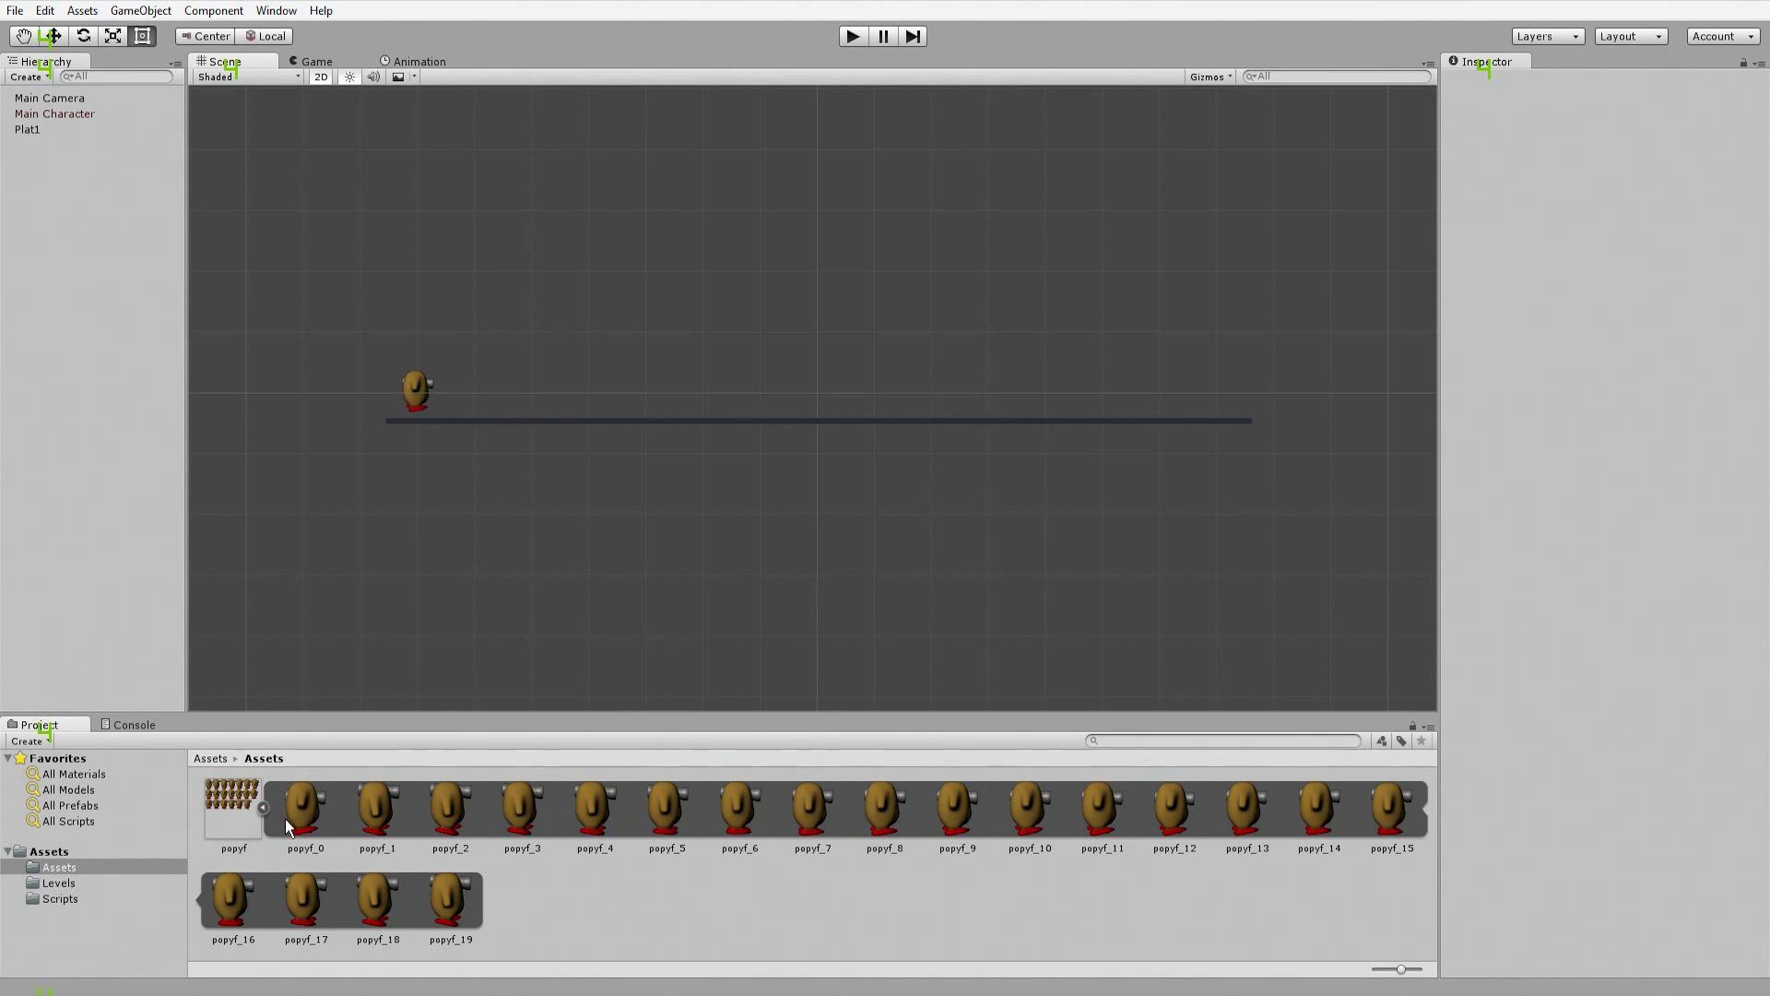
Step: Test-run the game to check how the main character currently looks, and stop it
click(263, 806)
click(264, 806)
click(861, 41)
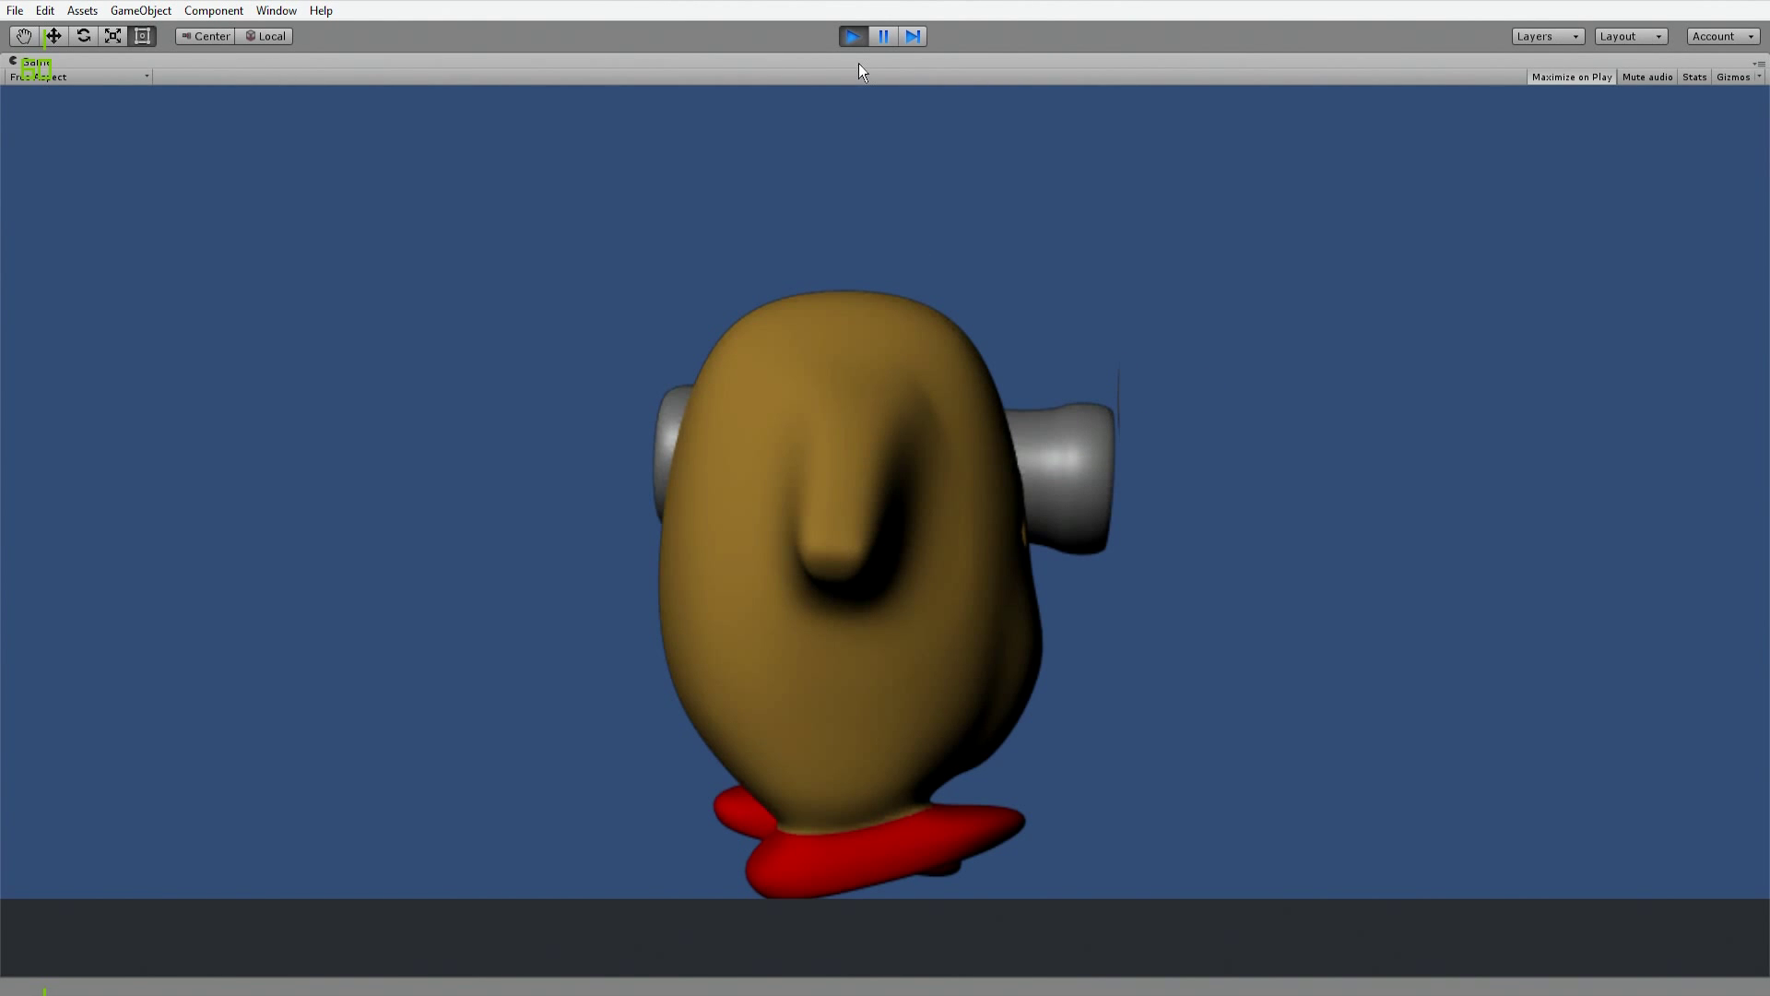
click(852, 41)
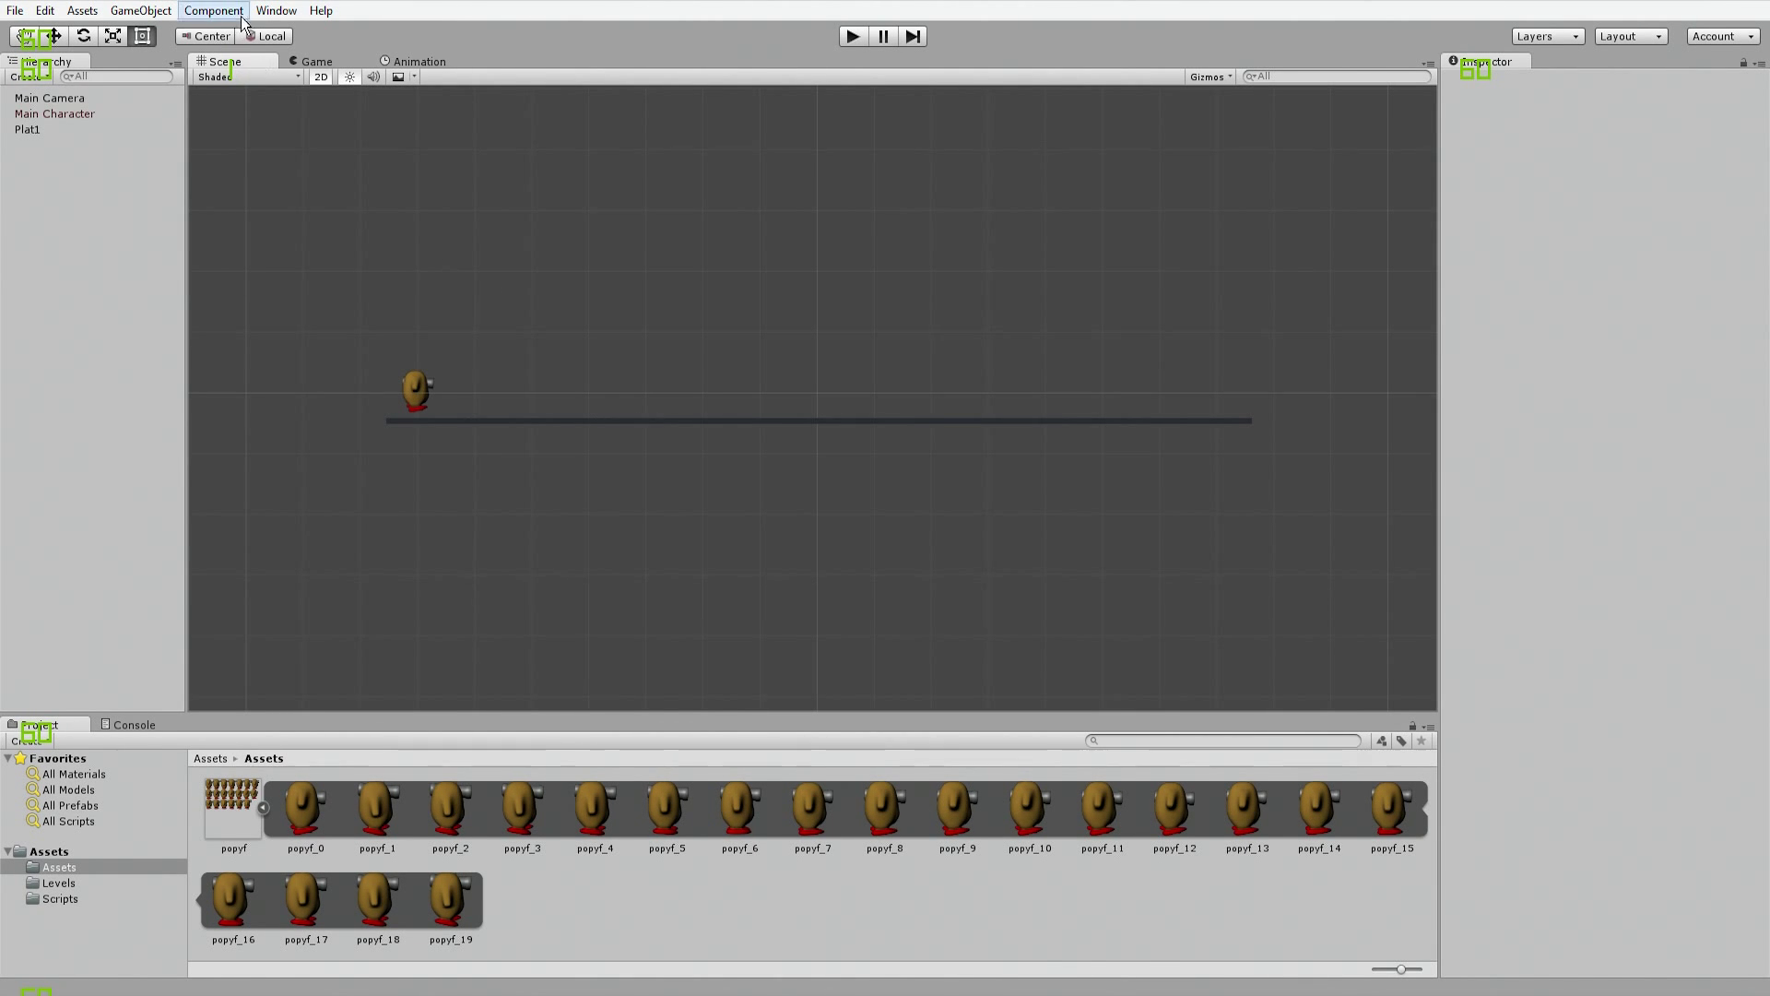
Step: Close the Animation view docked beside the Game view
click(276, 10)
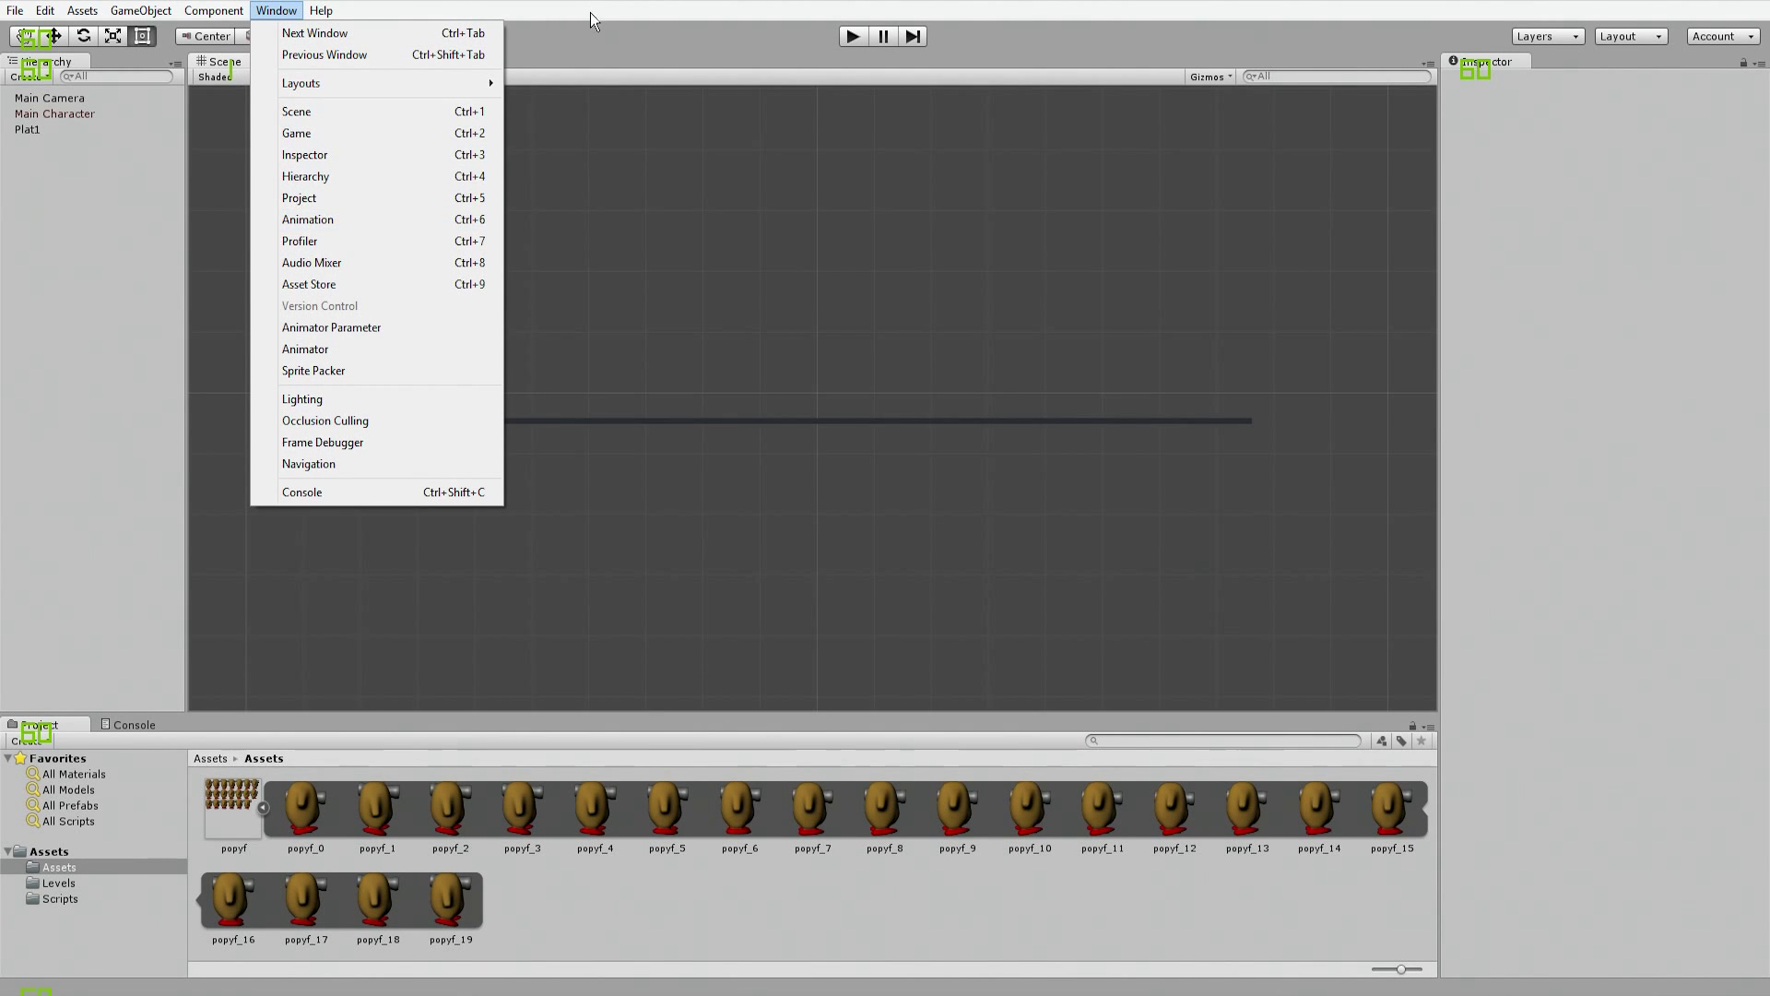
click(378, 219)
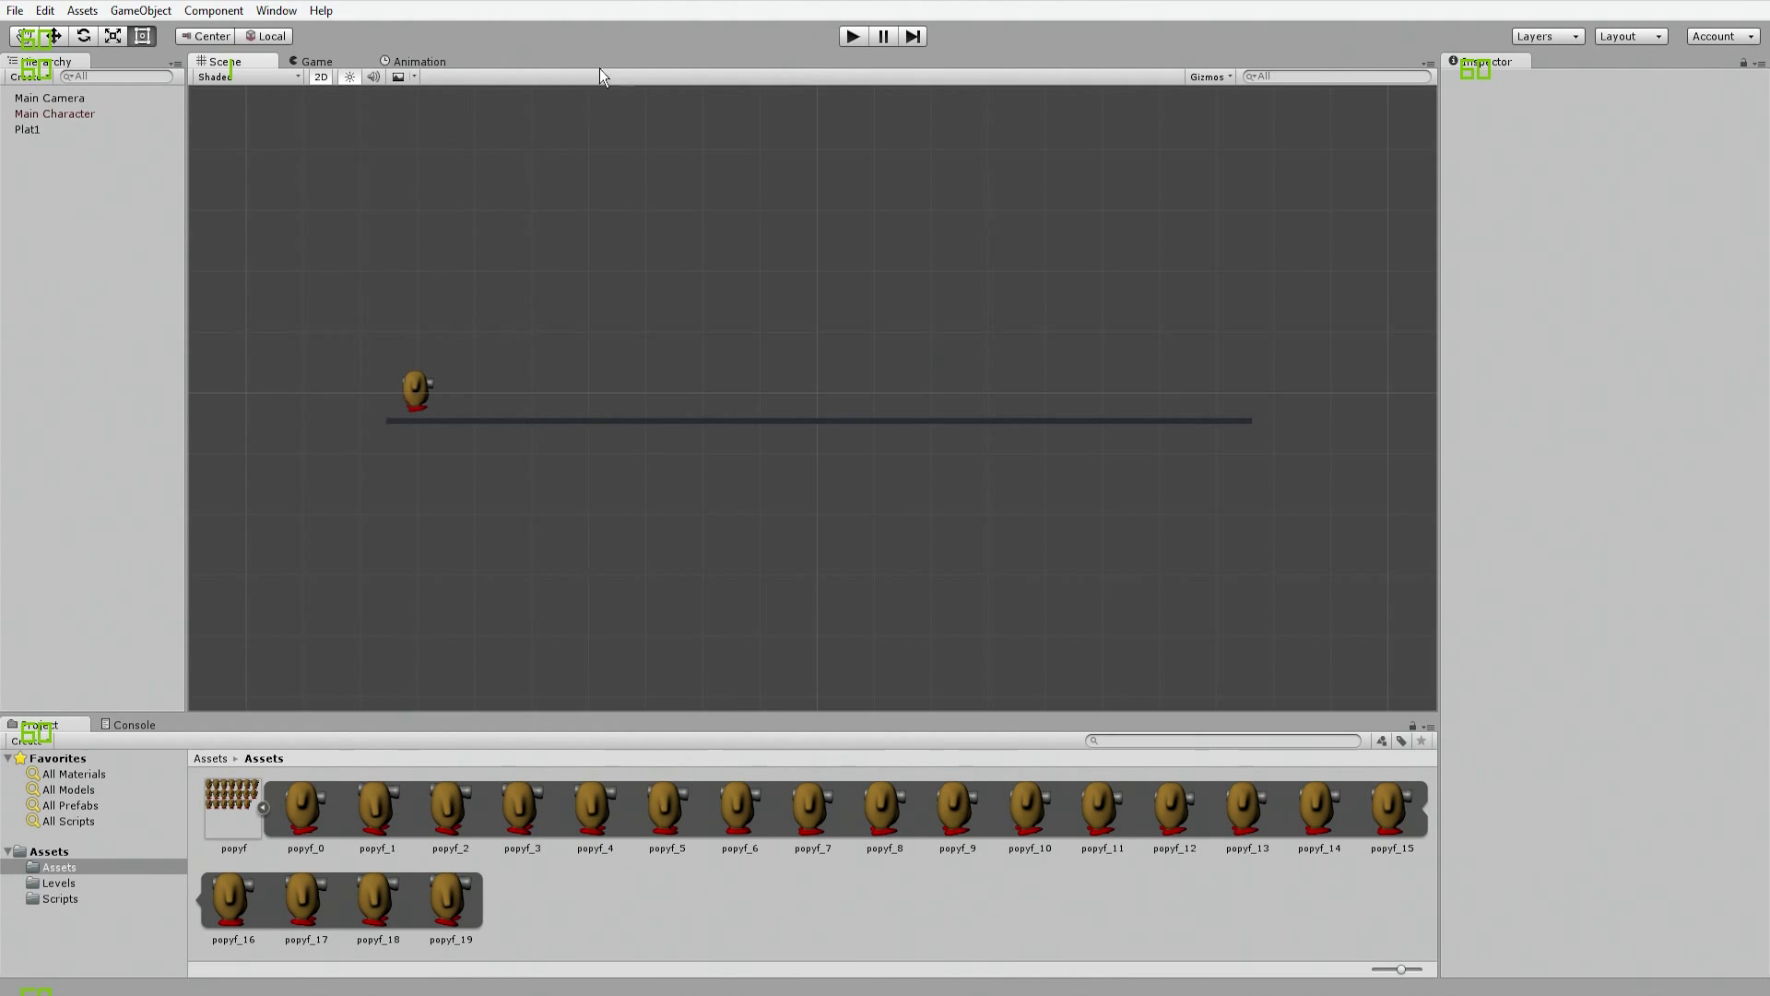
right_click(407, 65)
click(443, 100)
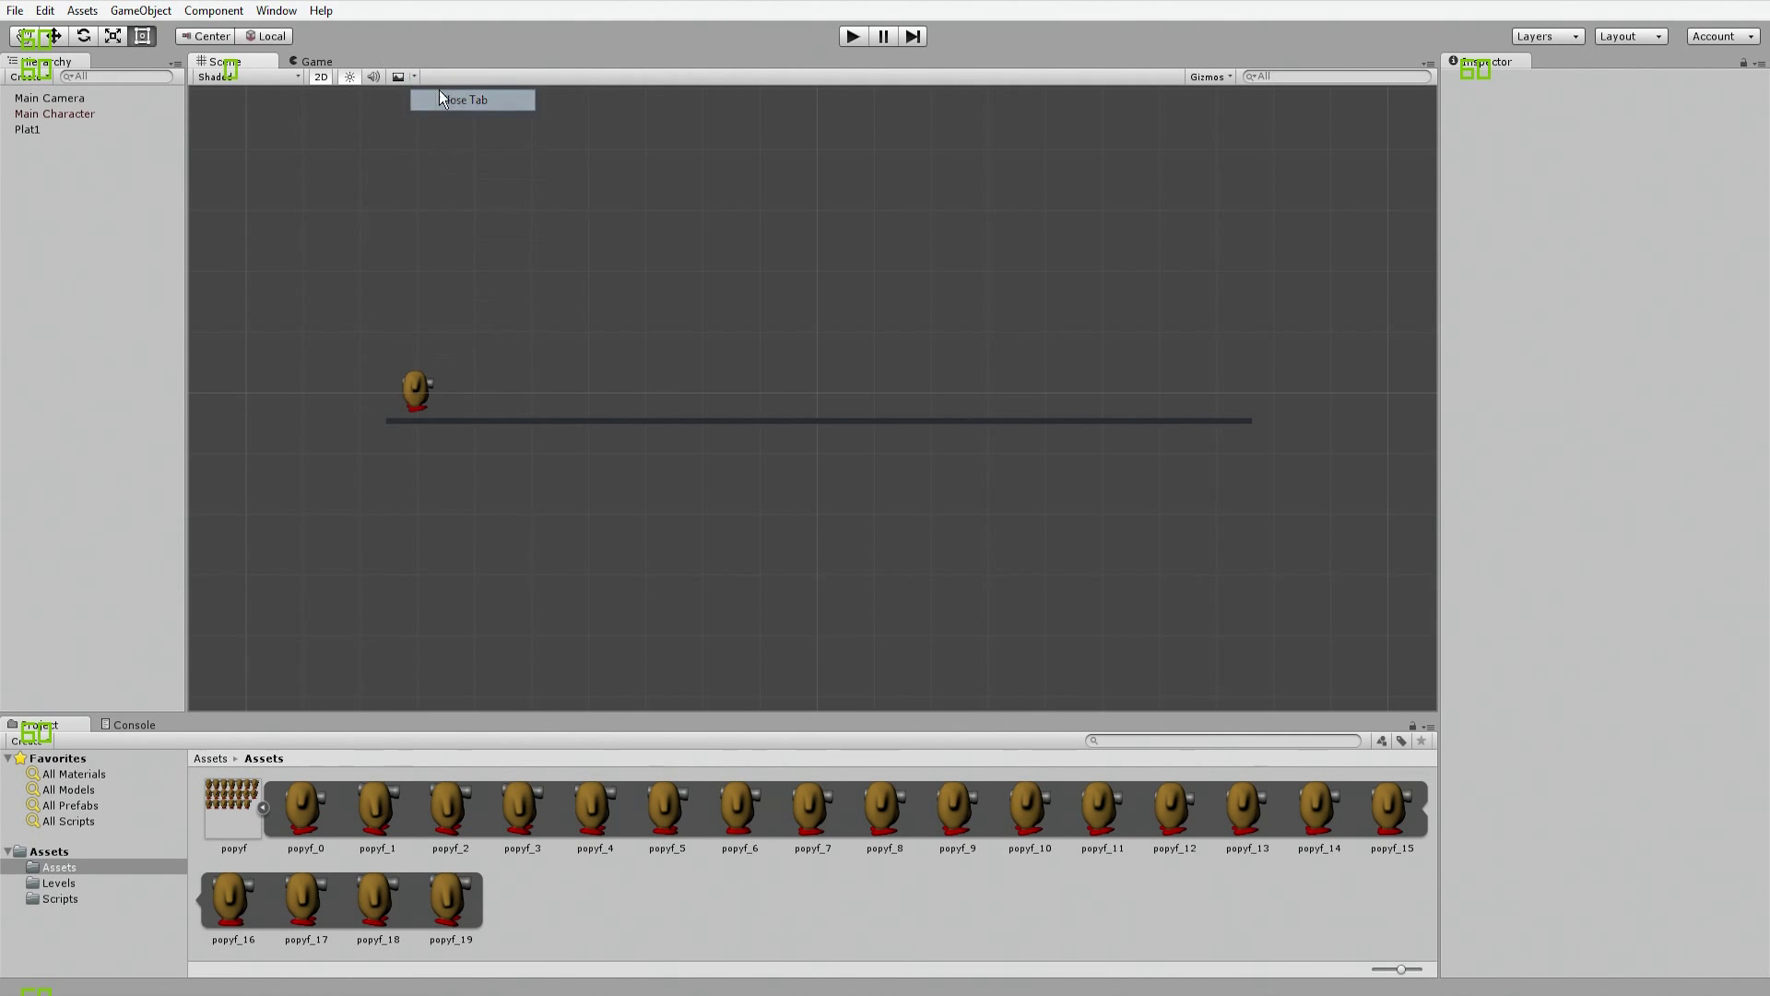
Step: Open the Animation window and dock it beside the Scene and Game views
click(184, 14)
mouse_move(277, 10)
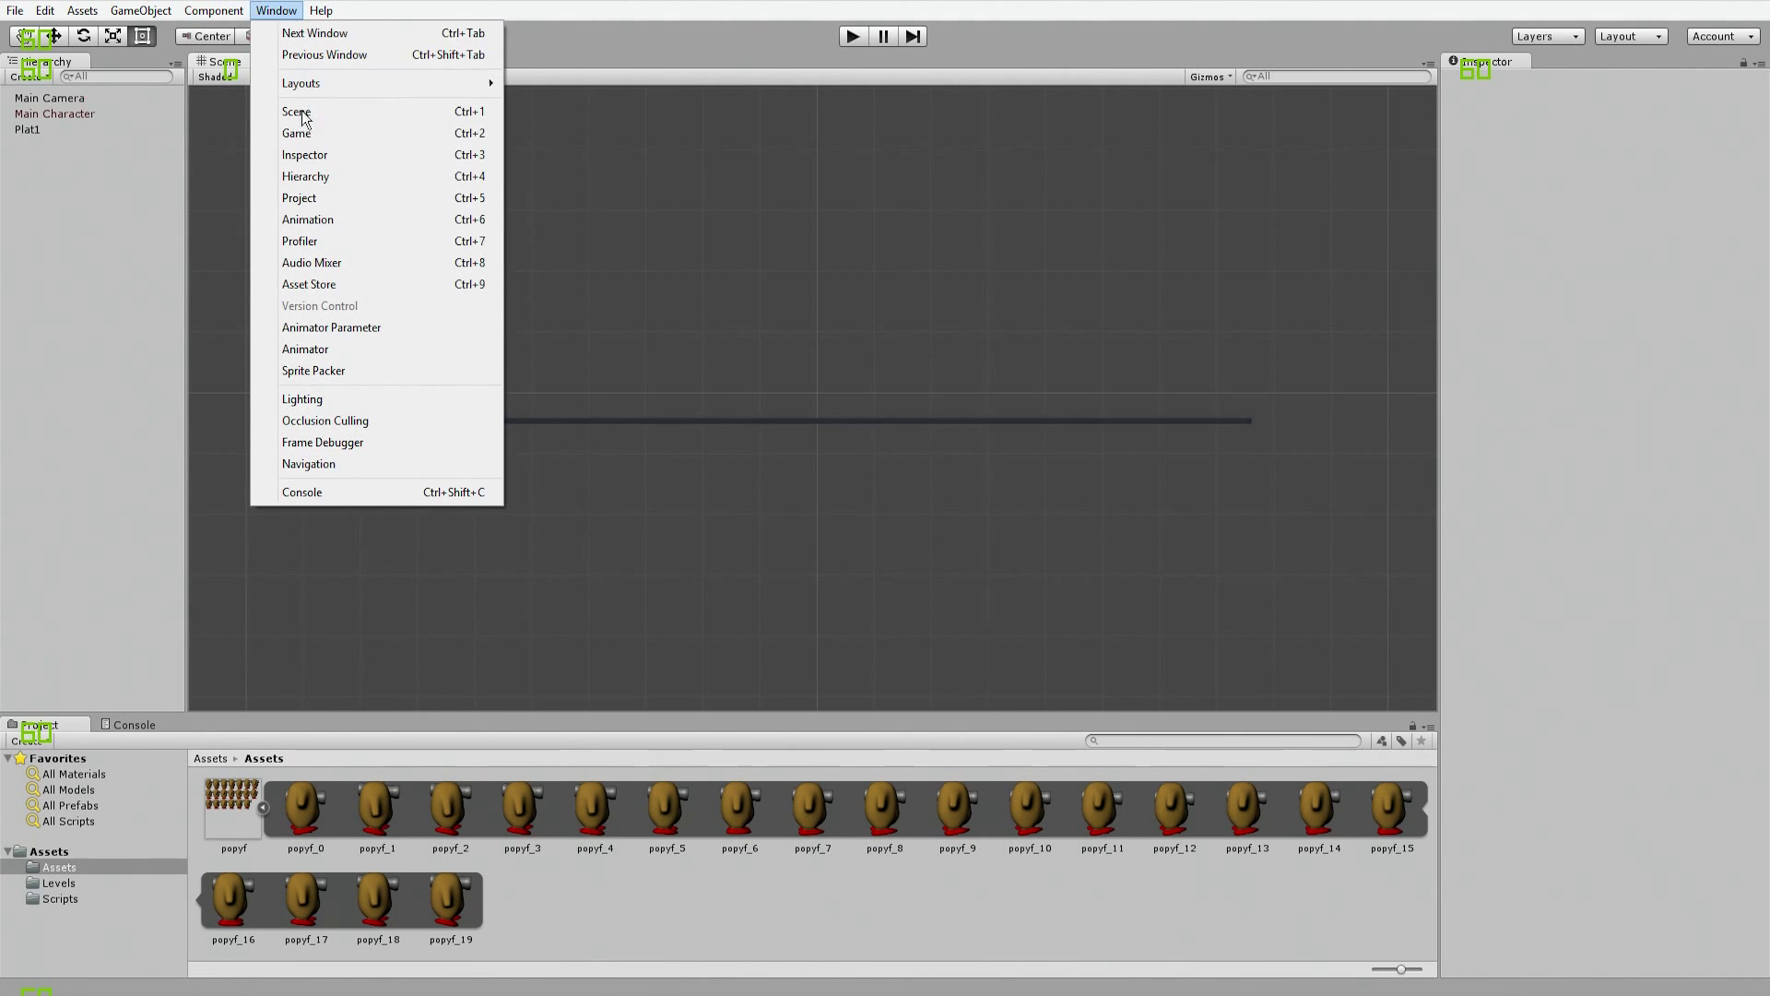
click(334, 218)
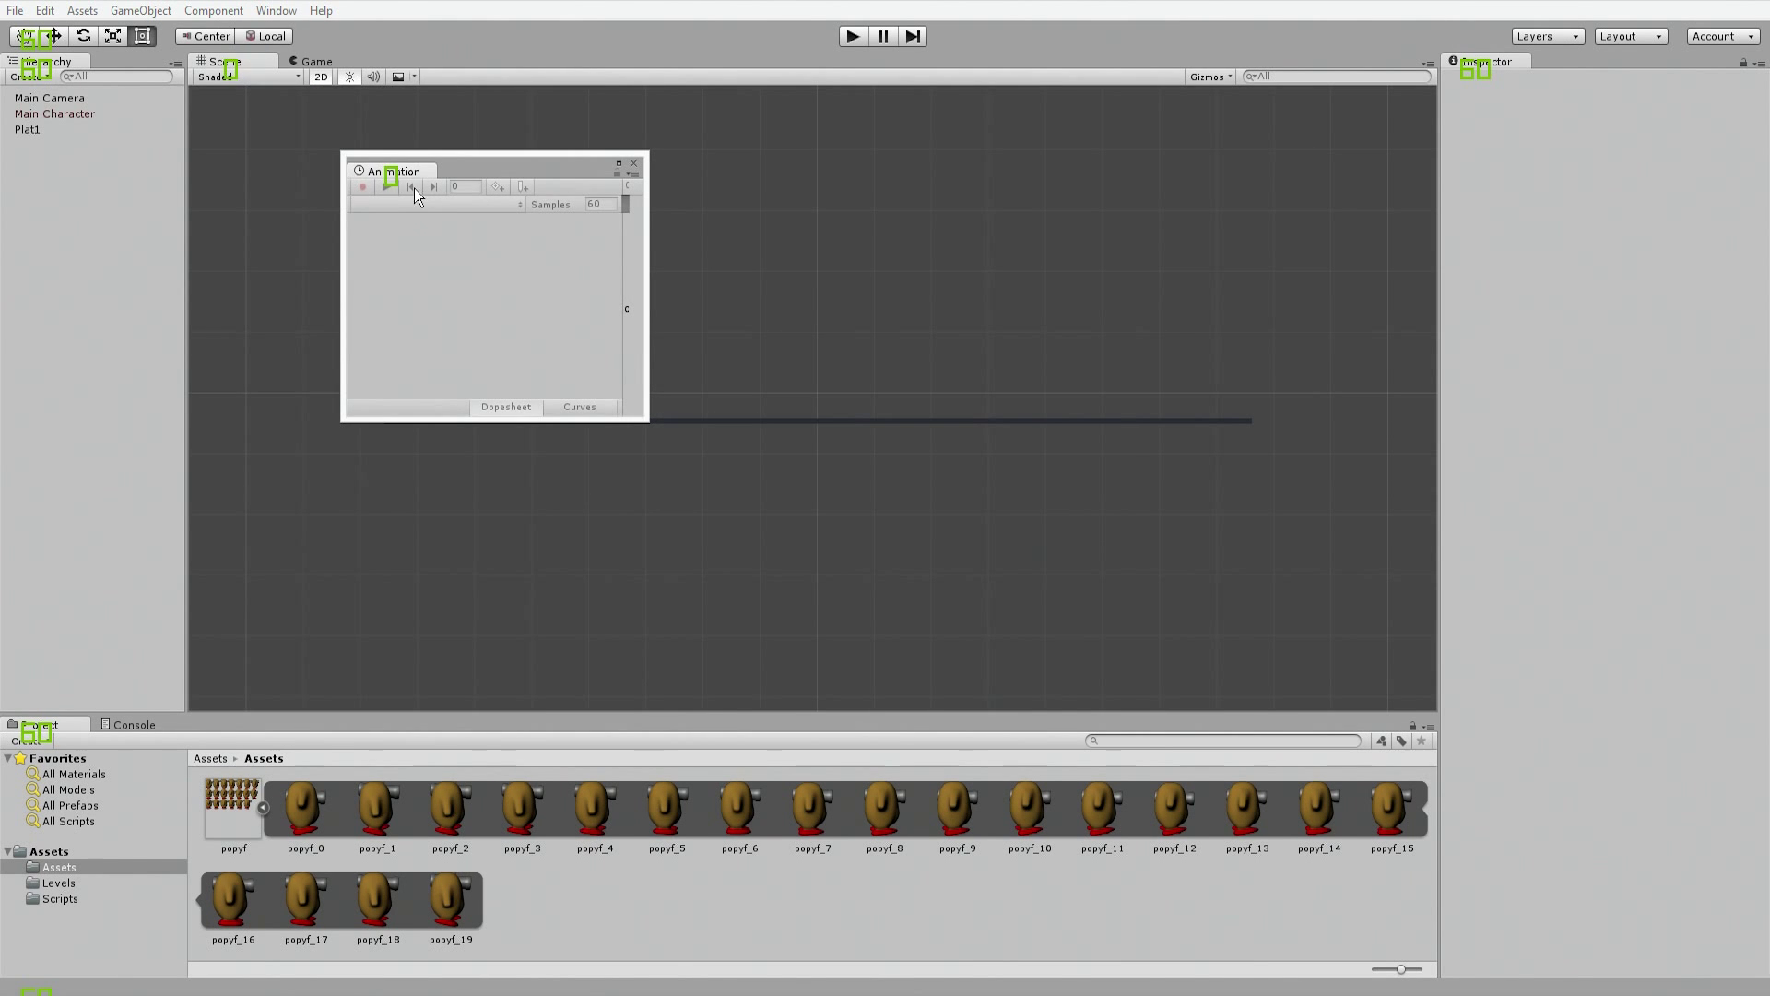
drag(399, 171, 379, 86)
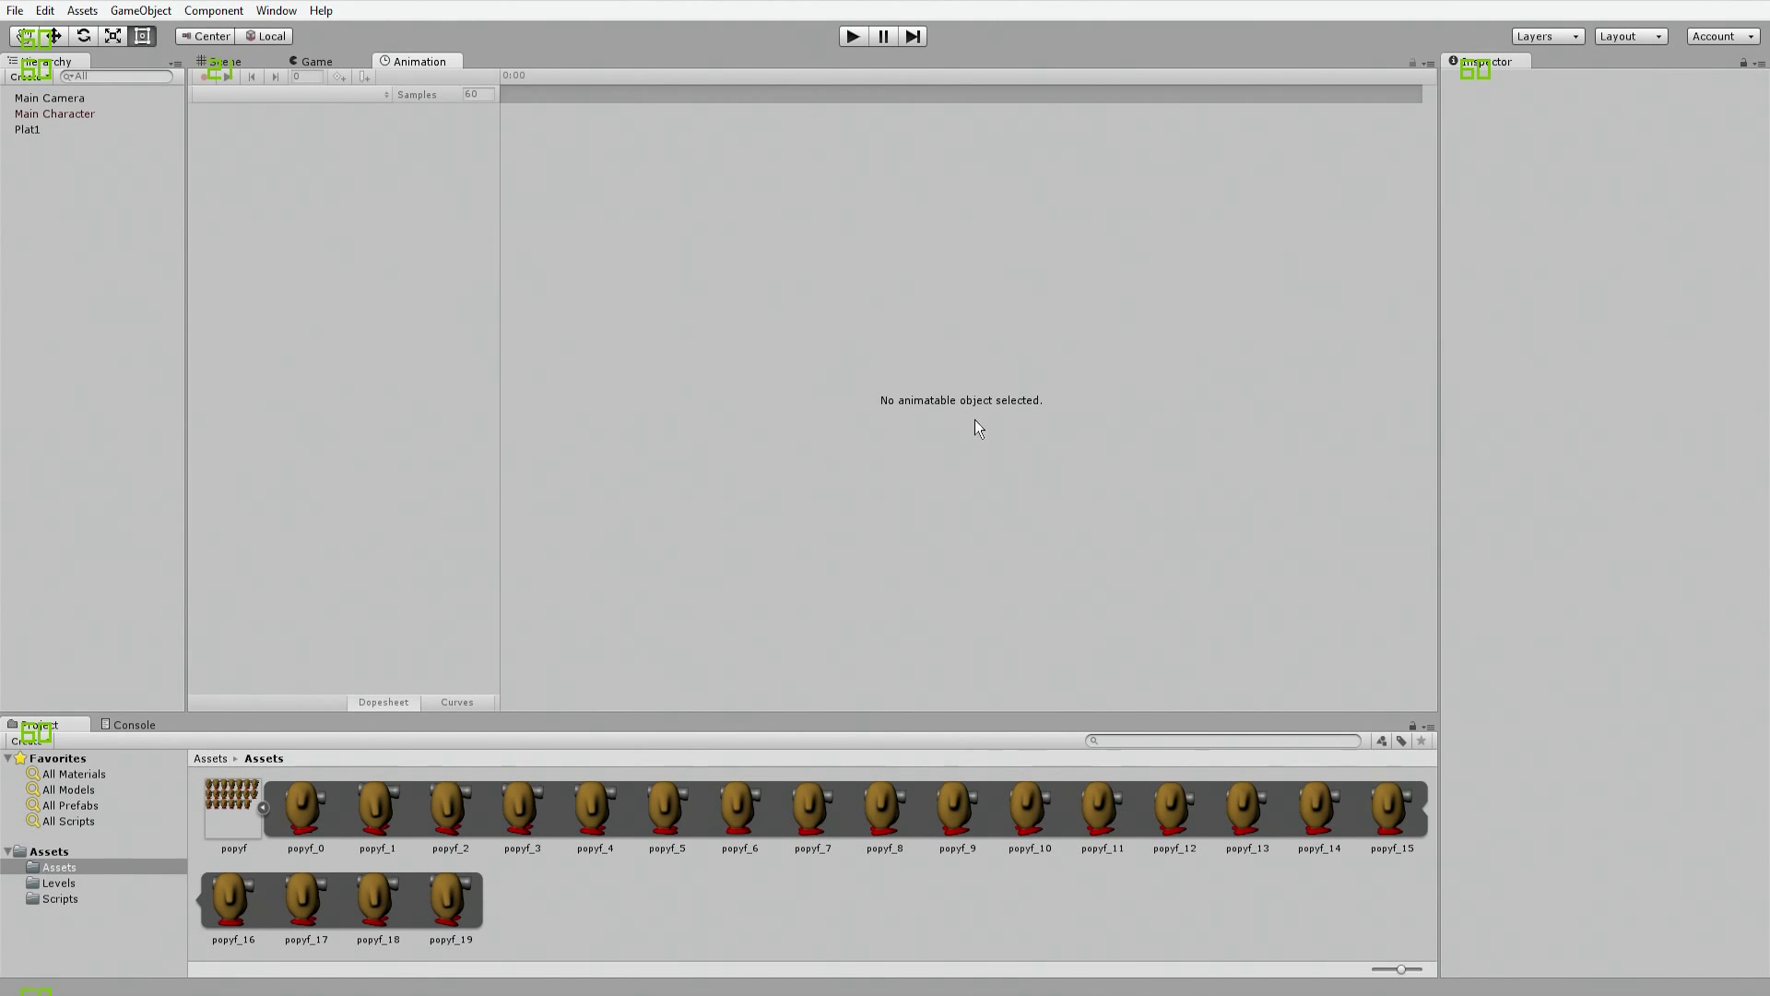
Step: Create an animation clip named maincharacterwalk for the Main Character in the Assets folder
click(38, 114)
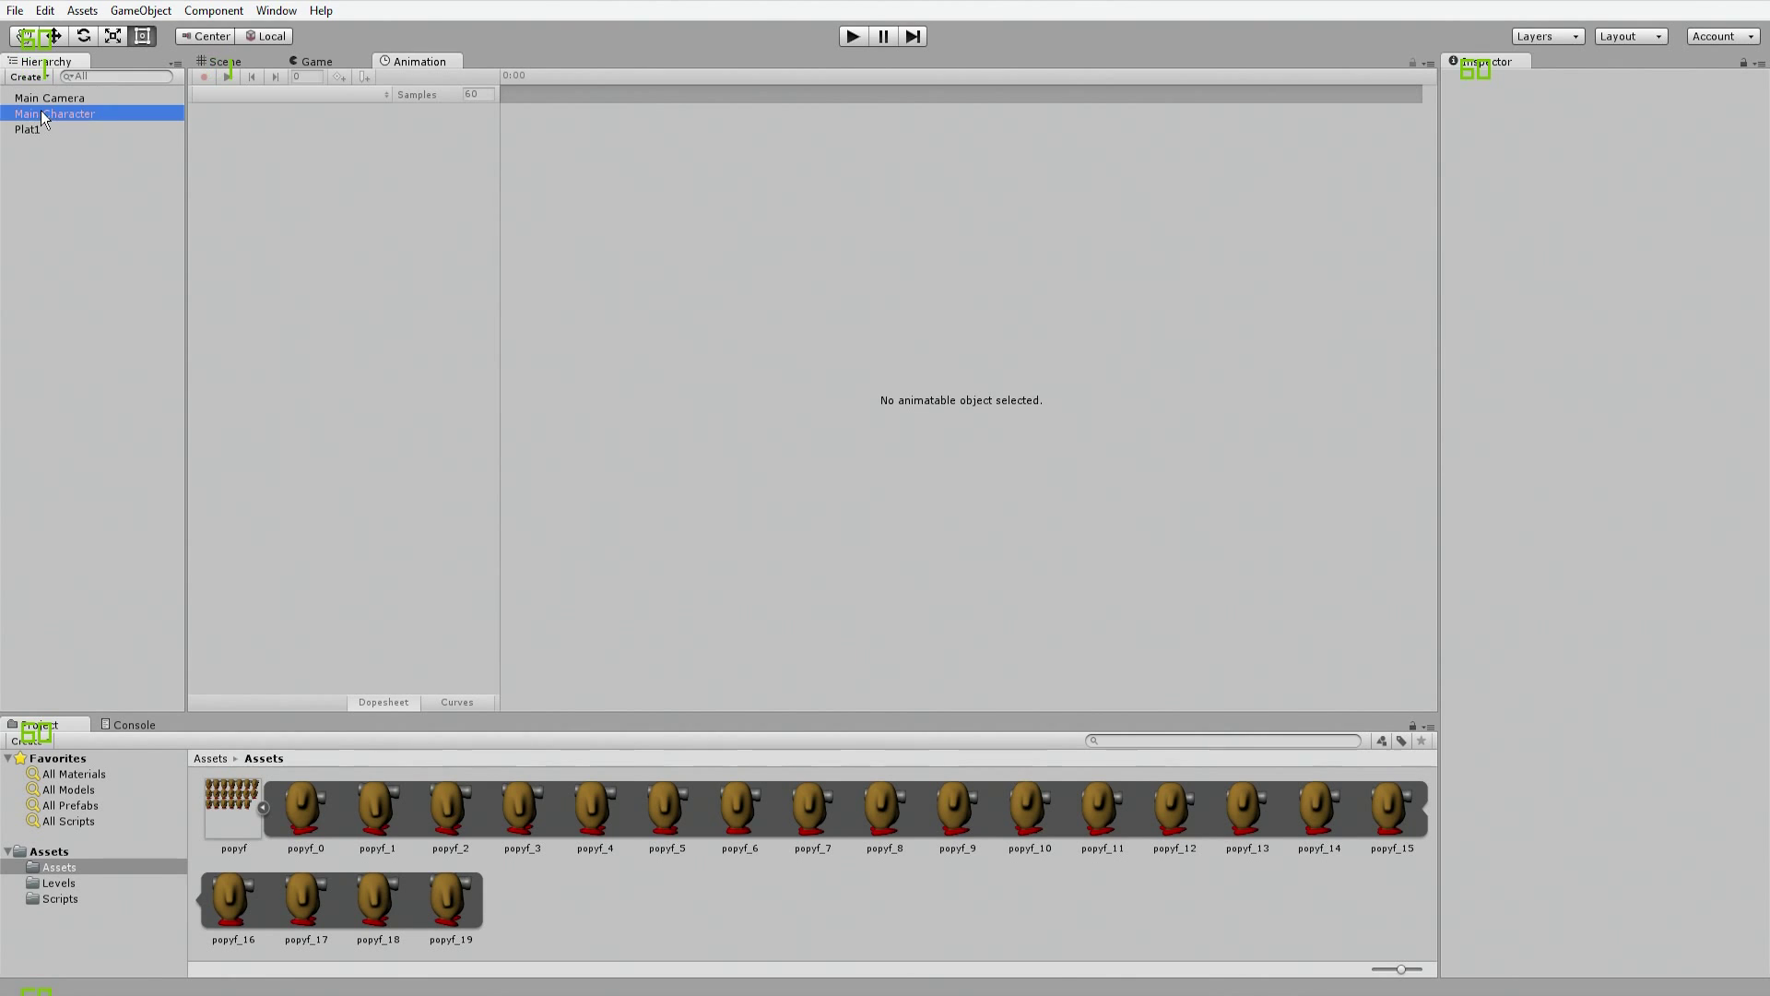
click(959, 420)
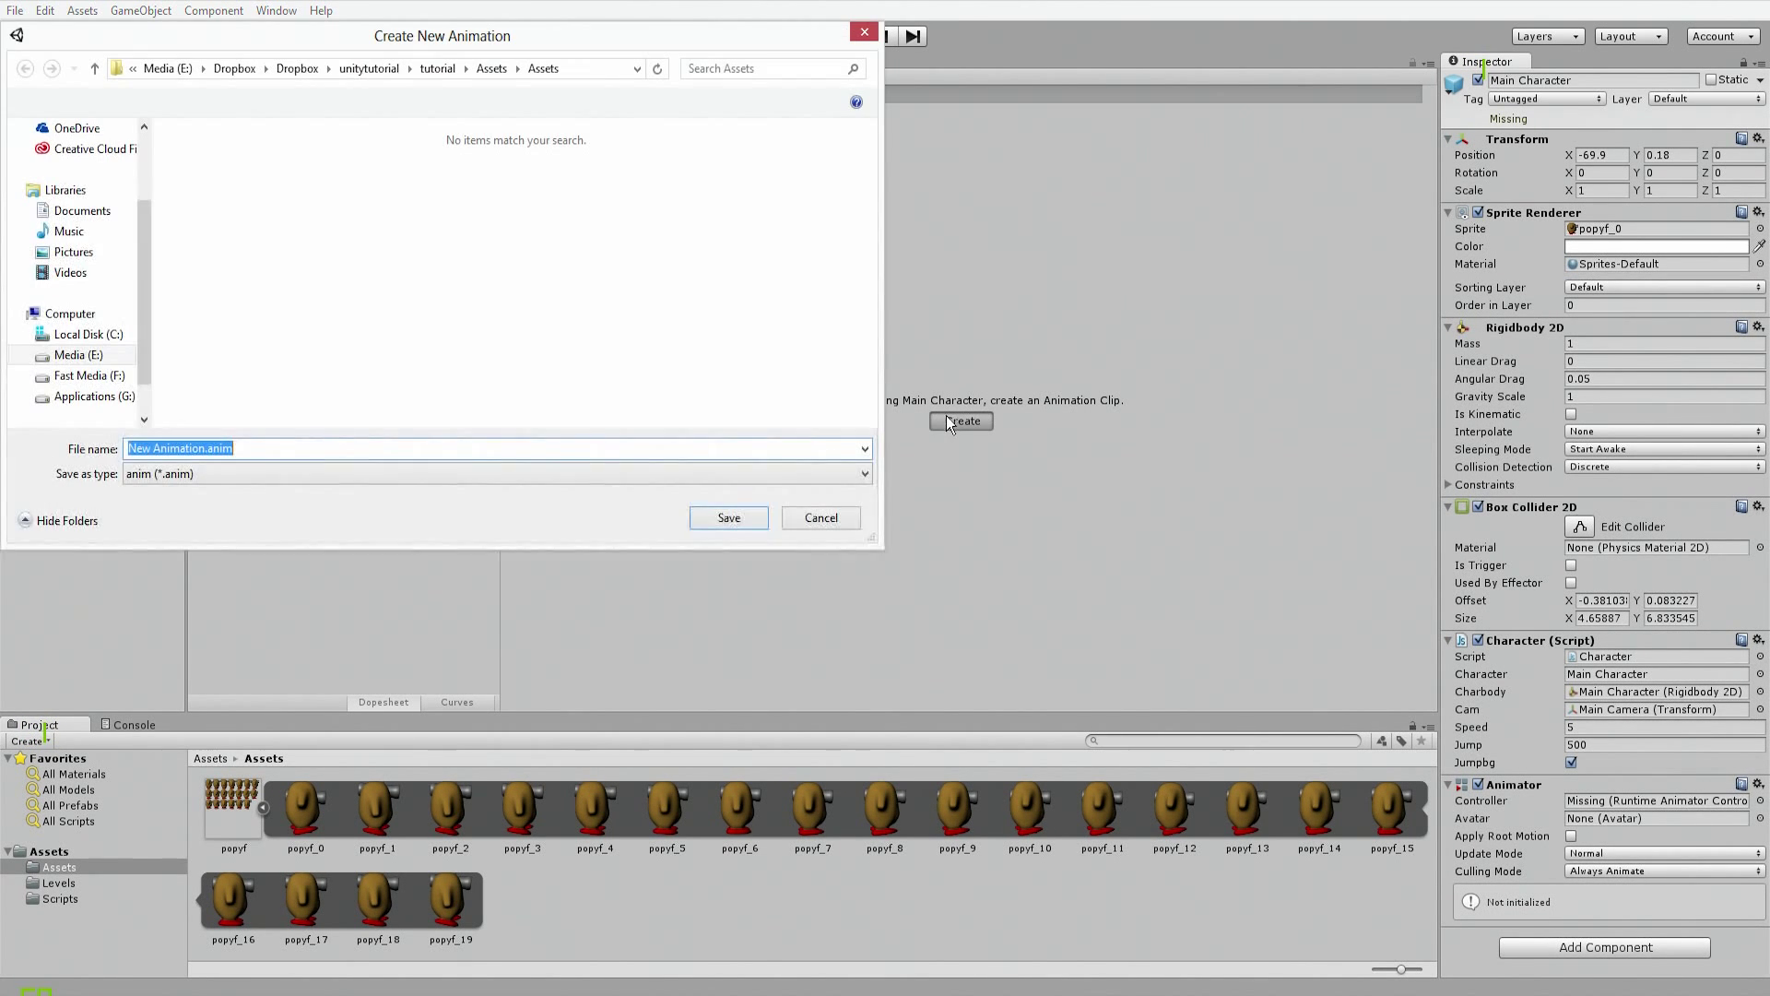
click(206, 448)
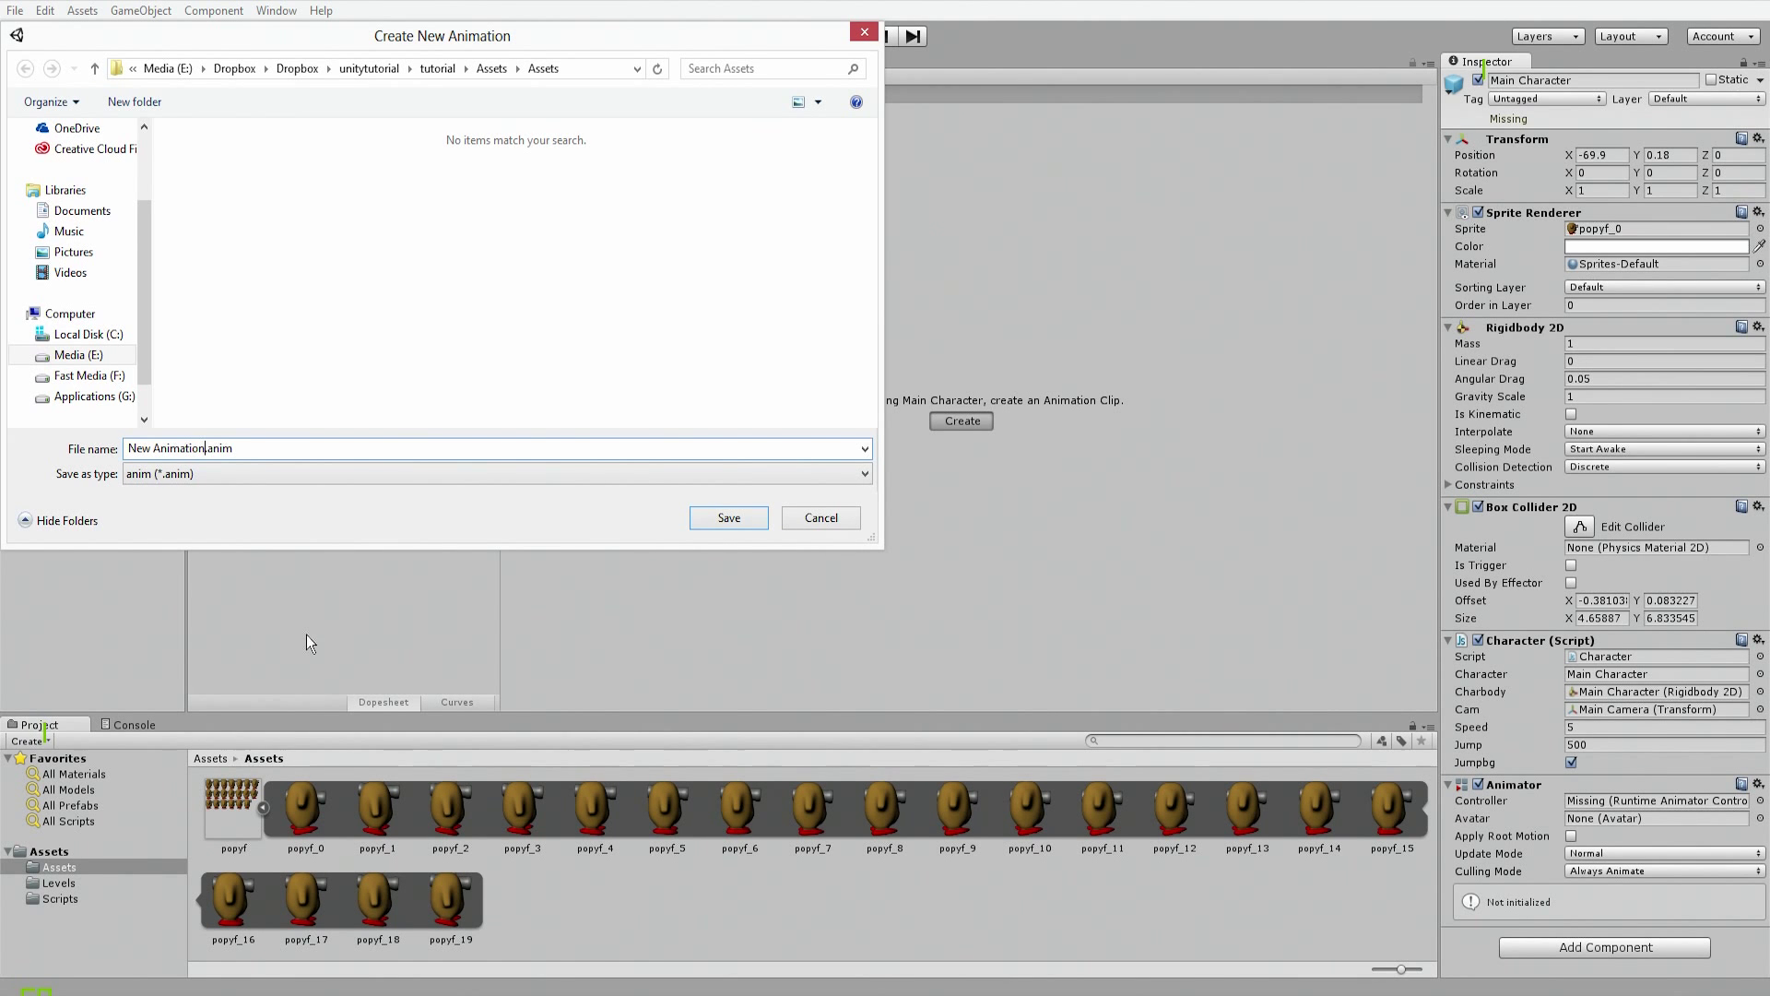
key(BackSpace)
key(BackSpace)
key(BackSpace)
key(BackSpace)
key(BackSpace)
key(BackSpace)
key(BackSpace)
key(BackSpace)
key(BackSpace)
key(BackSpace)
key(BackSpace)
key(BackSpace)
key(BackSpace)
text(maincharacterwalk)
key(Return)
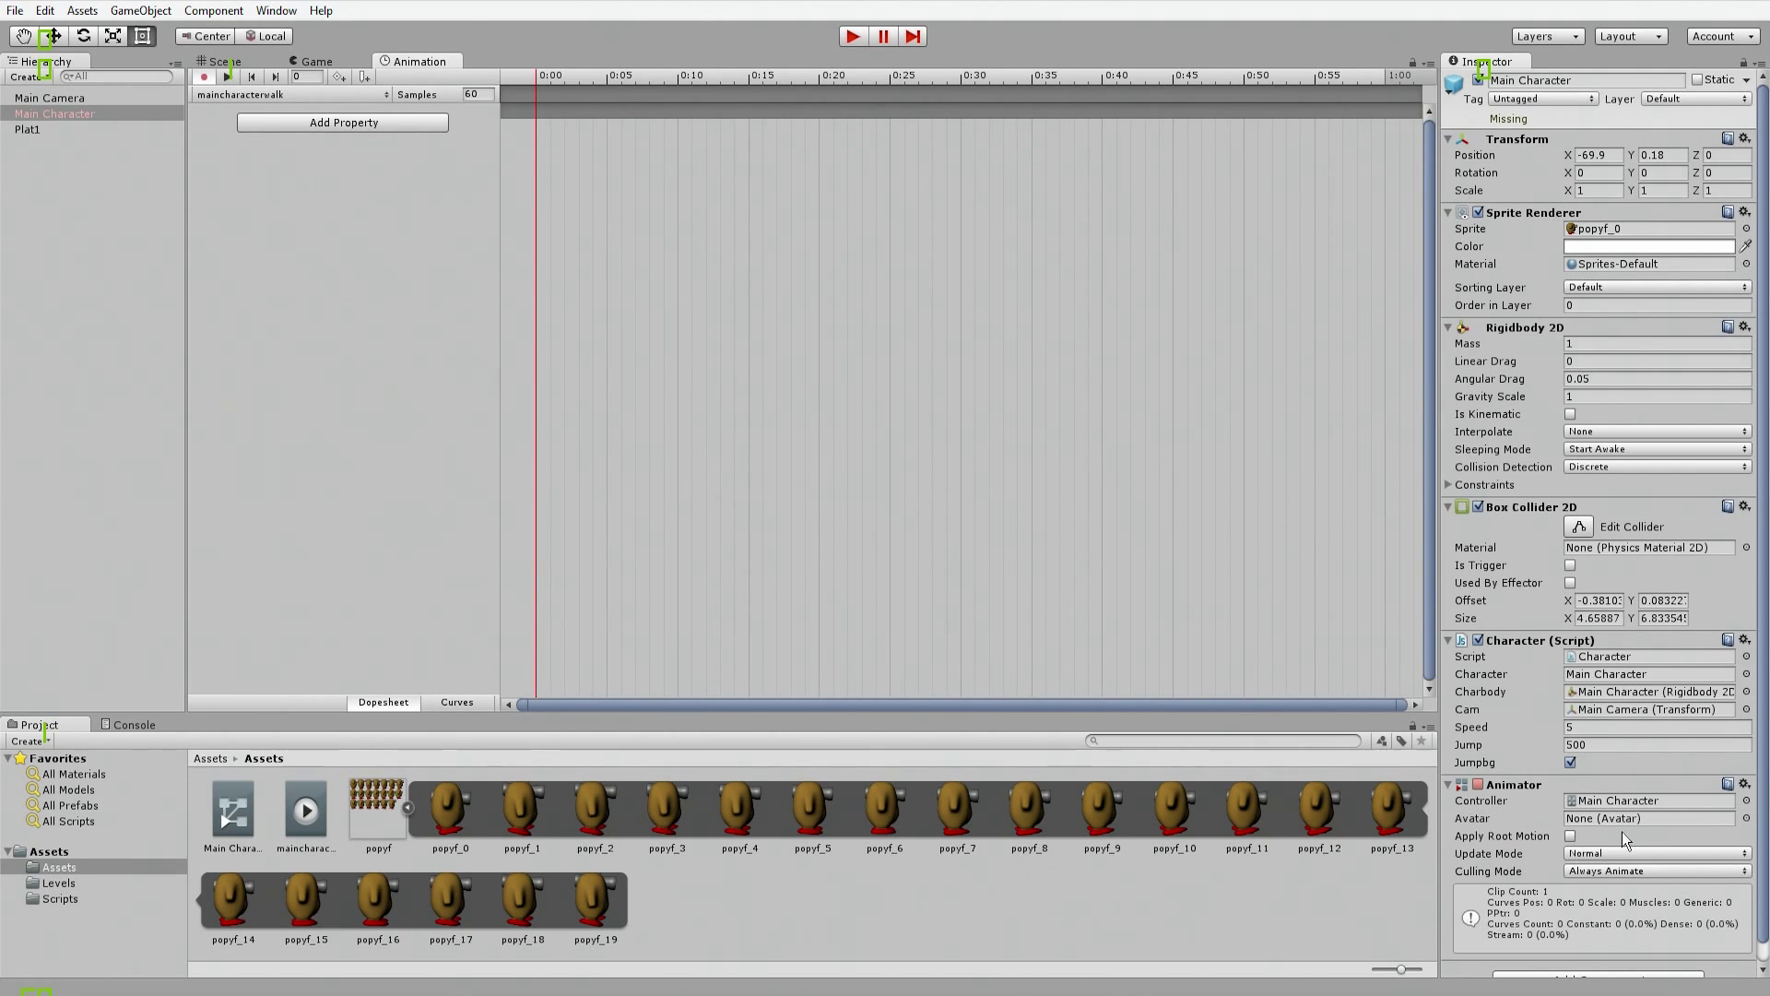
Step: Add the Sprite Renderer's Sprite property to the maincharacterwalk clip in the dopesheet
click(447, 699)
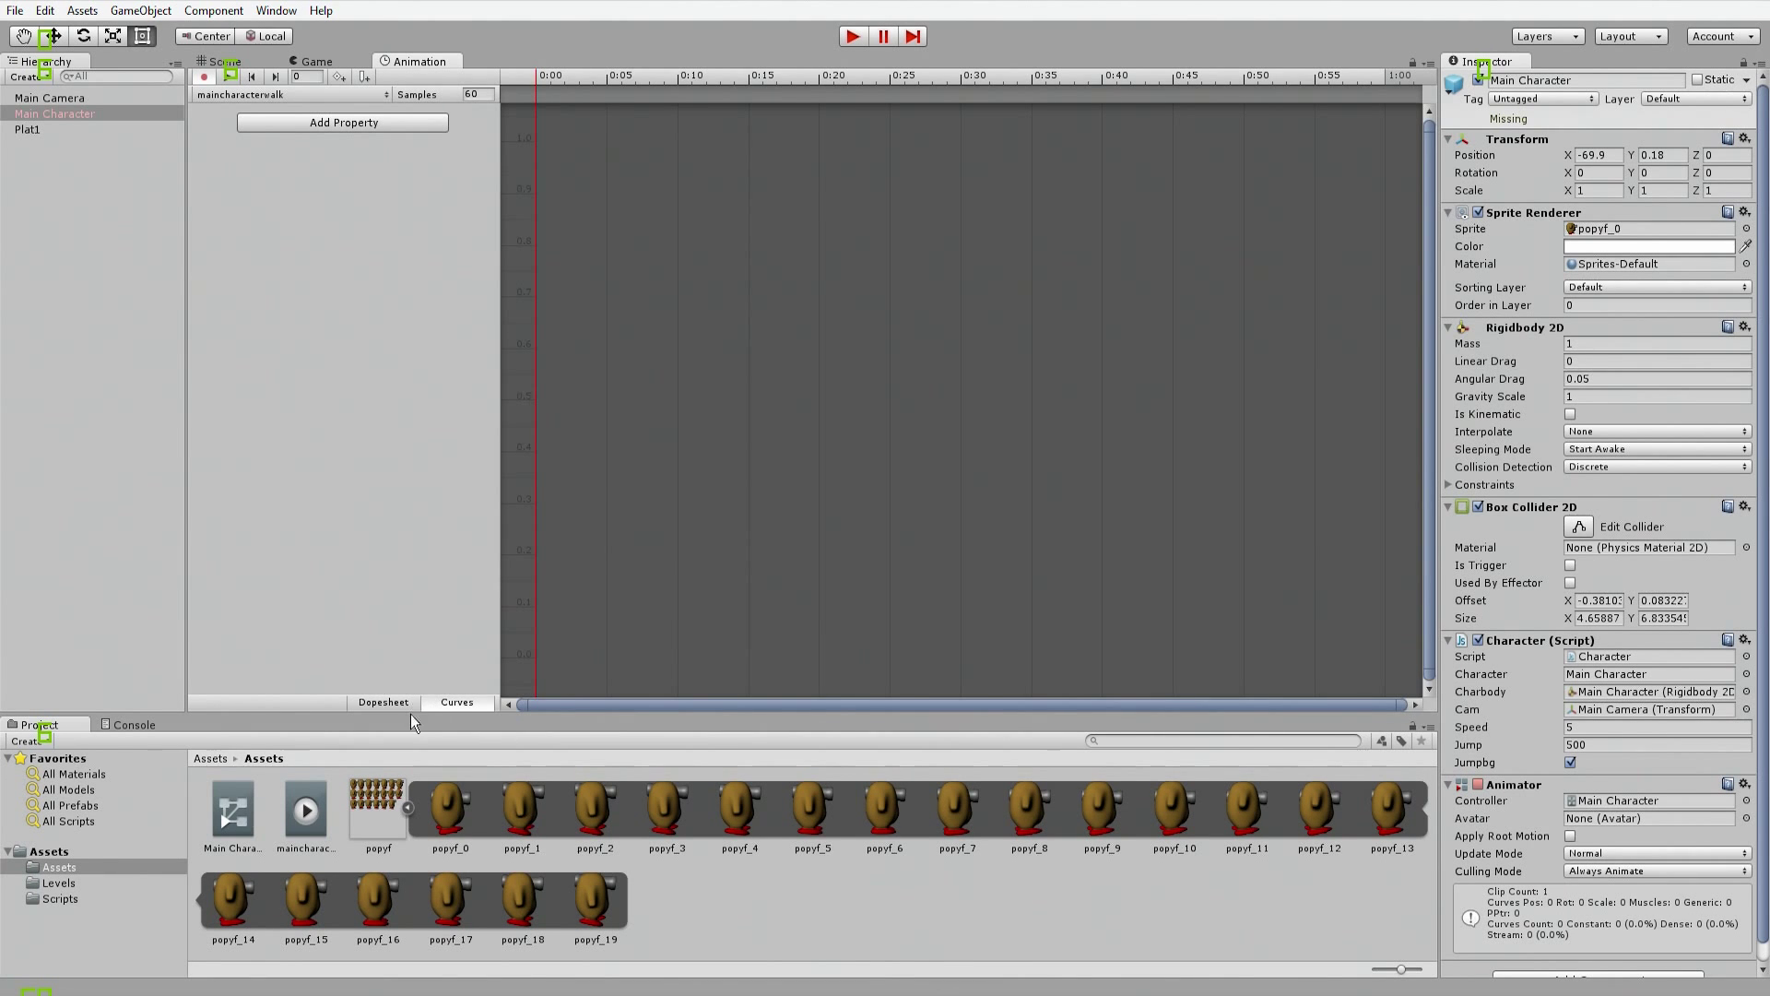
click(397, 704)
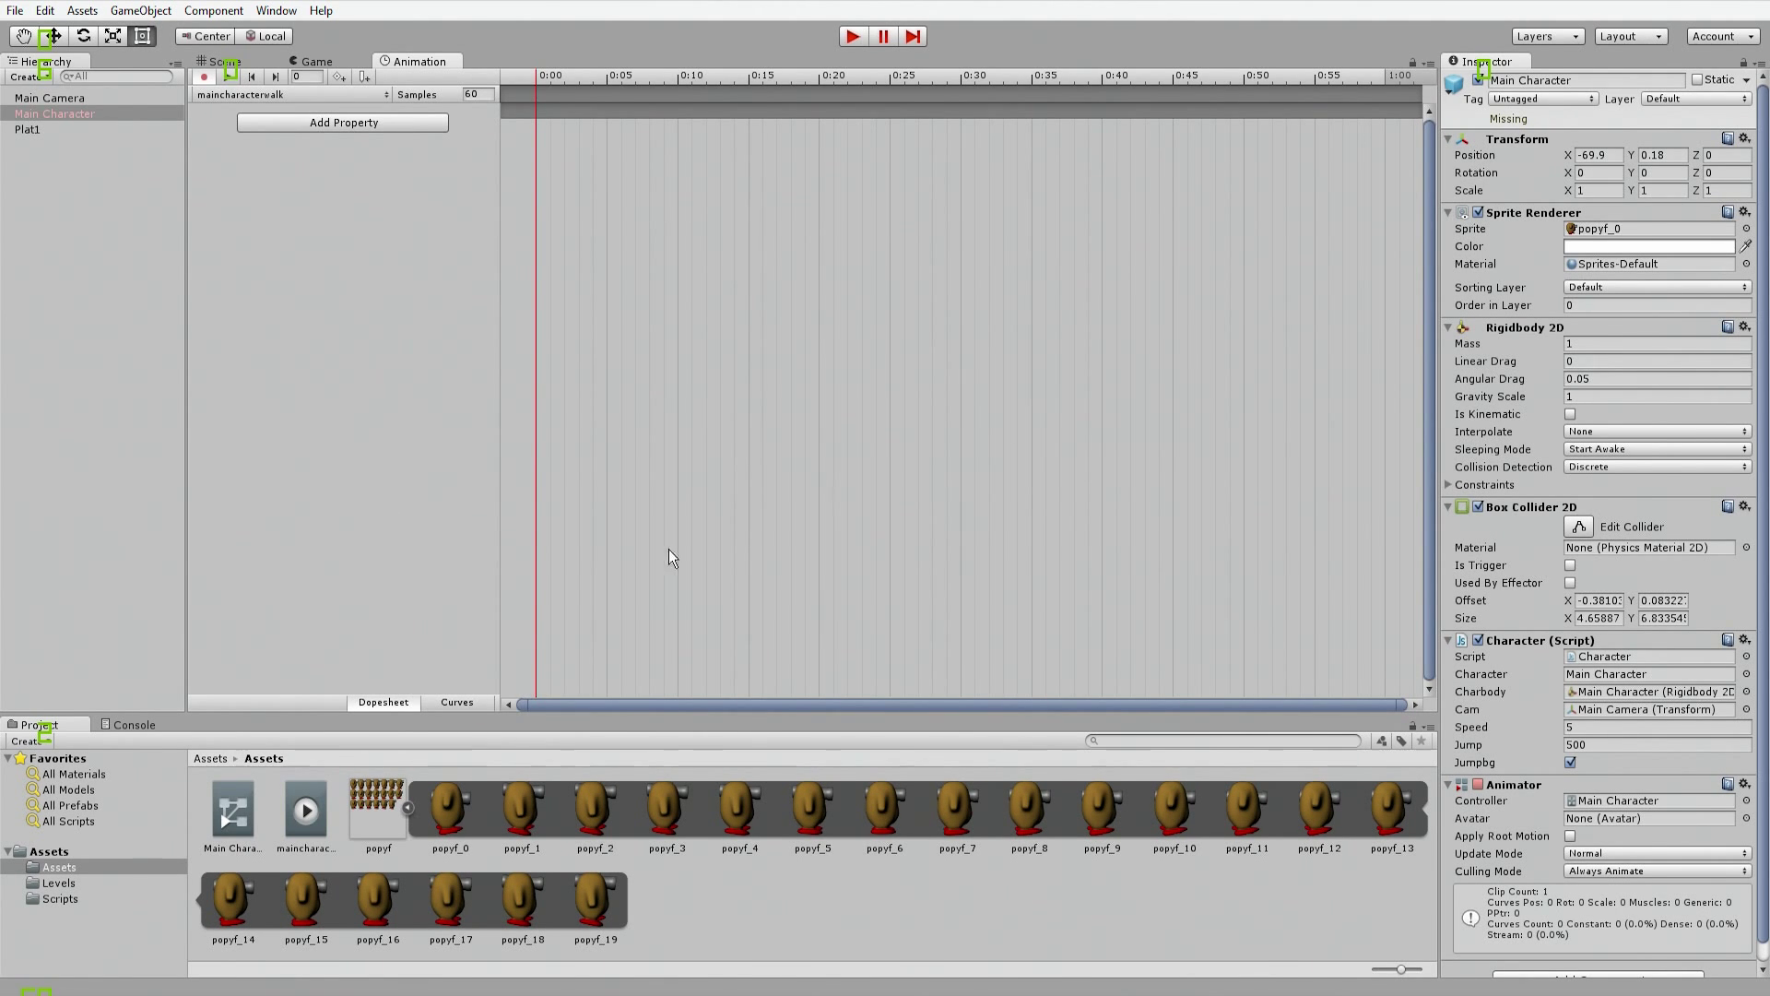
click(314, 118)
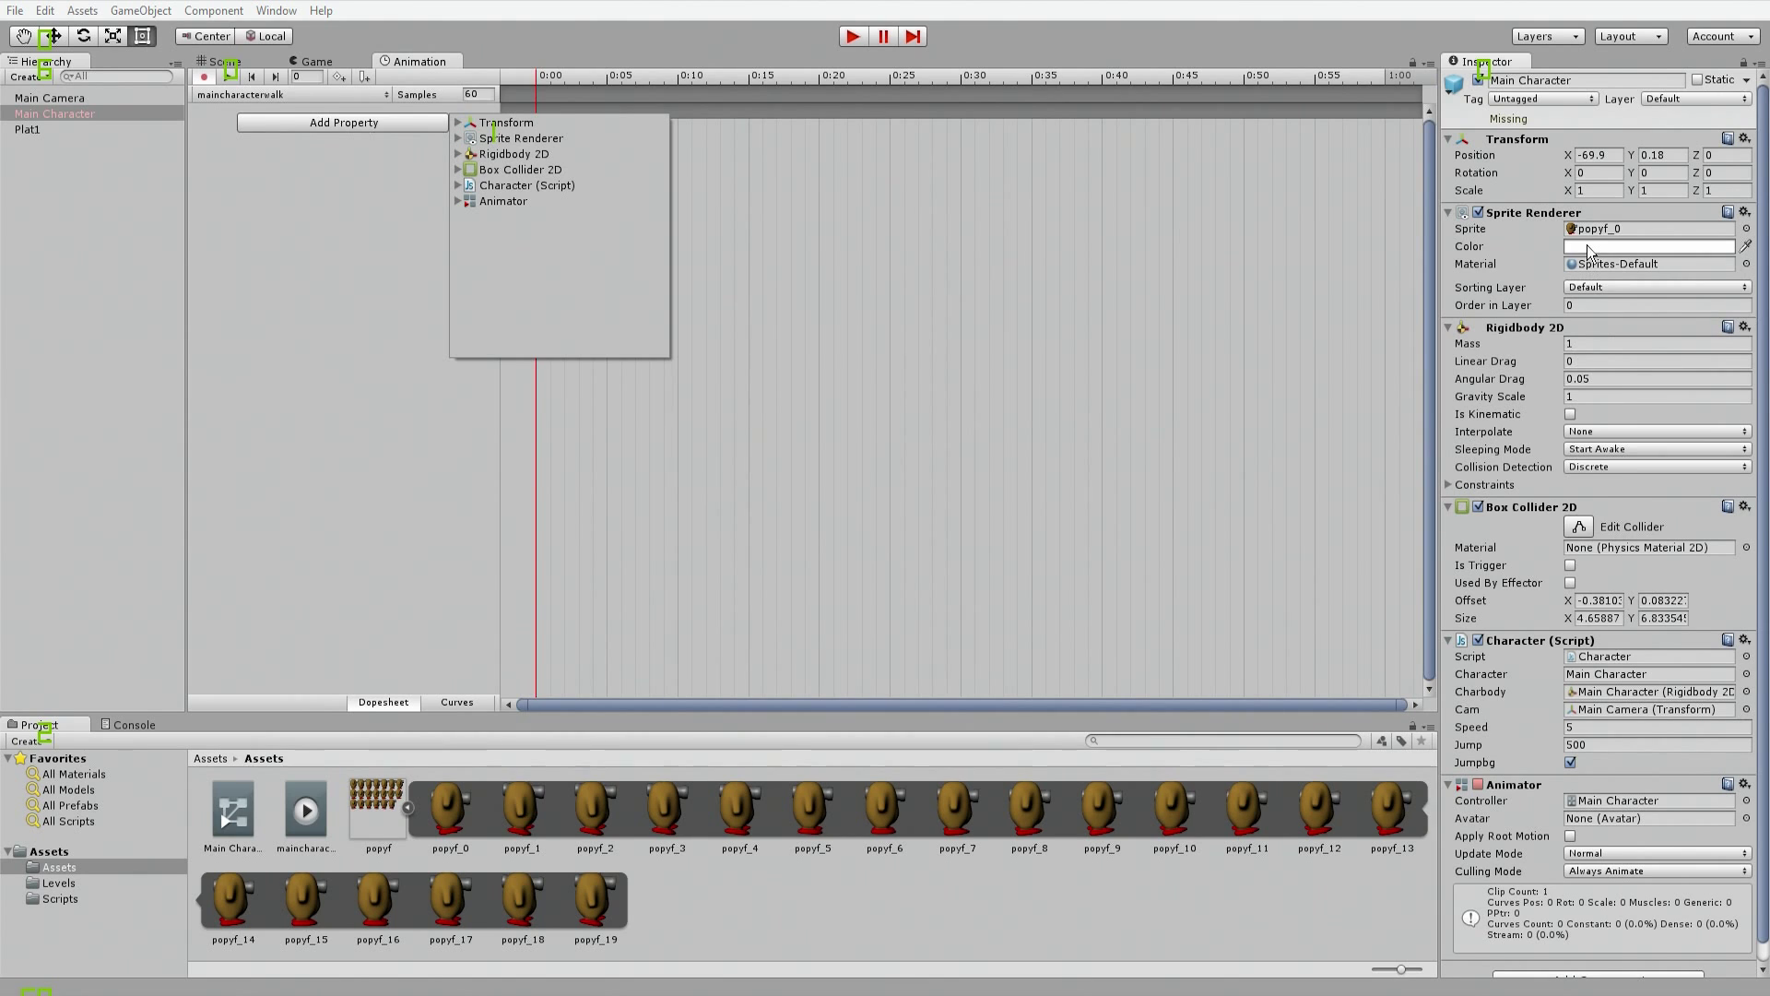
click(457, 138)
click(510, 295)
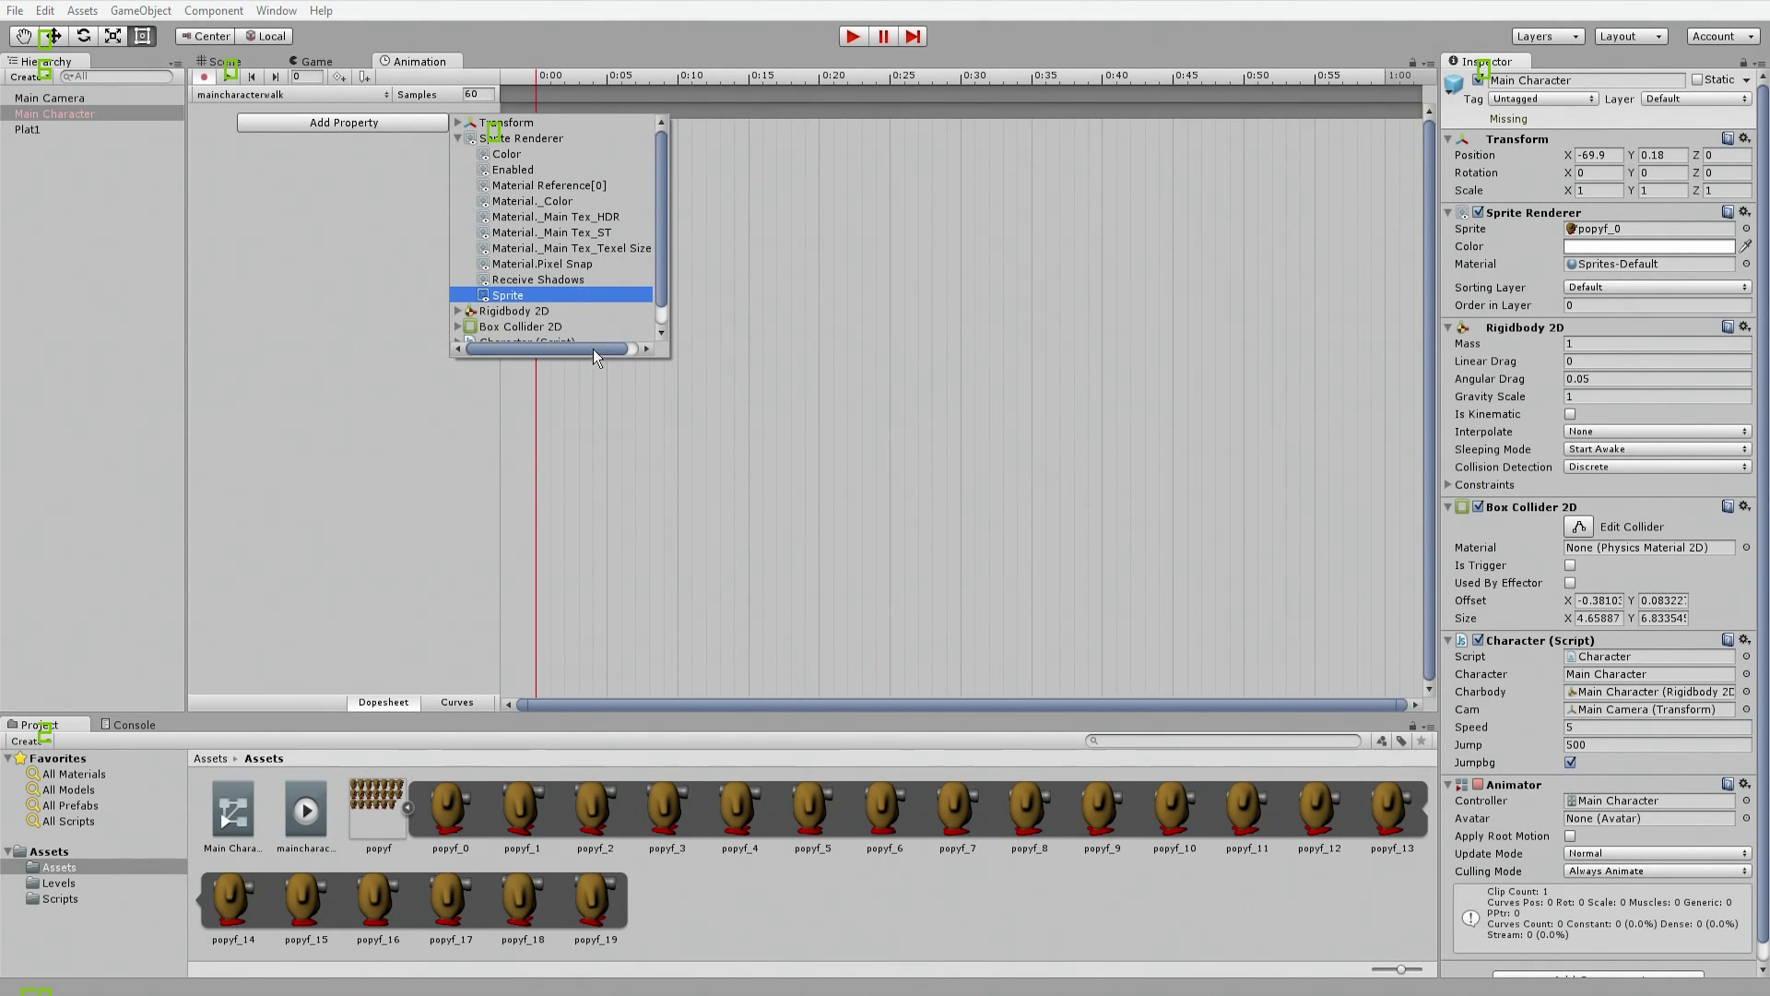
drag(594, 349, 649, 356)
click(647, 295)
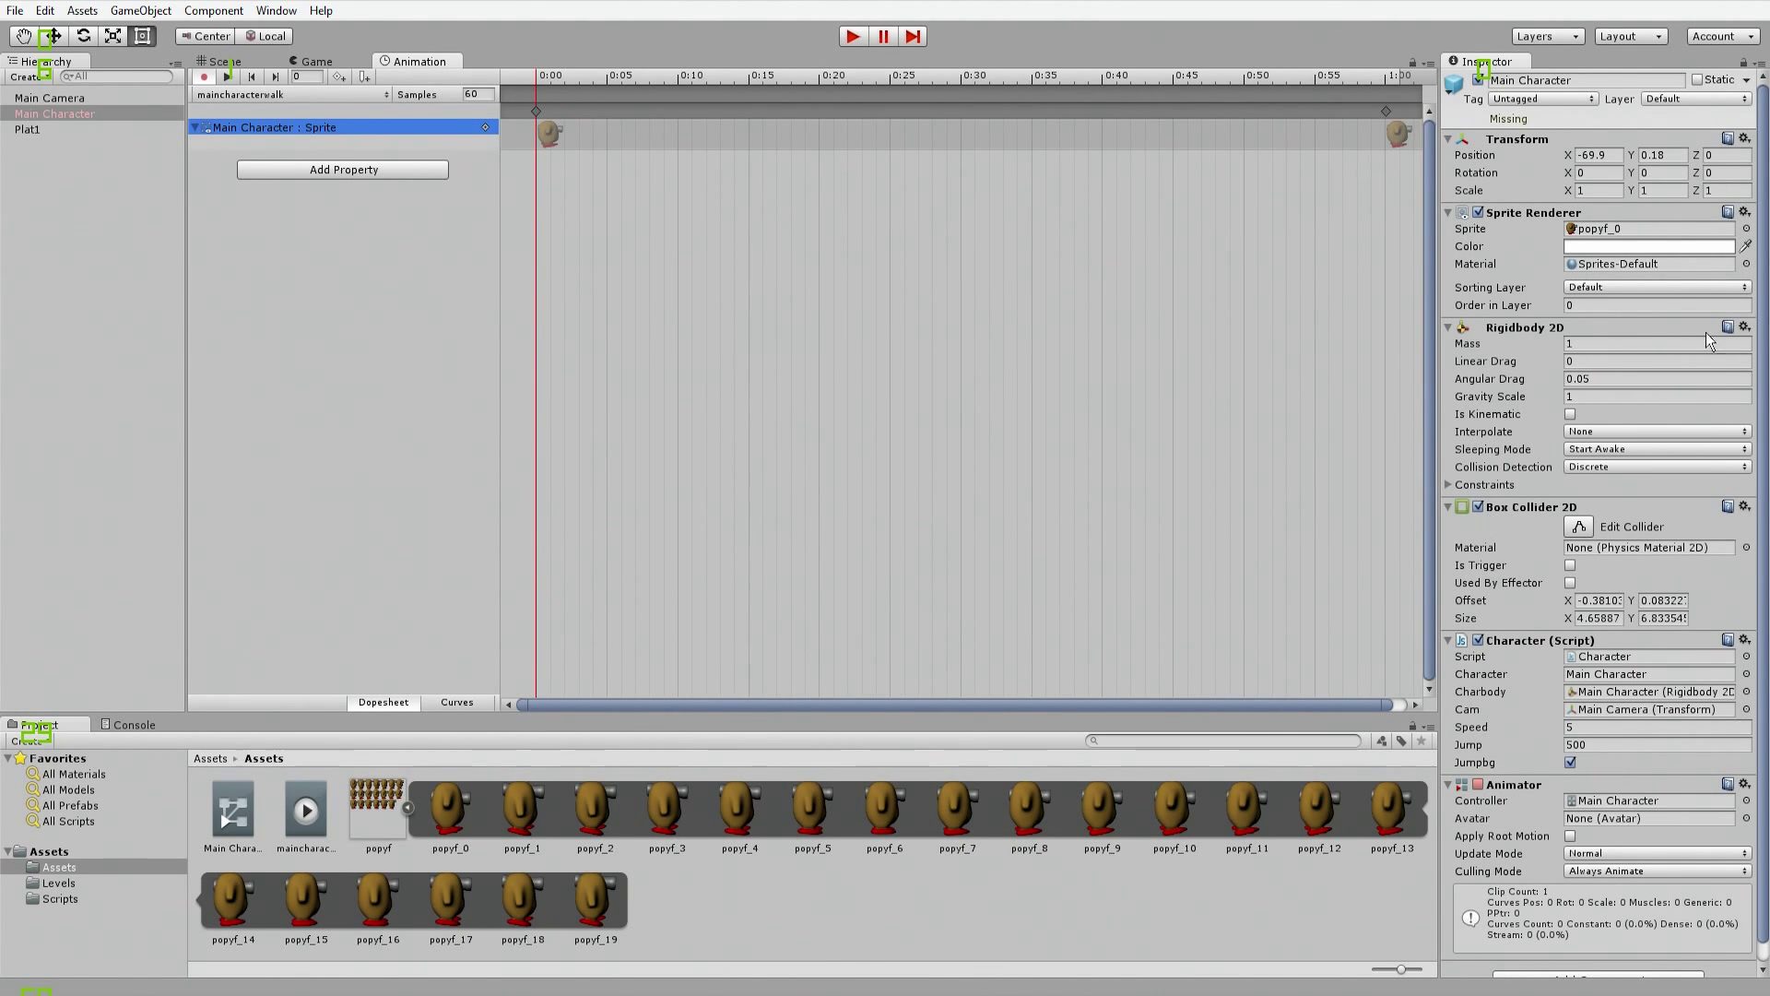
Step: Set the Main Character's sprite to popyf_1 for the keyframe at frame 0
click(1745, 228)
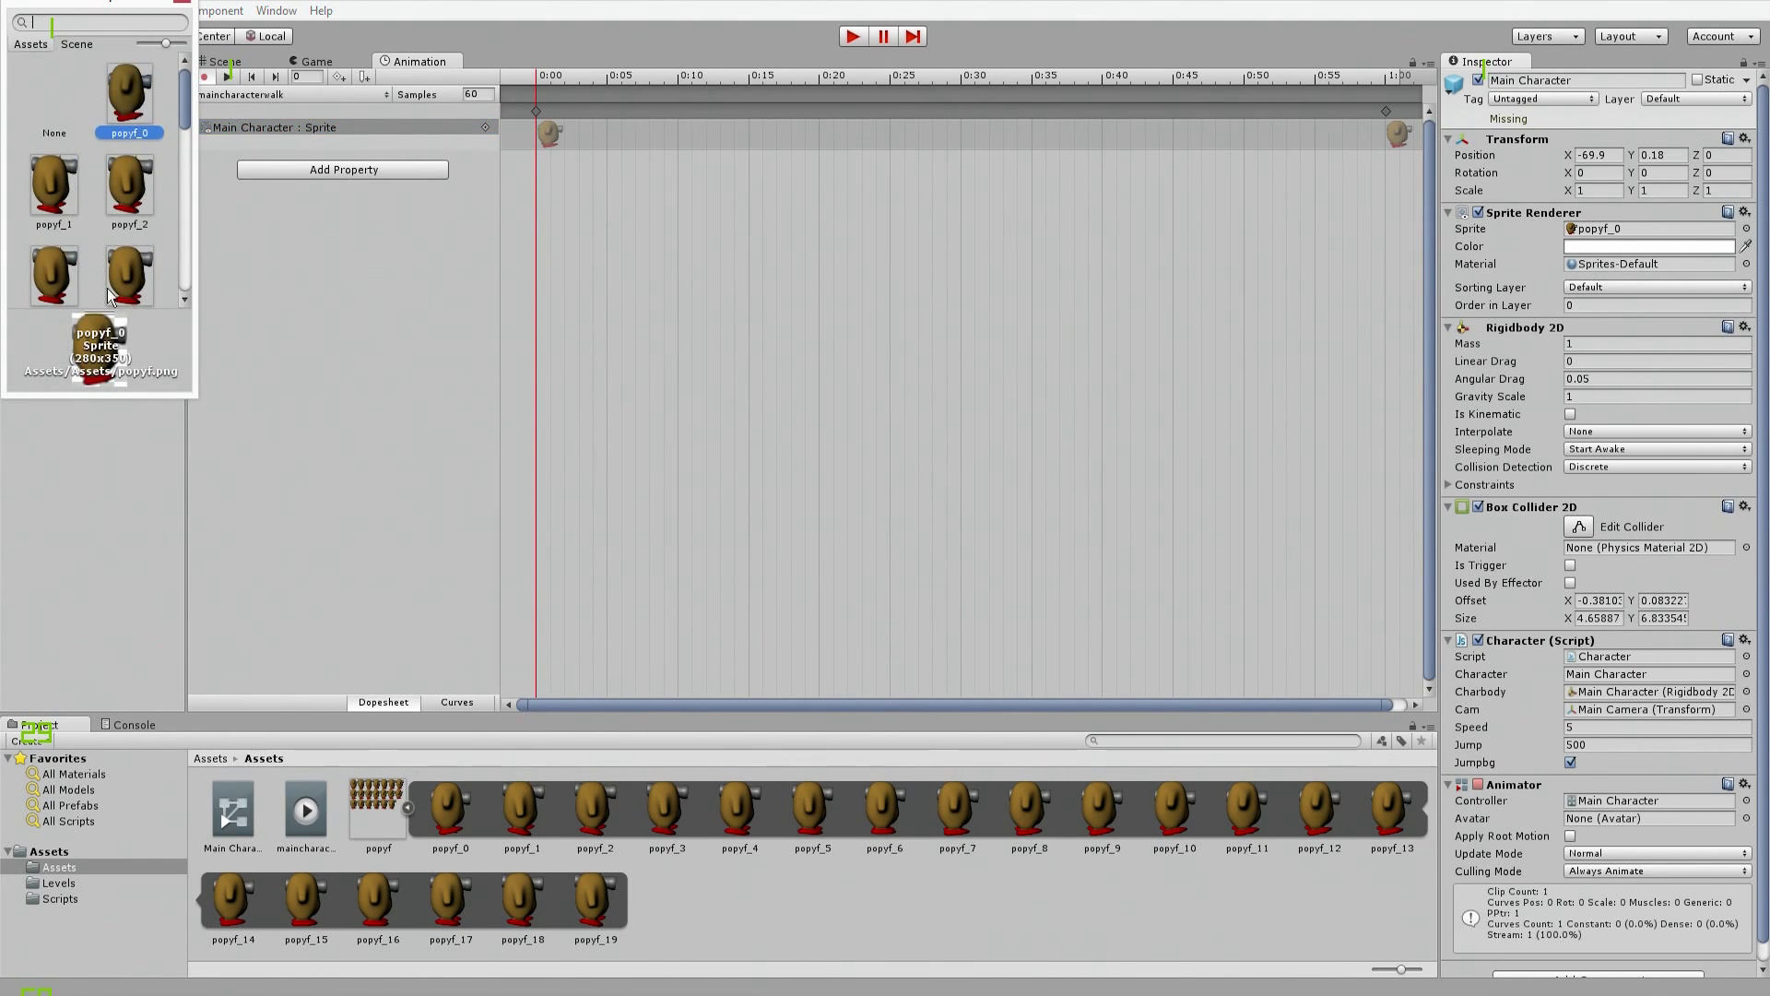
double_click(54, 175)
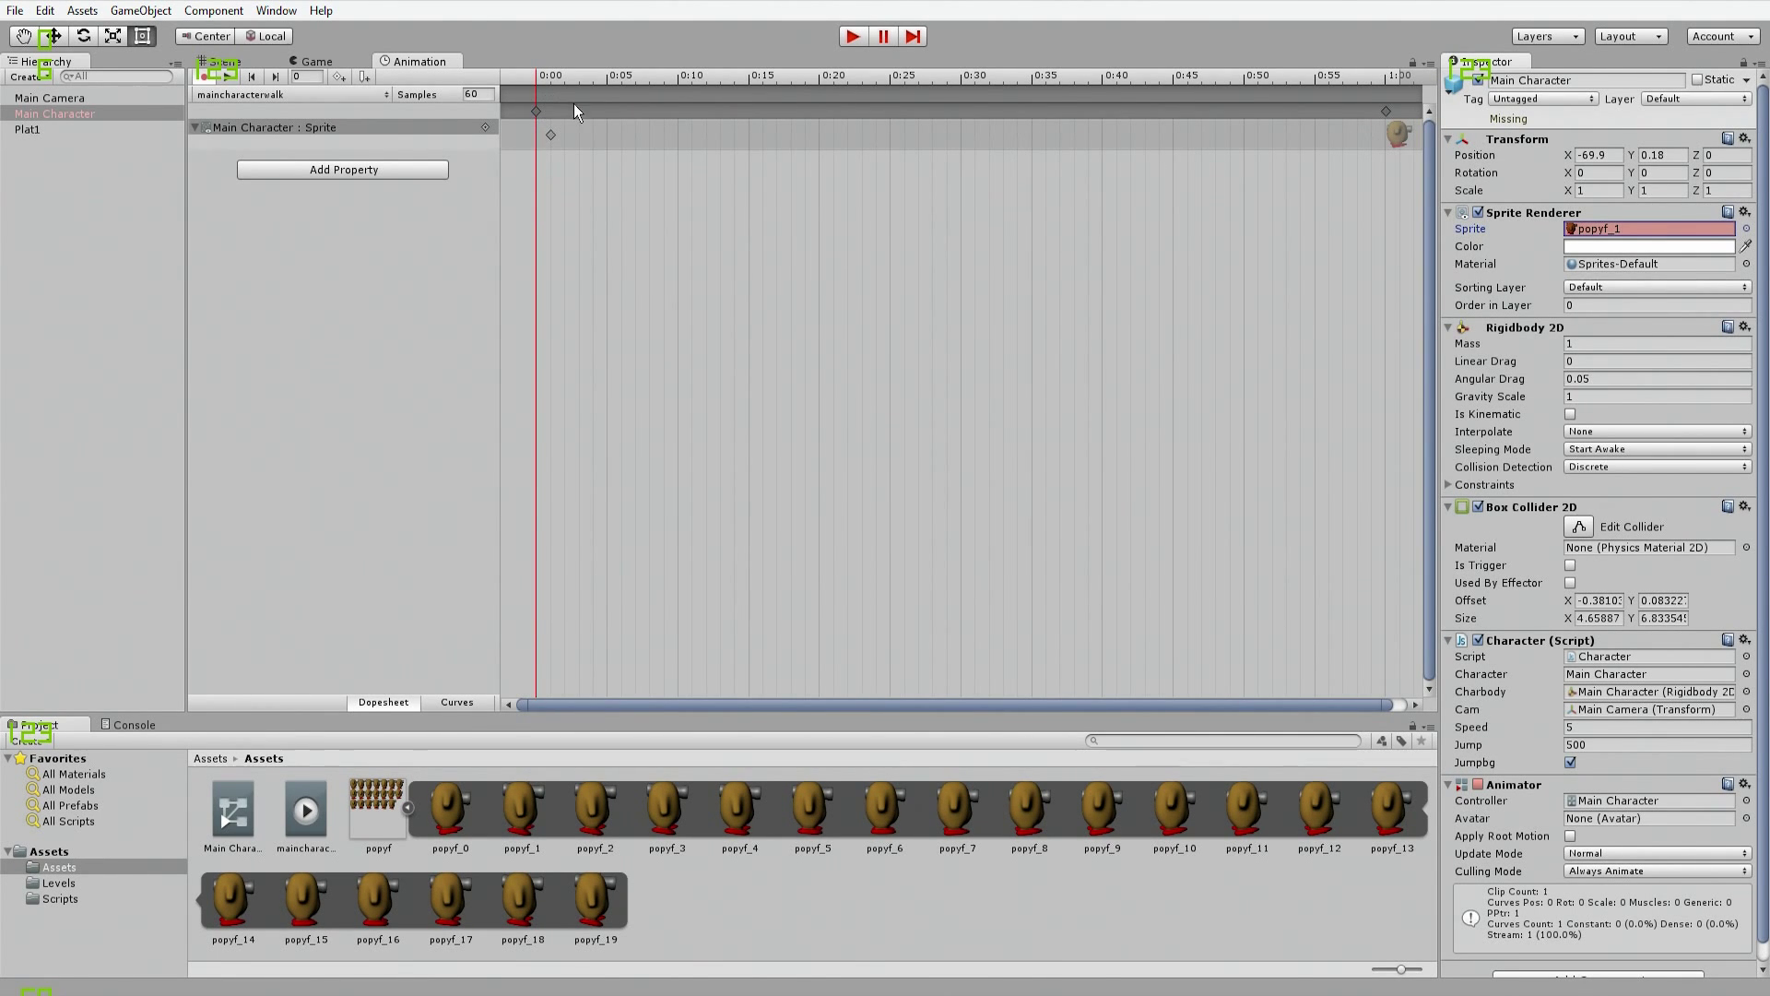
click(607, 137)
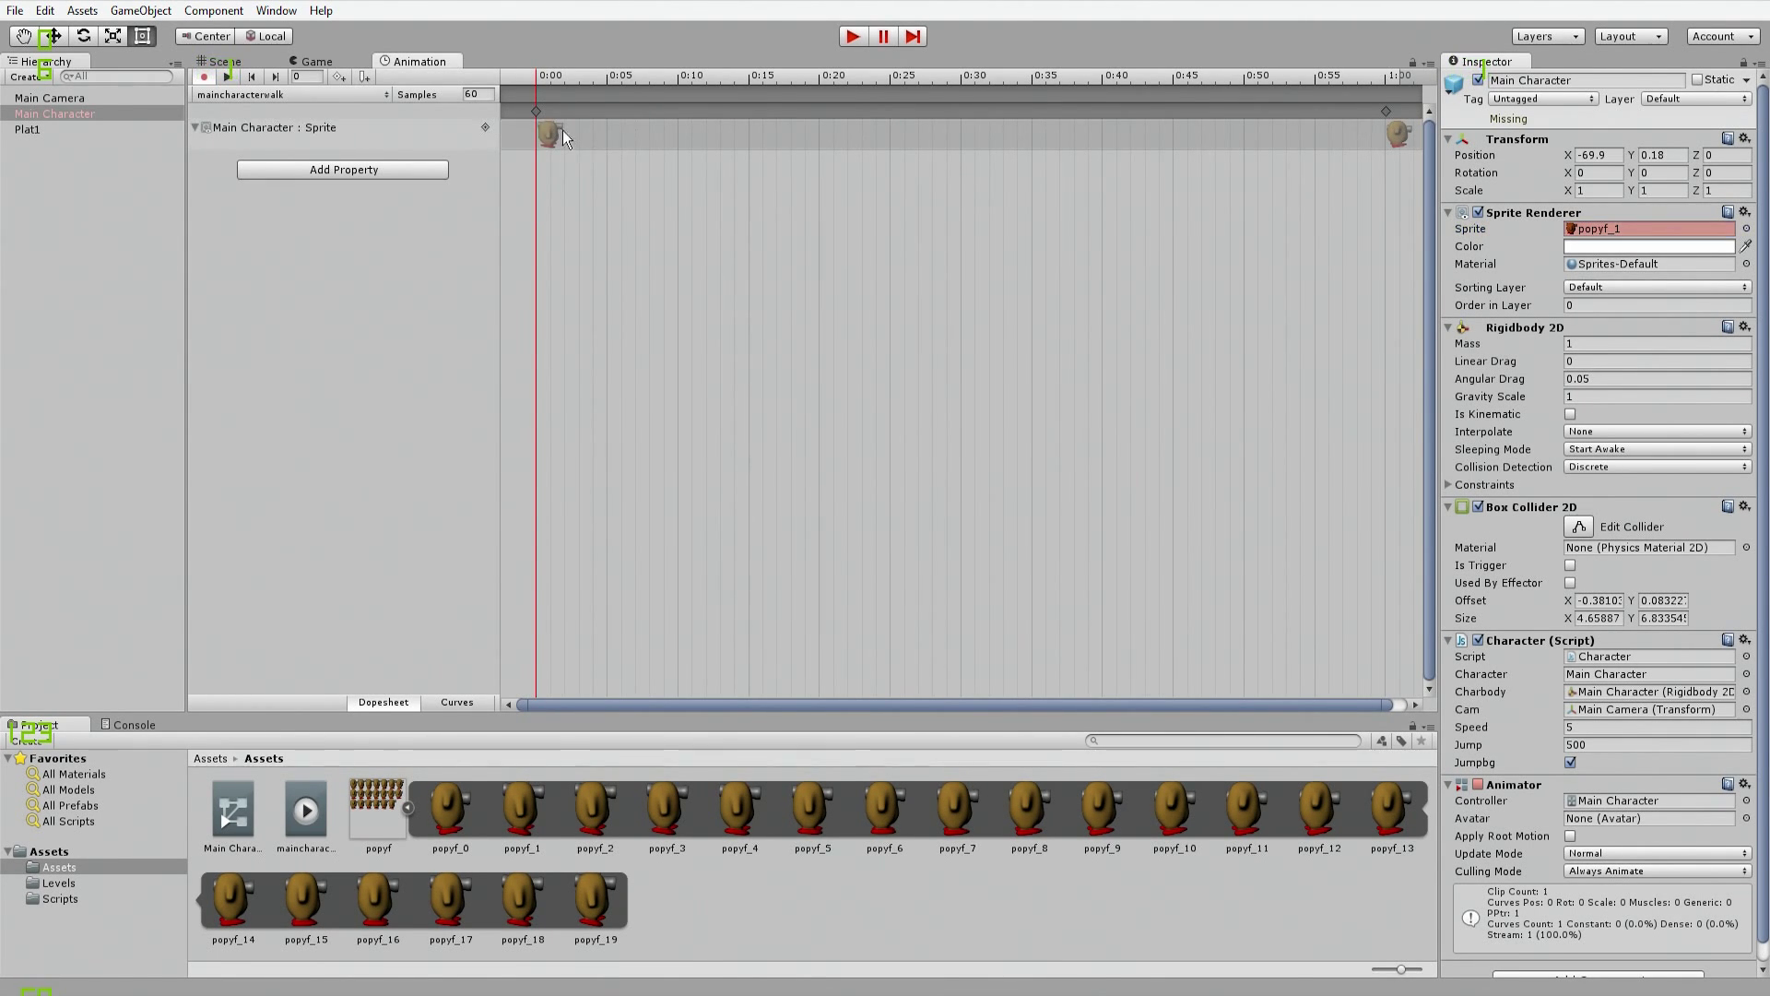
Step: Add a keyframe at frame 5 of the walk clip and set its sprite to popyf_2
click(607, 81)
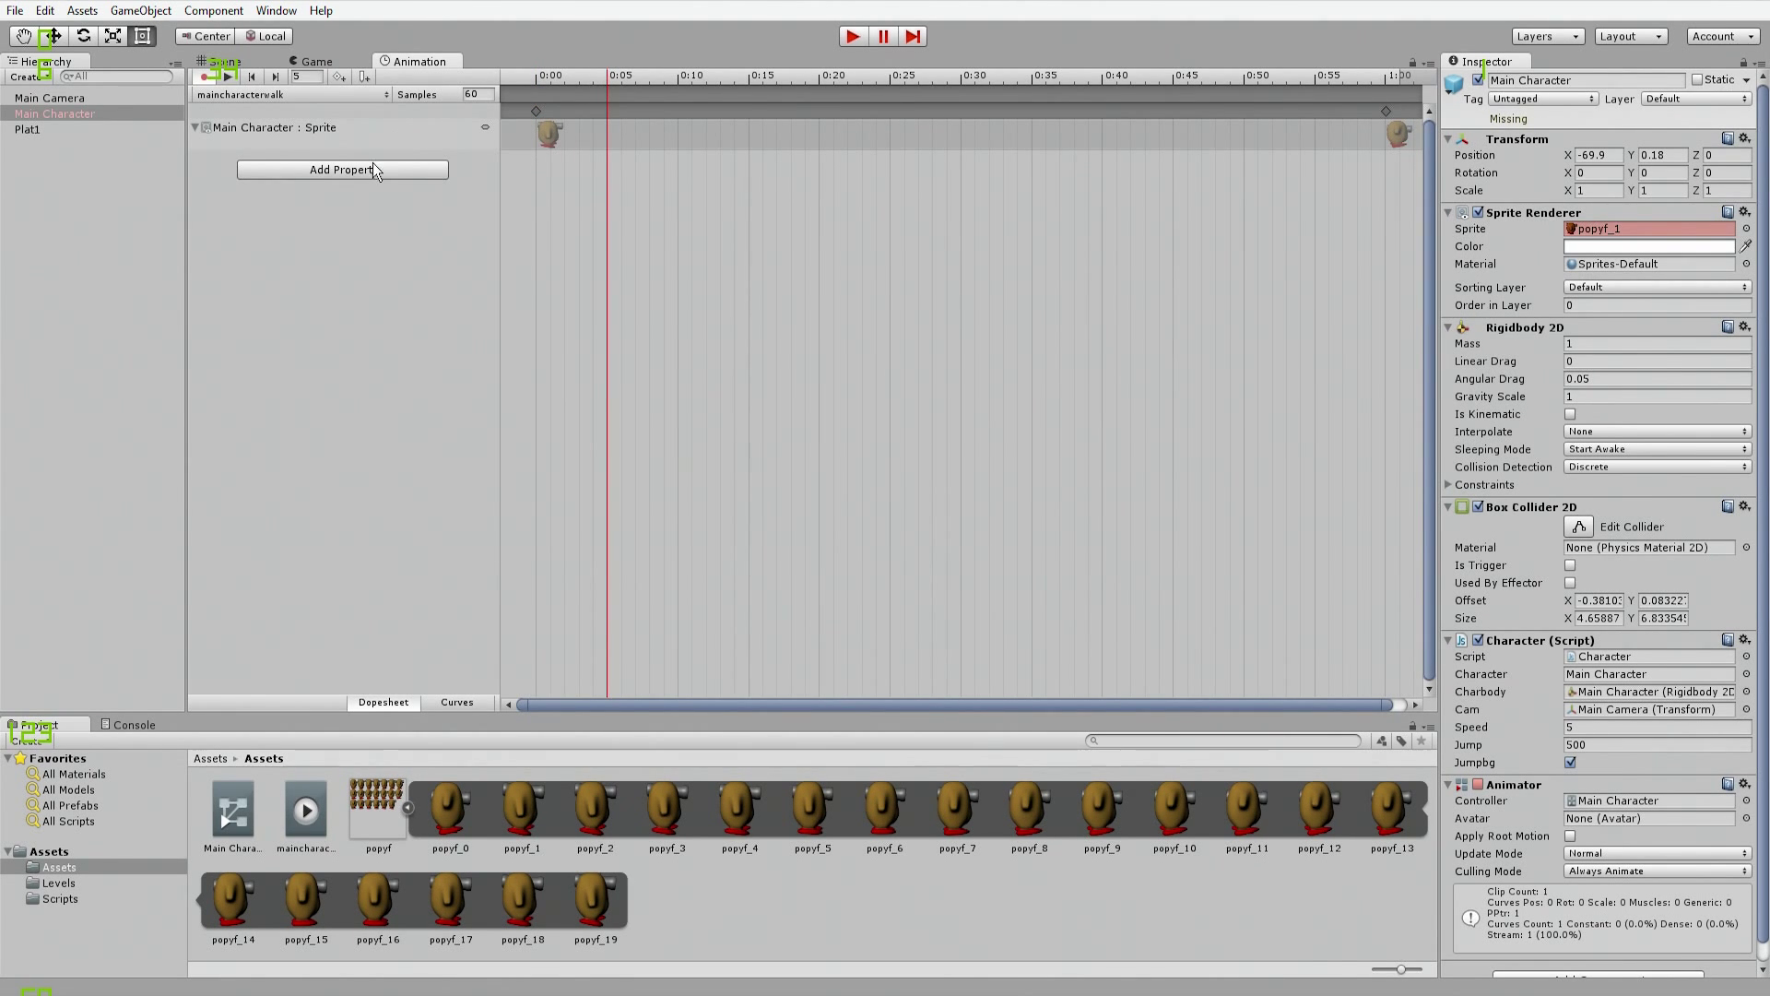
click(337, 78)
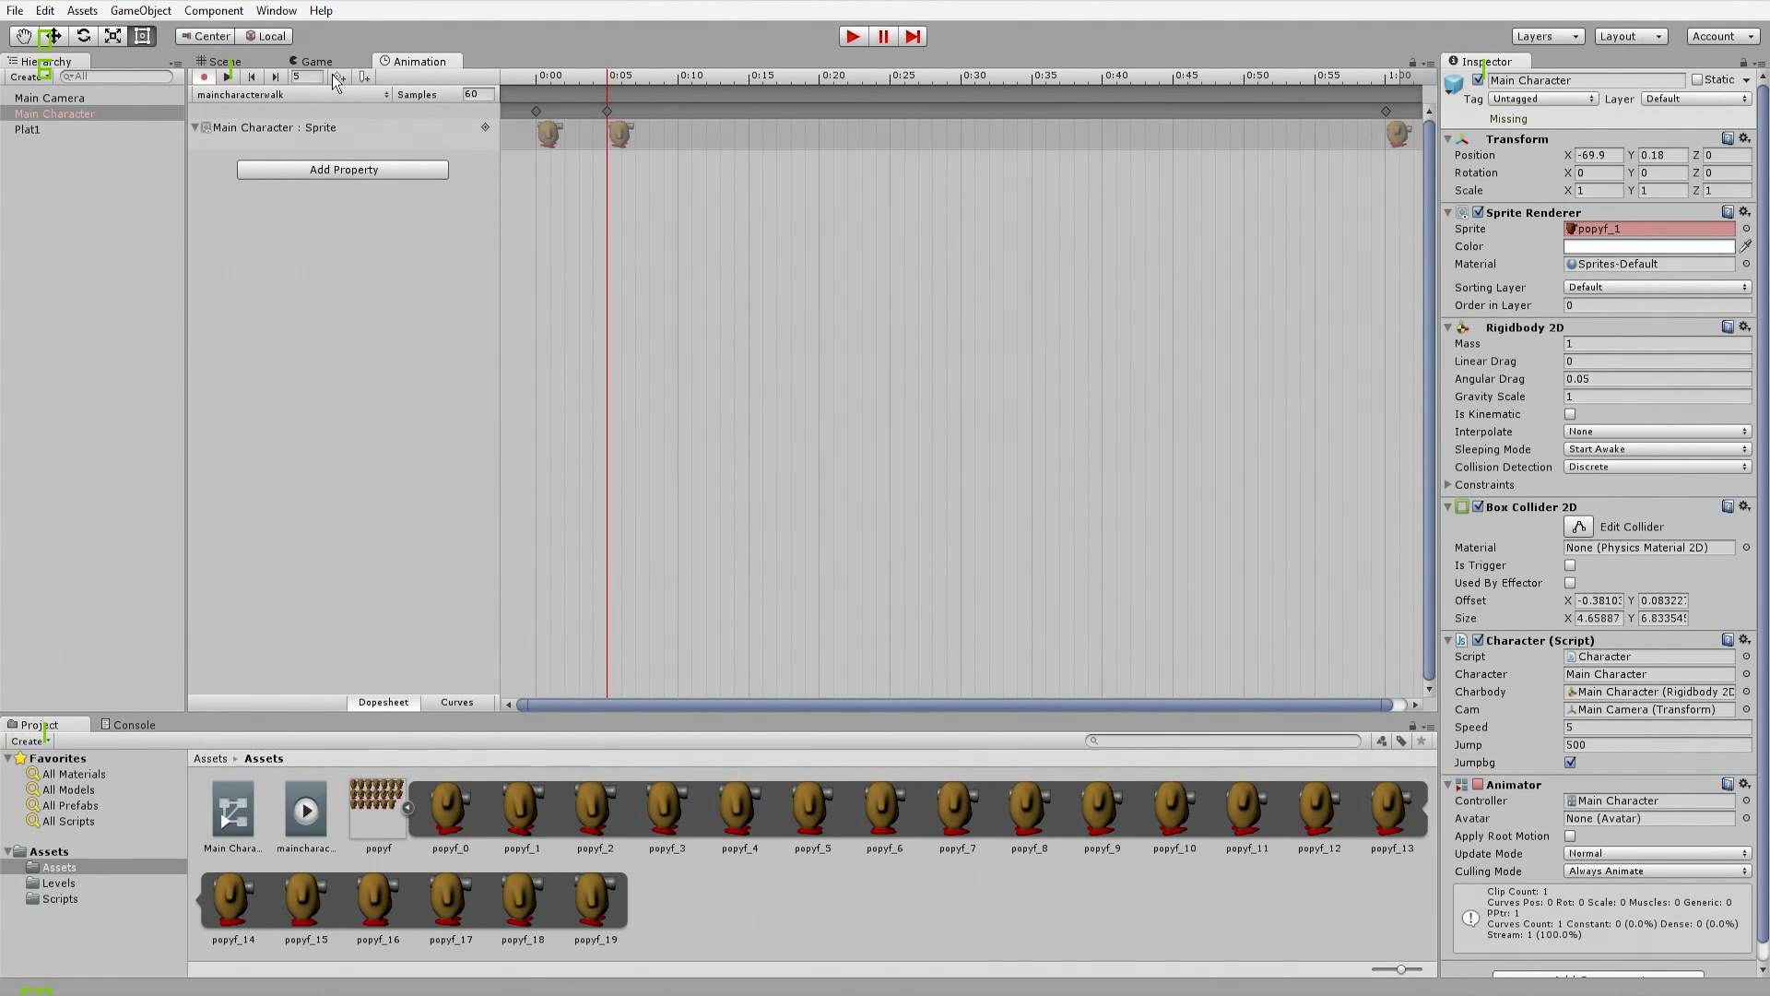
click(617, 132)
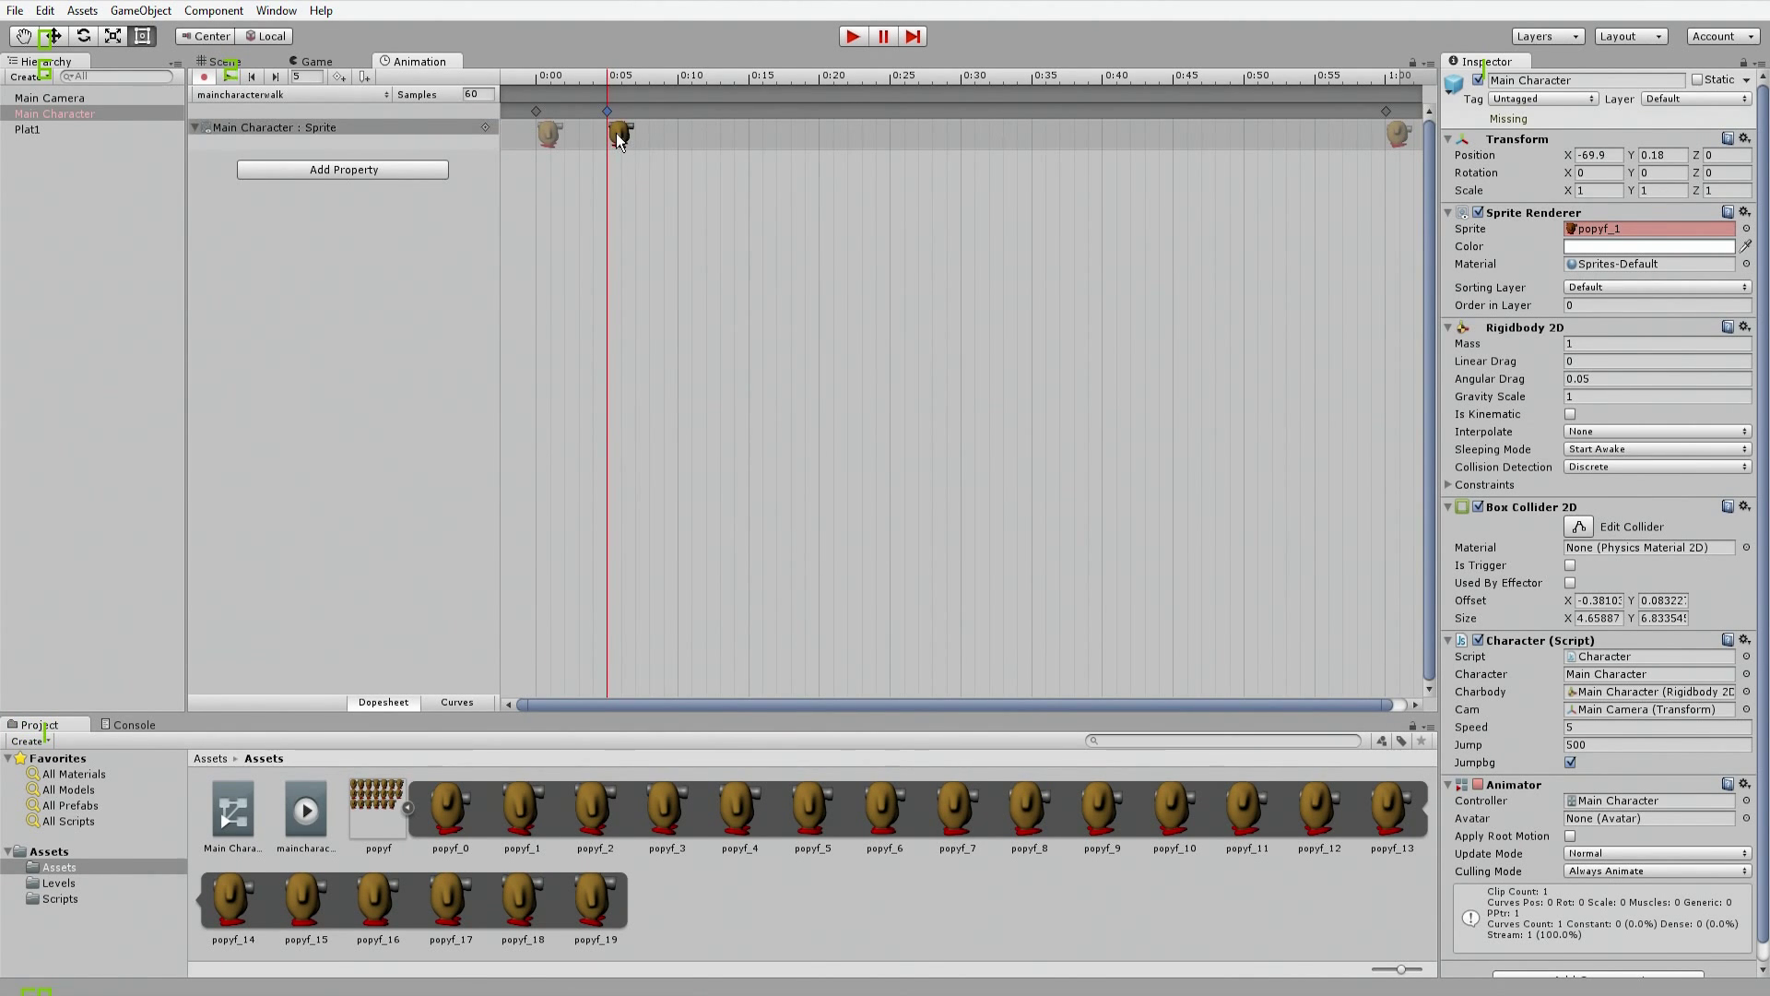
click(1746, 229)
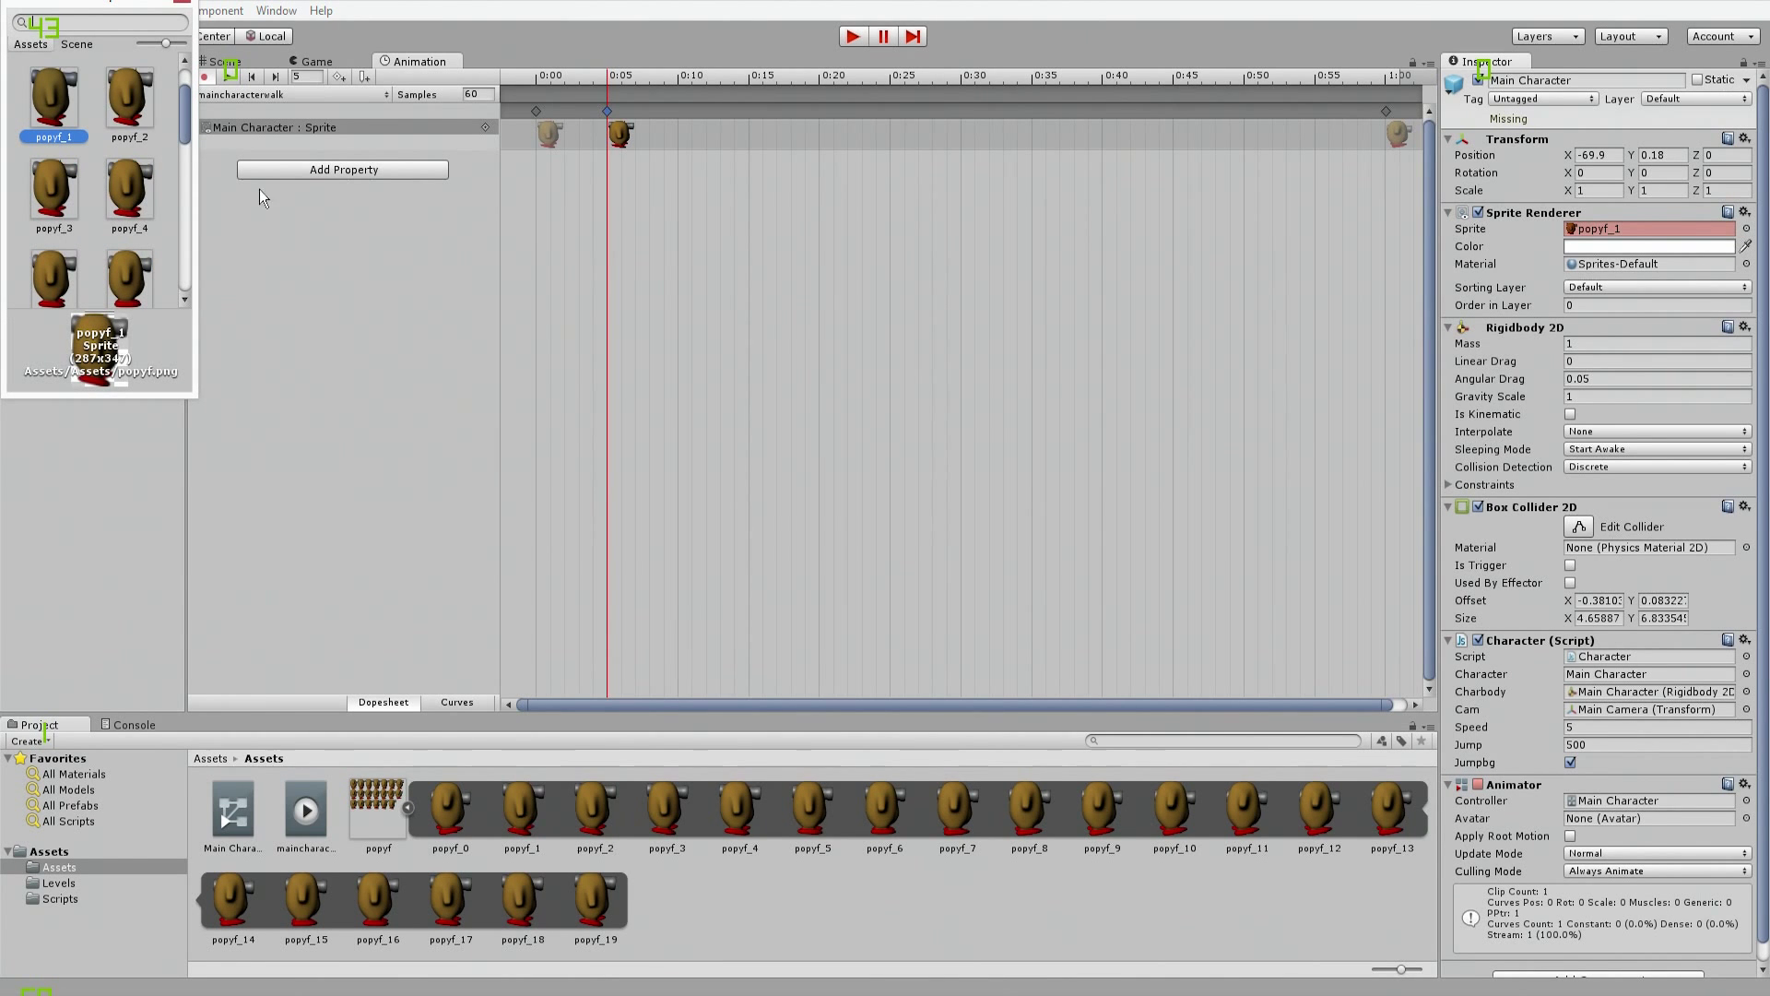
double_click(126, 117)
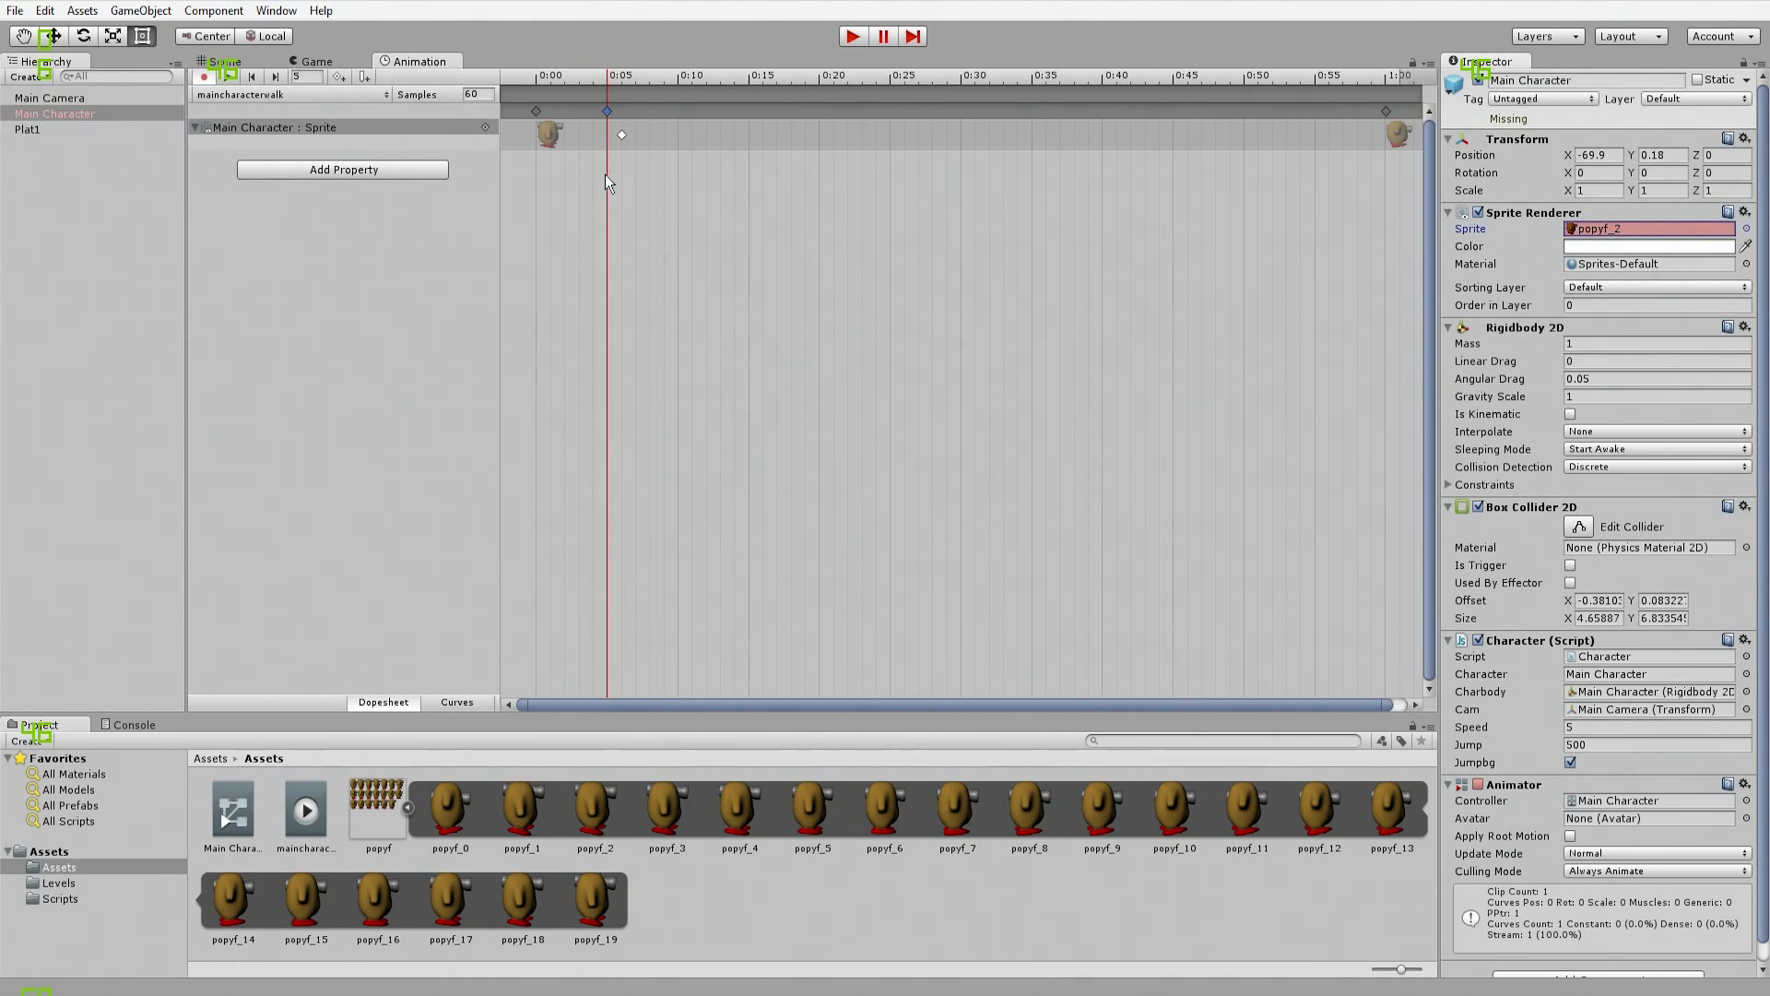
click(683, 106)
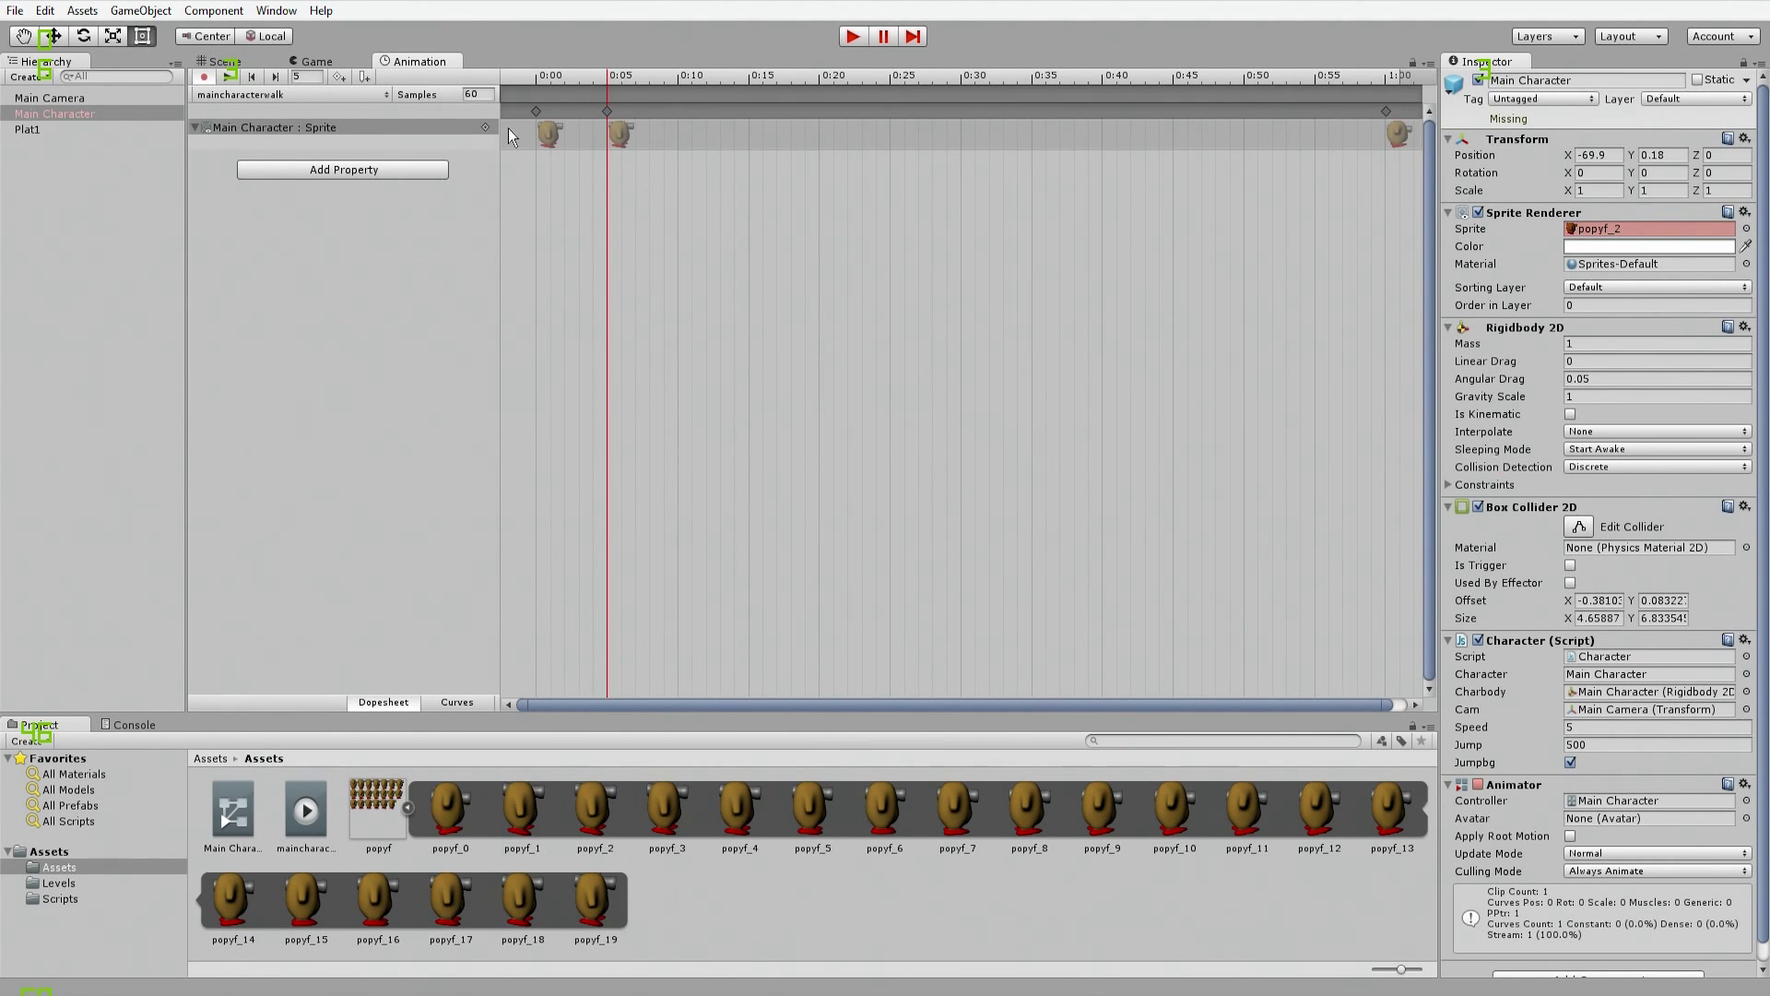
click(548, 135)
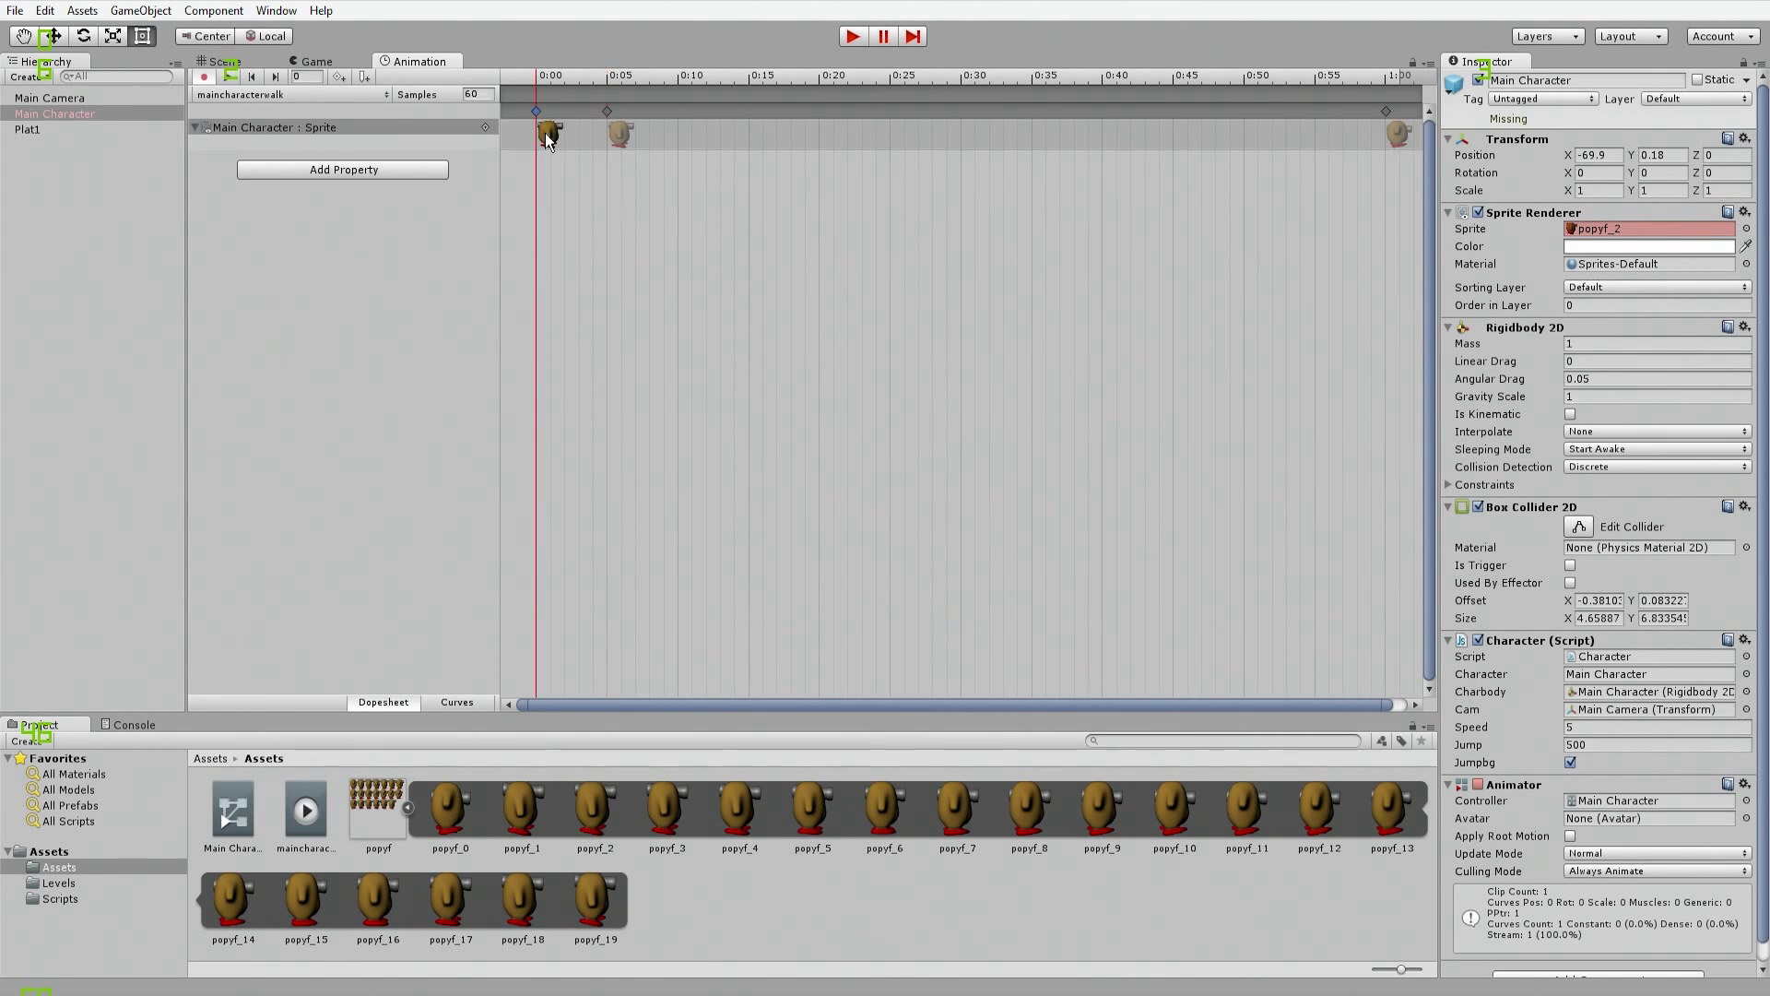
click(617, 139)
Step: Add a keyframe at frame 10 of the walk clip and set its sprite to popyf_3
click(679, 78)
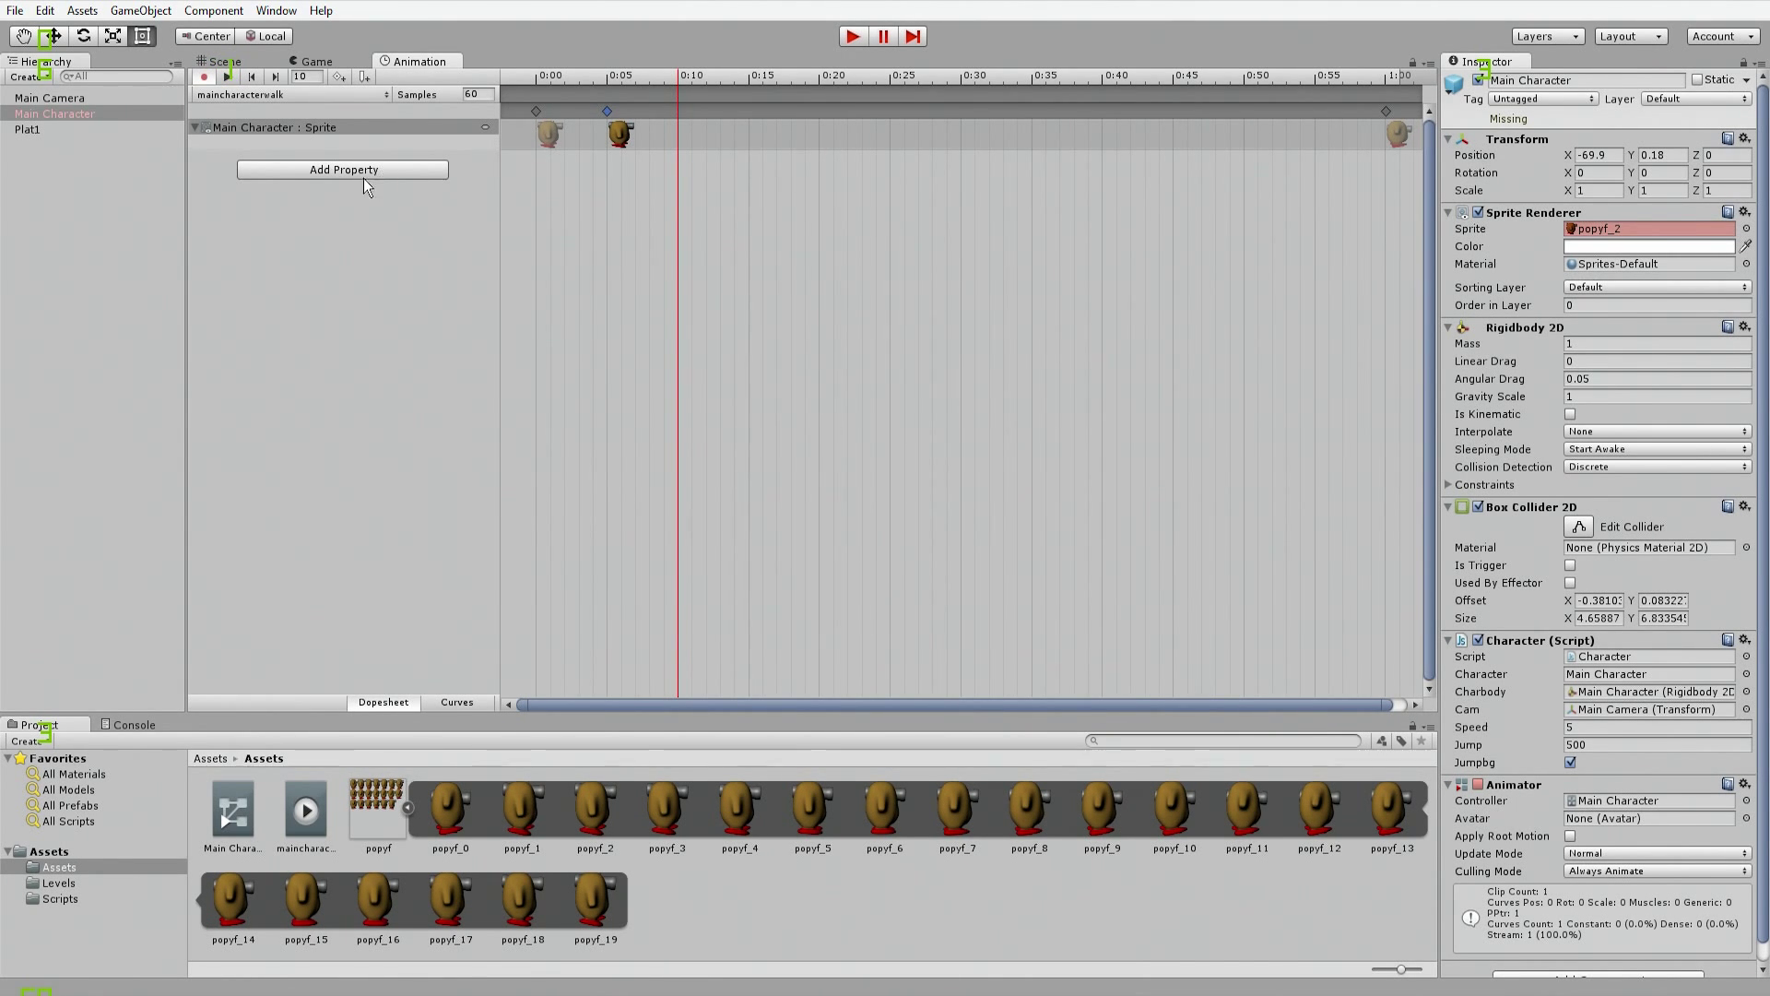
click(338, 77)
click(690, 135)
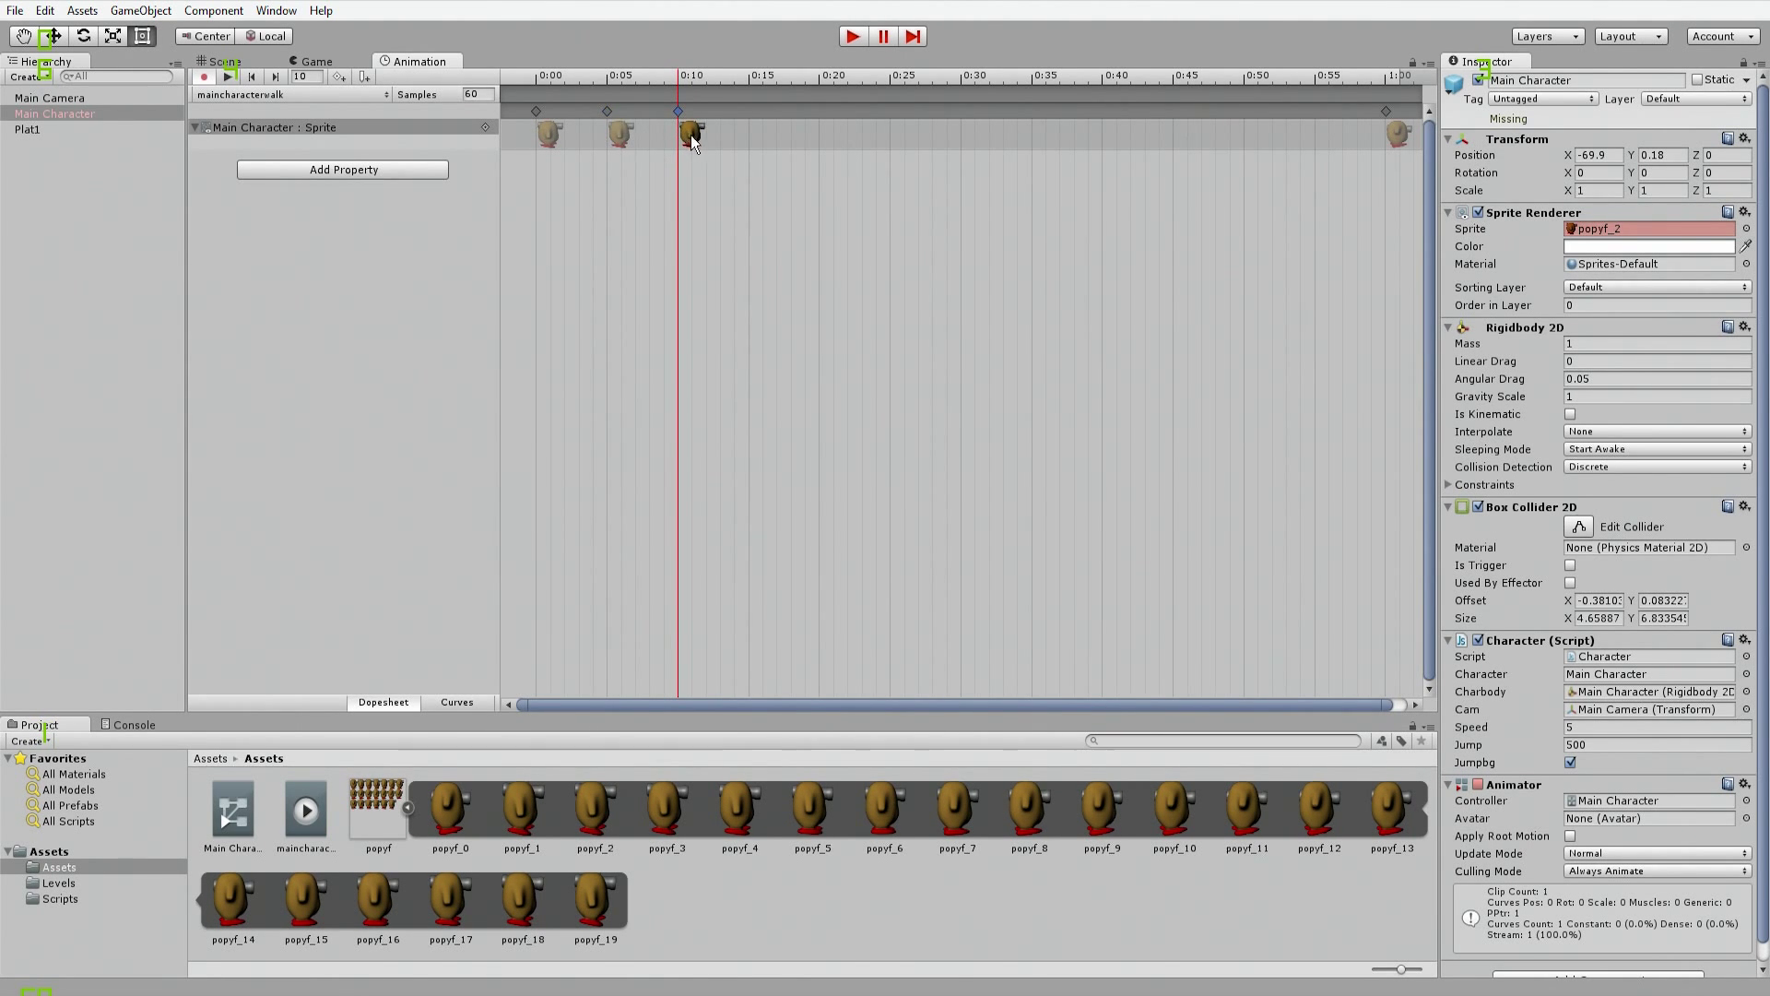
click(1746, 229)
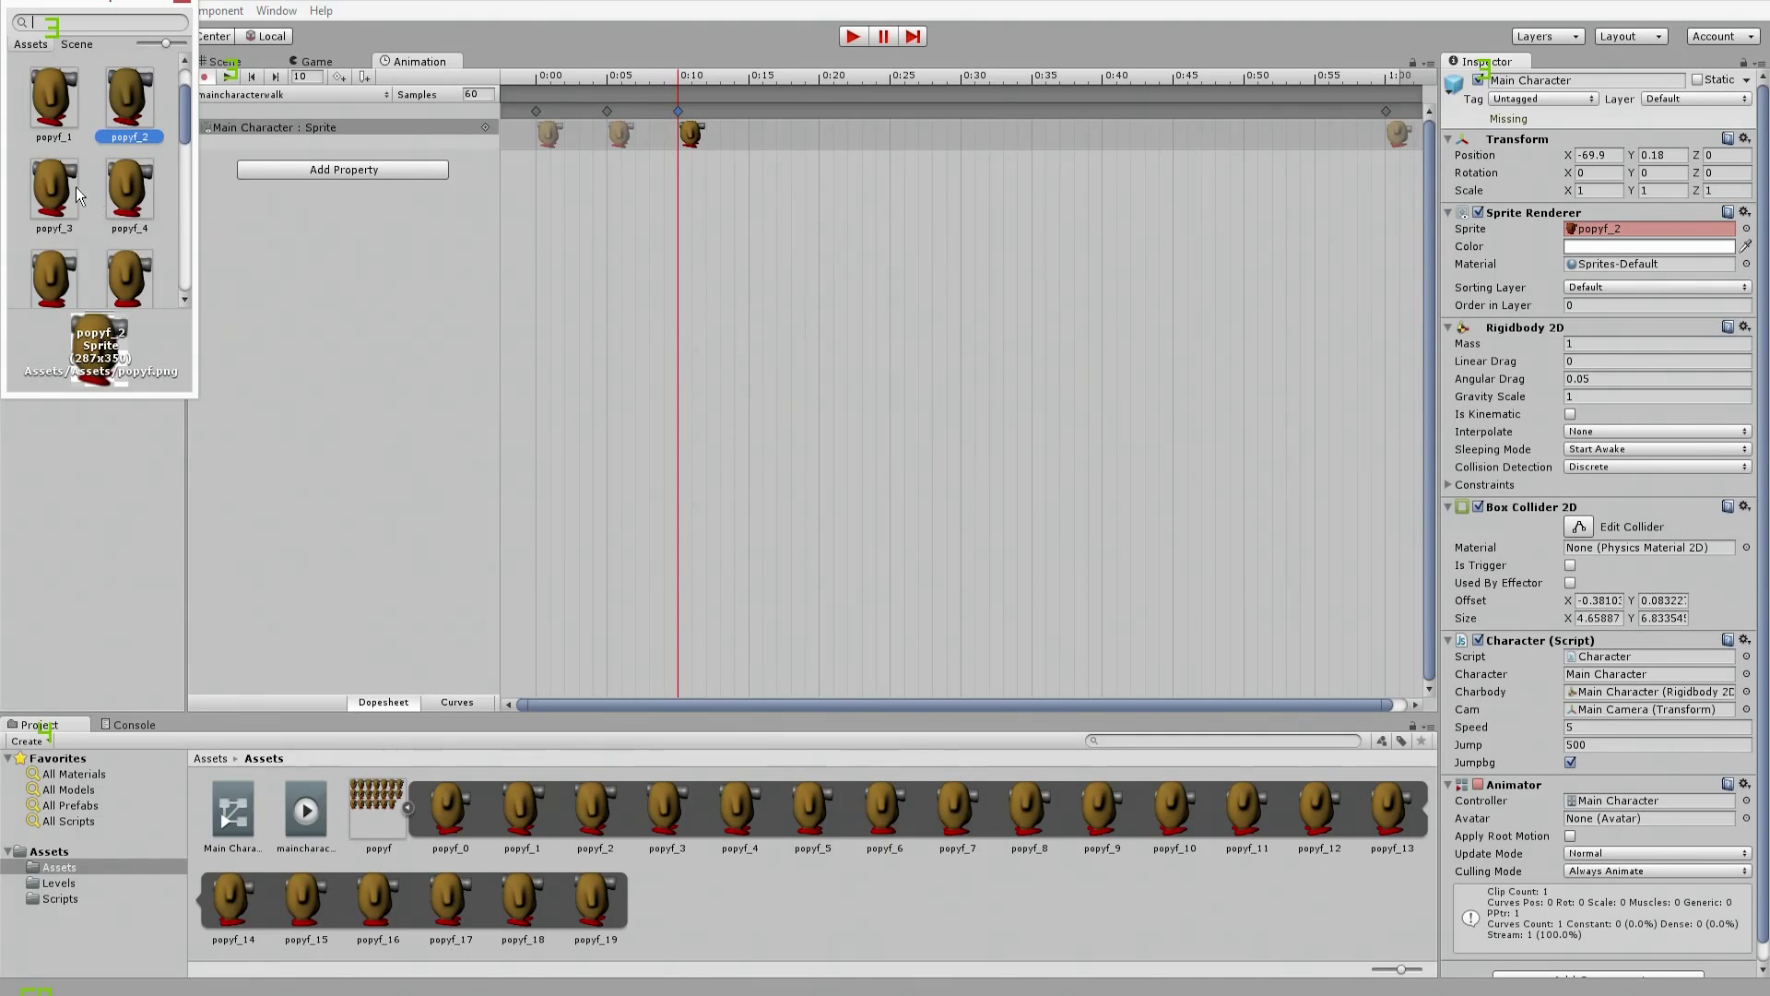
double_click(66, 184)
Step: Add a keyframe at frame 15 of the walk clip and set its sprite to popyf_4
click(750, 75)
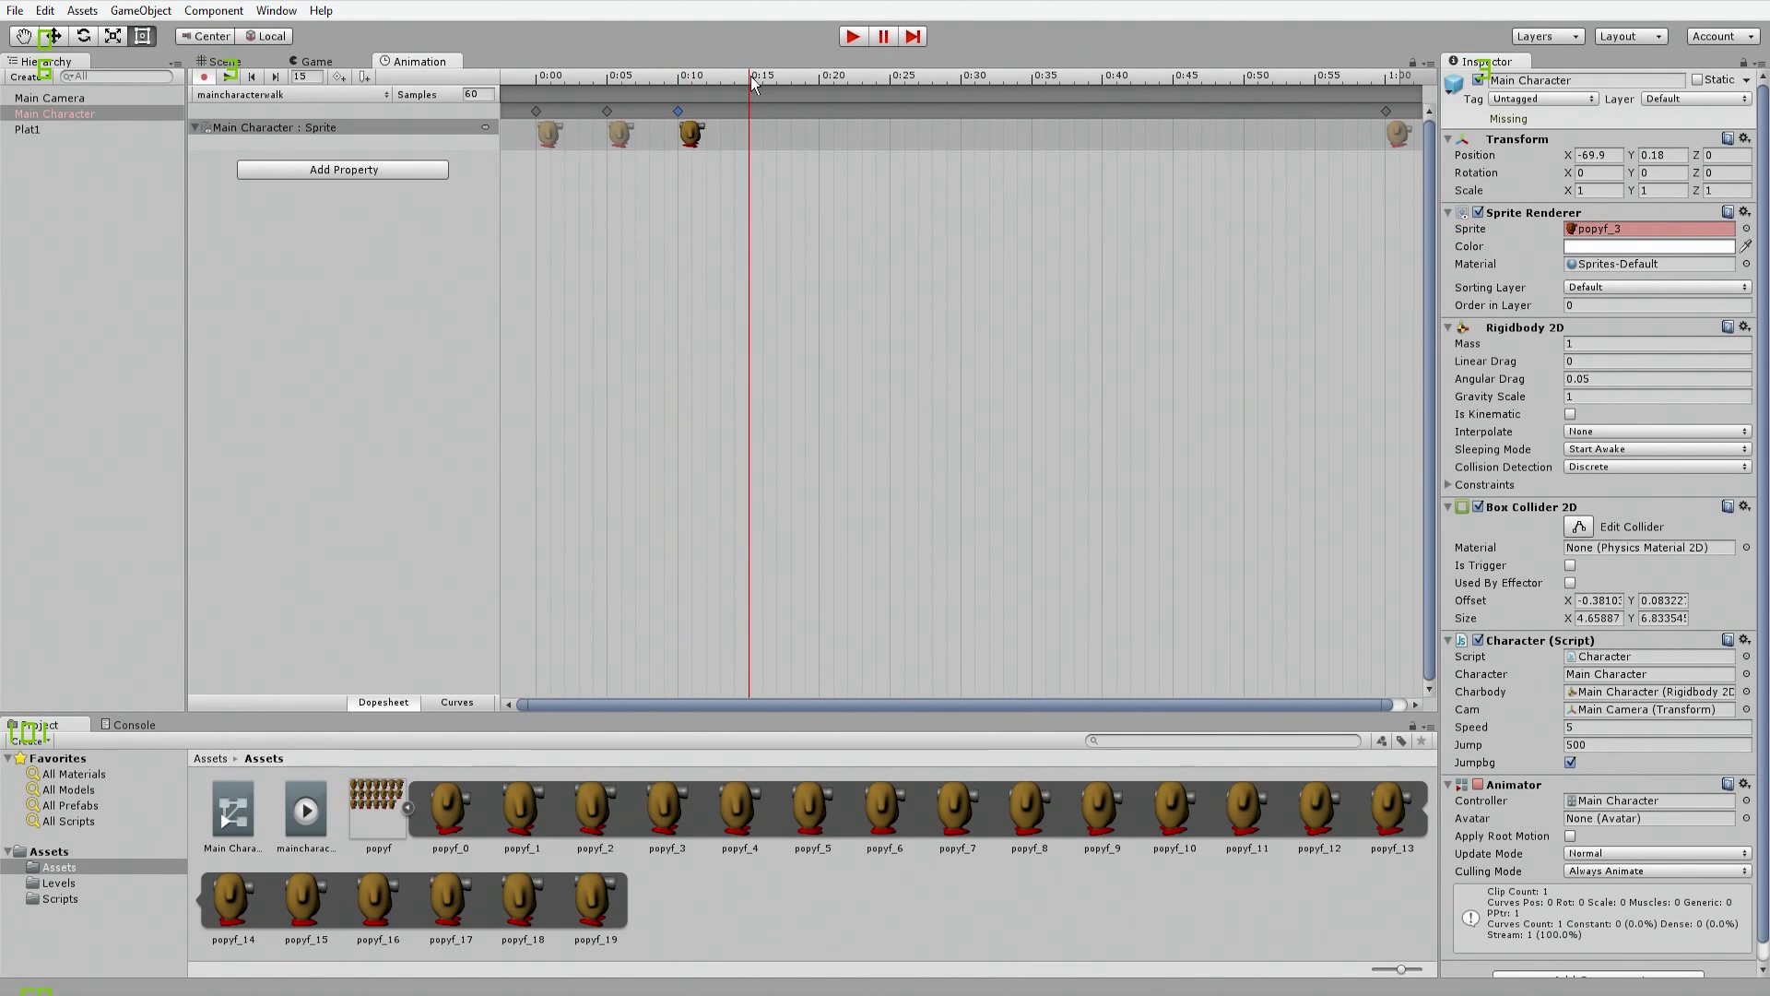
click(345, 78)
click(690, 137)
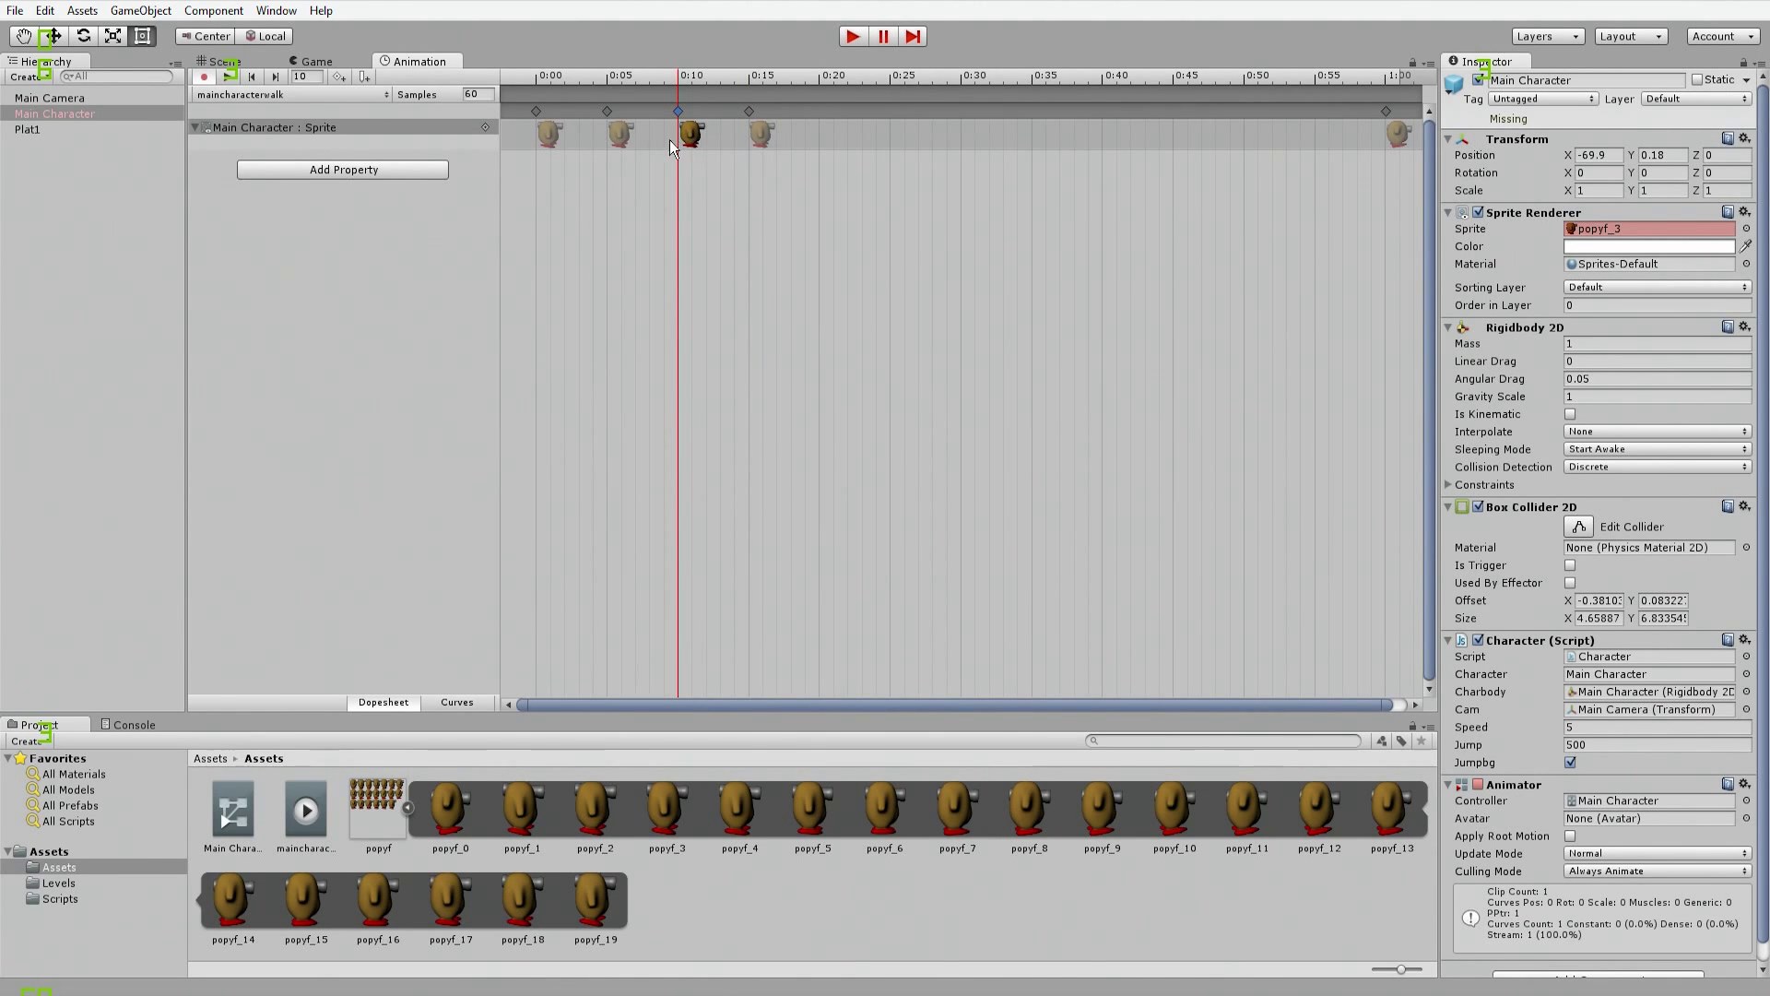
click(619, 137)
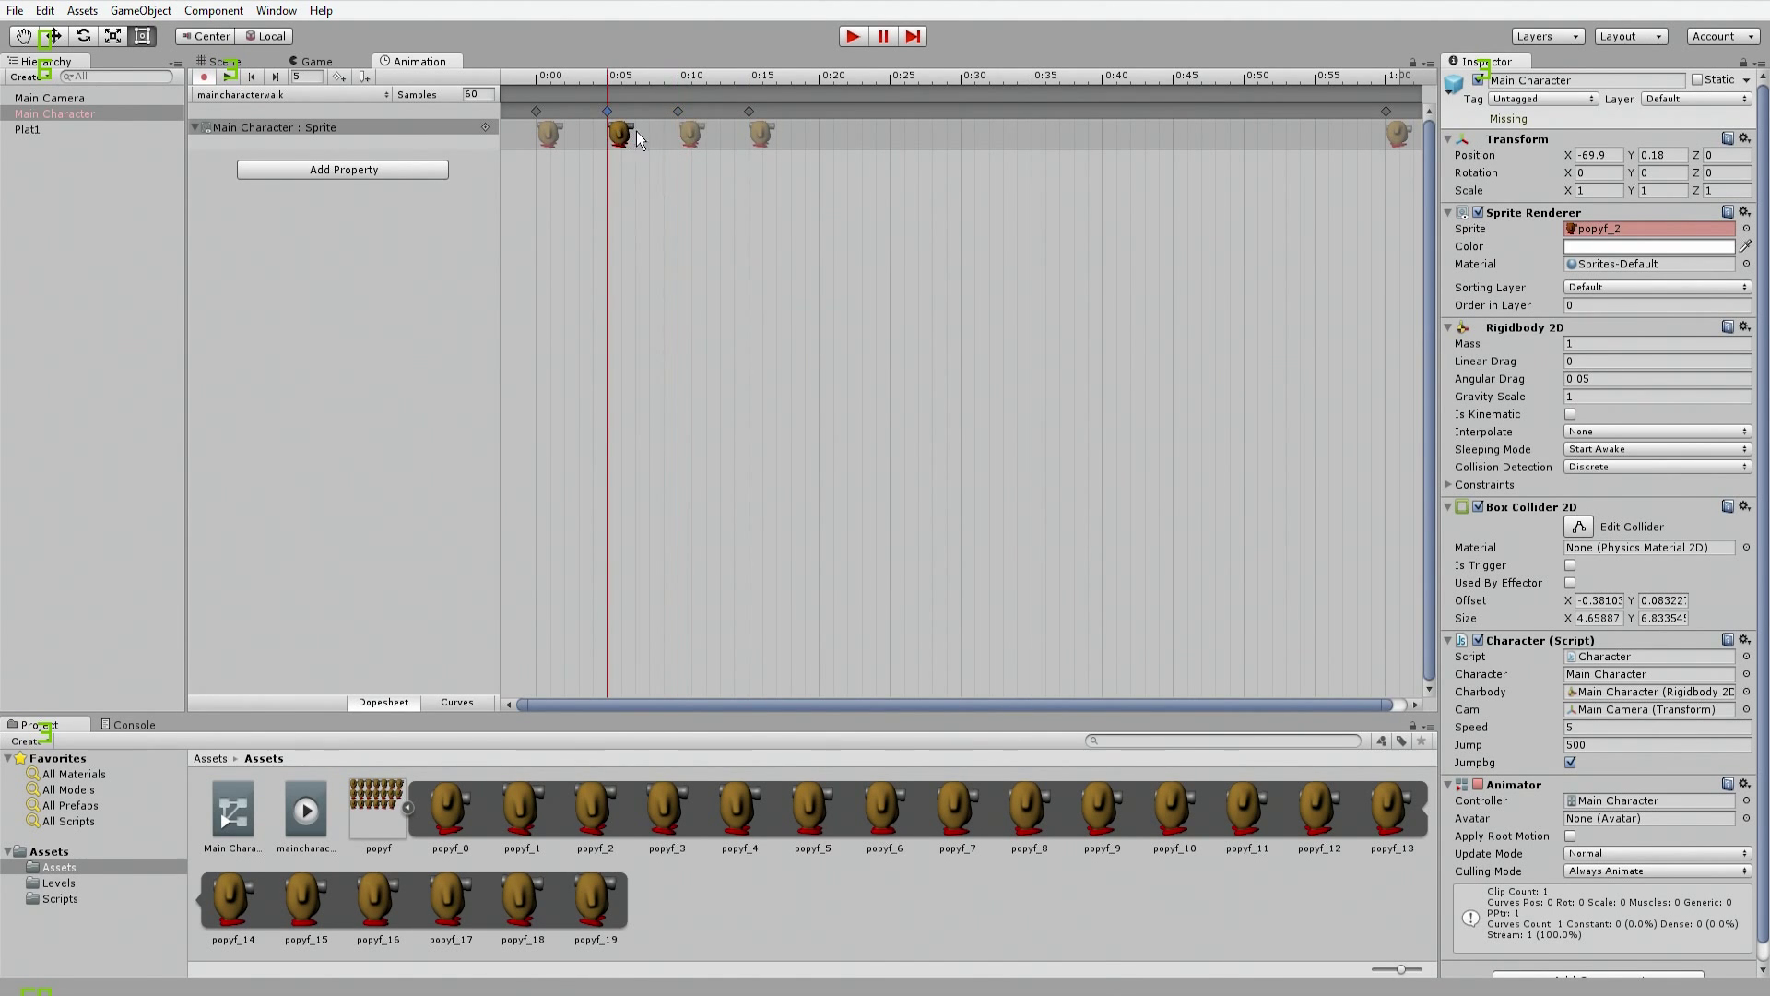
click(687, 136)
click(745, 136)
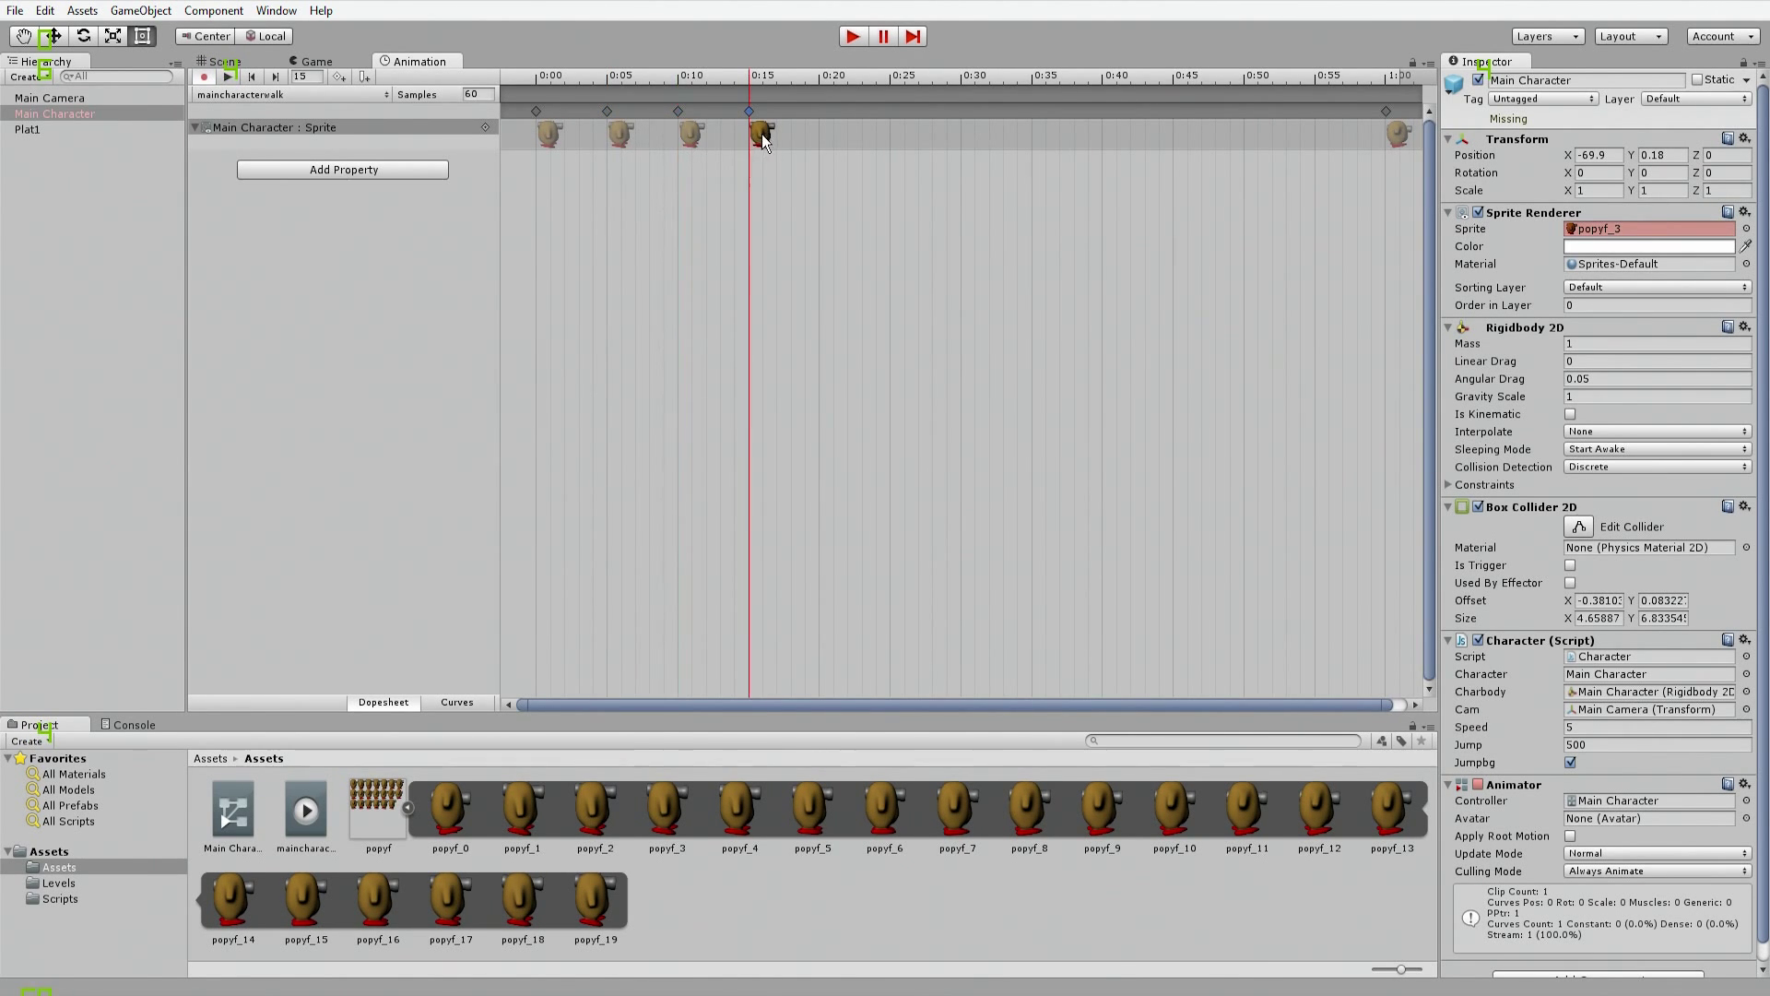
click(1746, 228)
double_click(127, 100)
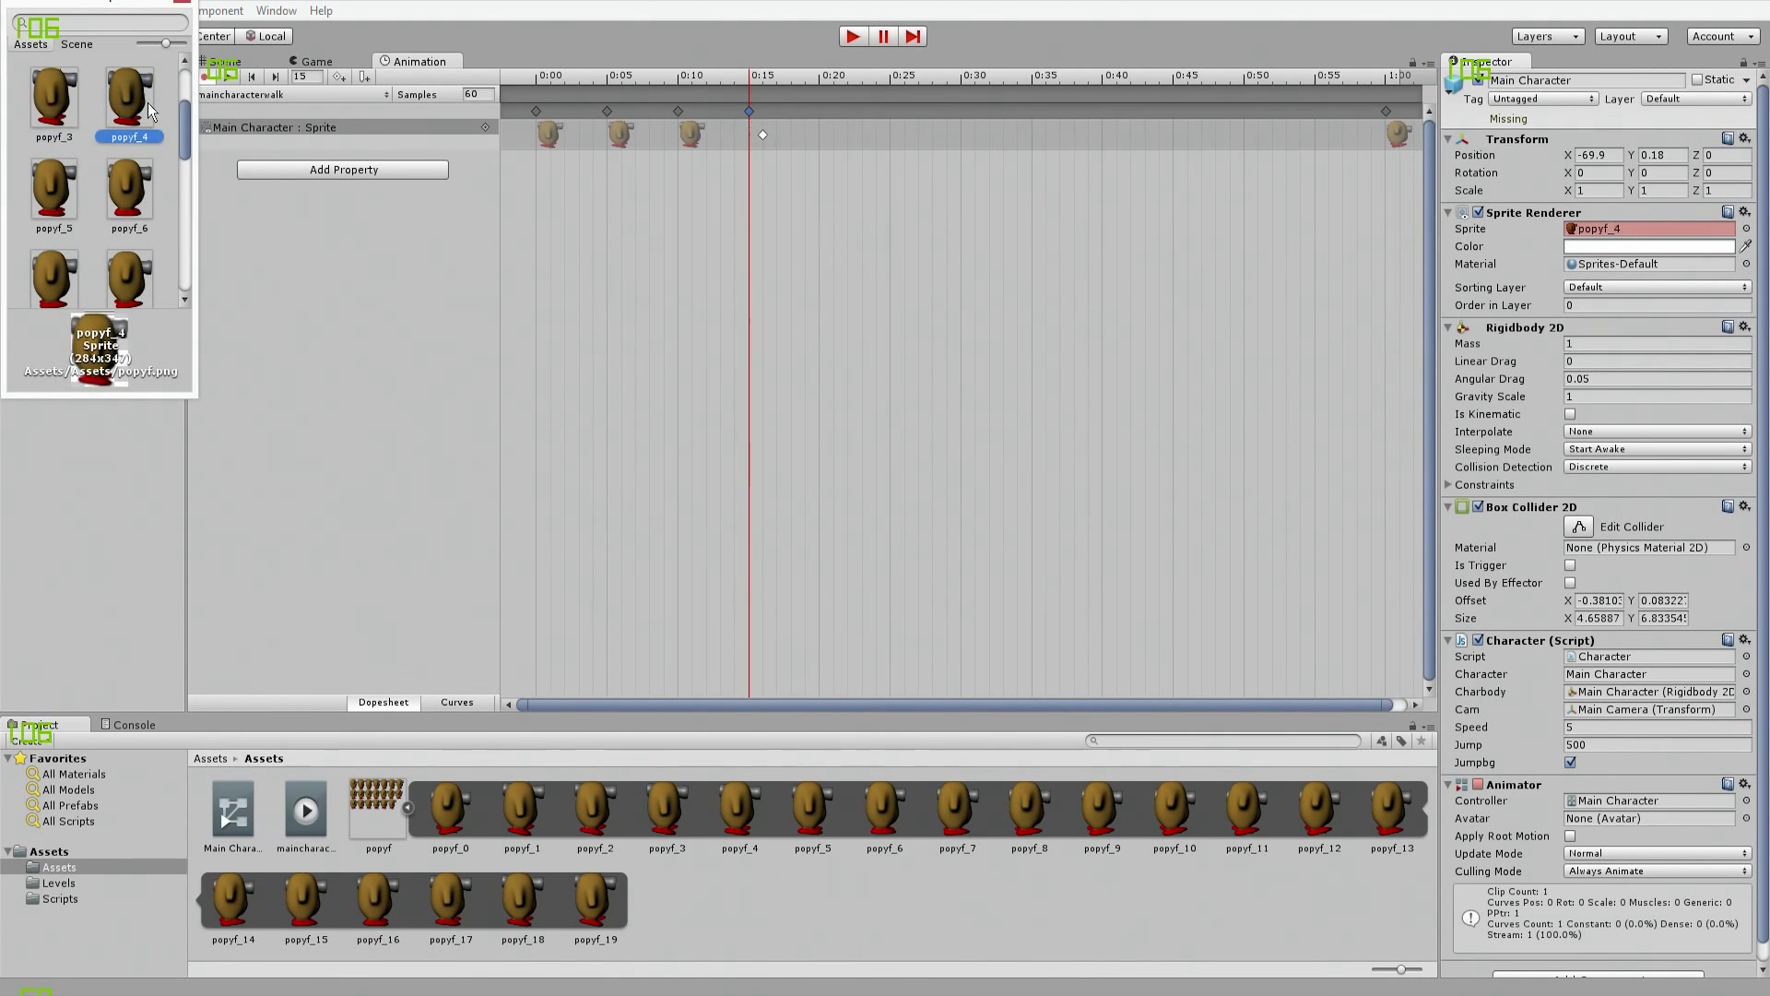
Step: Add a keyframe at frame 20 of the walk clip and set its sprite to popyf_5
click(821, 78)
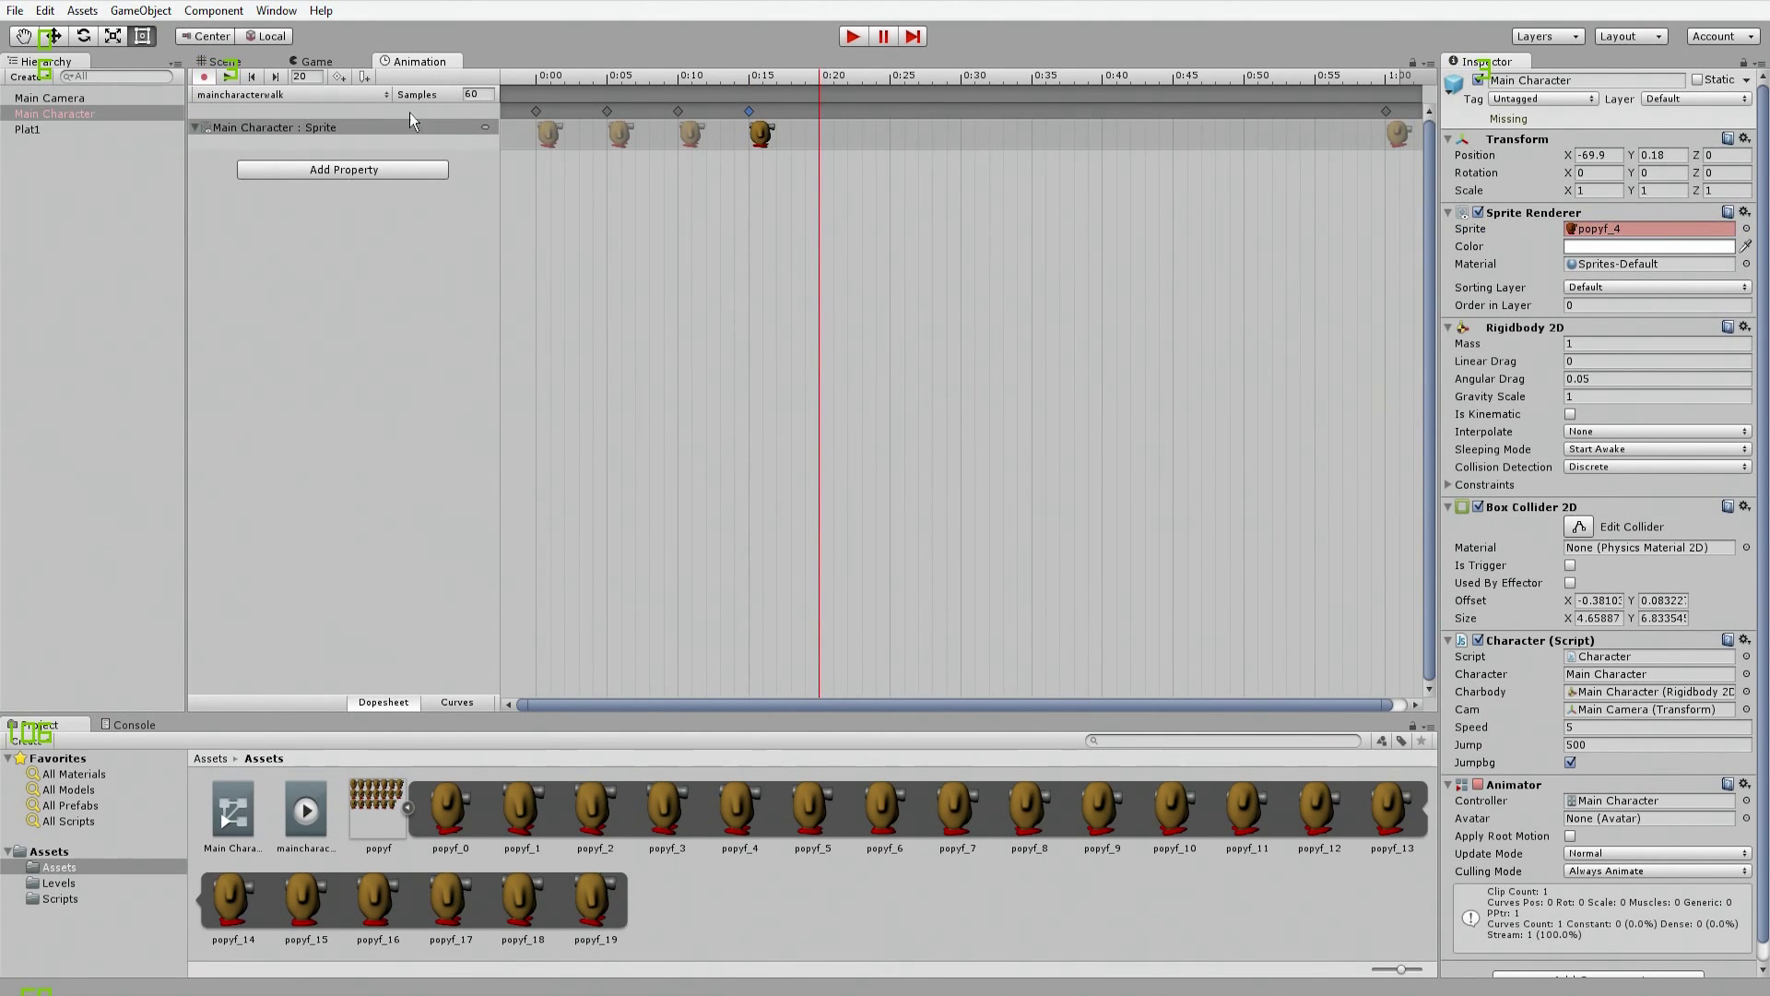
click(338, 78)
click(835, 136)
click(1746, 229)
click(53, 189)
click(865, 151)
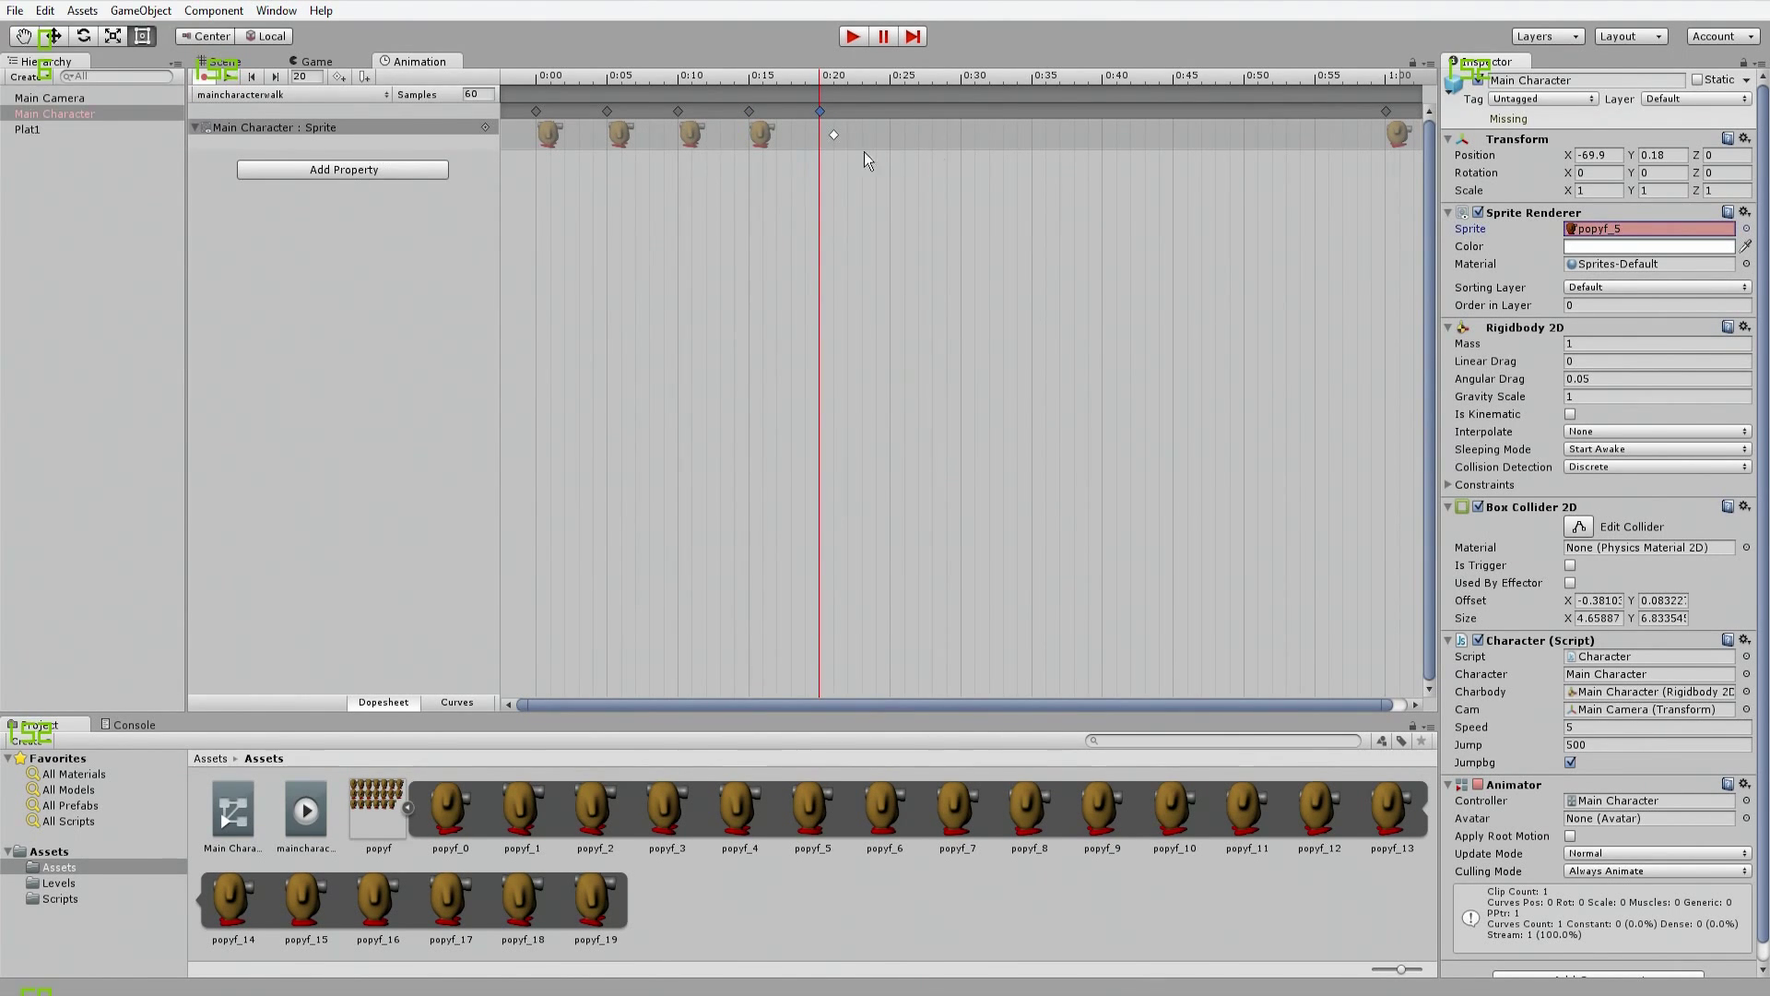
Step: Add a keyframe at frame 25 of the walk clip and set its sprite to popyf_6
click(887, 108)
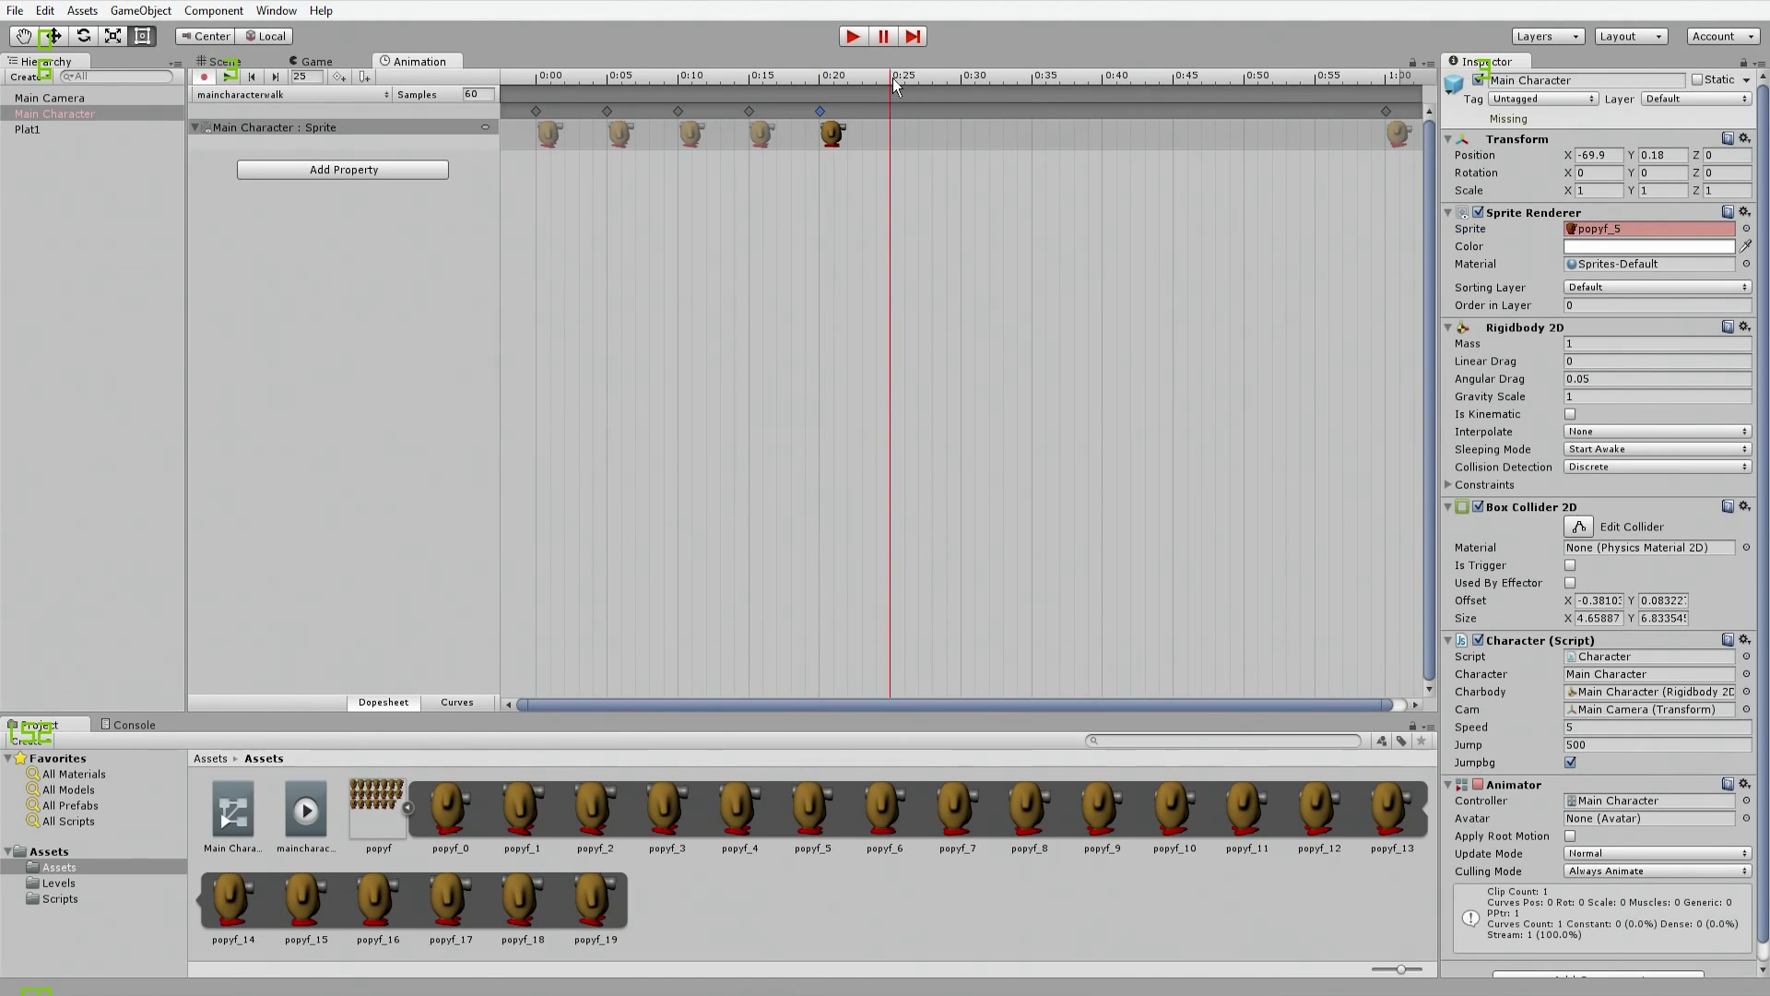
click(337, 77)
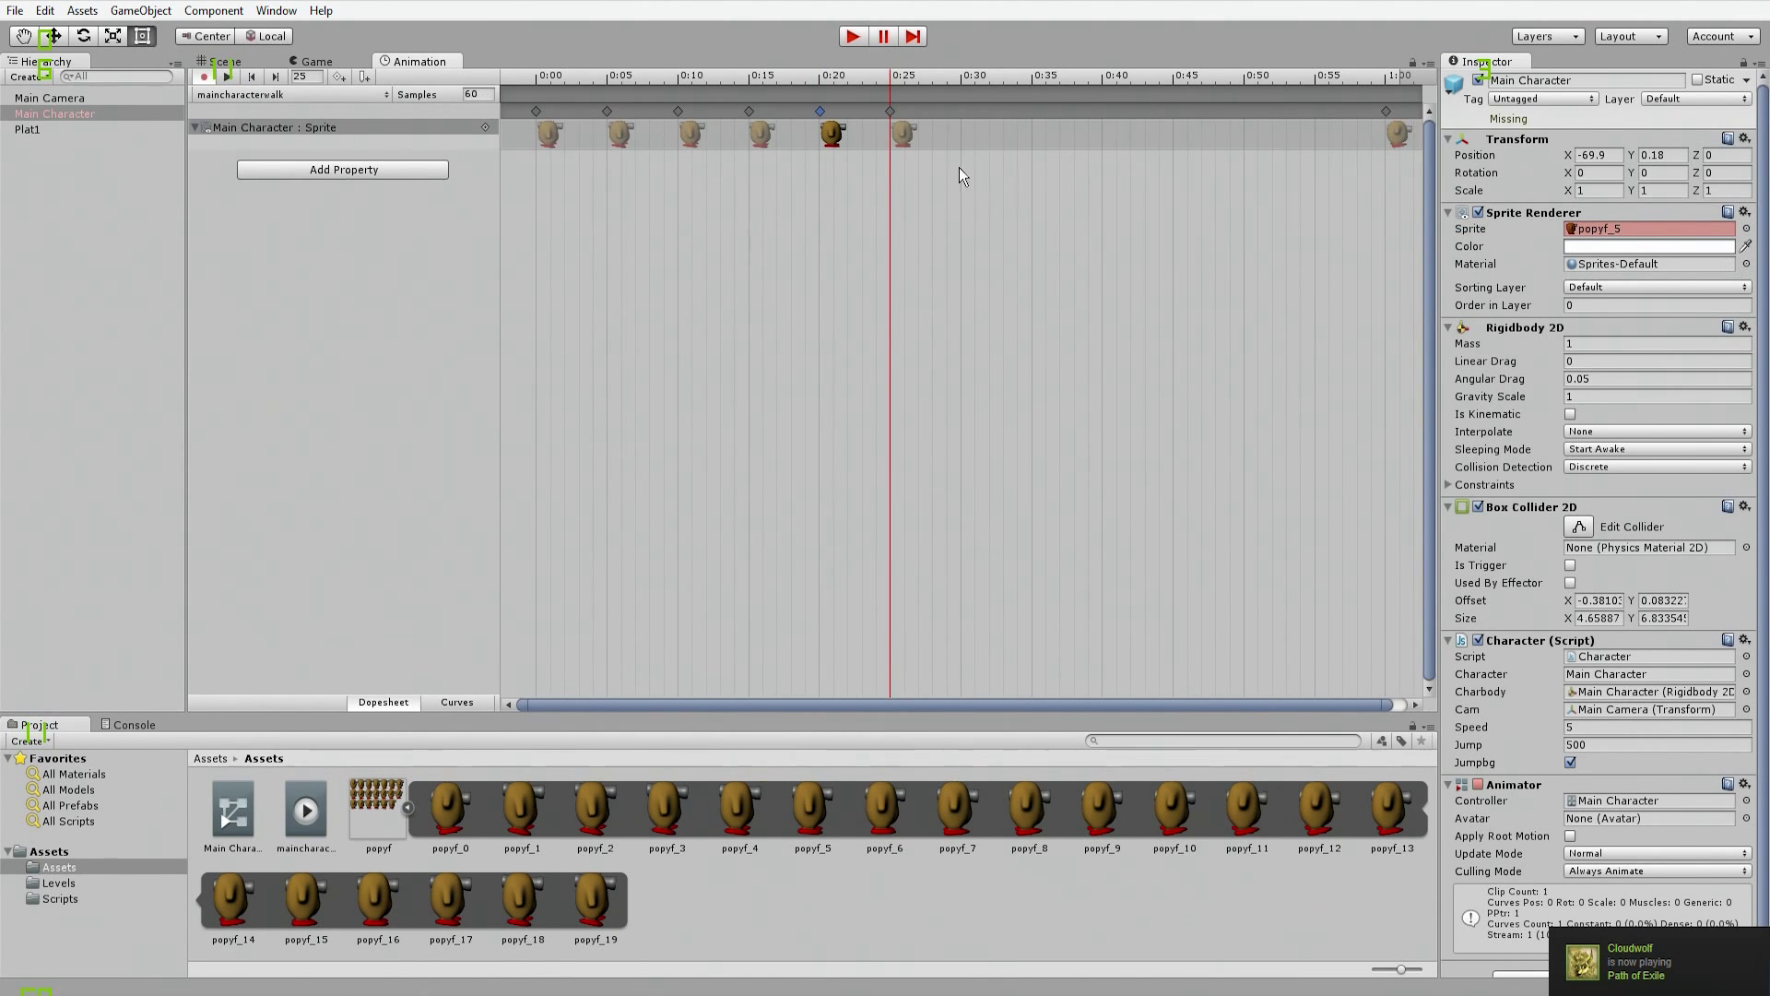
click(903, 133)
click(1747, 229)
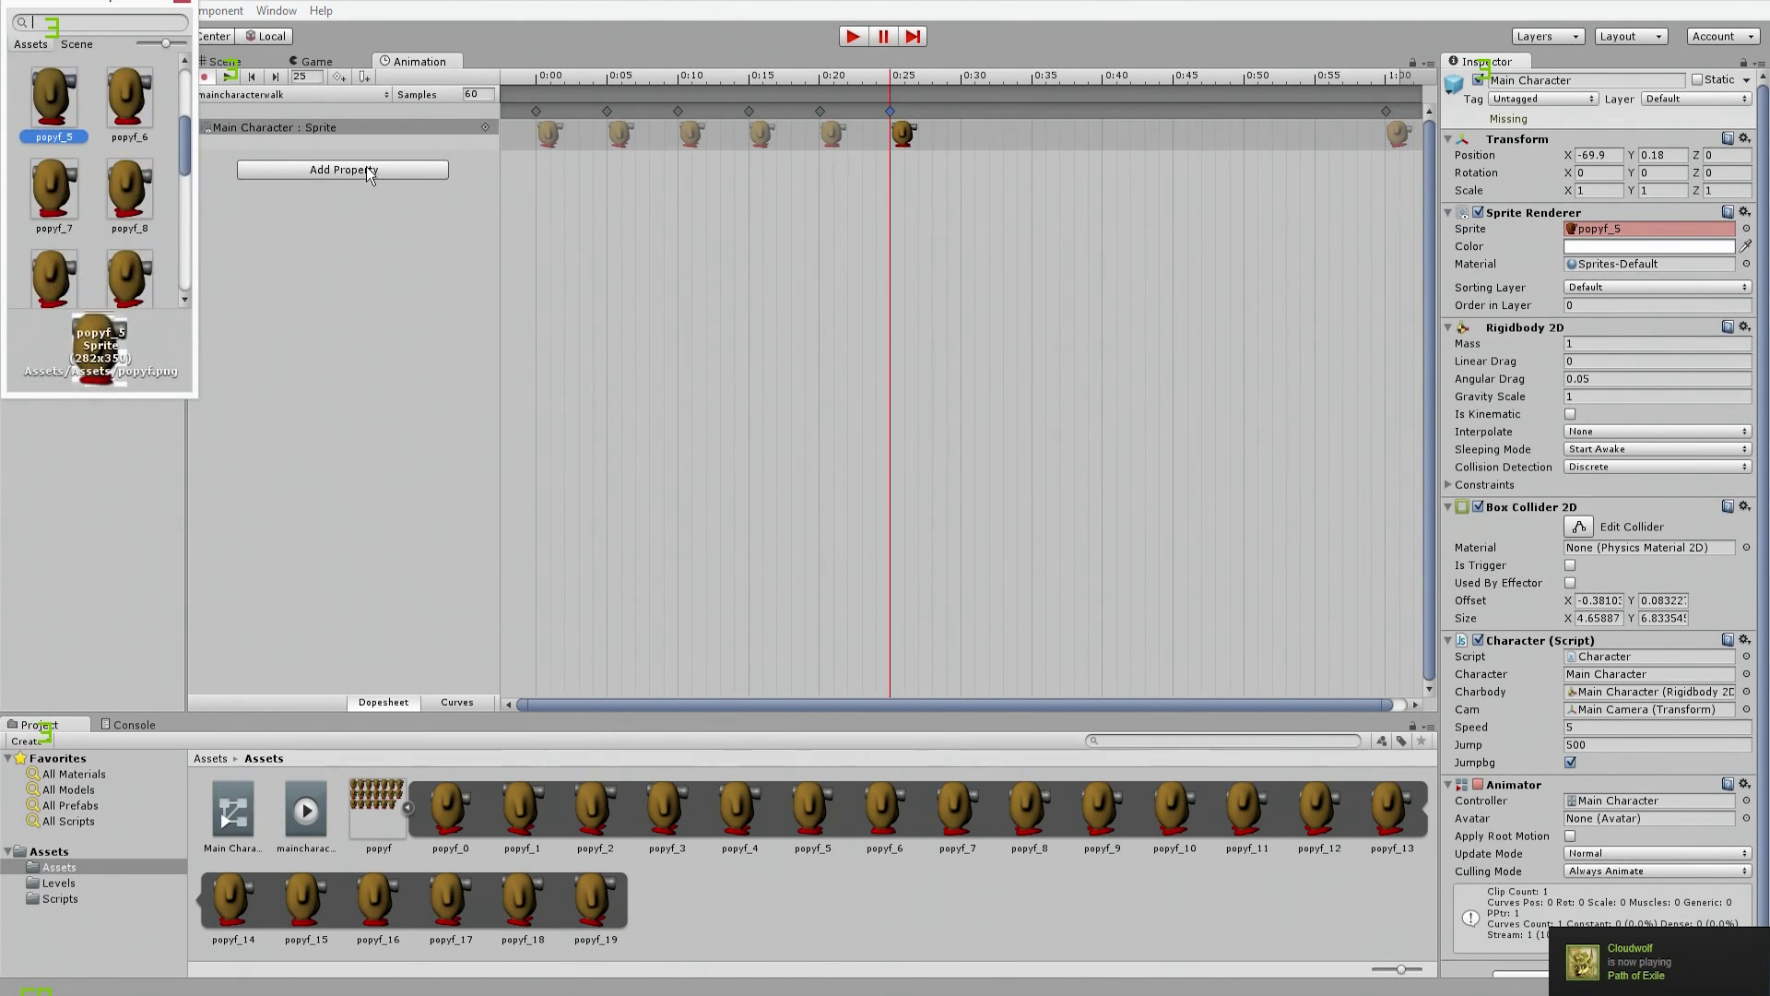
double_click(129, 129)
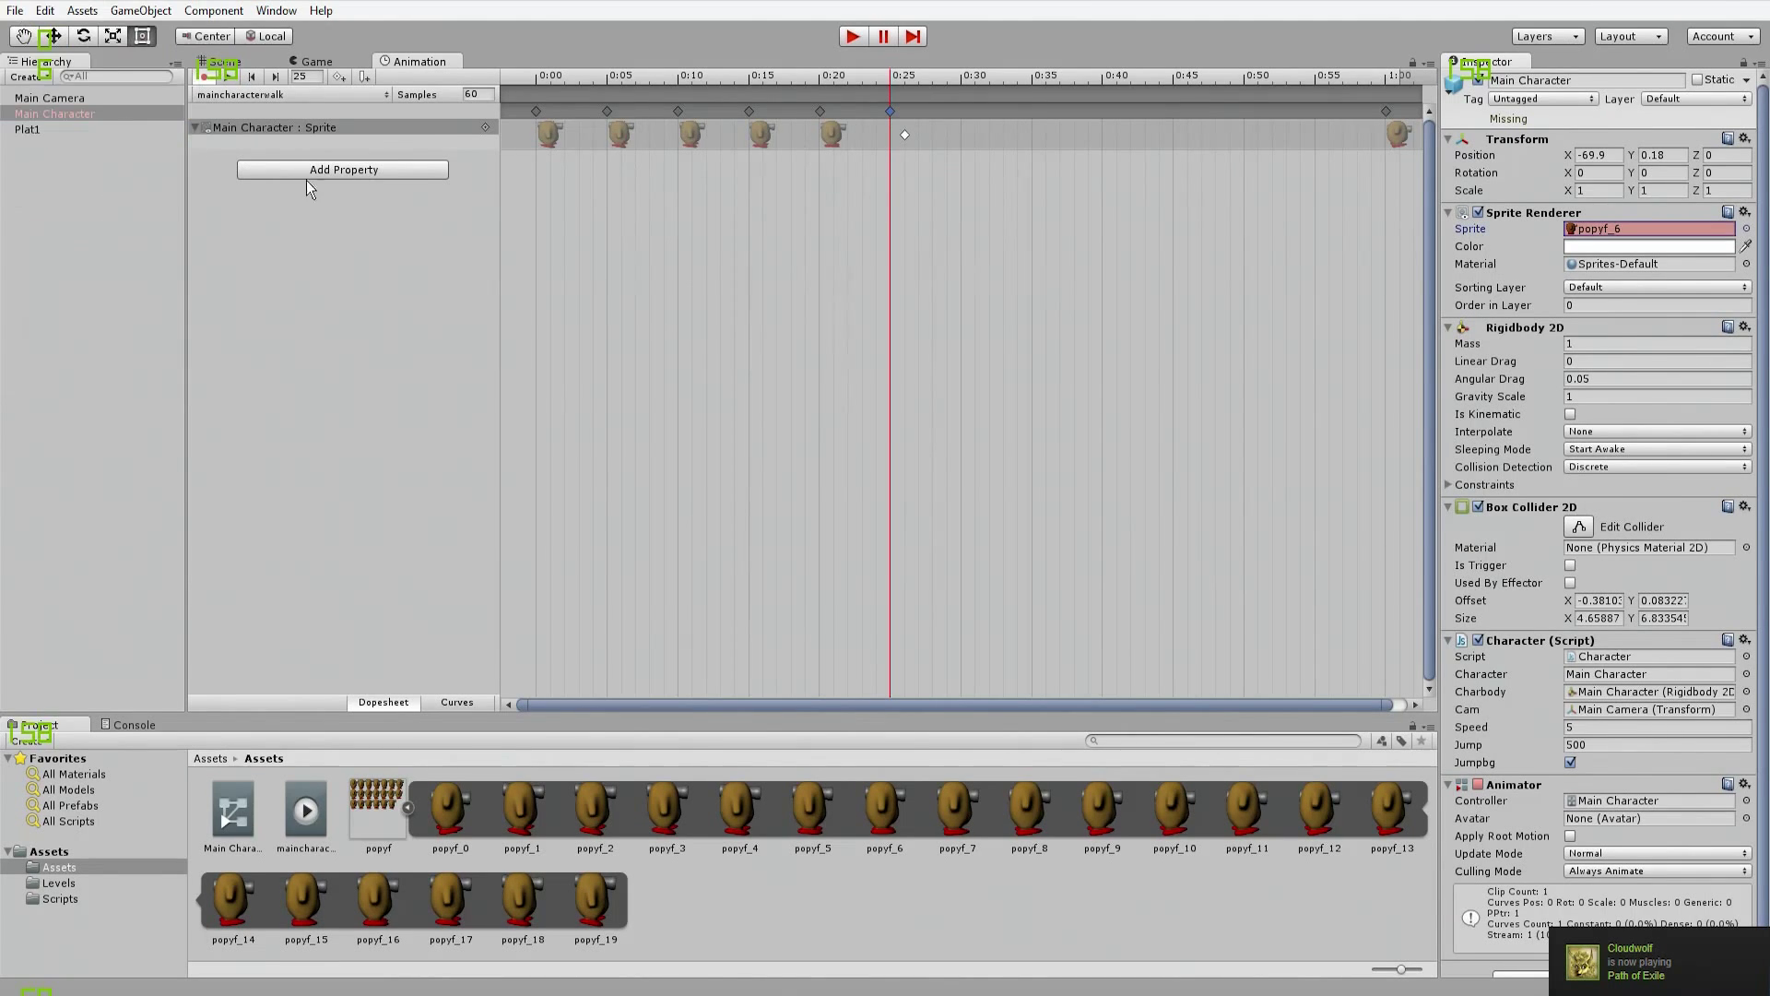
Step: Exit the Steam client that is running in the background
click(965, 81)
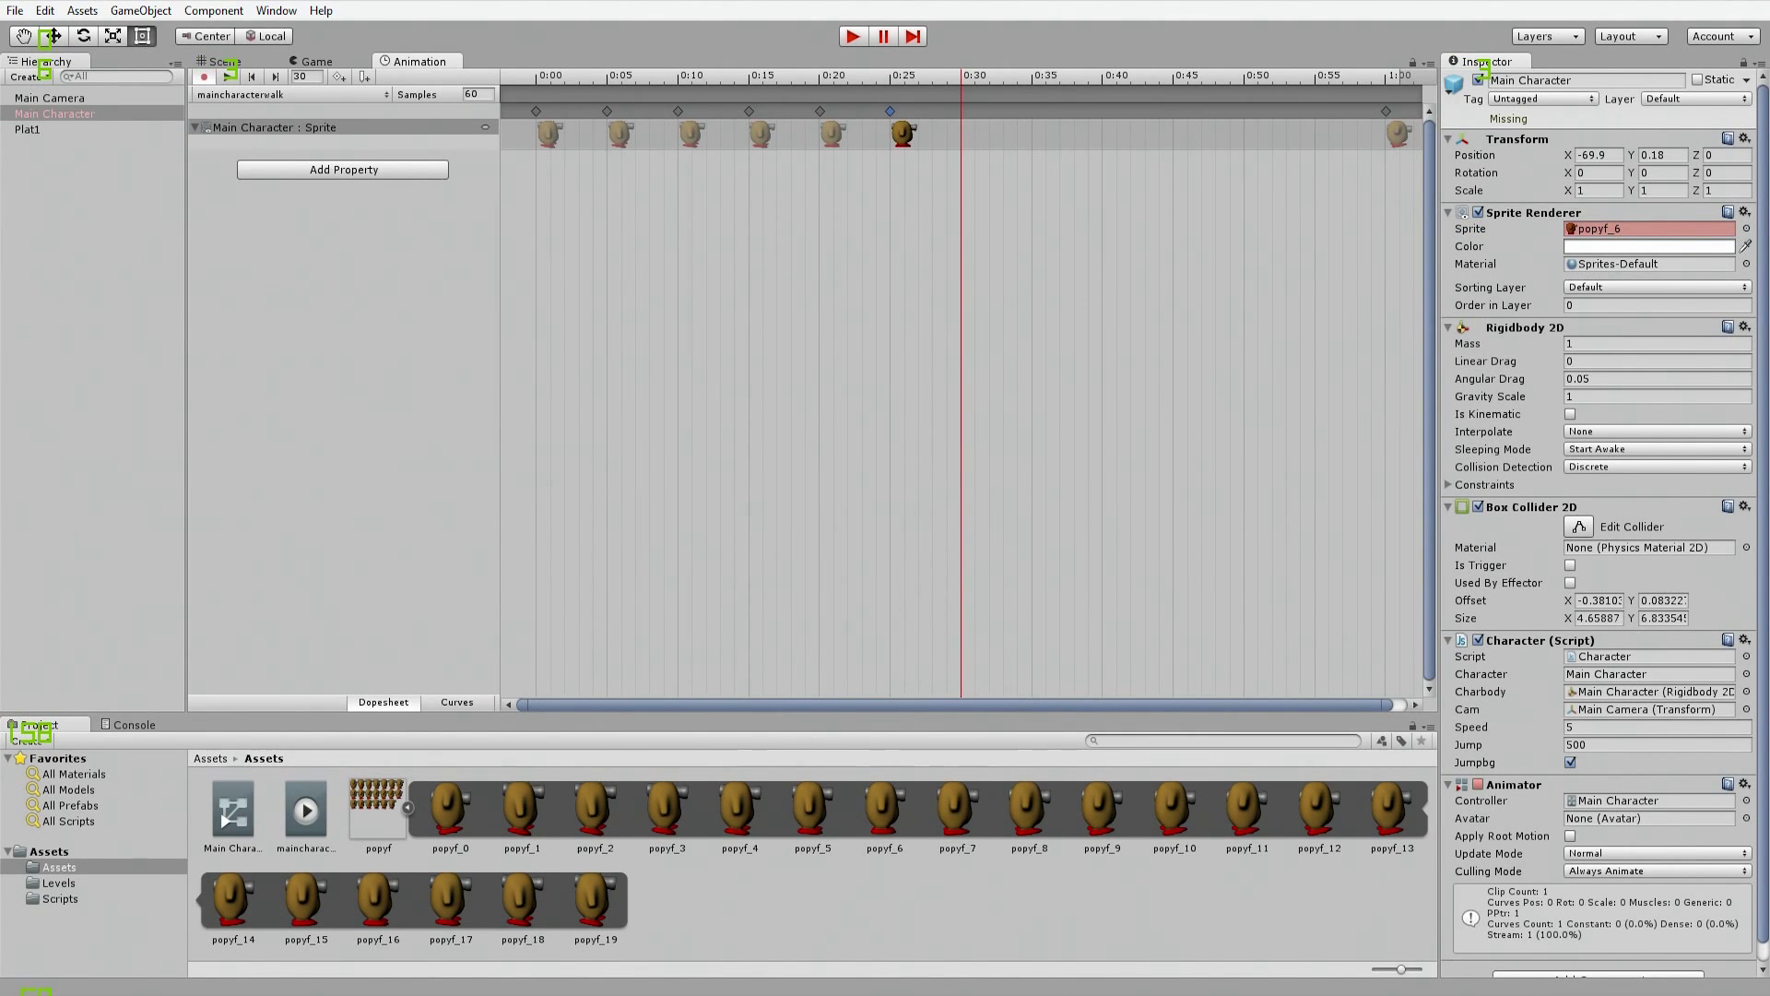
click(1609, 993)
right_click(1638, 824)
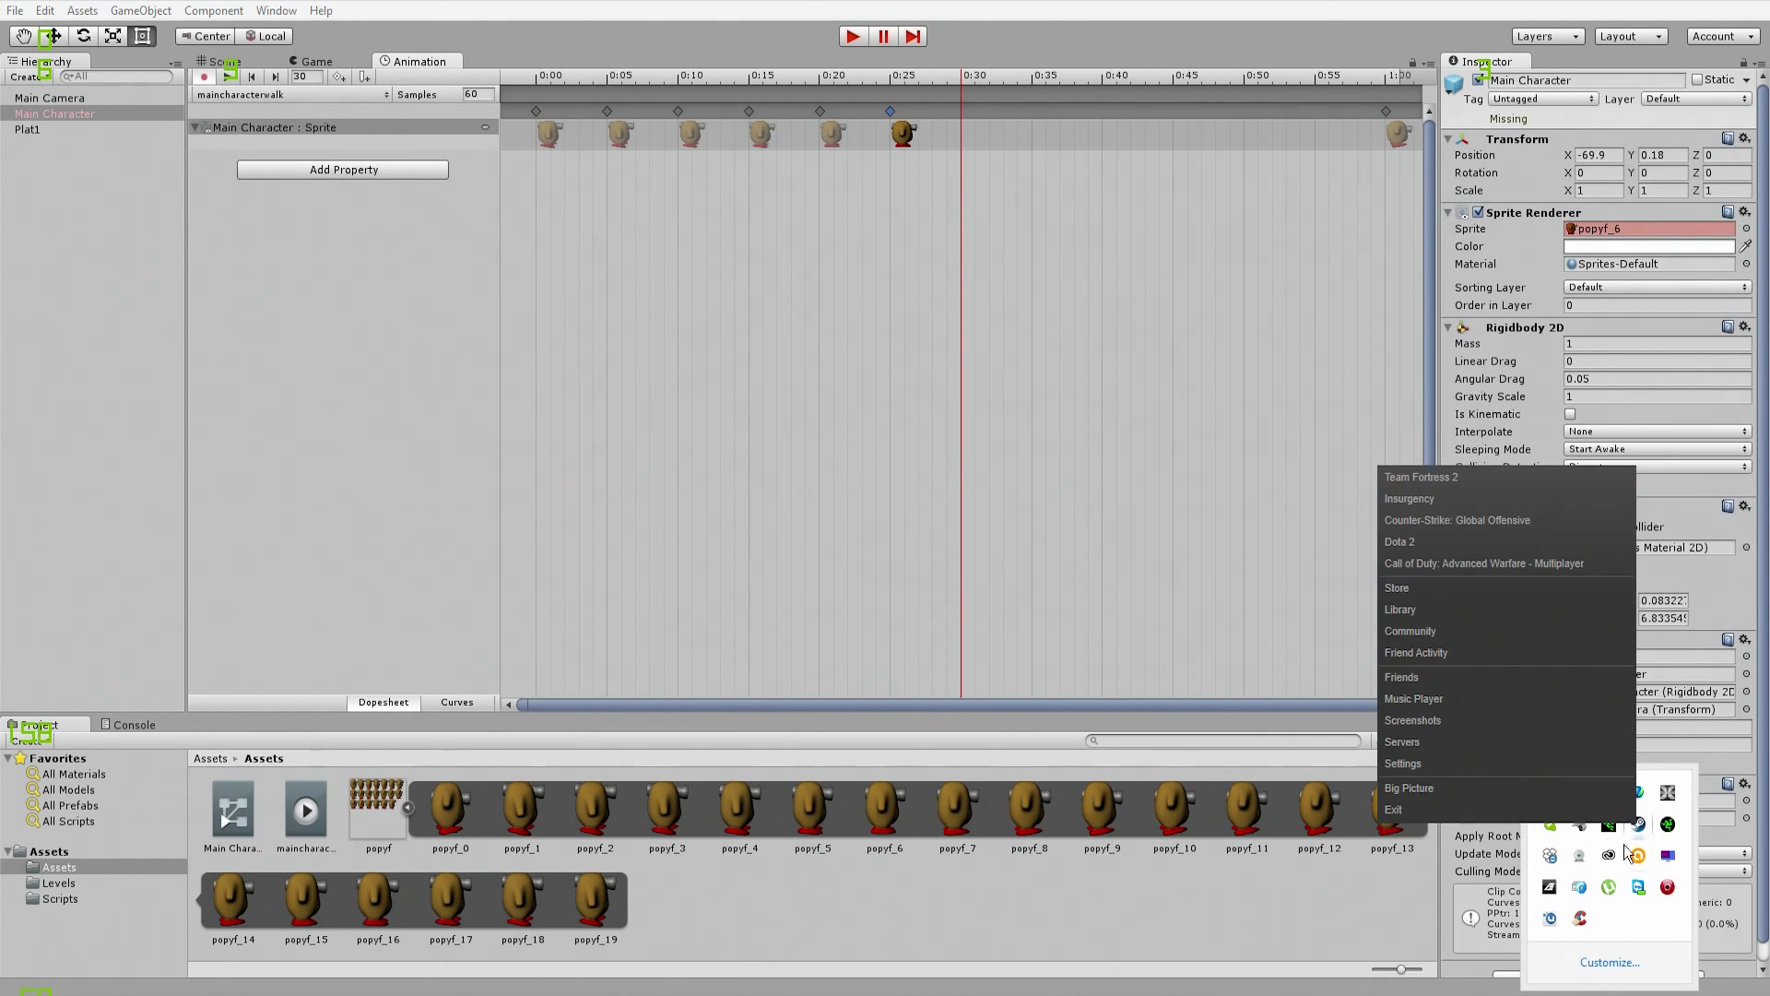
click(1497, 809)
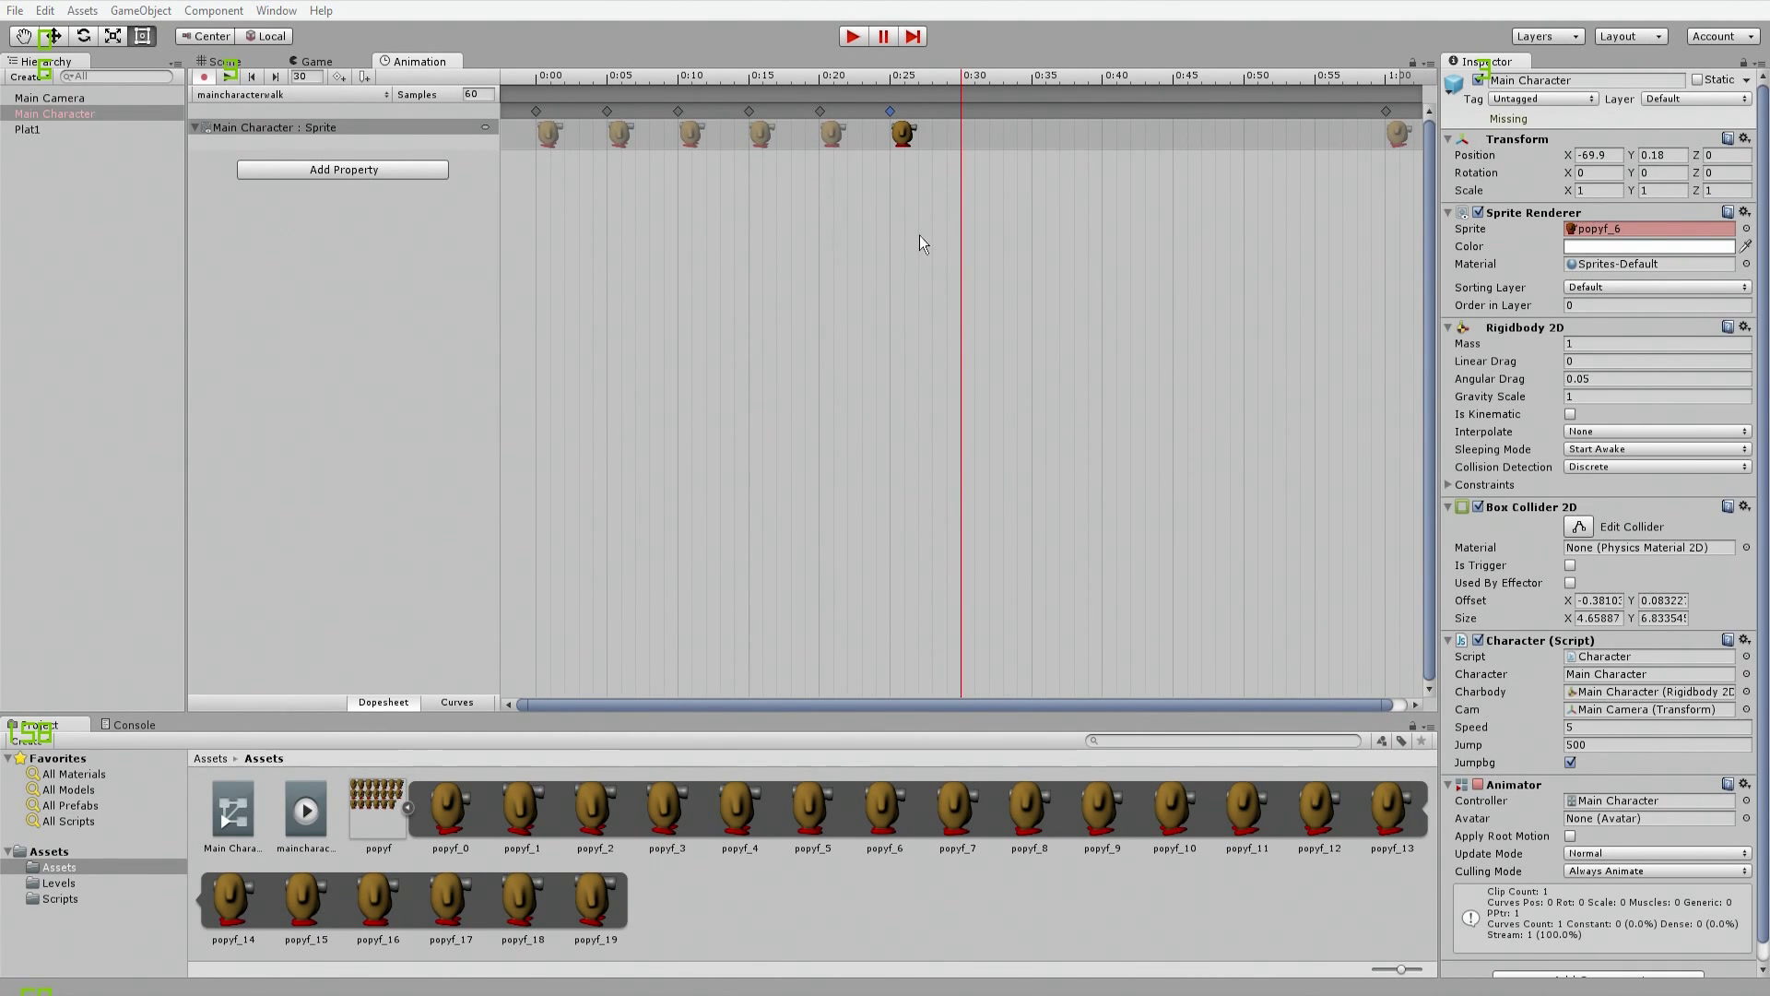
Step: Add a keyframe at frame 30 of the walk clip and set its sprite to popyf_7
click(833, 135)
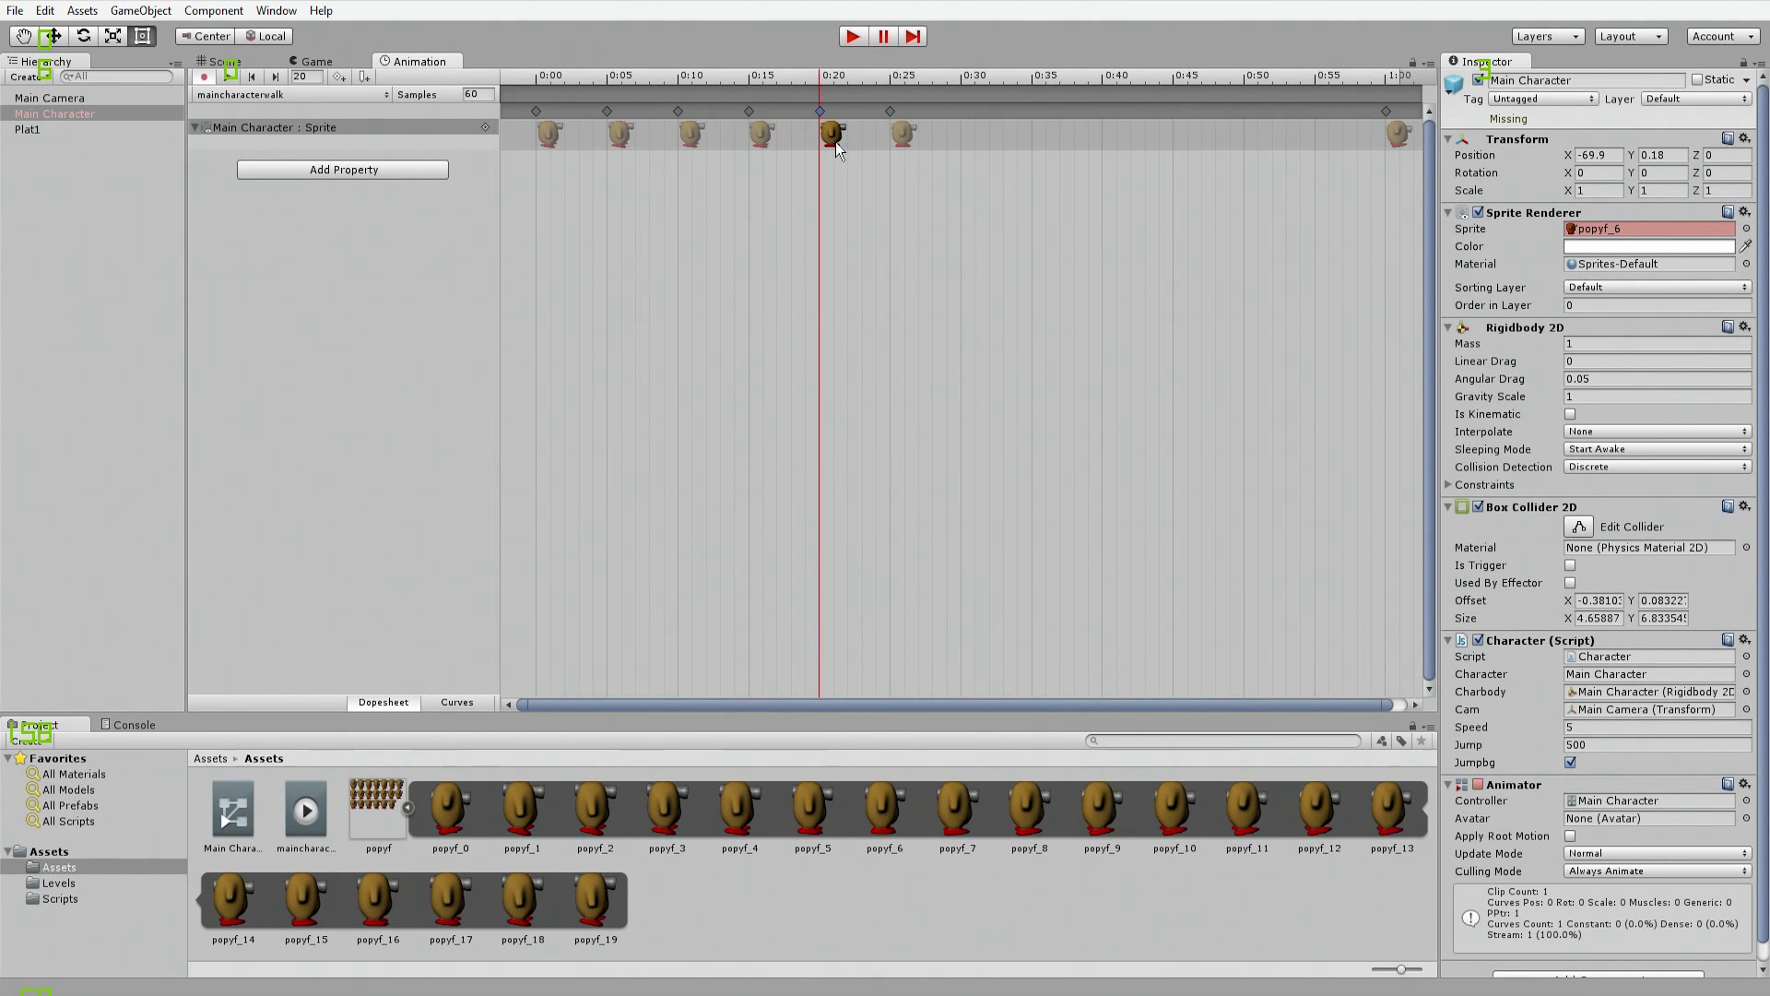
click(899, 133)
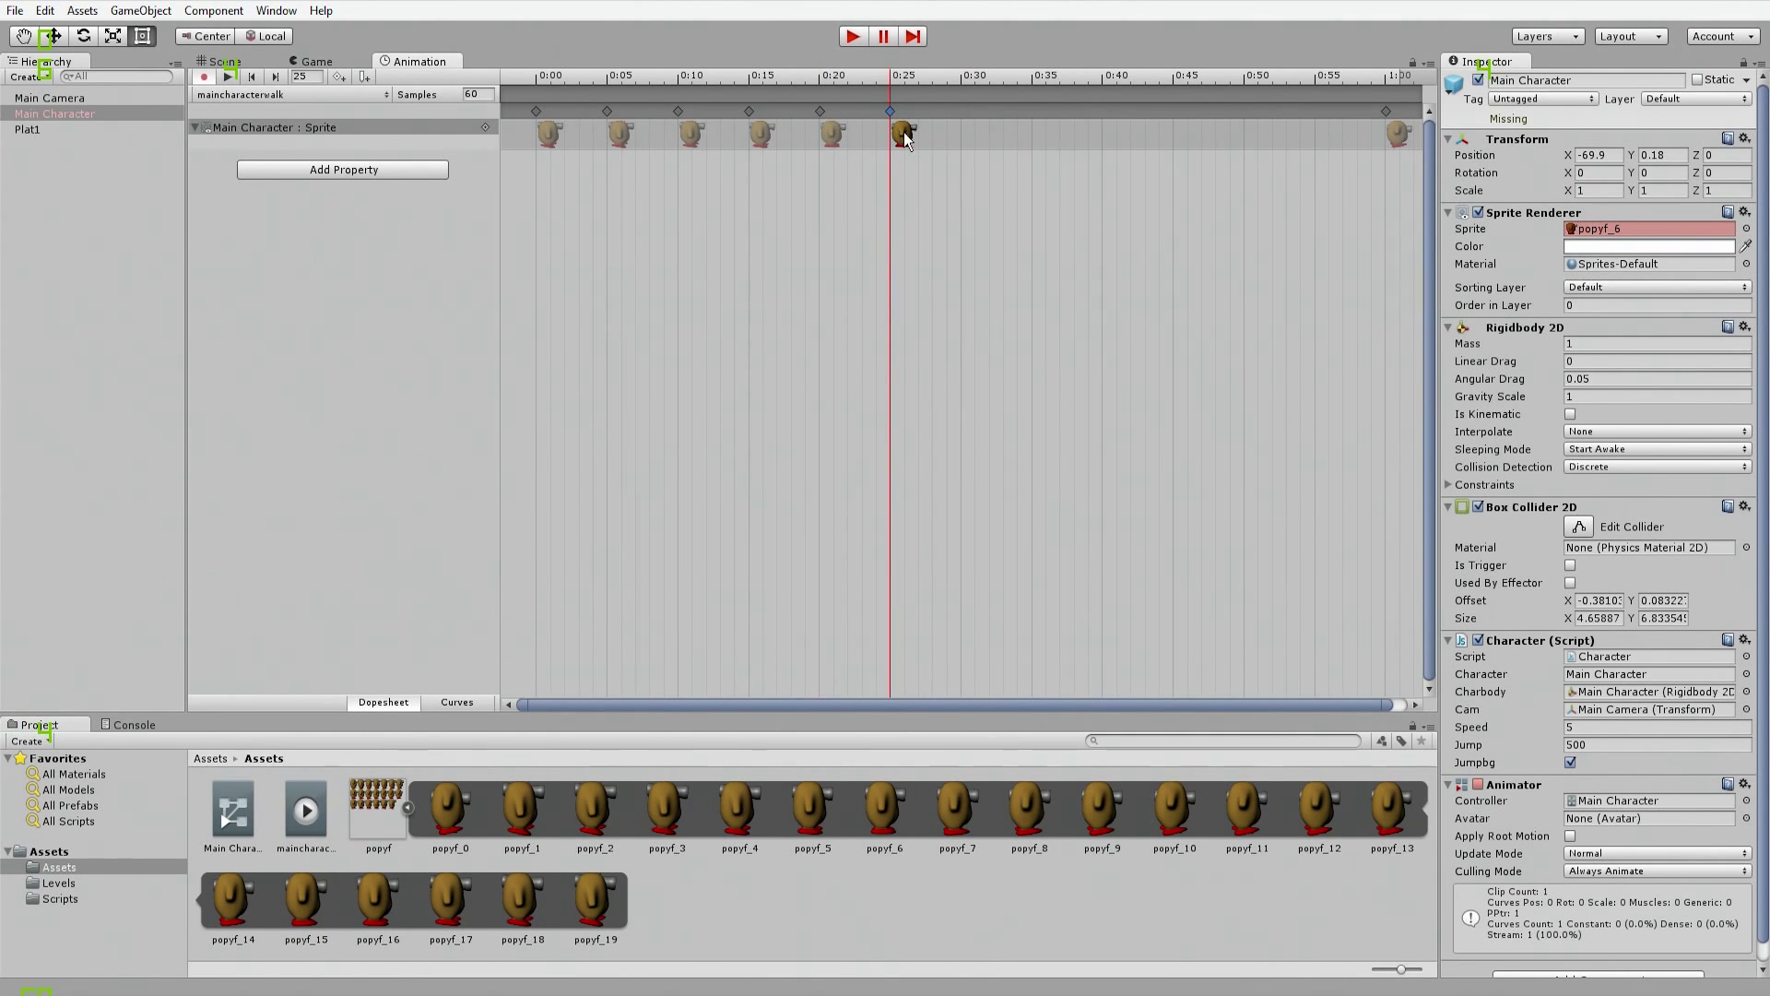
click(965, 79)
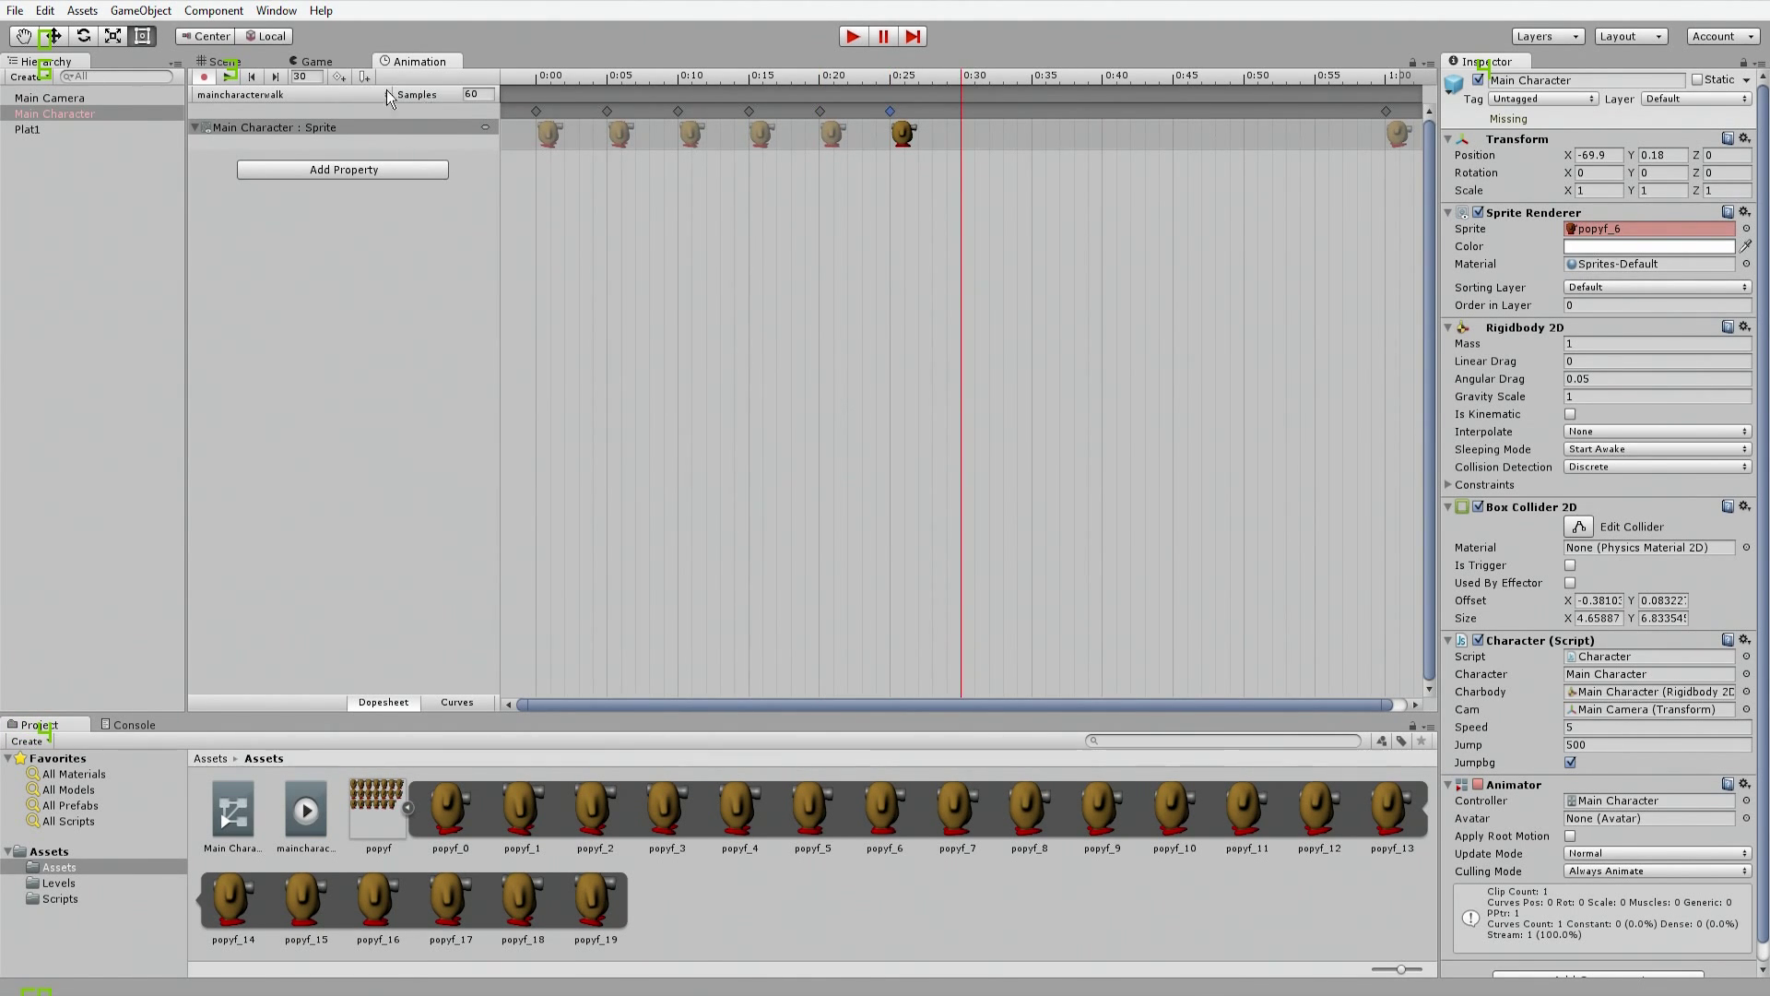
click(340, 77)
click(976, 130)
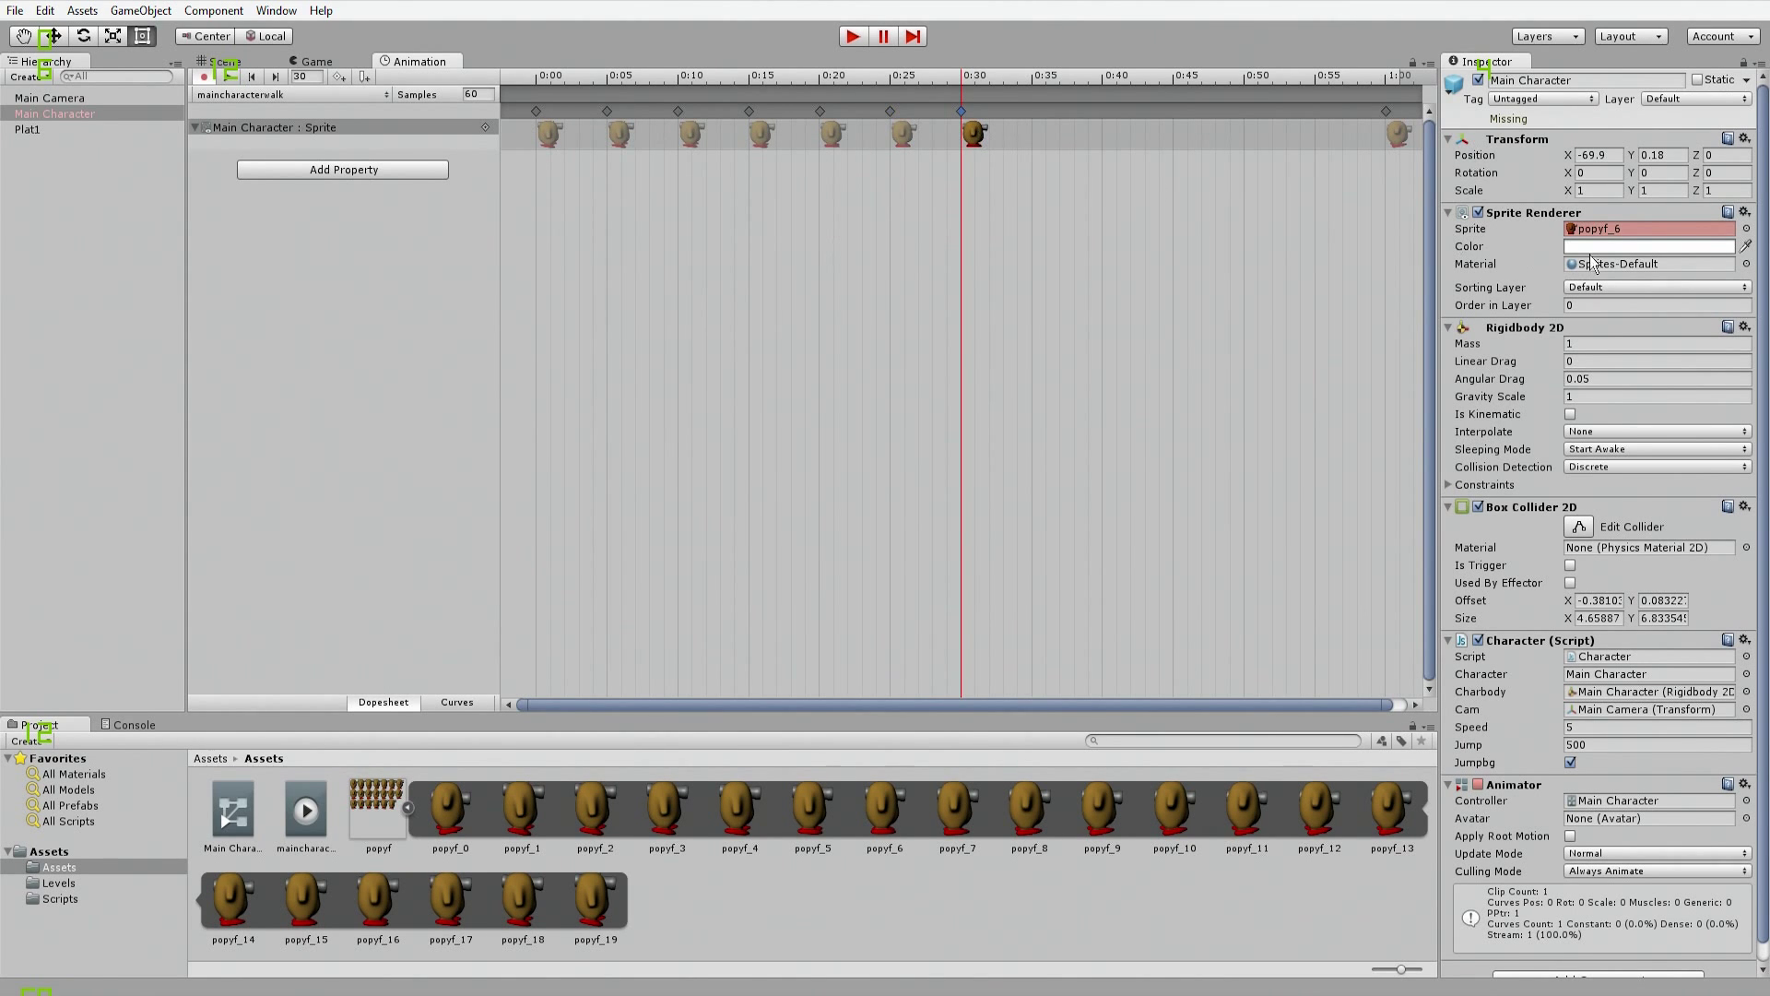
click(1745, 229)
double_click(129, 226)
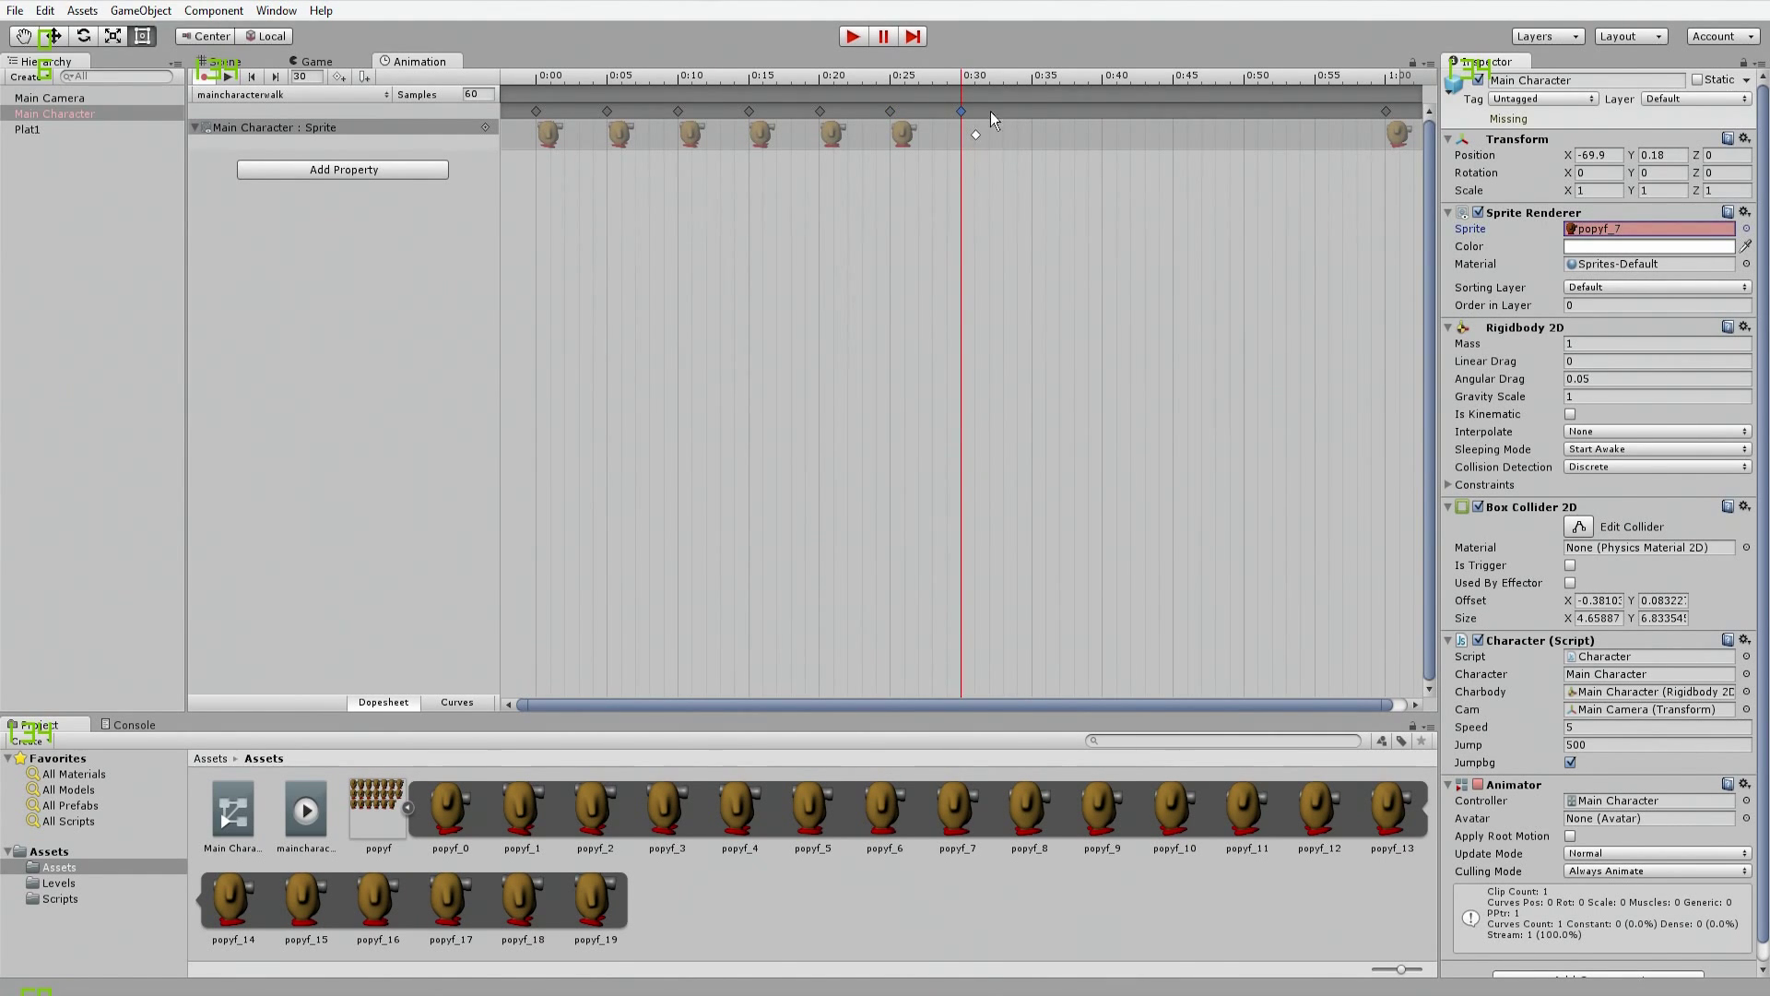
Step: Add a keyframe at frame 35 of the walk clip and set its sprite to popyf_8
click(1032, 82)
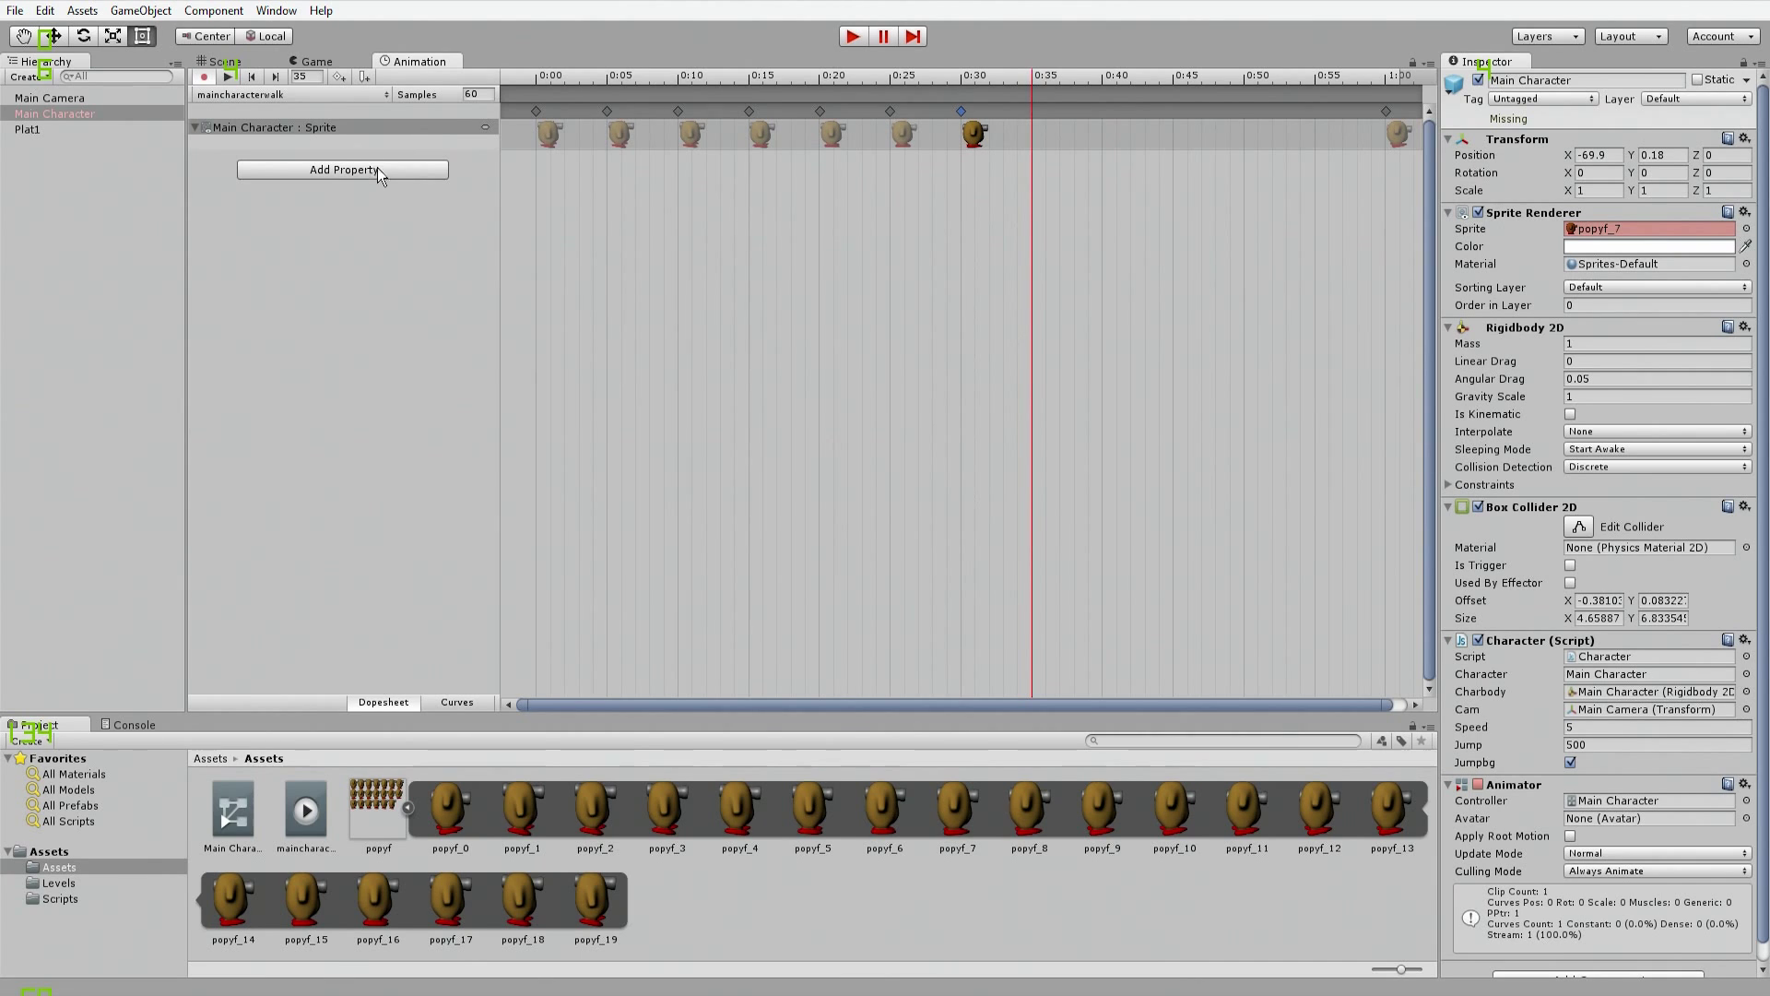
click(339, 78)
click(1043, 139)
click(1747, 228)
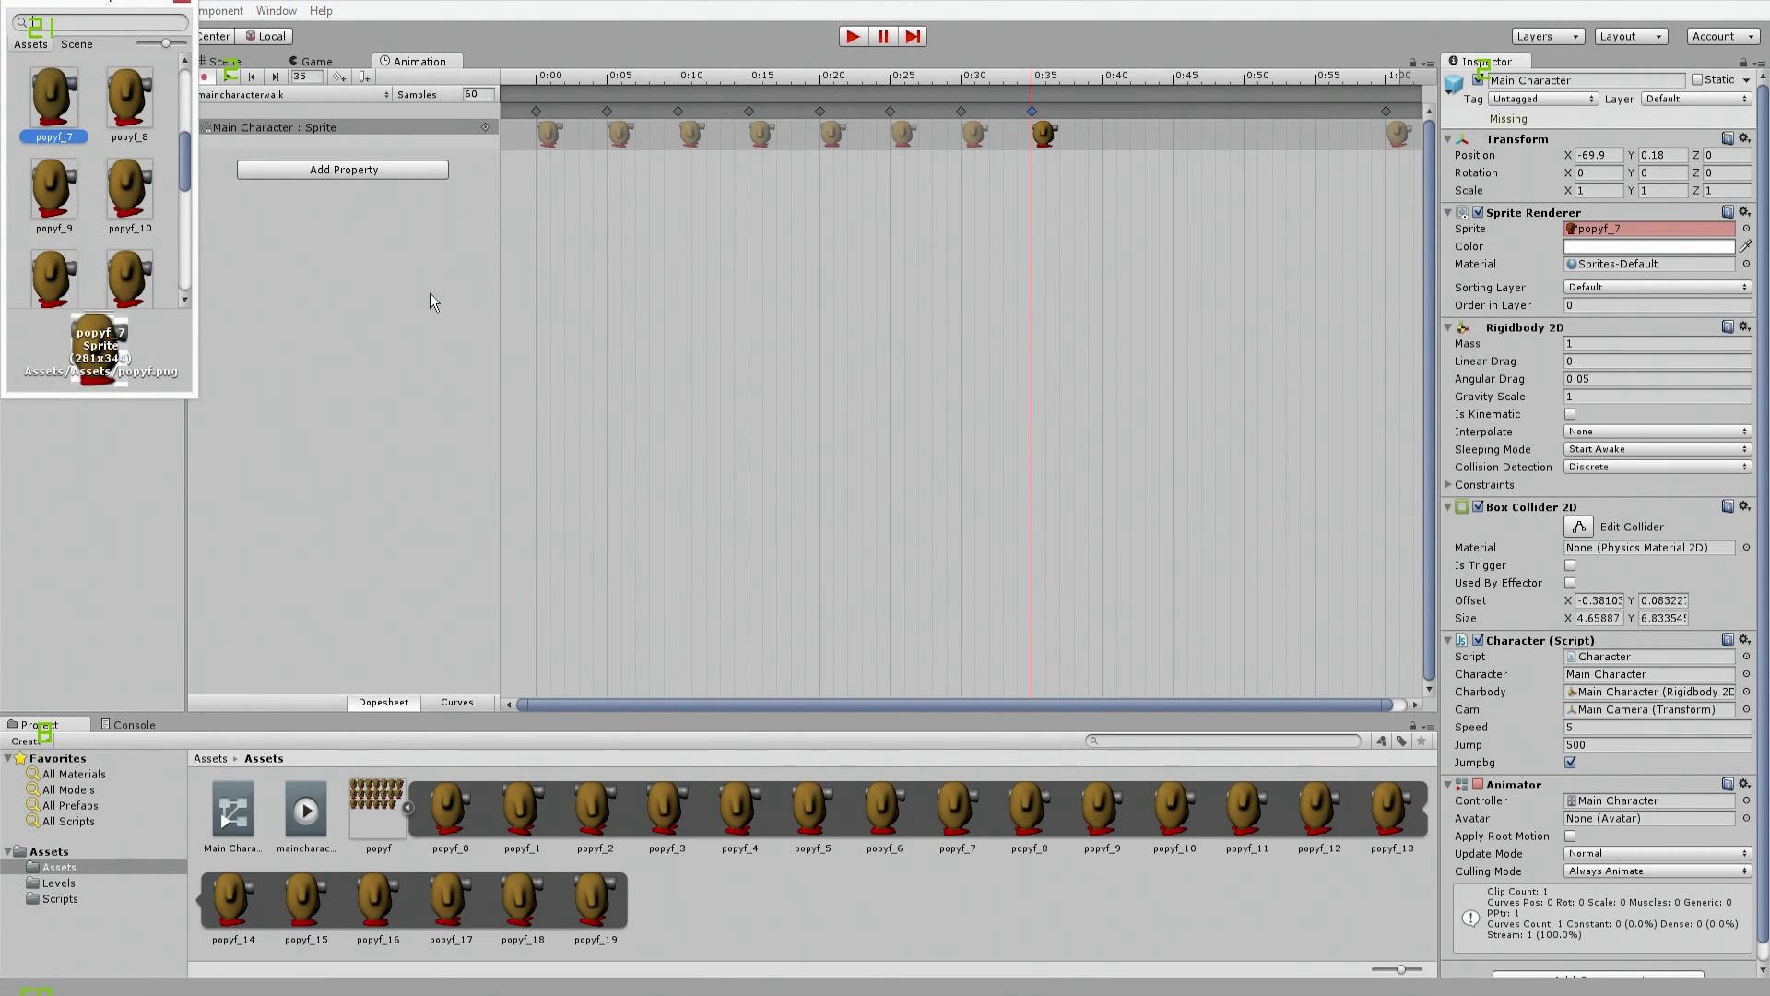
double_click(114, 97)
Step: Add a keyframe at frame 40 of the walk clip and set its sprite to popyf_9
click(1103, 79)
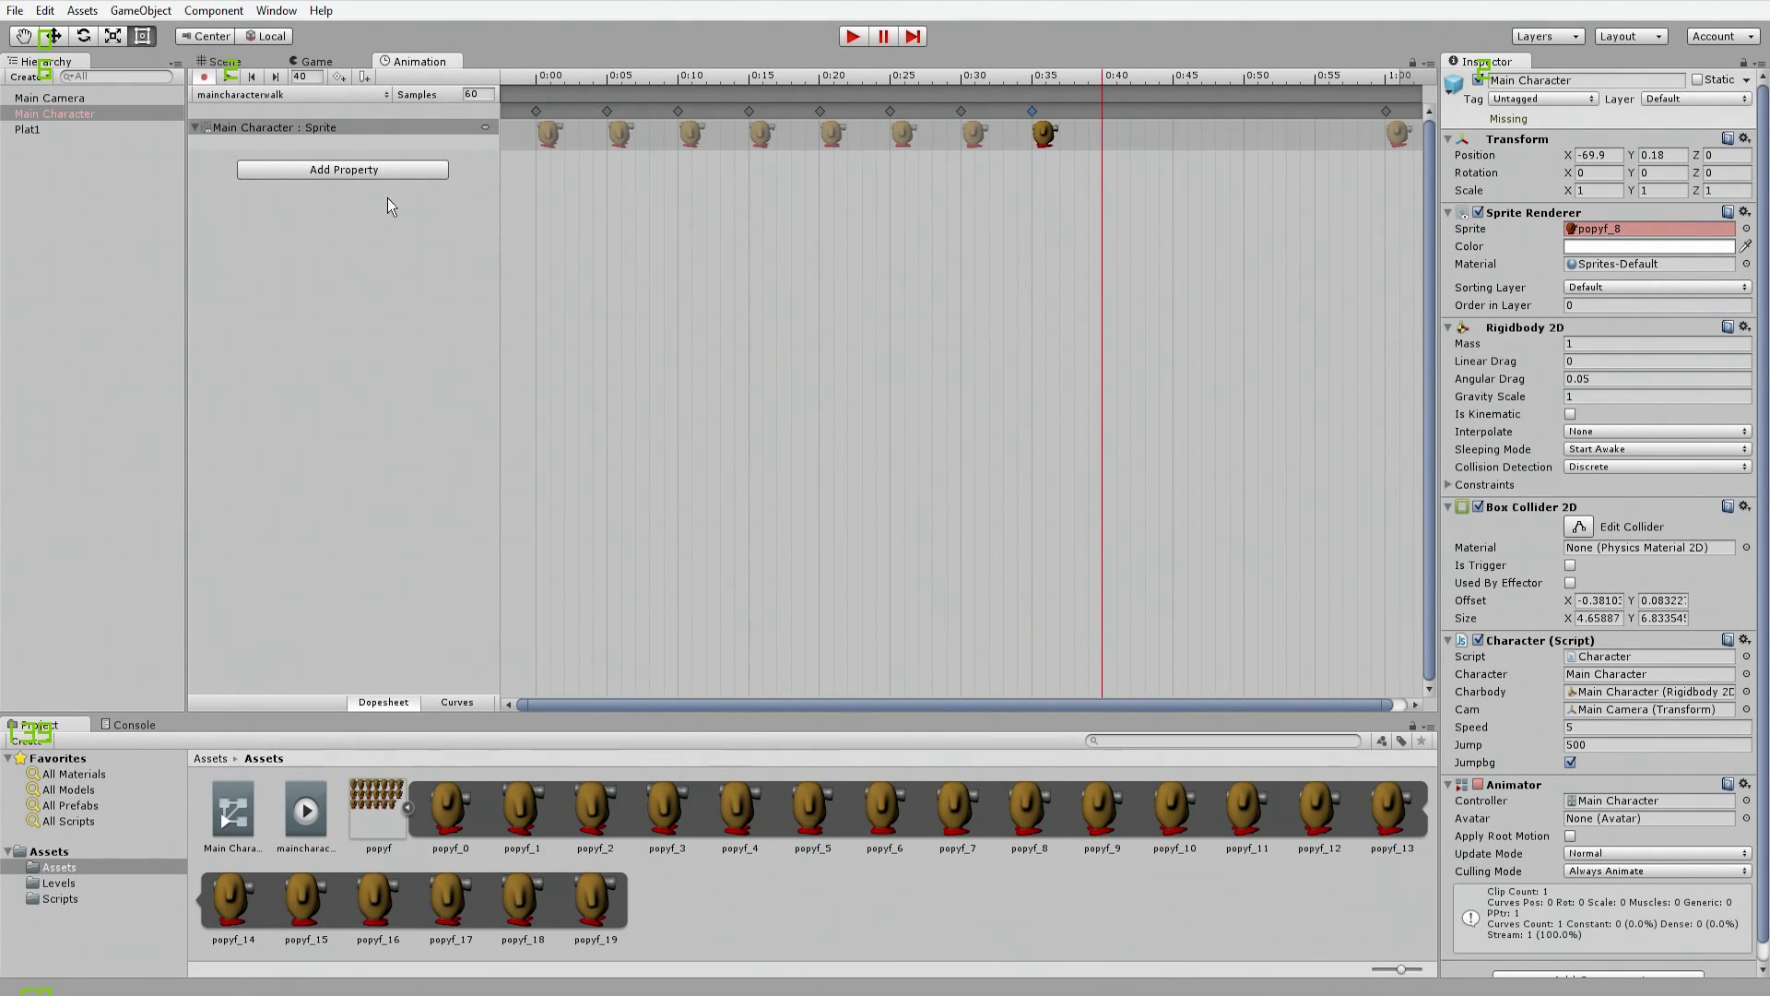
click(338, 169)
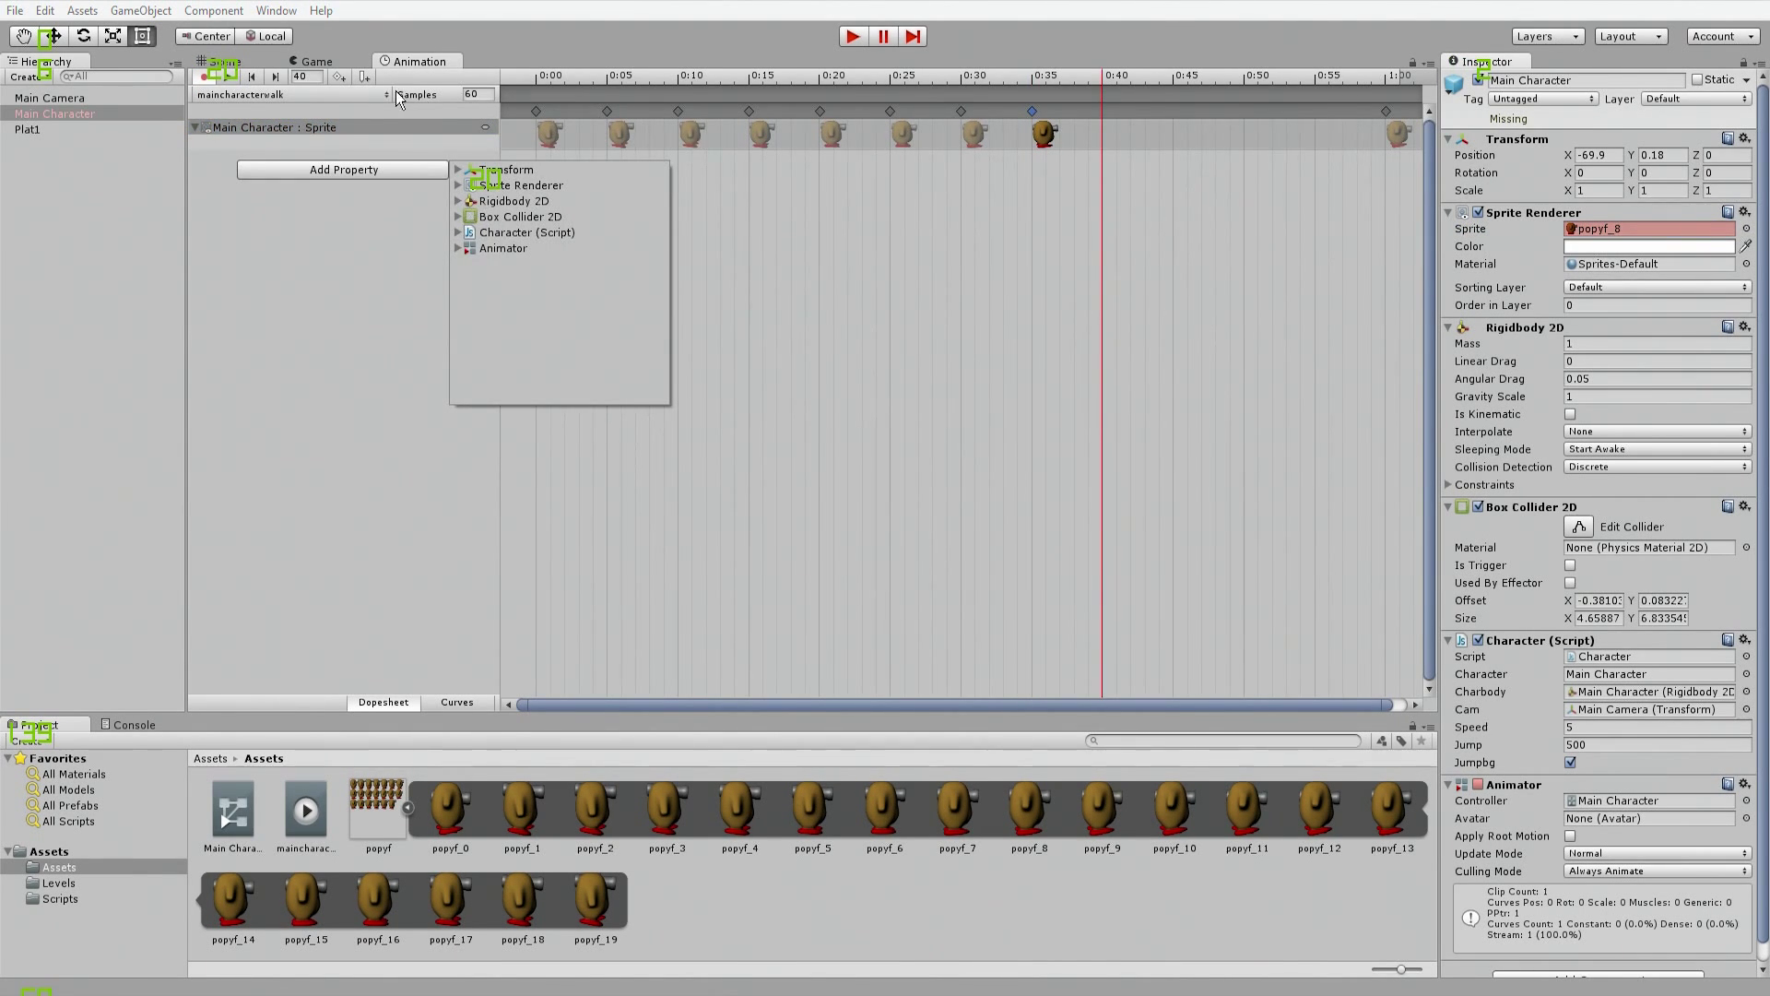
click(343, 74)
click(1107, 140)
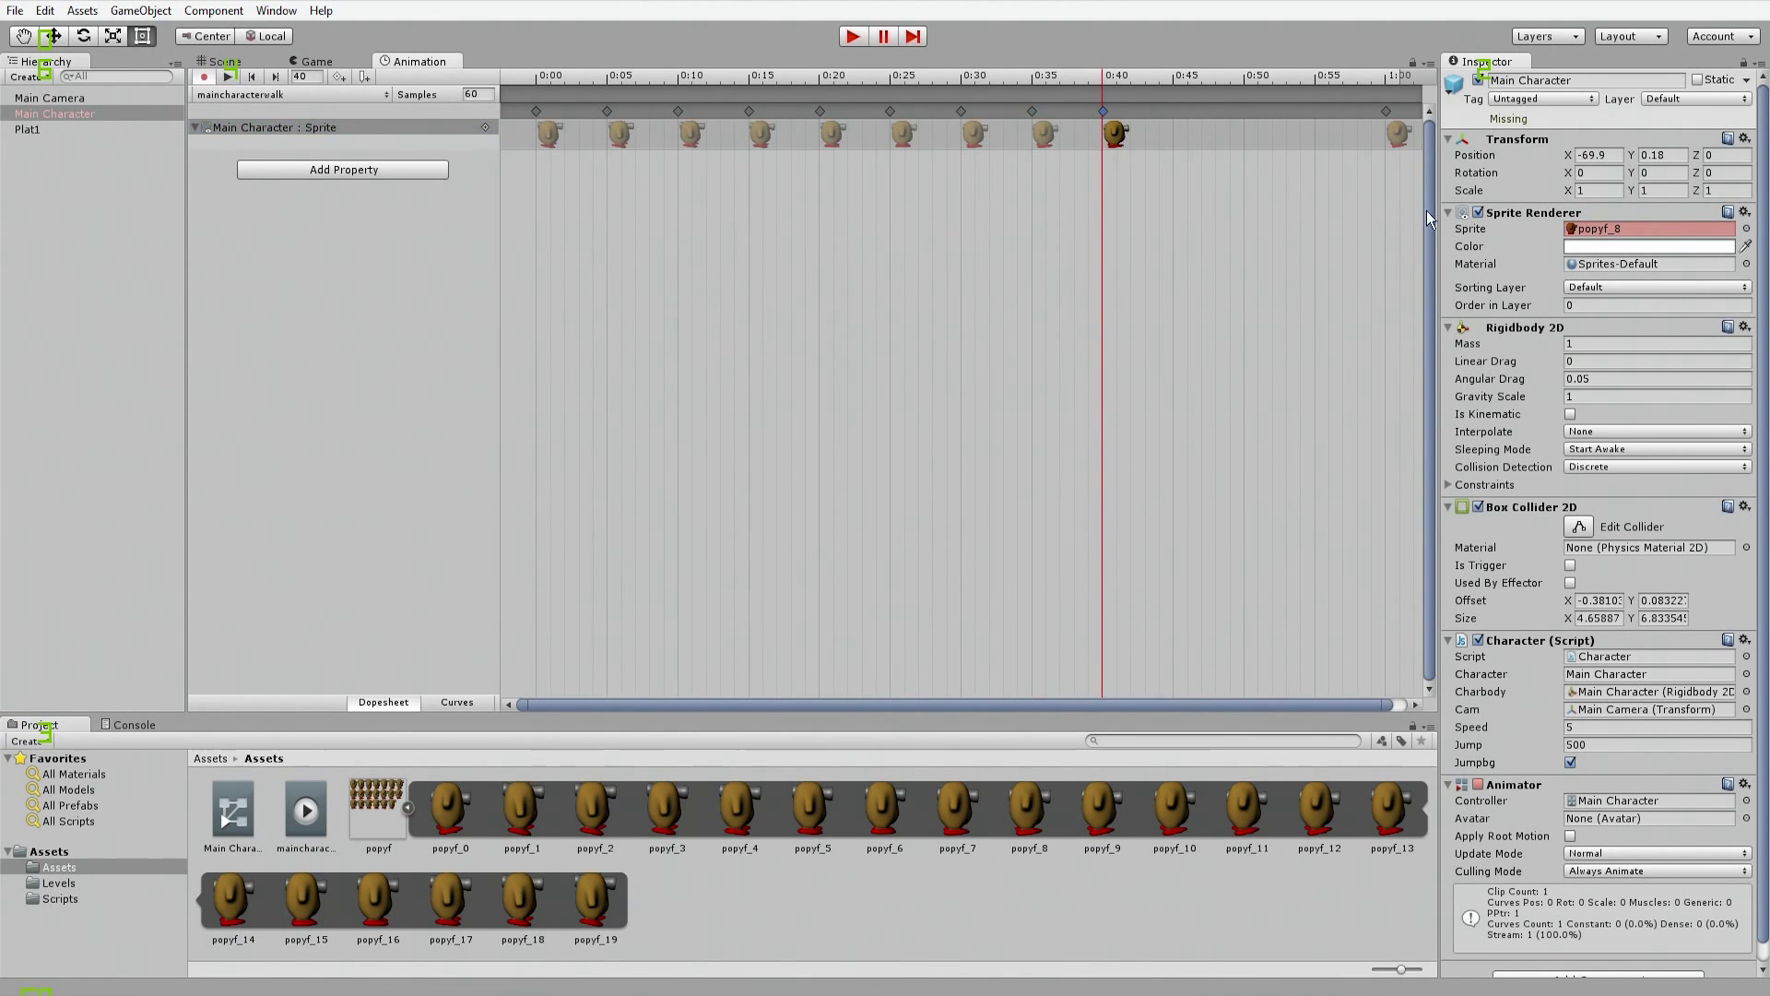
click(1745, 228)
double_click(57, 183)
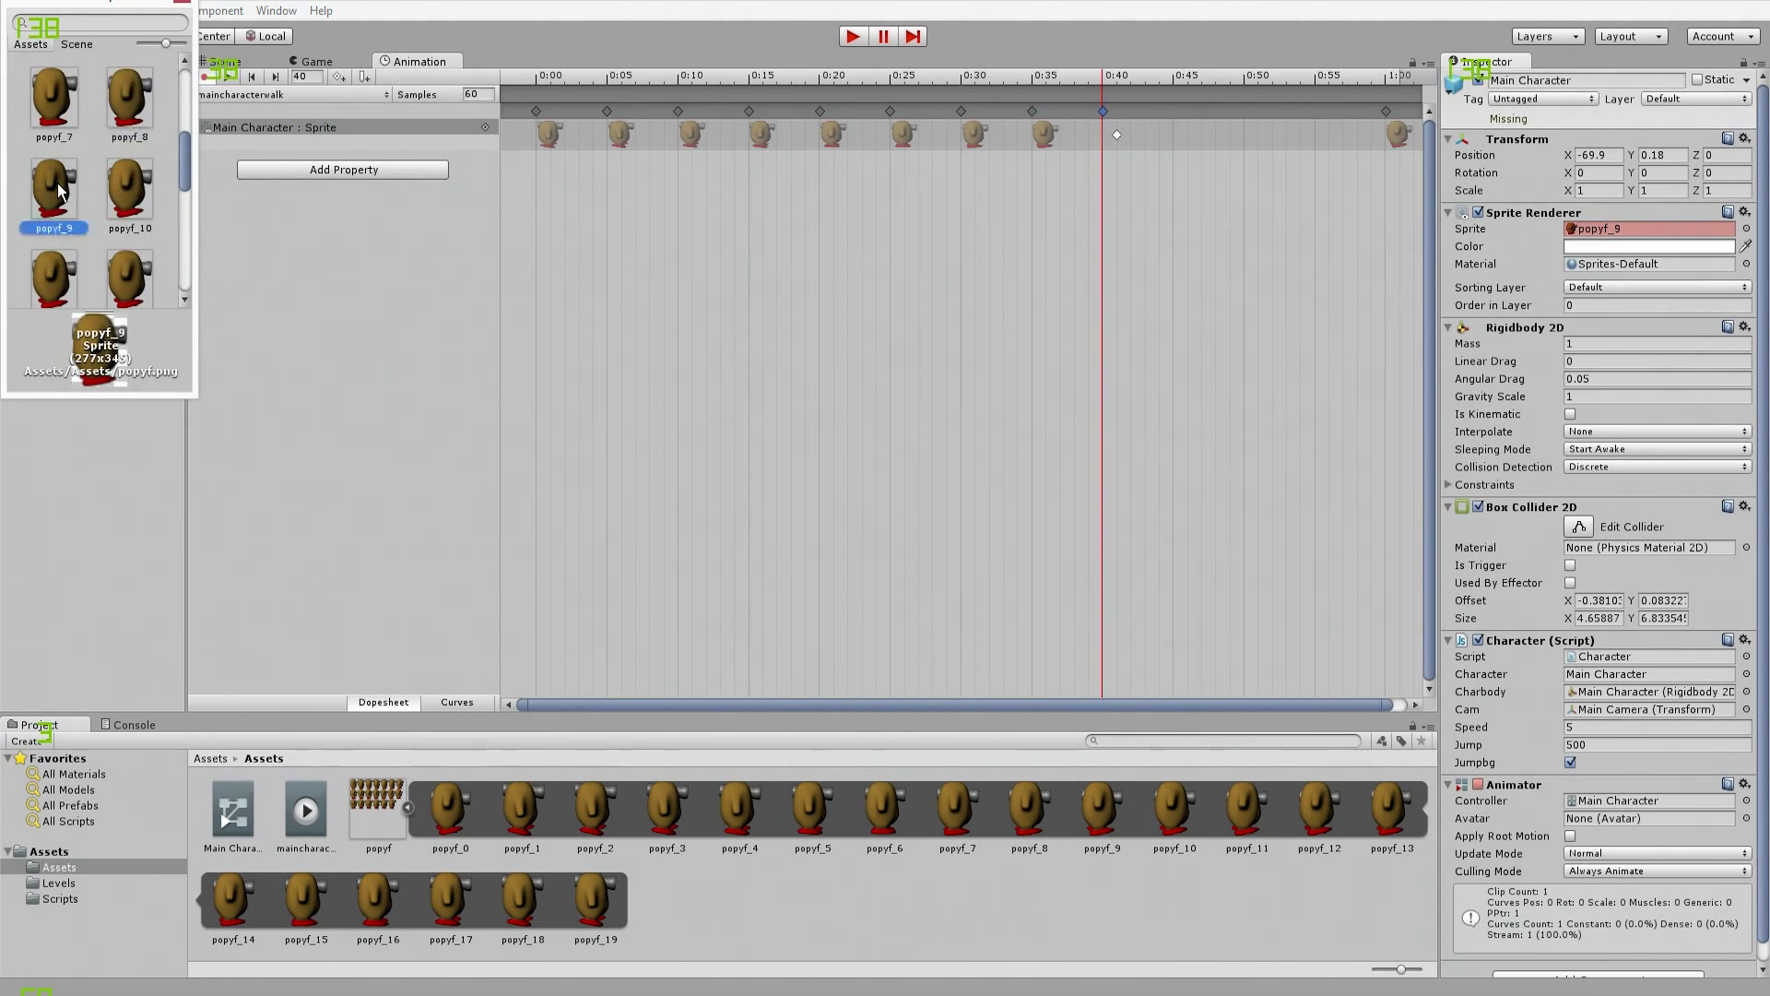
click(1171, 135)
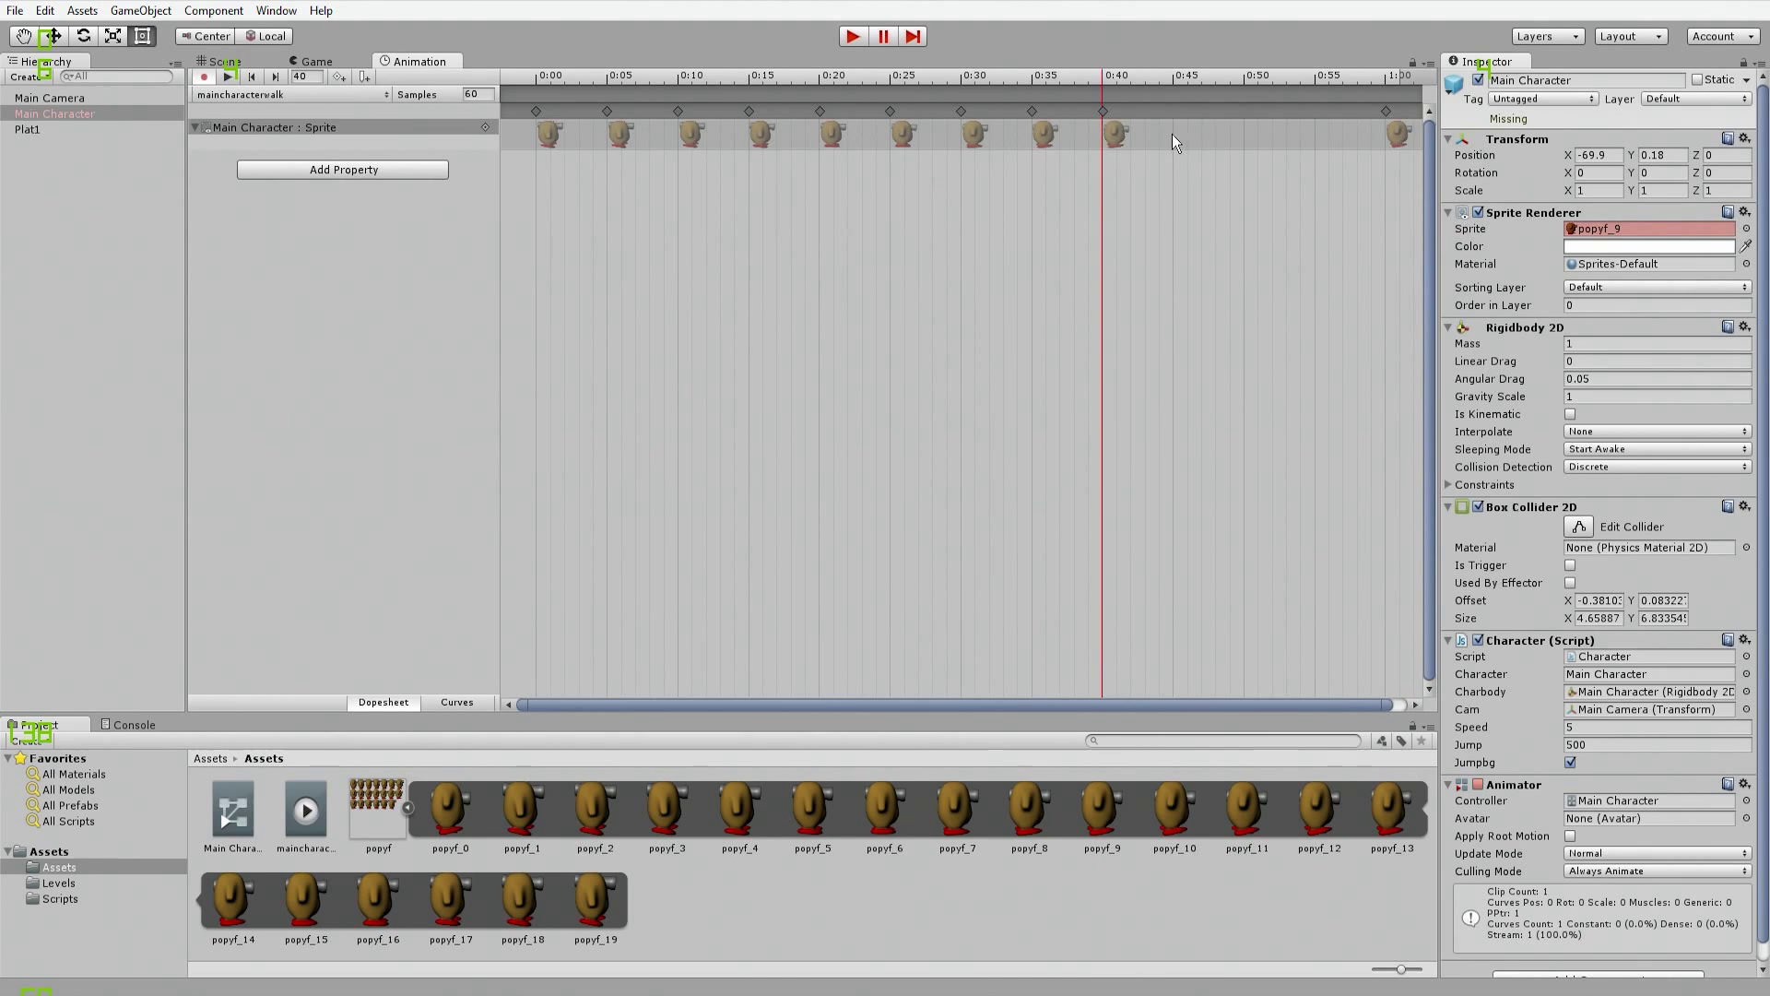
Step: Add a keyframe at frame 45 of the walk clip and set its sprite to popyf_10
click(1175, 81)
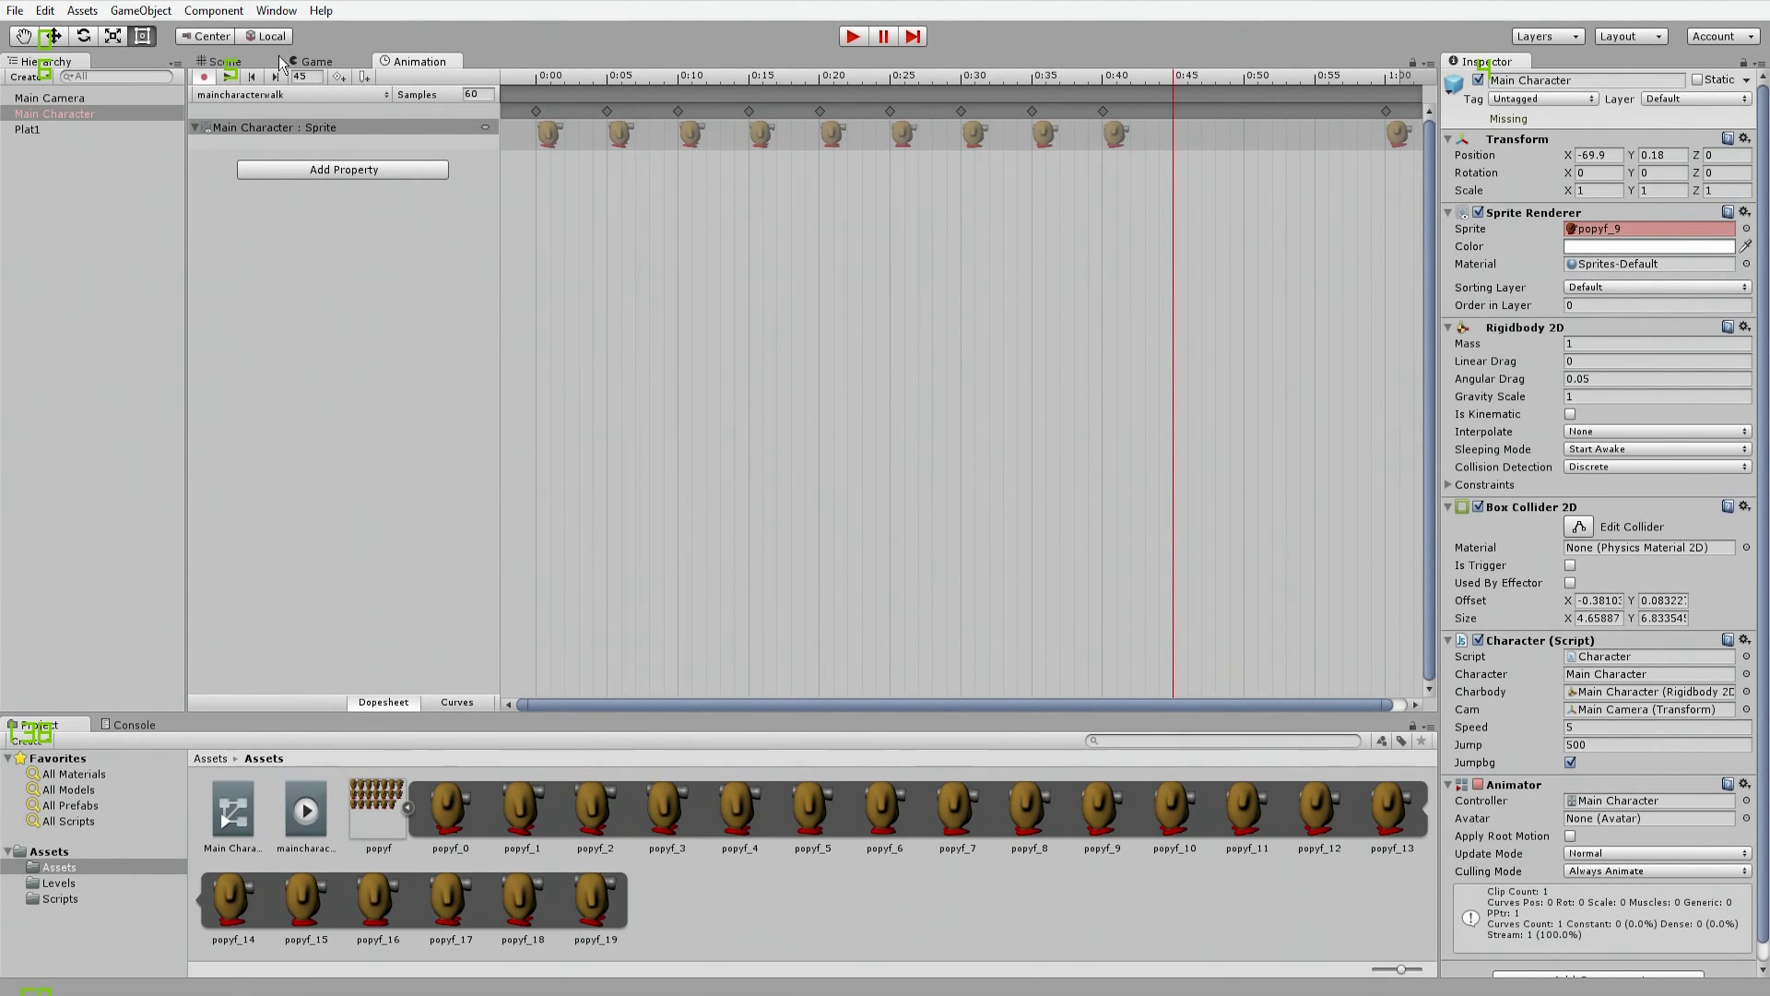
click(338, 77)
click(1744, 231)
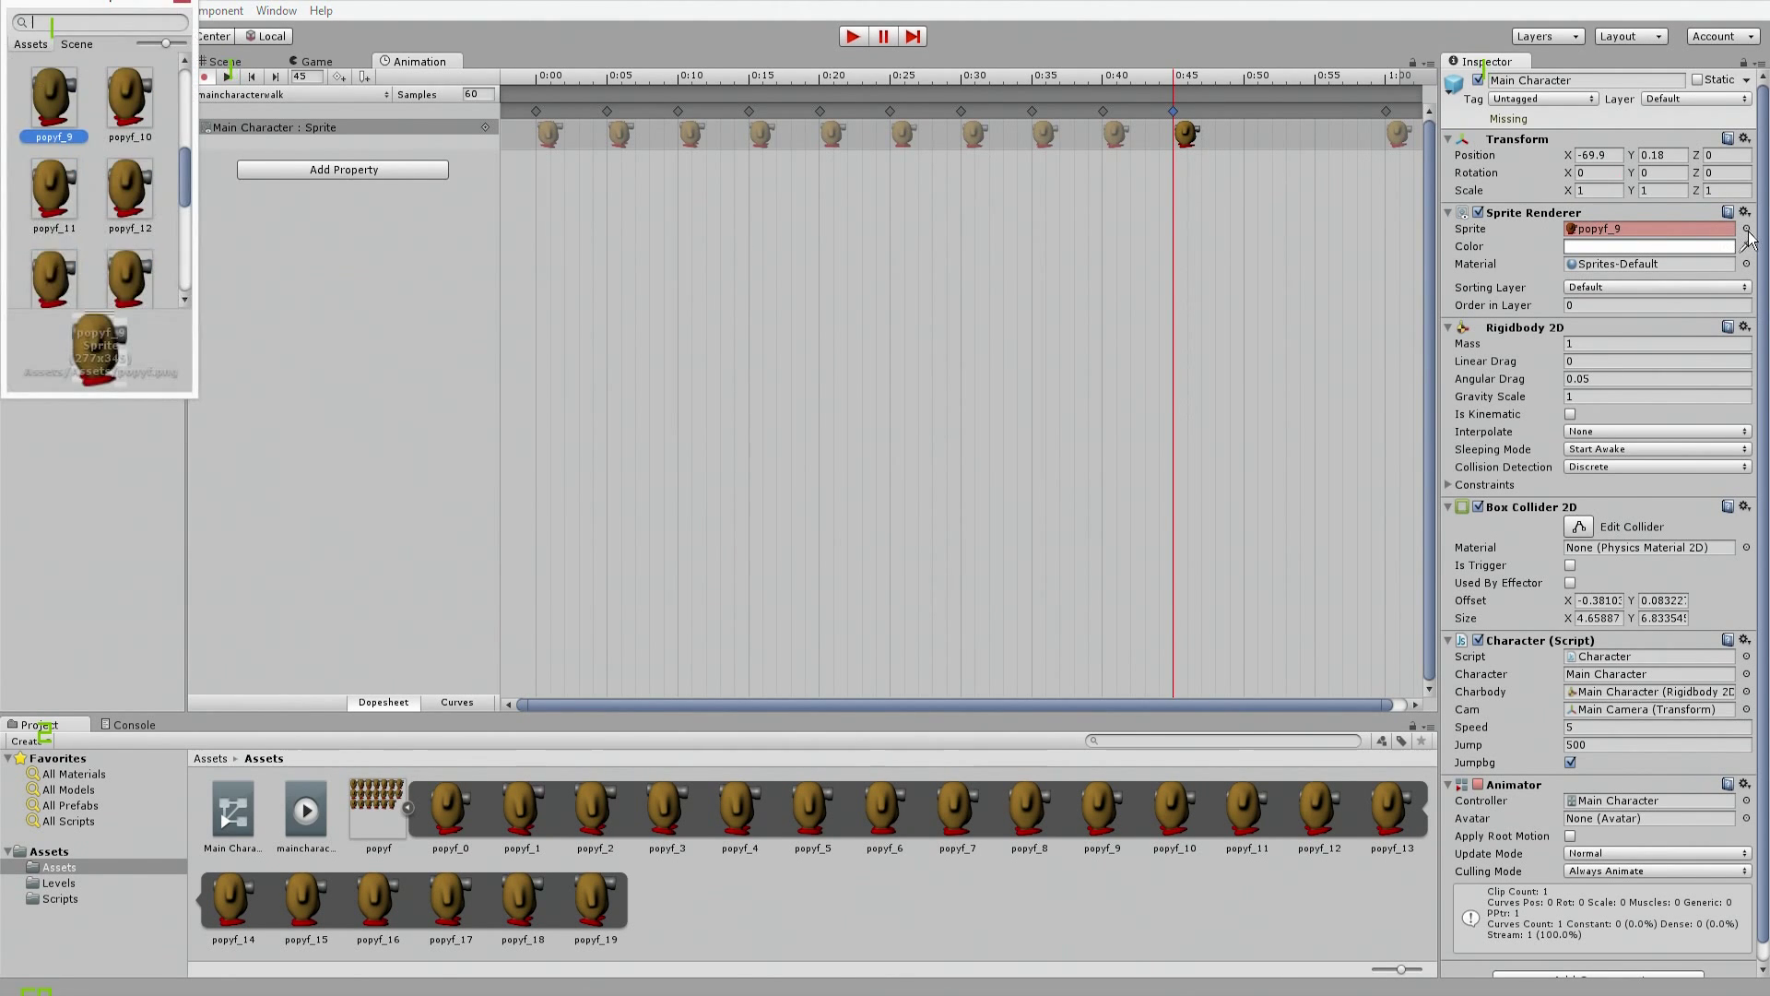
double_click(106, 96)
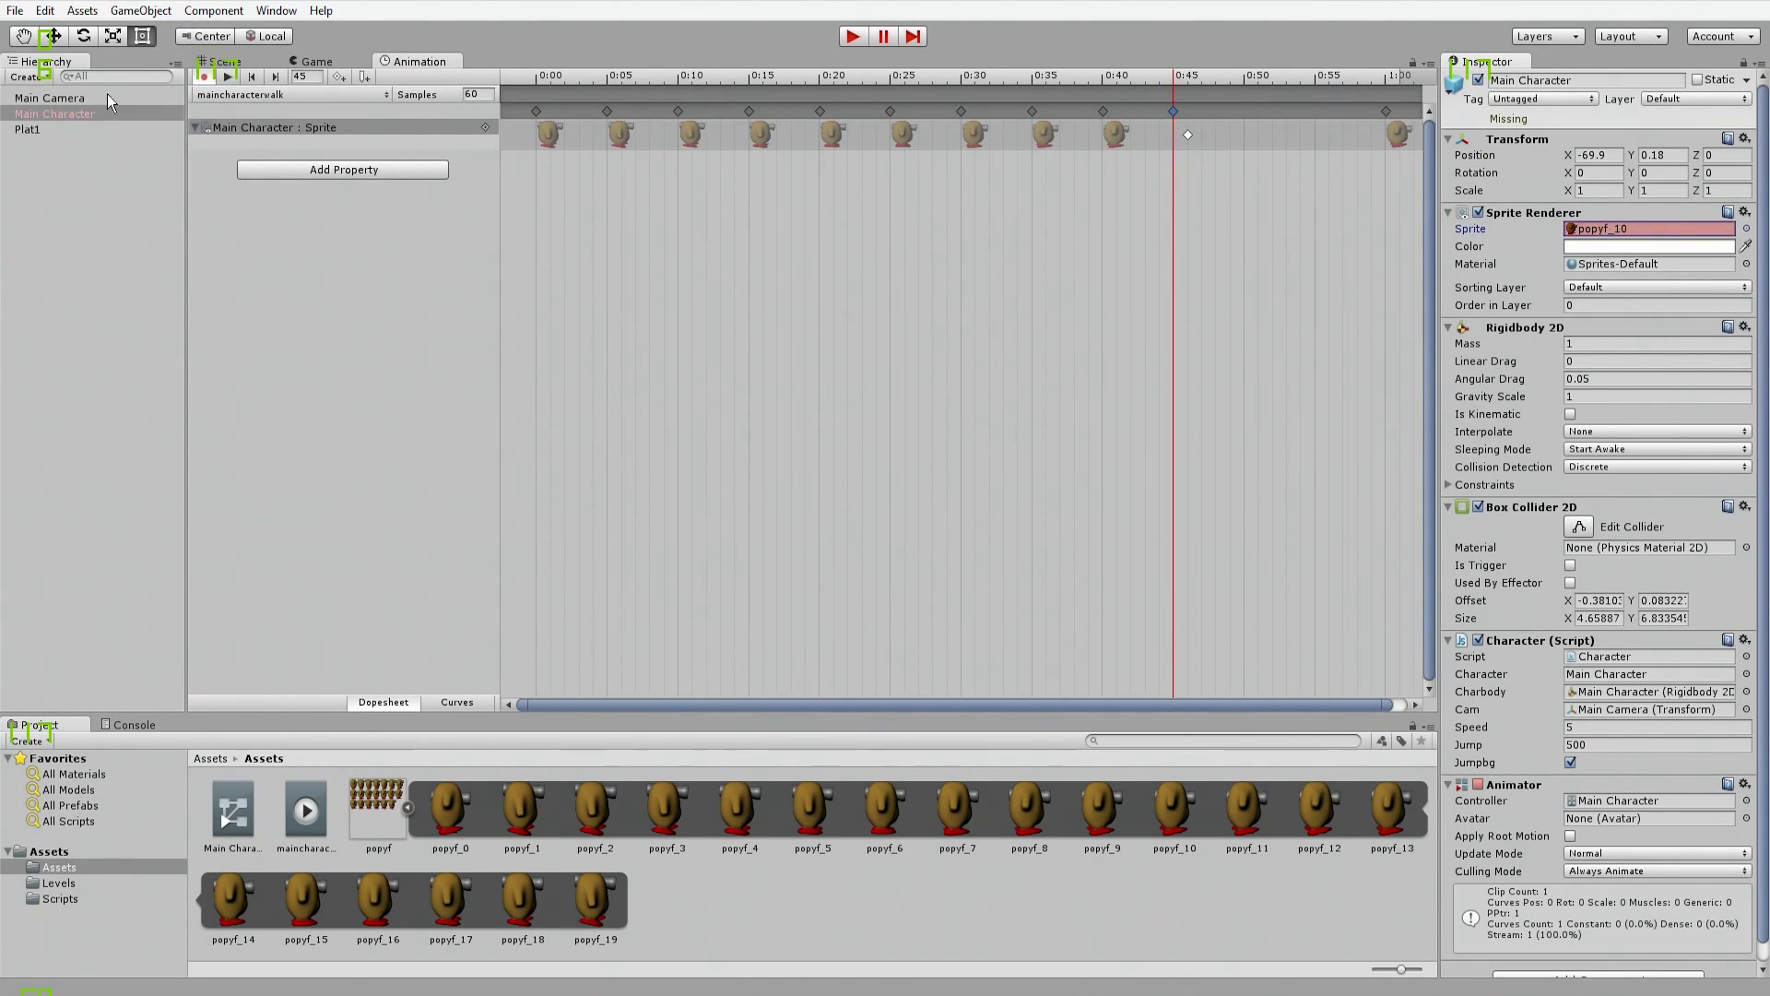
click(1105, 112)
click(1176, 130)
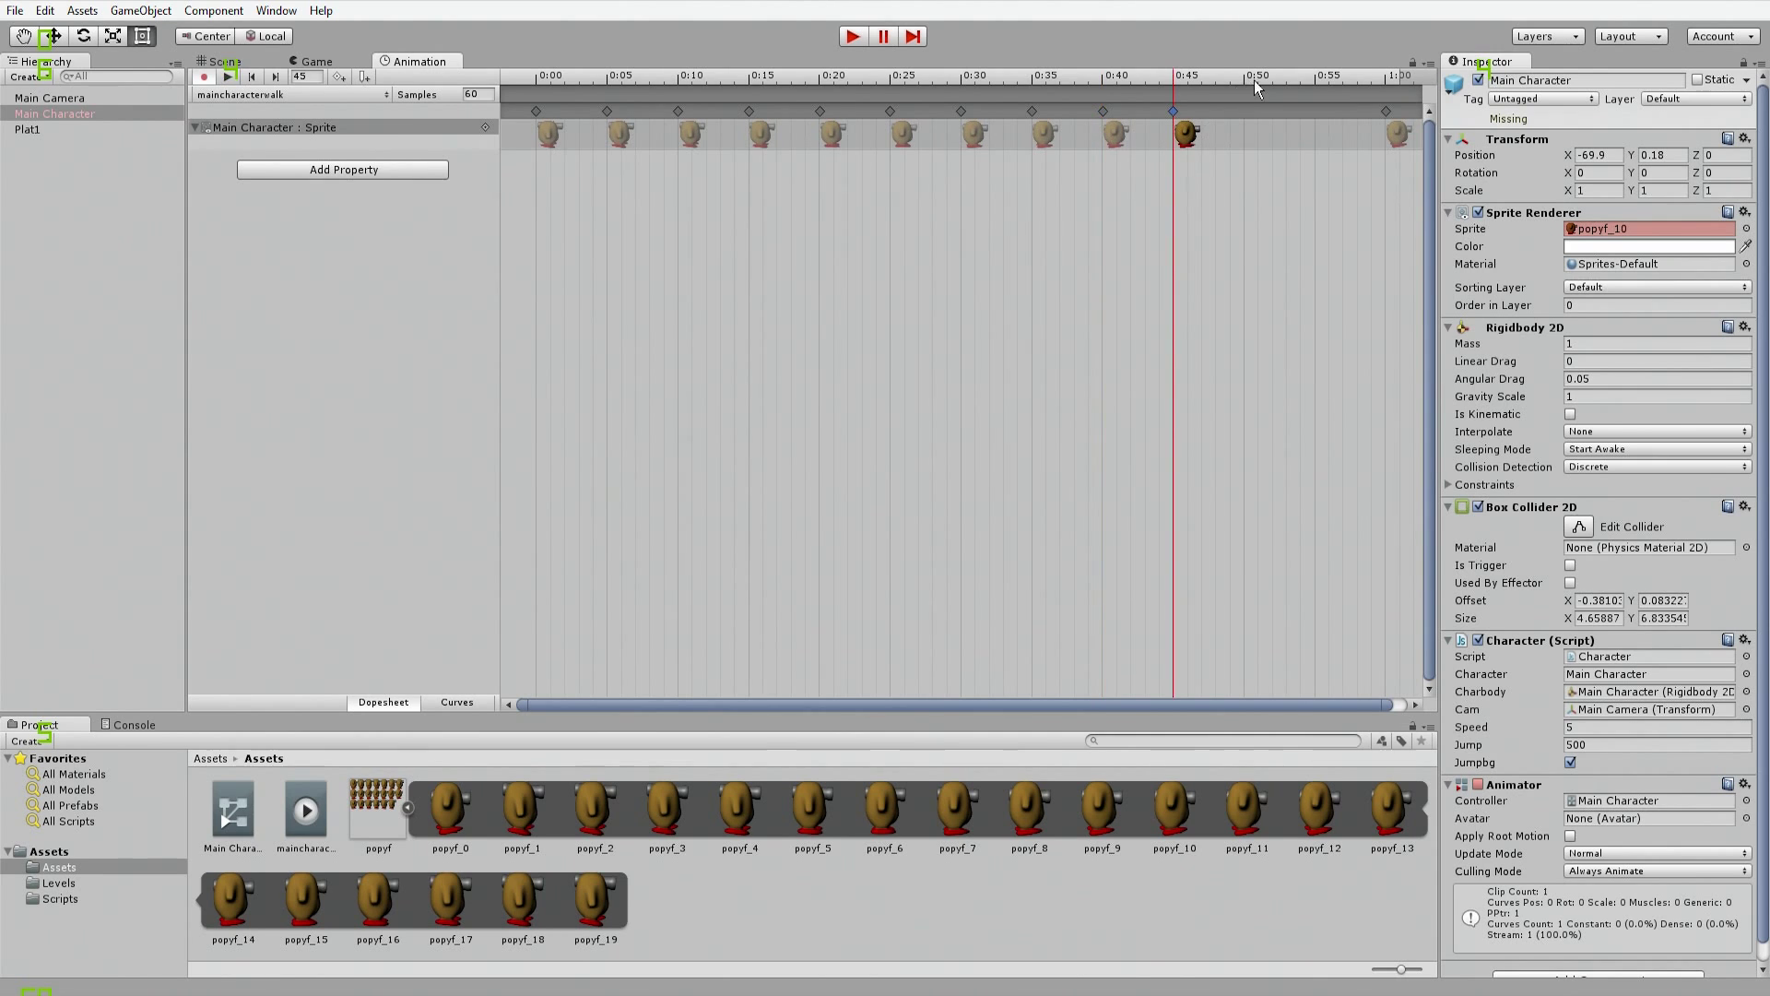
Step: Add a keyframe at frame 50 of the walk clip and set its sprite to popyf_11
click(1245, 74)
click(341, 78)
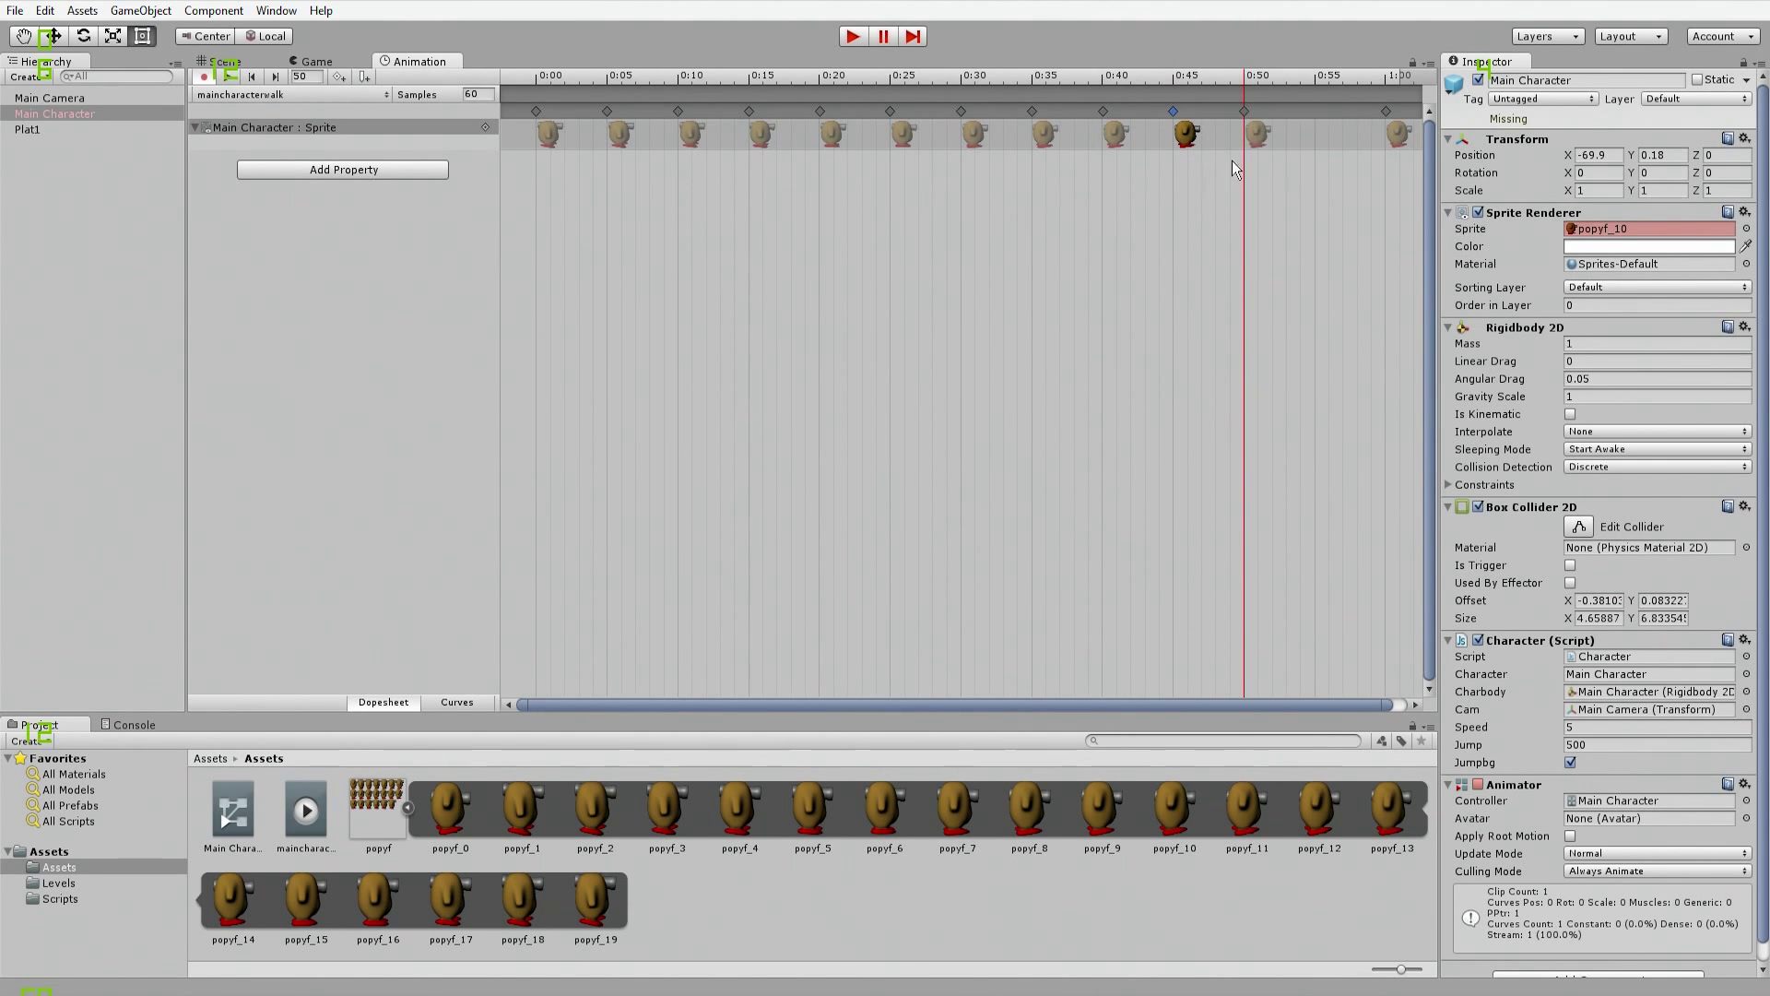
click(1259, 134)
click(1745, 229)
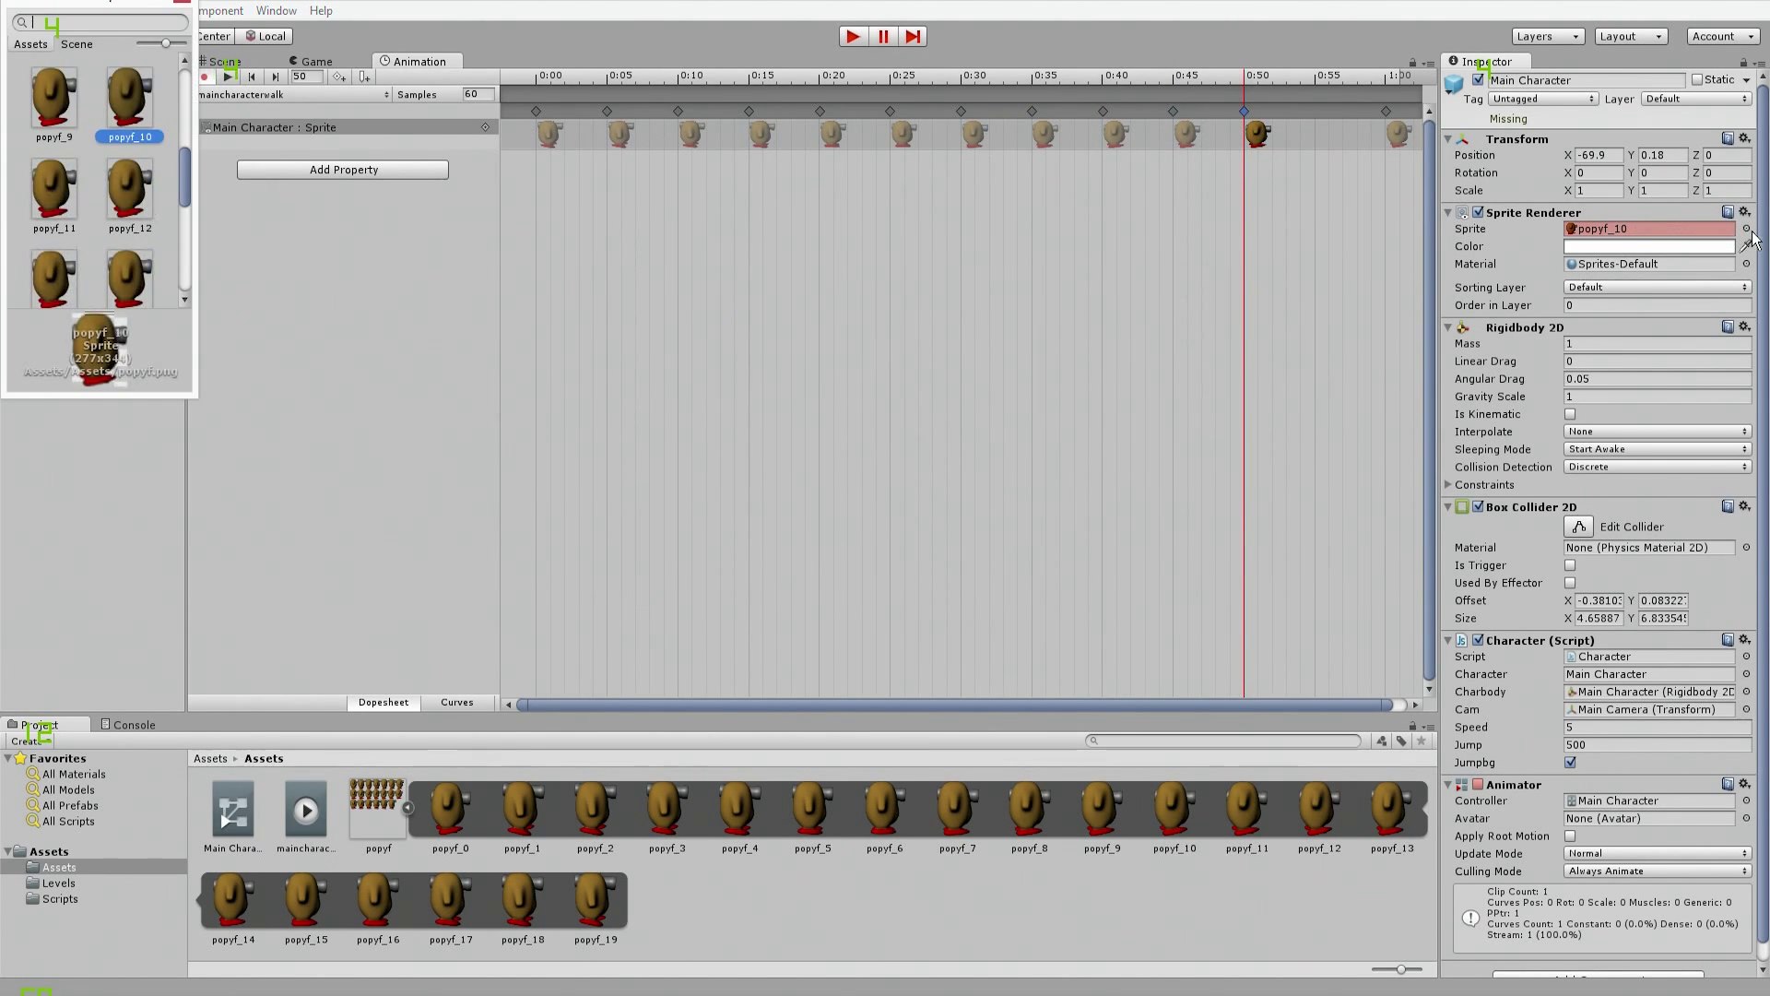
double_click(57, 201)
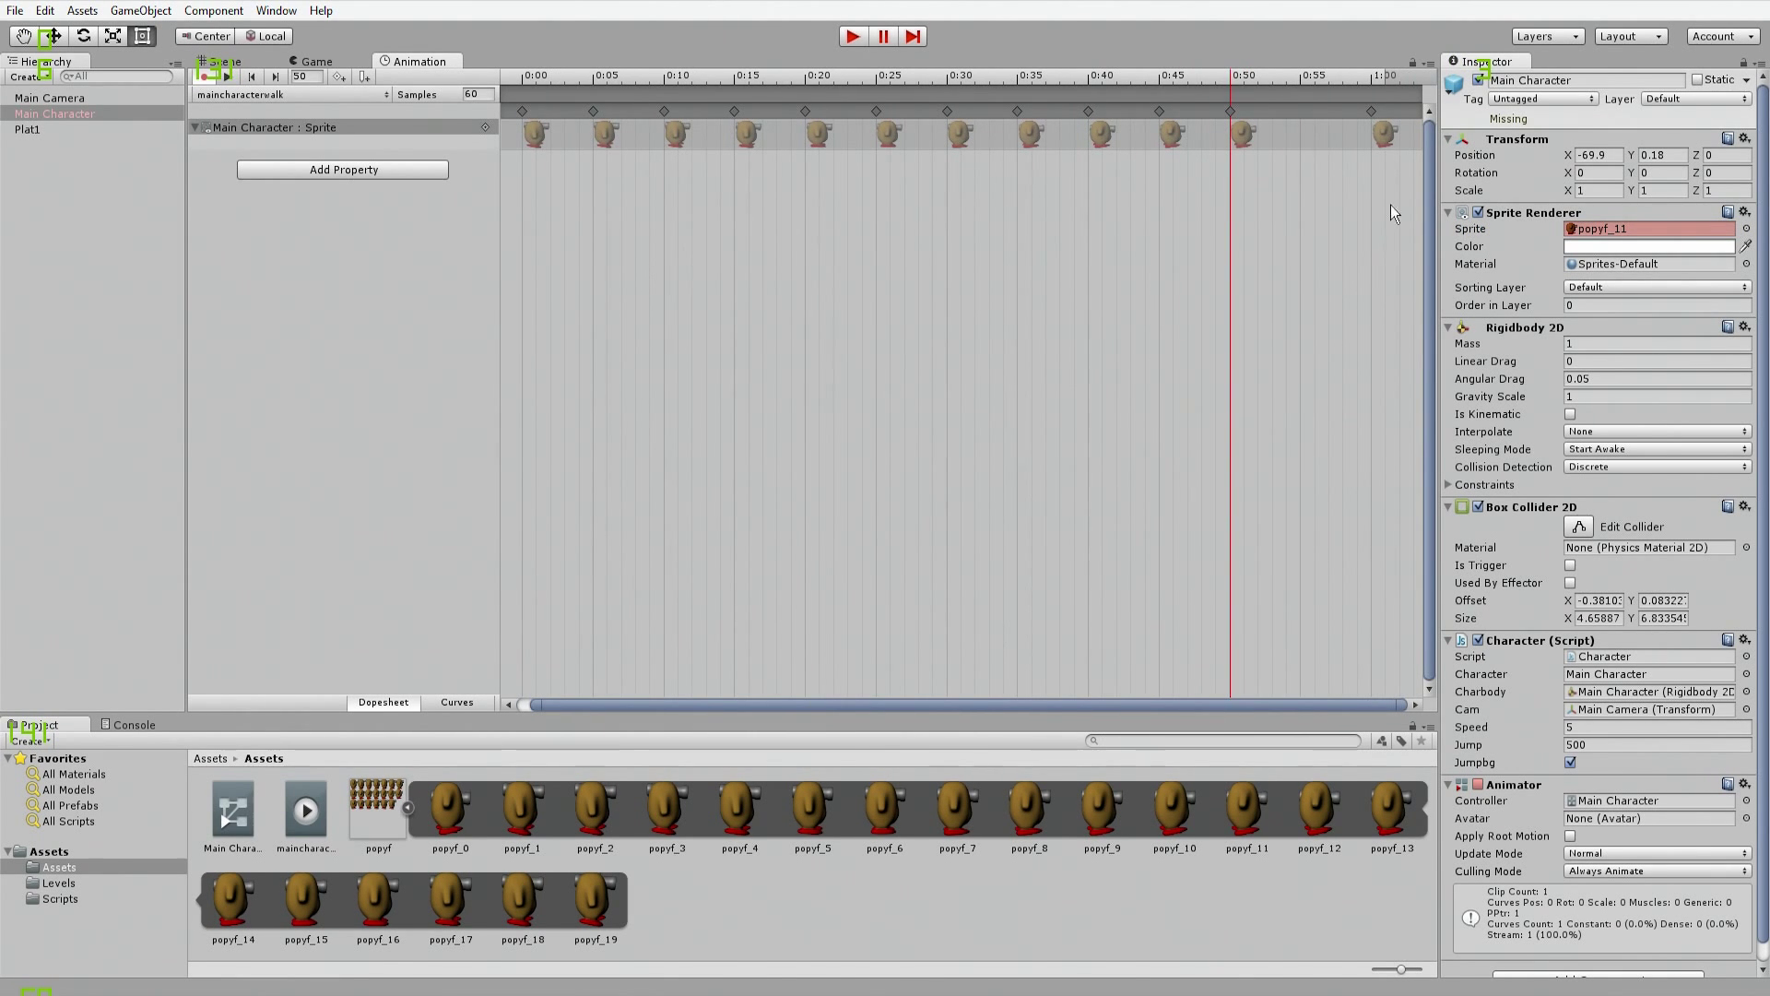
Step: Move the walk clip's last keyframe, holding sprite popyf_0, out to frame 73
drag(1380, 130, 1409, 145)
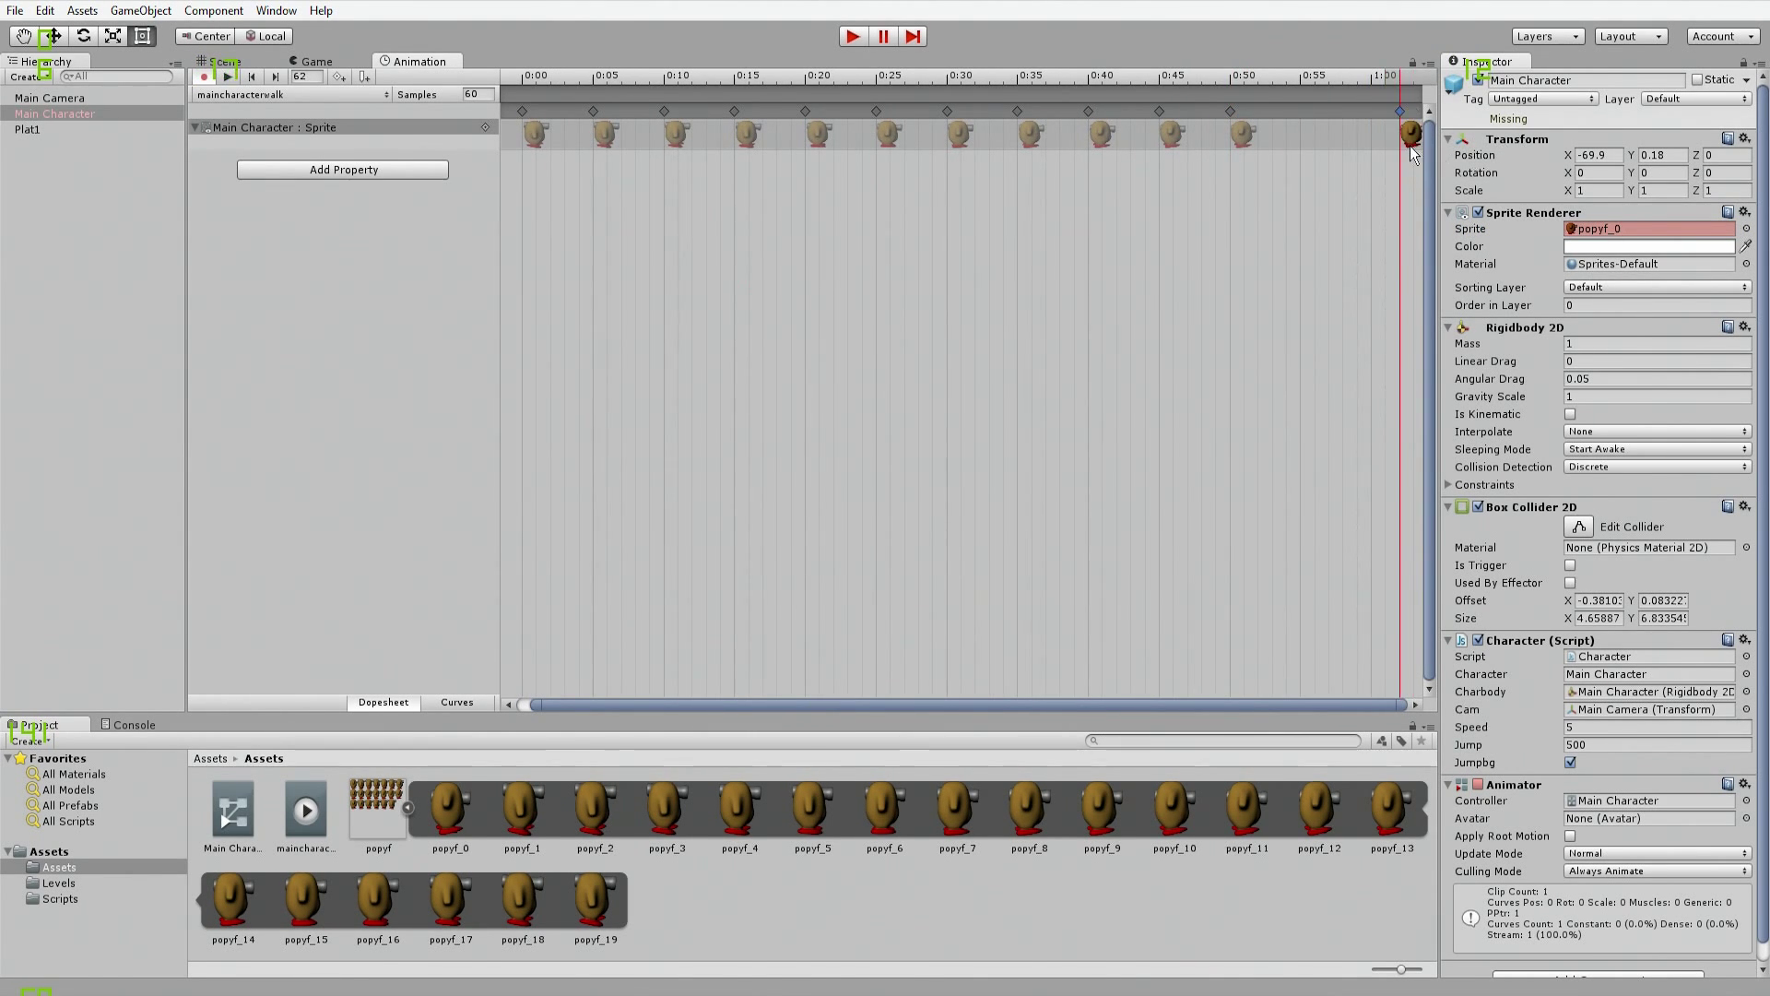
drag(1120, 705, 1463, 535)
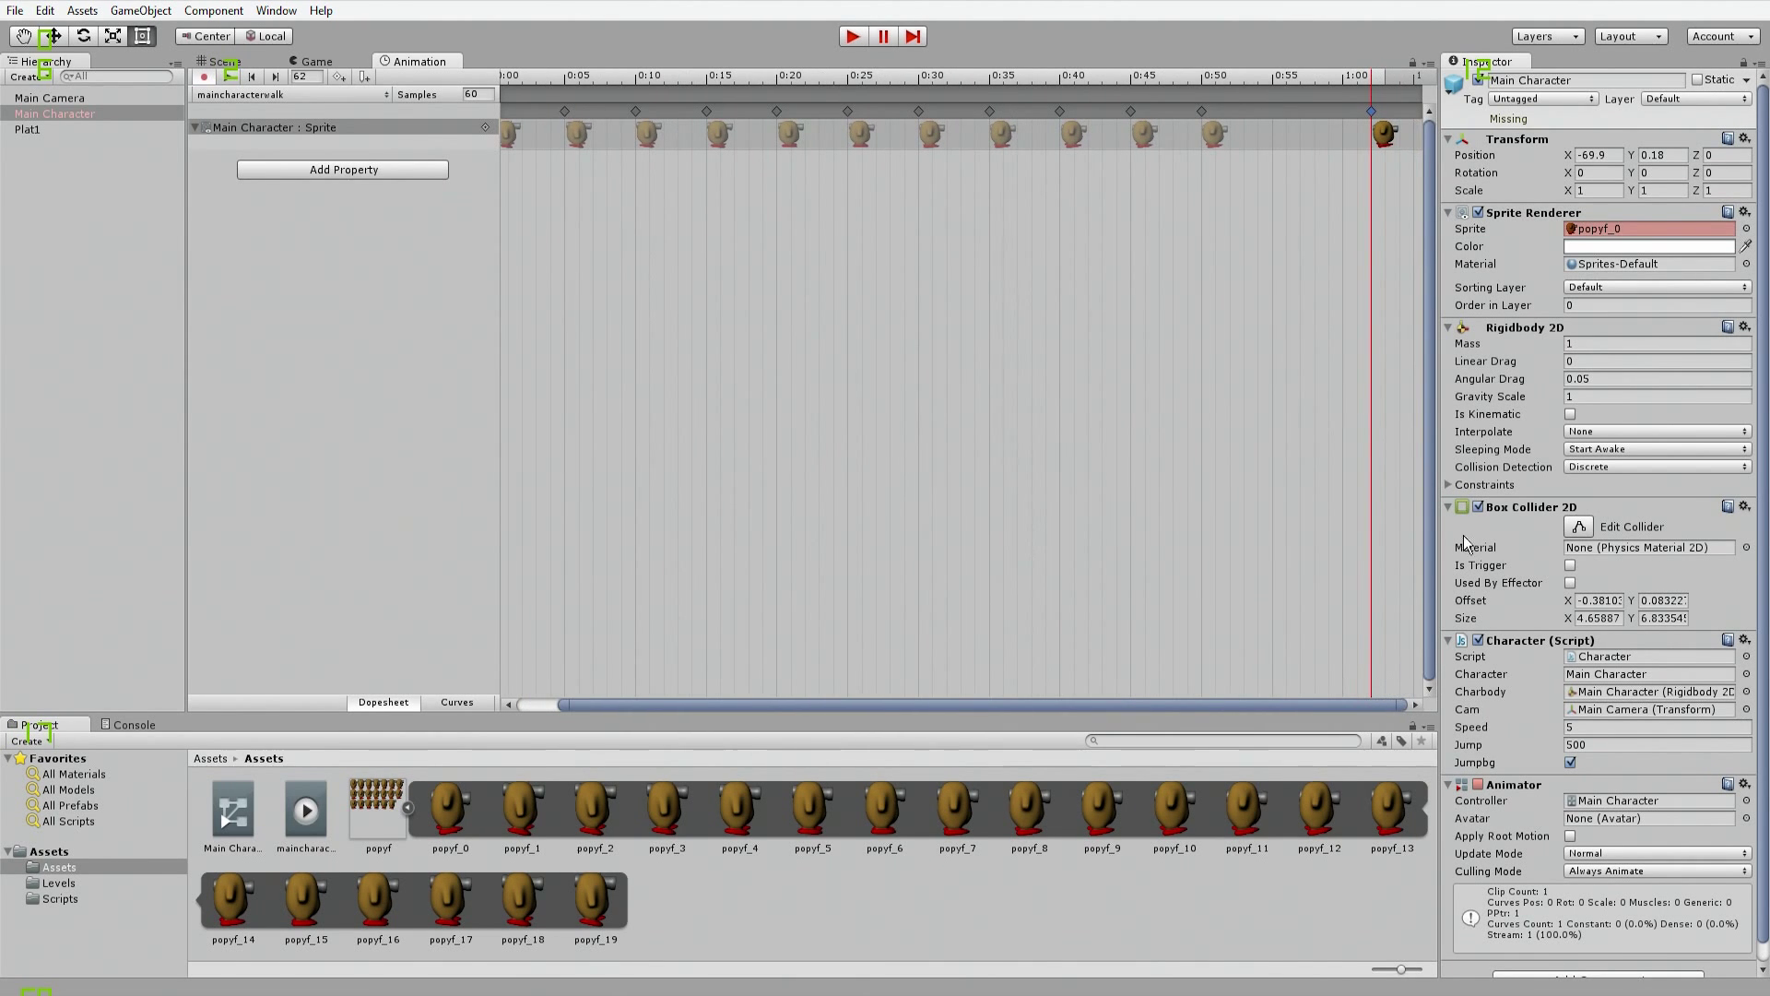
drag(1388, 138, 1513, 164)
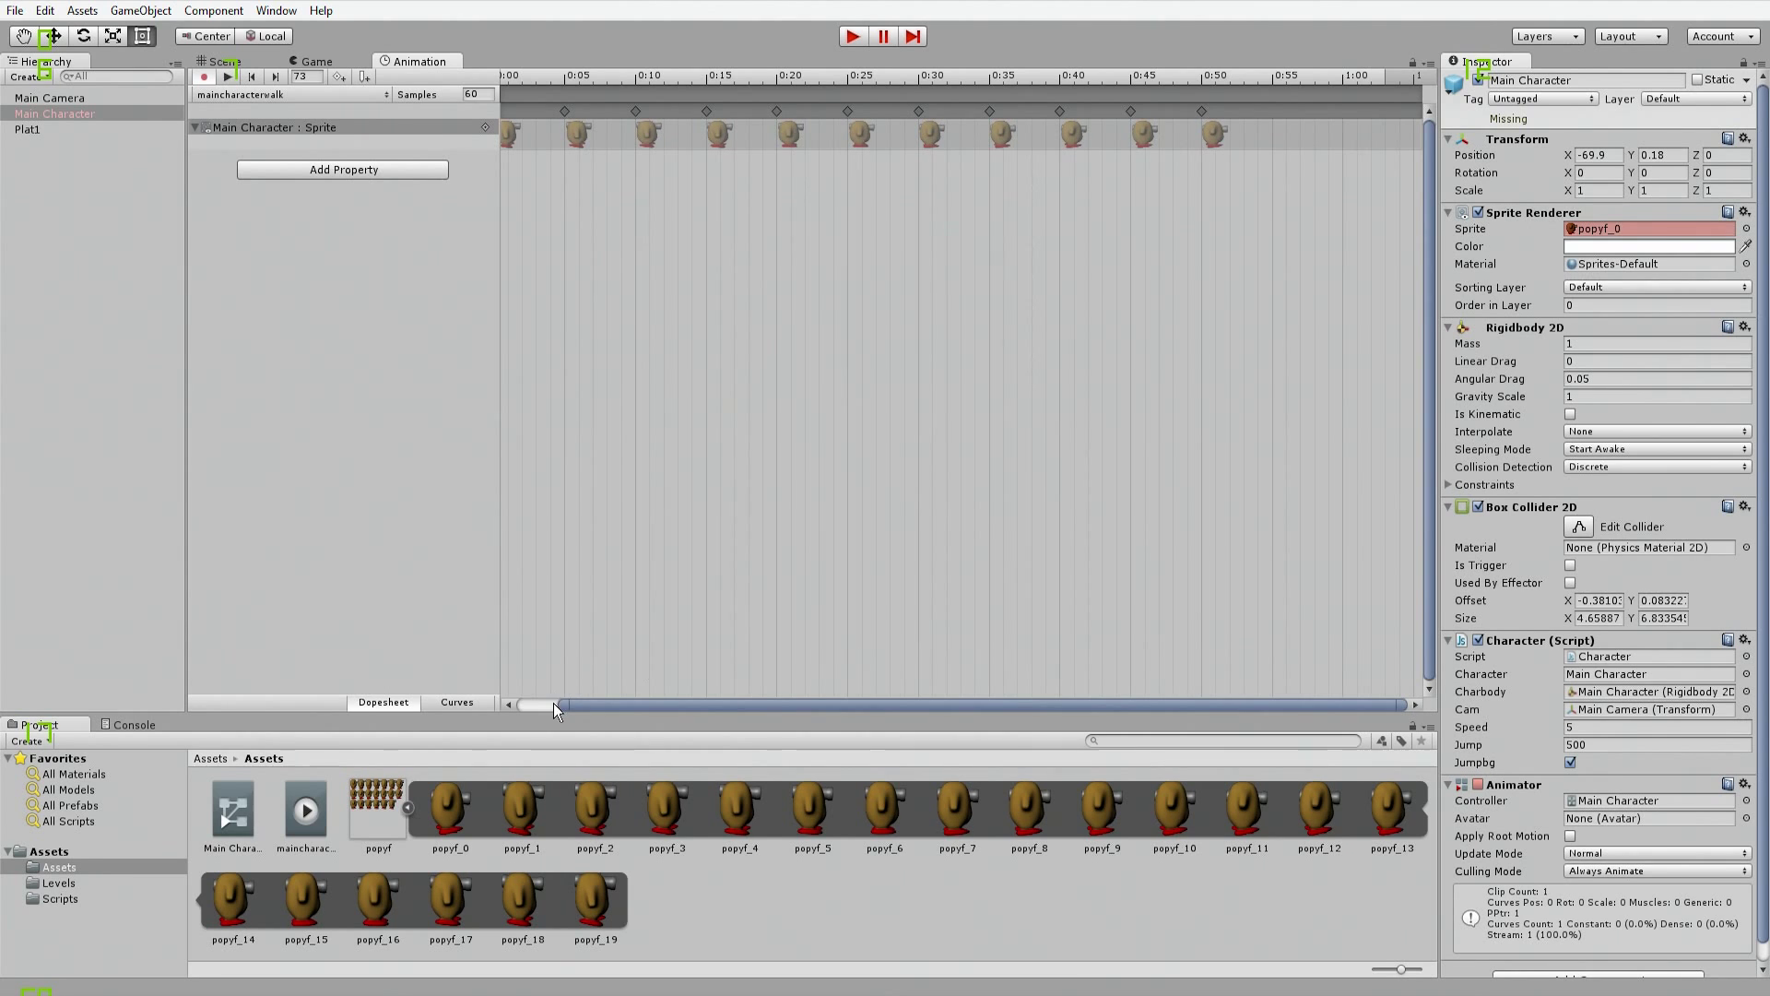
drag(560, 700, 770, 705)
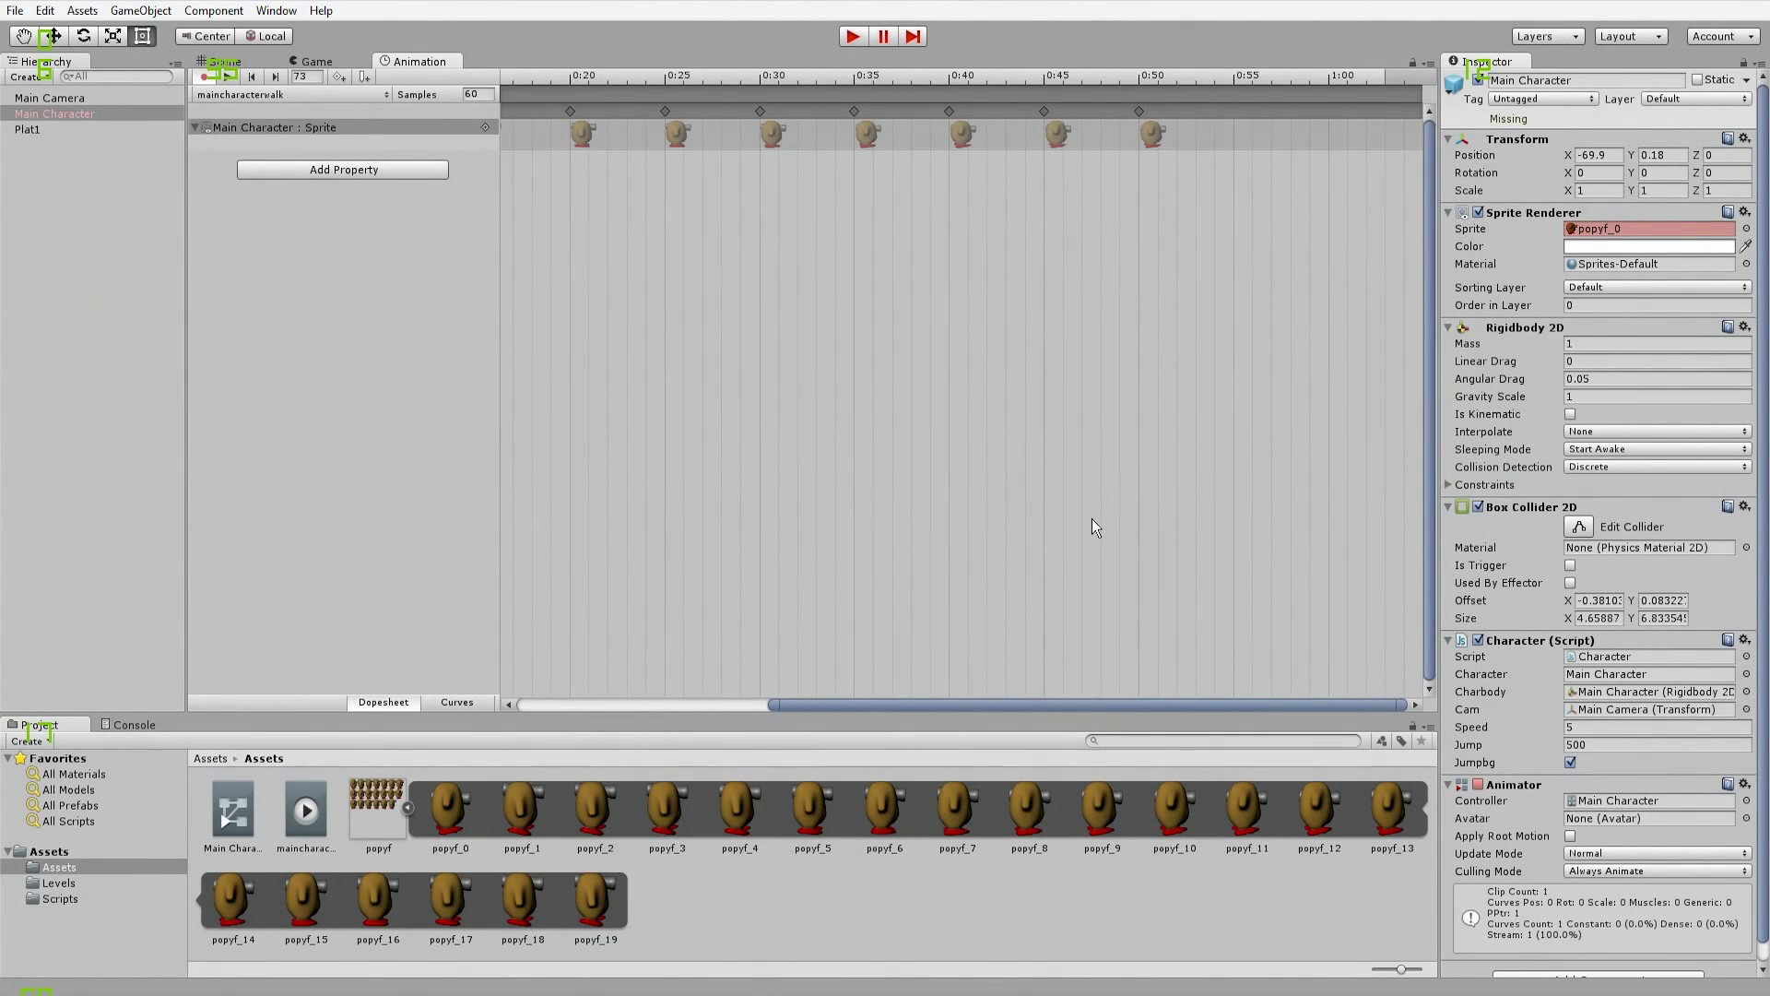
scroll(1091, 518, down, 10)
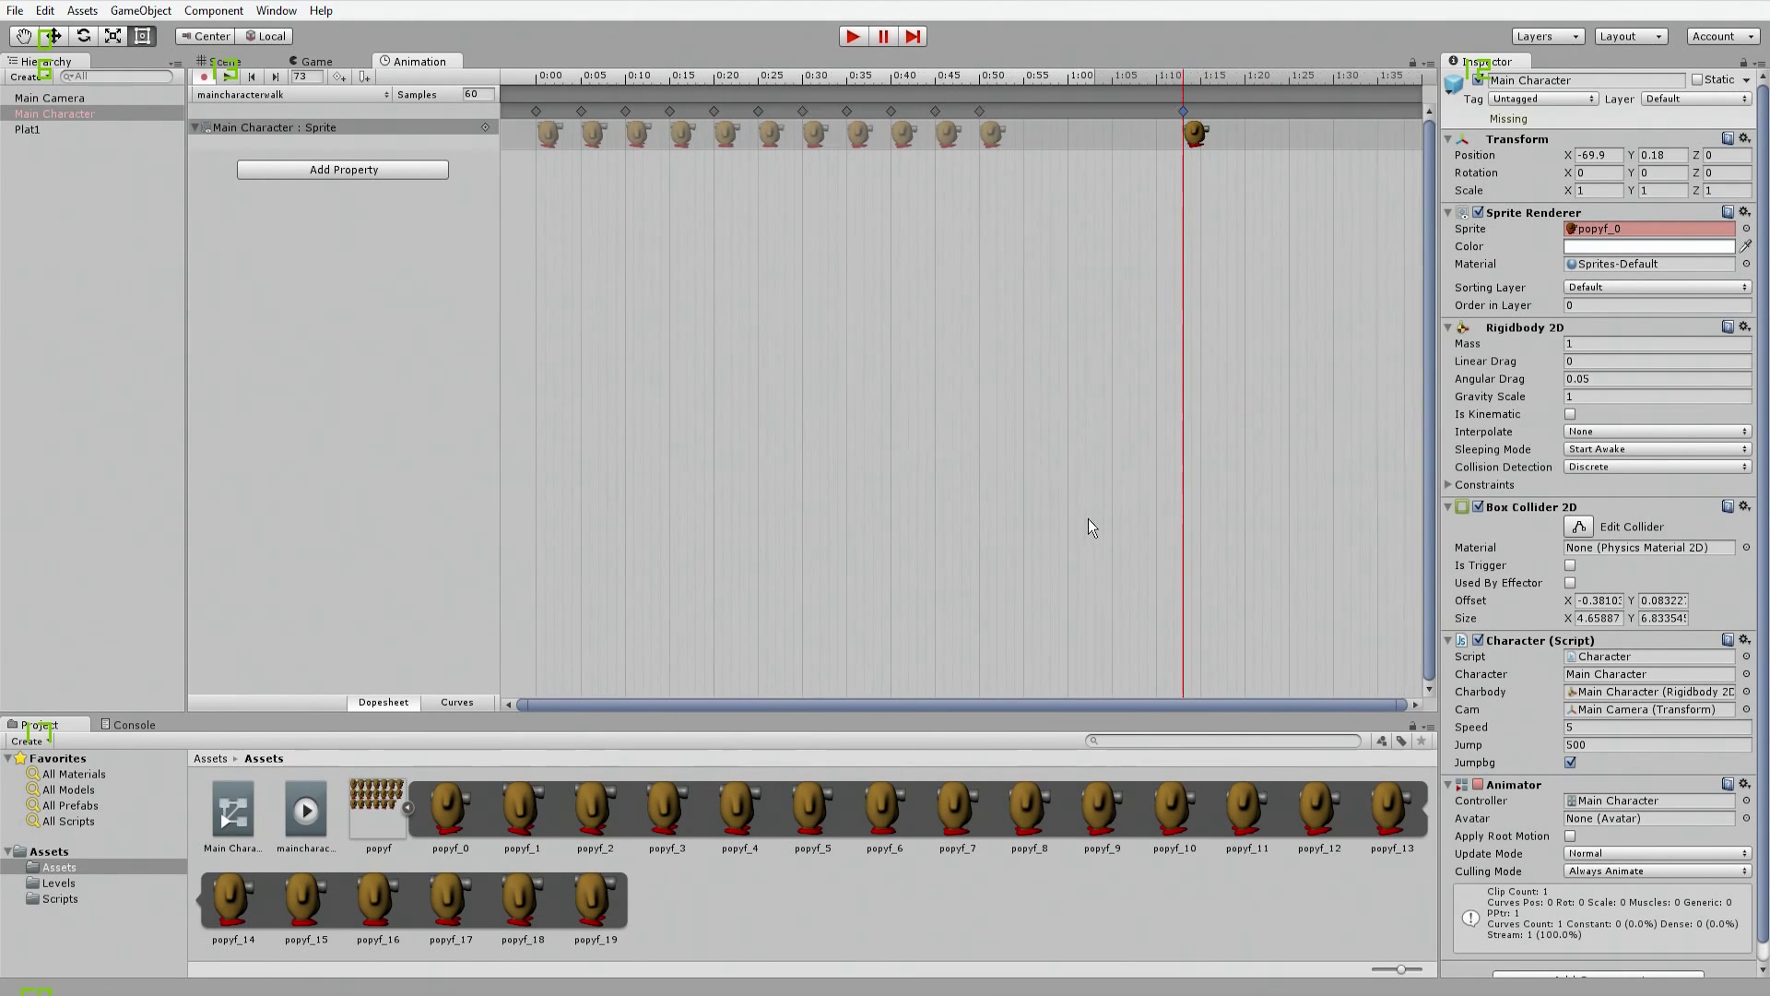
scroll(1088, 518, down, 5)
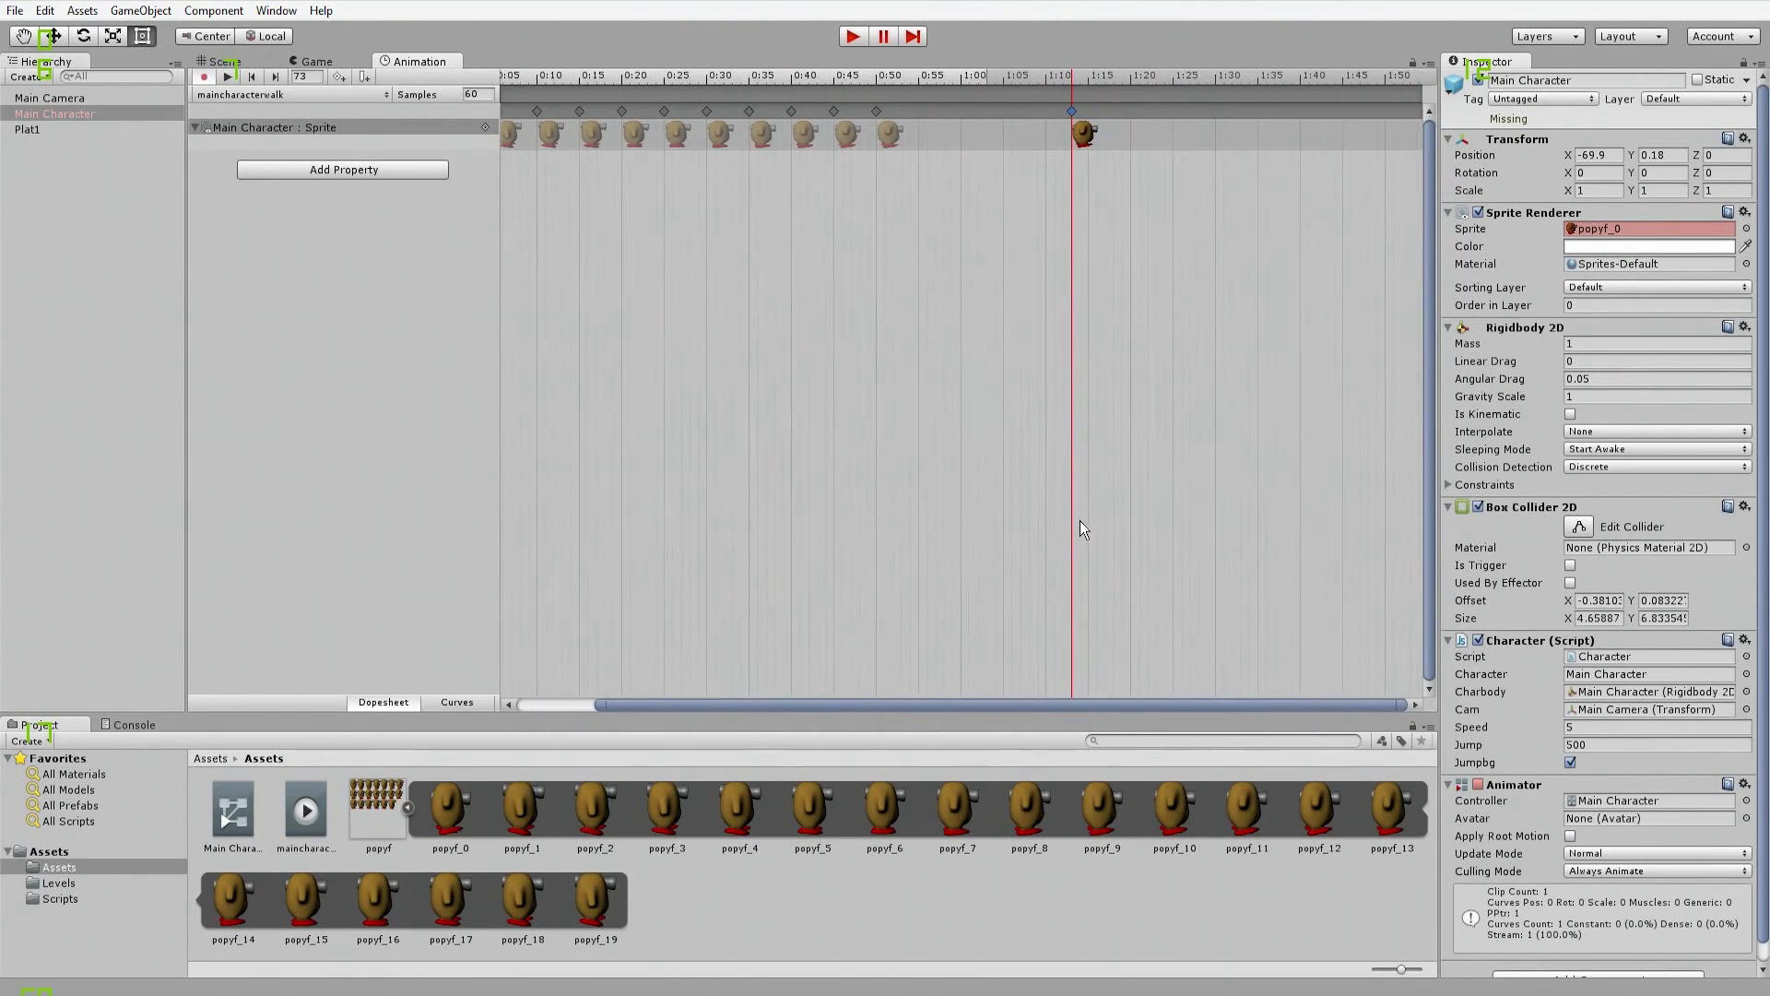
scroll(1081, 522, up, 5)
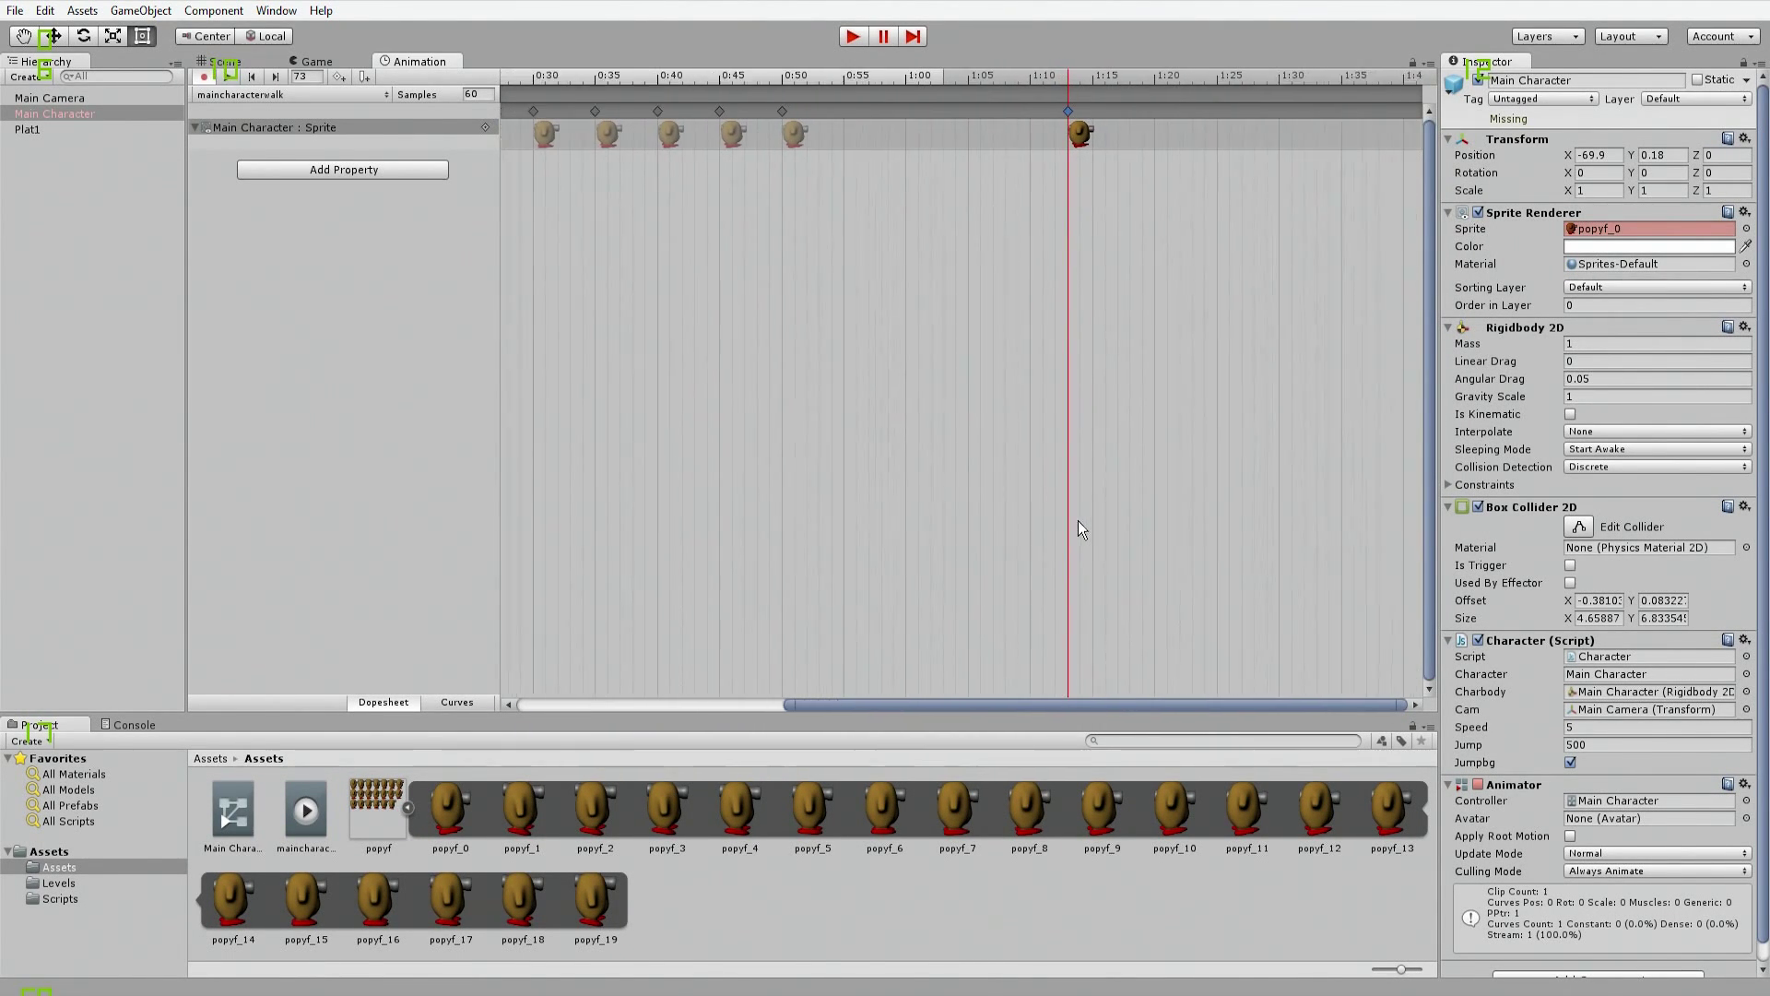
Step: Move the walk clip's last keyframe, holding sprite popyf_0, out to frame 87 and check the popyf_11 keyframe
scroll(1077, 522, up, 2)
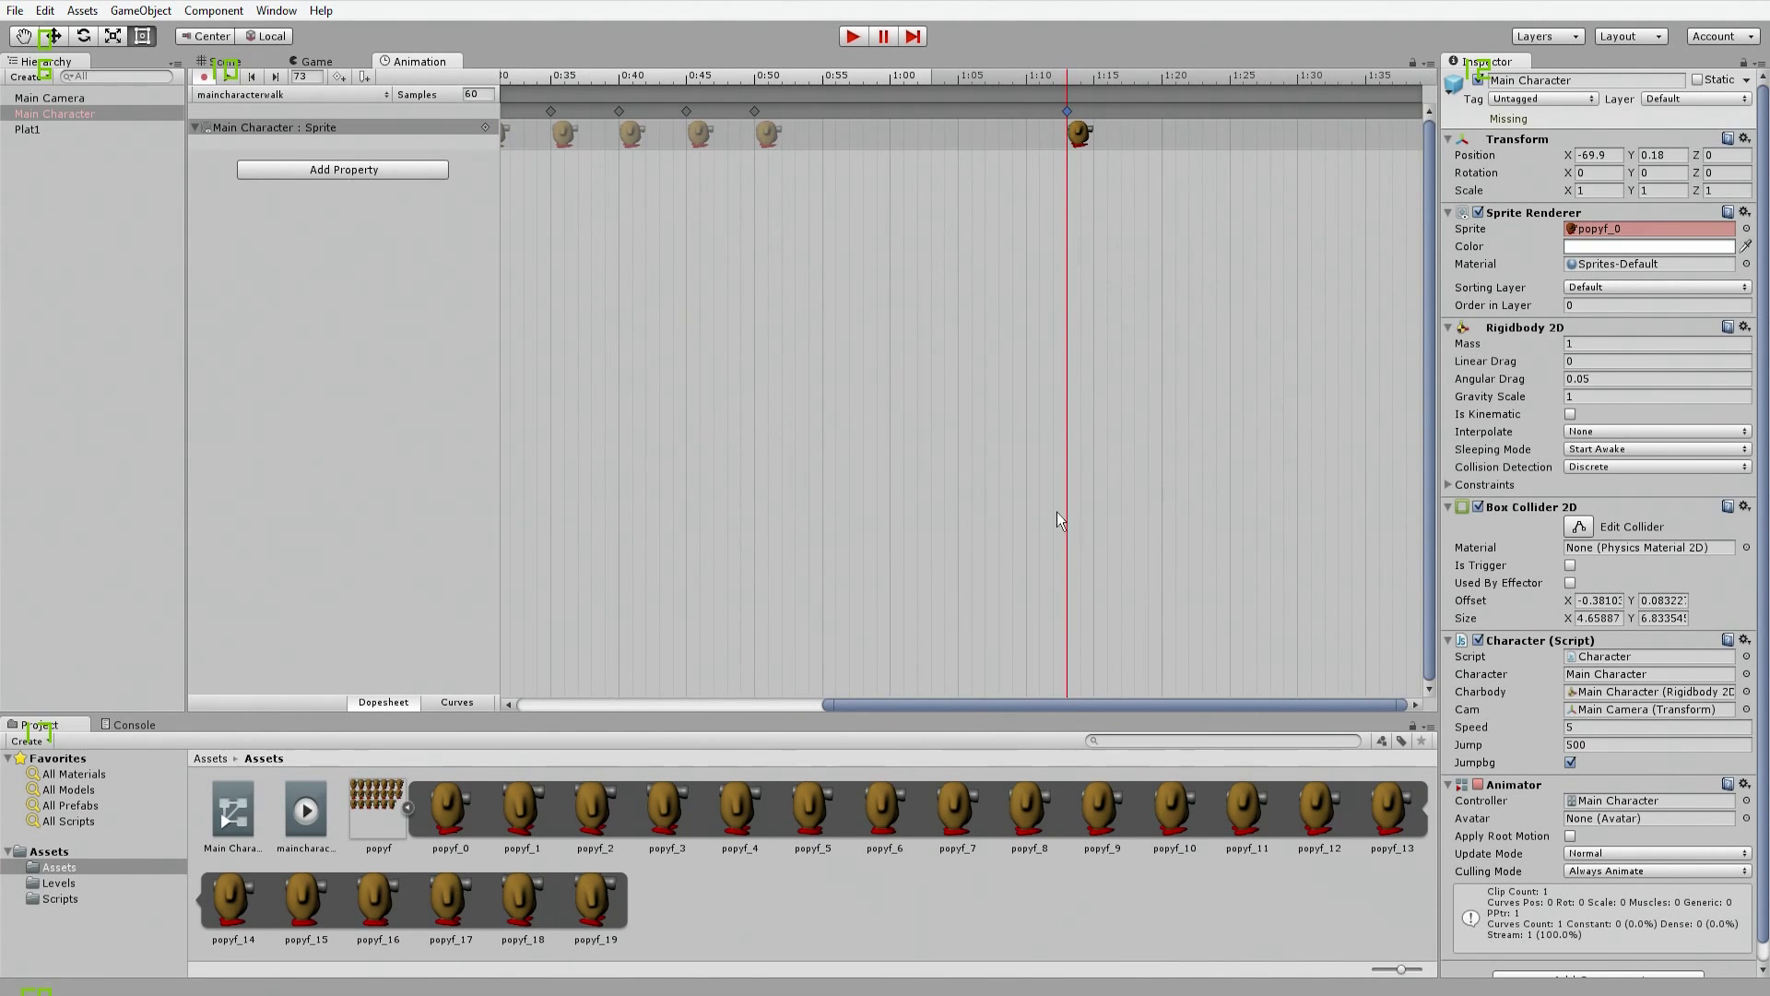
drag(1081, 142, 1270, 138)
click(767, 138)
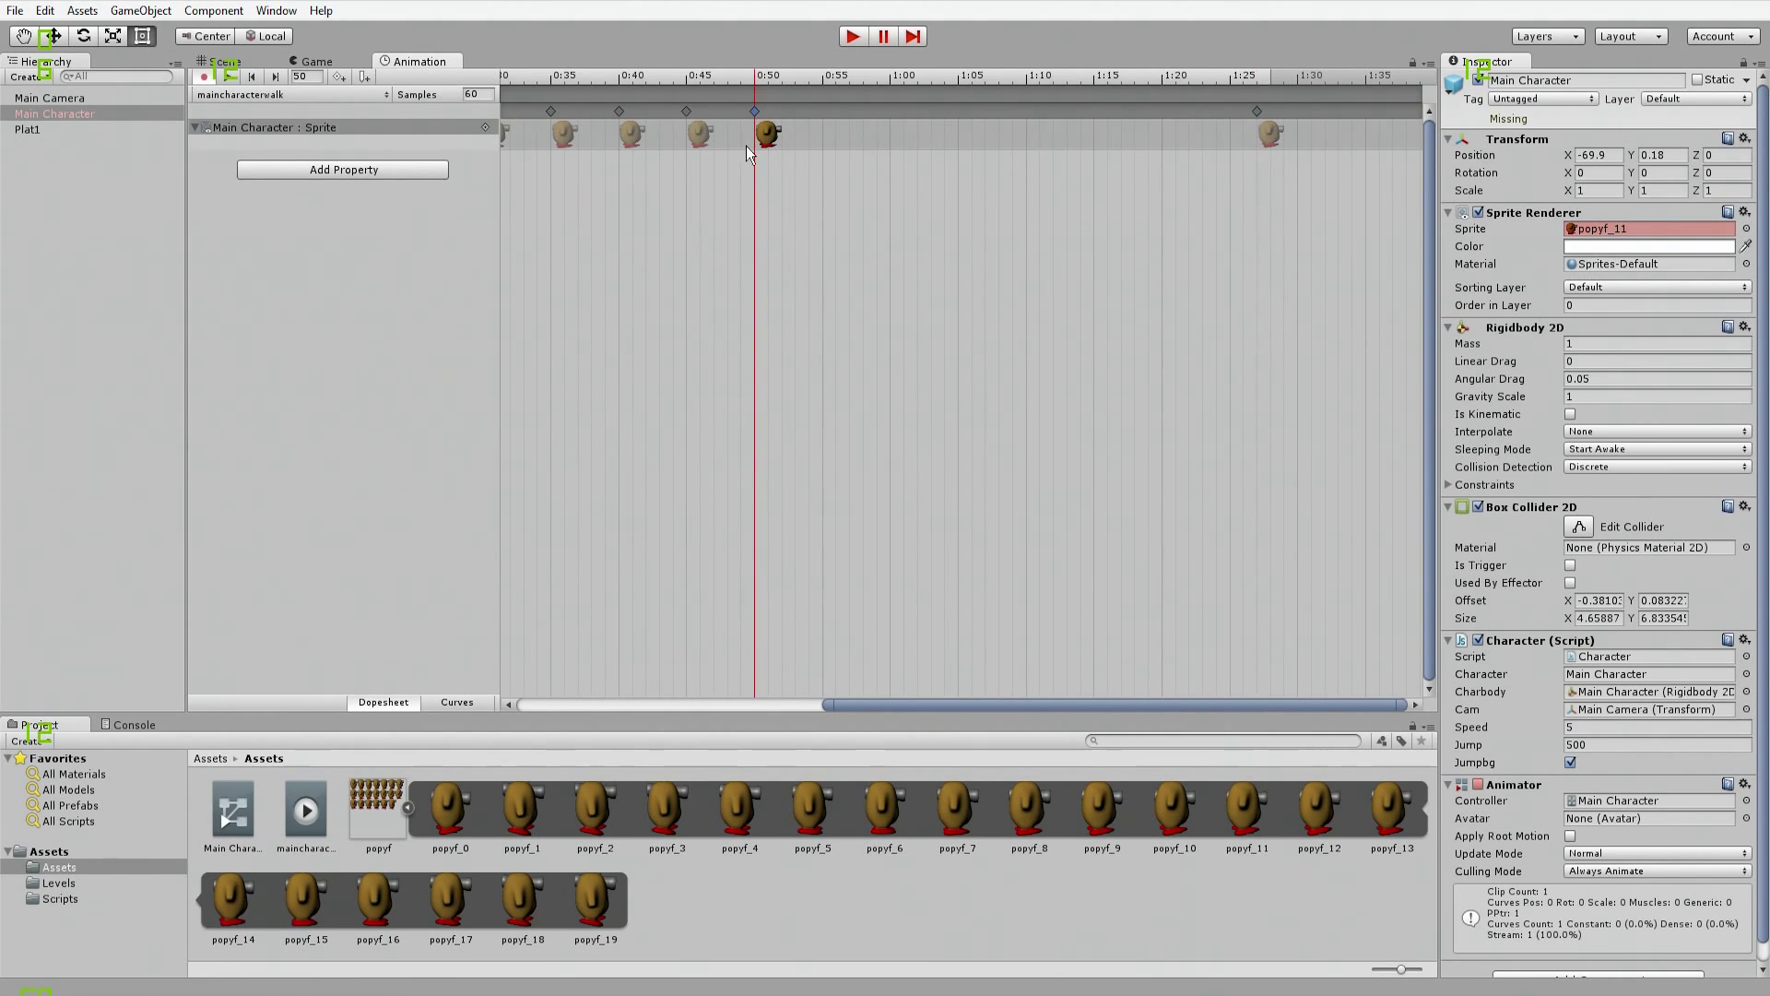
click(701, 136)
click(767, 138)
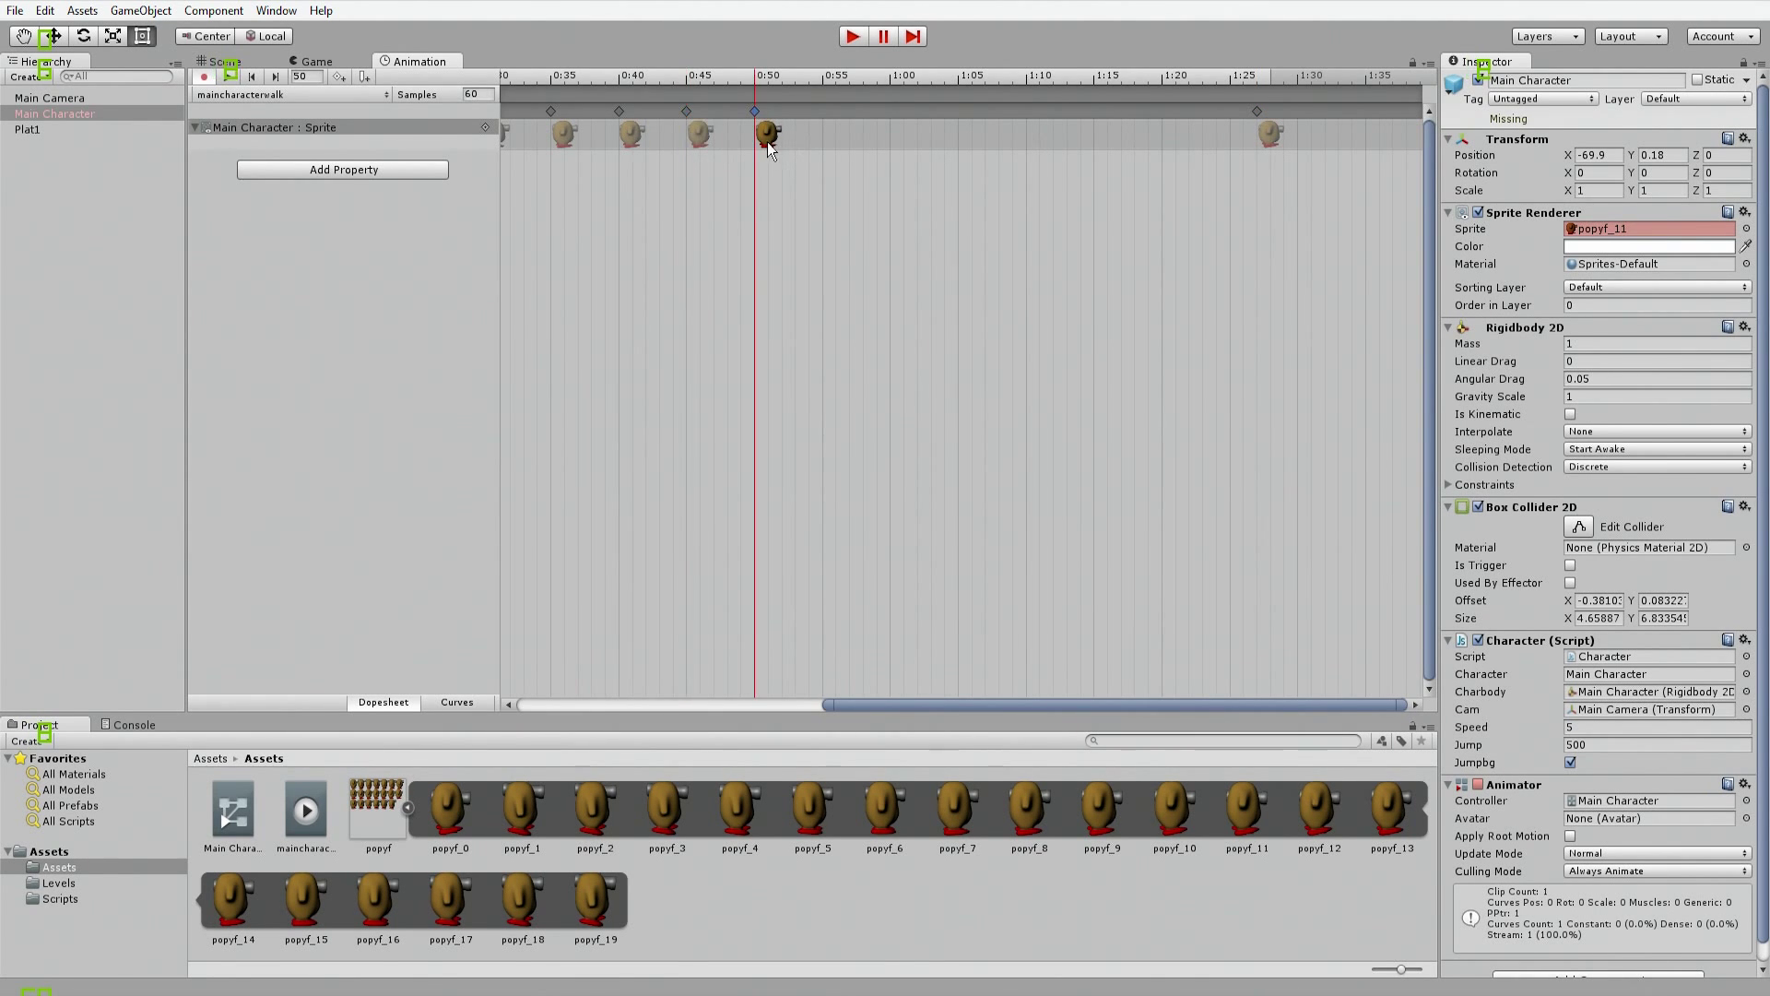
Step: Add a keyframe at frame 55 of the walk clip and set its sprite to popyf_12
click(823, 75)
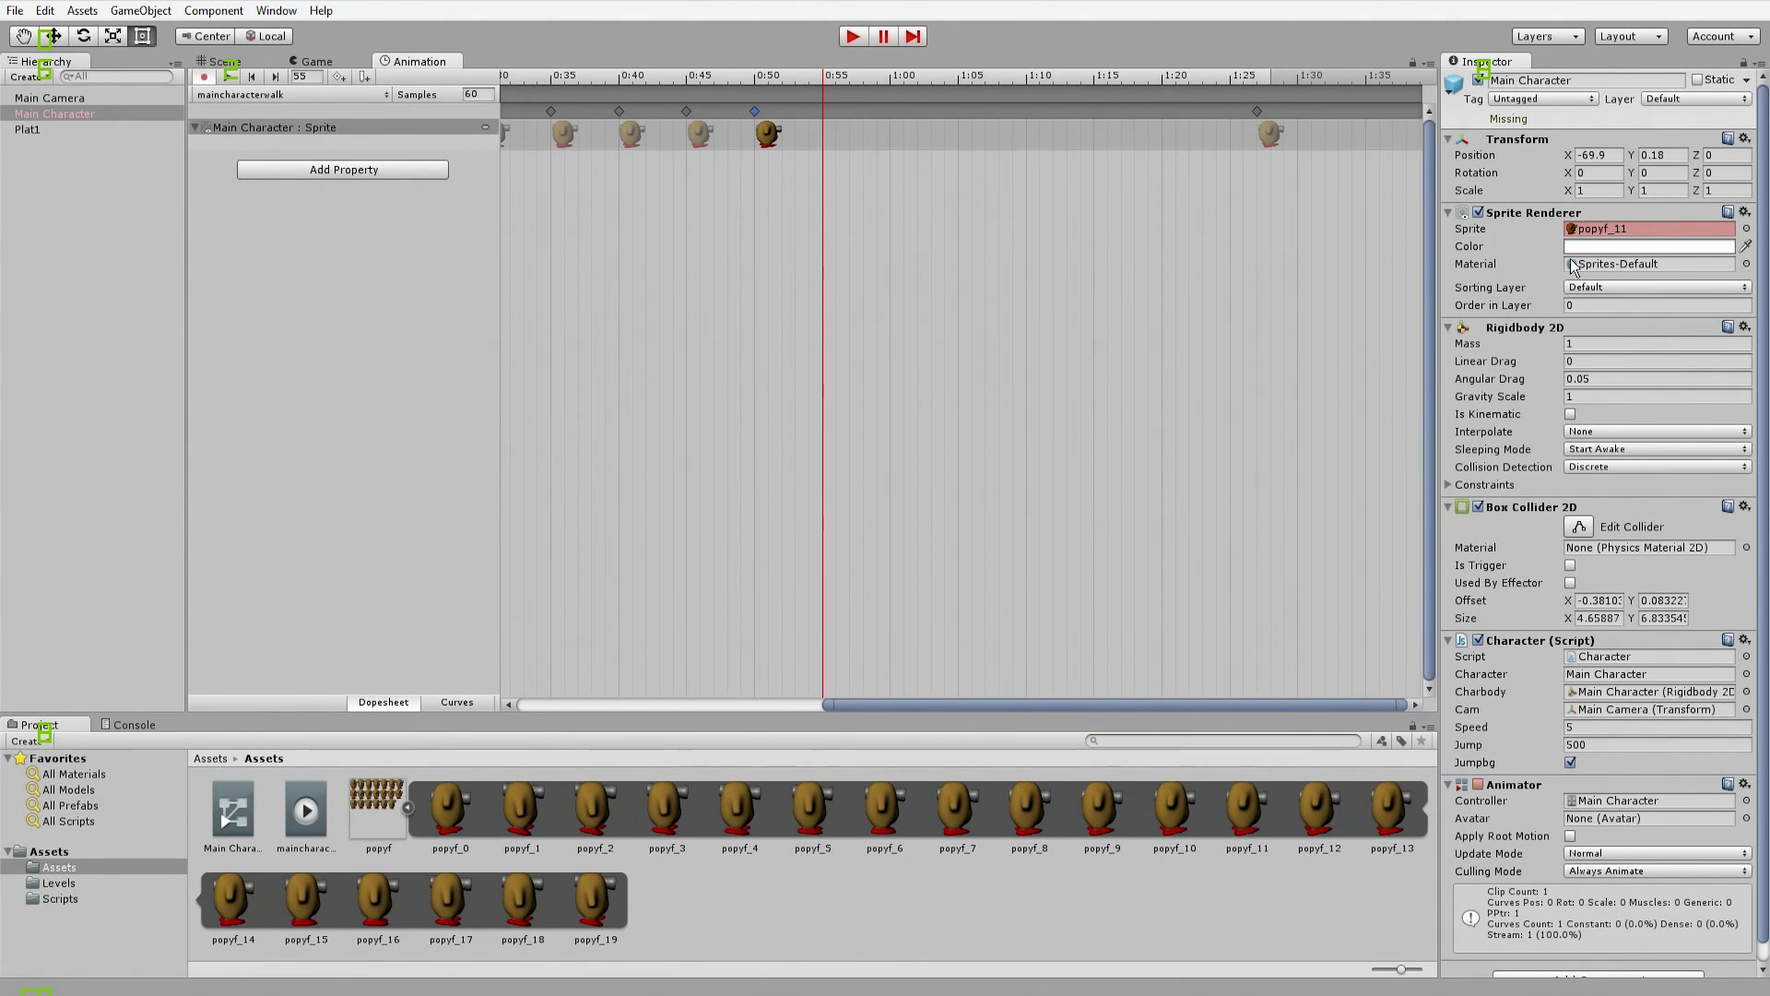
click(337, 81)
click(838, 133)
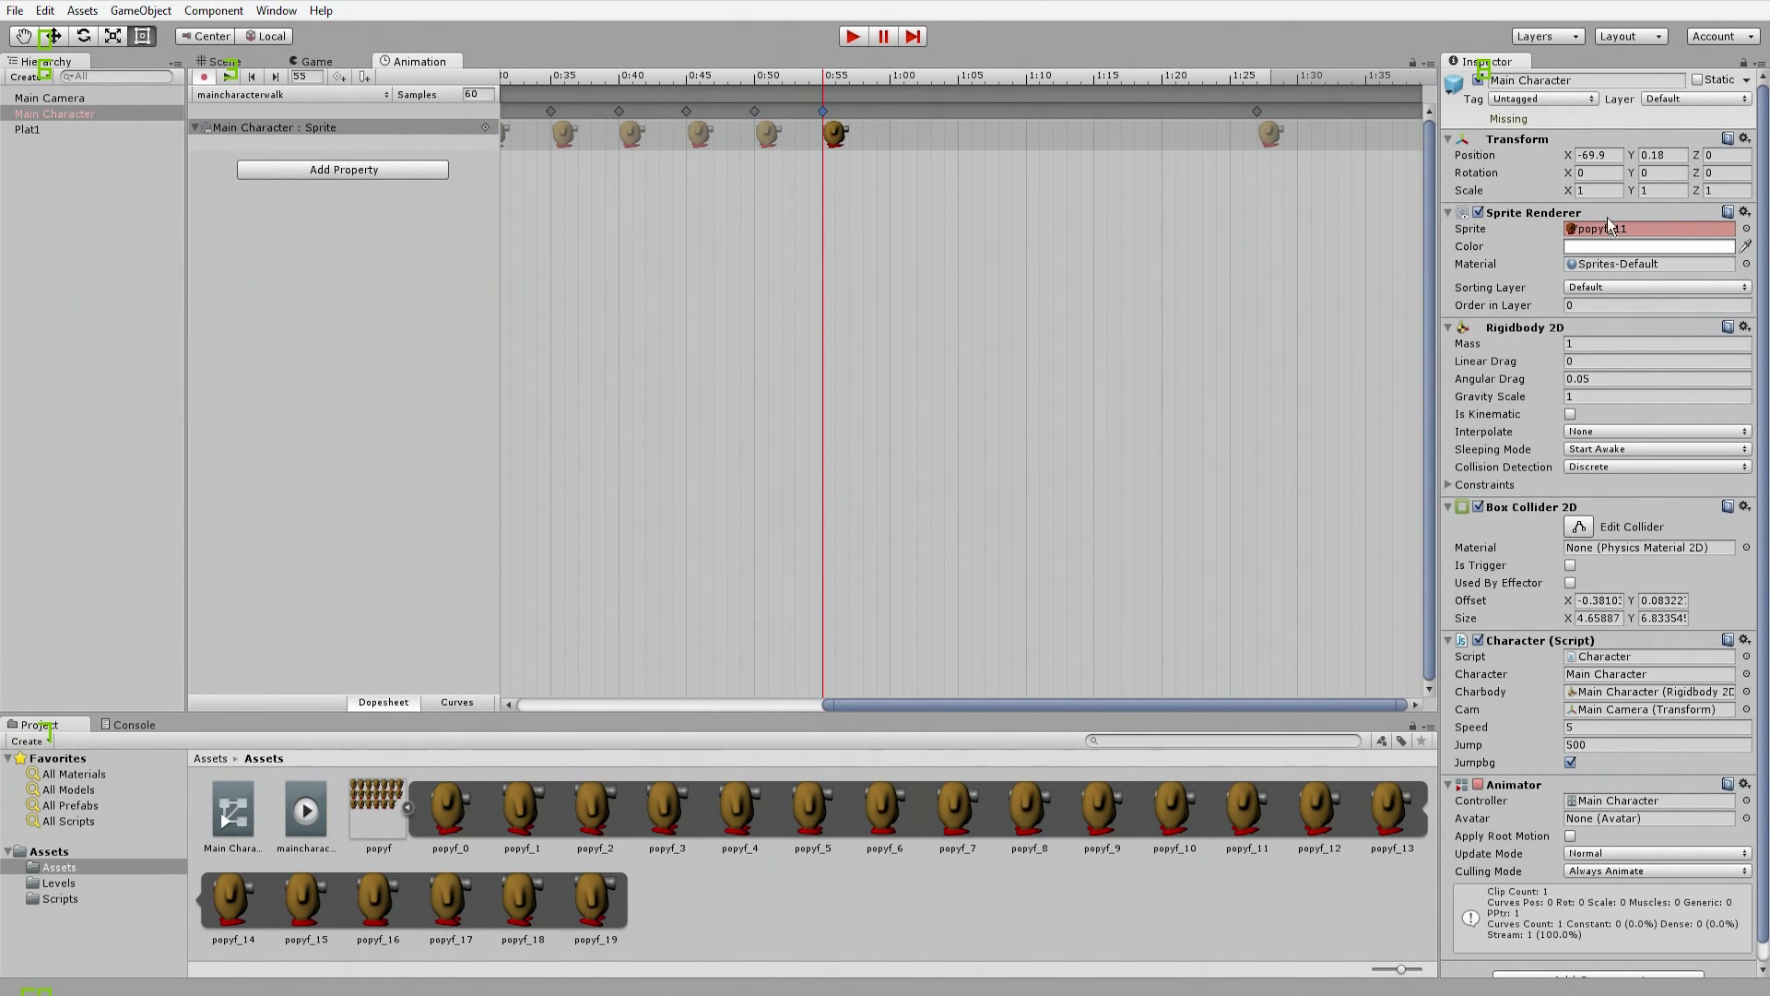
click(1745, 229)
double_click(119, 102)
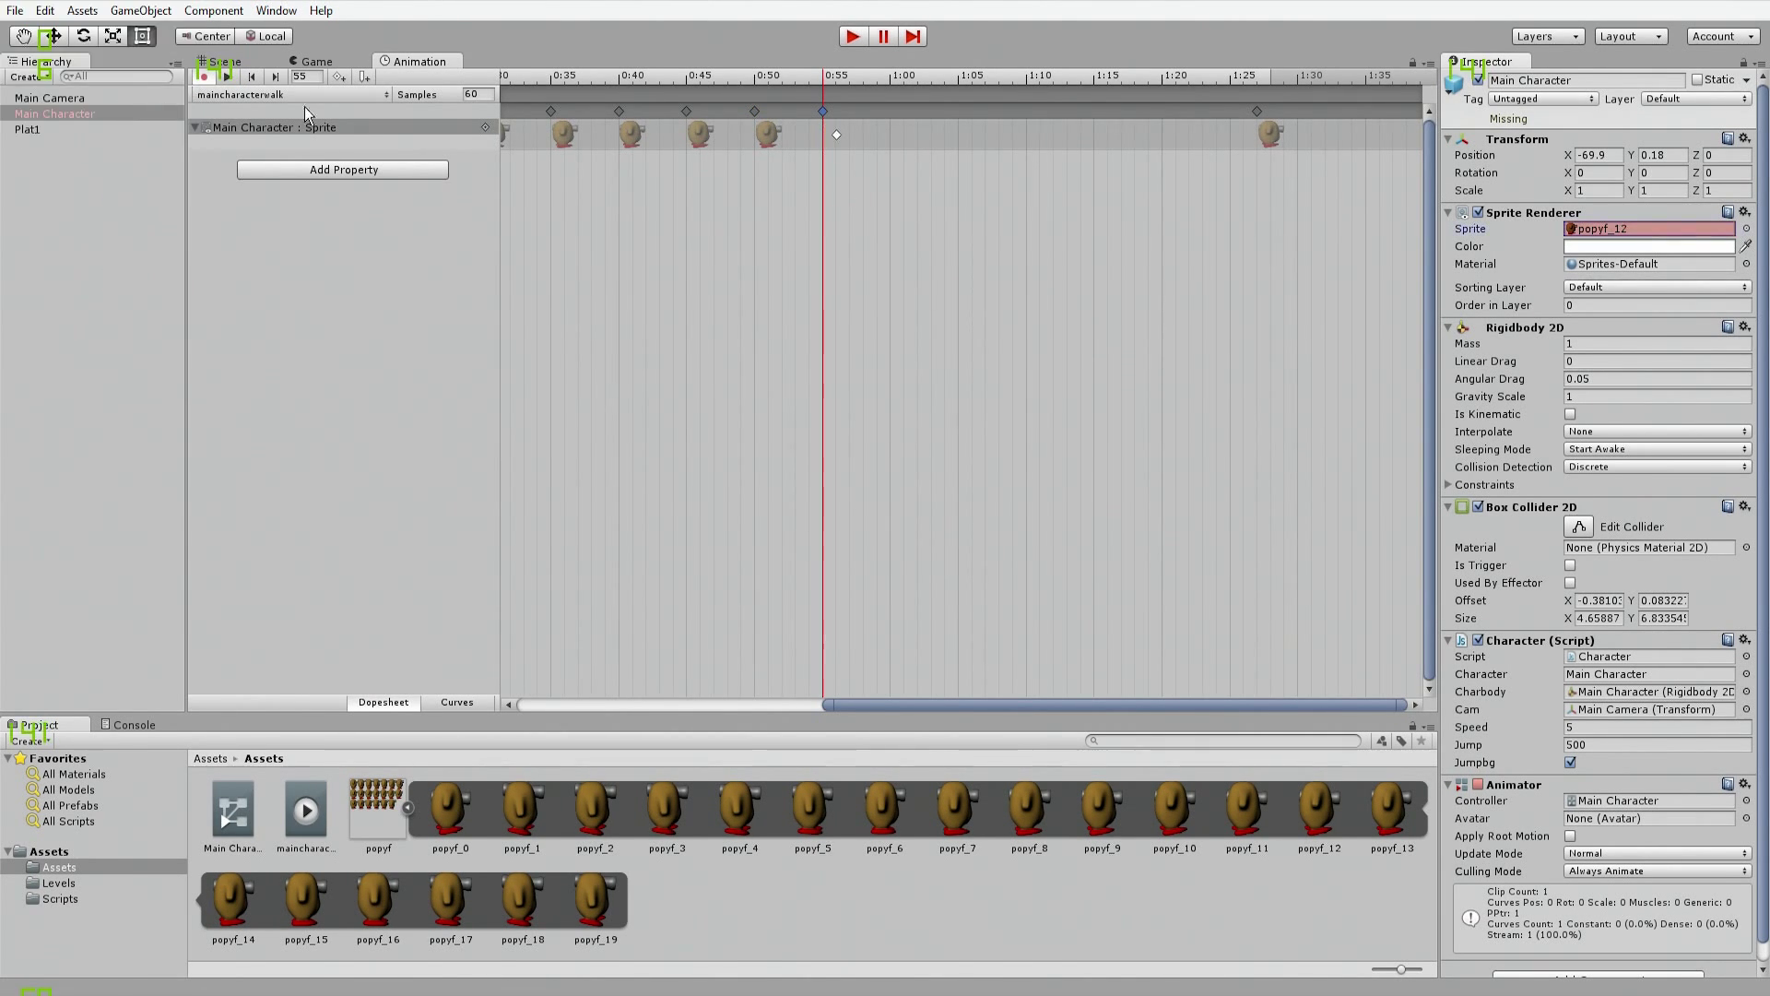
Step: Add a keyframe at frame 60 of the walk clip and set its sprite to popyf_13
click(889, 78)
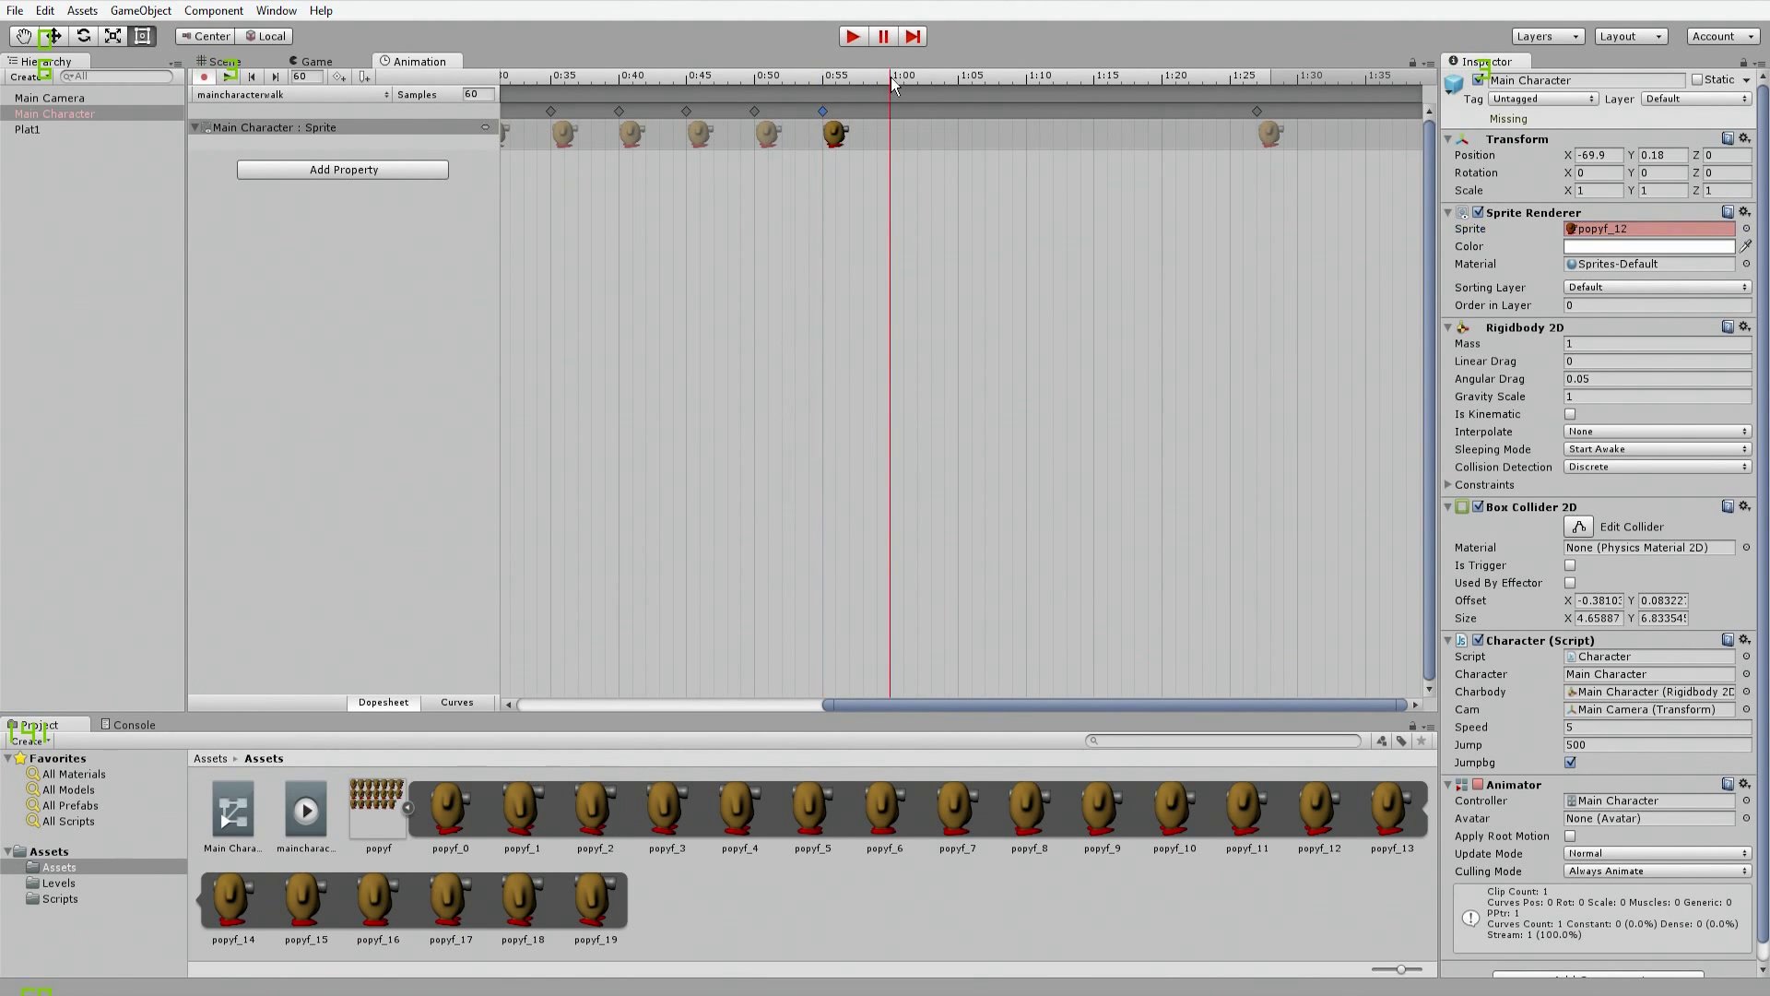
click(340, 76)
click(902, 136)
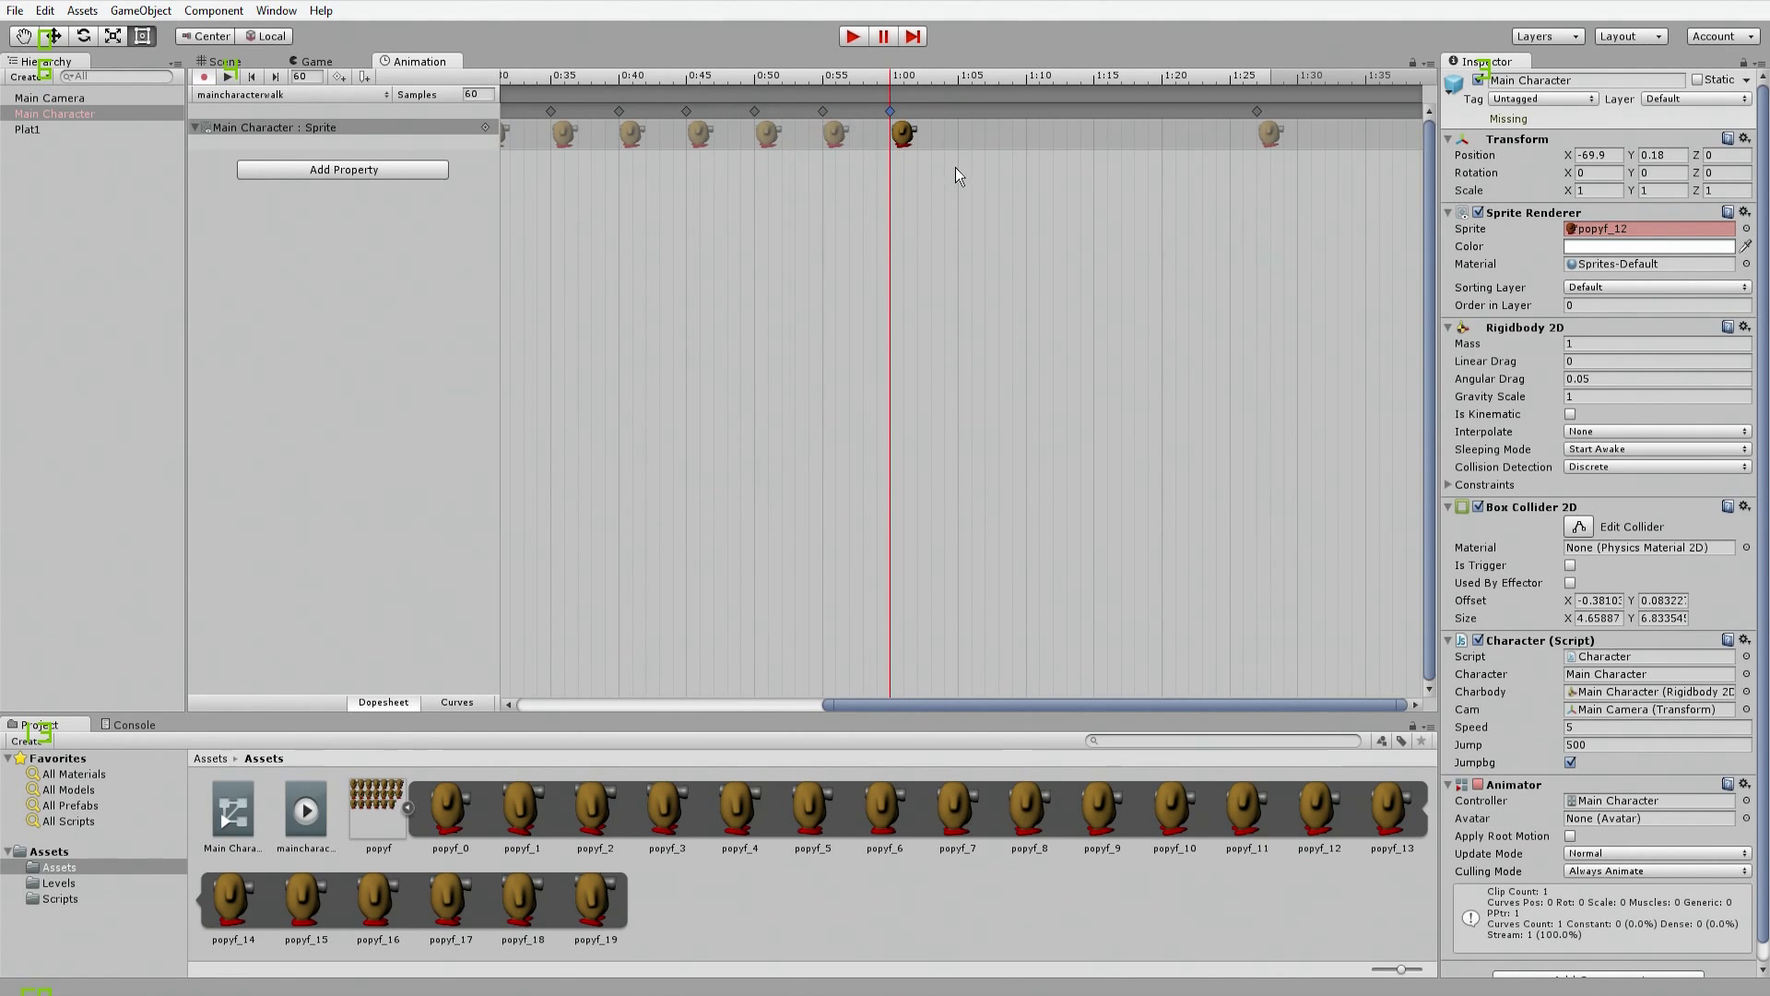
click(1745, 229)
click(55, 349)
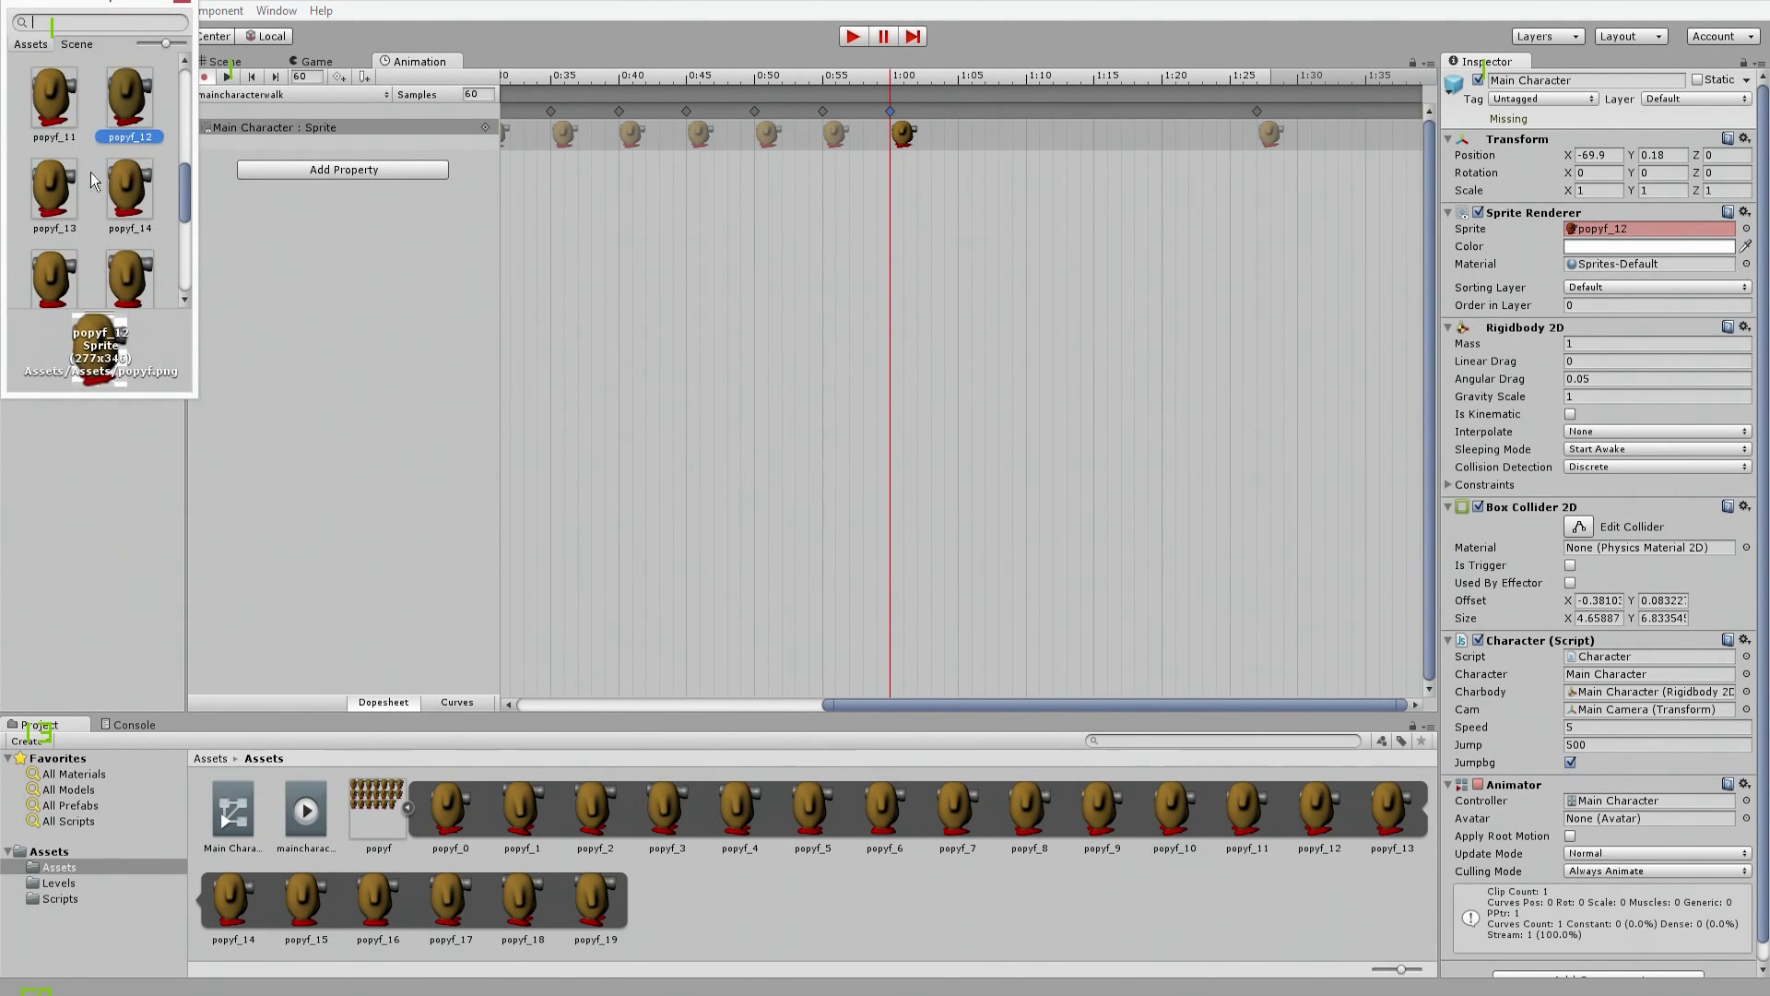
key(Return)
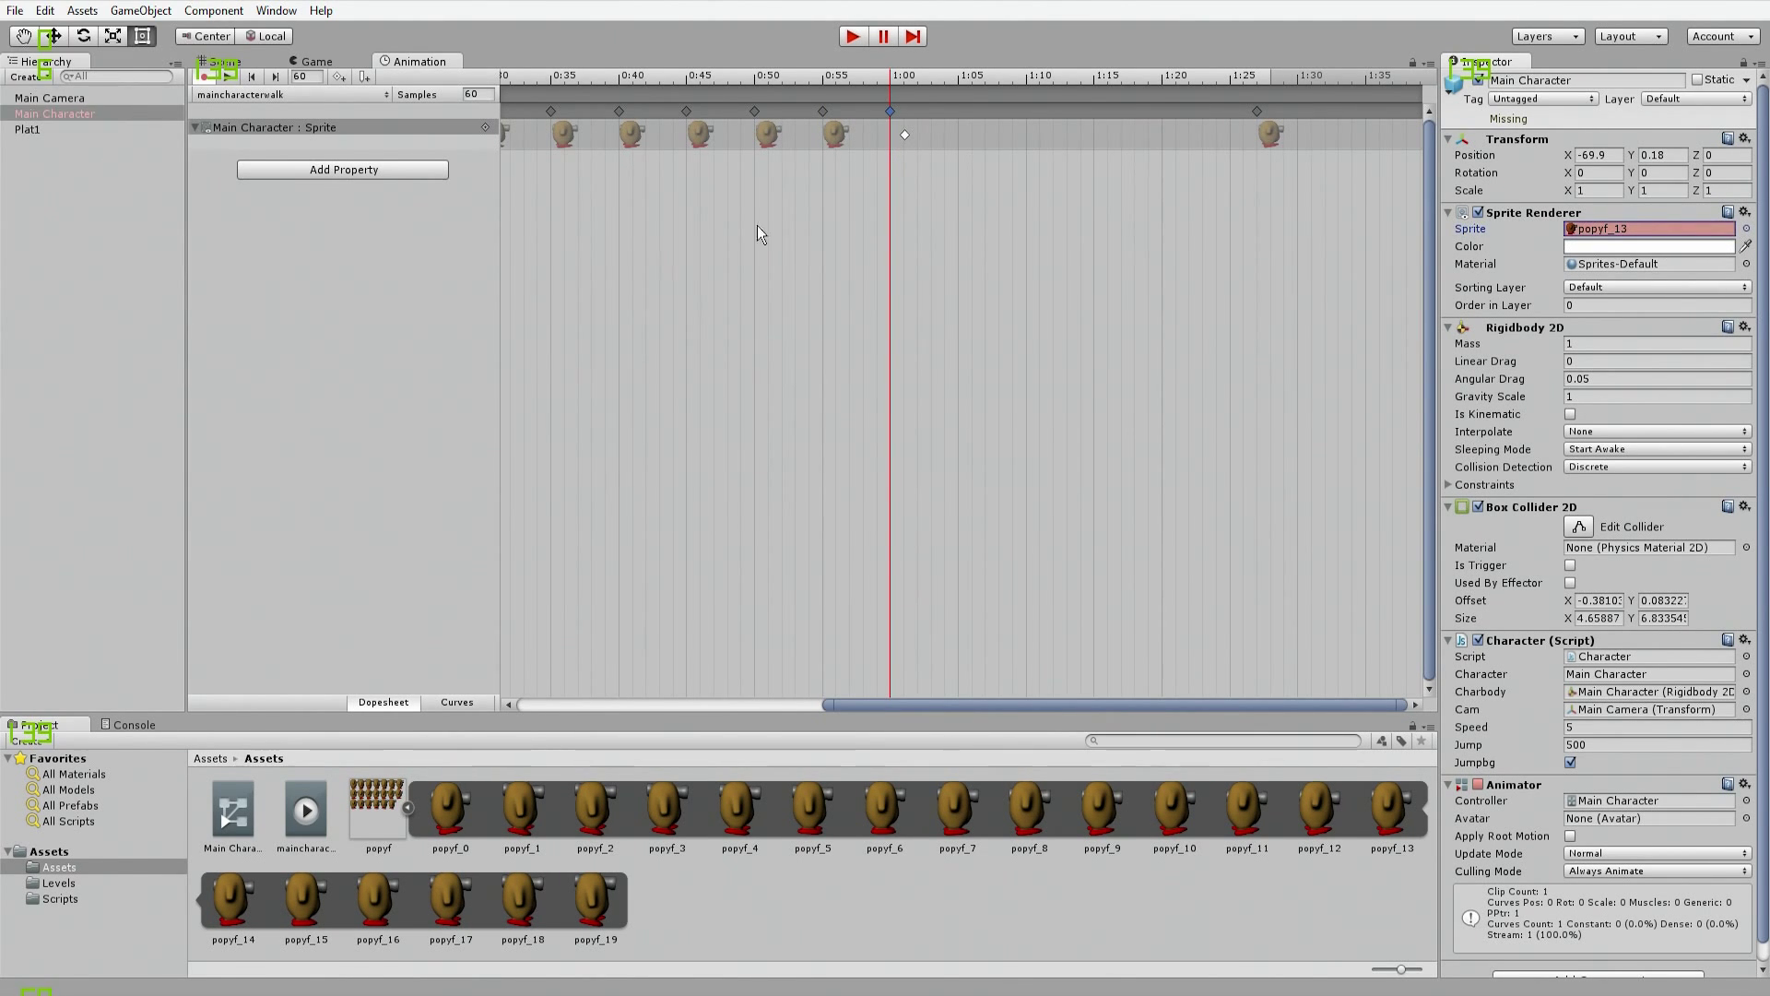
click(836, 133)
click(899, 136)
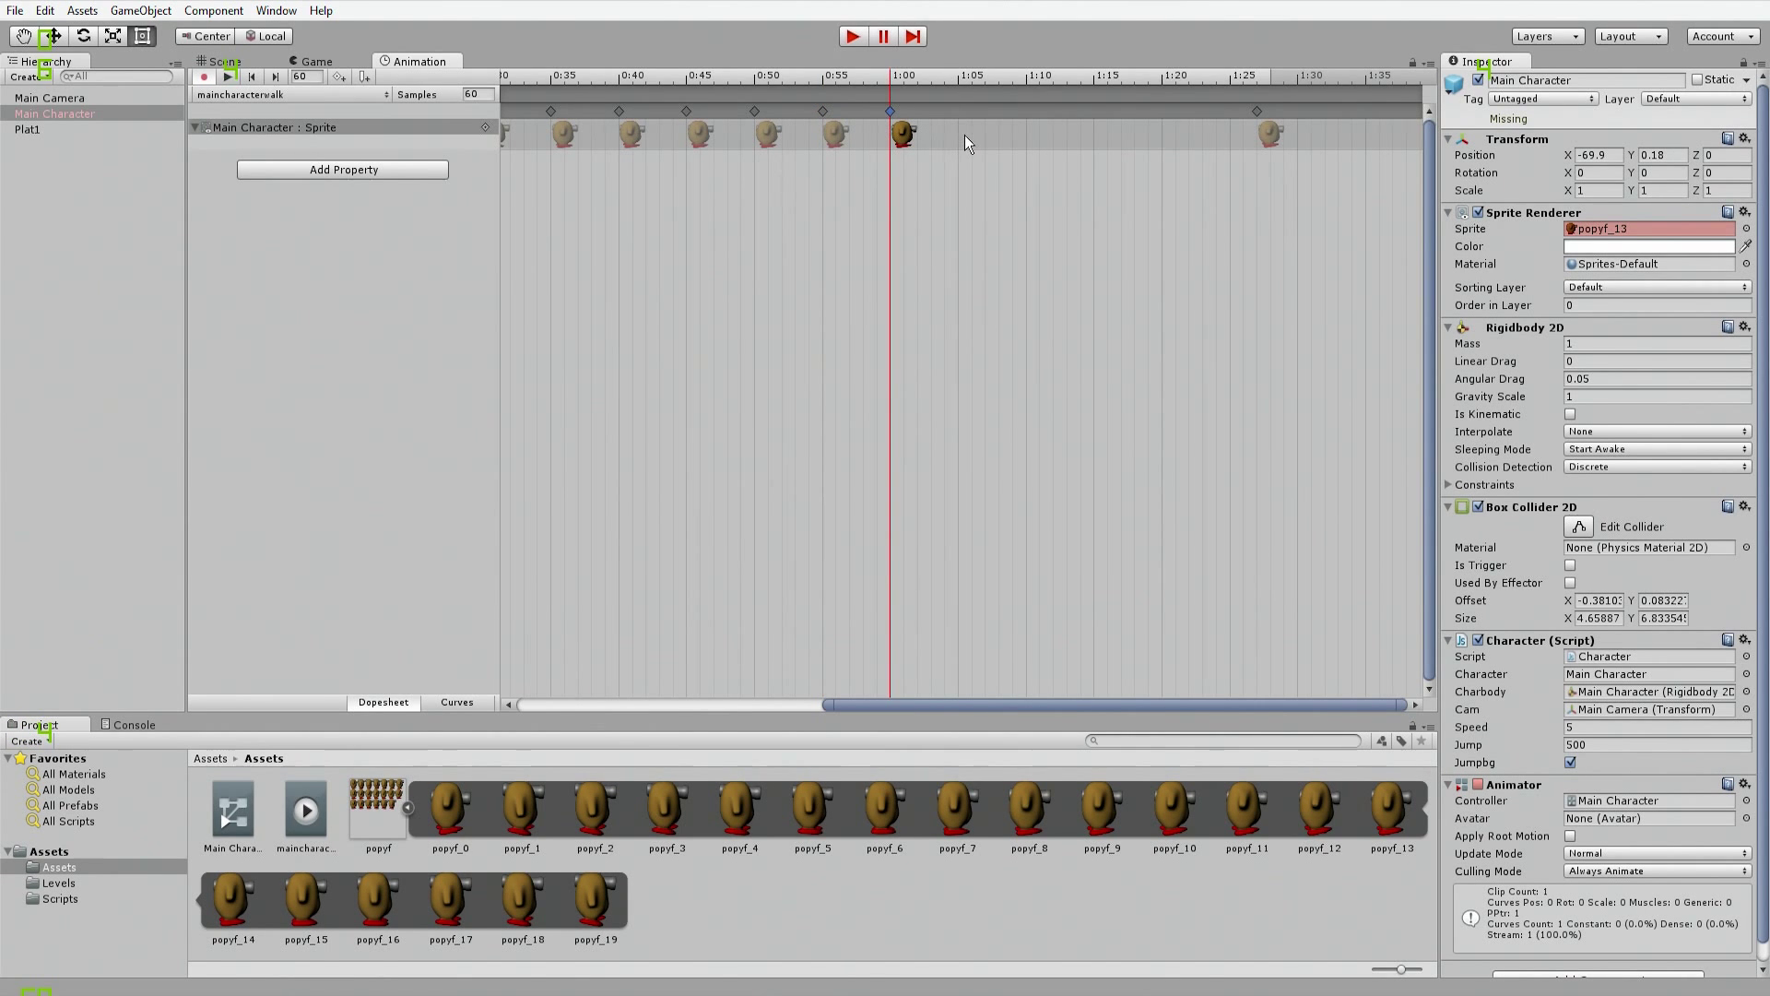
Step: Add a keyframe at frame 65 of the walk clip and set its sprite to popyf_14
click(957, 76)
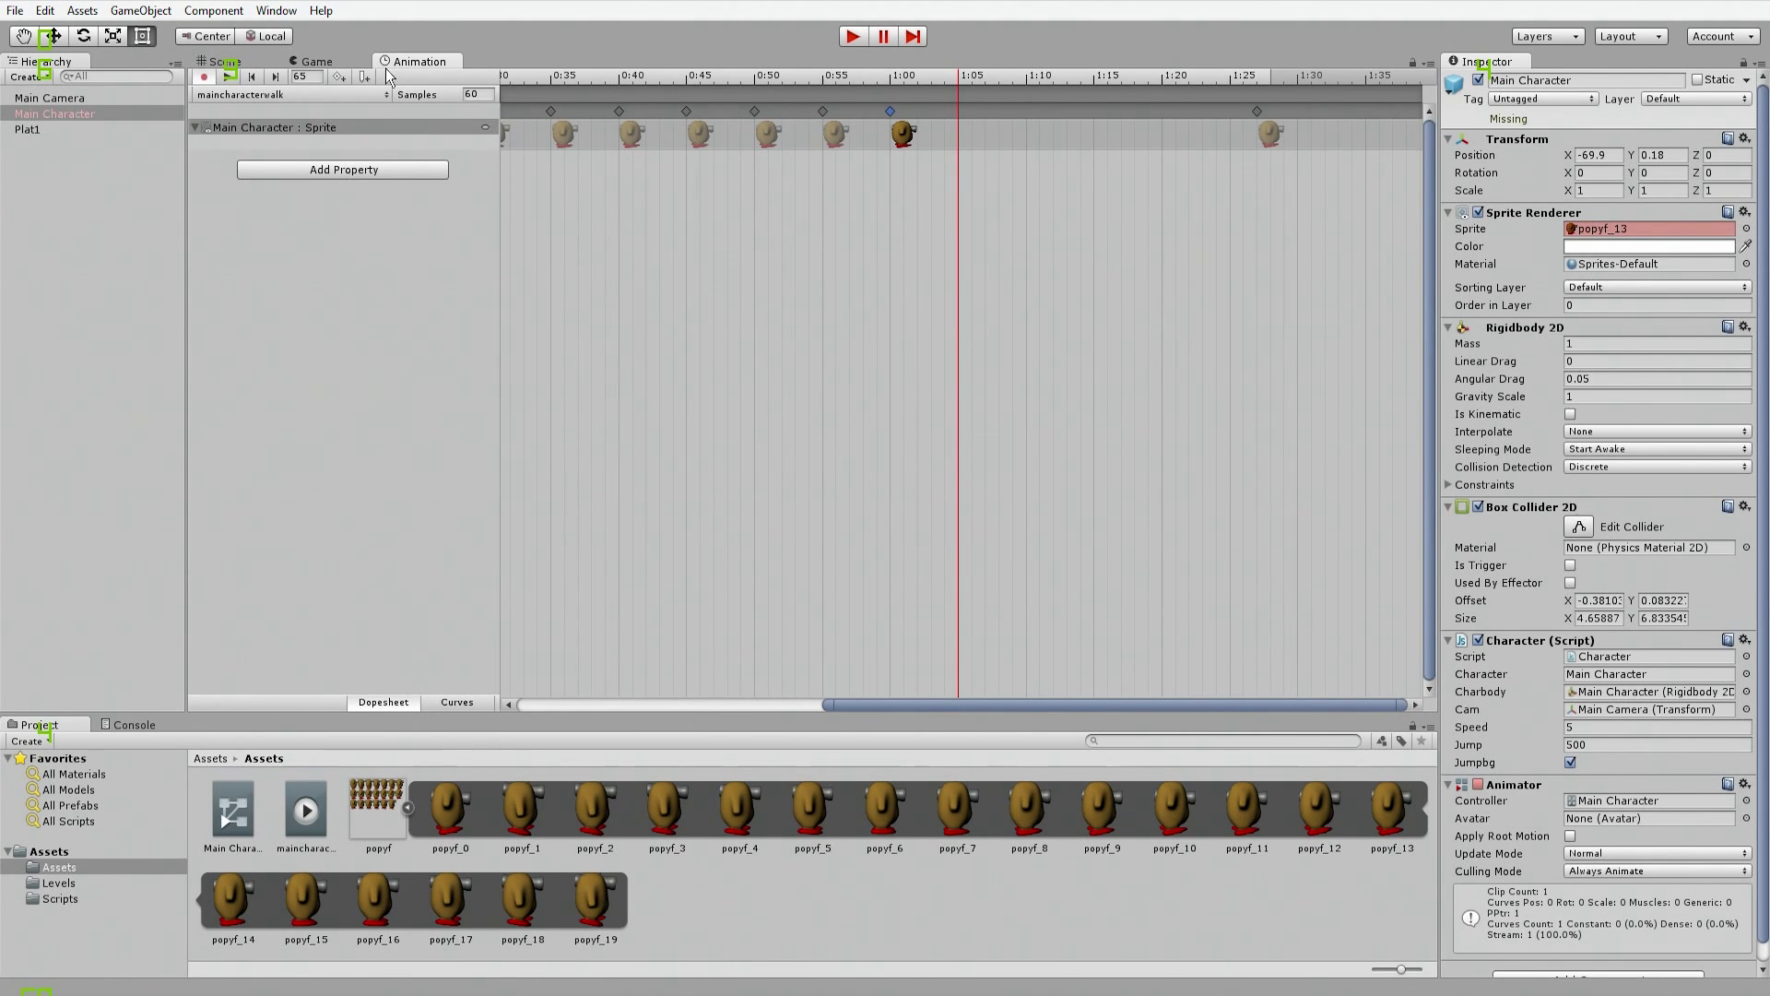
click(835, 136)
click(909, 138)
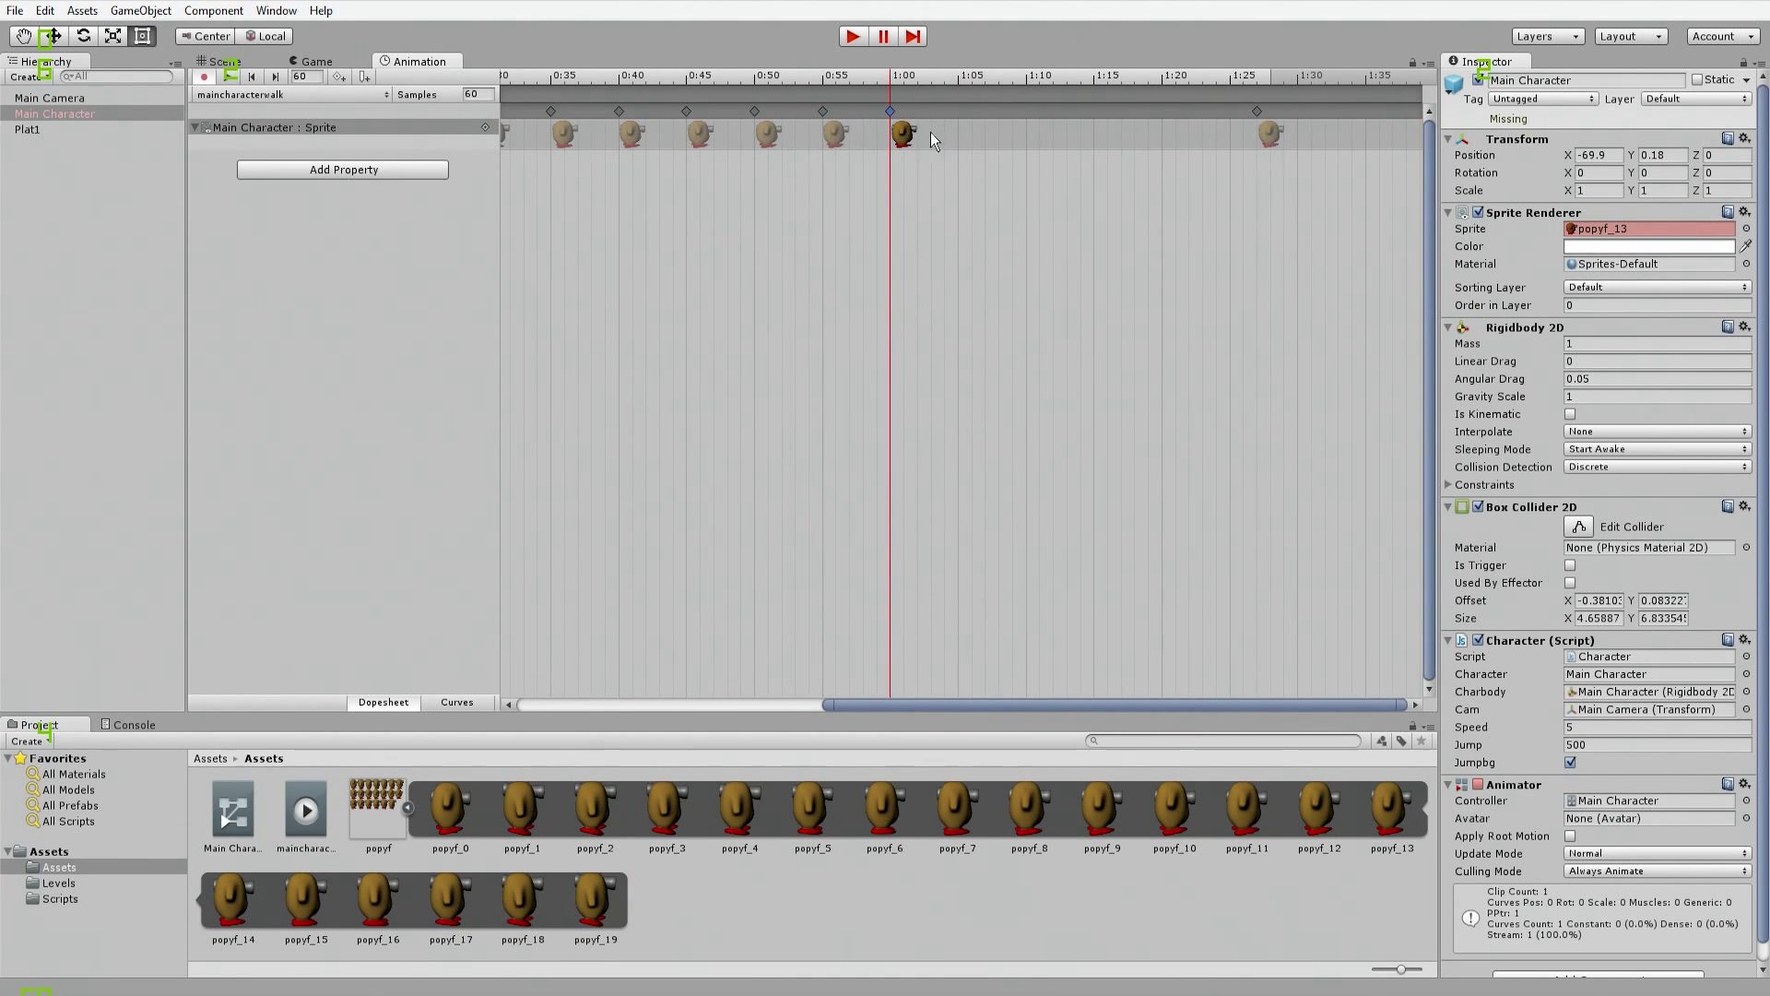
click(959, 81)
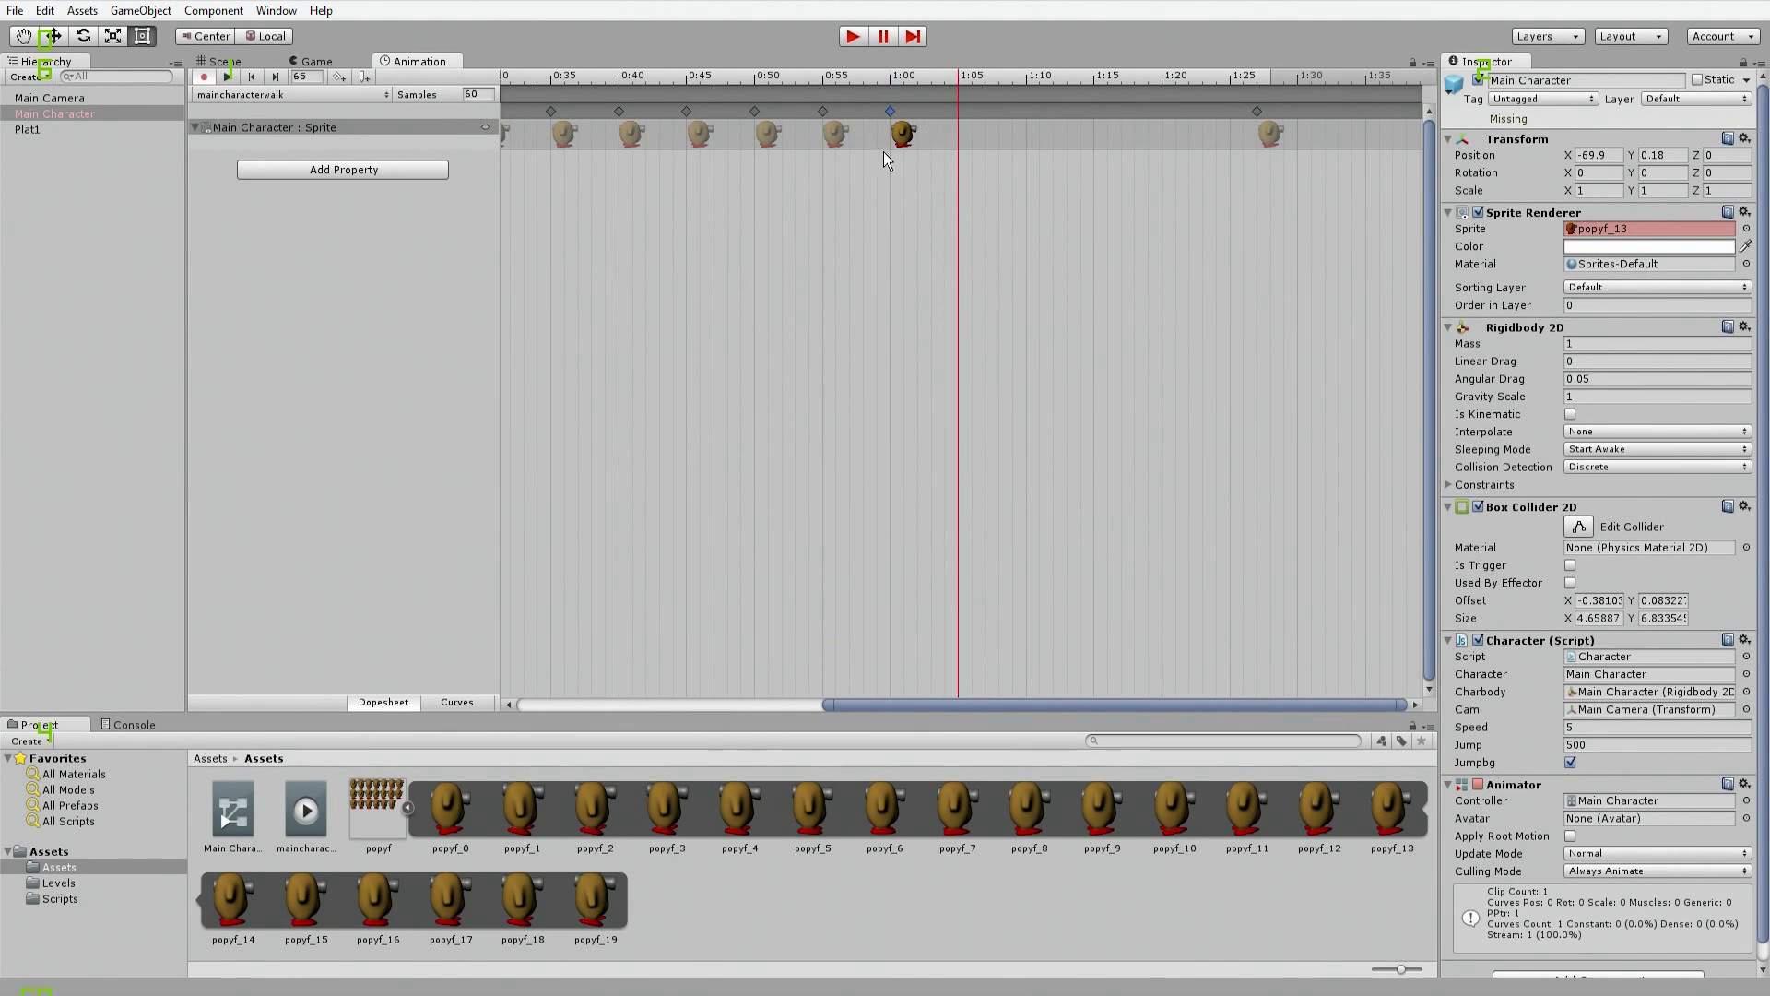
click(339, 76)
click(978, 134)
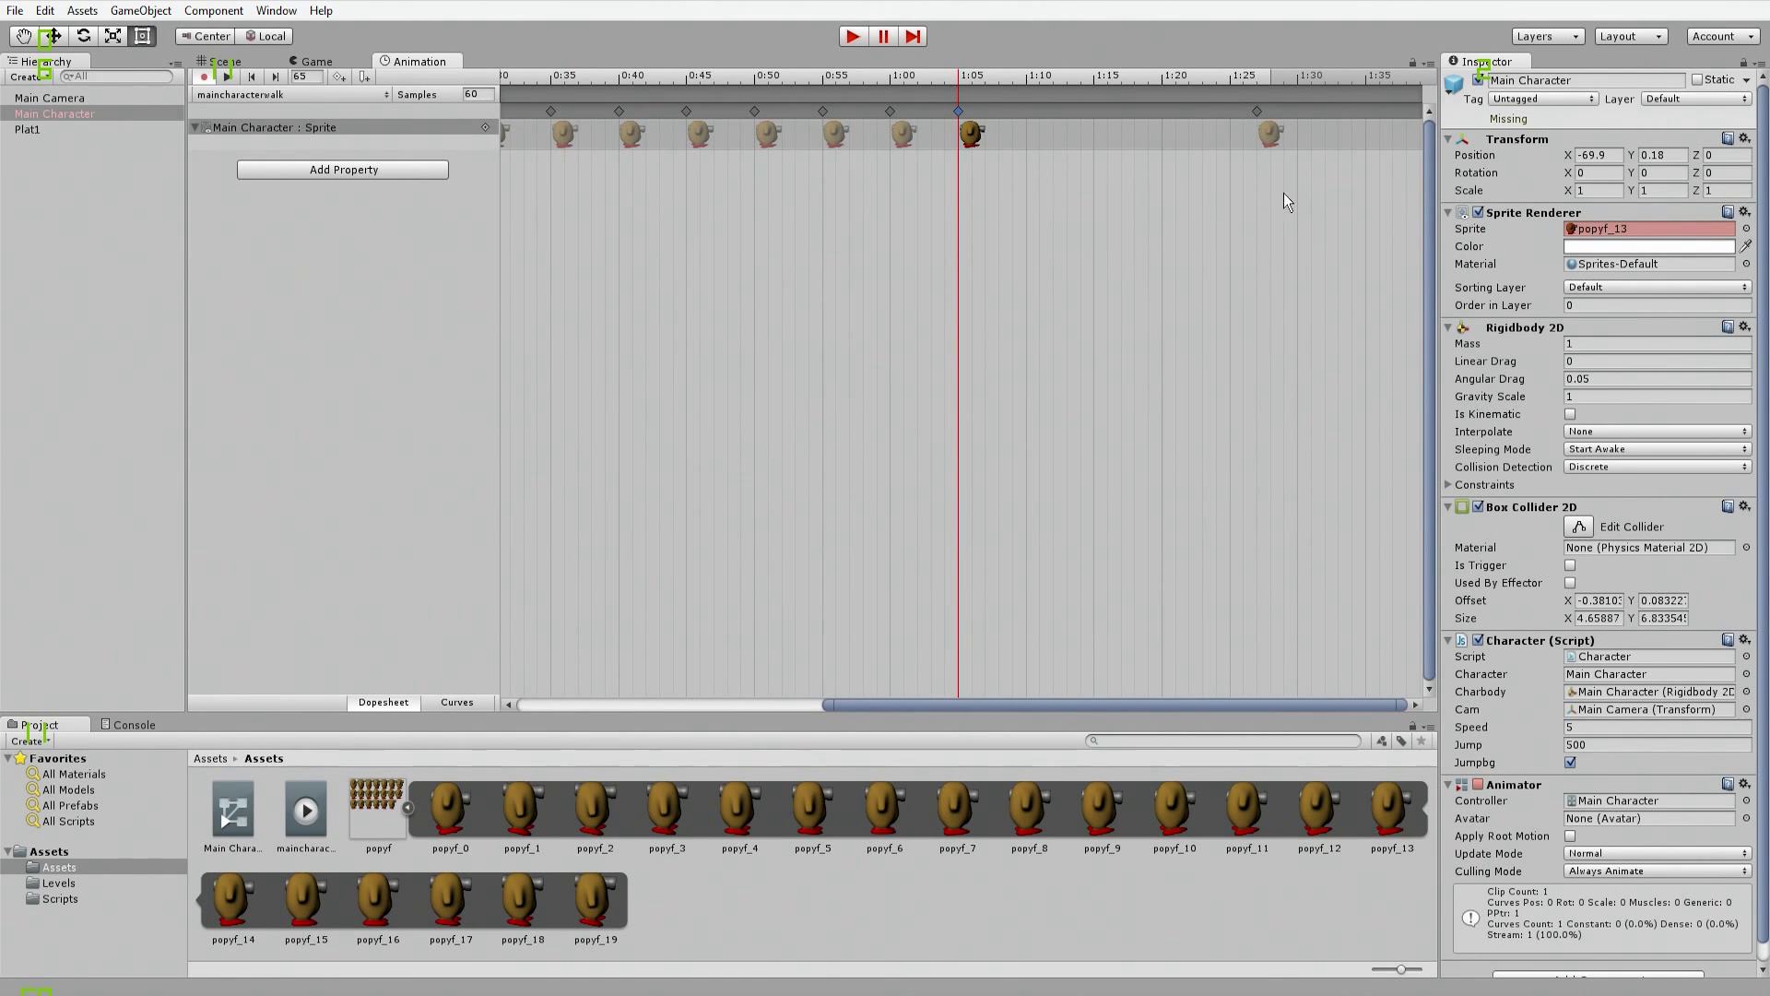
click(1745, 229)
double_click(141, 108)
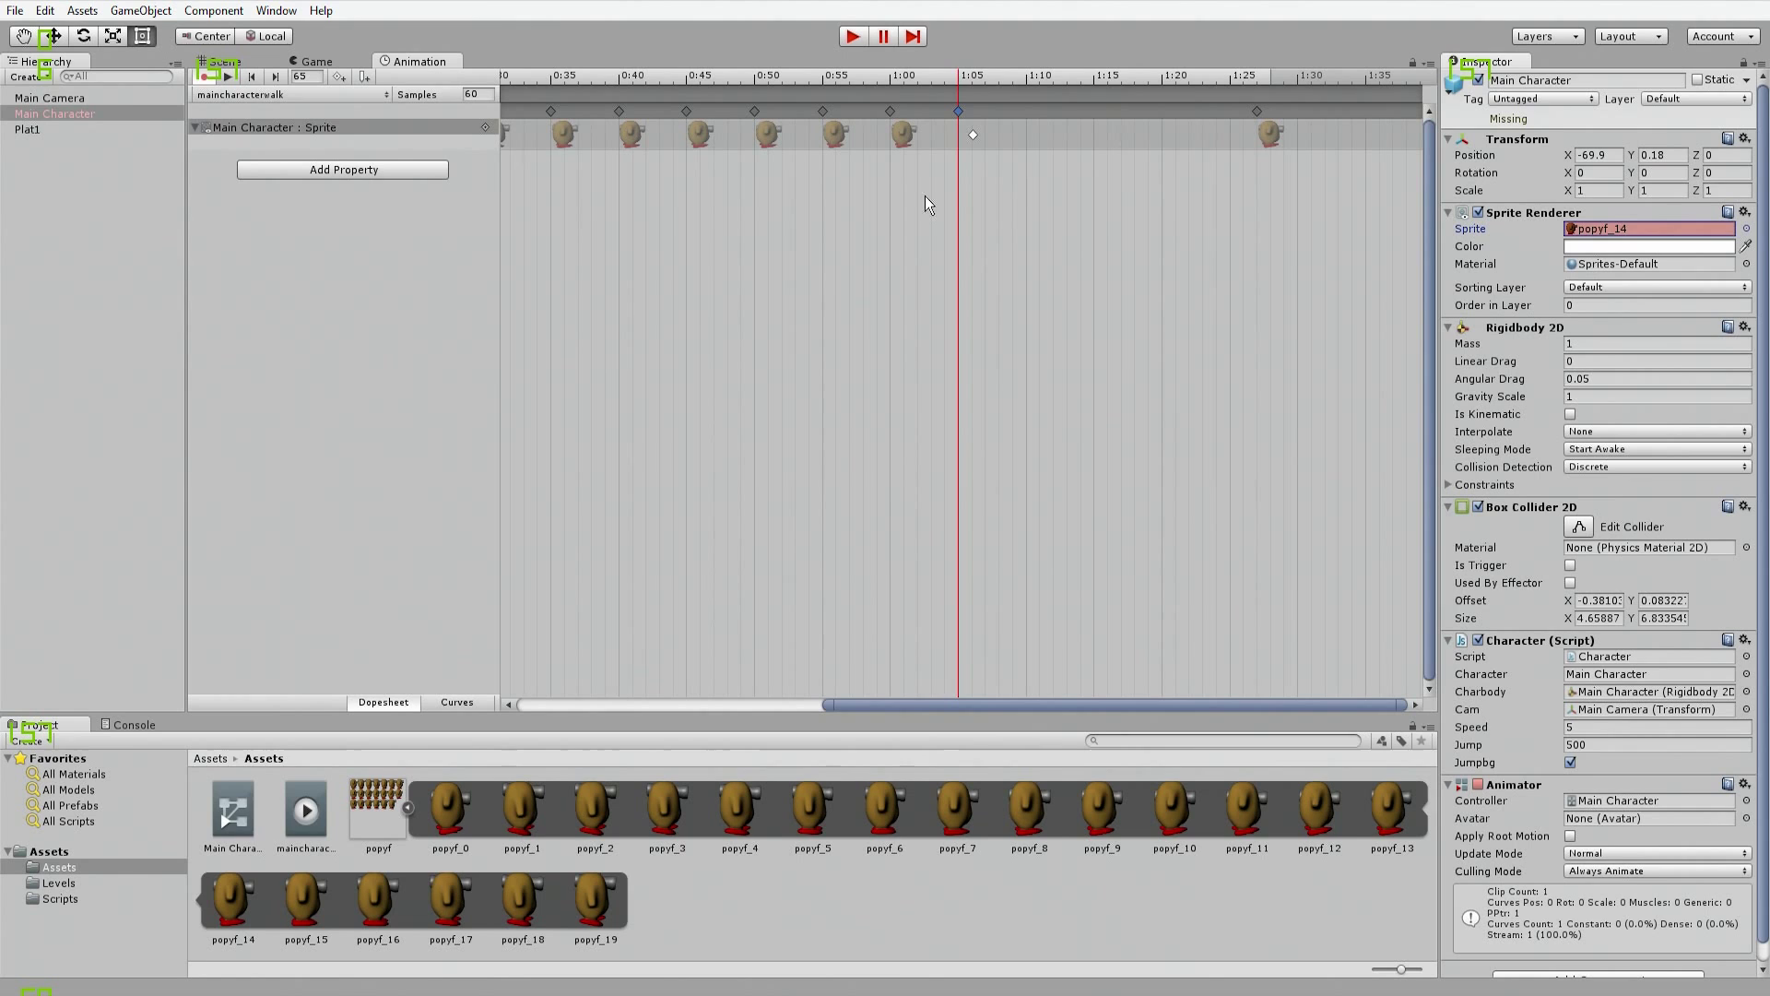
Step: Add a keyframe at frame 70 of the walk clip and set its sprite to popyf_15
click(1030, 80)
click(341, 80)
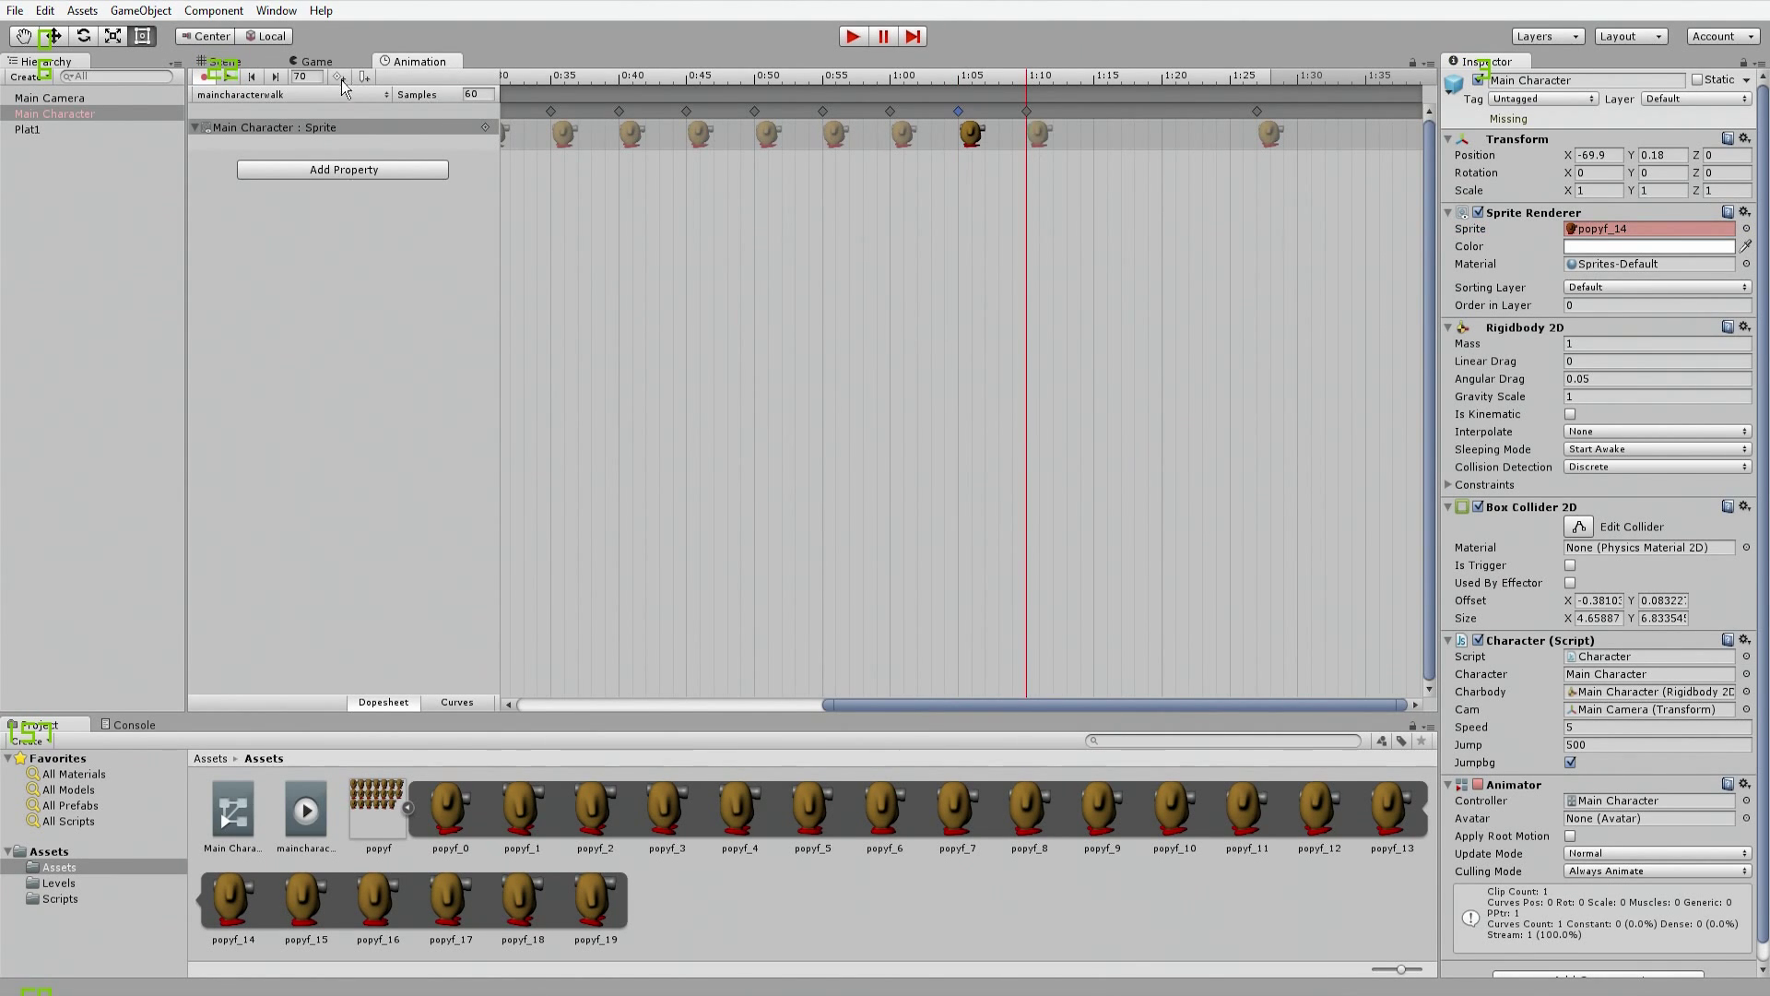
click(1039, 133)
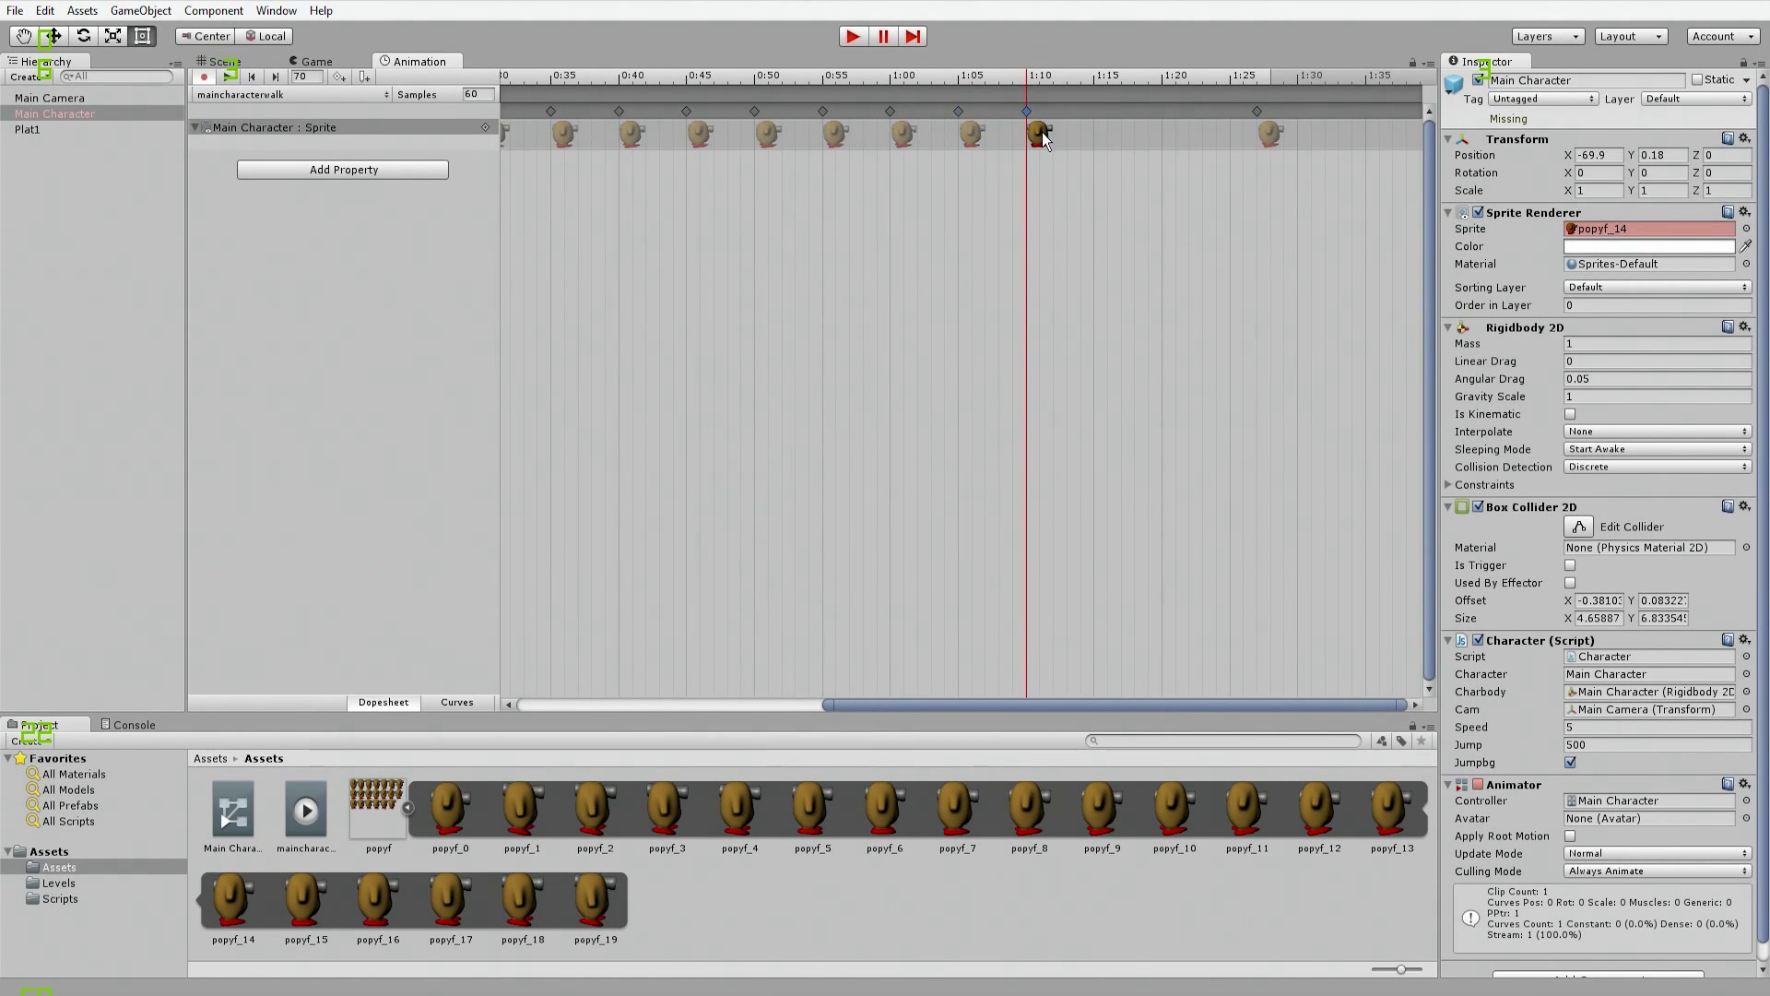
click(1747, 228)
double_click(65, 195)
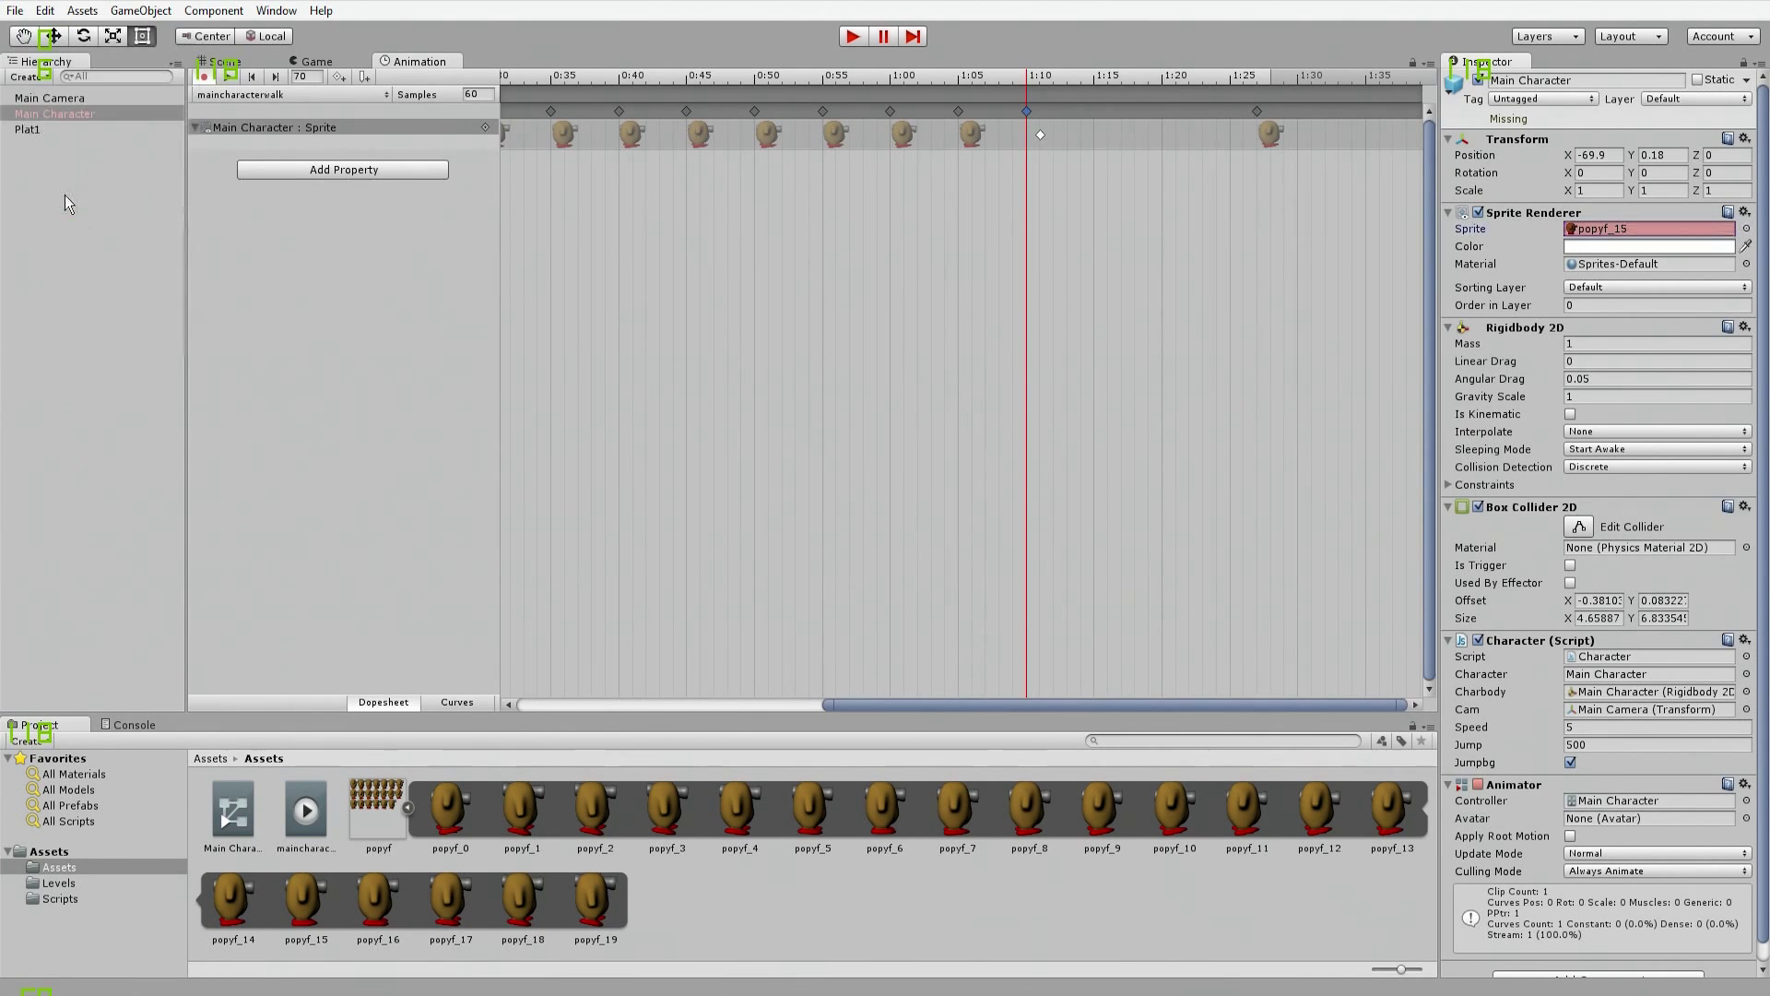
Step: Add a keyframe at frame 75 of the walk clip and set its sprite to popyf_16
click(1095, 77)
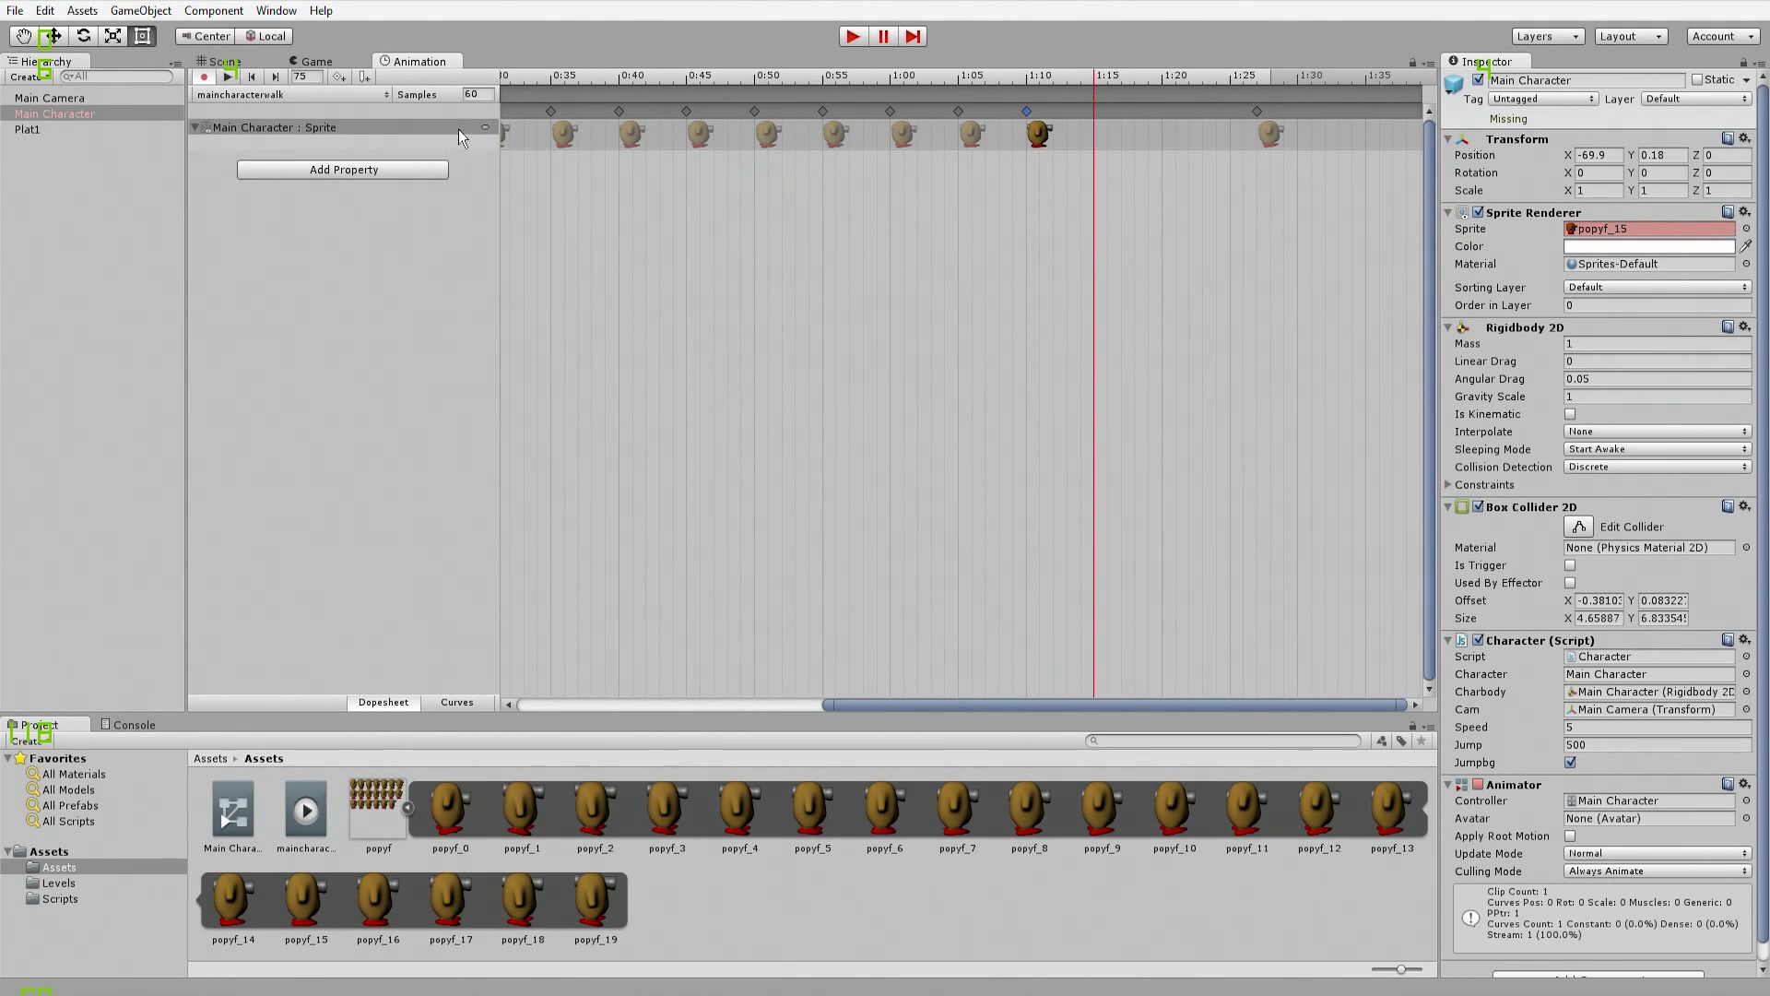
click(340, 78)
click(1102, 136)
click(1745, 228)
double_click(120, 113)
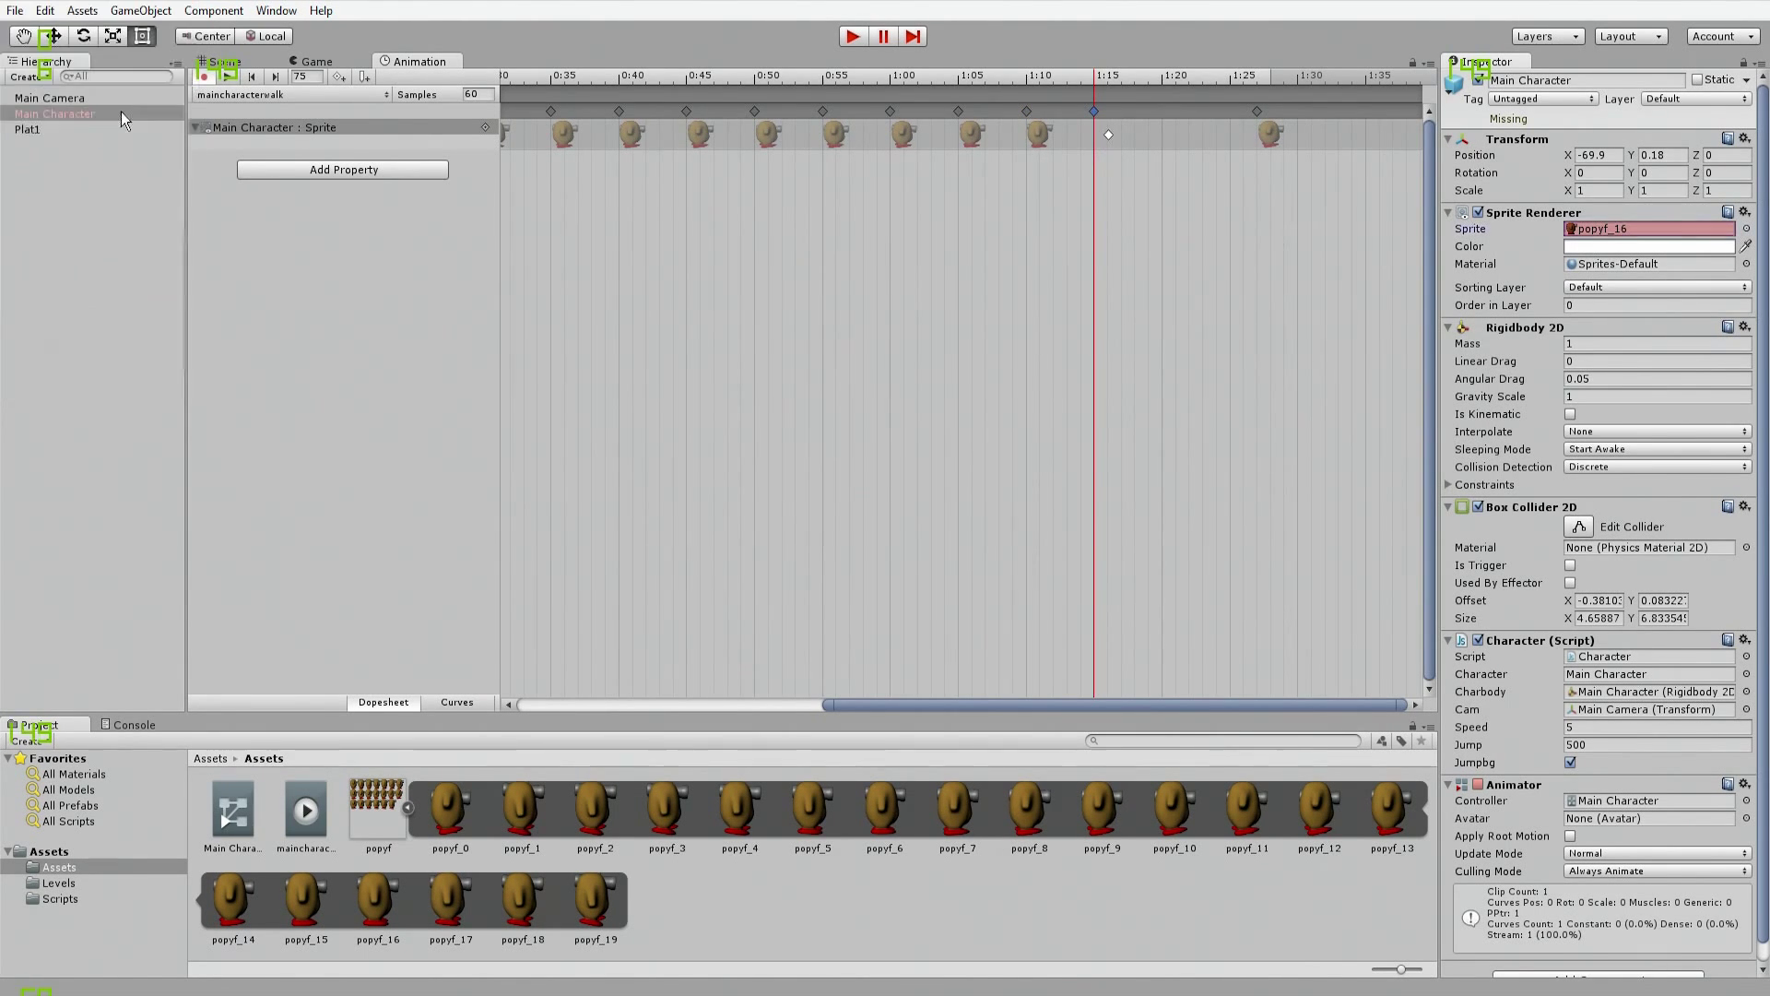
Step: Add a keyframe at frame 80 of the walk clip and set its sprite to popyf_17
scroll(1025, 479, down, 4)
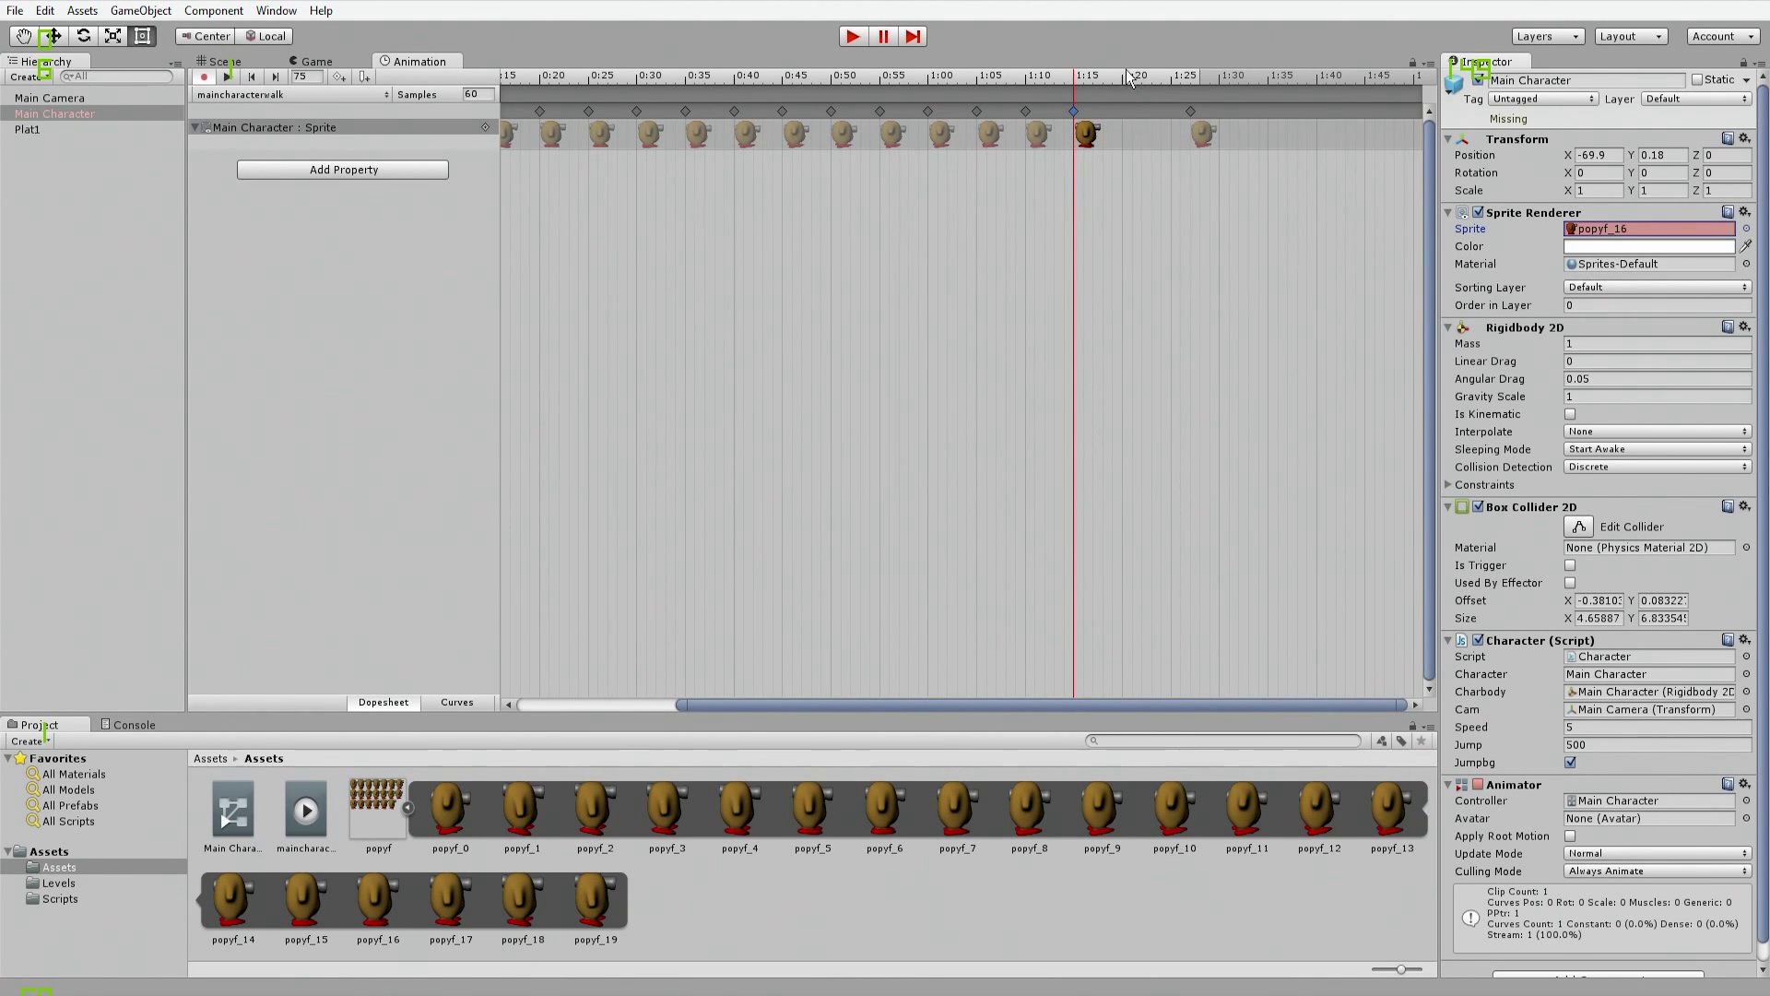
drag(1123, 73, 1120, 92)
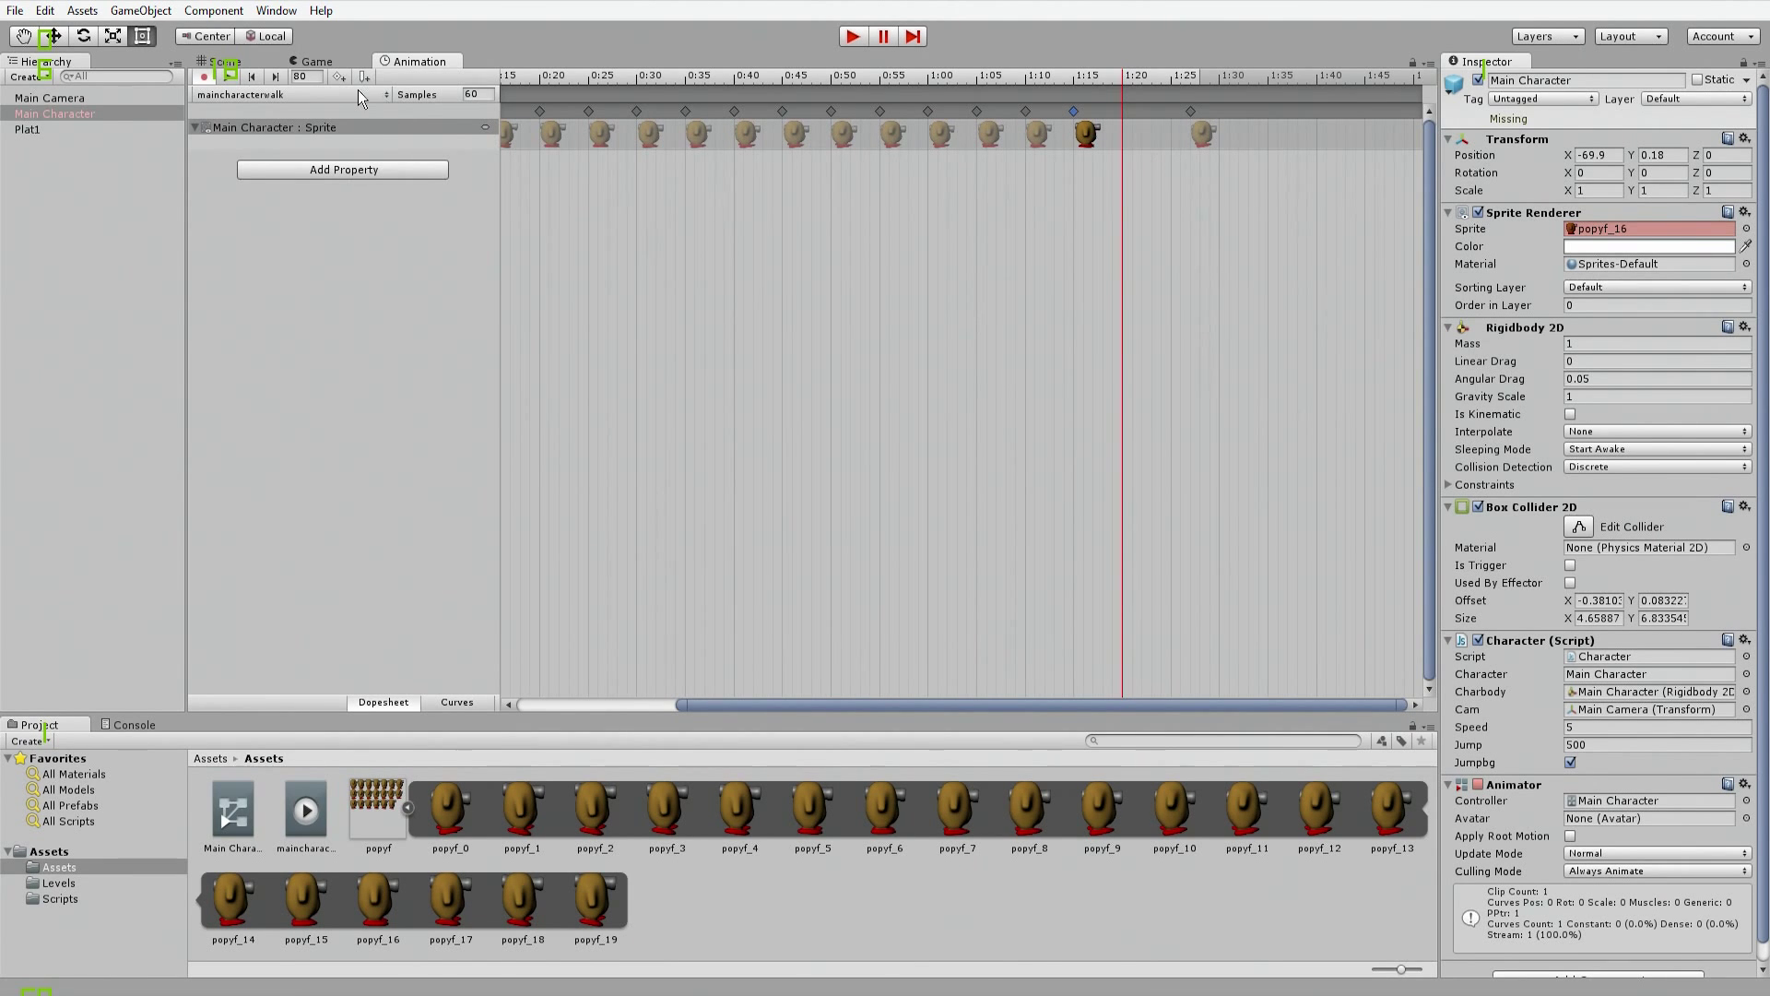
click(1073, 131)
click(1123, 74)
click(340, 80)
click(1746, 229)
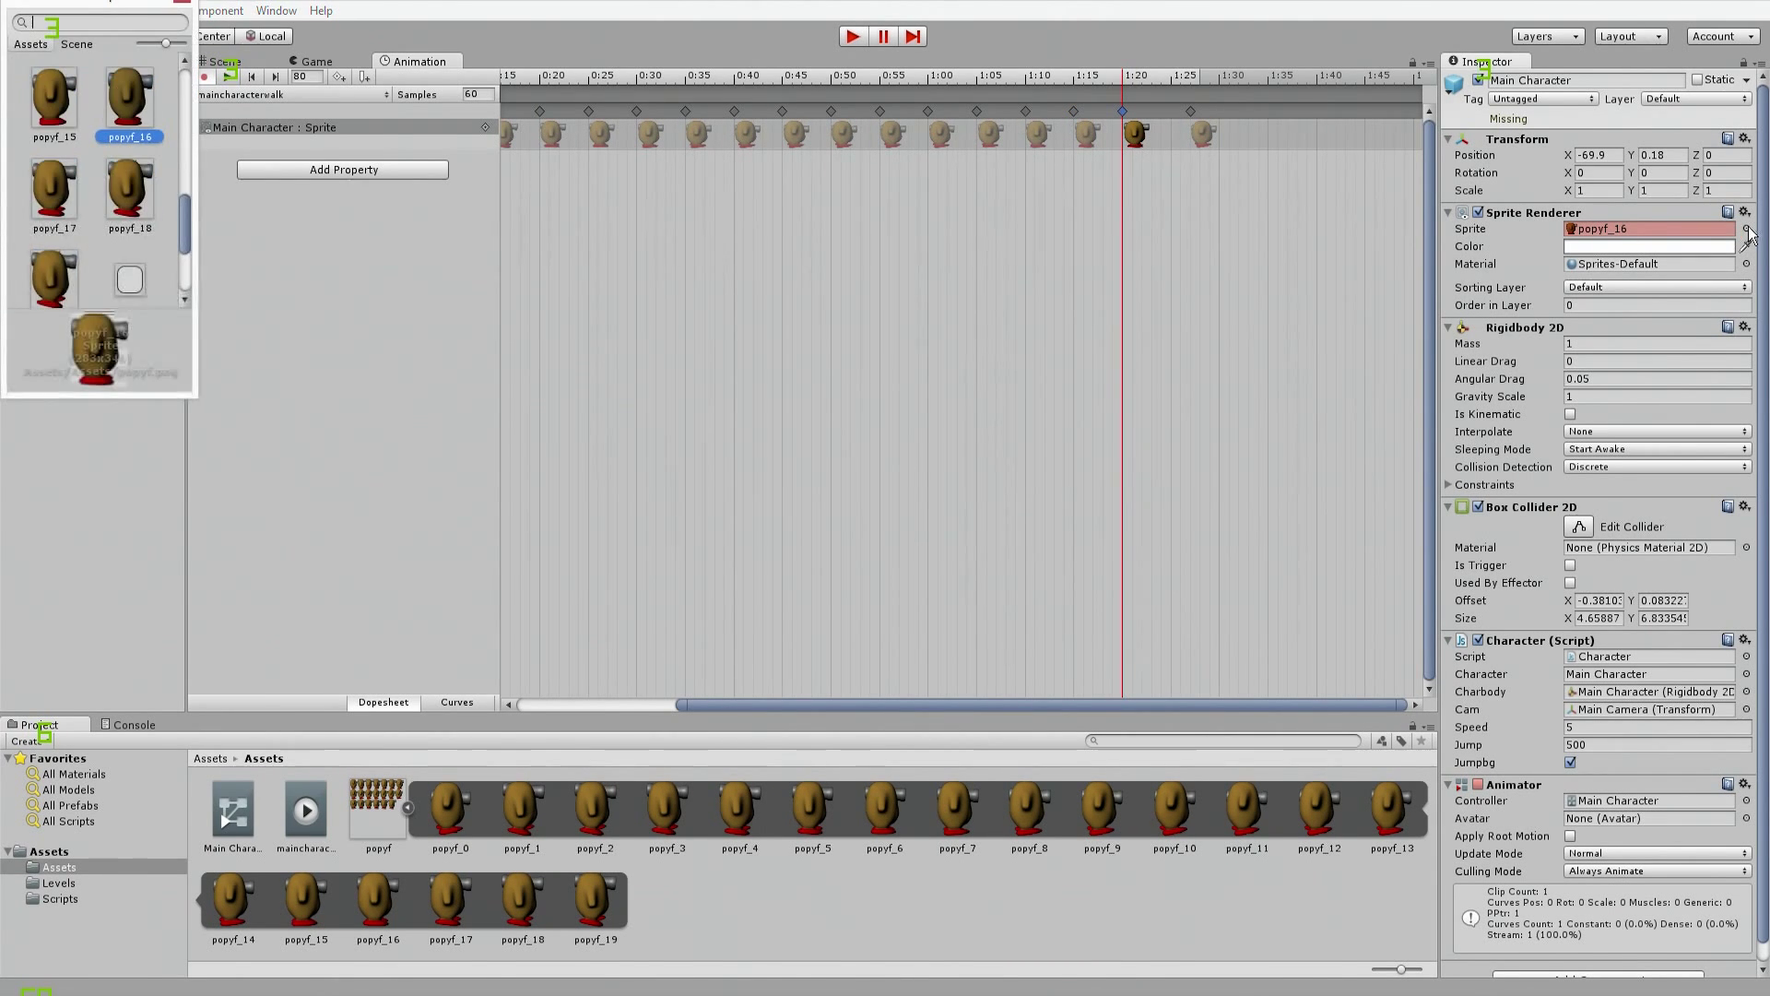
double_click(64, 187)
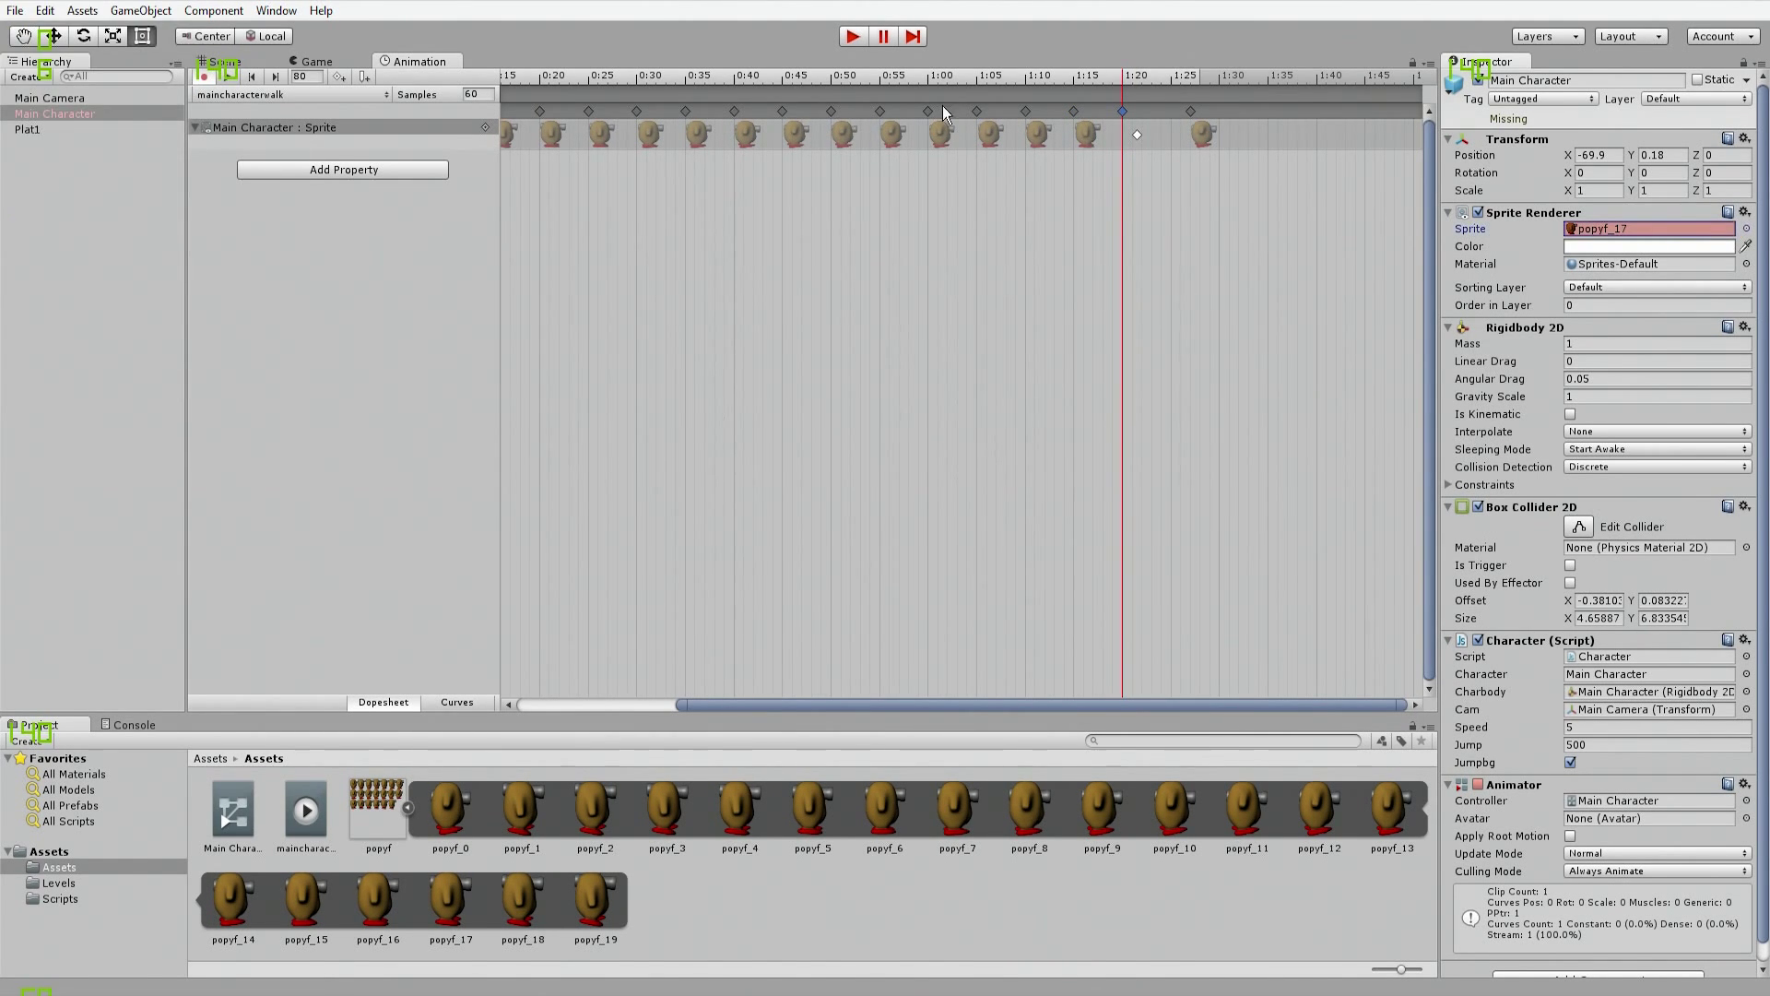
Step: Add a keyframe at frame 85 of the walk clip and set its sprite to popyf_18
click(1170, 83)
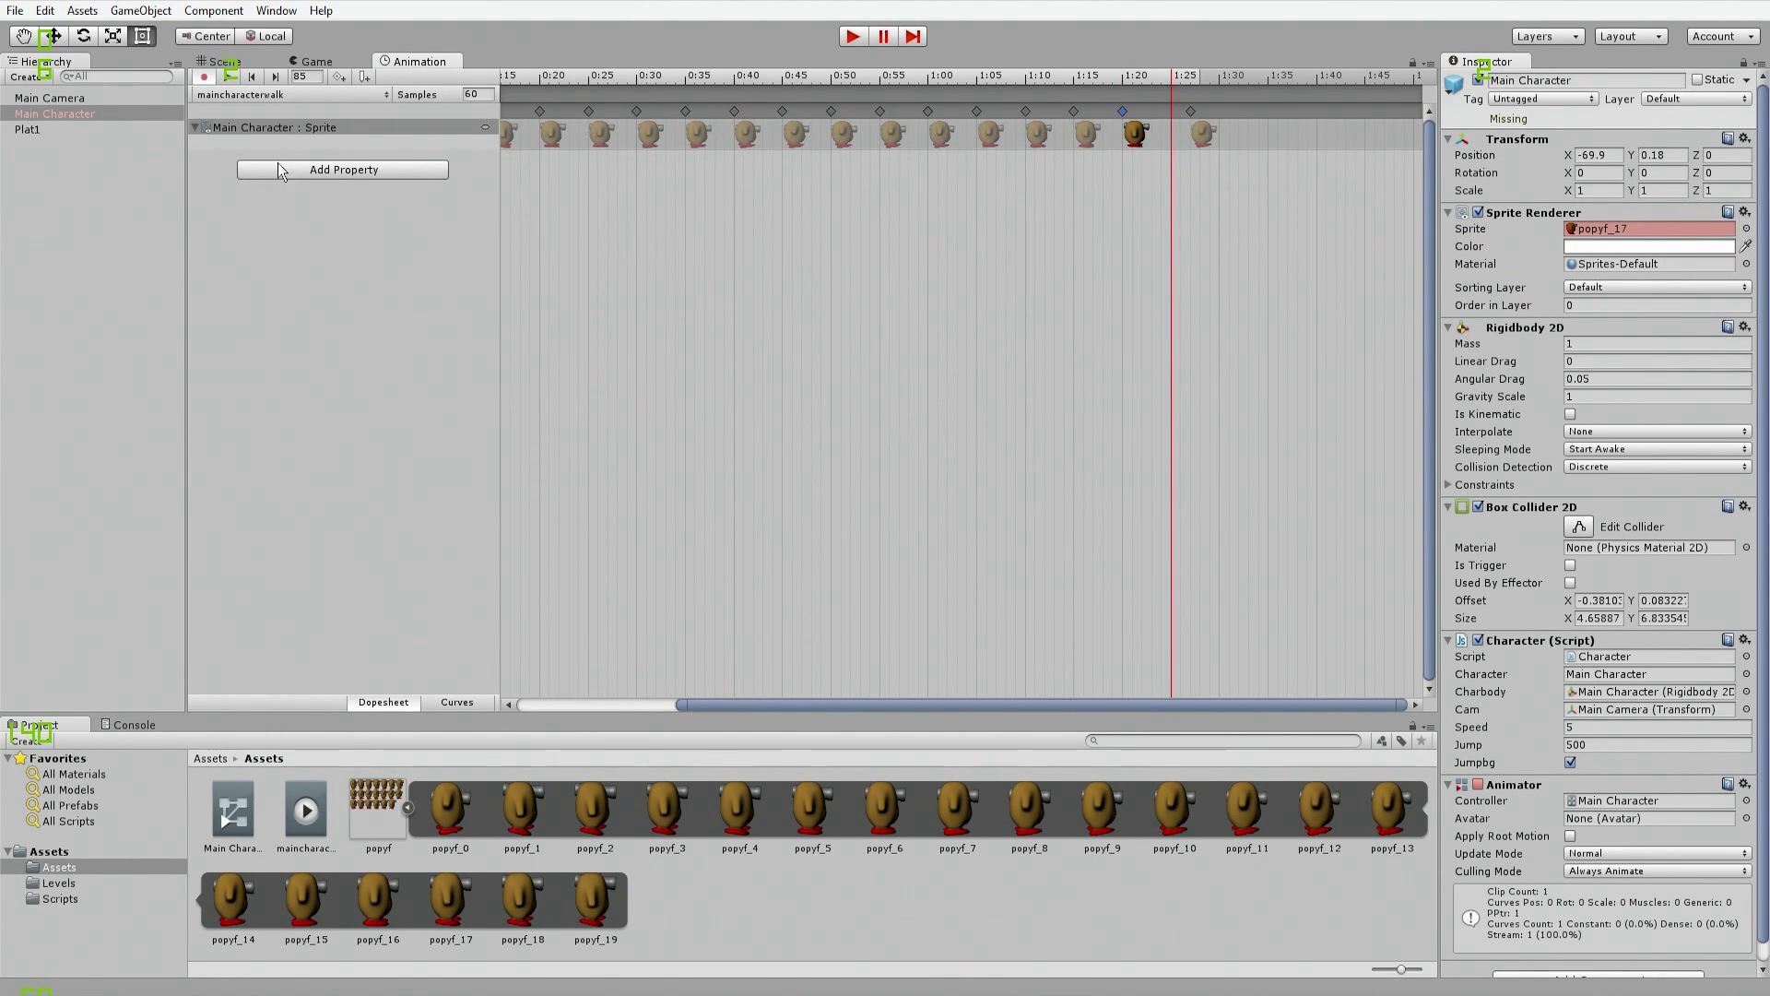
click(343, 80)
click(1746, 228)
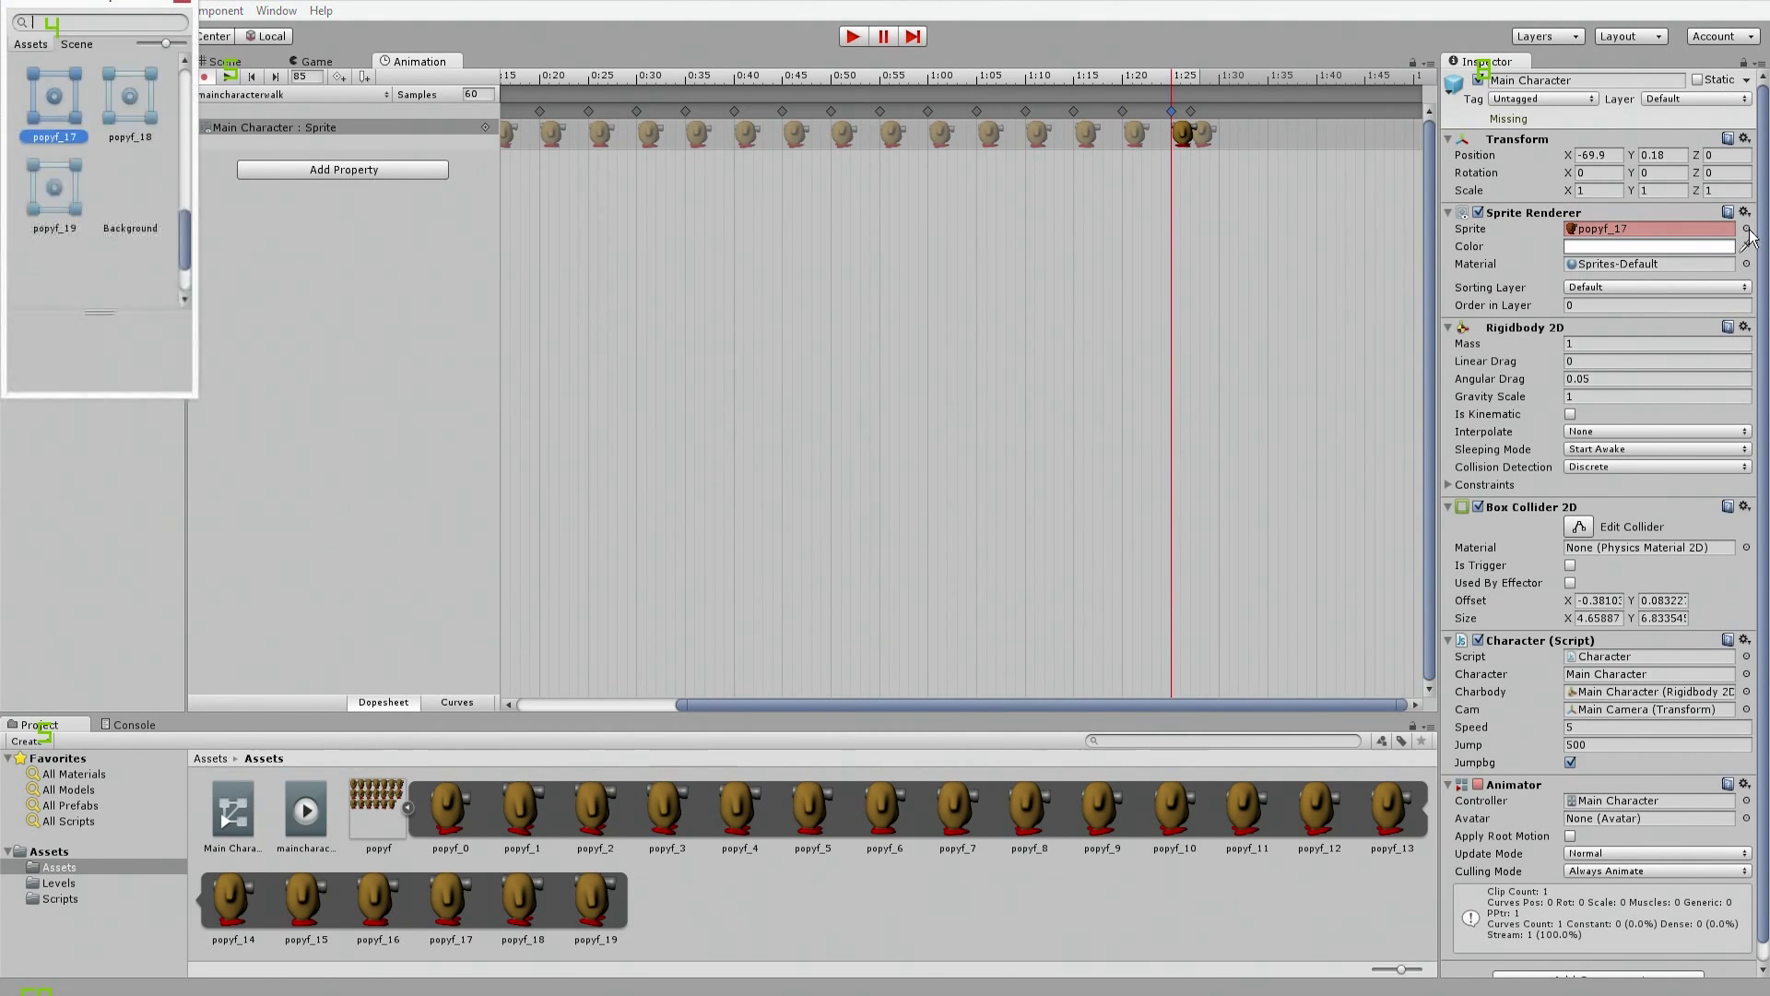
double_click(131, 115)
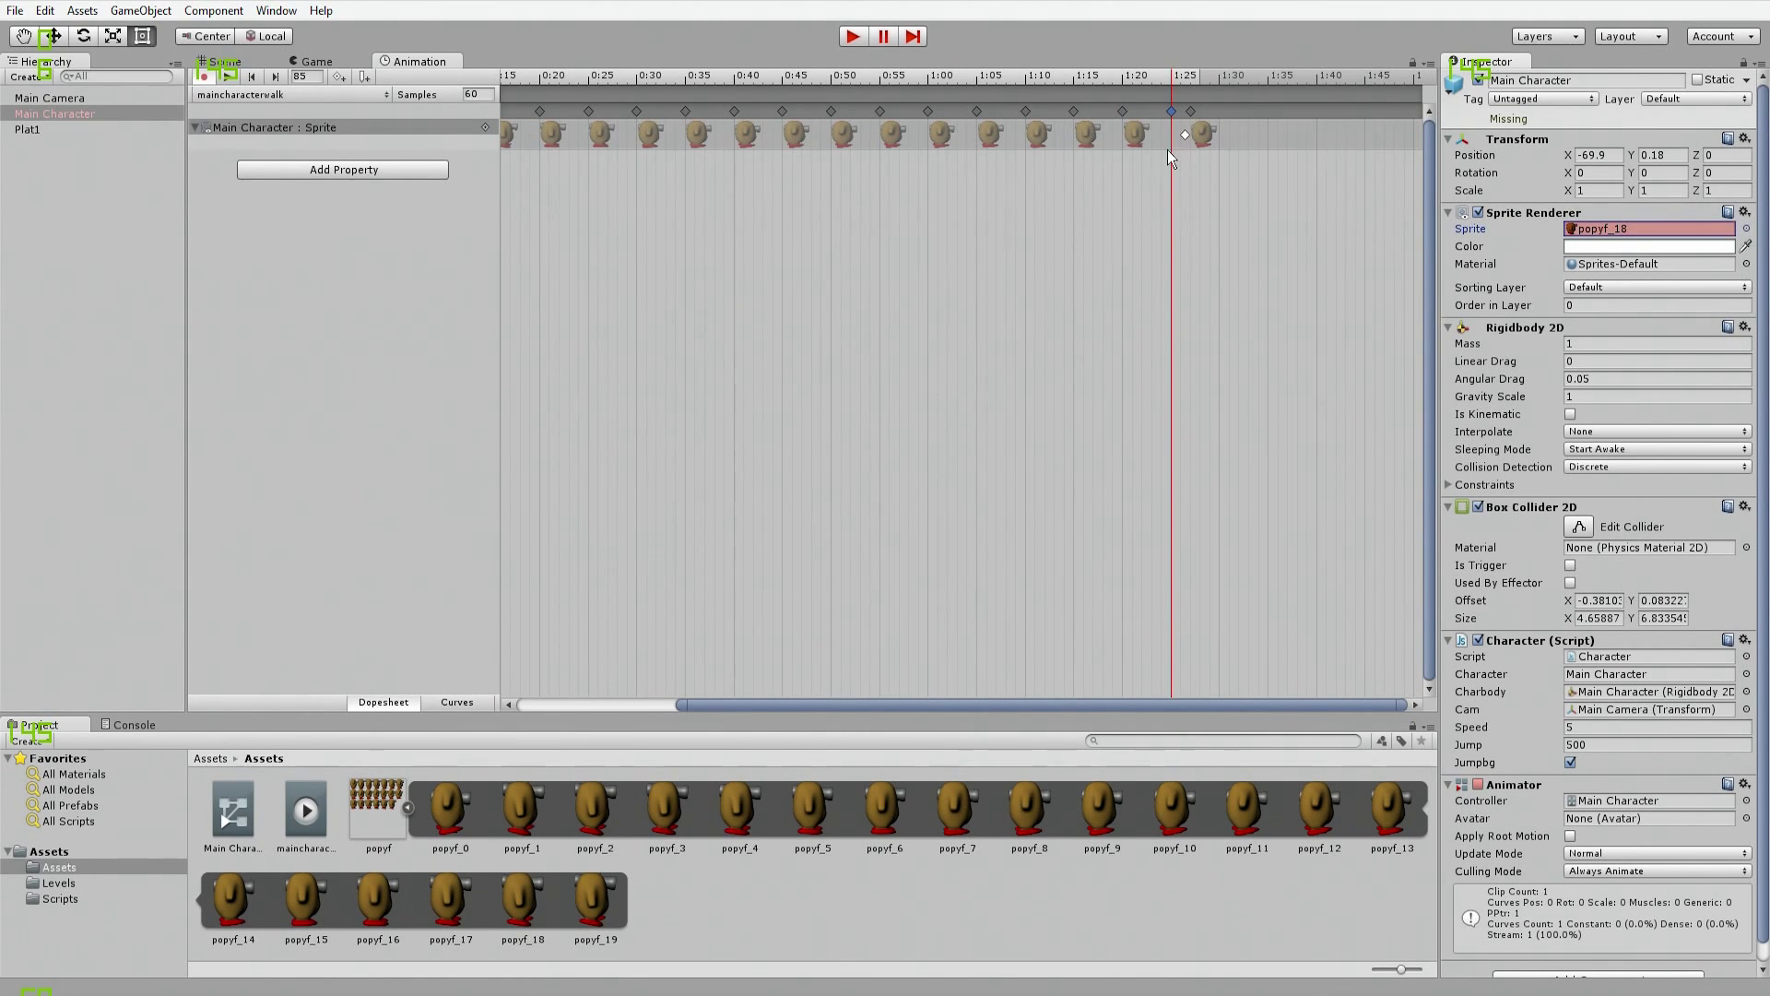
Step: Move the closing popyf_0 keyframe to frame 100 and add a keyframe at frame 90 with sprite popyf_19
drag(1206, 131, 1325, 134)
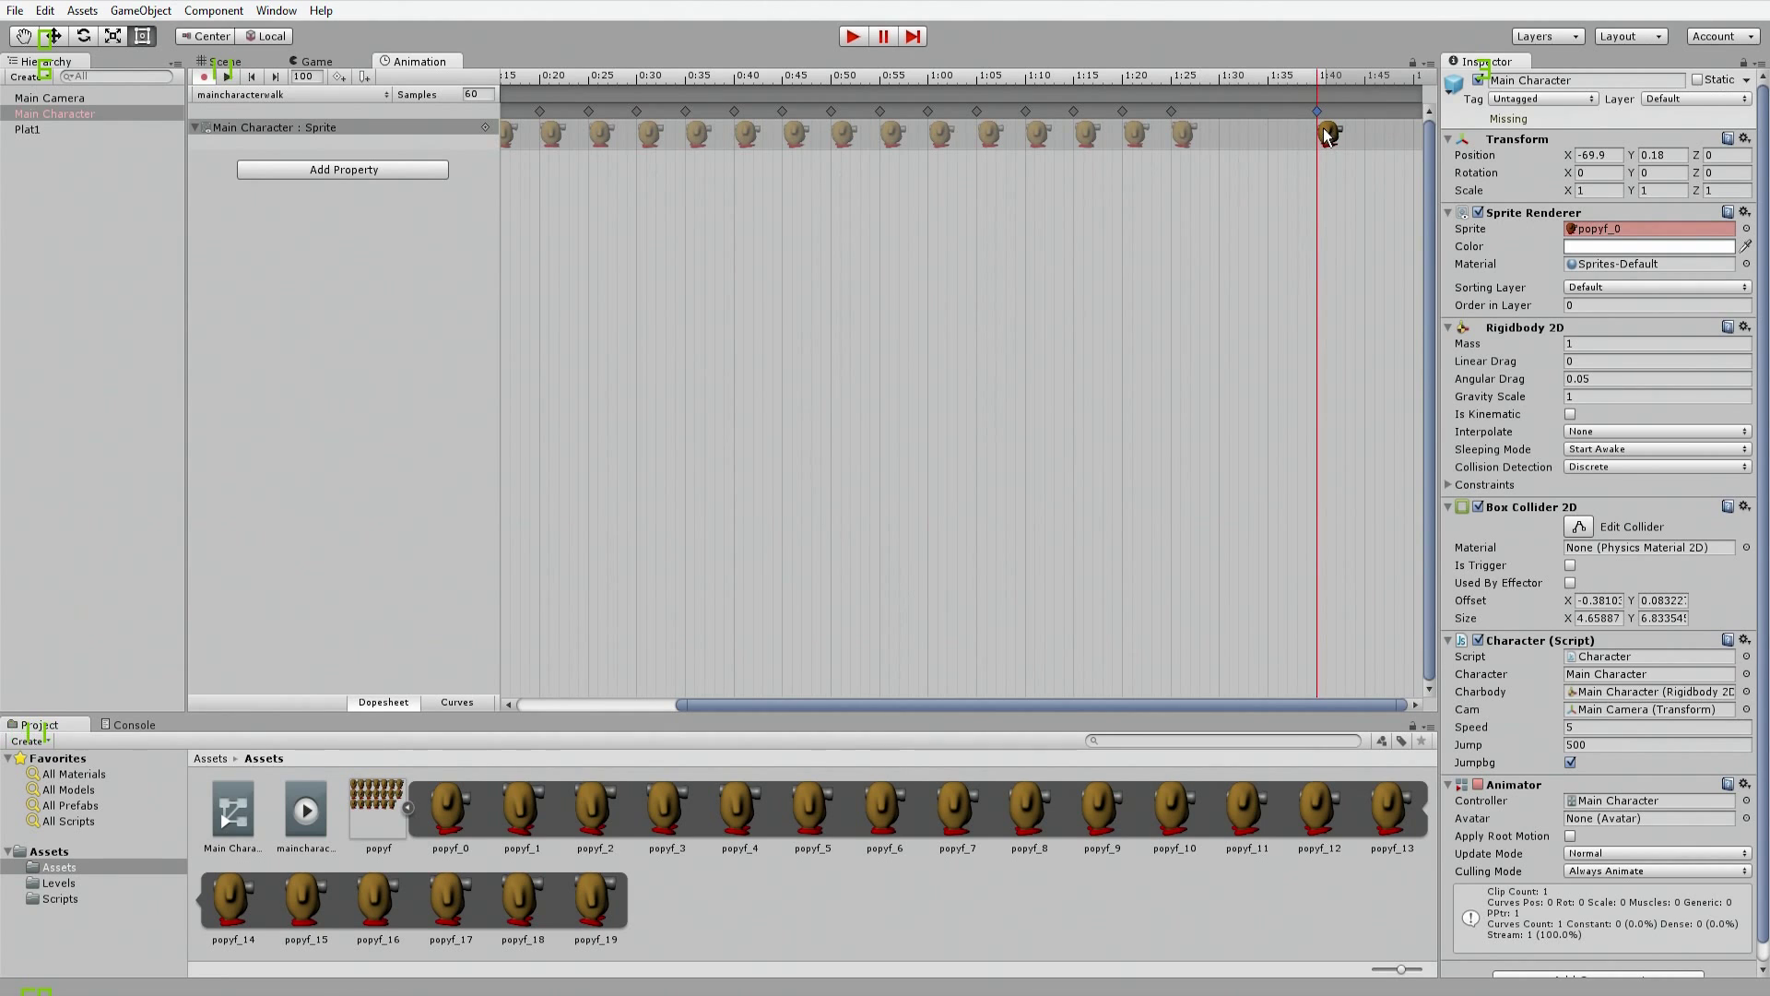
click(1220, 81)
click(336, 80)
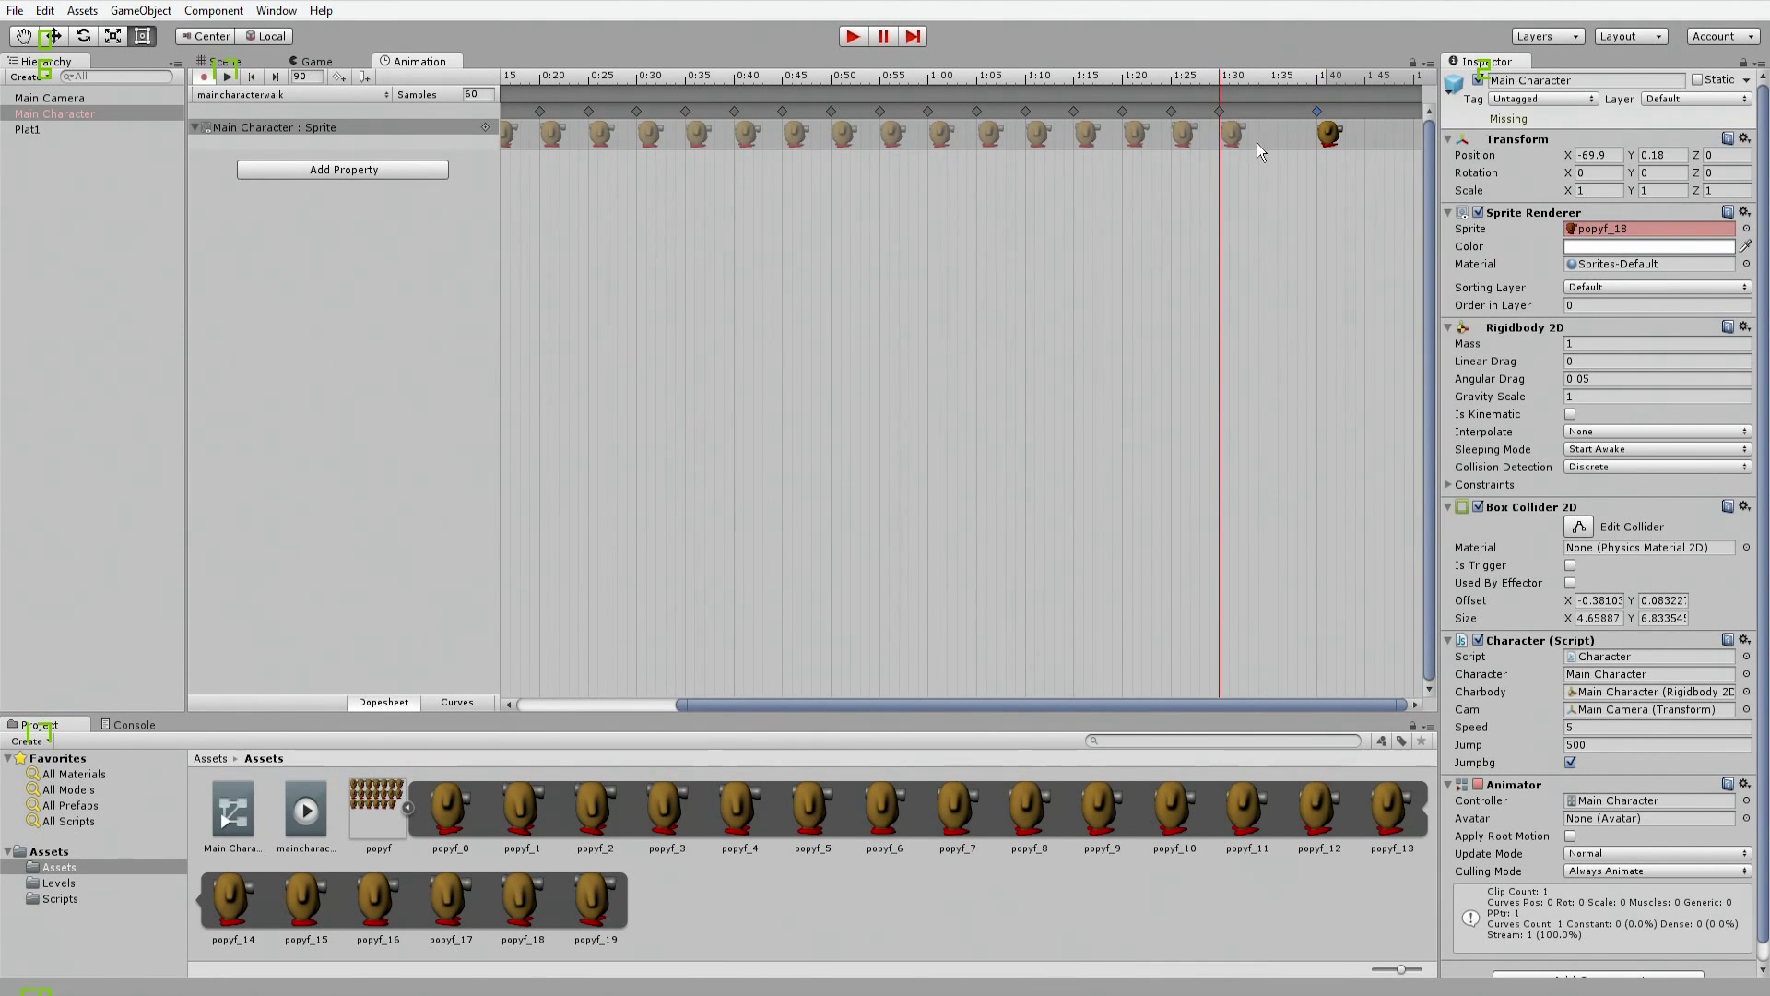
click(1227, 136)
click(1746, 228)
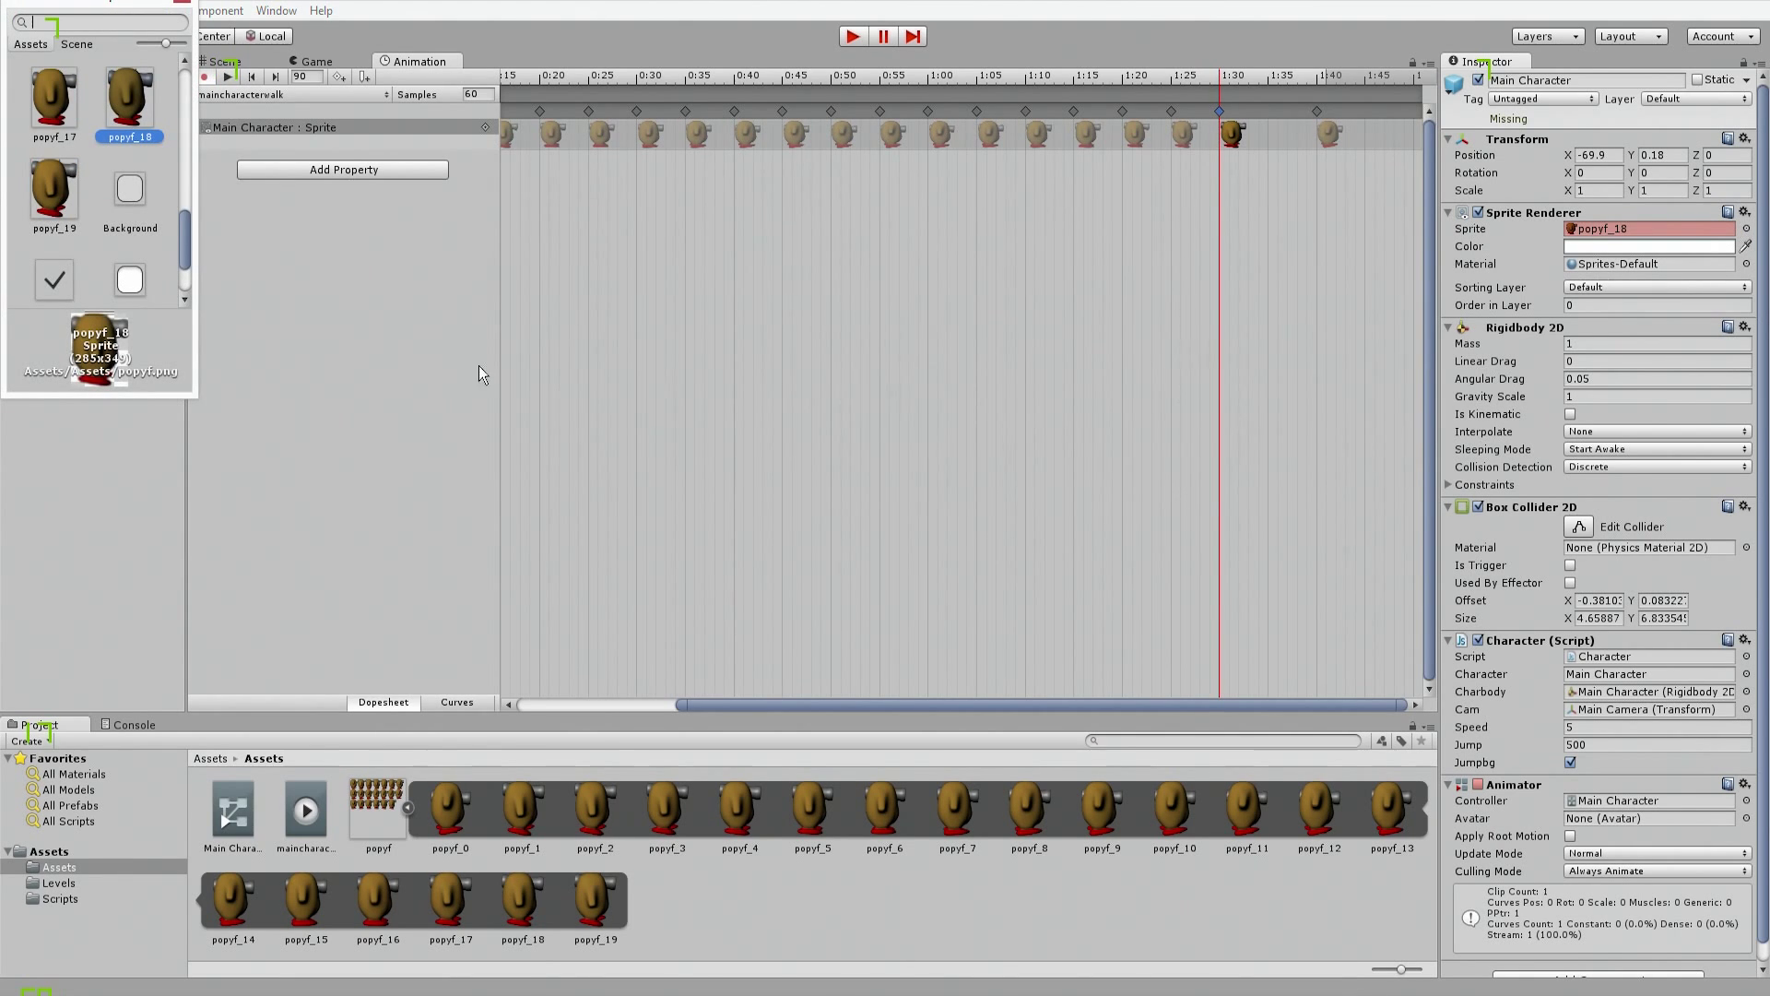
double_click(51, 219)
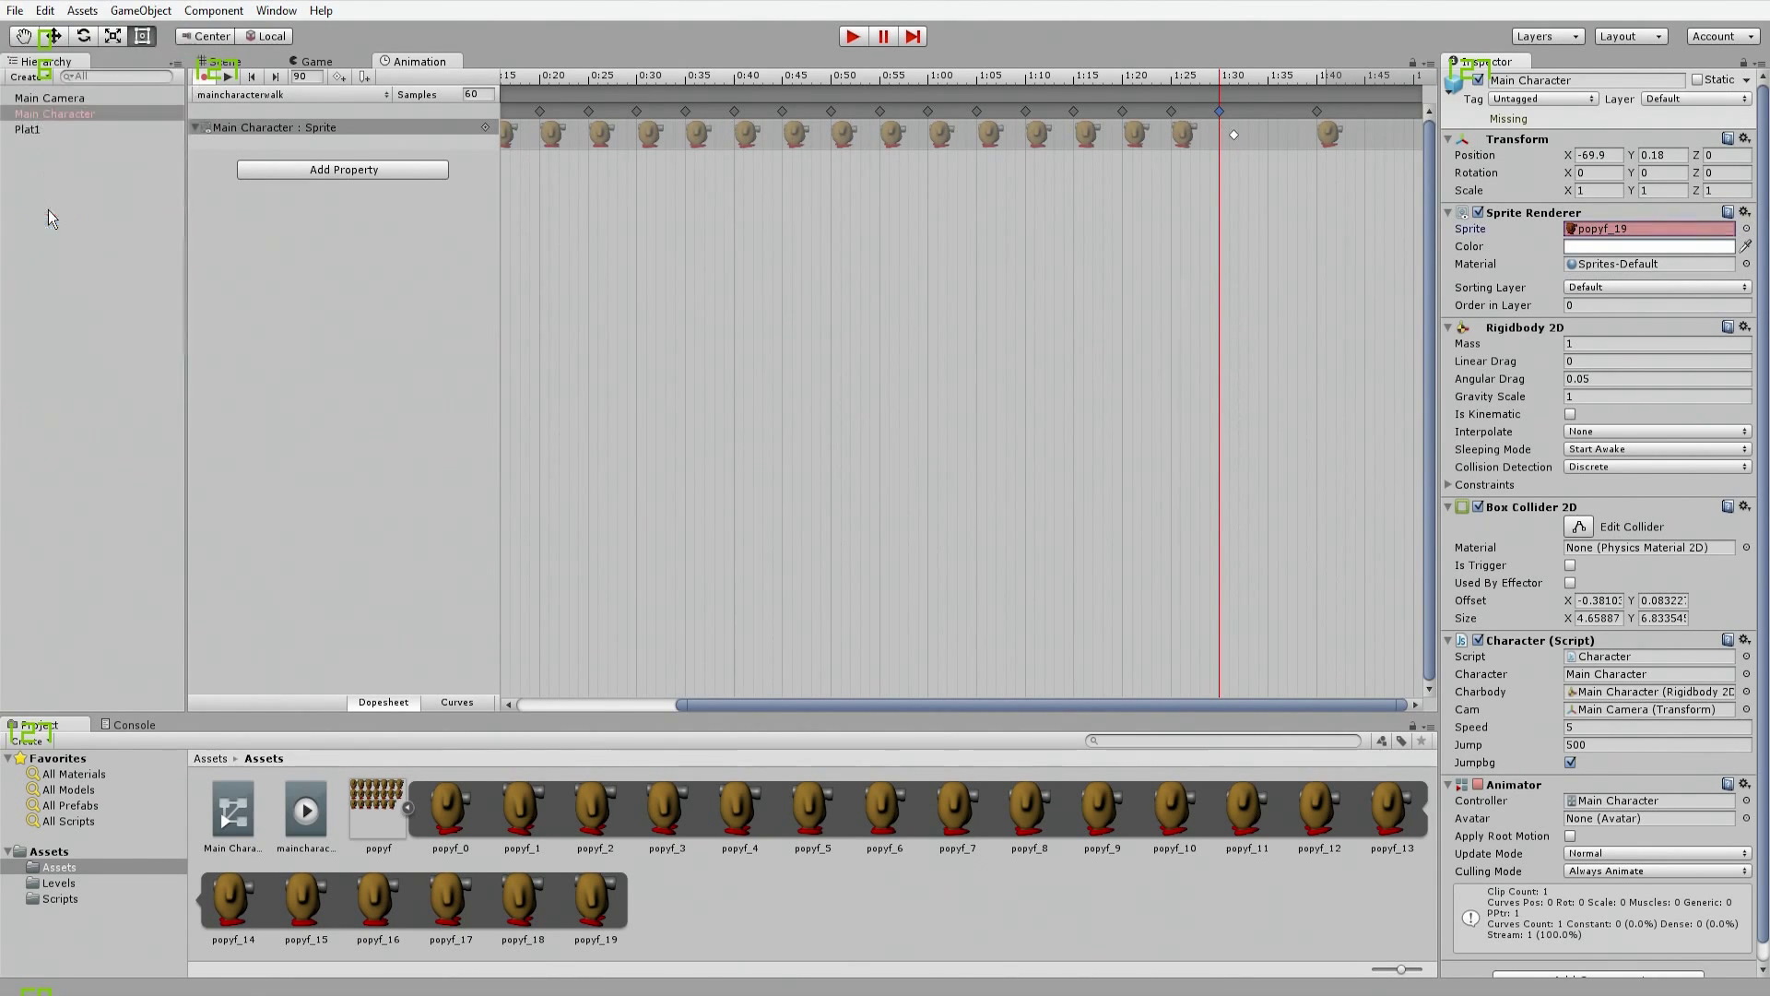
Step: Move the walk clip's closing keyframe to frame 95 and delete it, leaving the popyf_19 keyframe at frame 90 as the last one
click(1328, 138)
drag(1334, 147, 1280, 151)
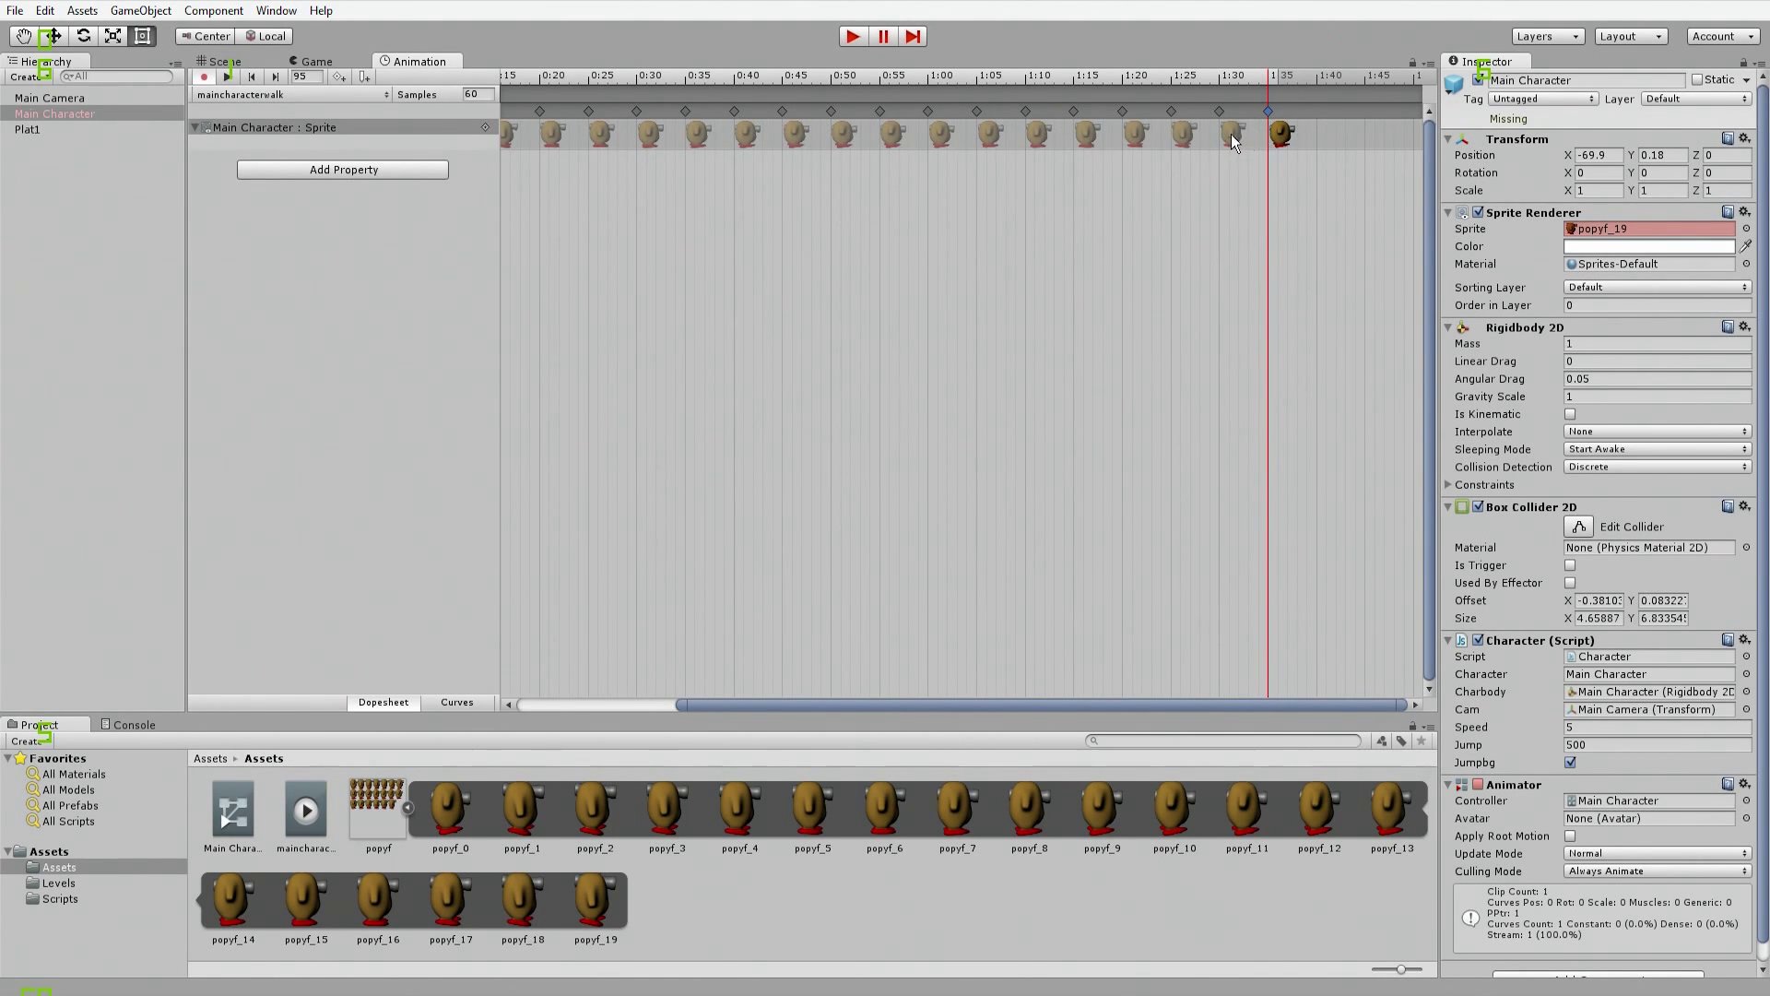
click(1231, 135)
click(1278, 138)
key(Delete)
click(1231, 135)
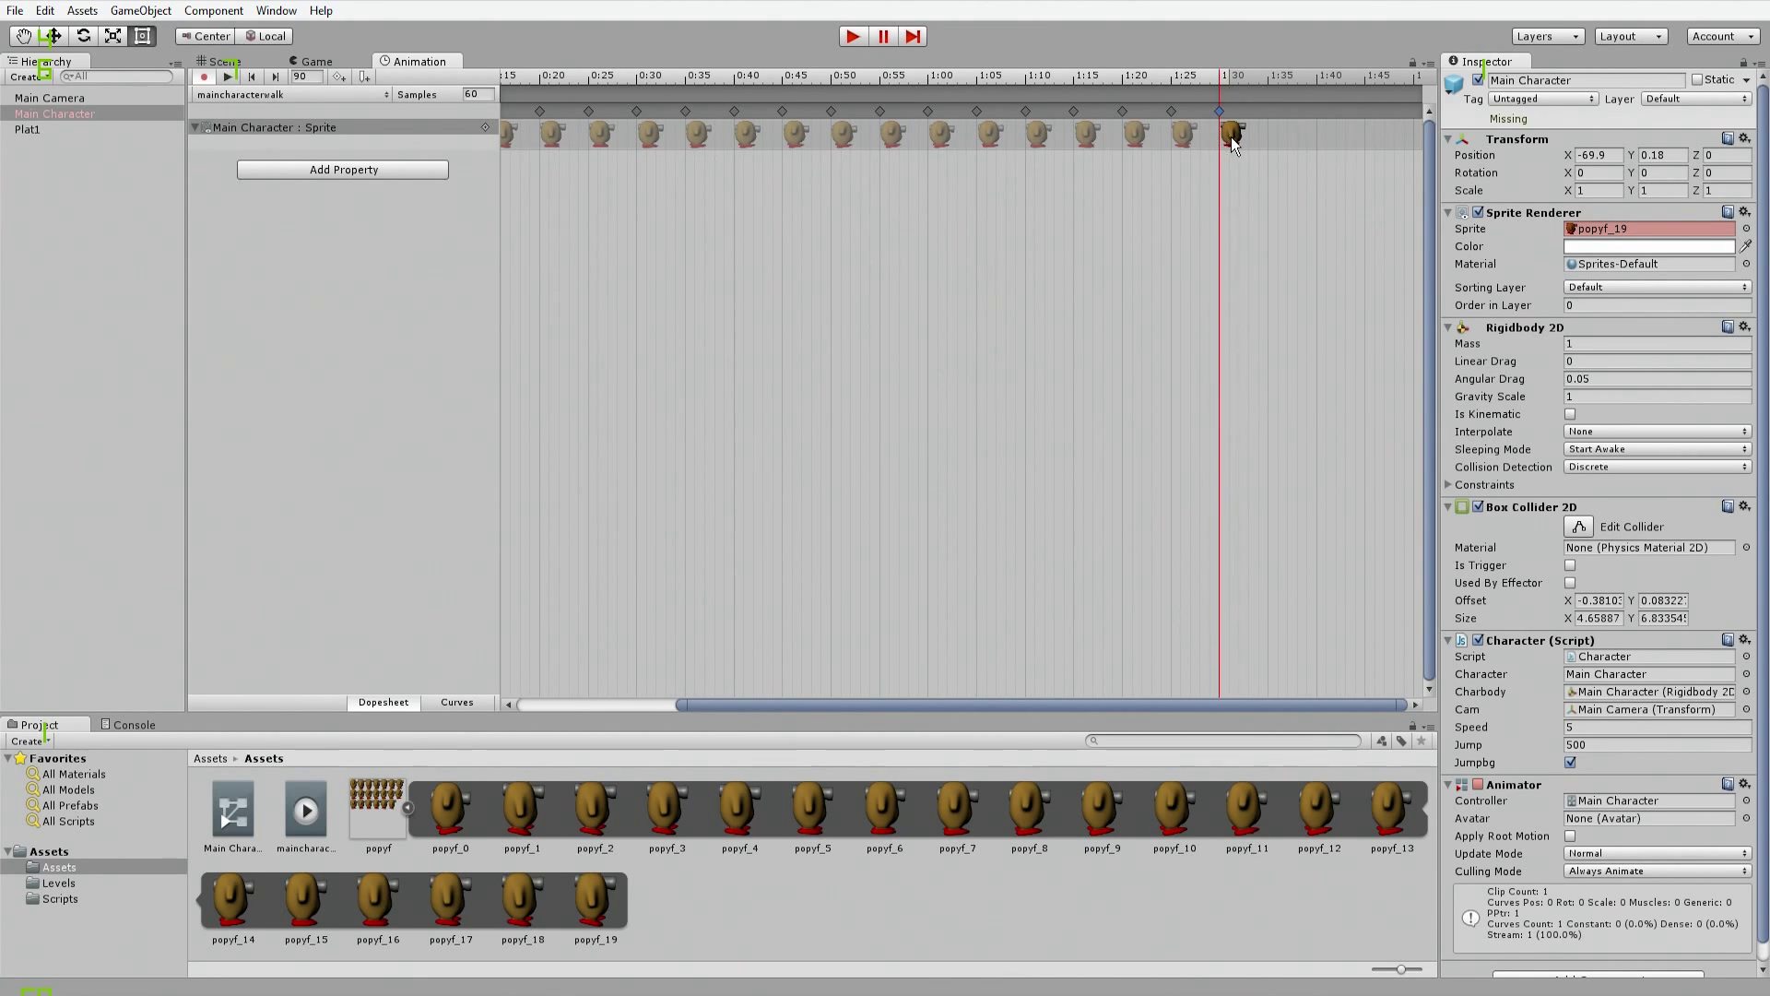
click(1304, 118)
scroll(1159, 218, down, 3)
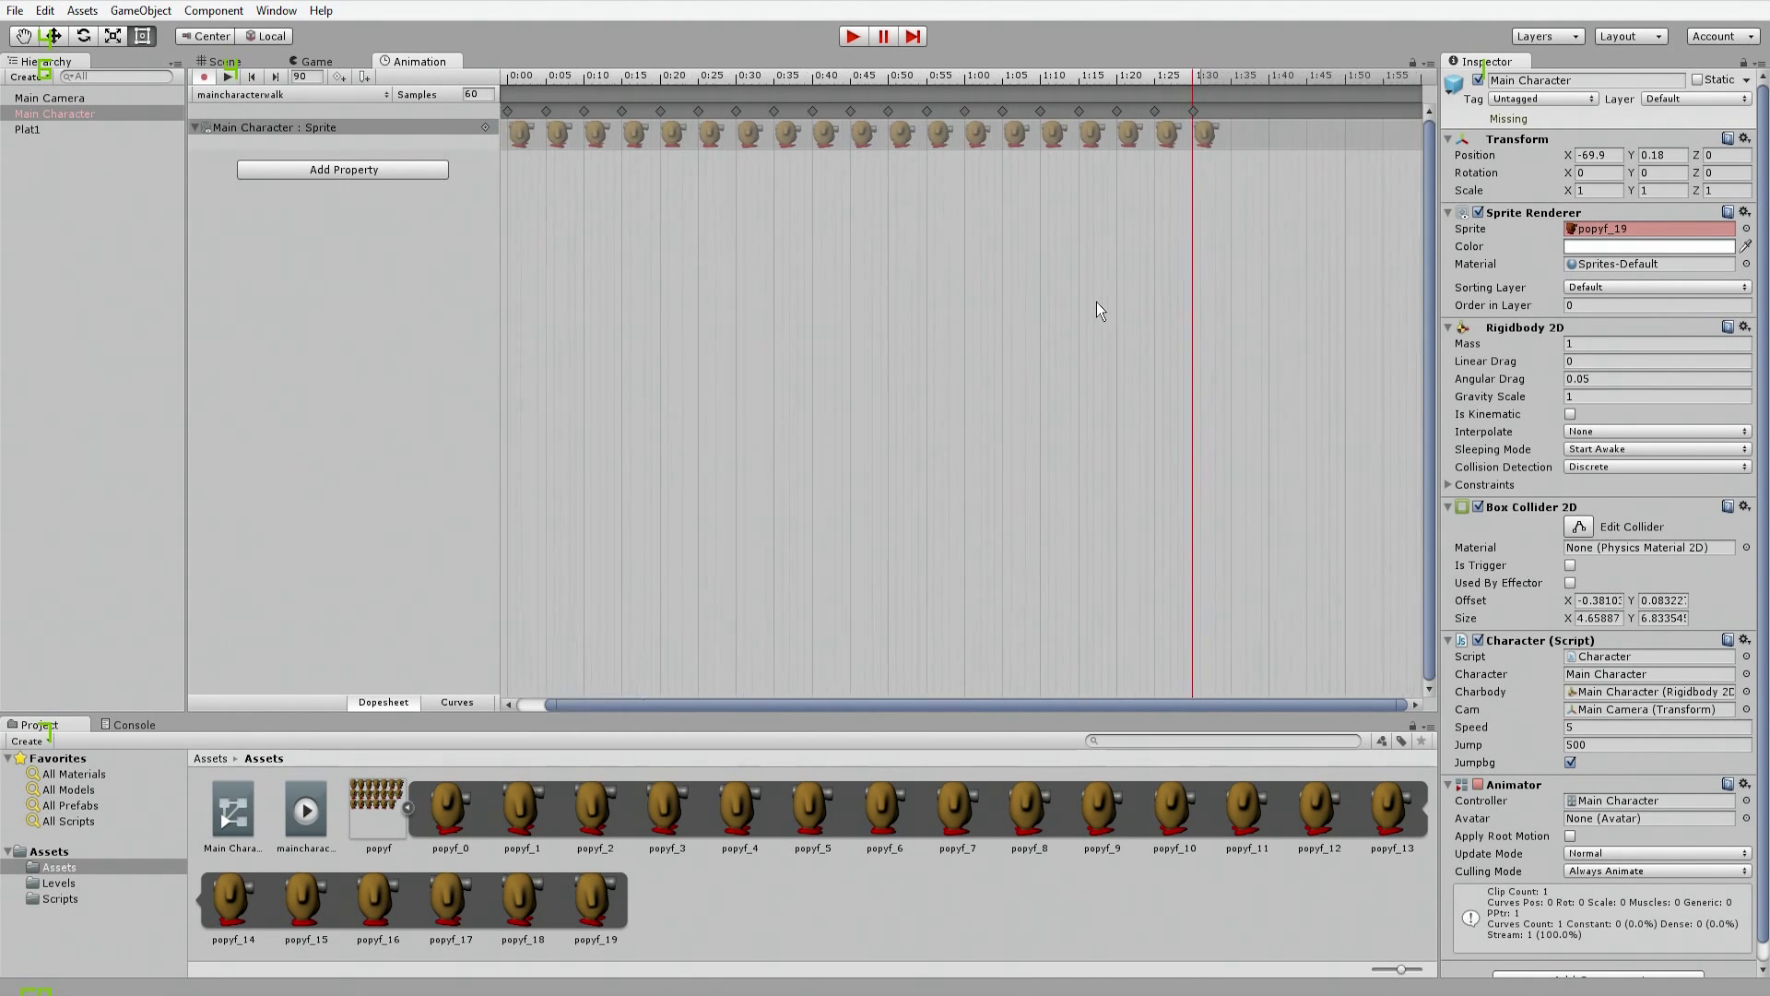
Step: Check the sprite on each walk clip keyframe in order, from frame 0 through frame 90
scroll(1097, 301, down, 3)
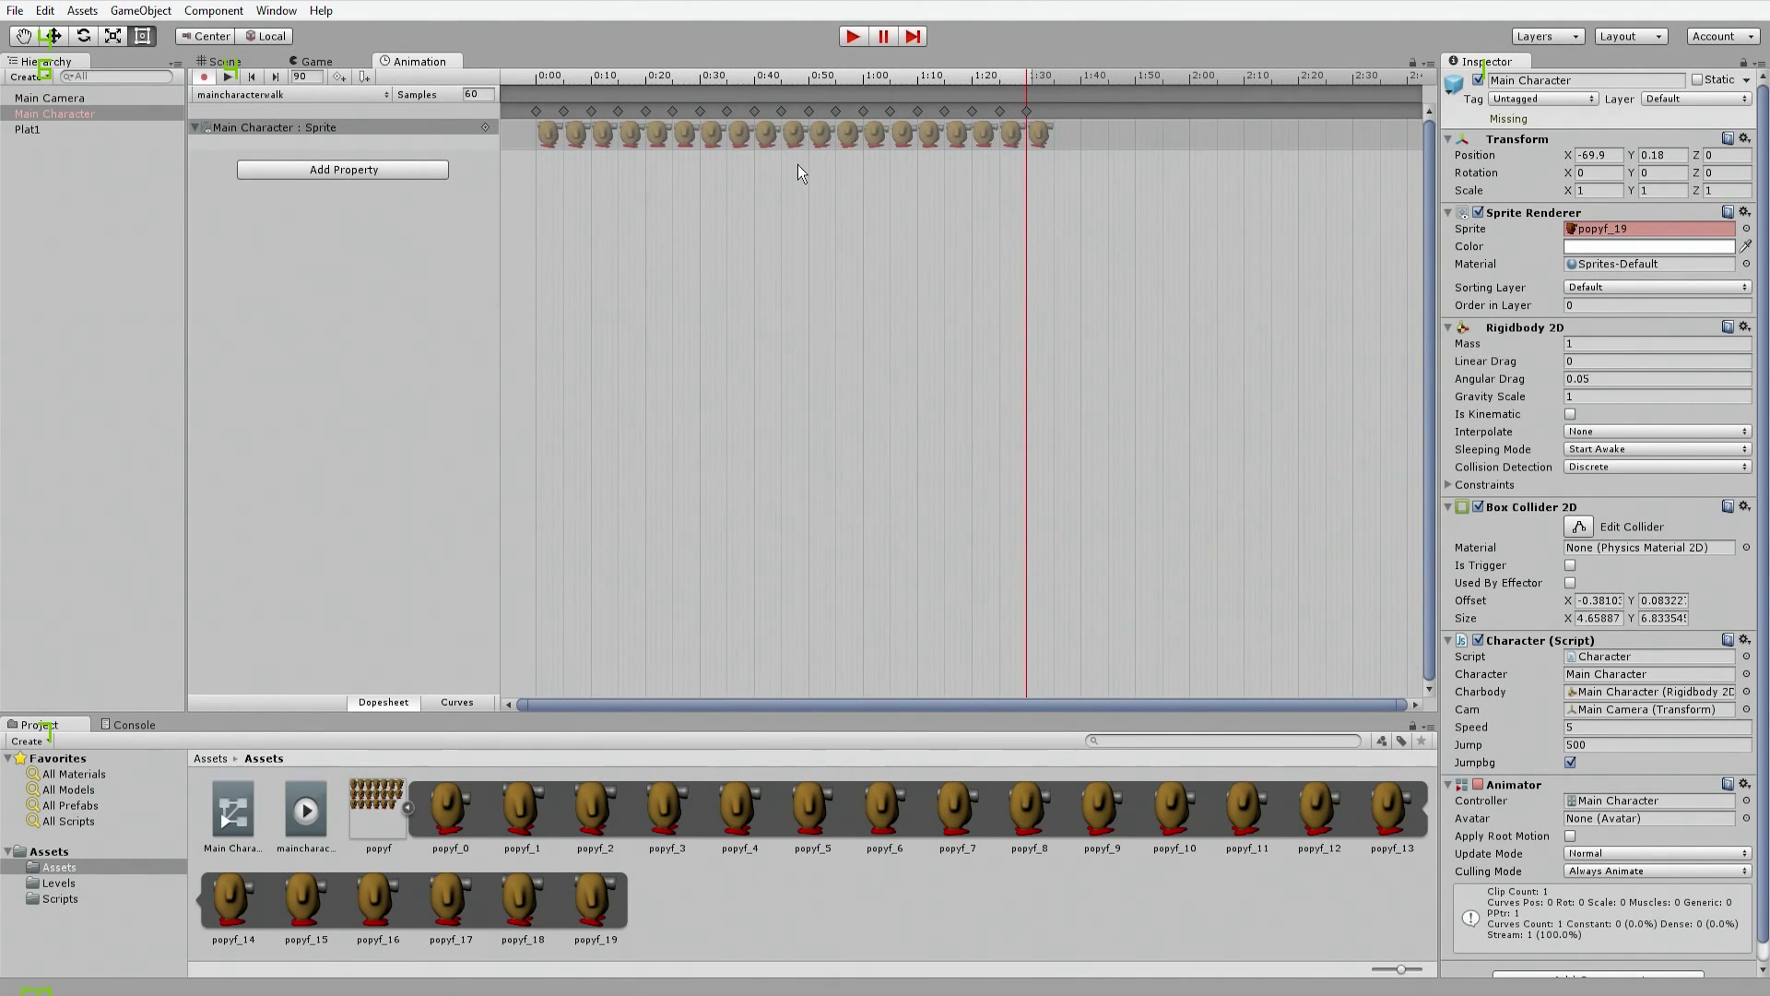
click(549, 134)
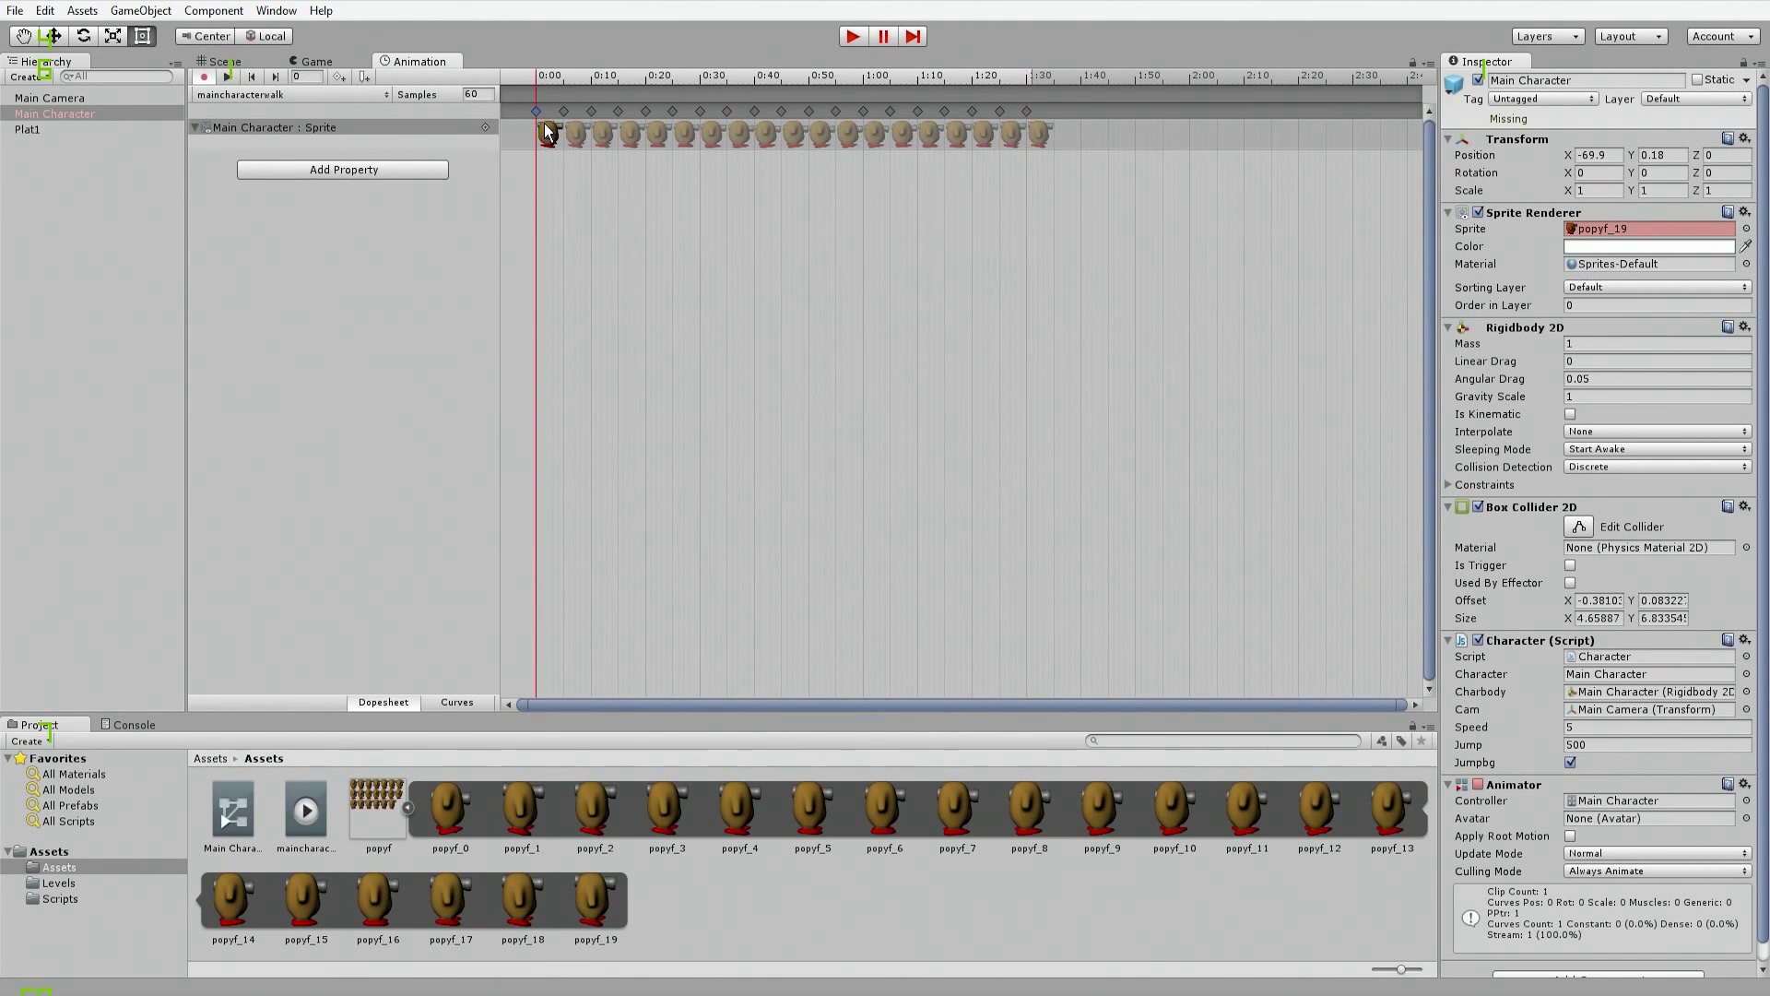
click(576, 134)
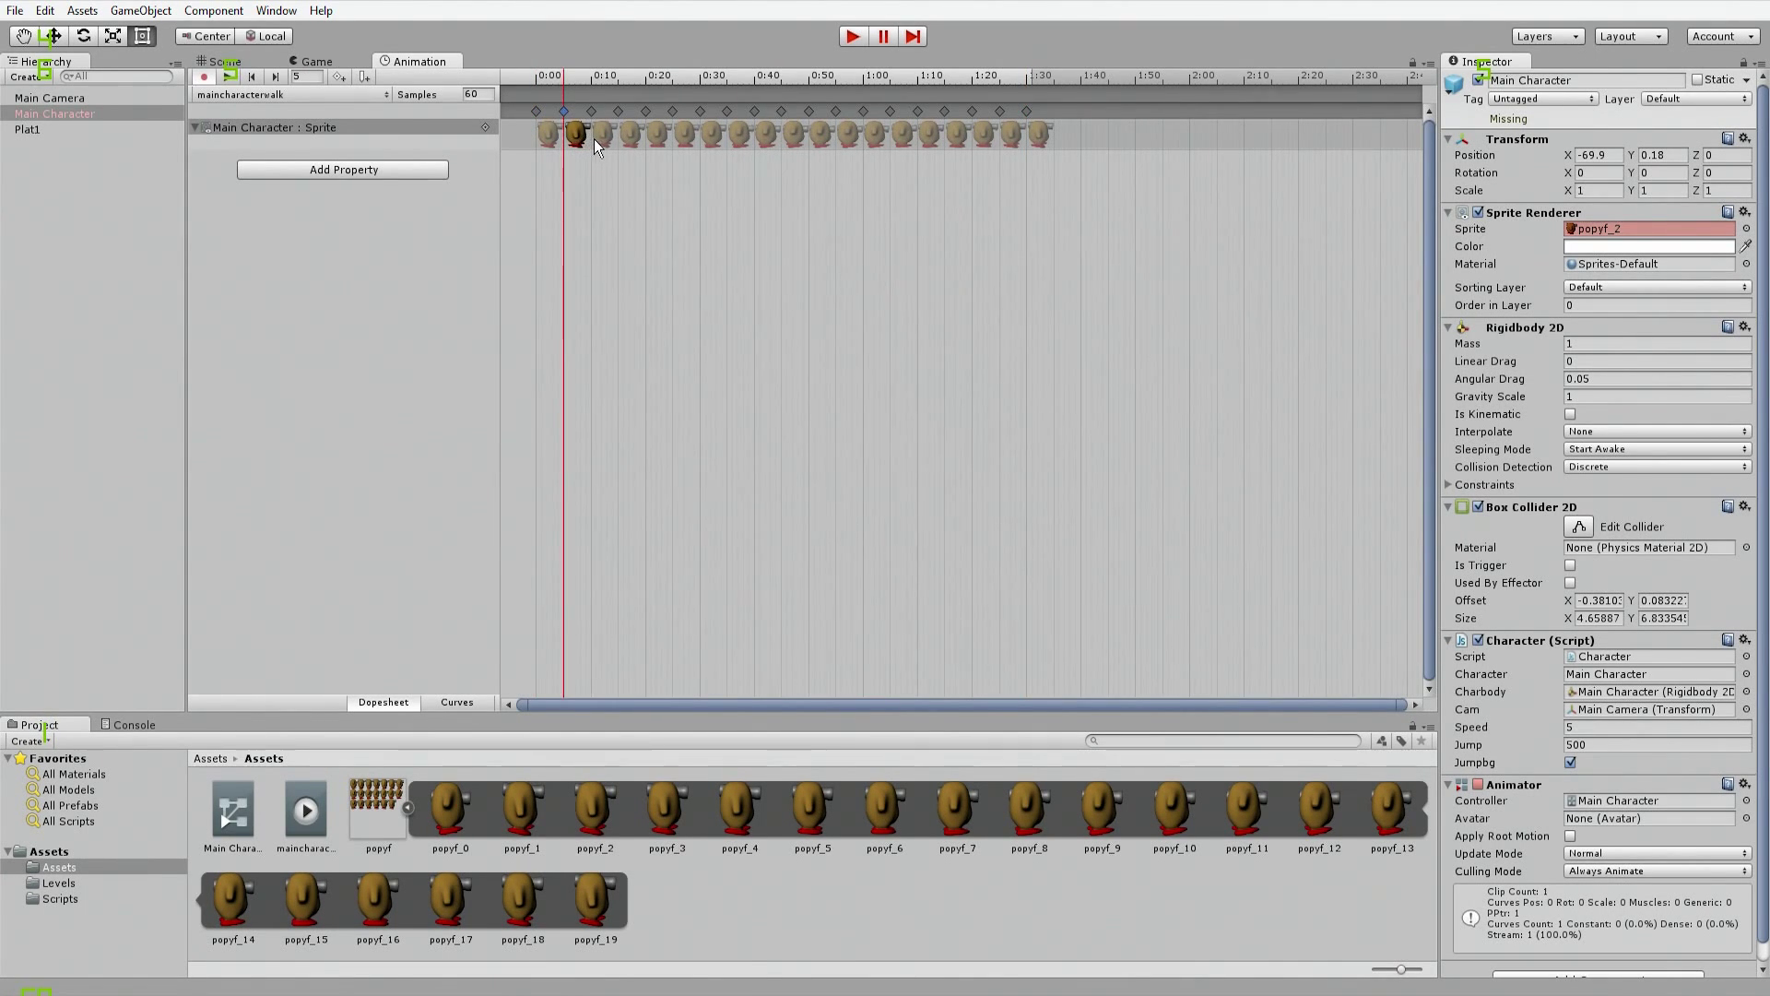
click(597, 139)
click(630, 136)
click(656, 134)
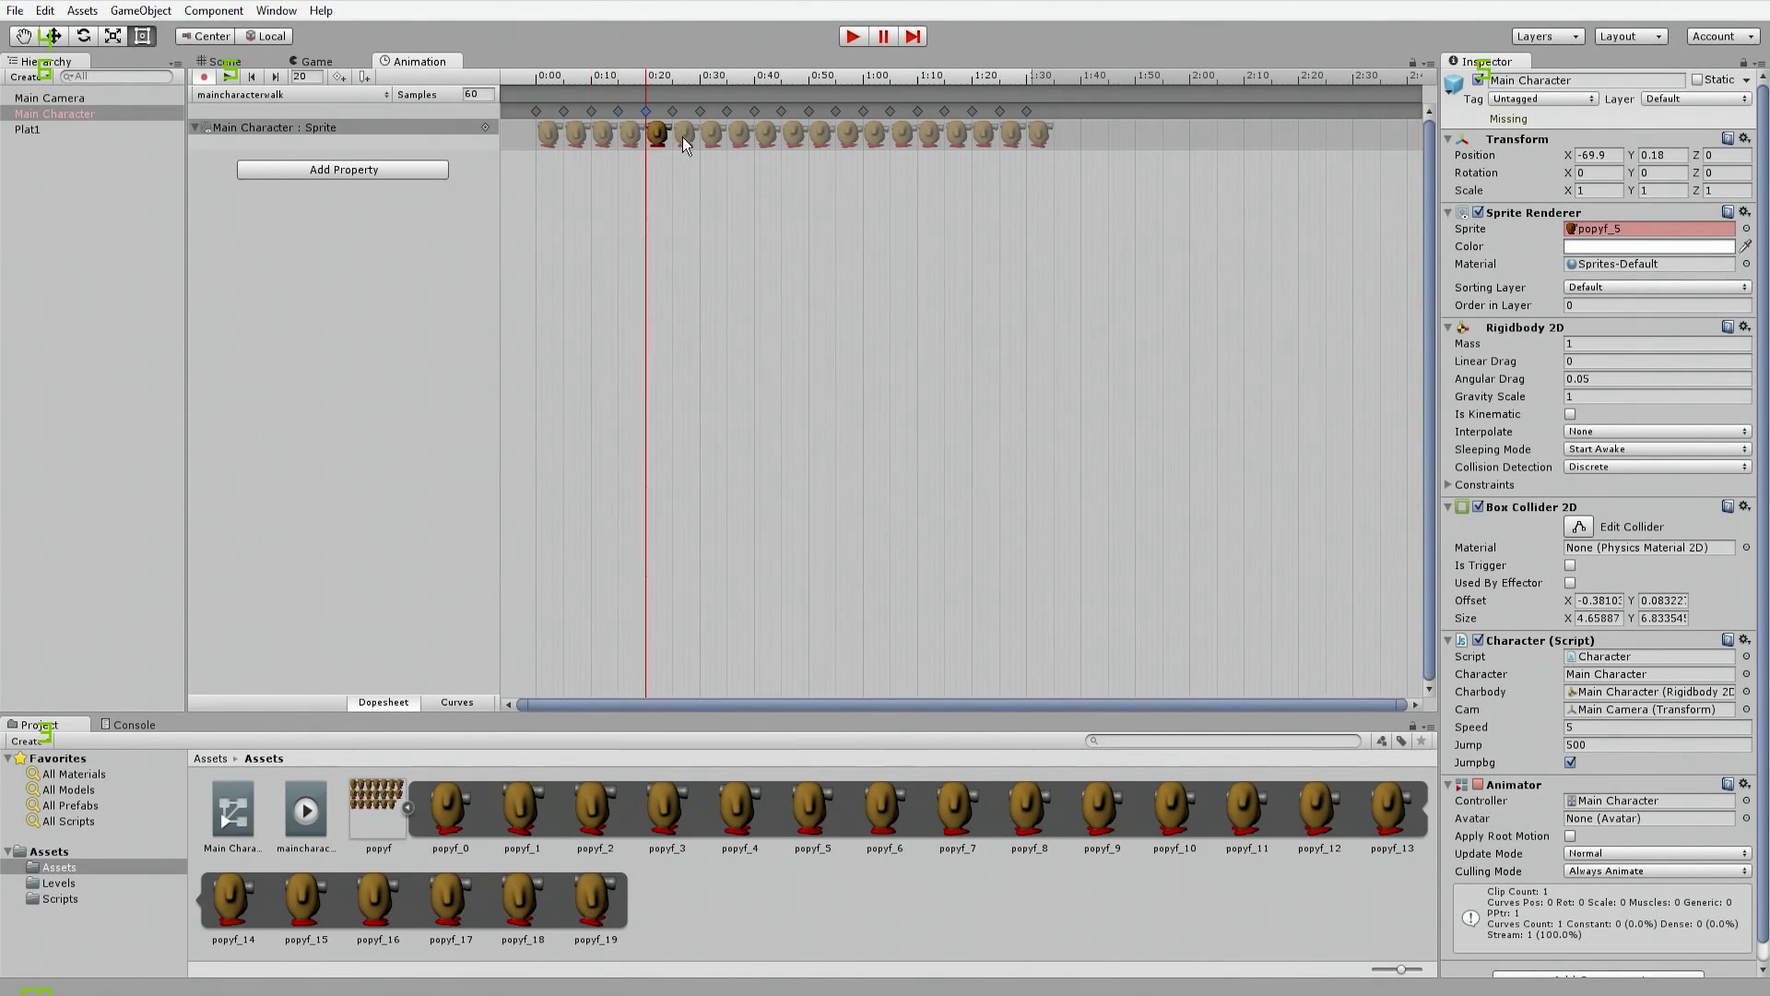
click(682, 136)
click(708, 140)
click(739, 144)
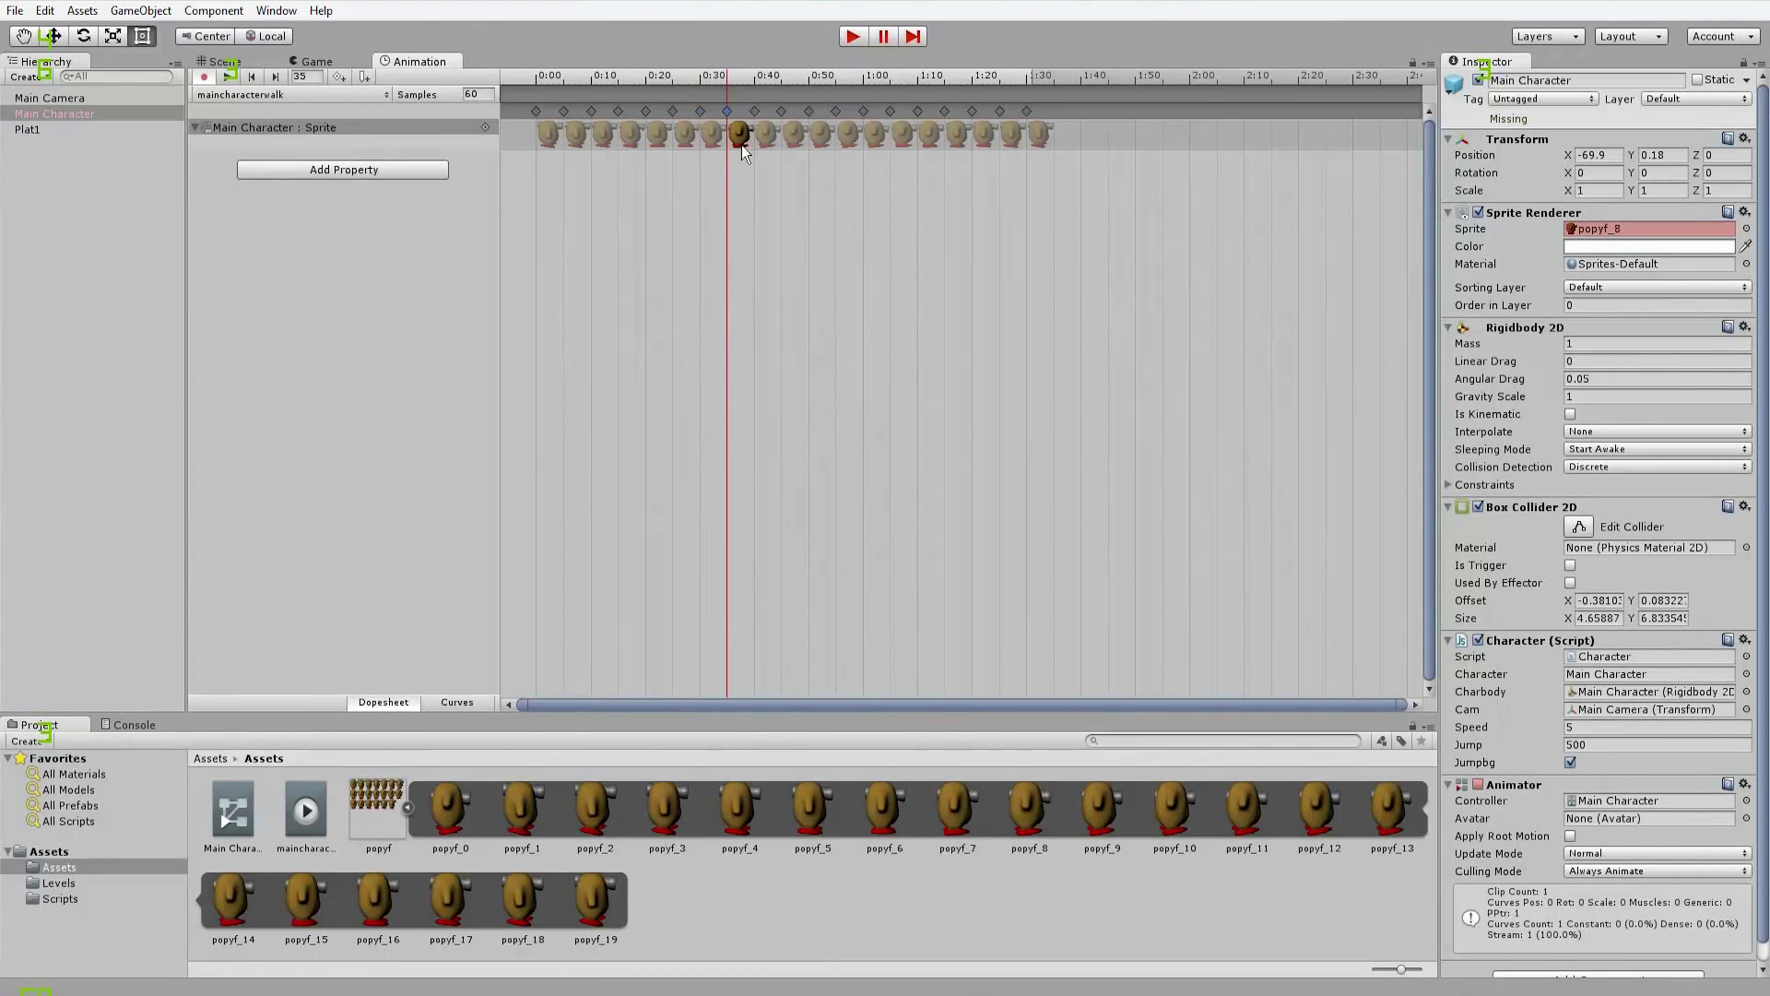
click(767, 140)
click(788, 136)
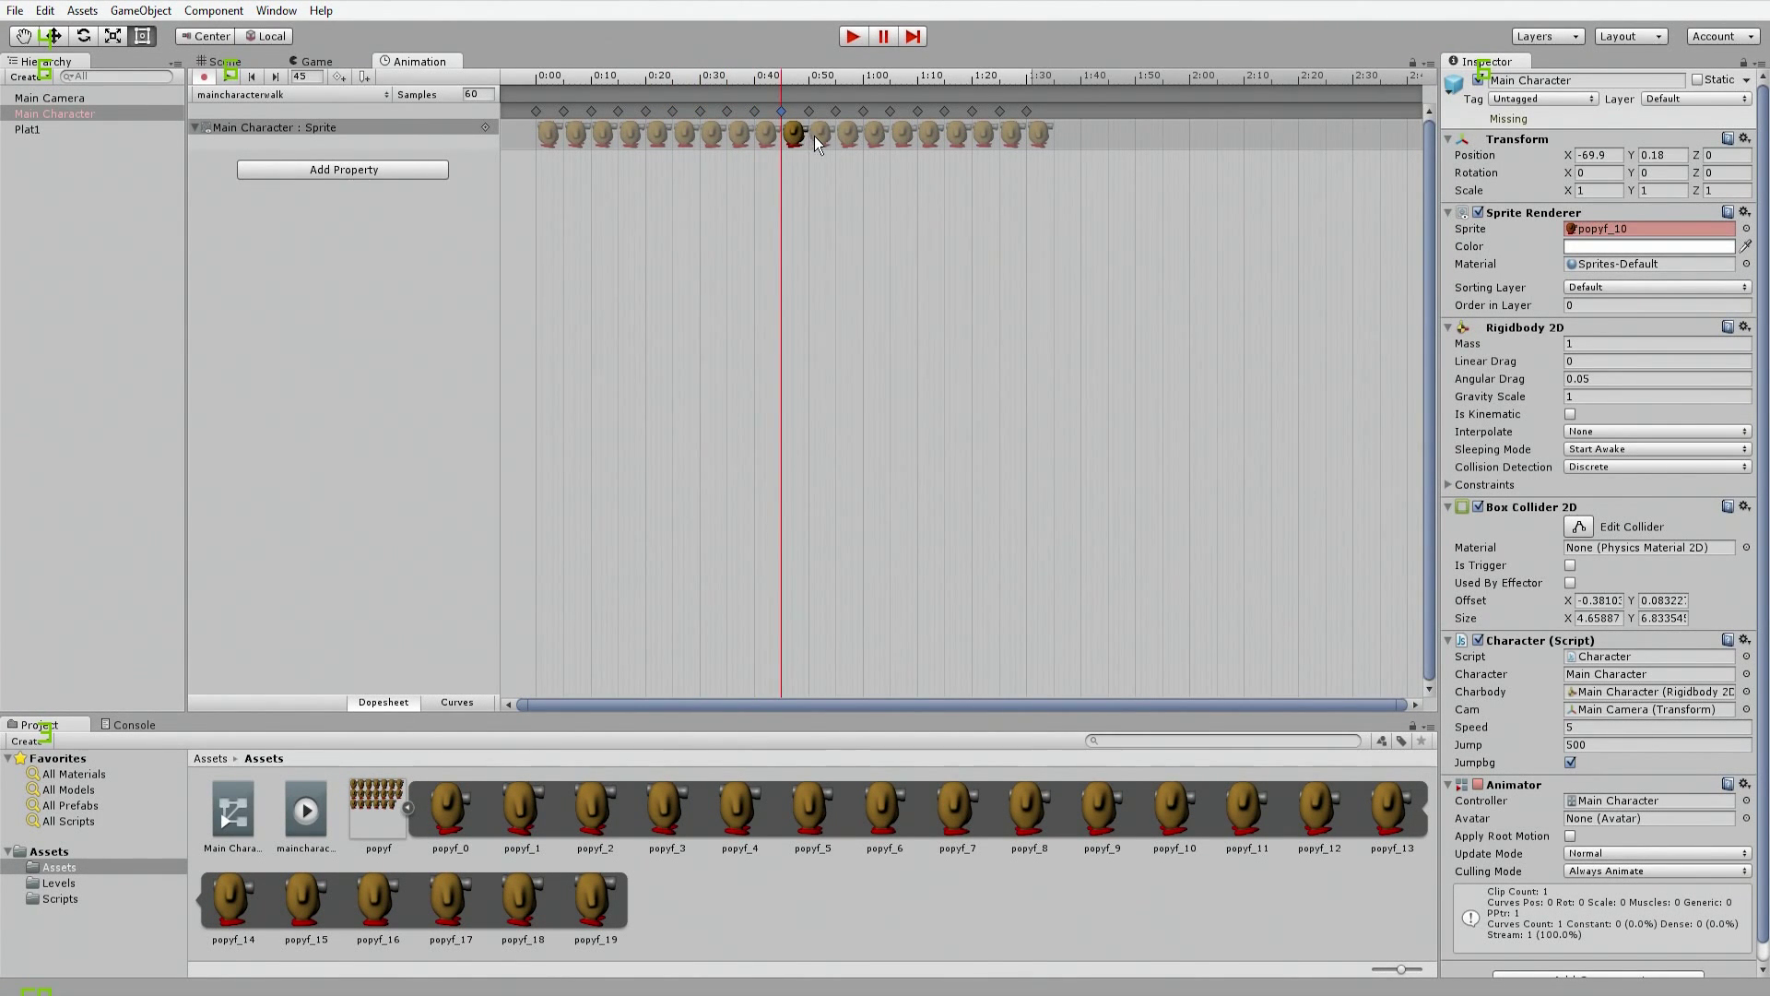
click(818, 135)
click(846, 135)
click(874, 134)
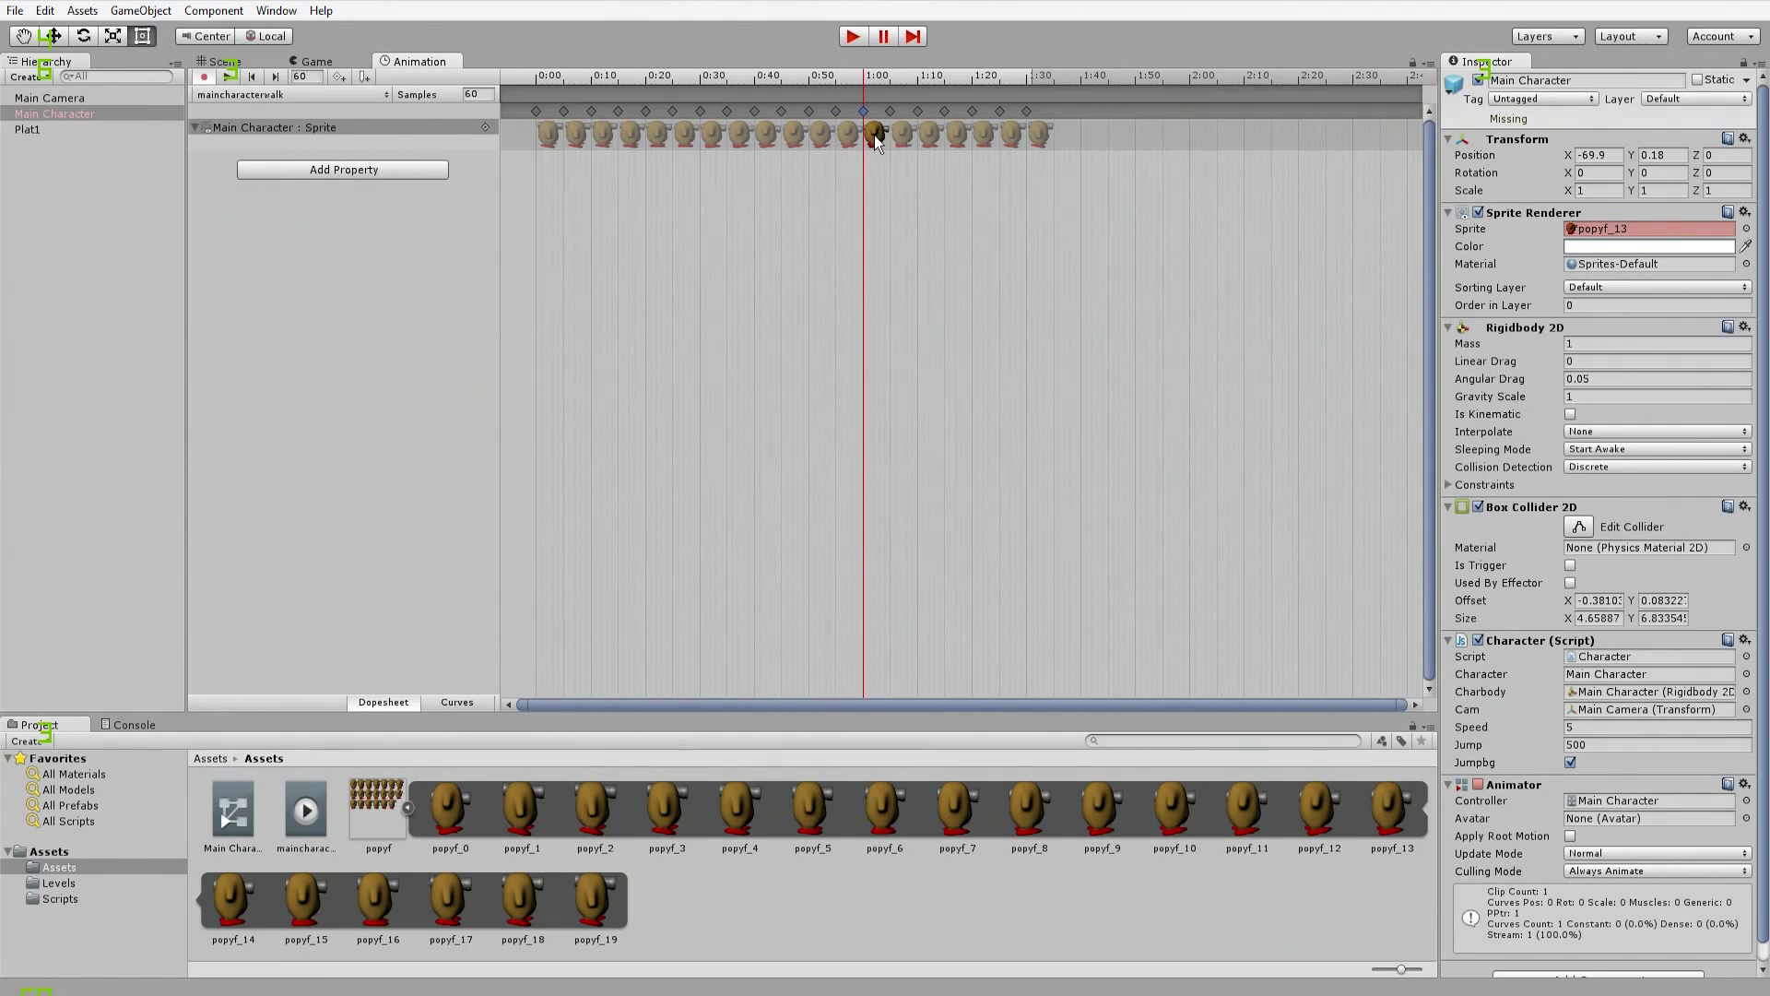
click(900, 134)
click(930, 135)
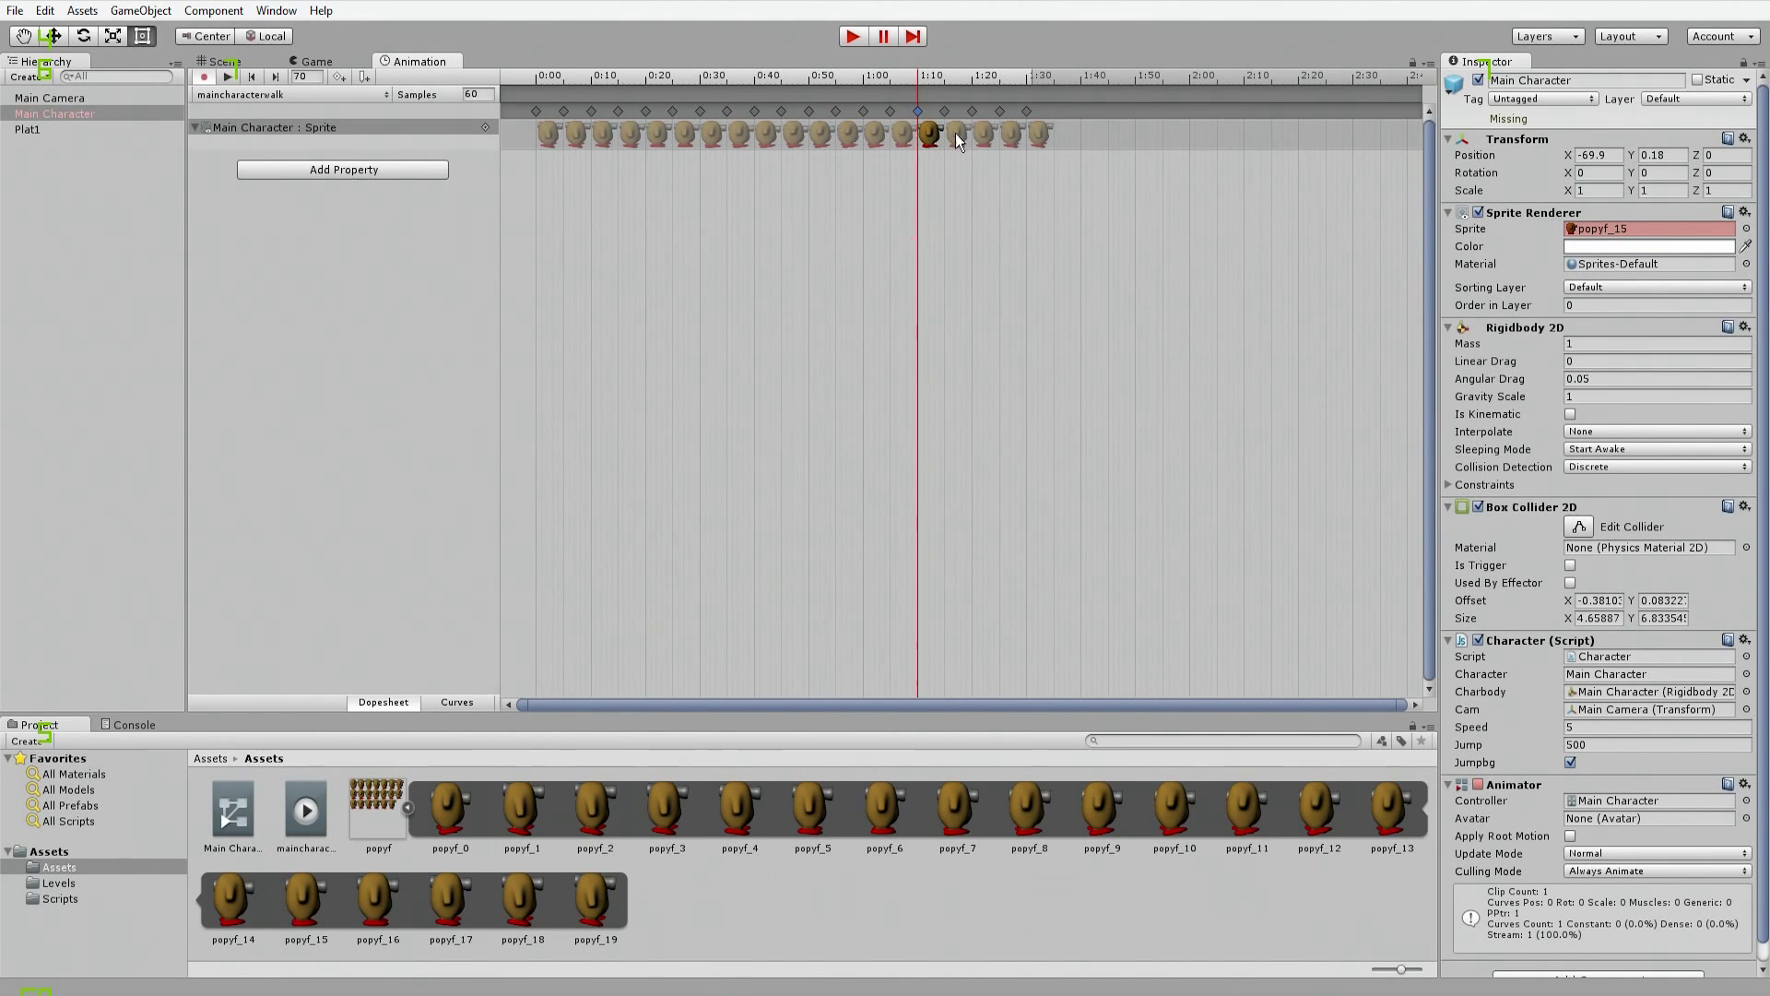
click(955, 133)
click(985, 132)
click(1014, 135)
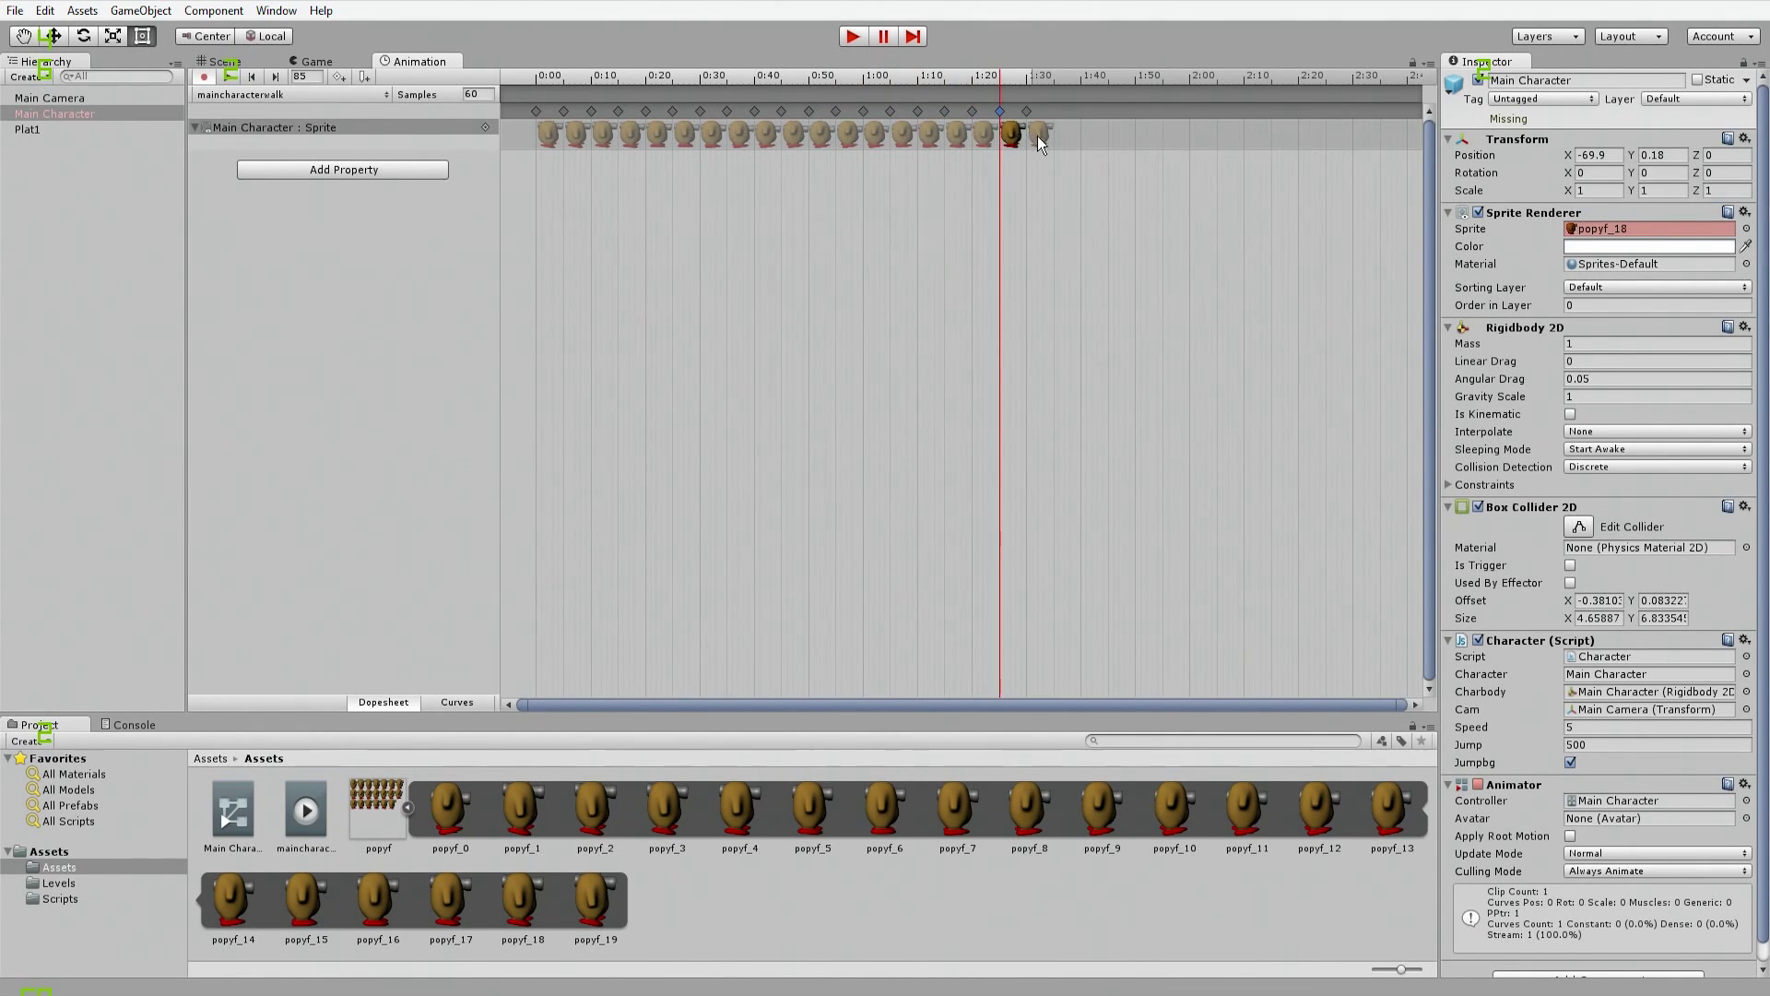
click(1037, 136)
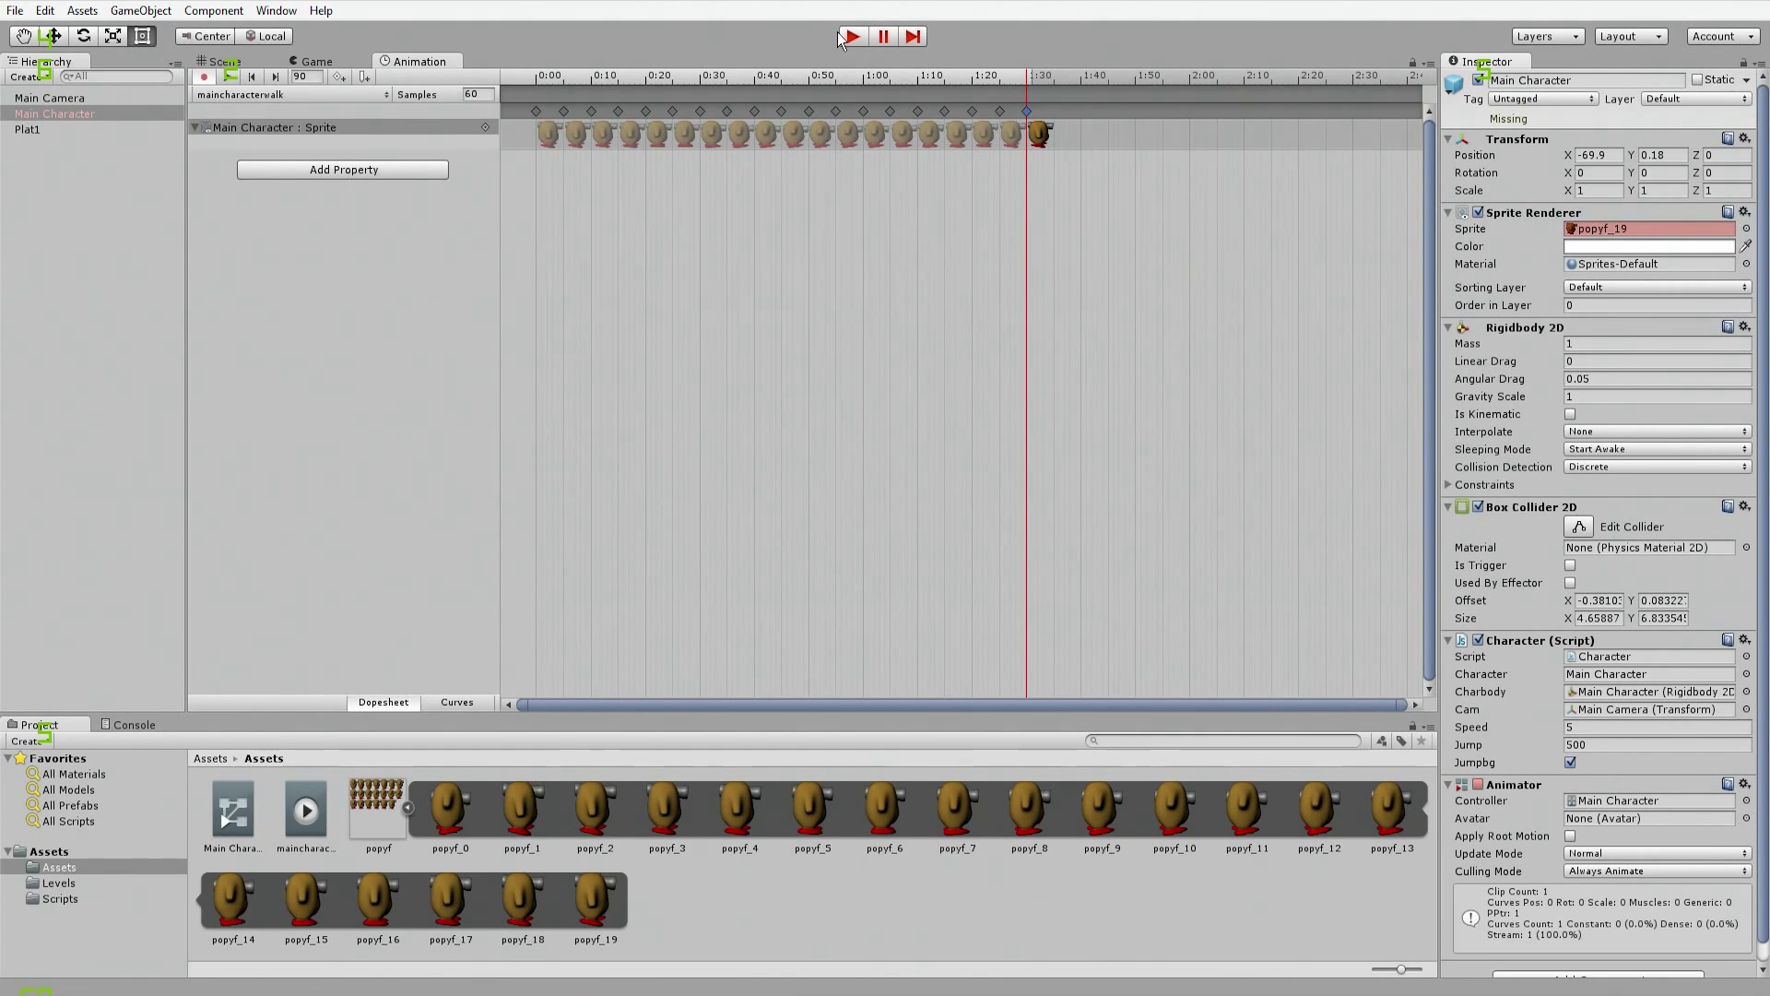
Step: Run the game to test the walk animation, pause it, and examine the character and its collider up close in the scene
click(853, 36)
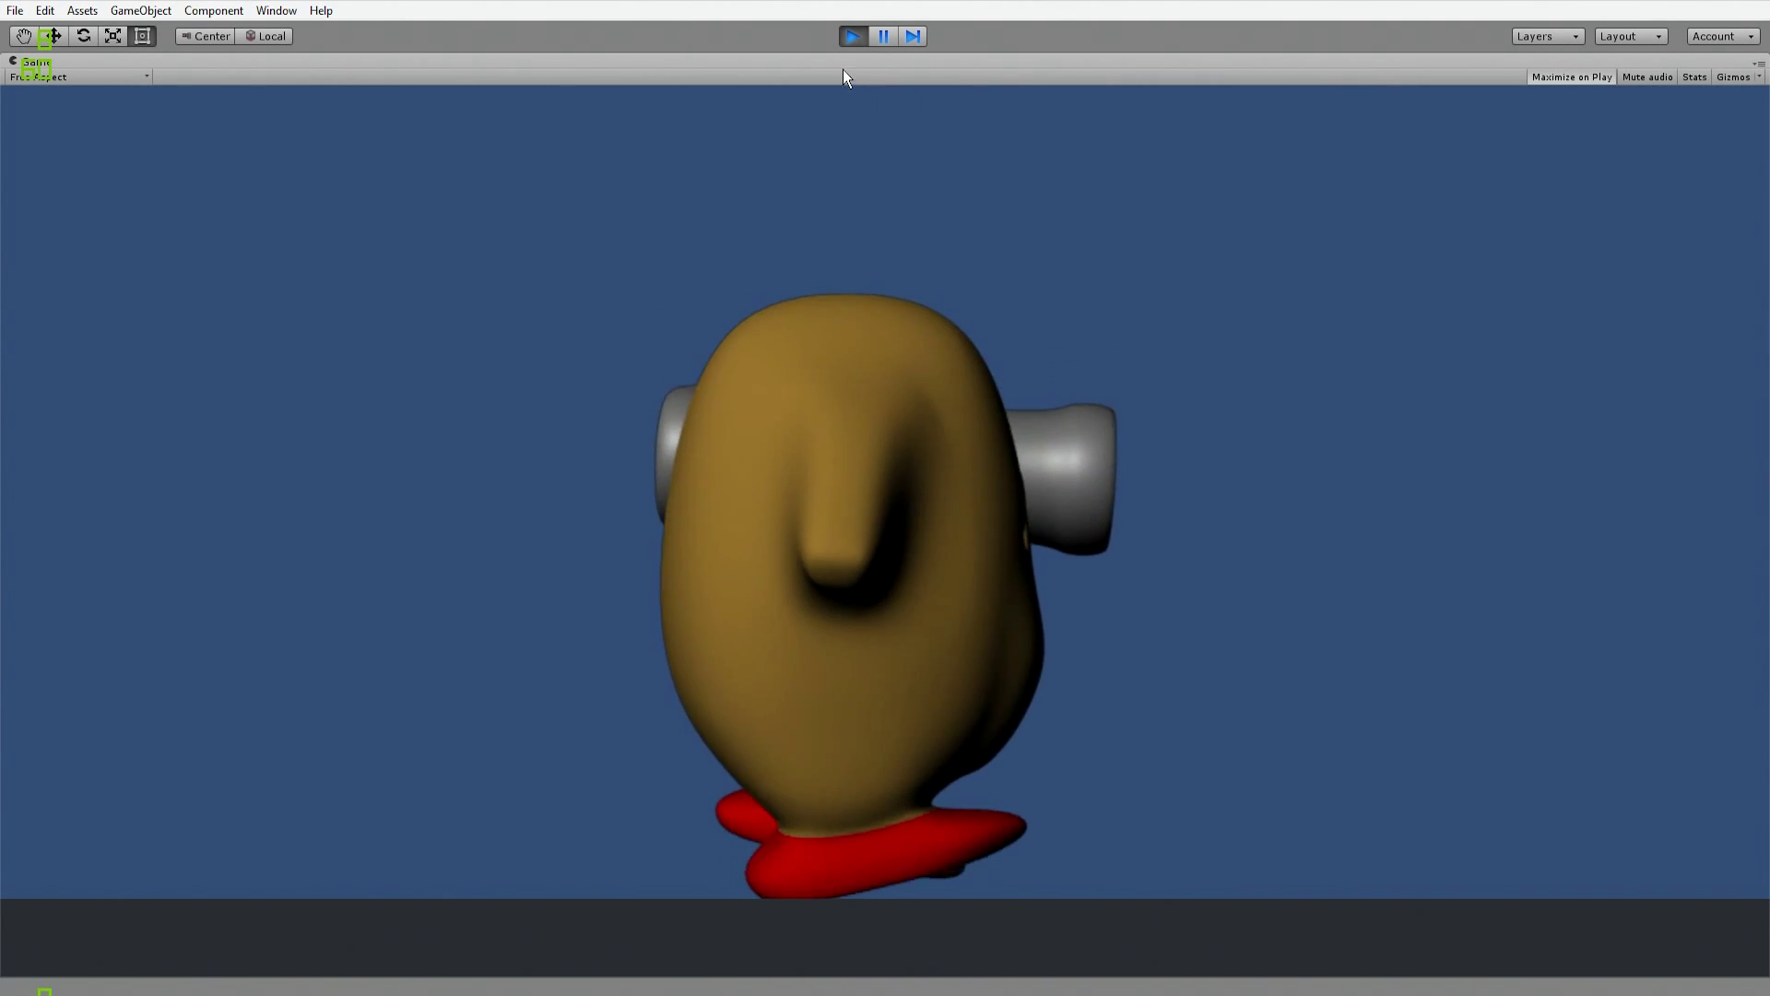
click(884, 36)
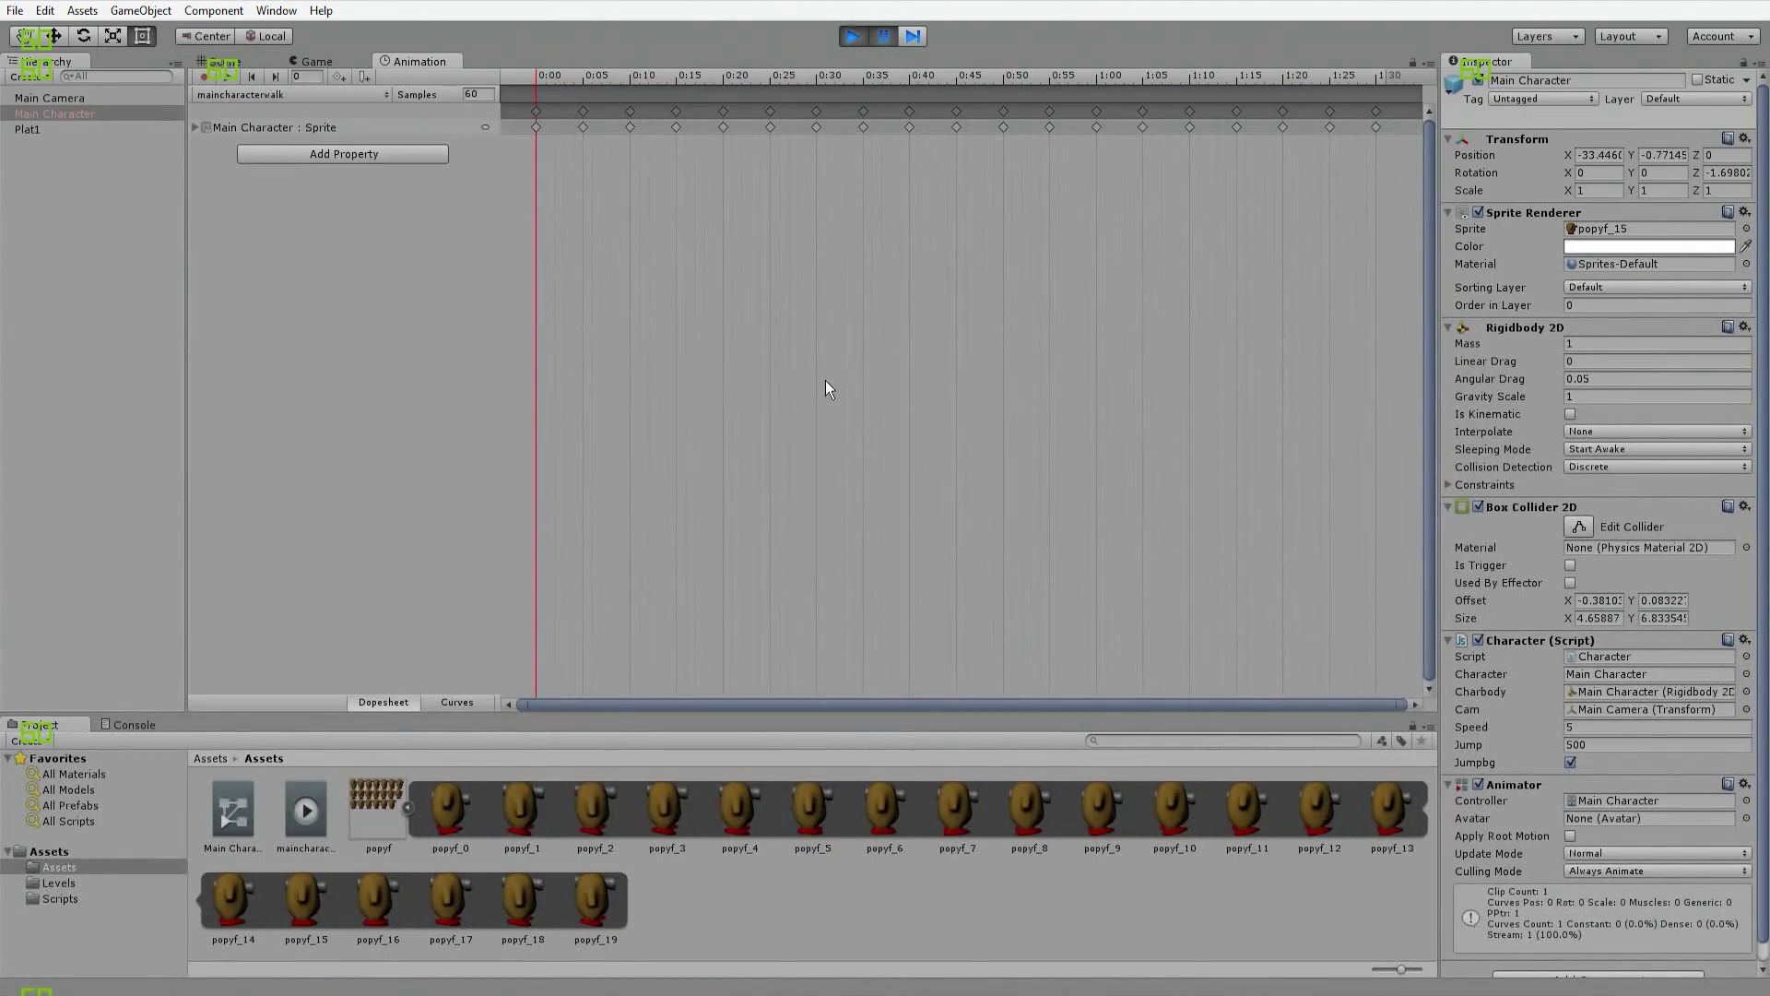
click(258, 61)
middle_drag(603, 392, 783, 340)
scroll(719, 415, up, 4)
middle_drag(687, 371, 862, 366)
scroll(858, 497, up, 2)
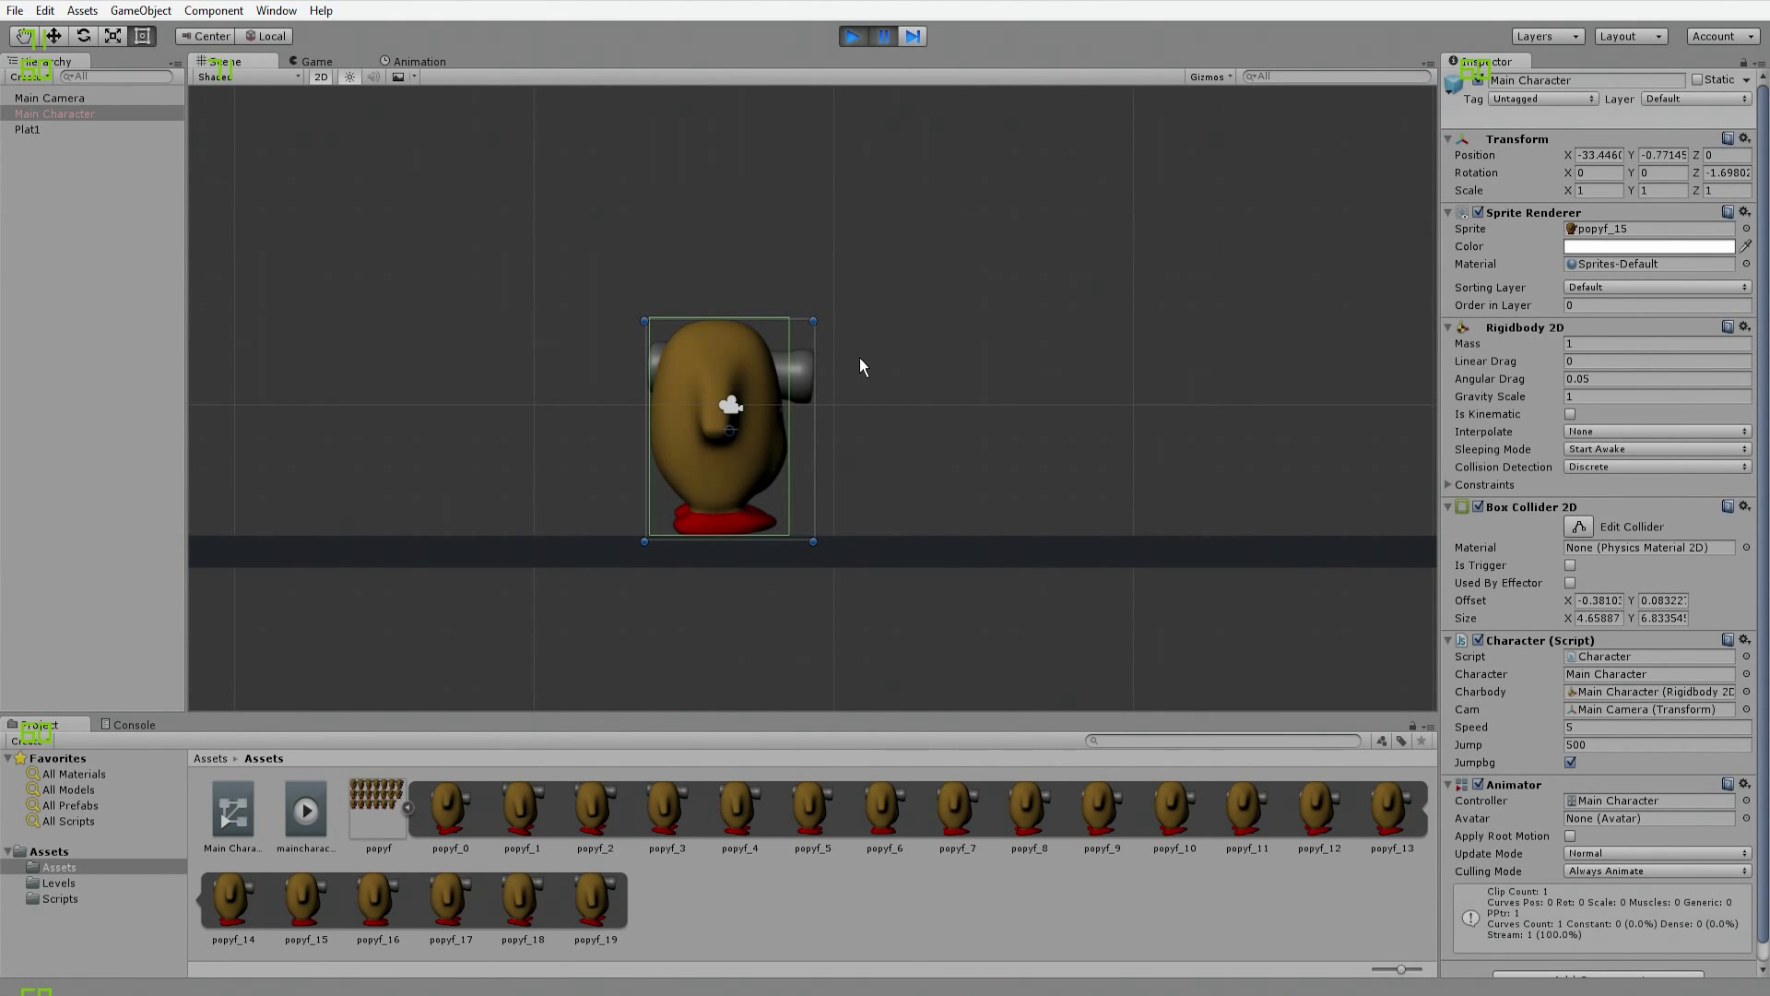
Step: View which Main Character components can be animated as added properties in the walk clip, and return to the scene
click(885, 42)
click(390, 61)
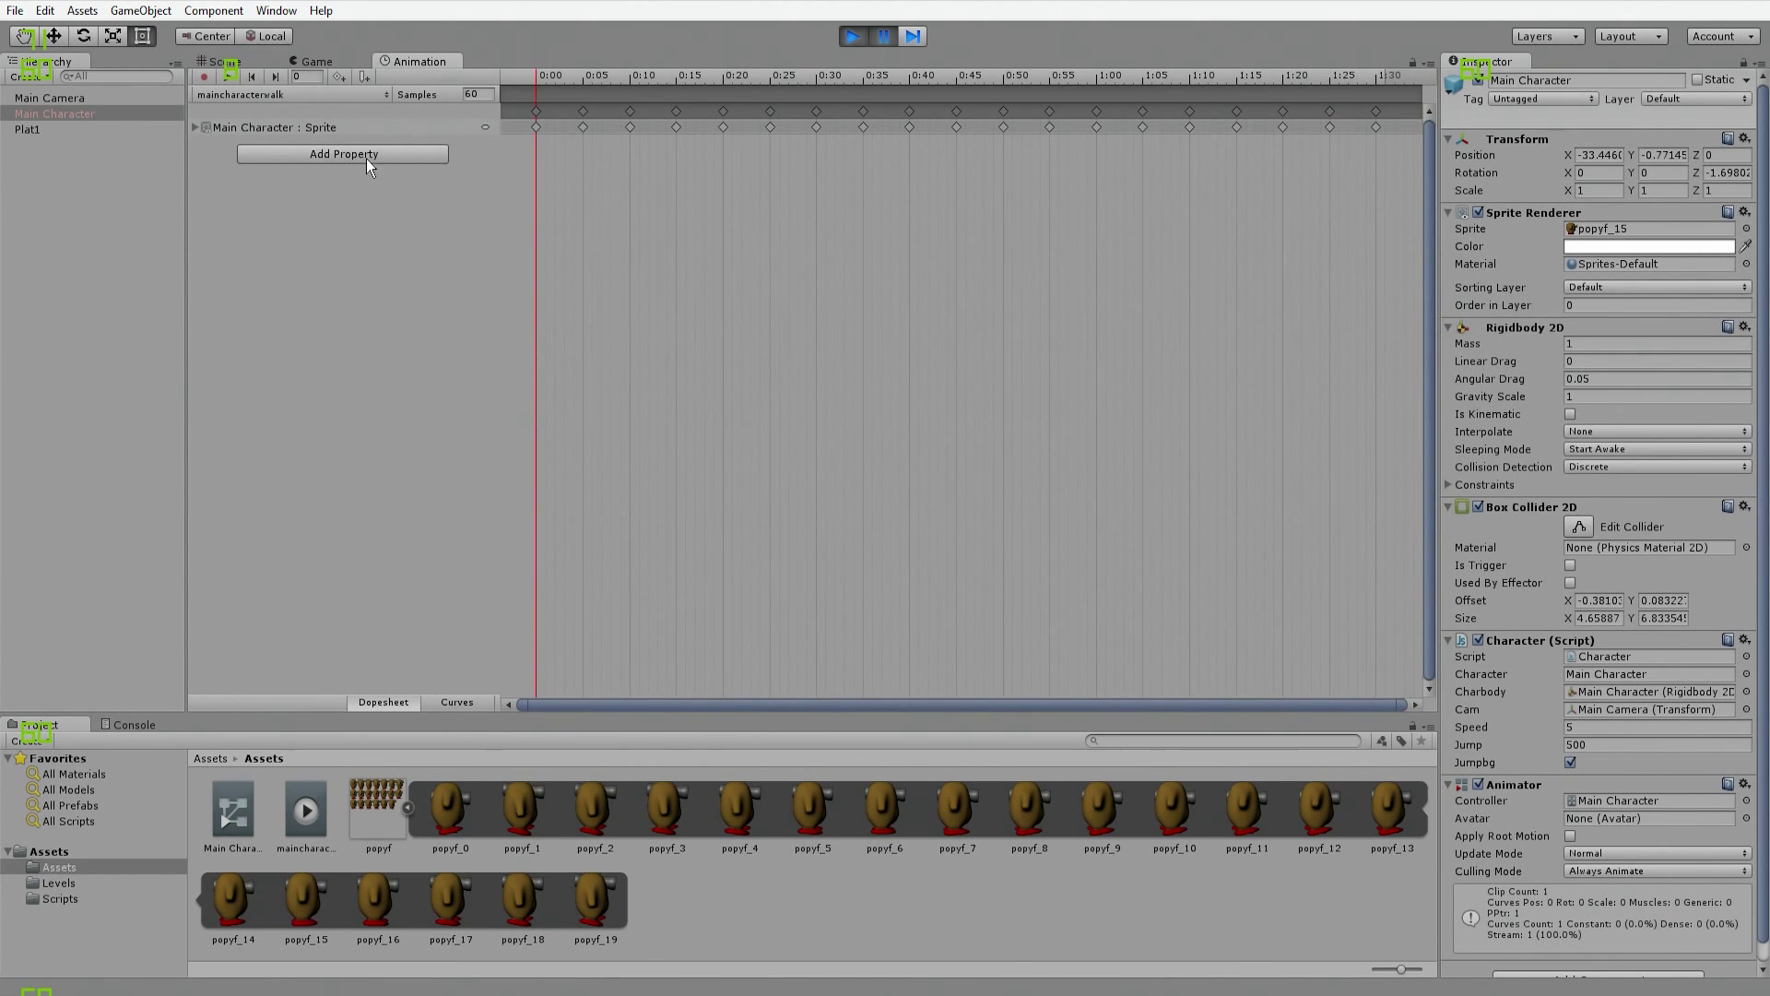
click(367, 157)
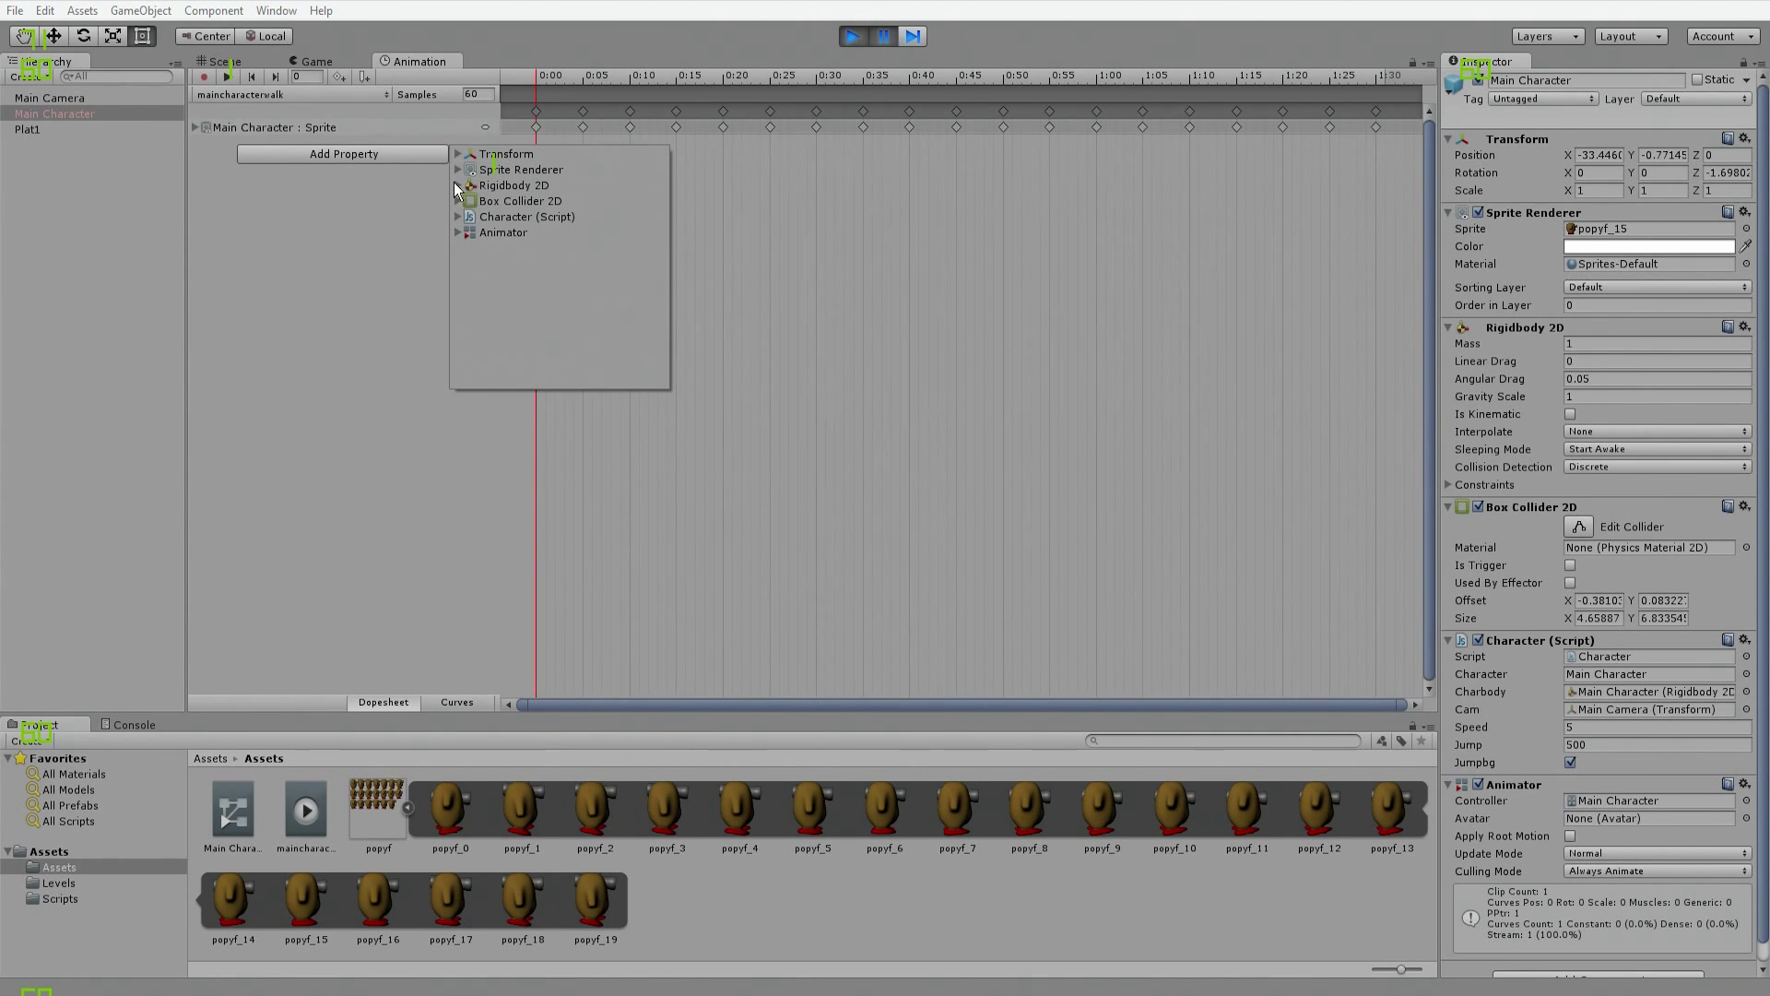
click(242, 63)
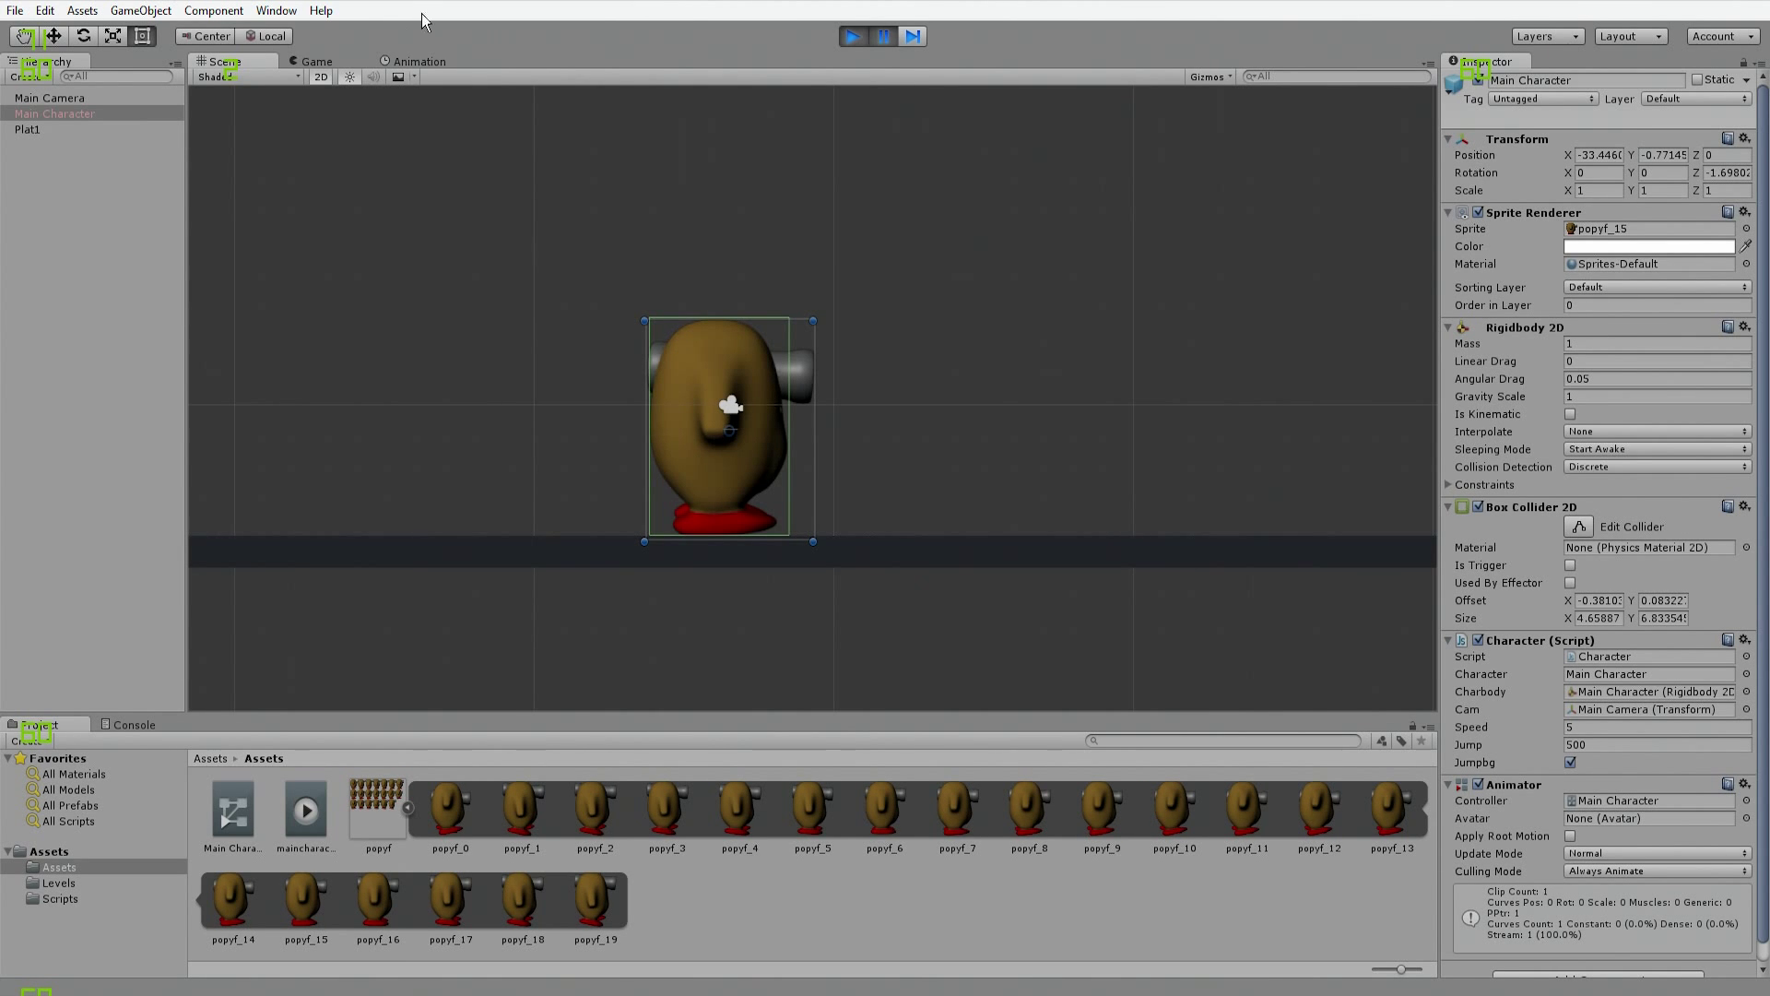
click(407, 59)
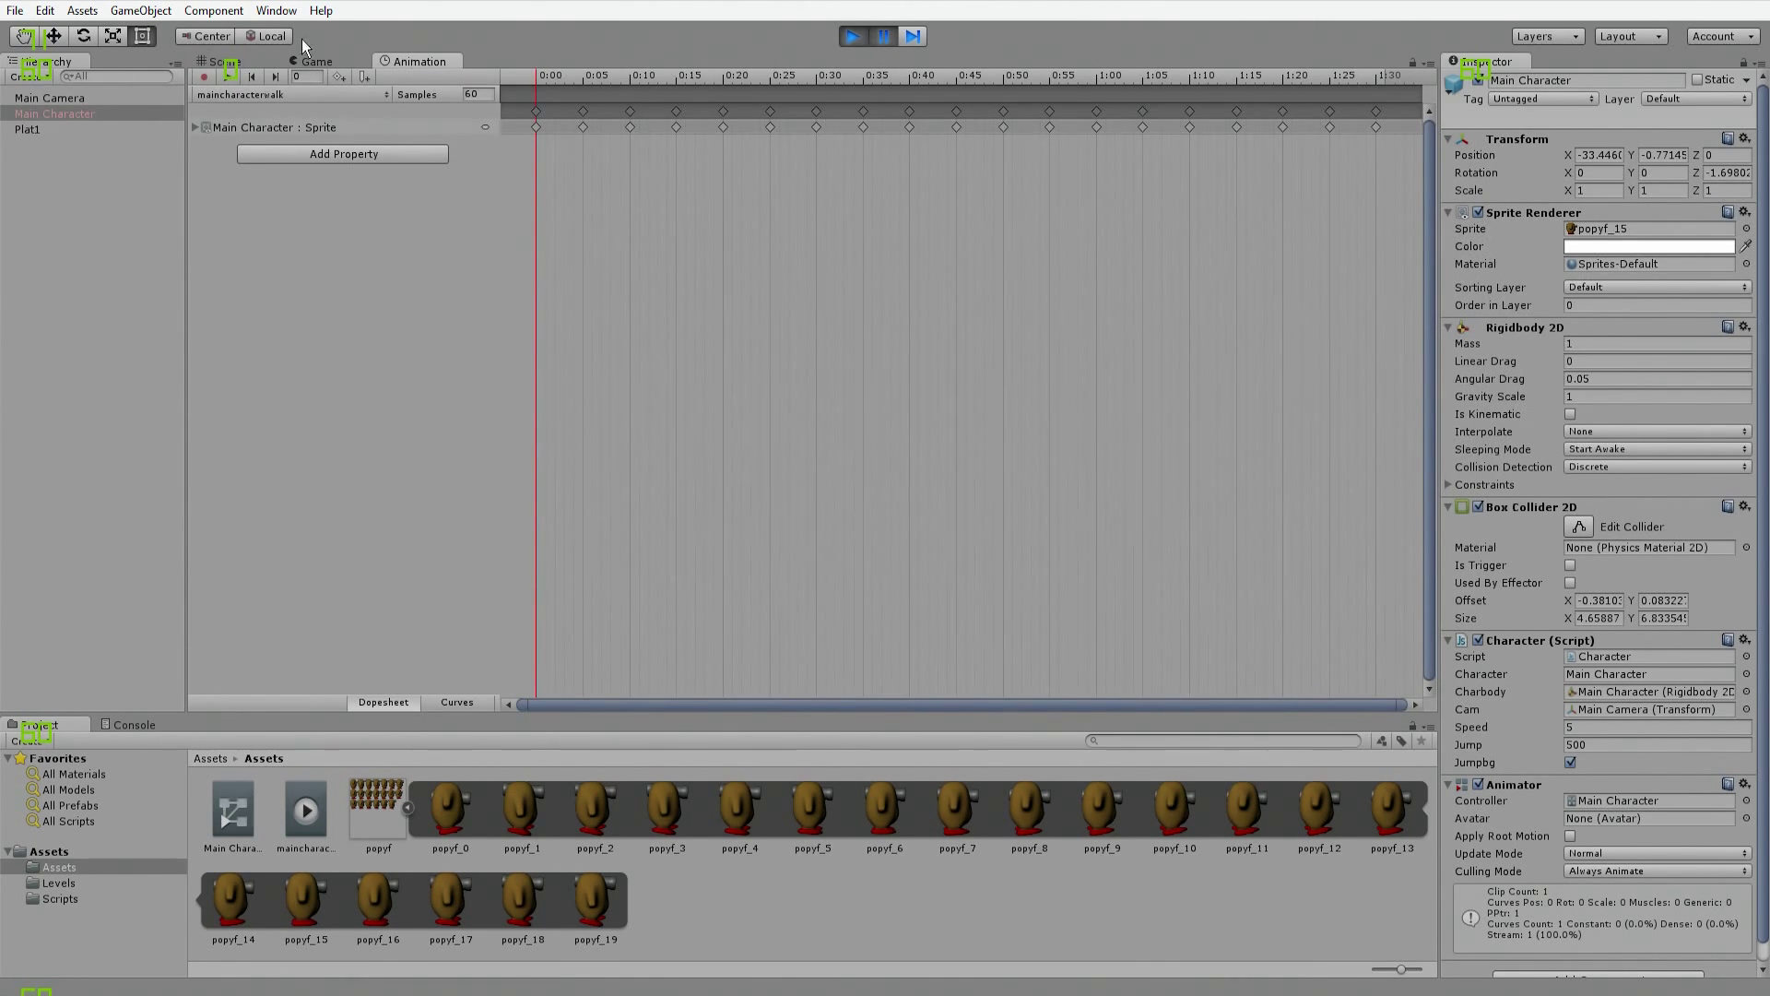
click(226, 61)
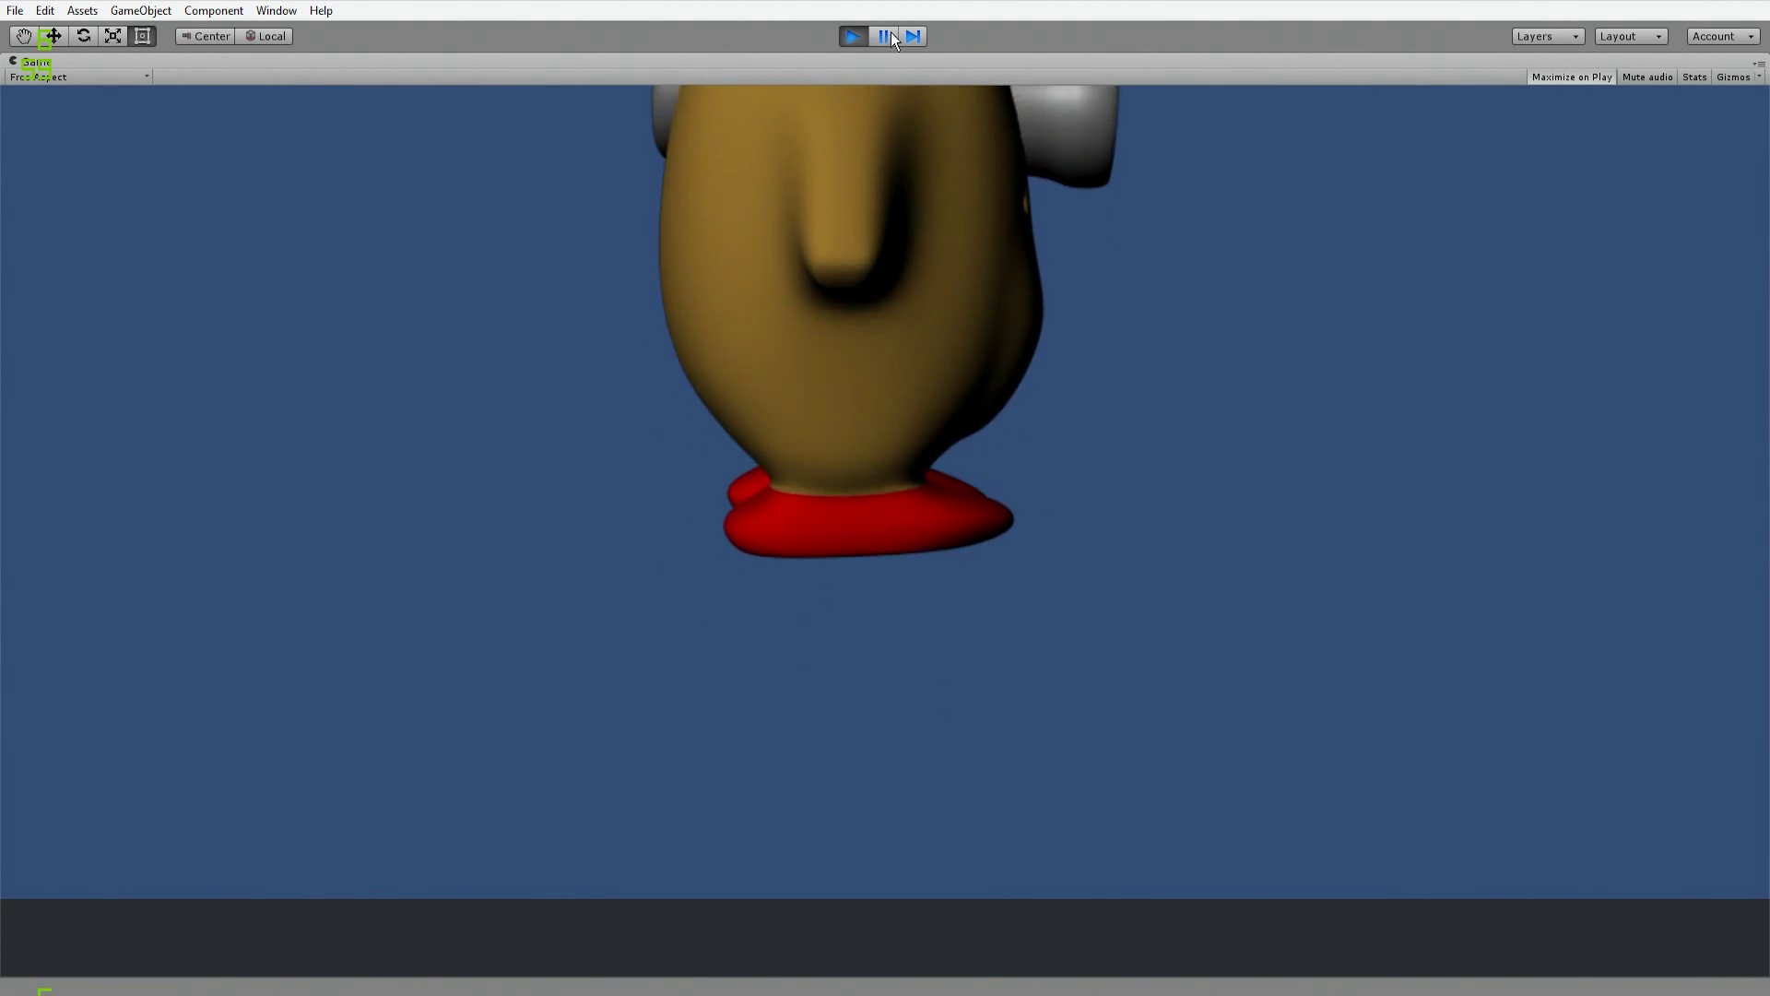
Step: Pause the game during a jump, examine the character against its collider in the scene, and stop the game
click(888, 36)
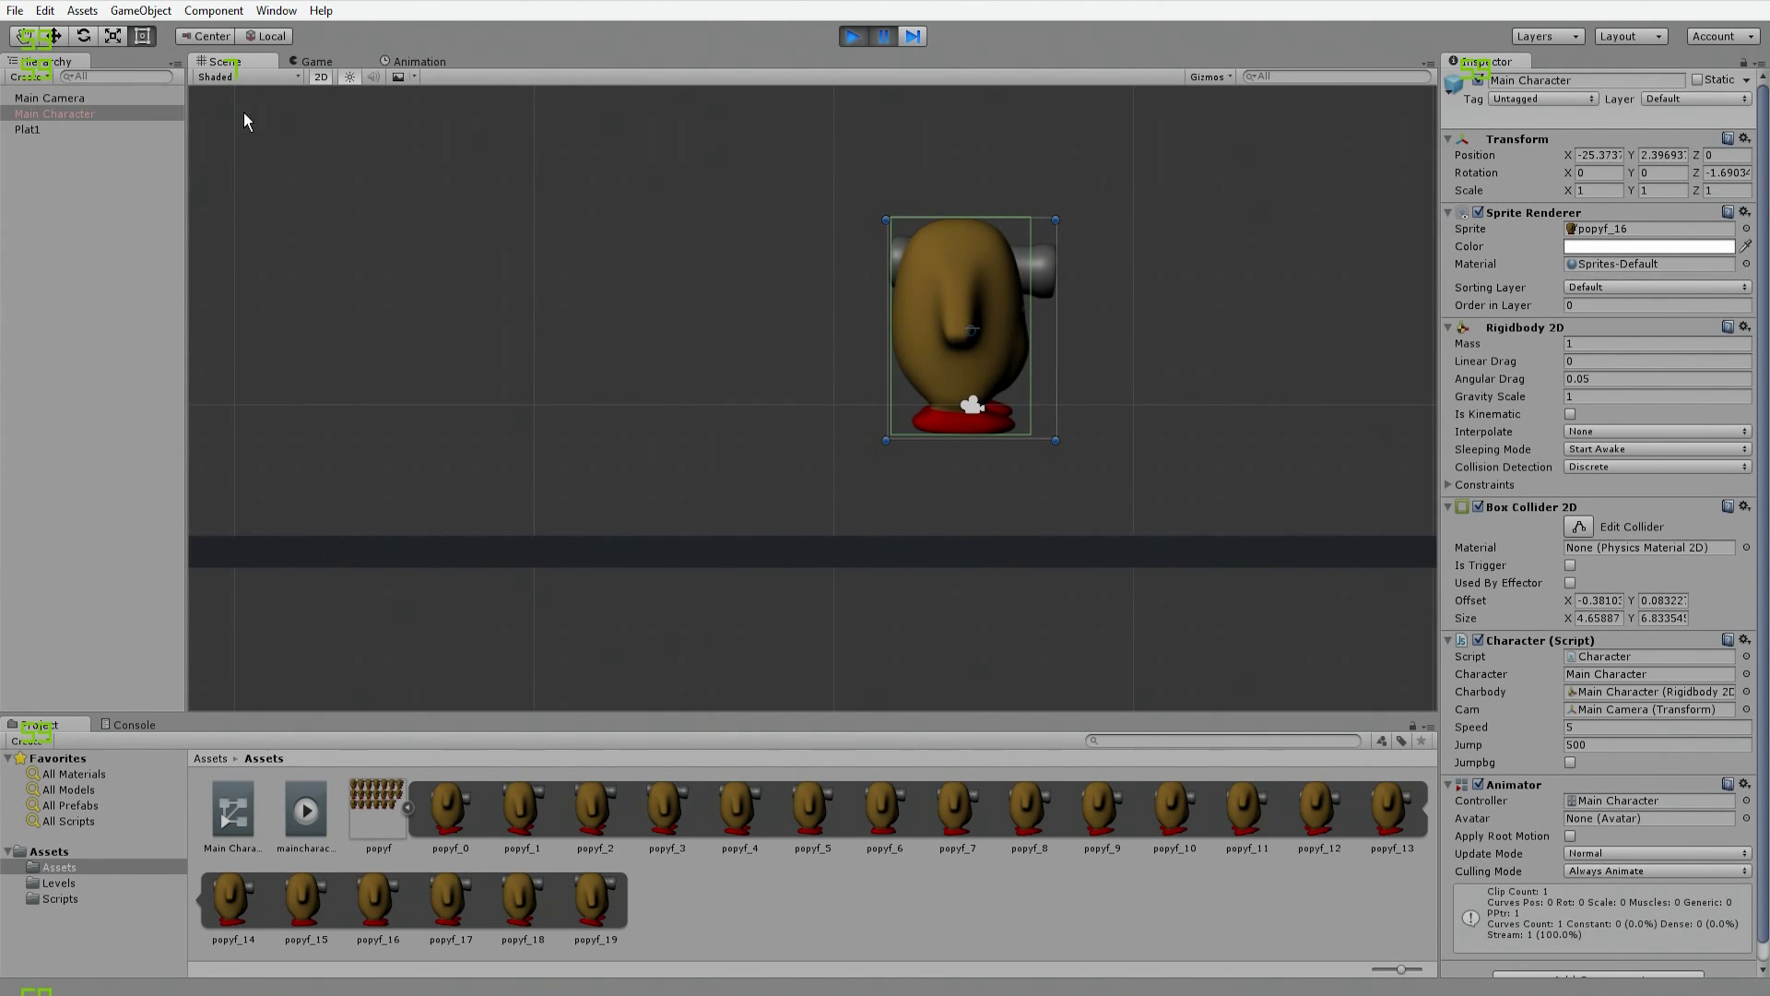
click(416, 62)
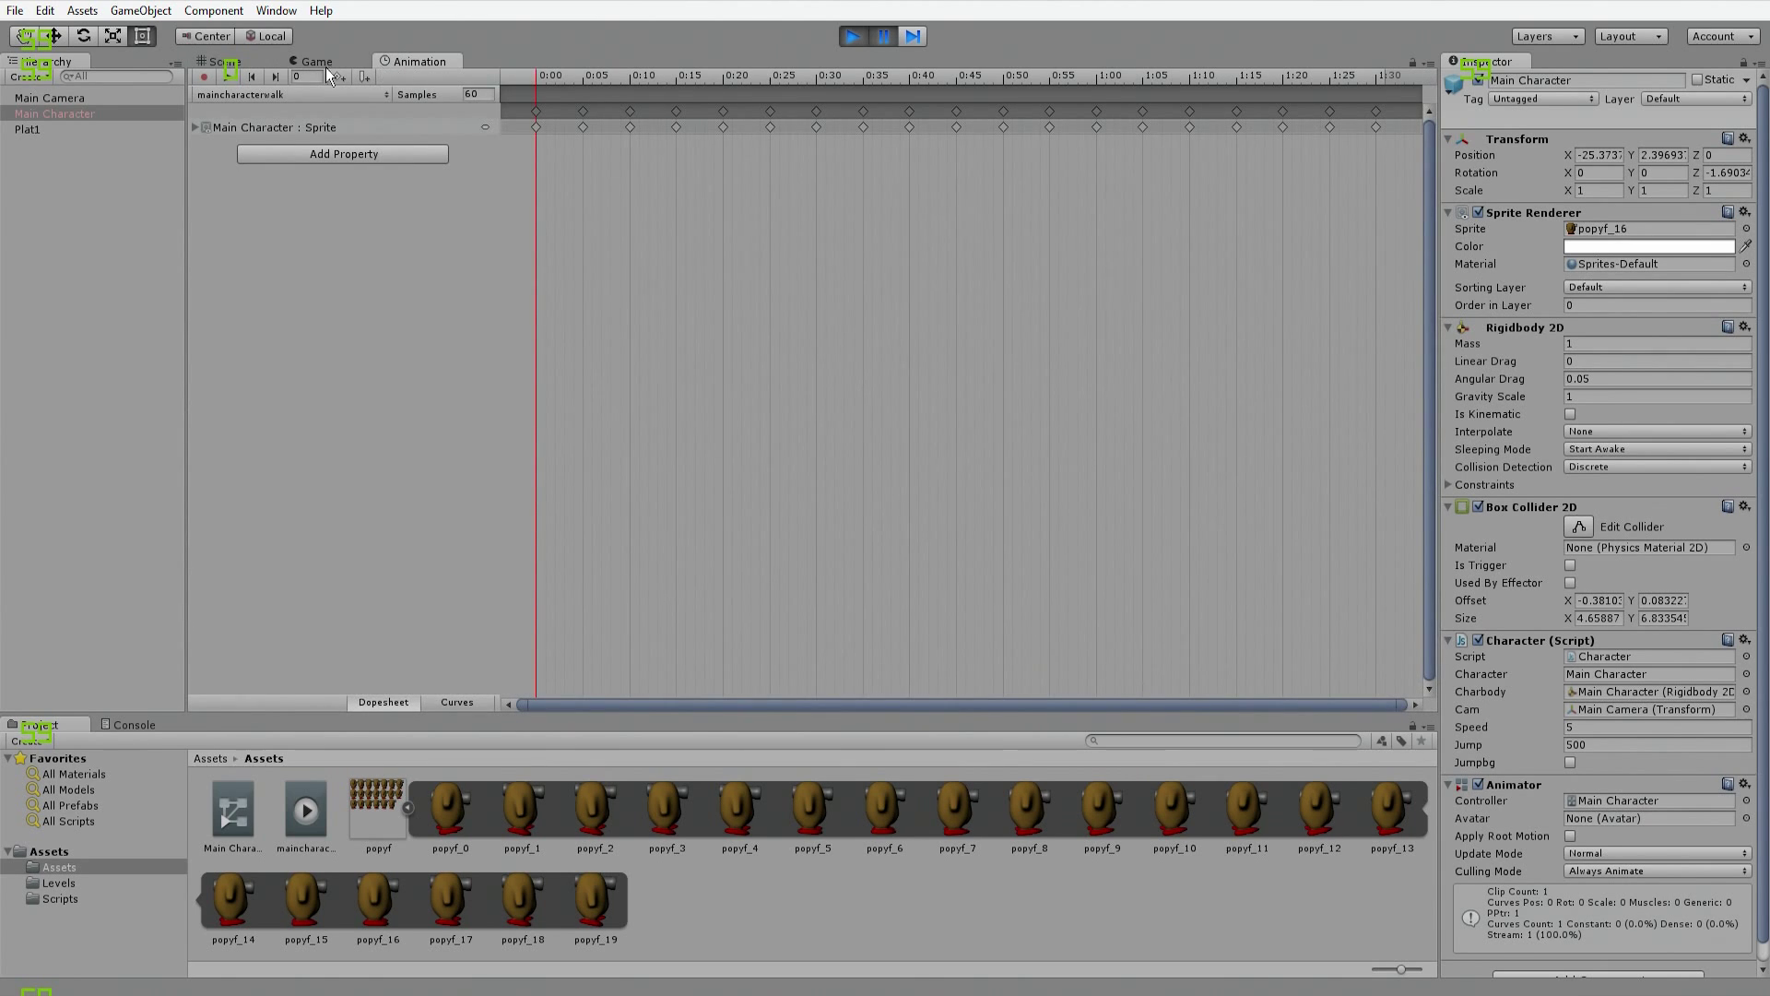
click(226, 62)
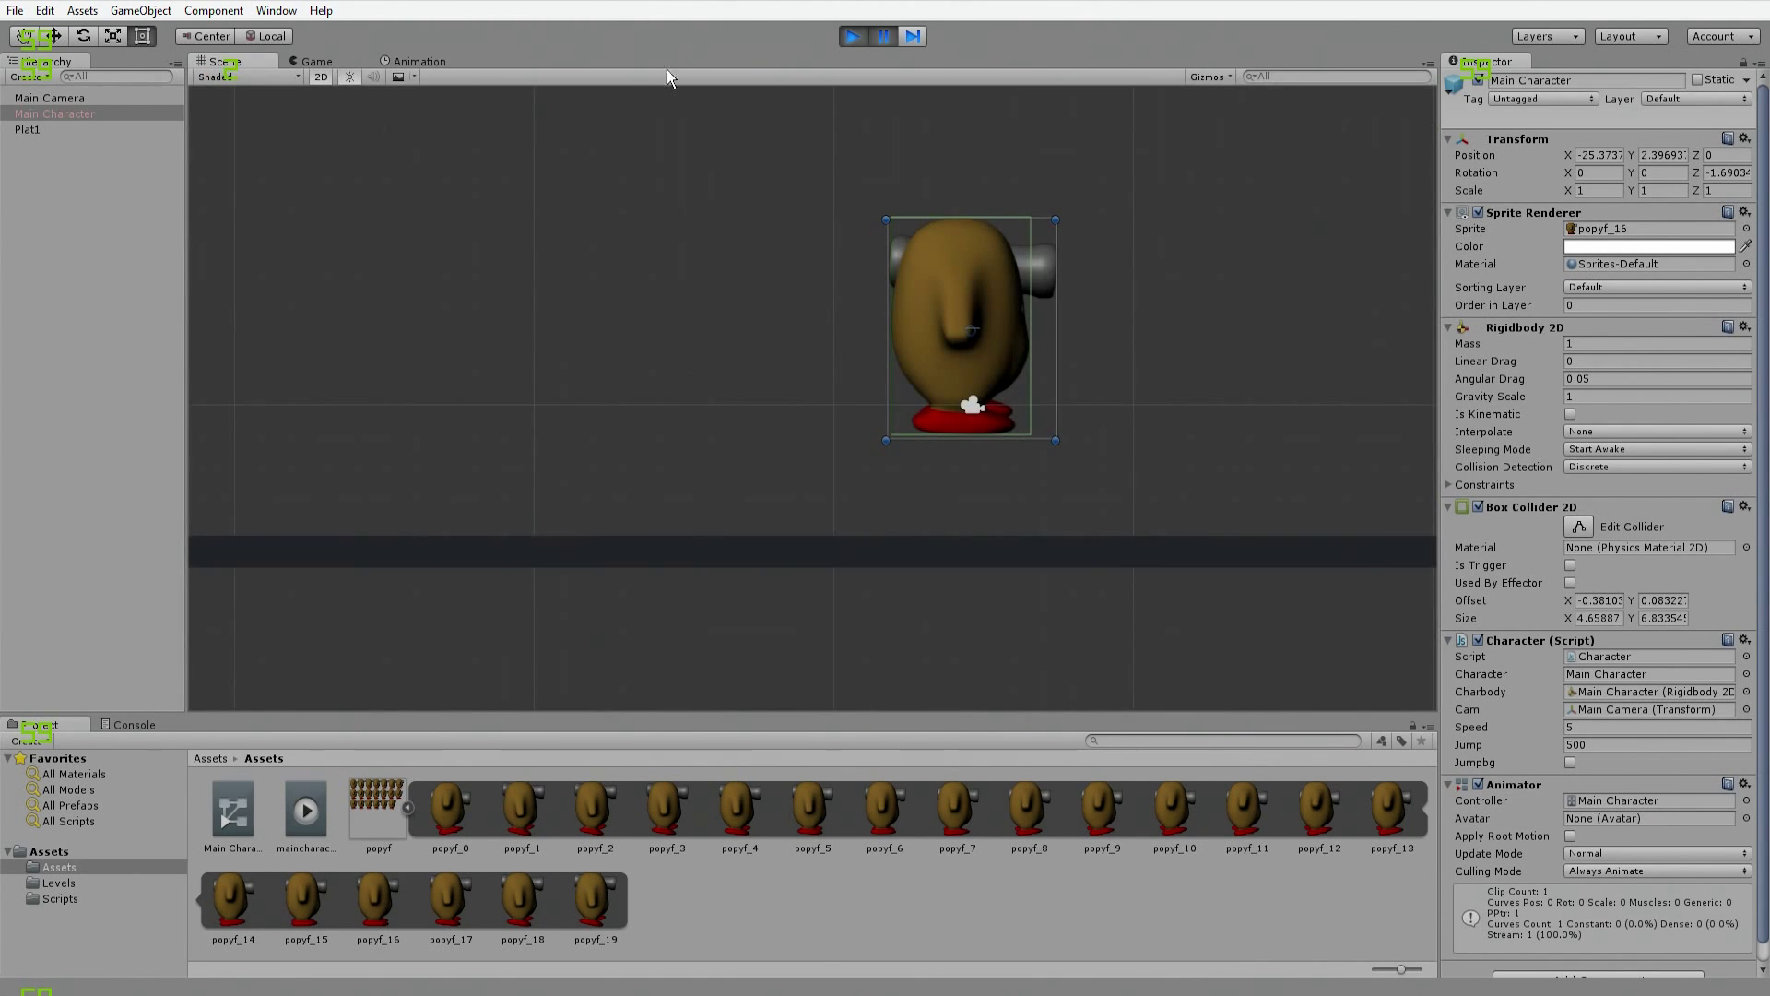
click(854, 37)
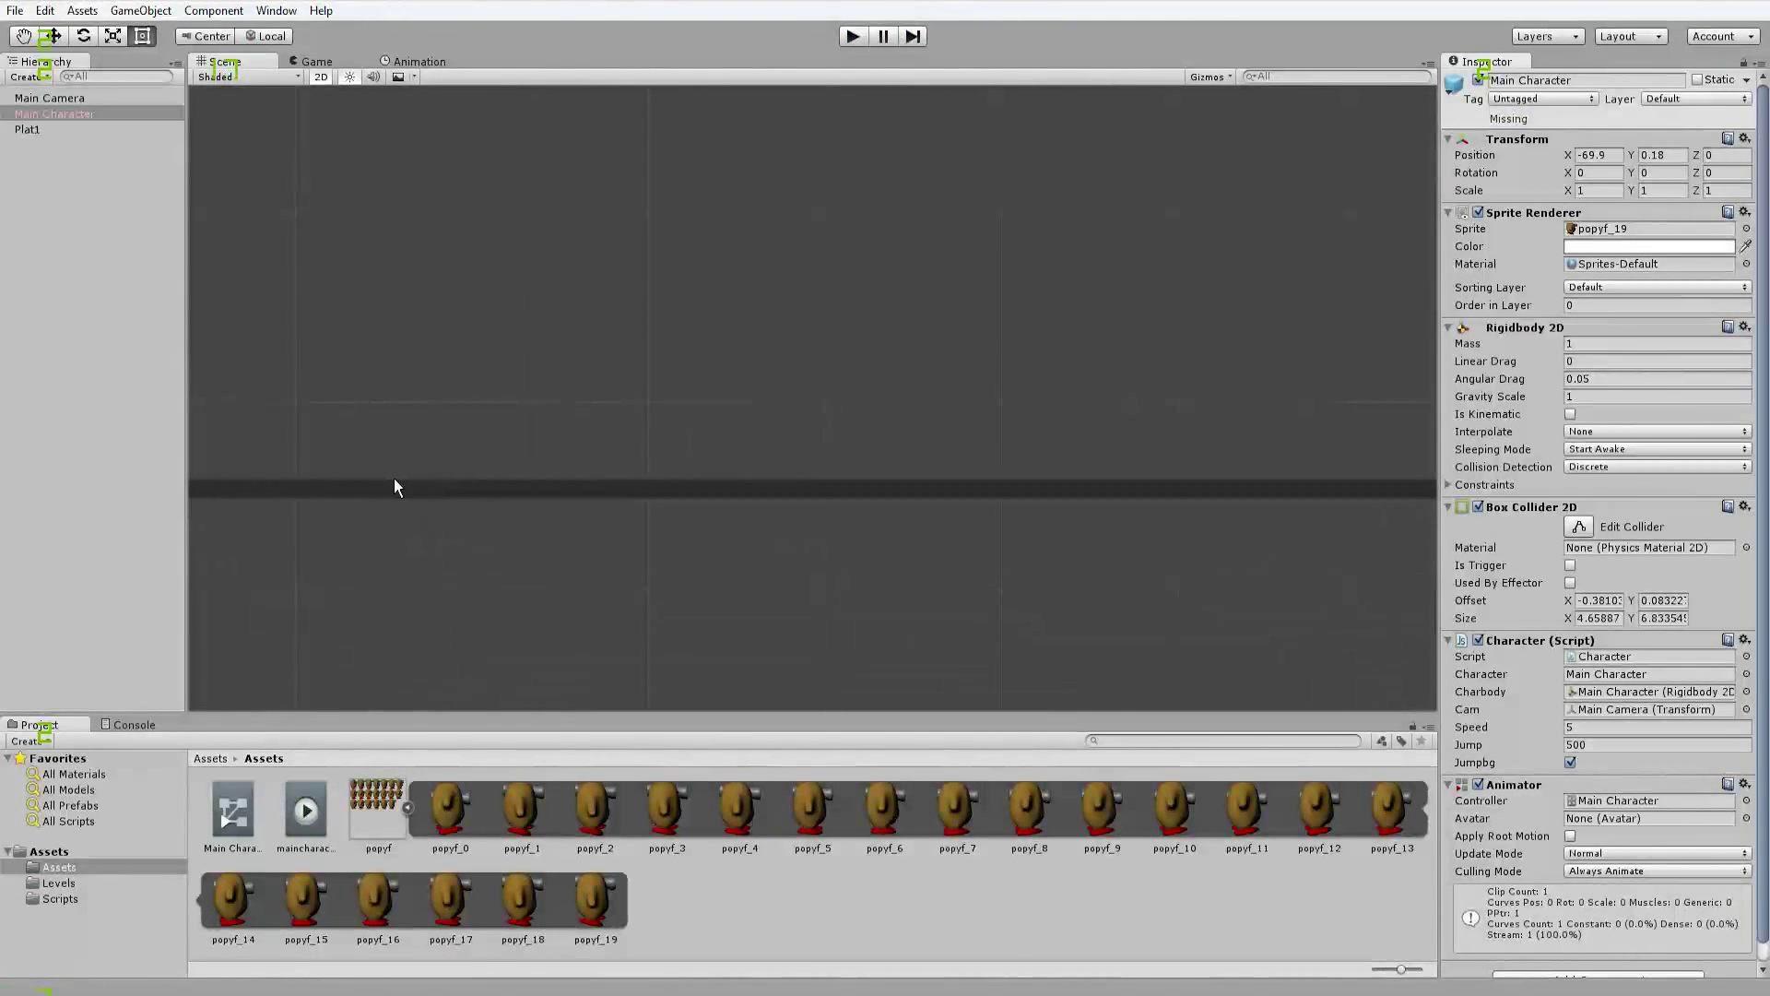
Step: Set the Main Character's default Sprite Renderer sprite to popyf_6
scroll(748, 500, up, 3)
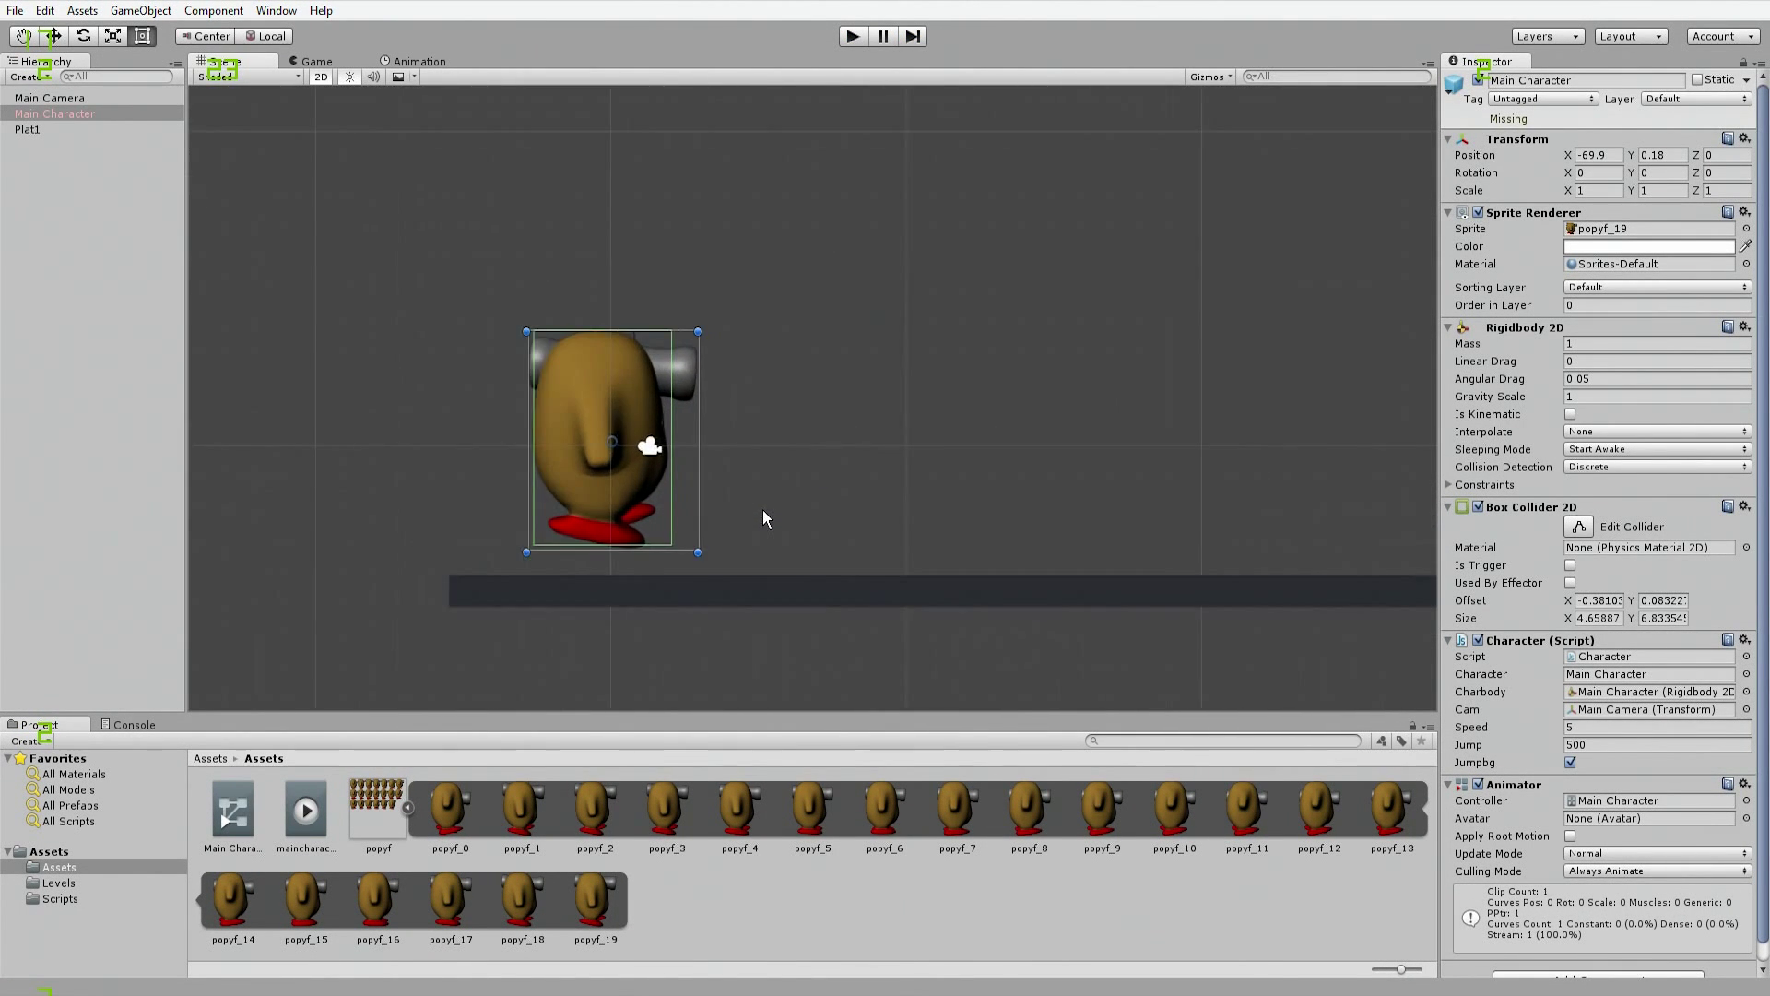
scroll(756, 513, up, 3)
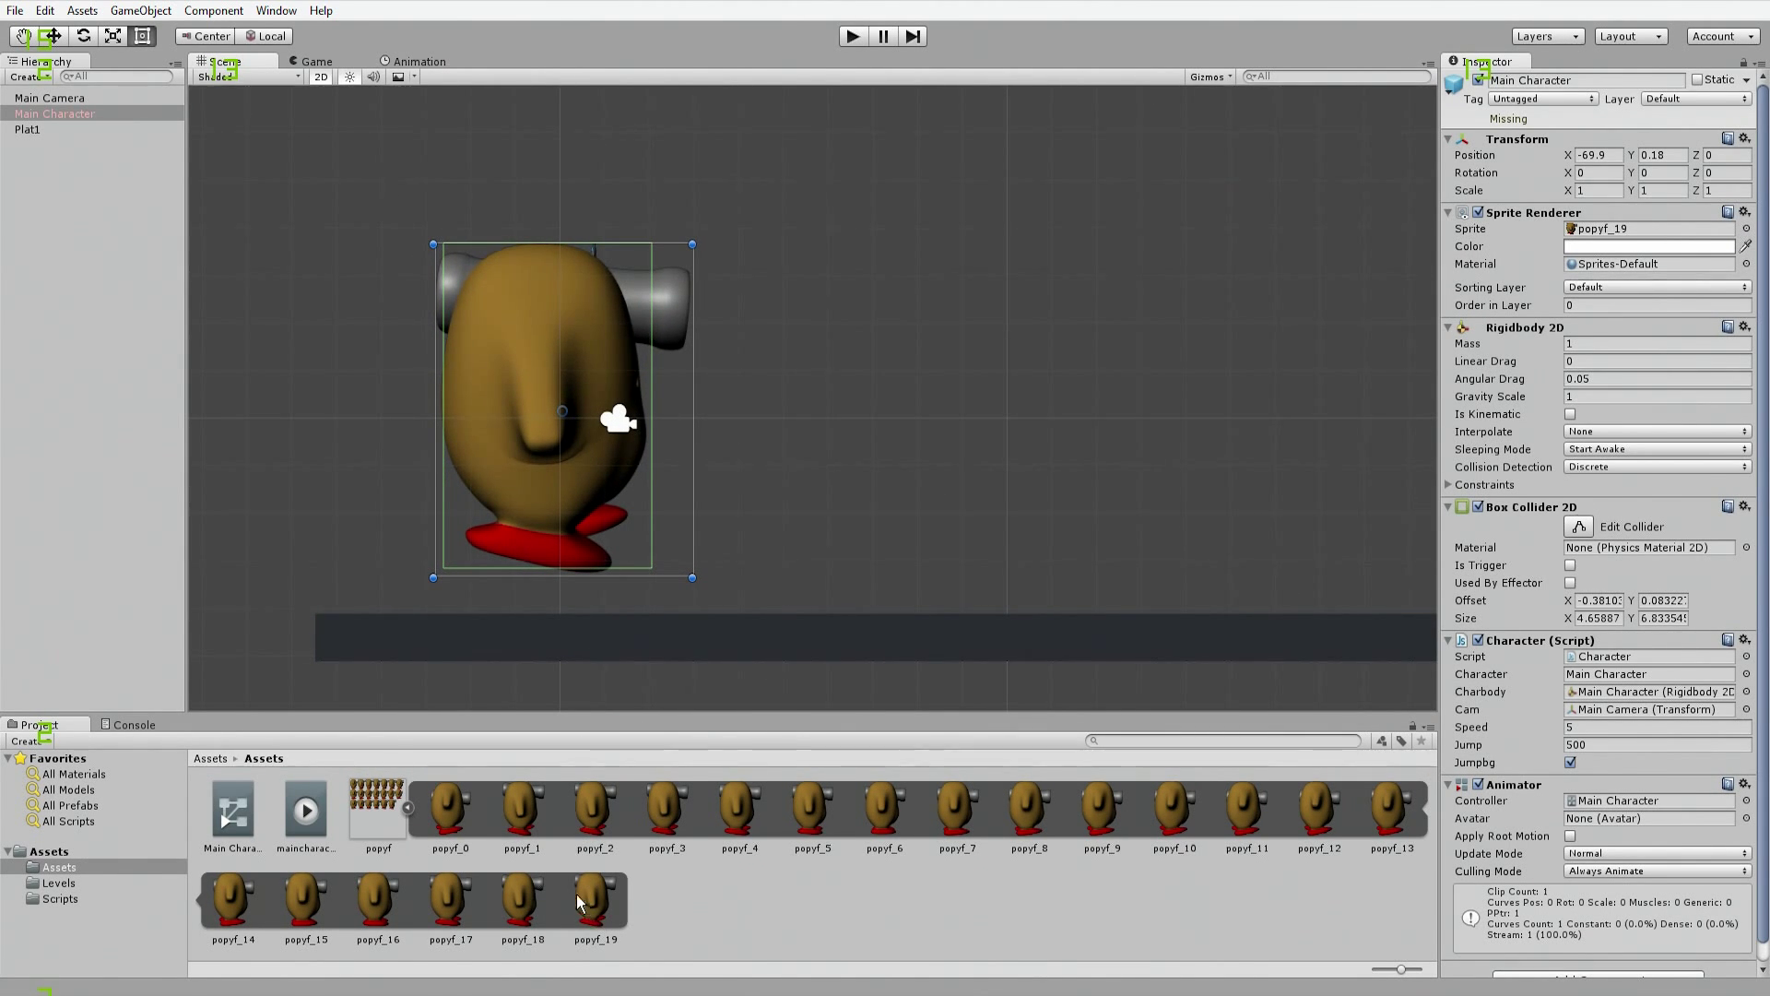
click(422, 65)
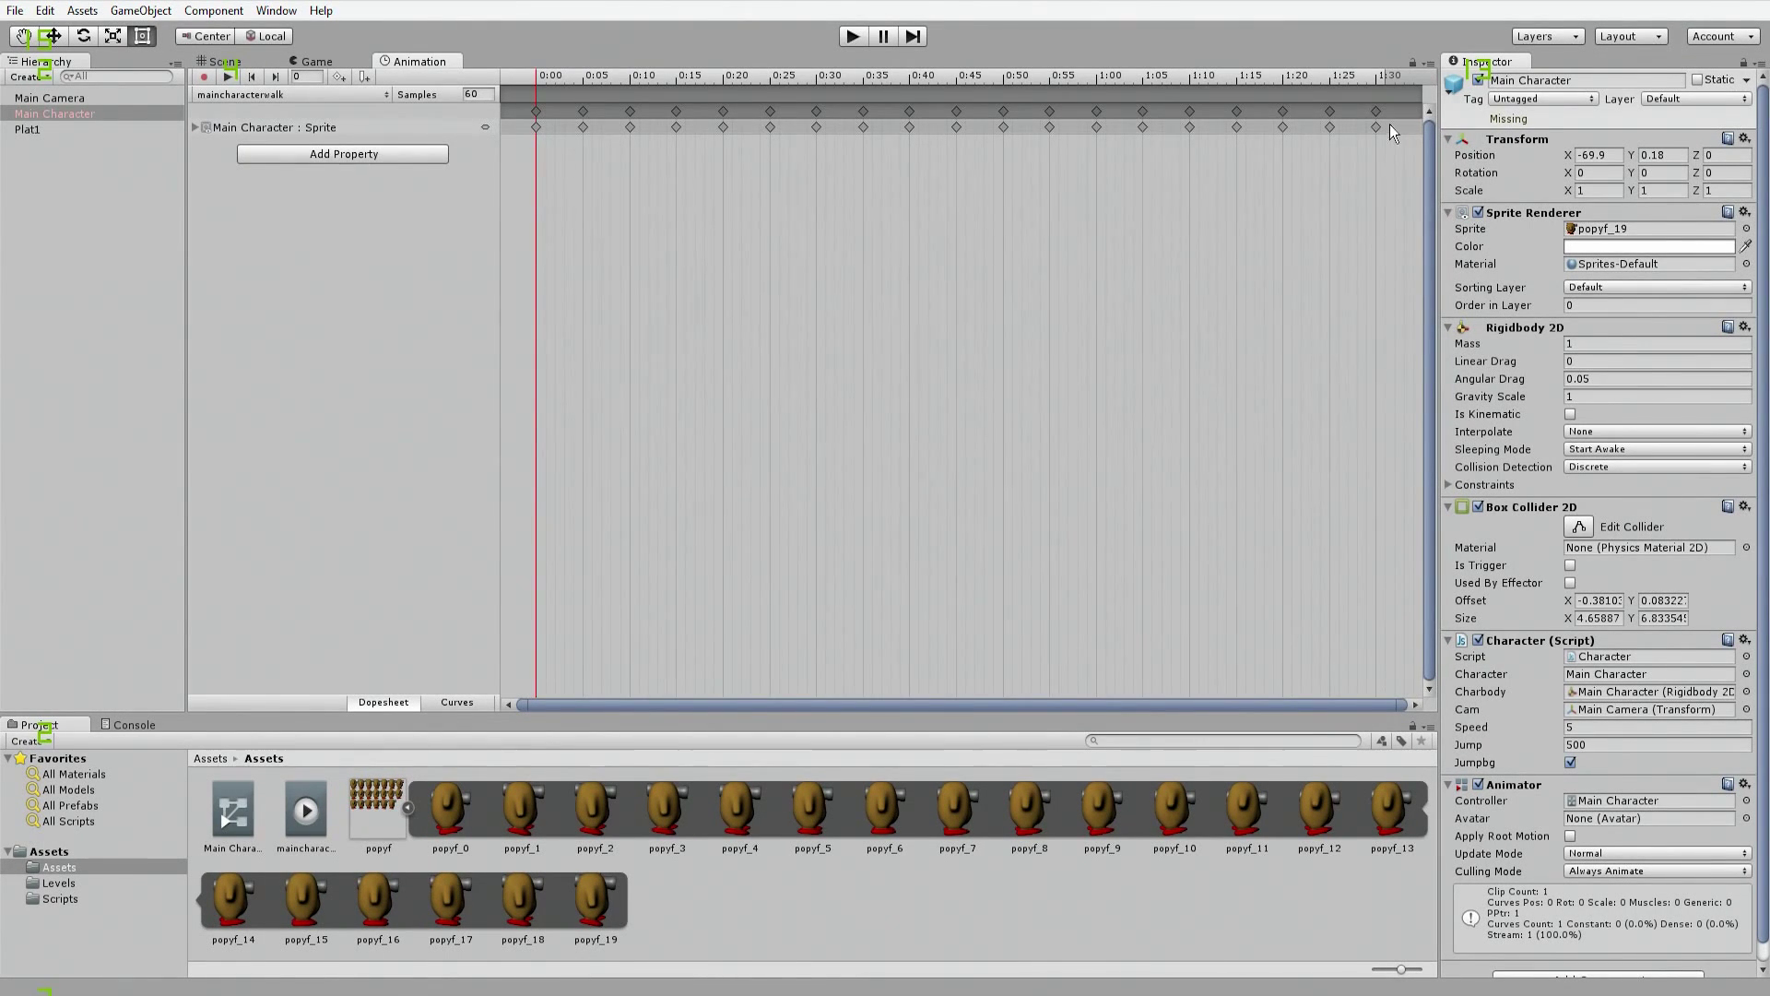
click(222, 61)
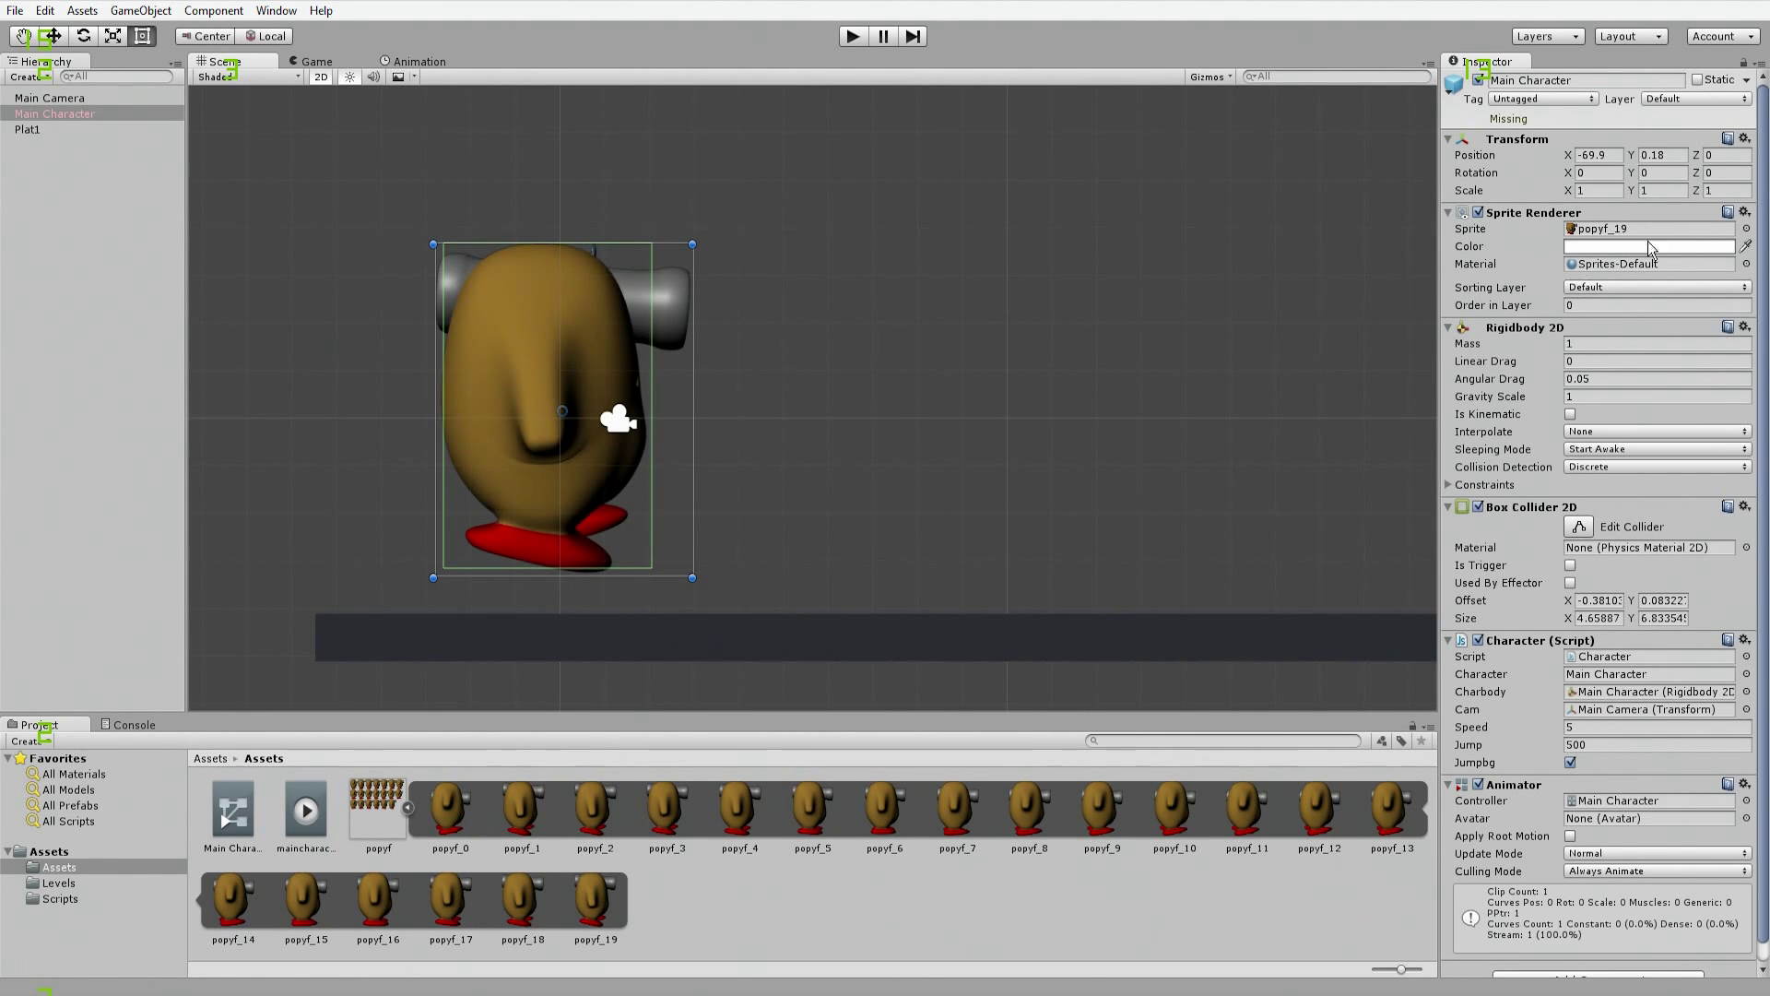
click(1746, 228)
scroll(137, 274, down, 5)
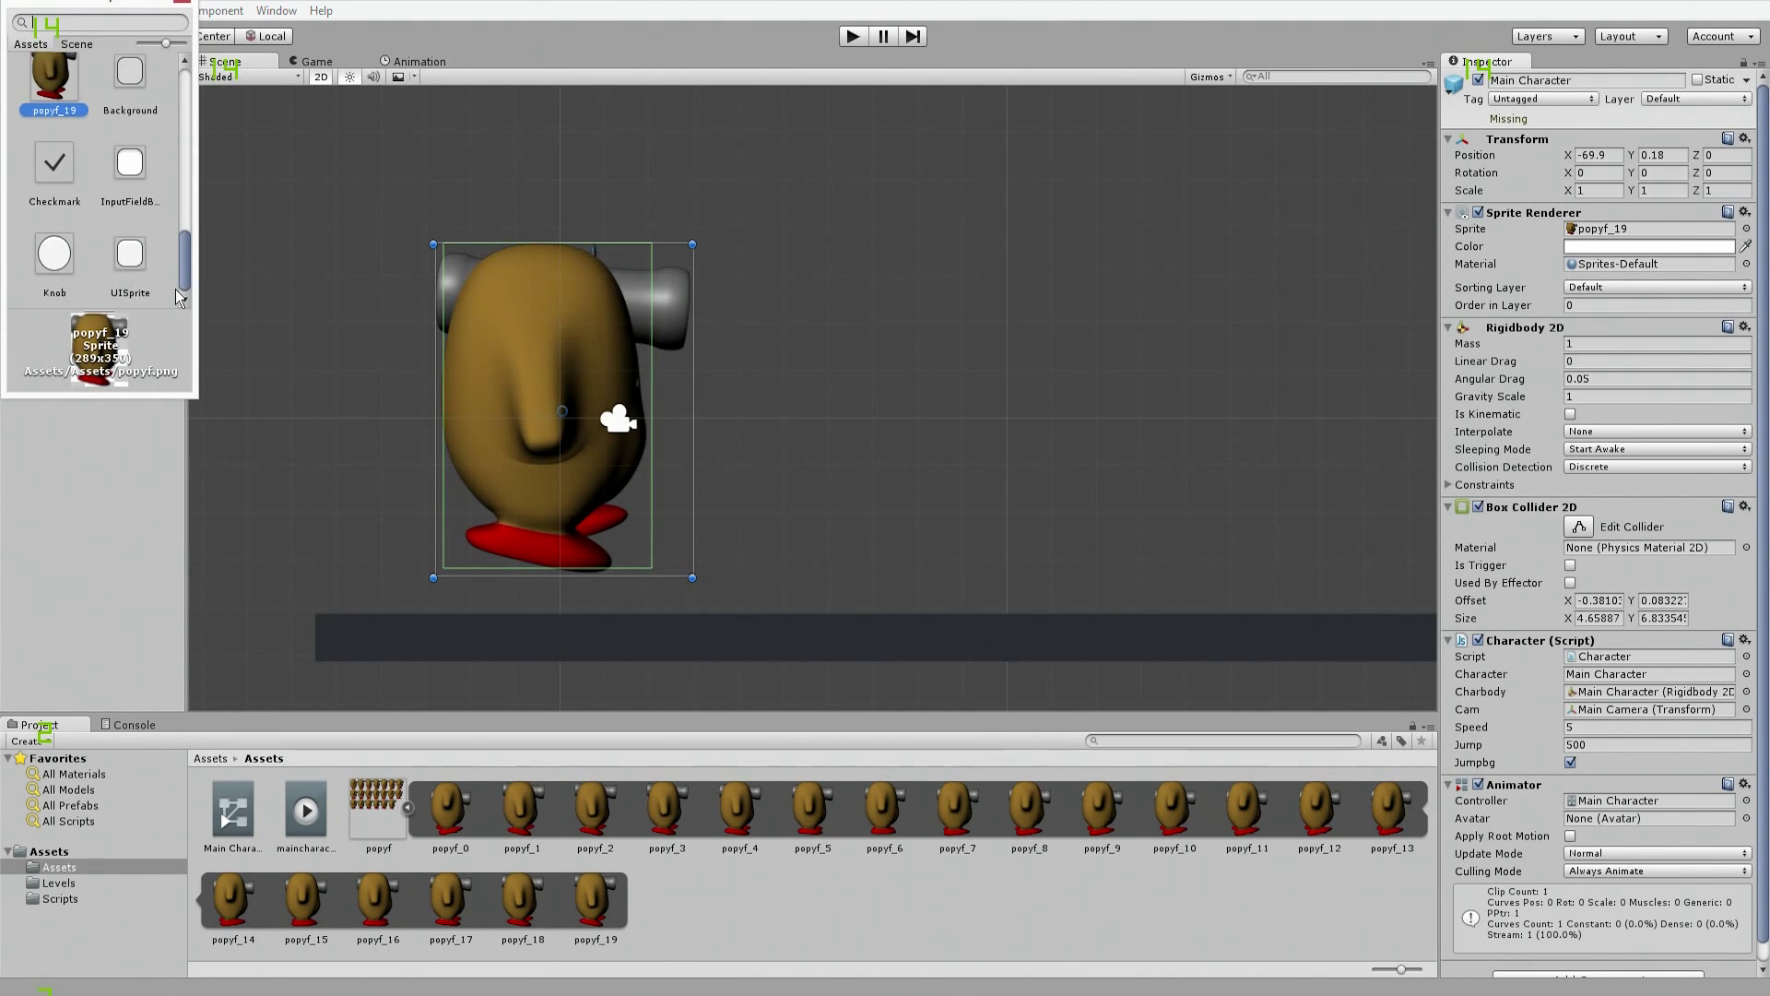
scroll(137, 275, up, 2)
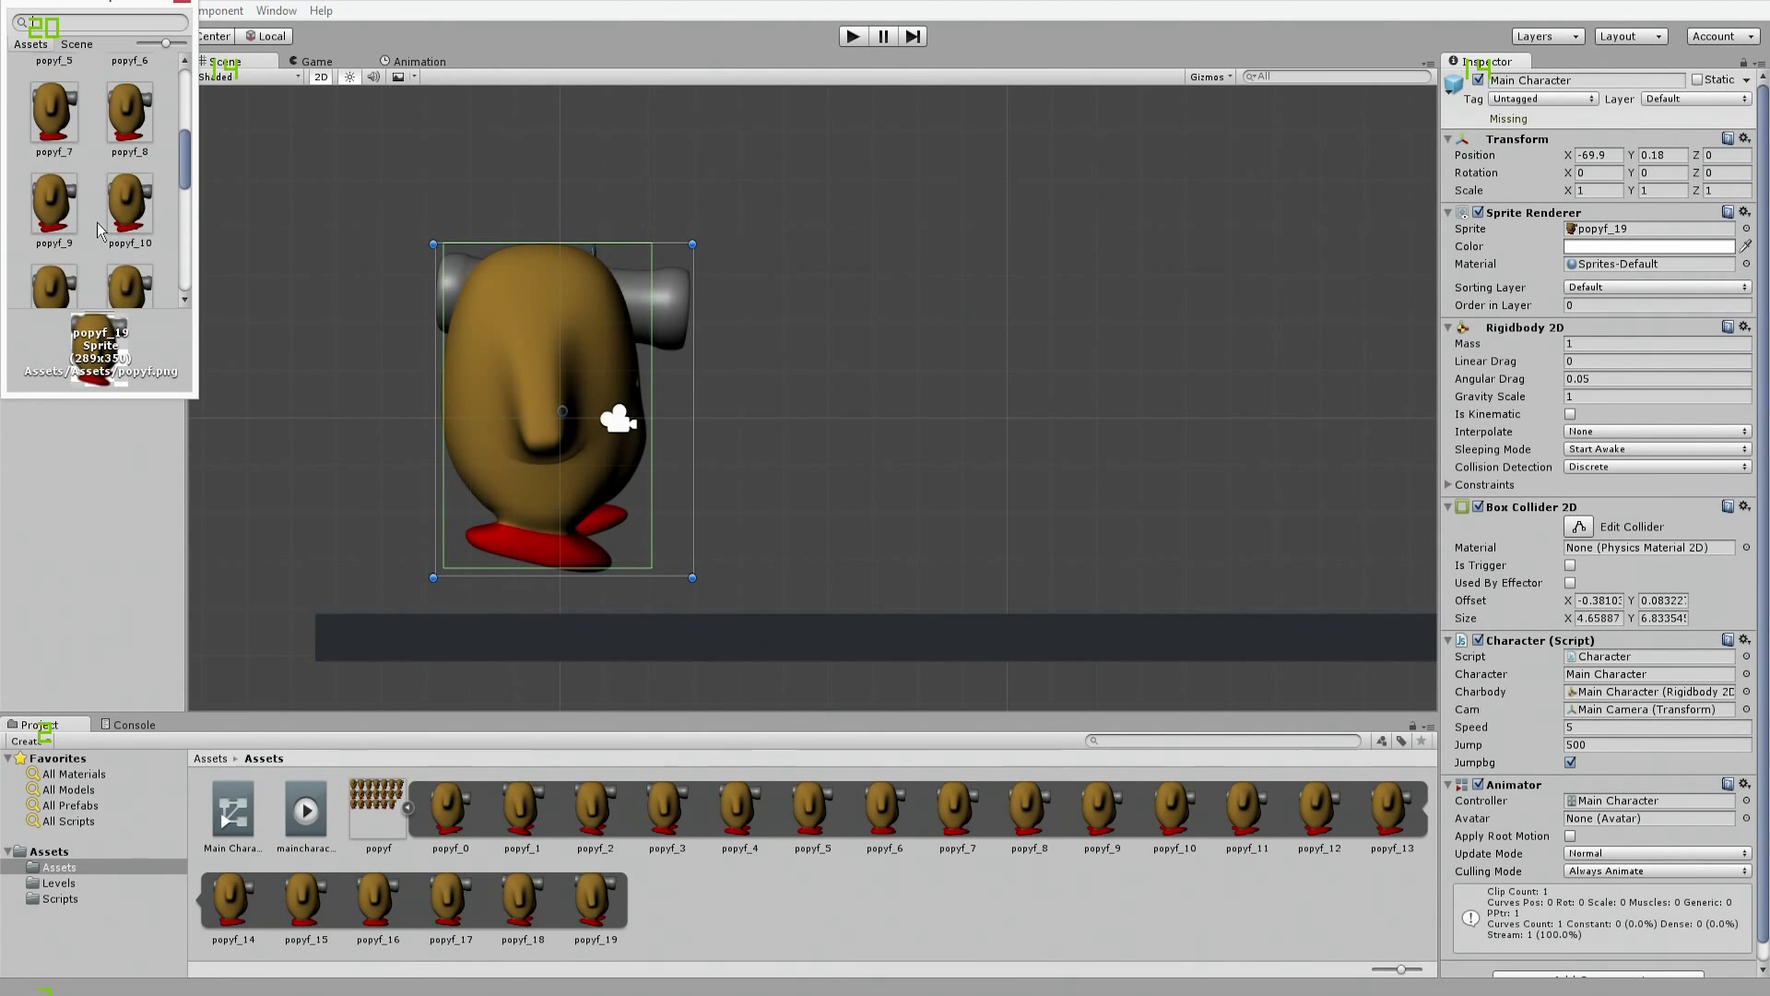
scroll(145, 157, up, 1)
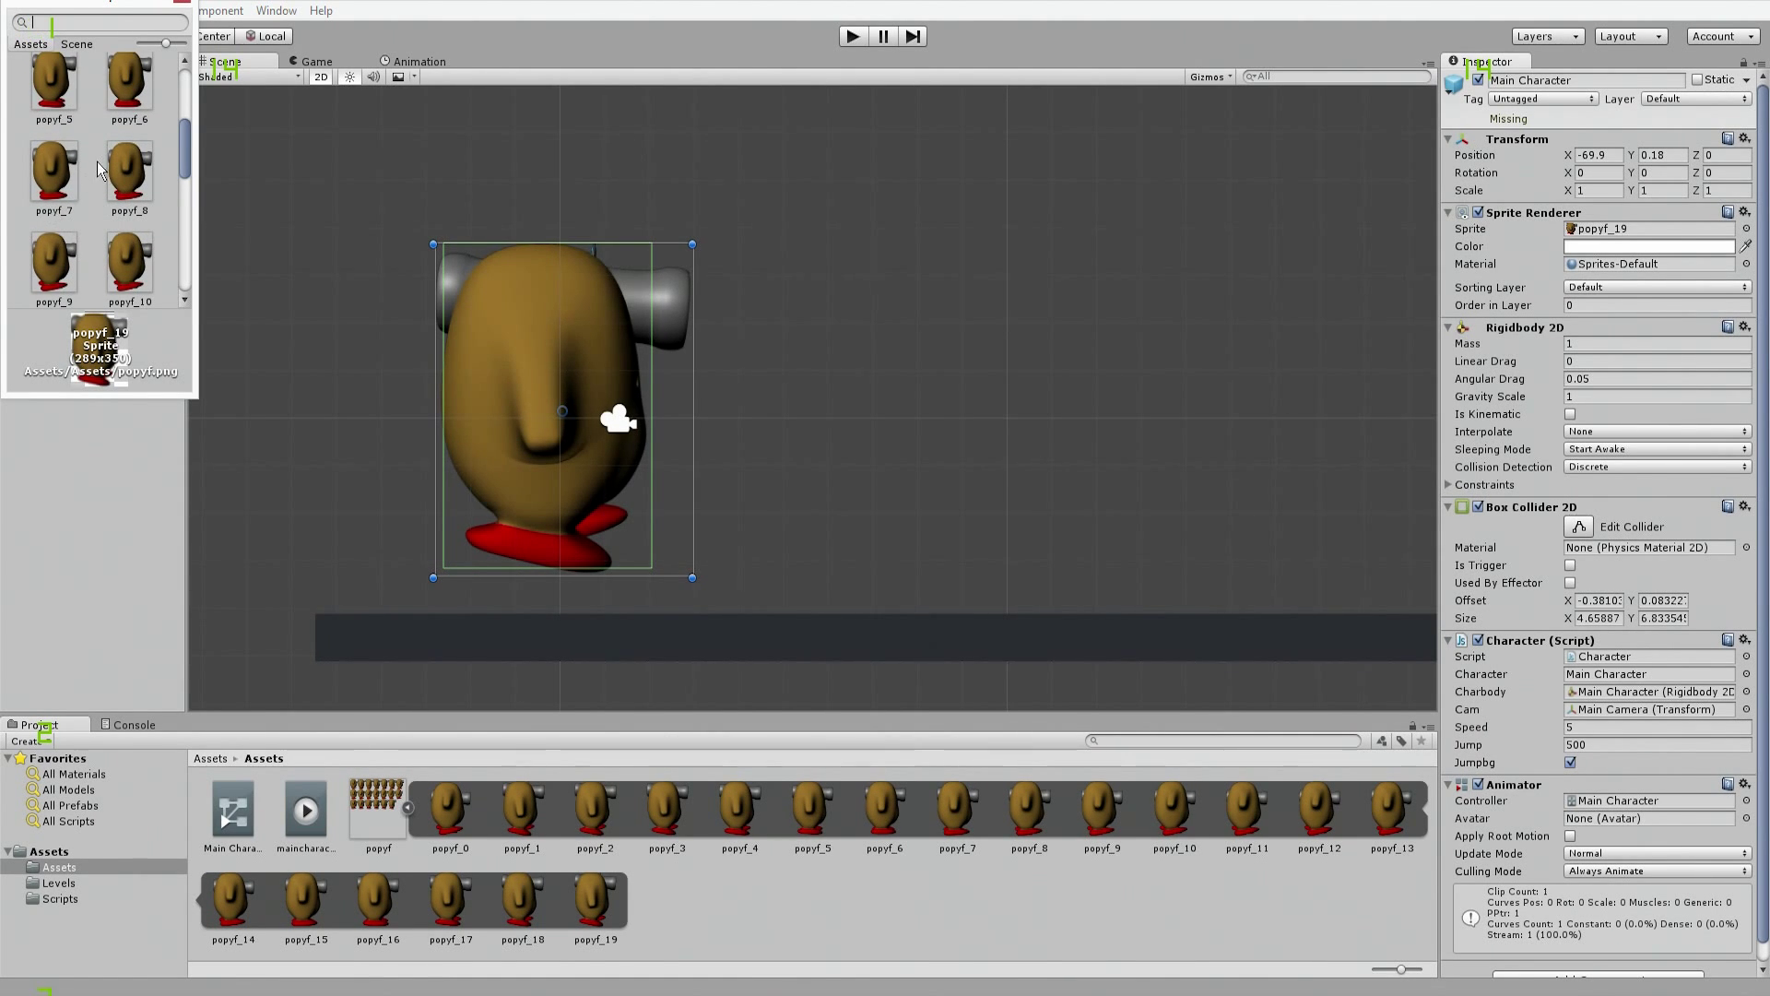
double_click(115, 122)
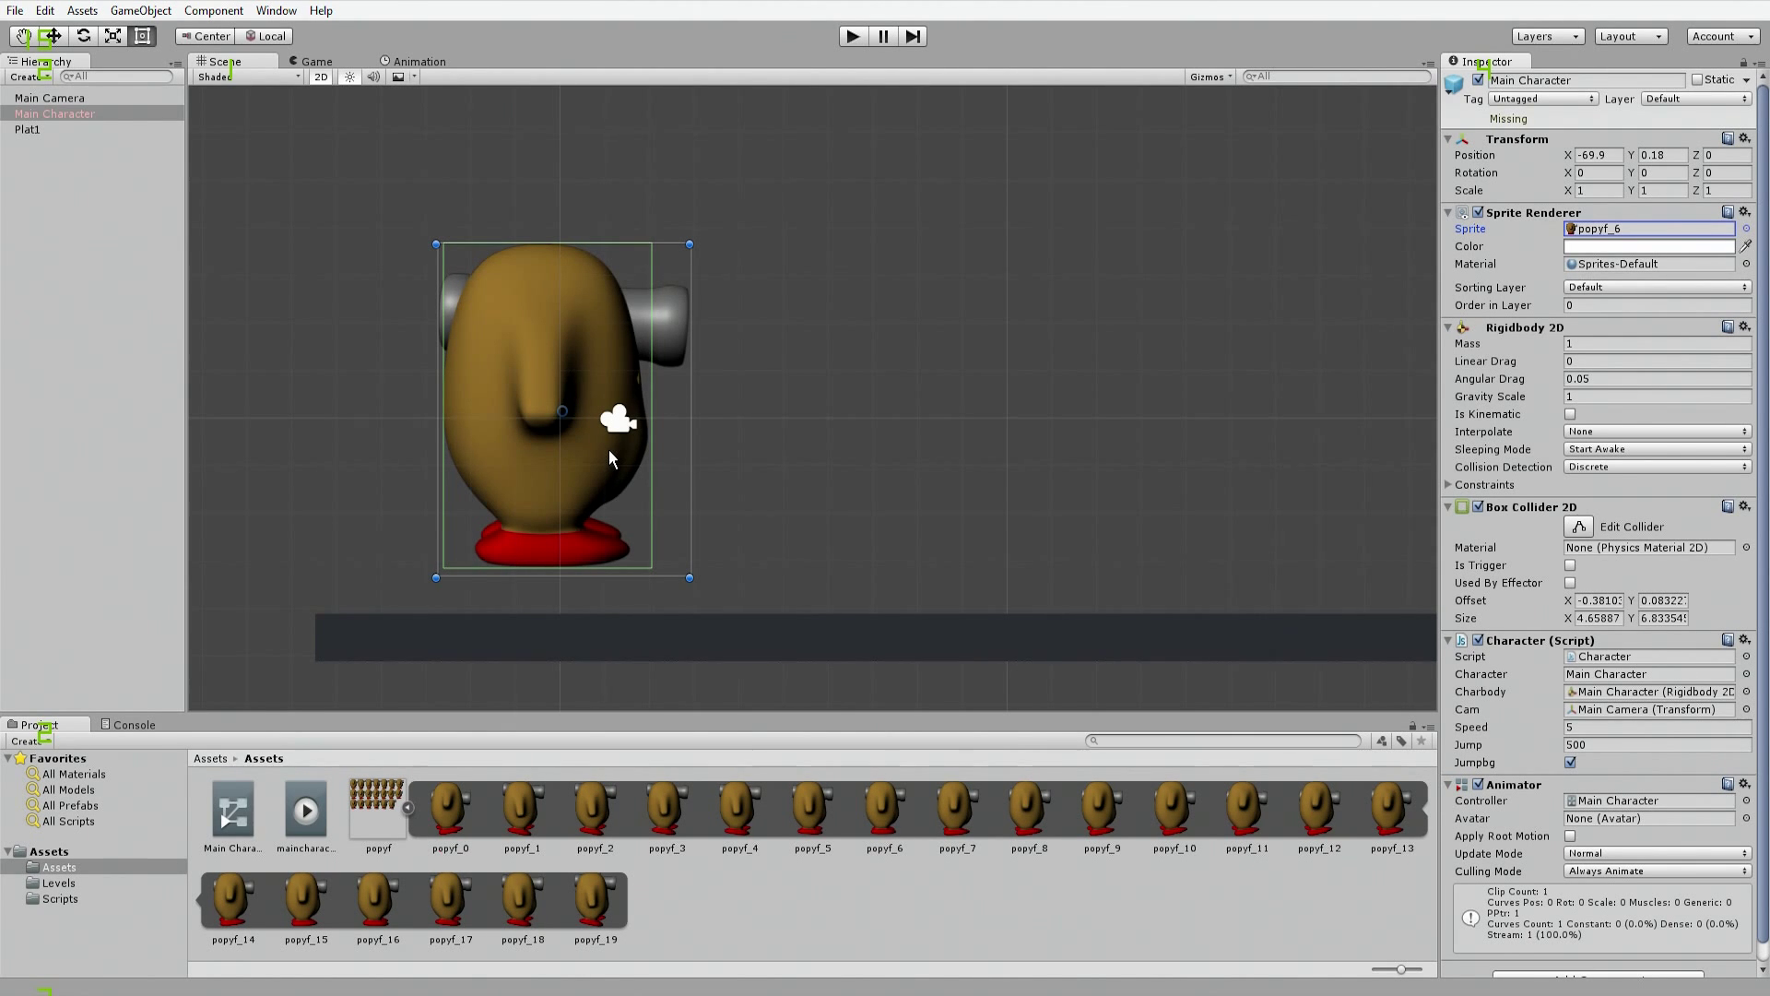
Step: Examine the Box Collider 2D properties that can be added to the walk clip, and close the list without adding any
click(427, 64)
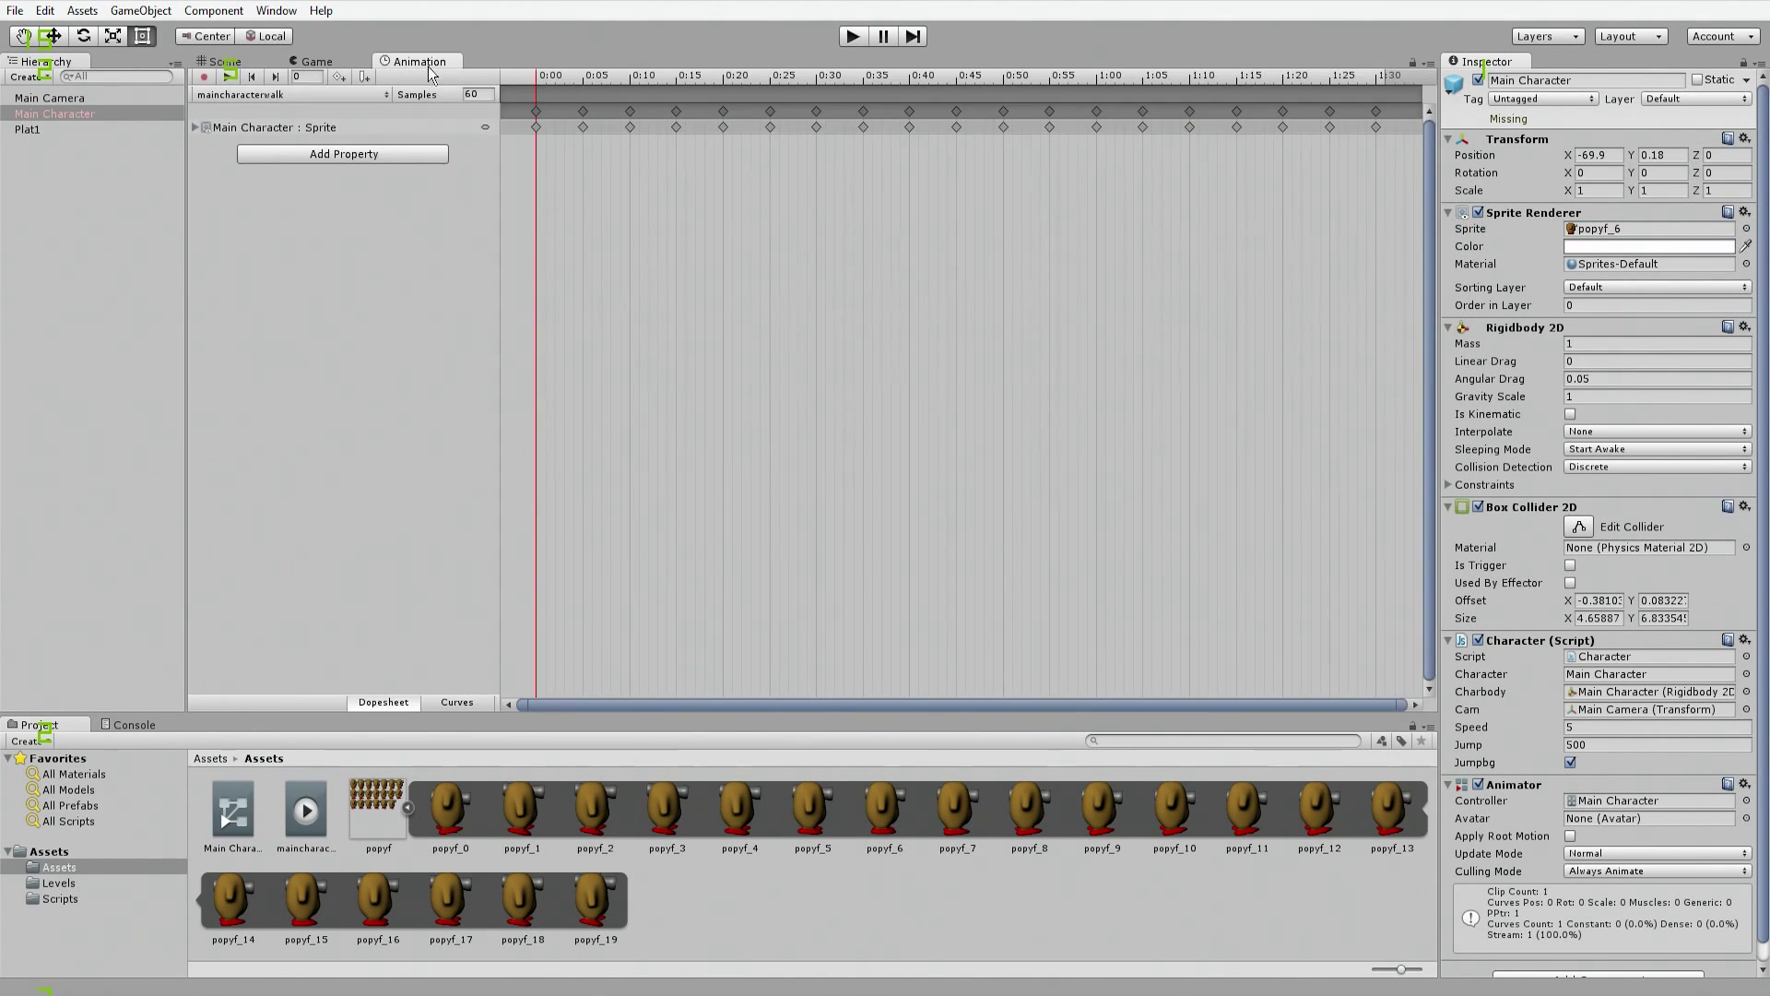
click(355, 158)
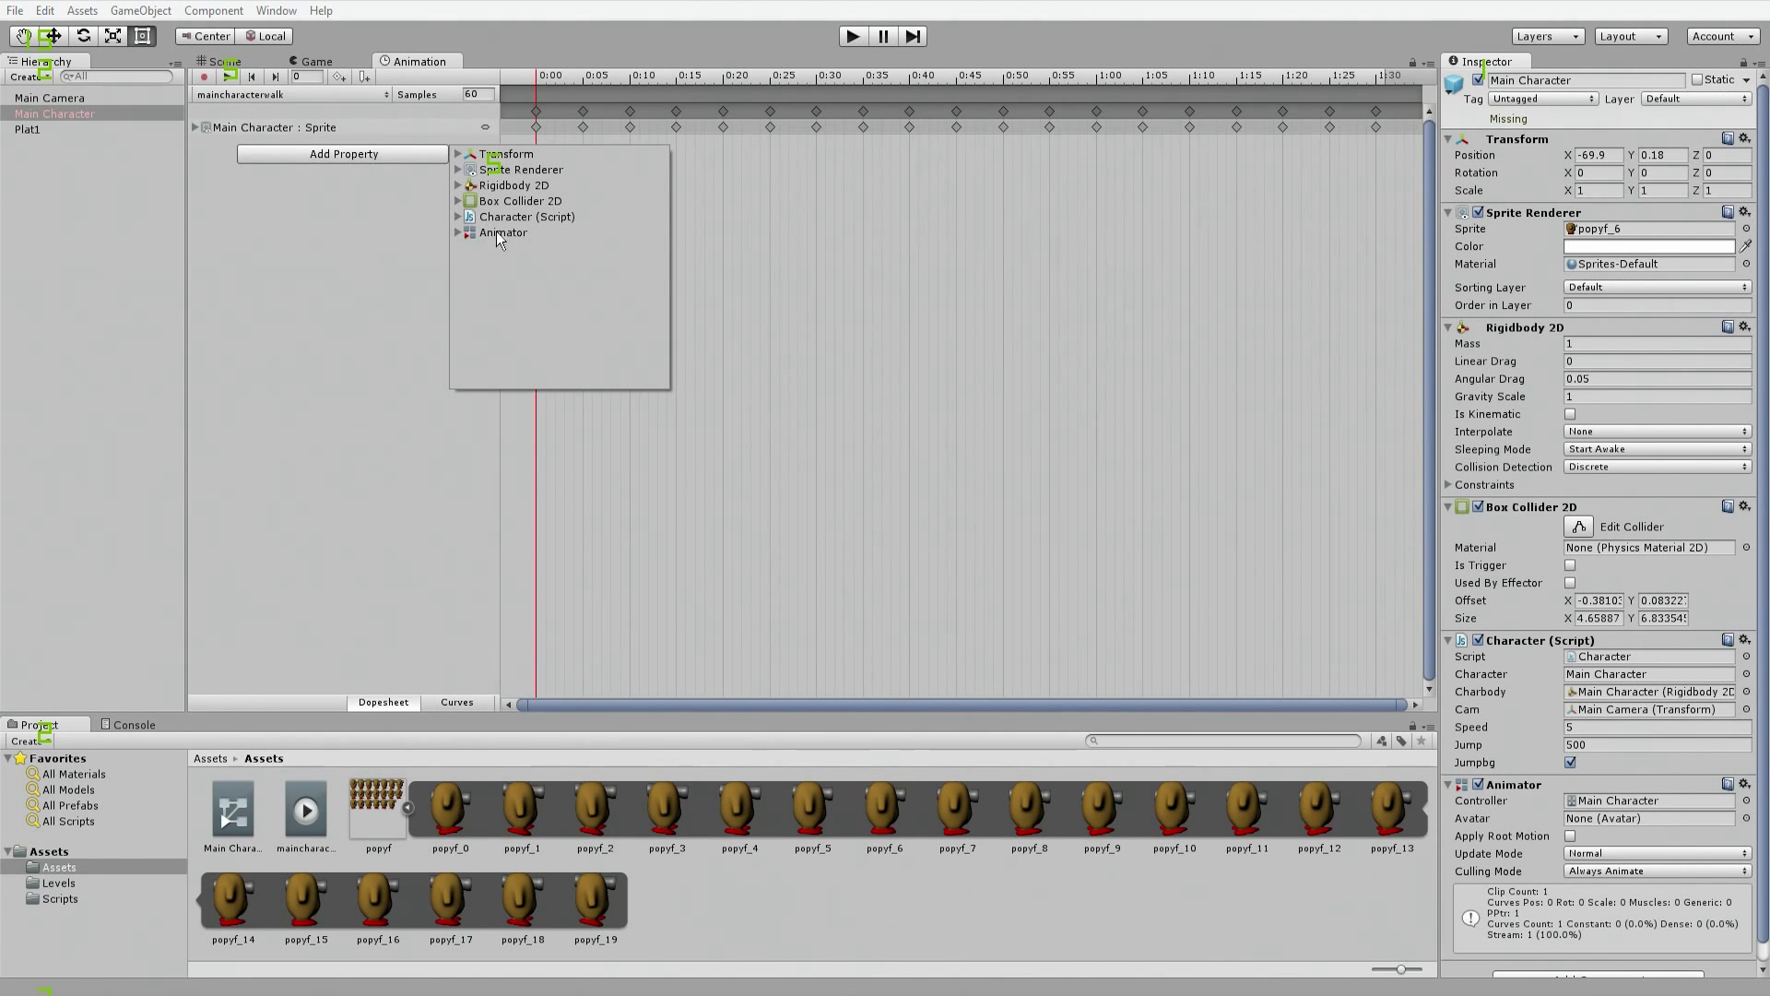
click(459, 201)
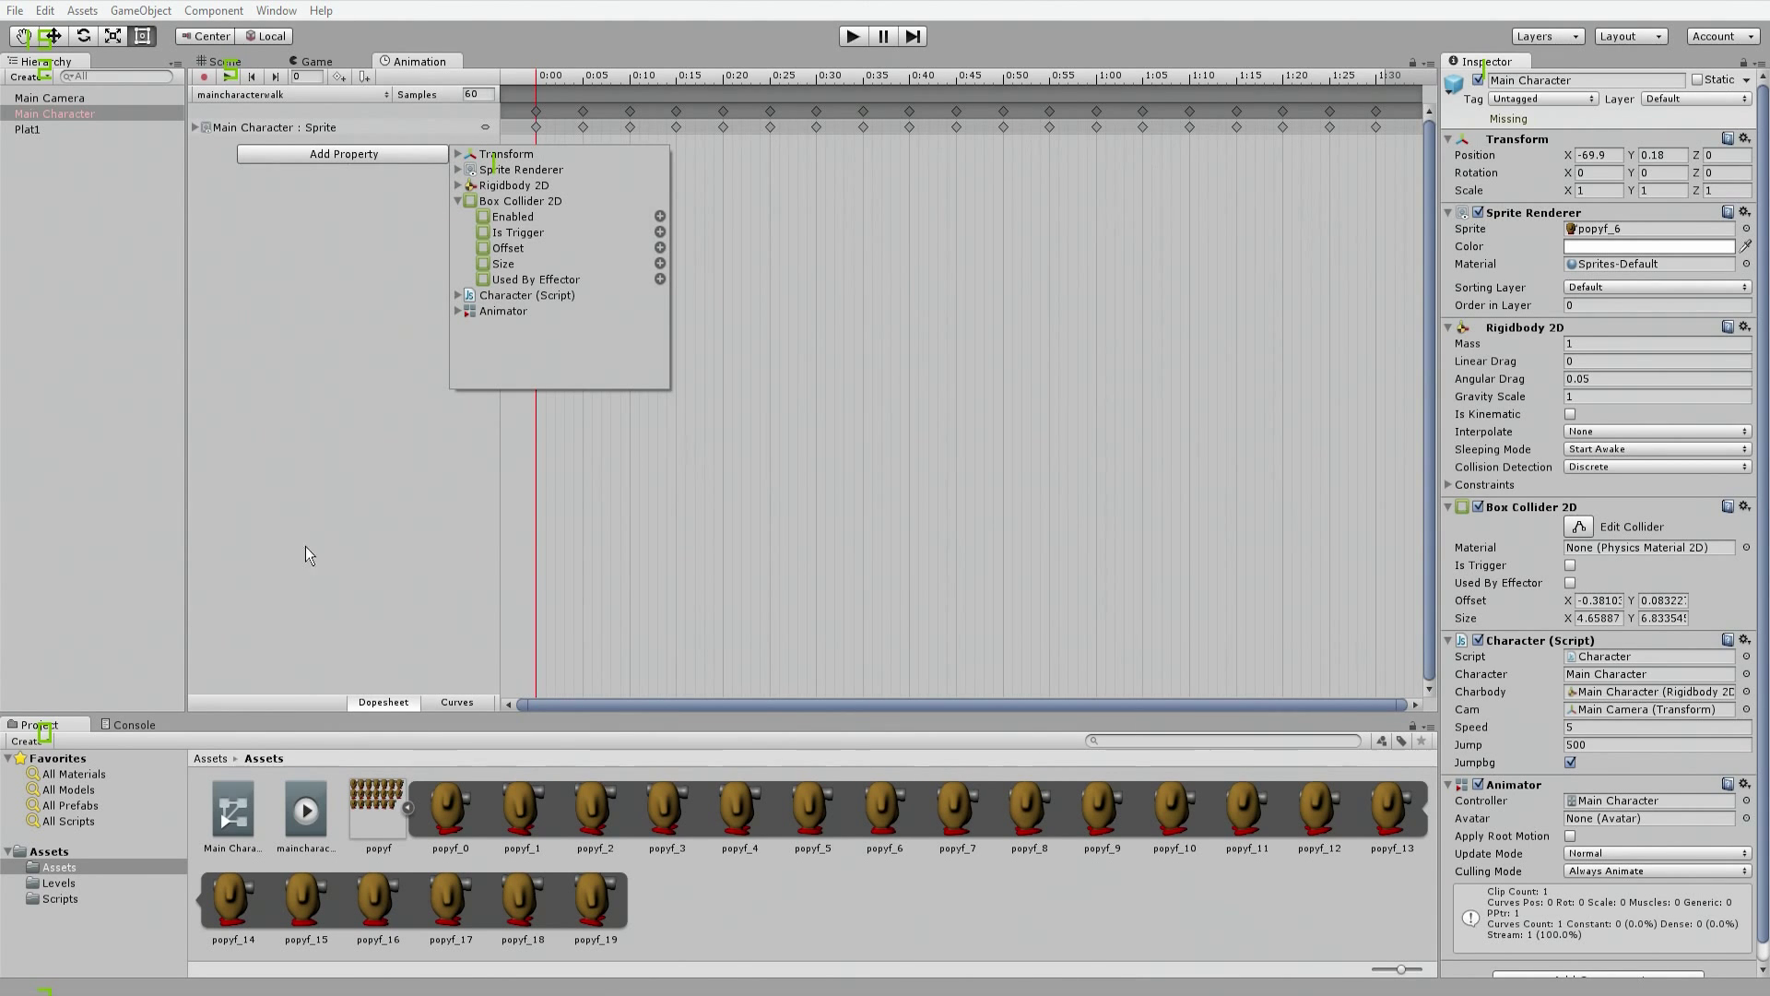
click(353, 317)
Step: Return to the scene, play-test the character's walk and jump, and stop the game
click(256, 63)
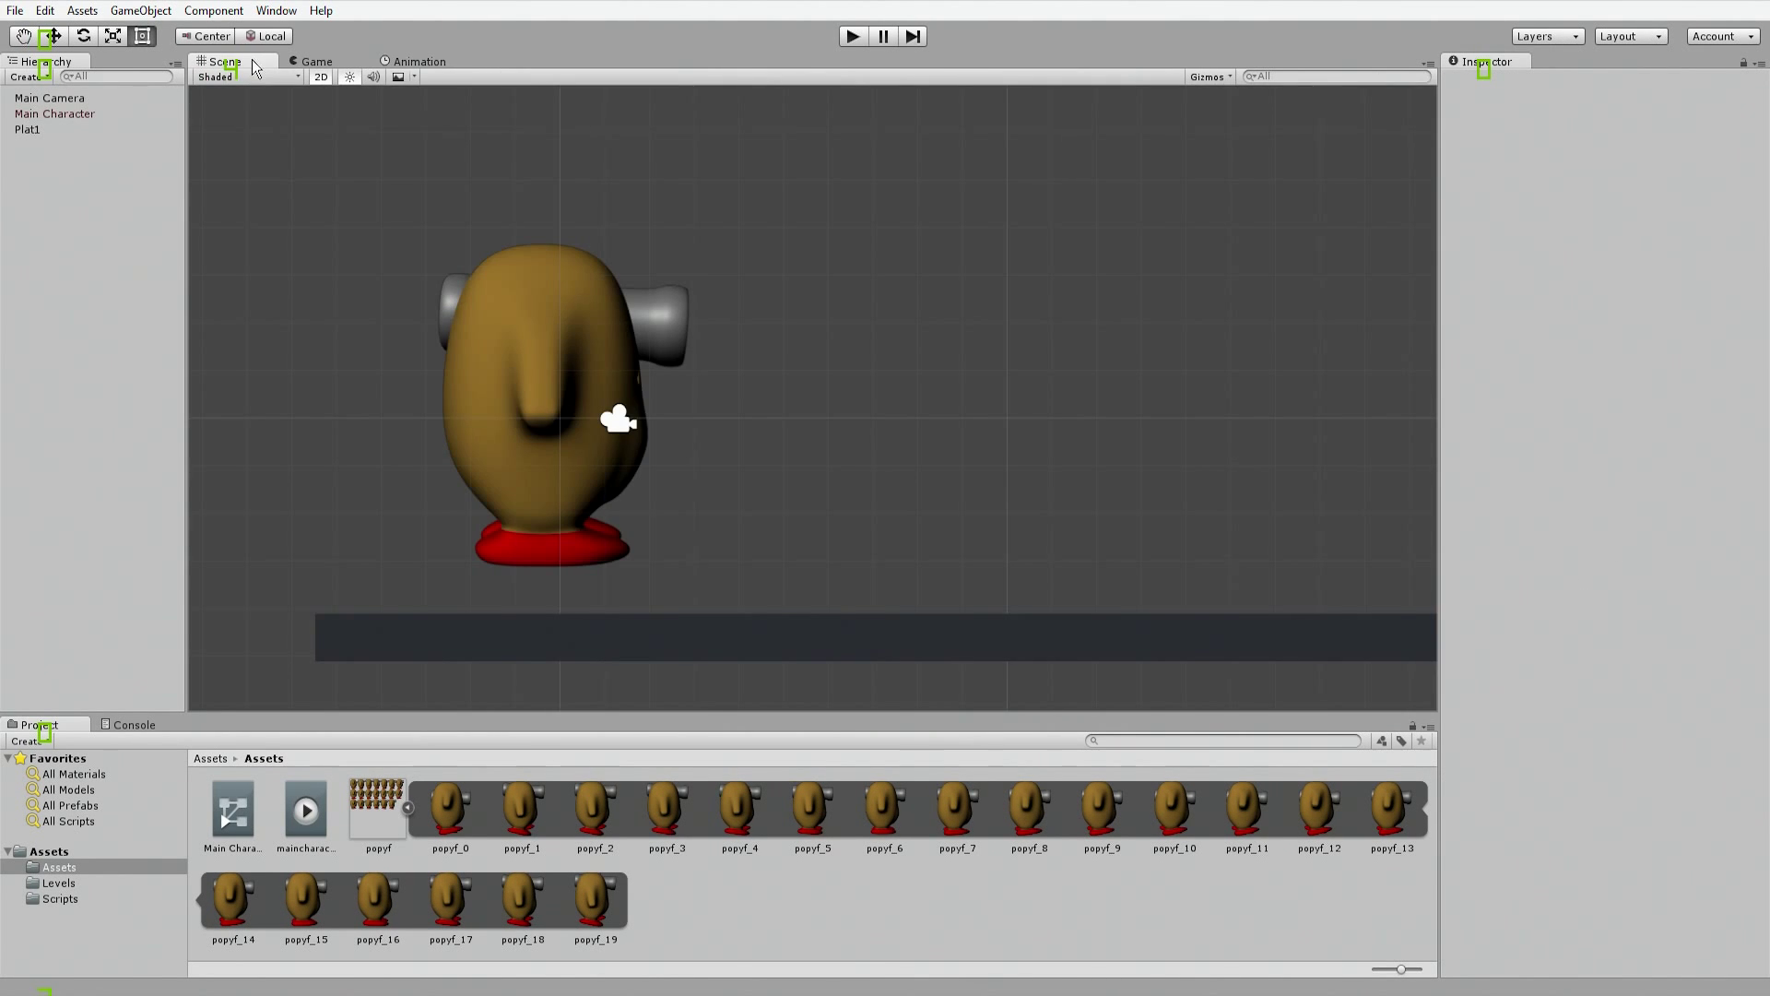
click(850, 39)
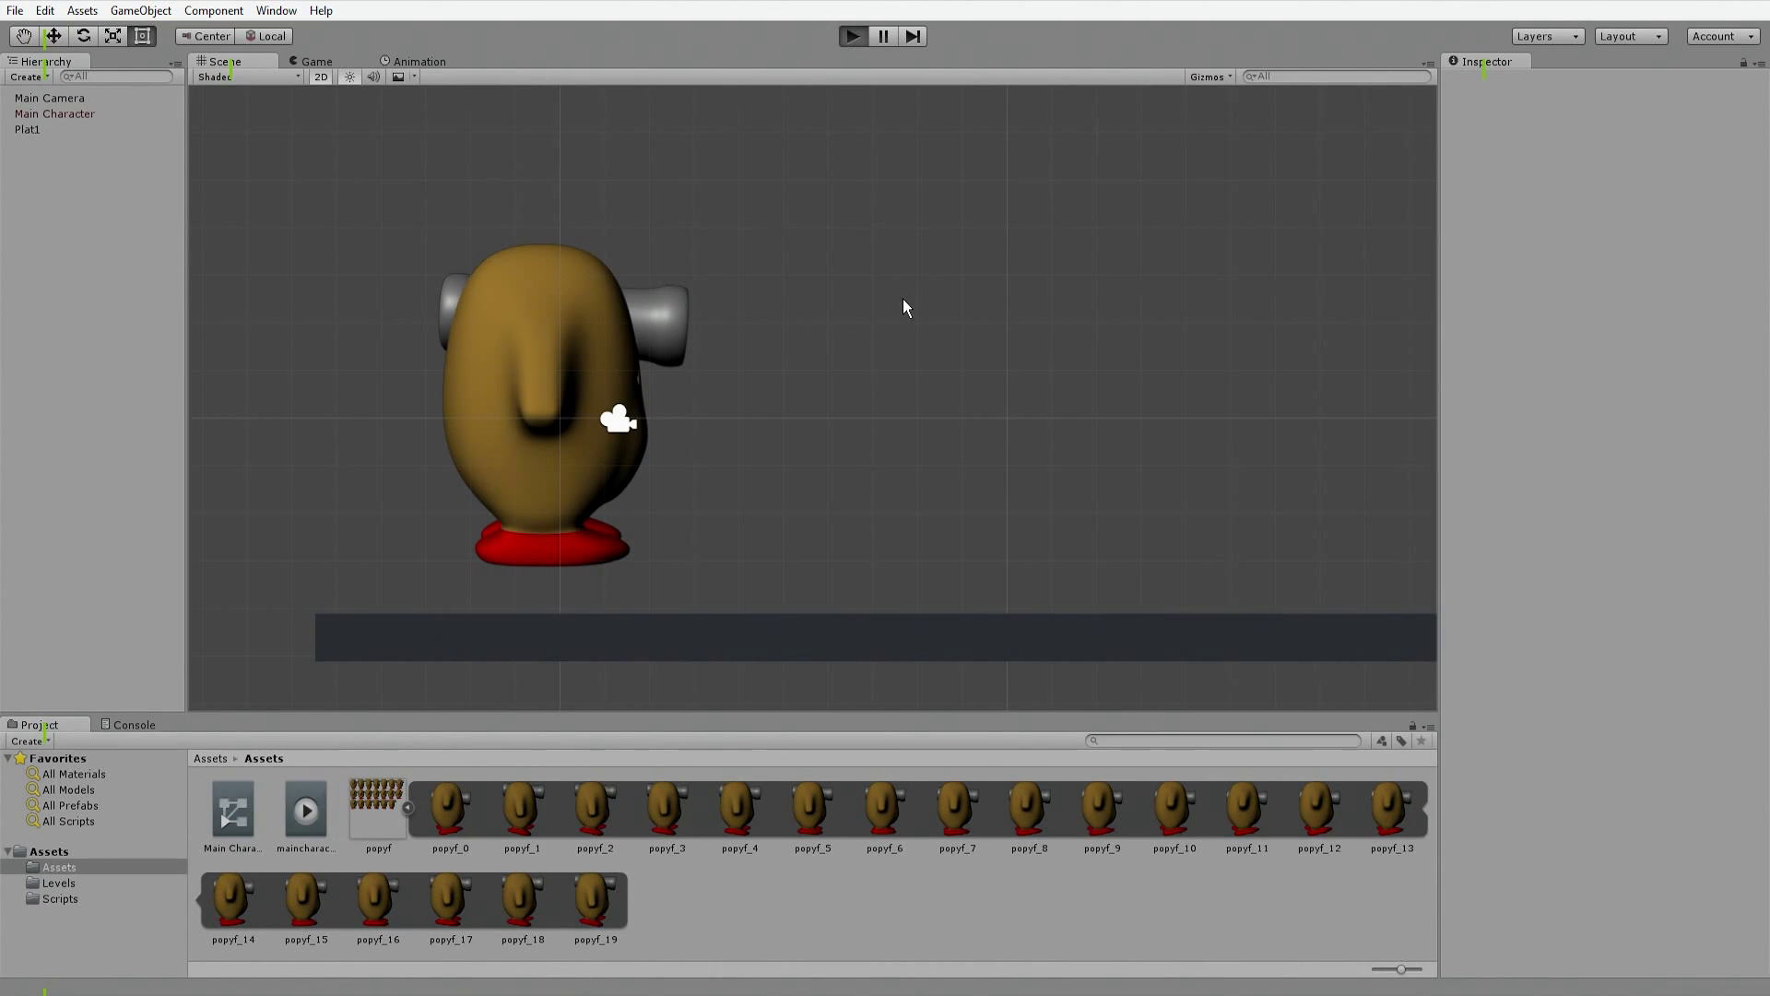
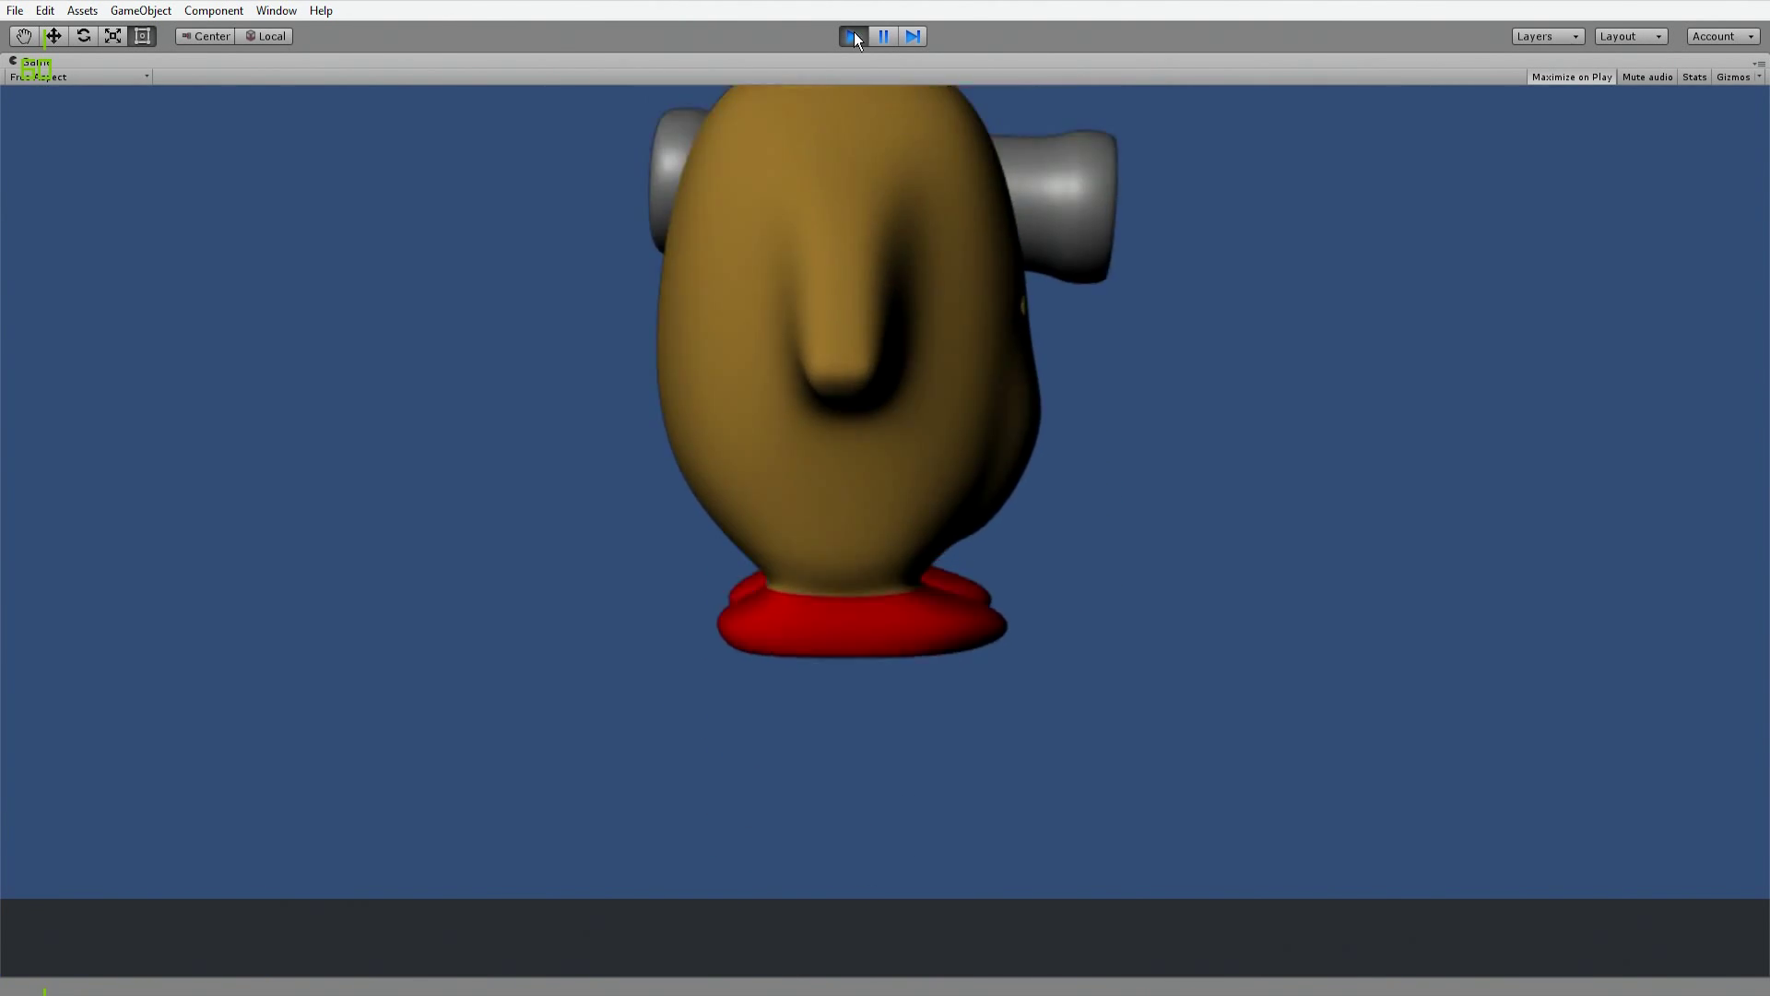
click(854, 36)
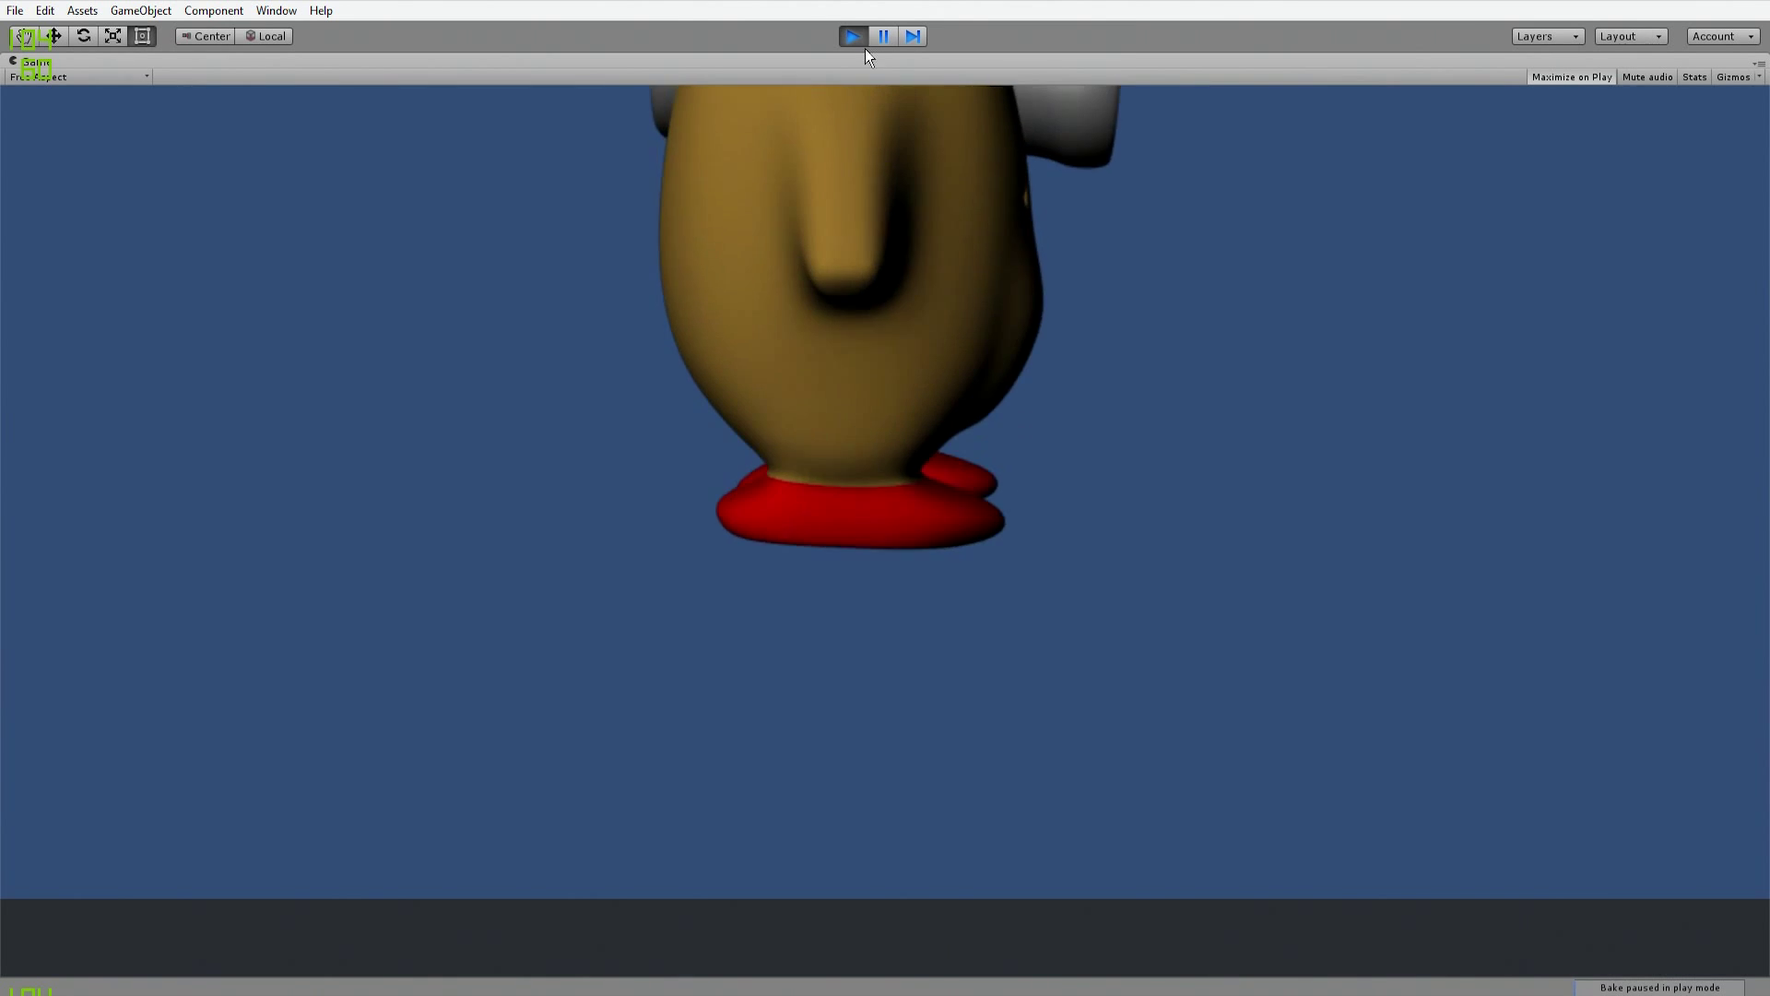
click(850, 39)
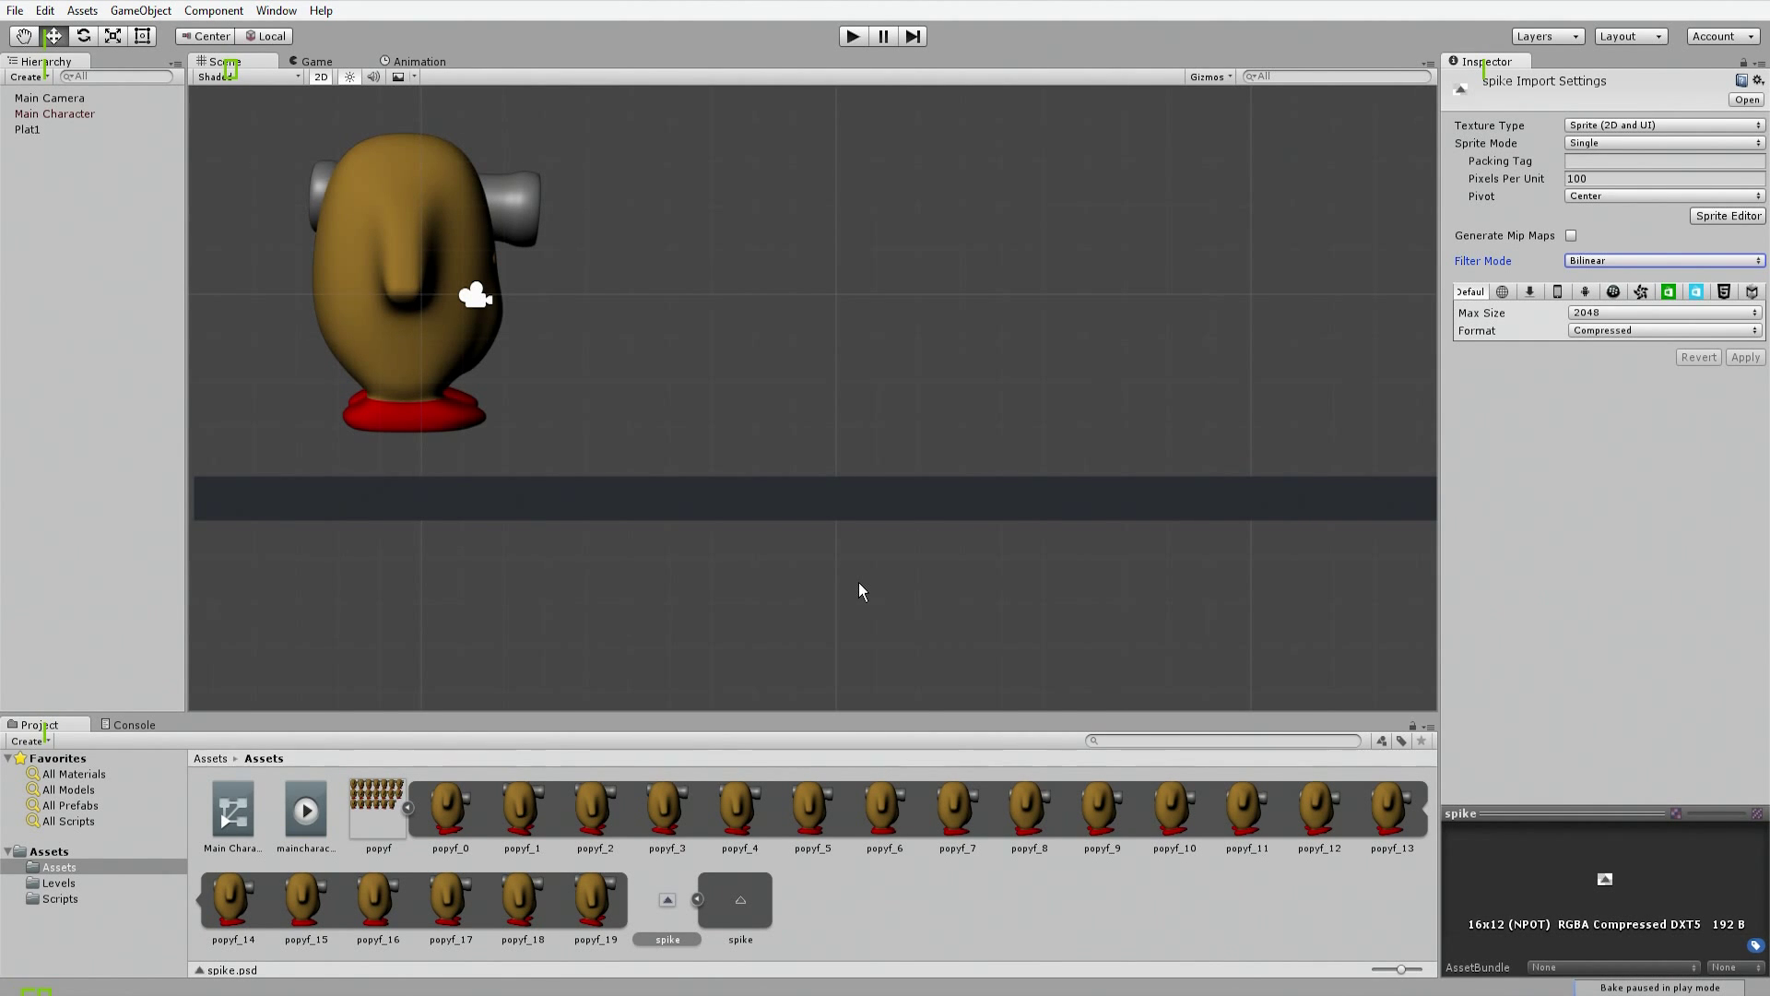
Step: Set the spike texture's import settings to Sprite Mode Multiple, Filter Mode Point and Max Size 1024, and apply them
click(668, 900)
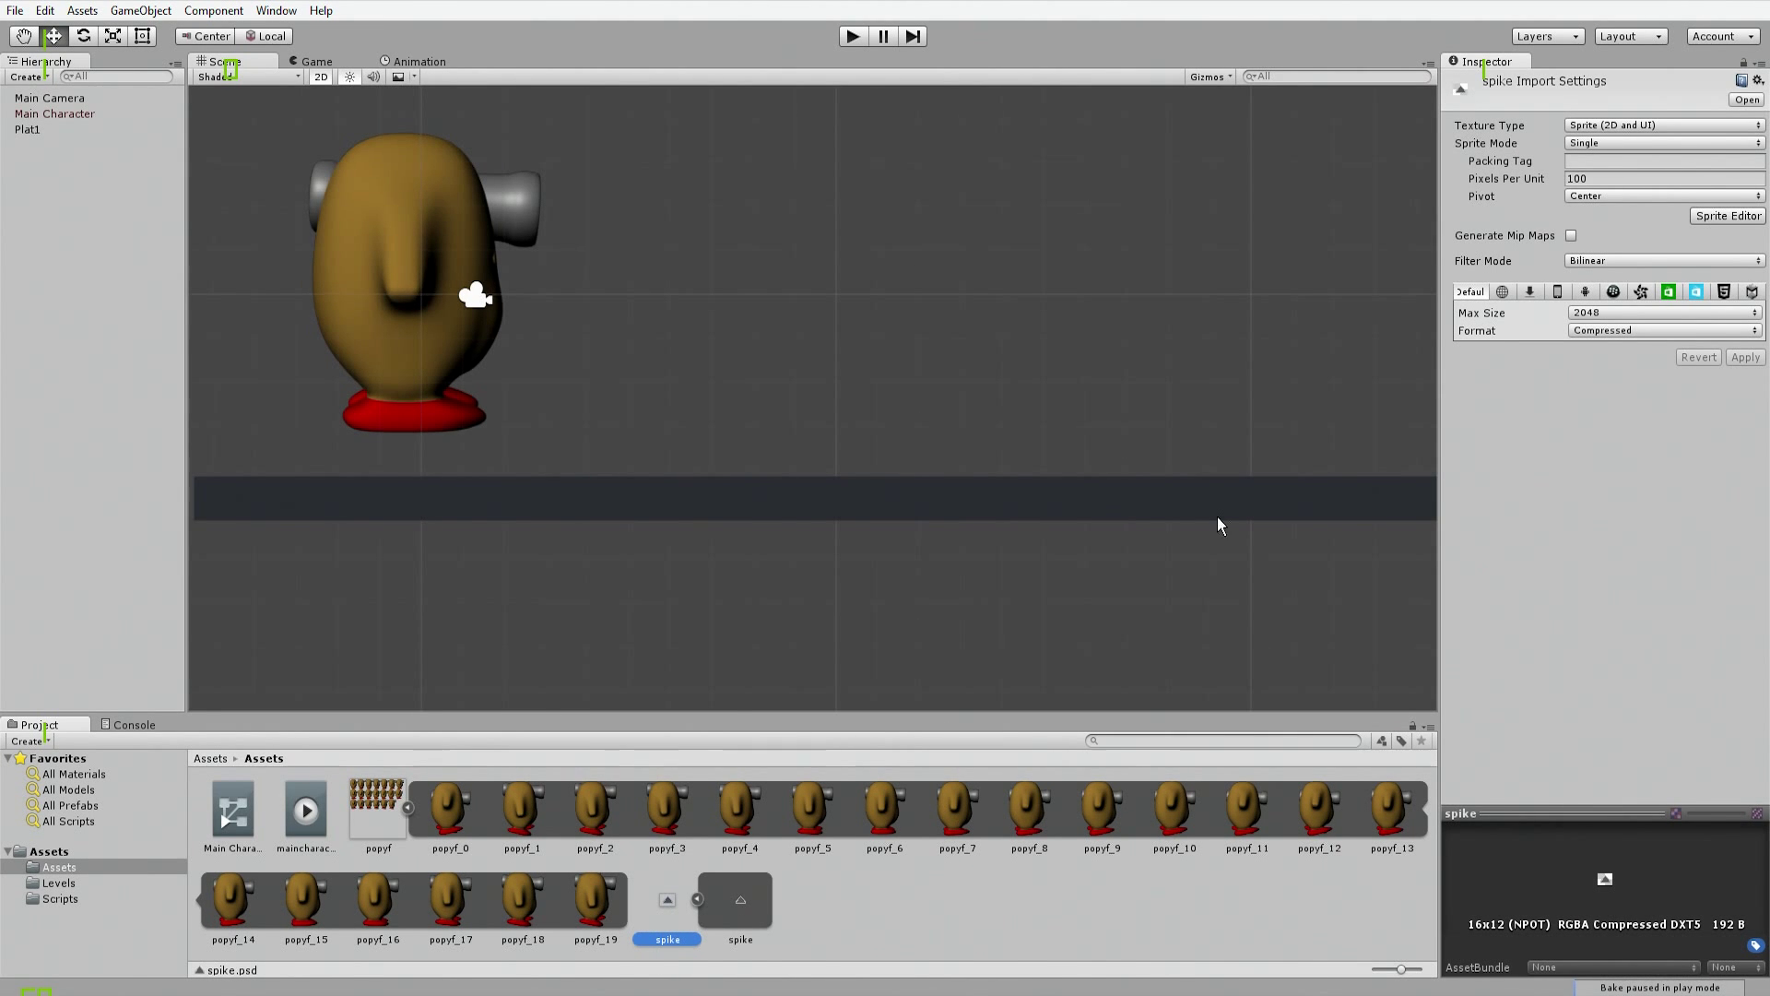
click(1622, 145)
click(1630, 188)
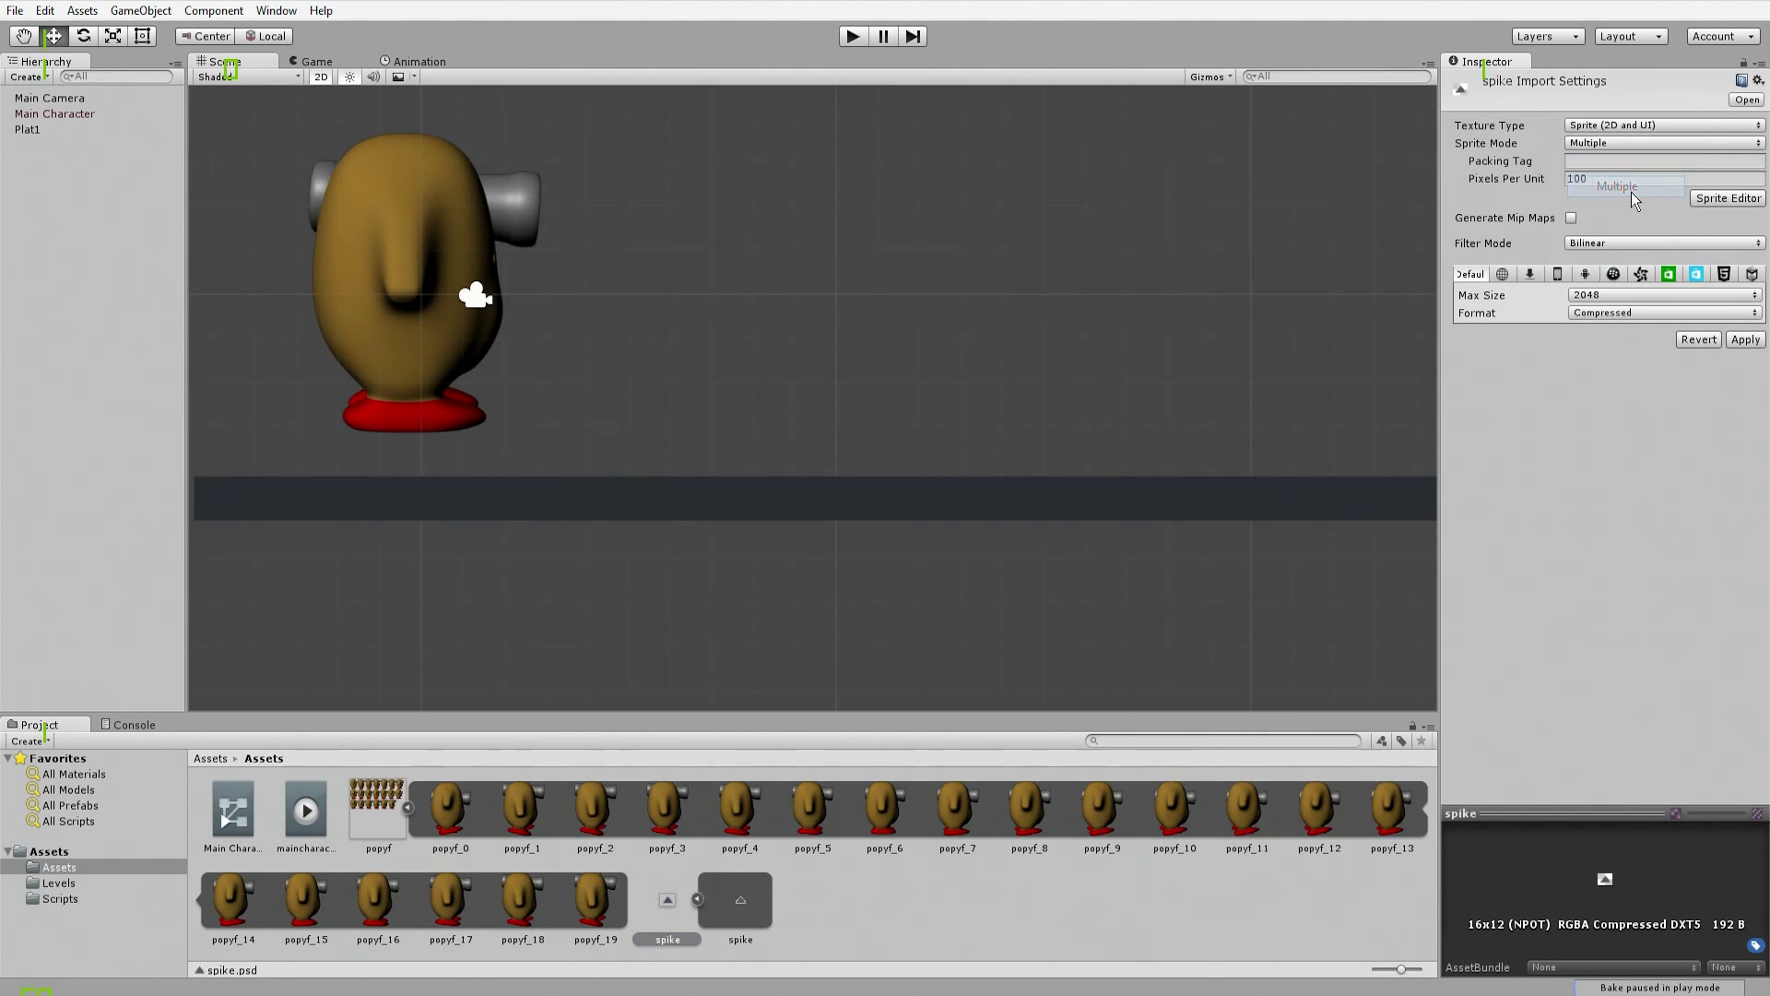
click(1609, 245)
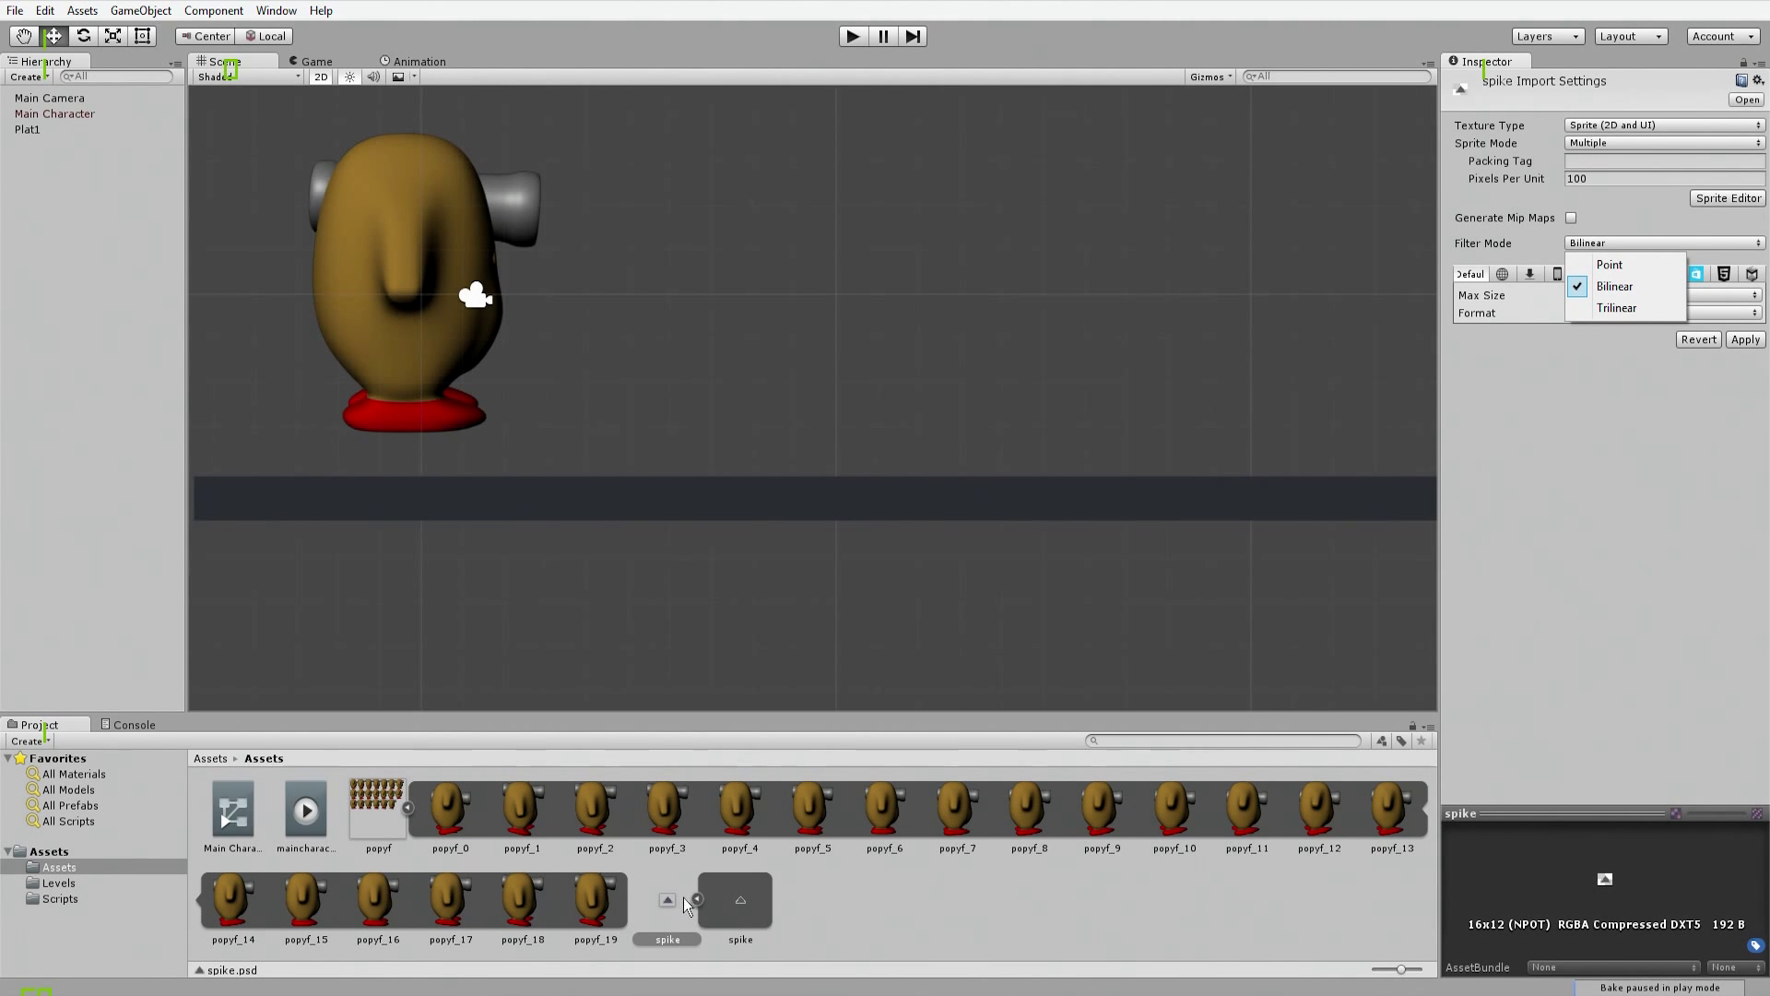
click(1598, 273)
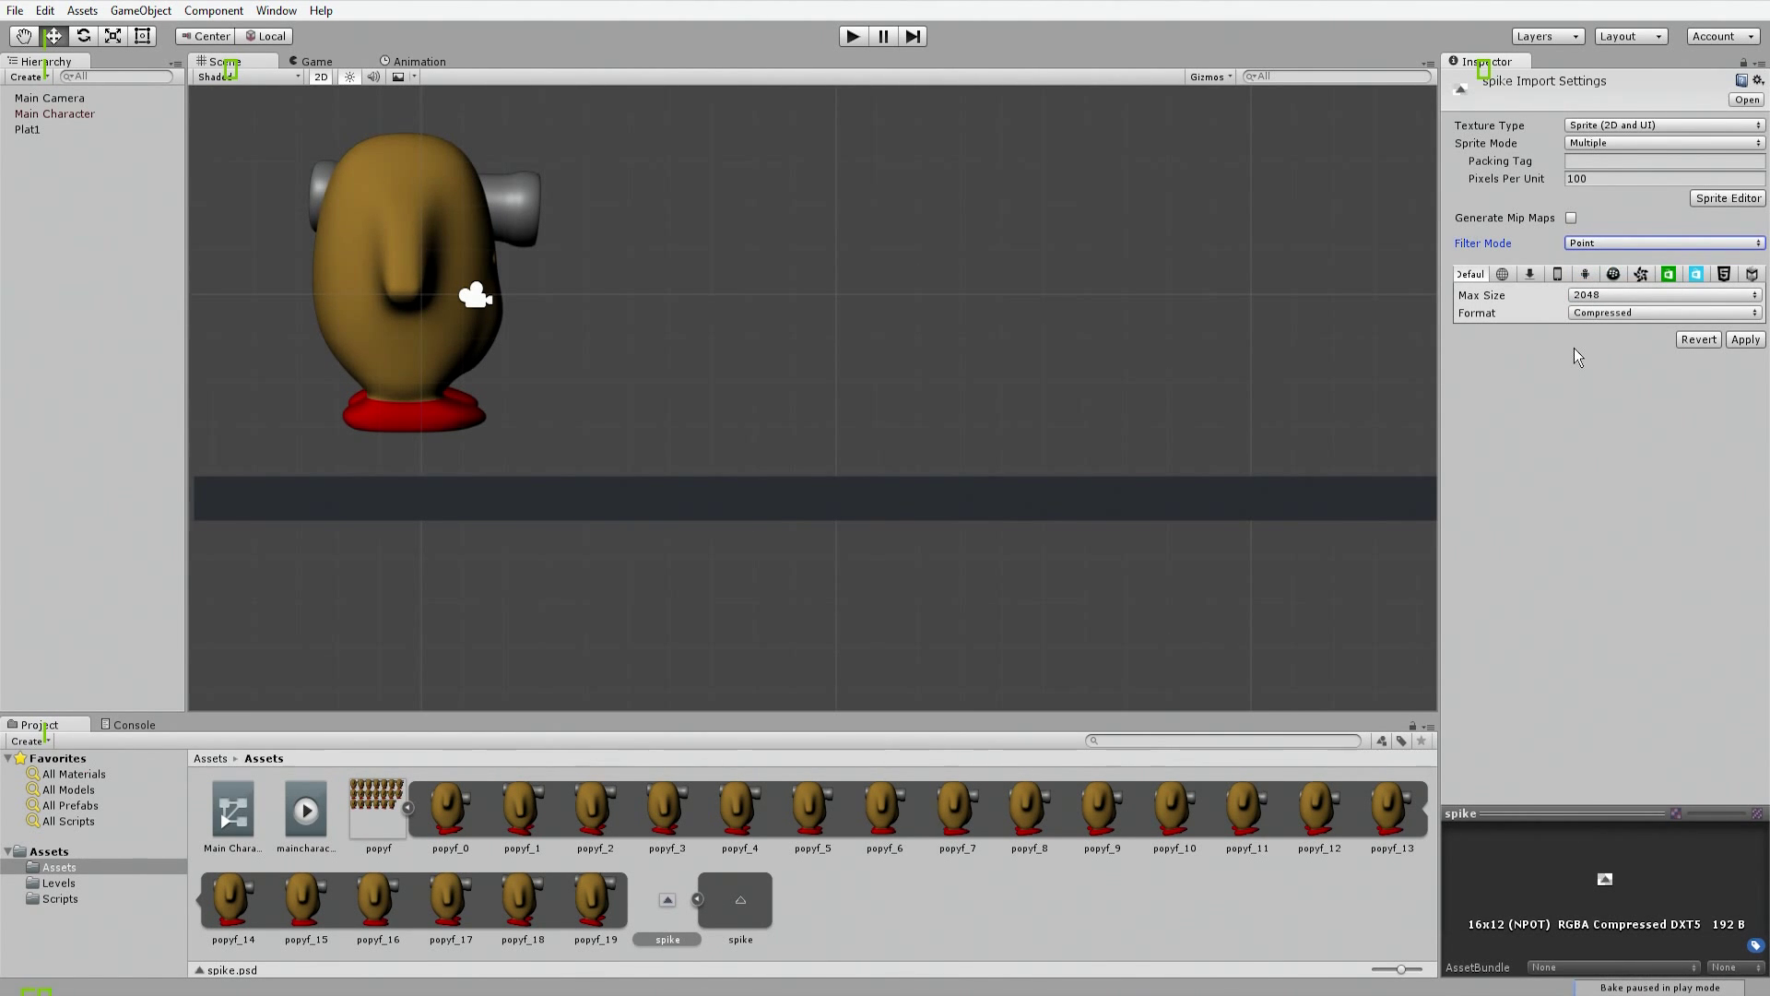
click(1584, 297)
click(1612, 424)
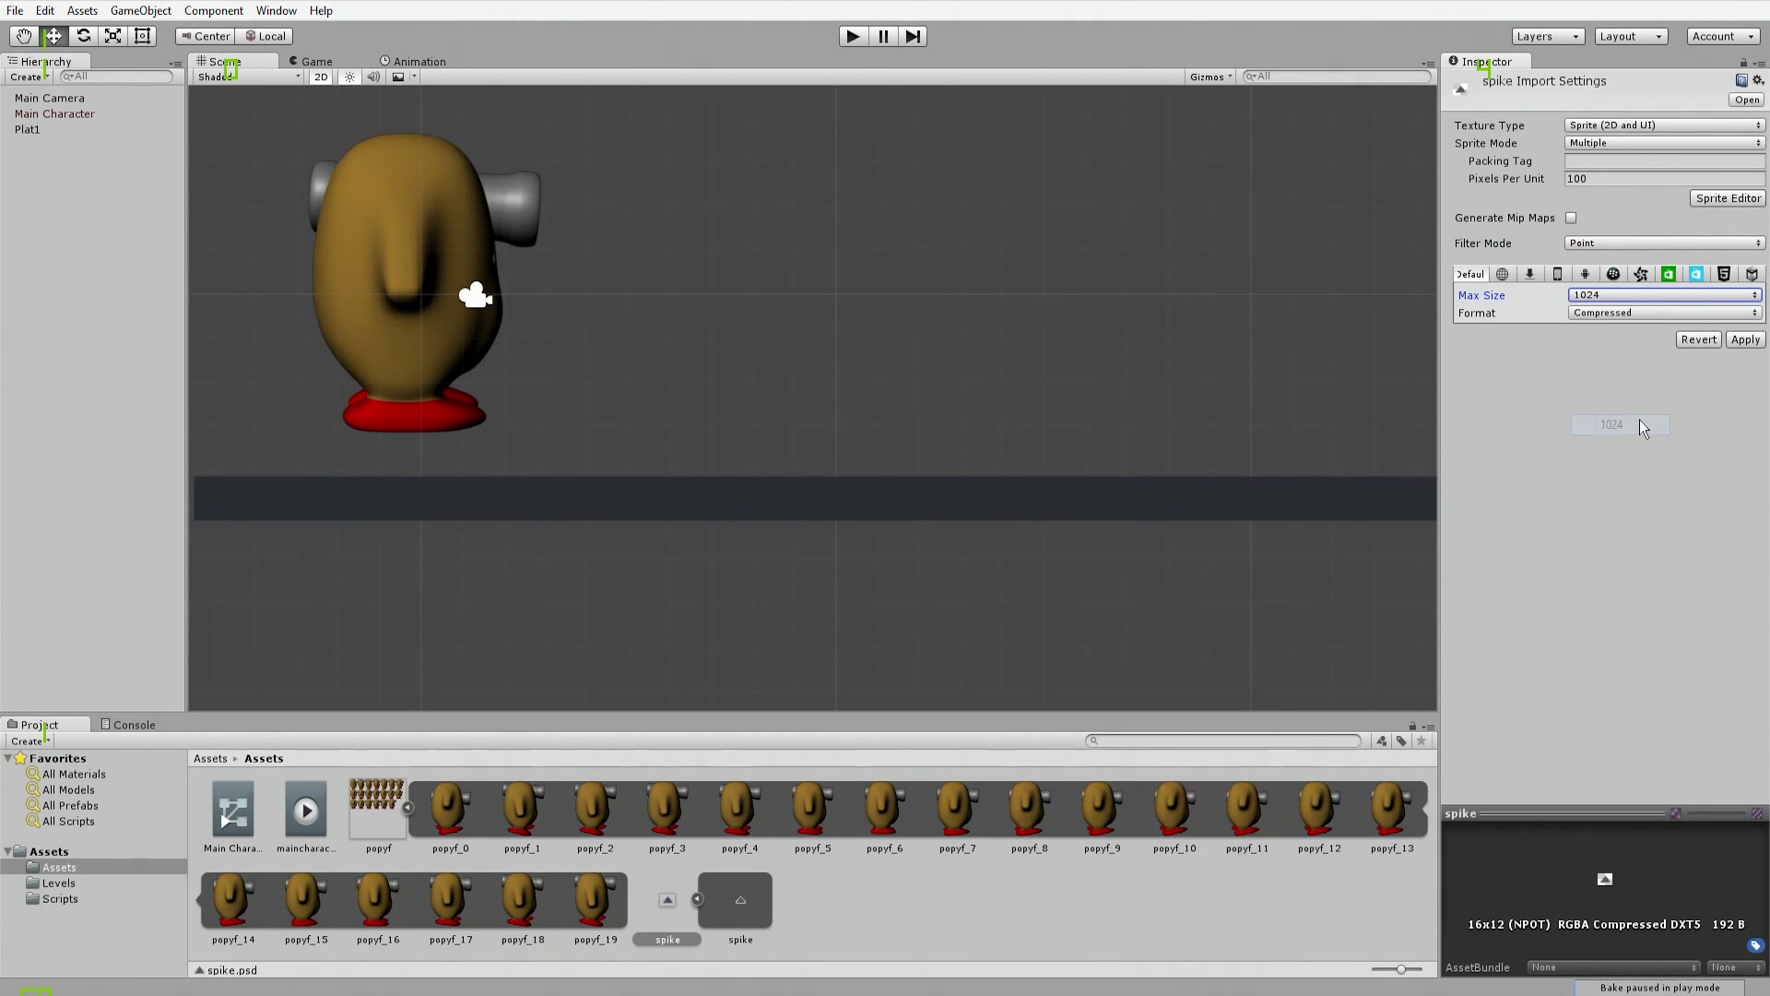
click(1739, 341)
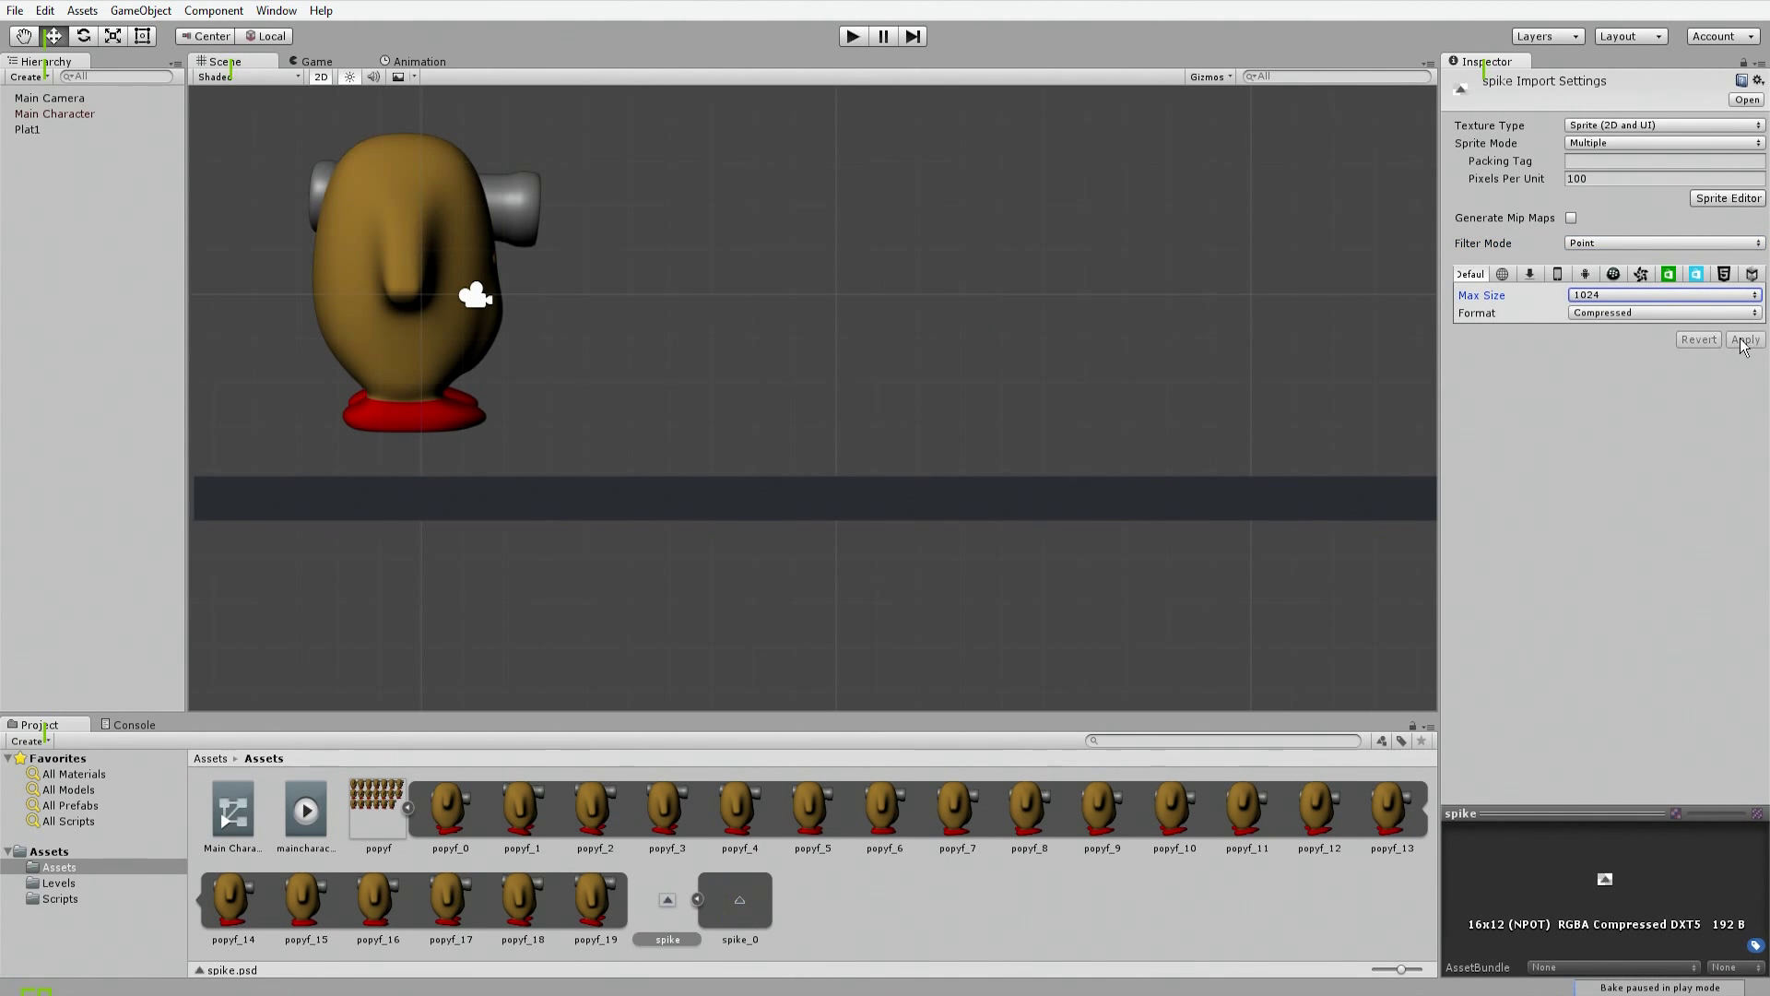
Step: Slice the spike texture automatically with a Center pivot and the Delete Existing method, apply the slicing and close the Sprite Editor
click(735, 913)
click(669, 901)
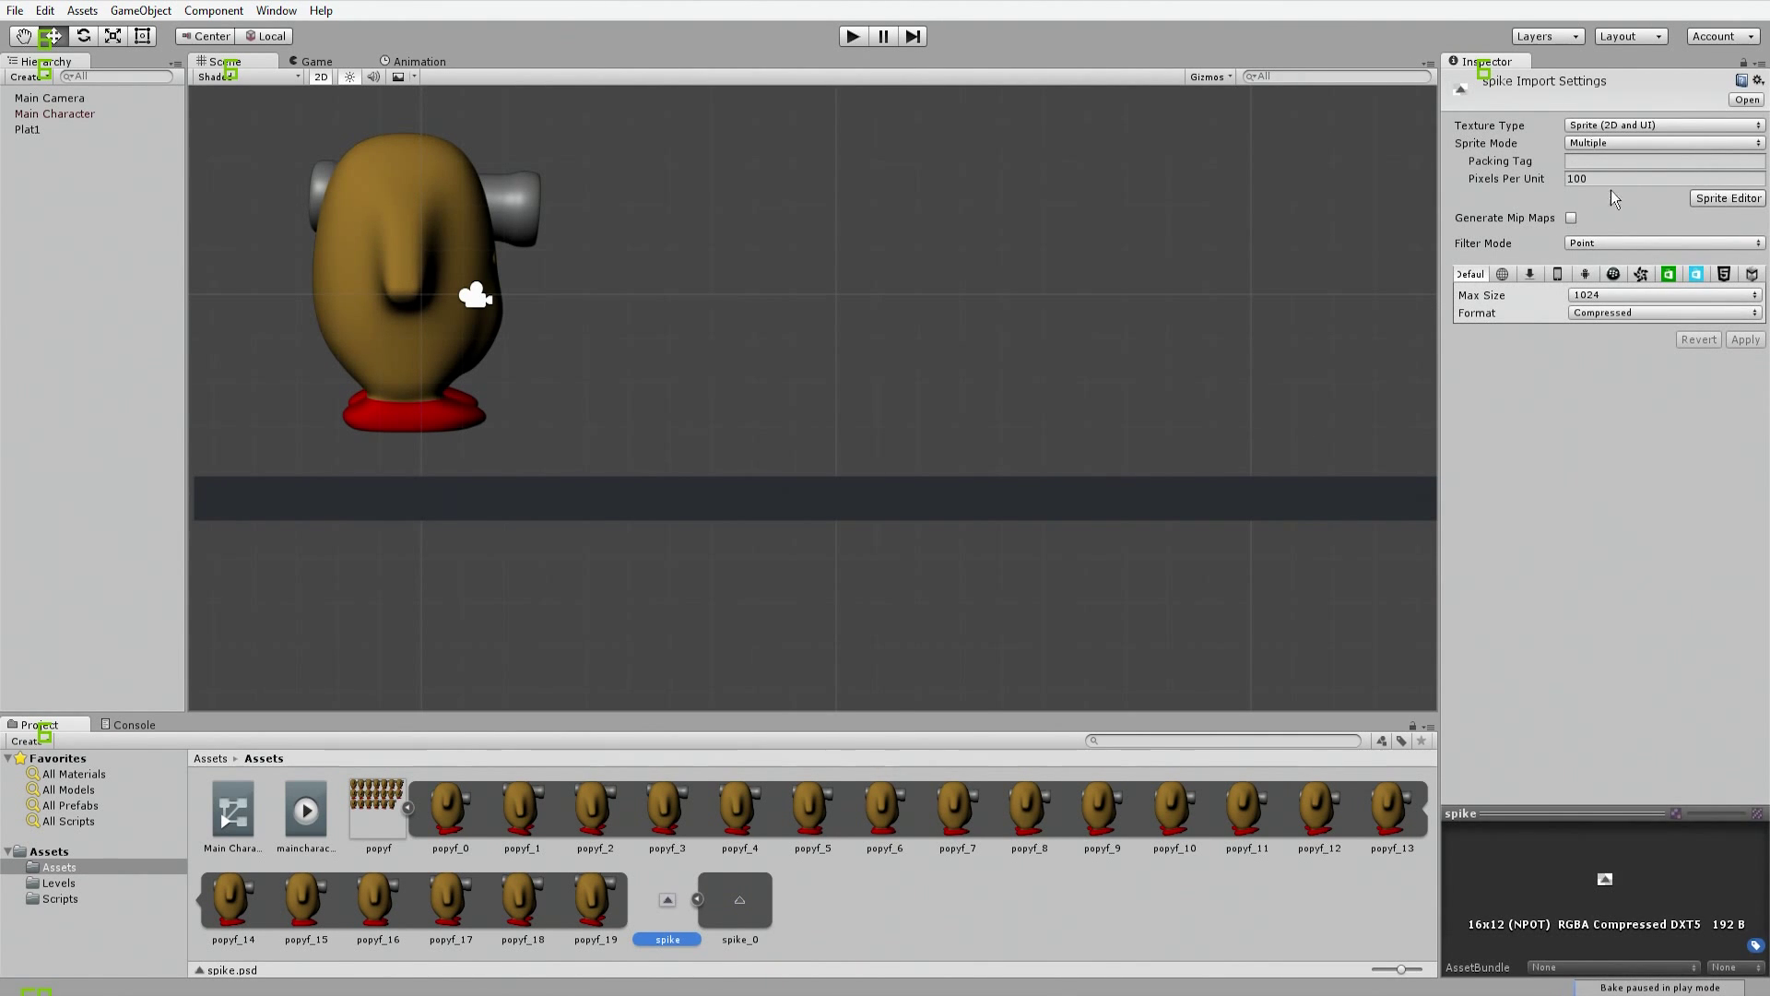
click(1726, 199)
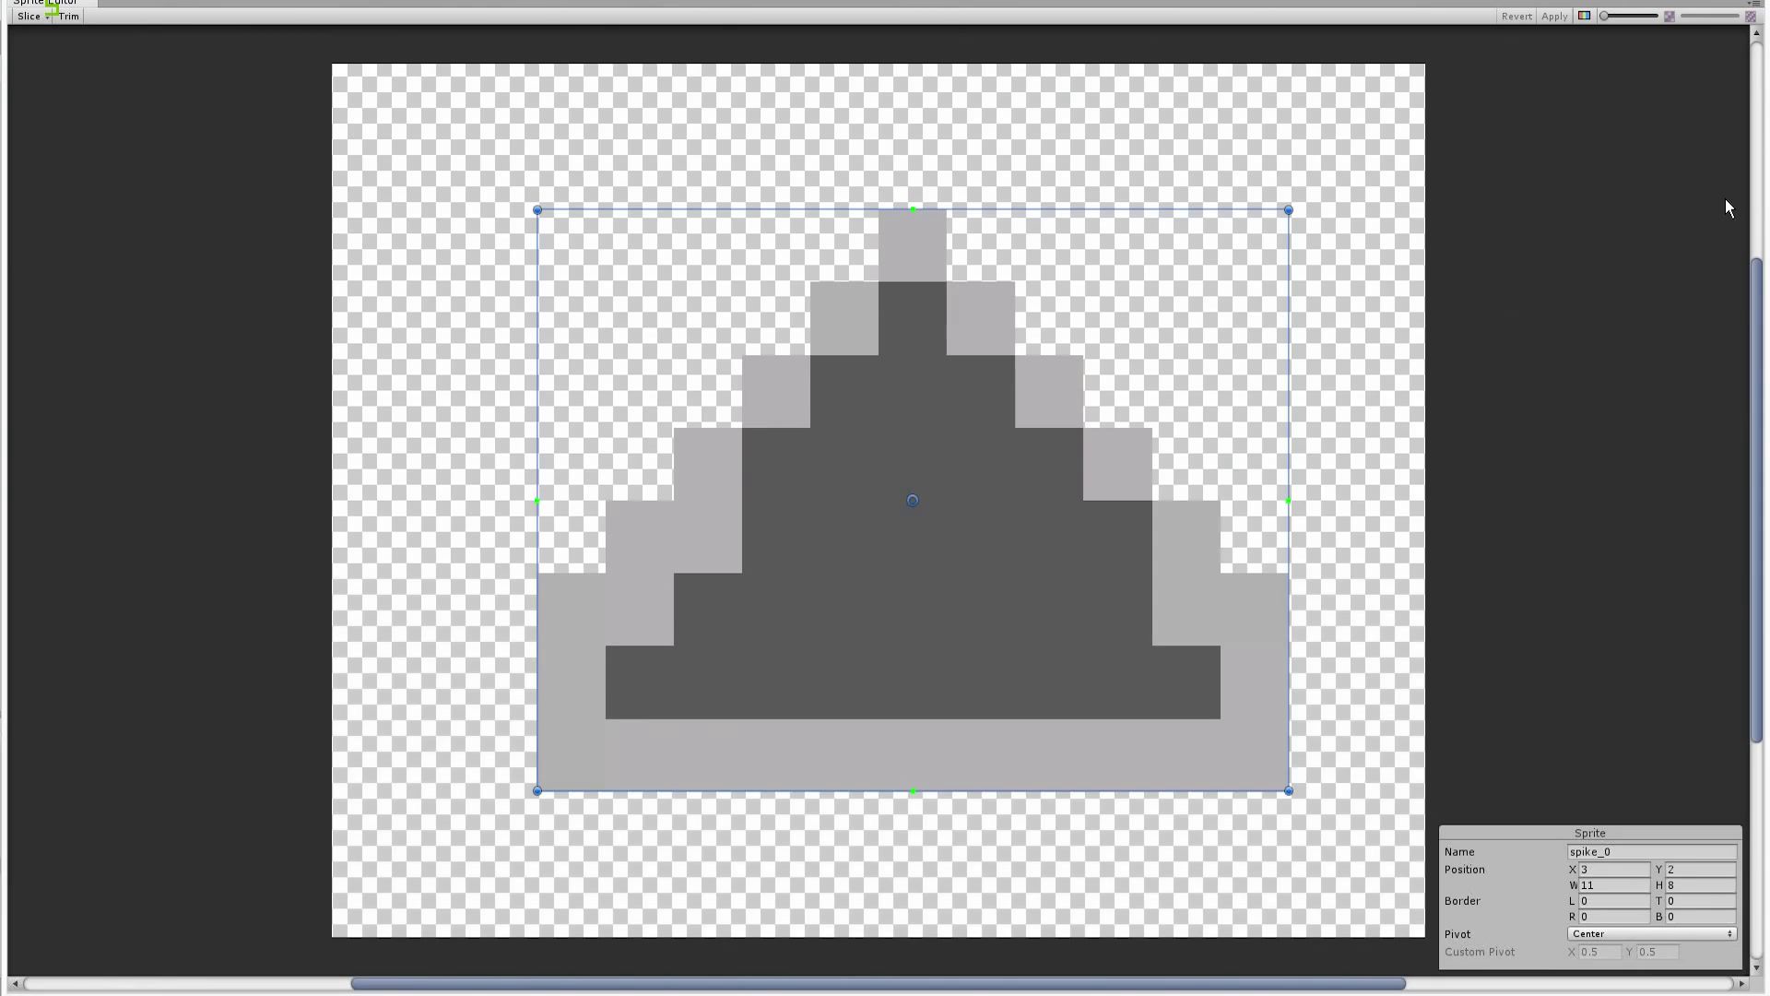
click(29, 16)
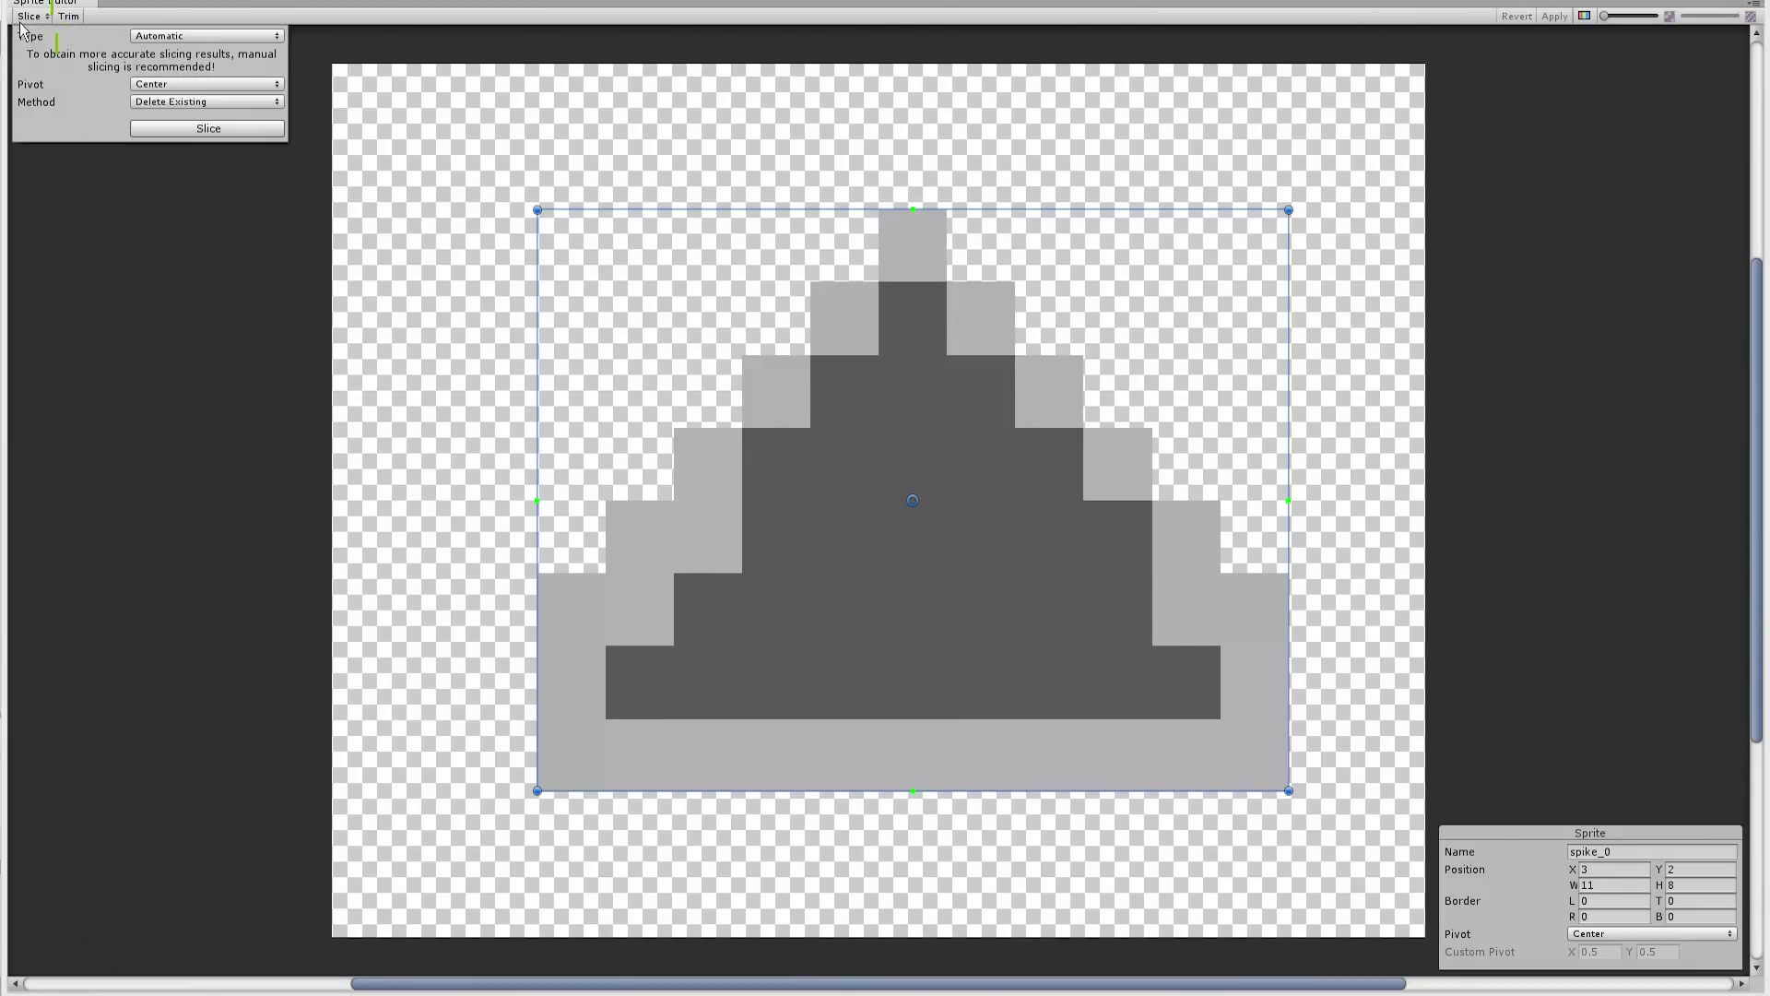
click(196, 135)
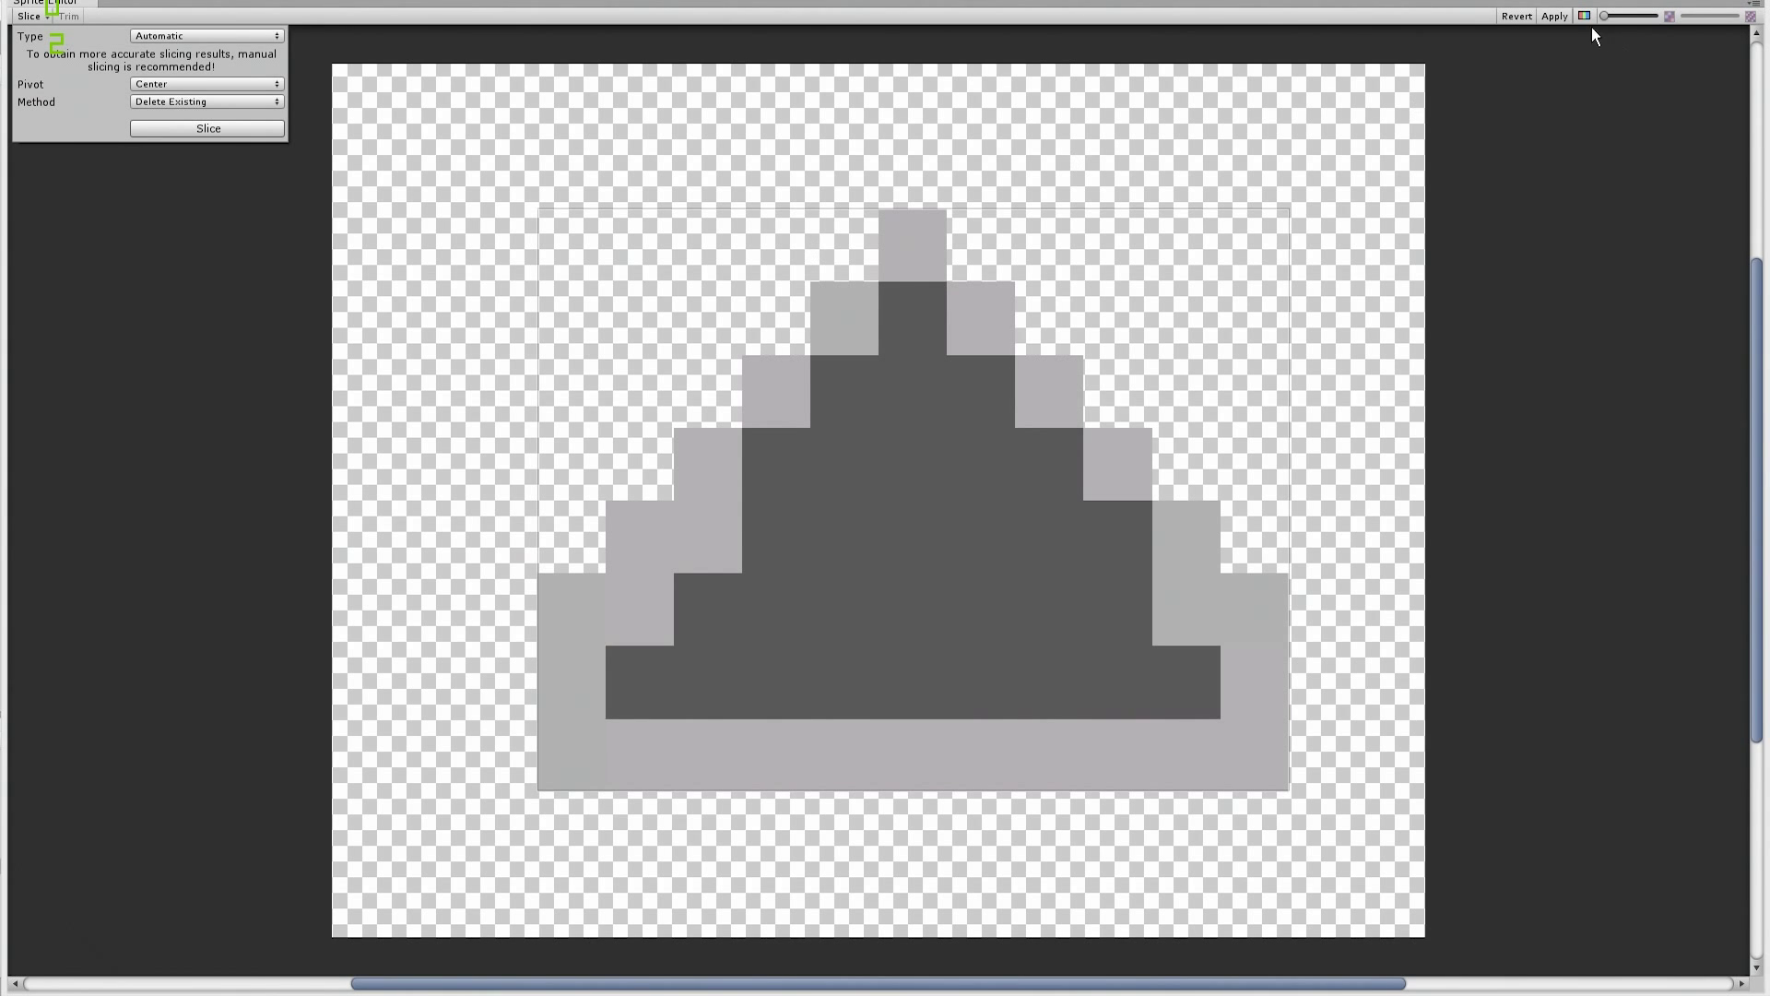
click(1554, 16)
click(1761, 3)
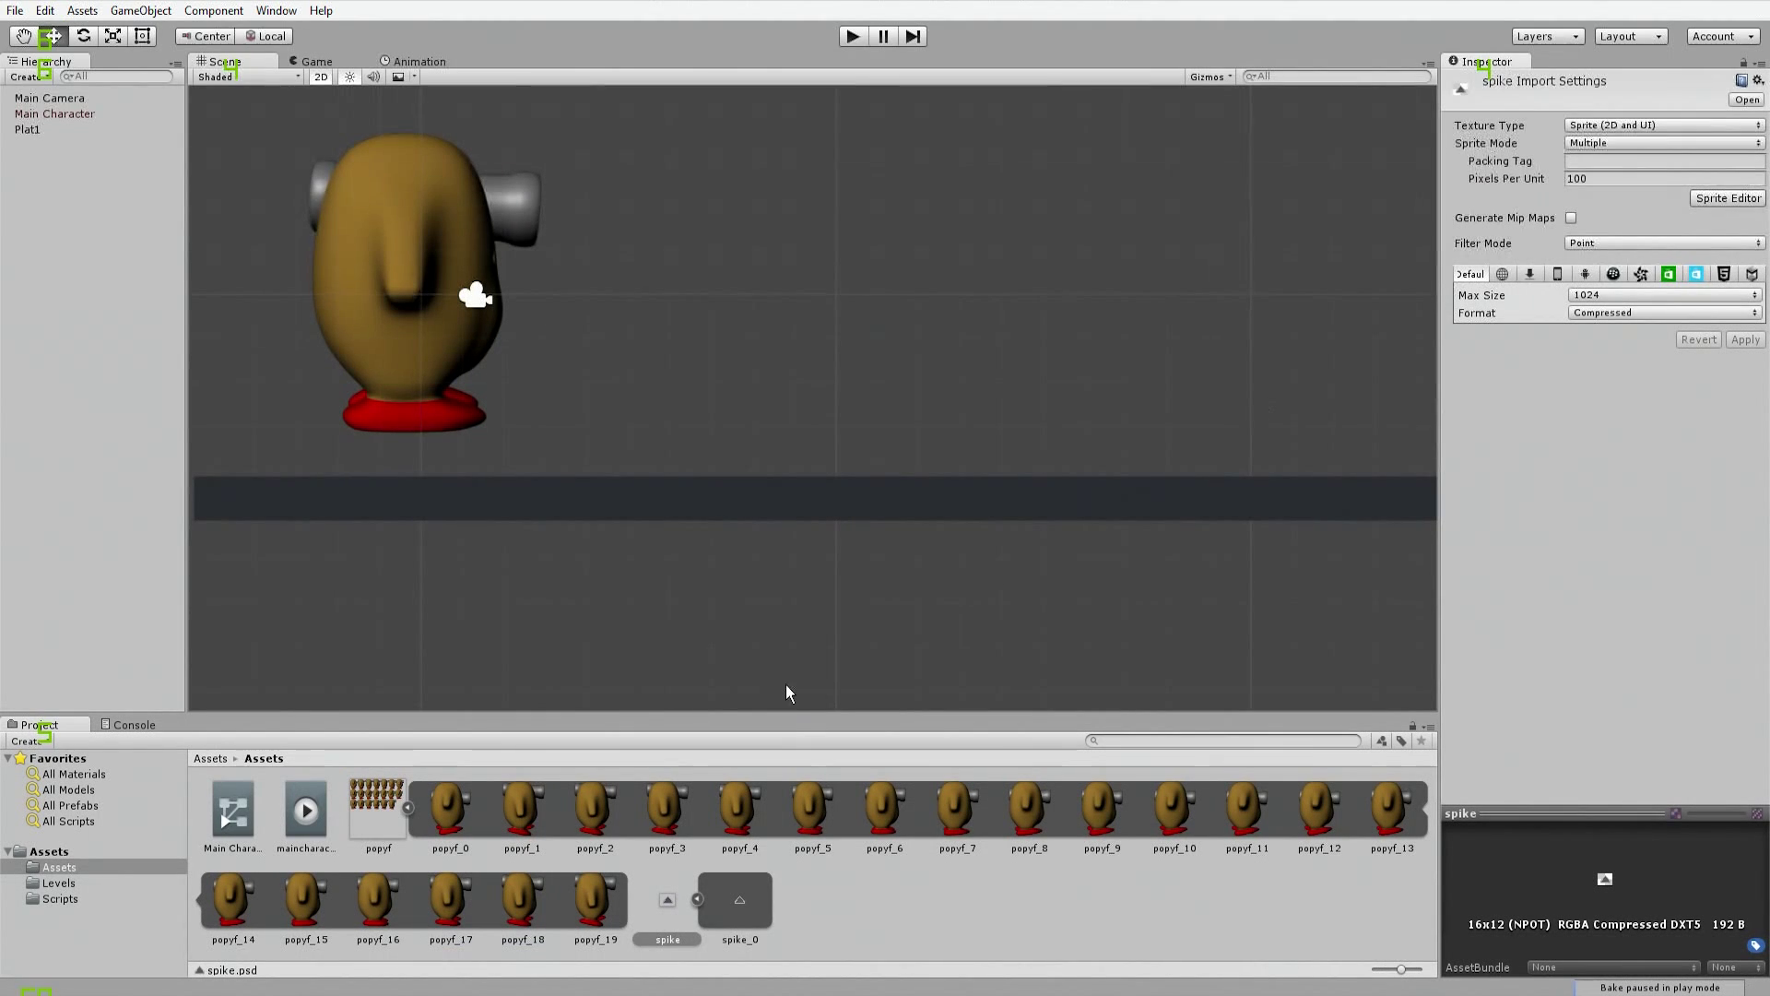
Step: Place the spike sprite in the scene above the platform, ahead of the main character, at about X -60.4, Y -1.42
drag(666, 909, 818, 358)
scroll(820, 458, up, 2)
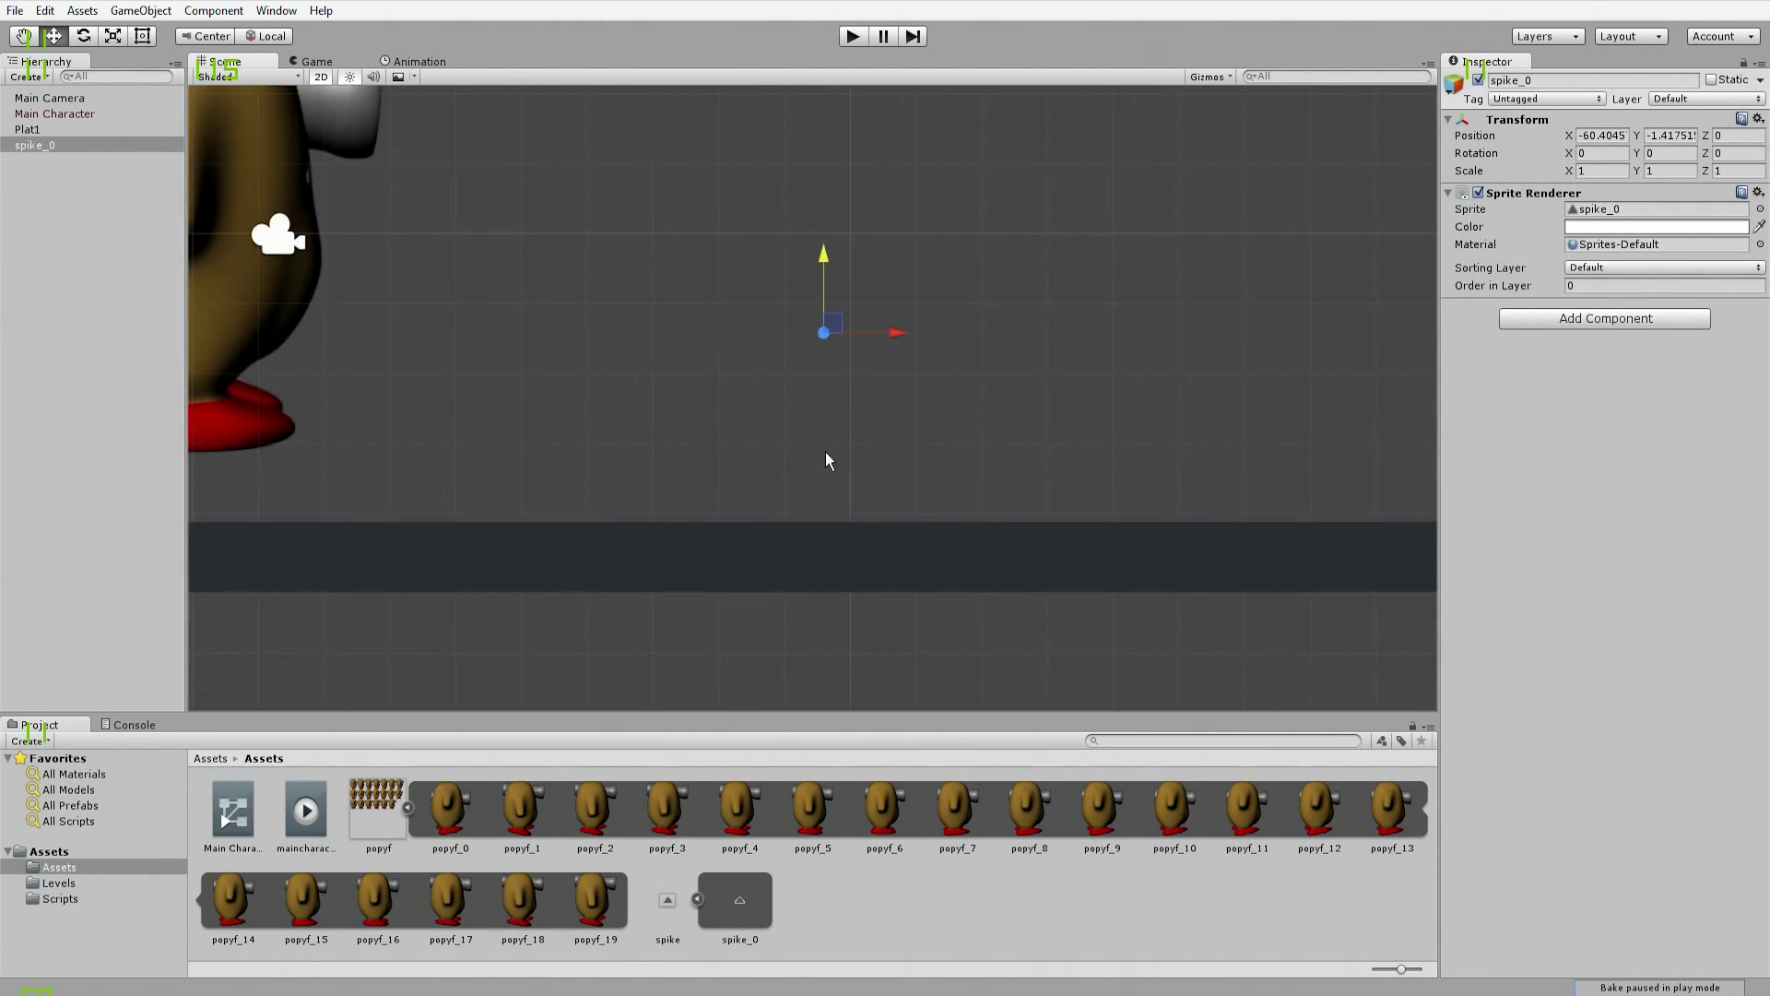
scroll(826, 450, up, 3)
scroll(922, 424, up, 3)
middle_drag(921, 387, 835, 495)
scroll(831, 517, up, 5)
scroll(944, 517, down, 5)
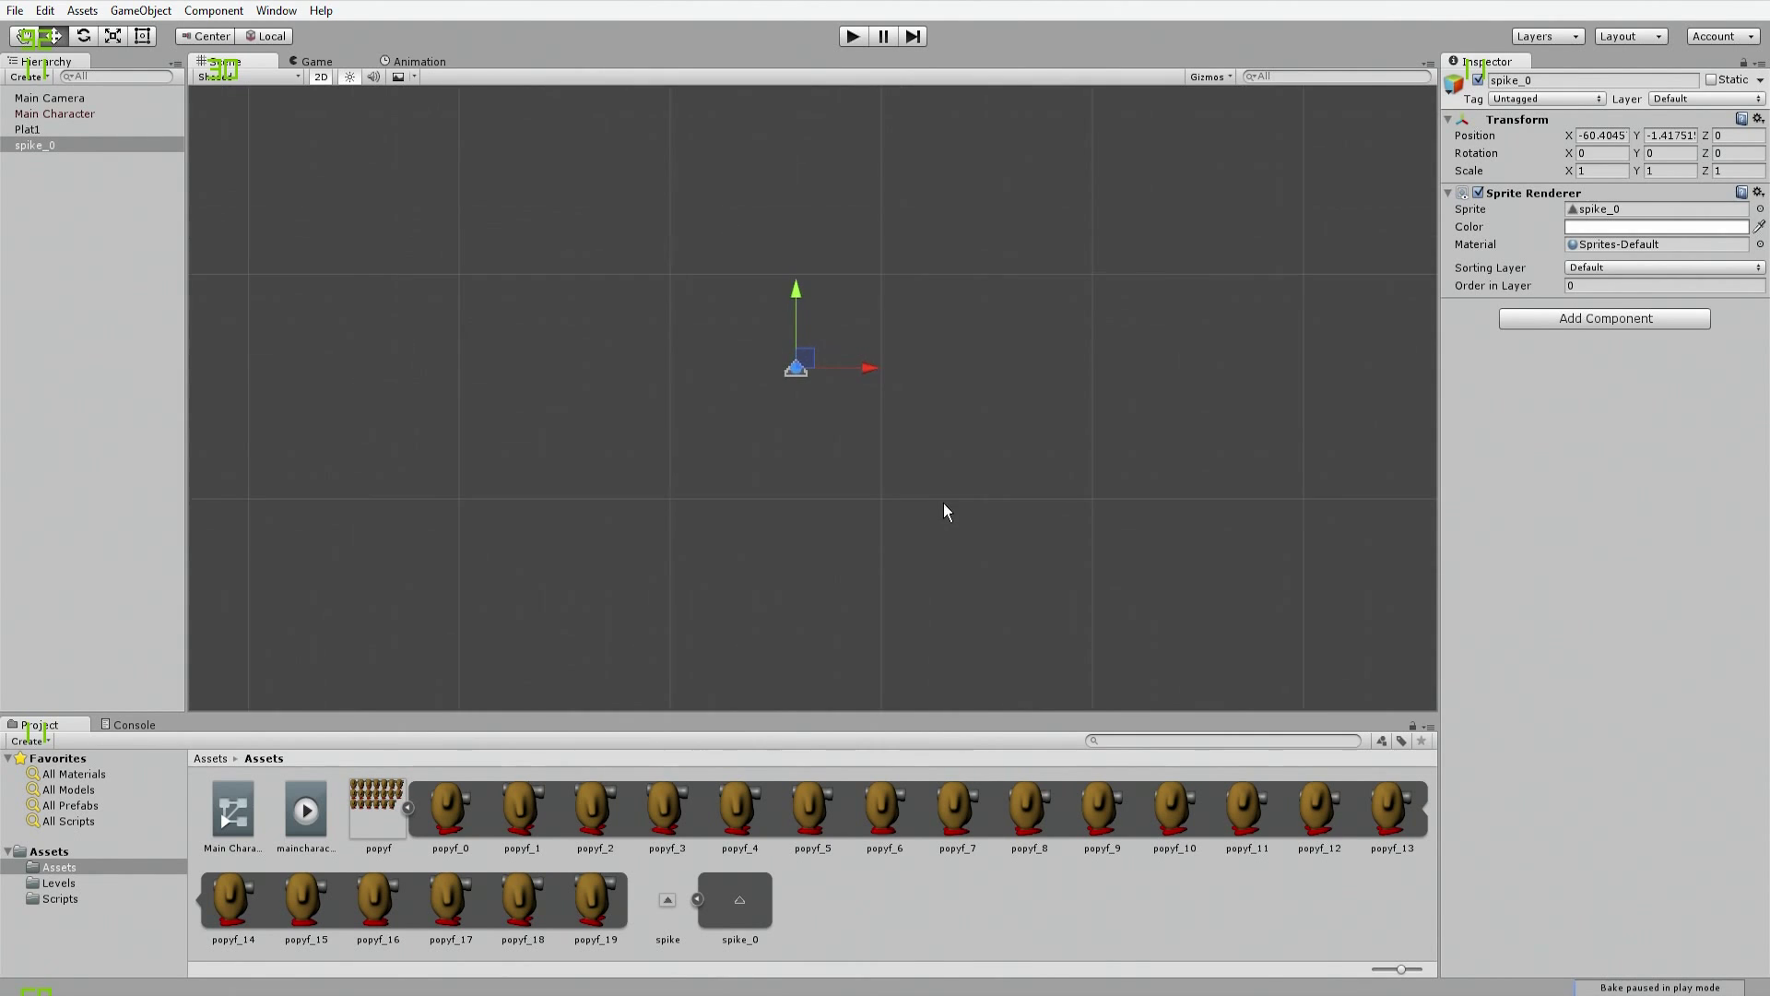
scroll(944, 507, down, 5)
Step: Scale spike_0 up uniformly to about 33.36
key(r)
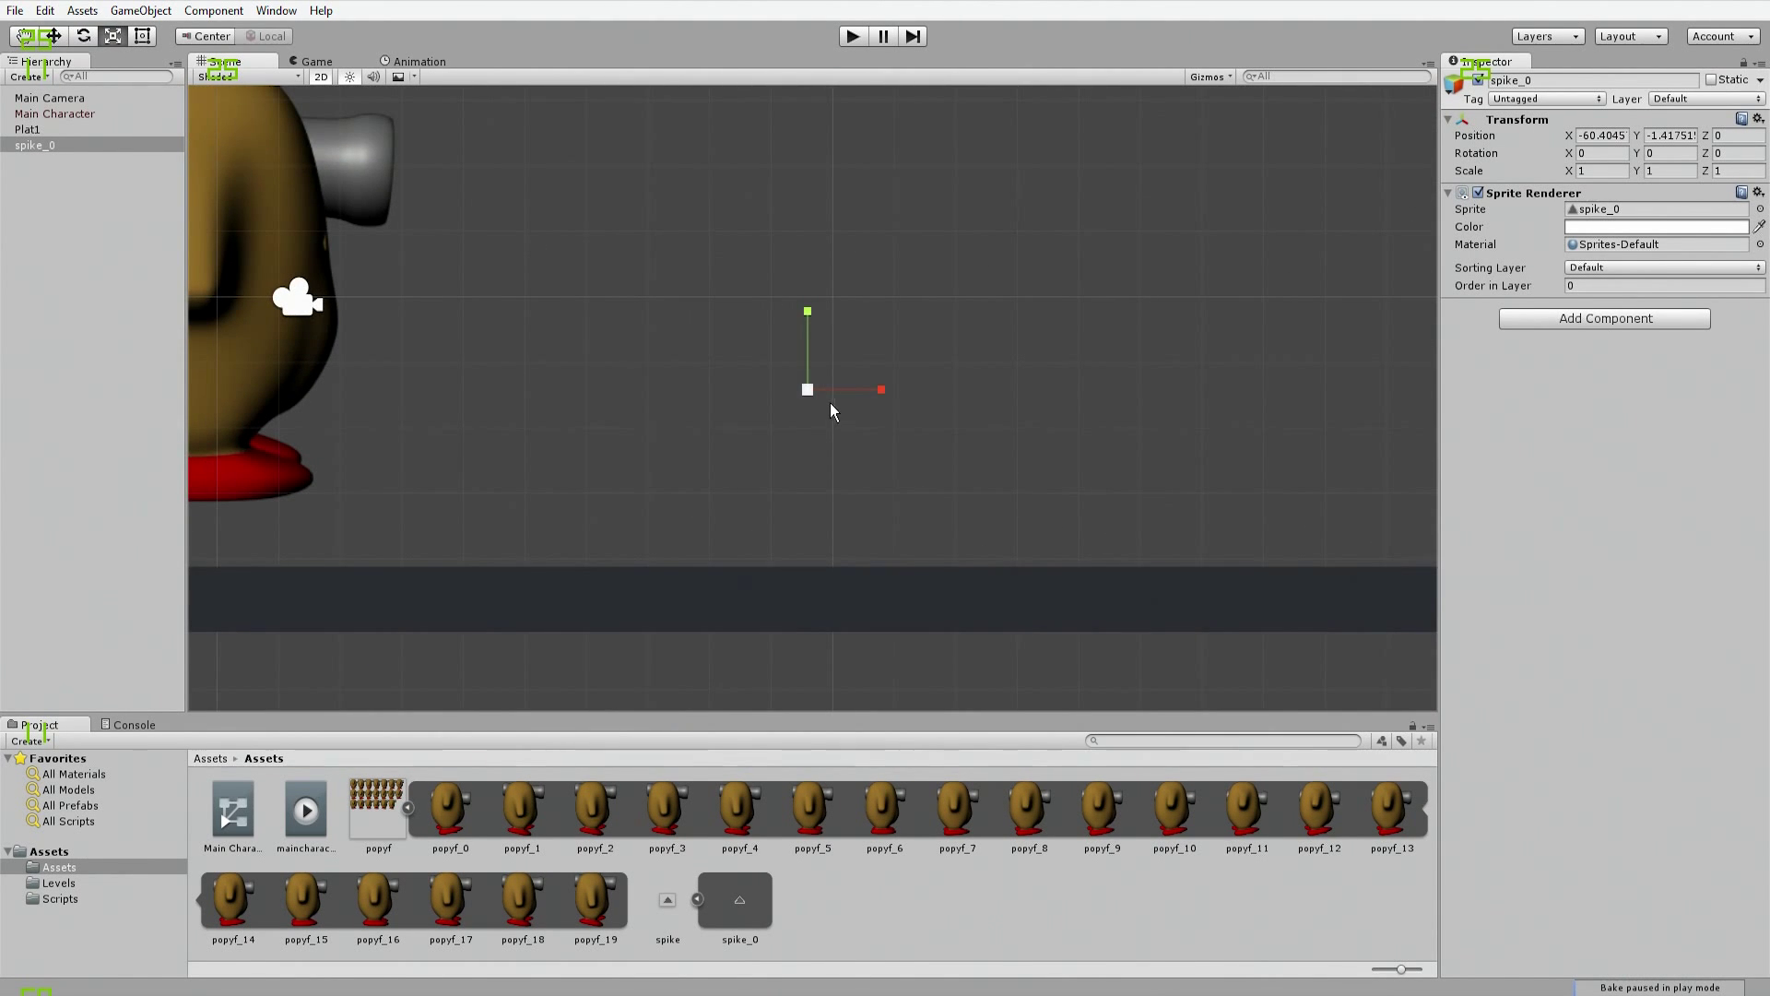
drag(808, 391, 920, 384)
scroll(921, 383, down, 3)
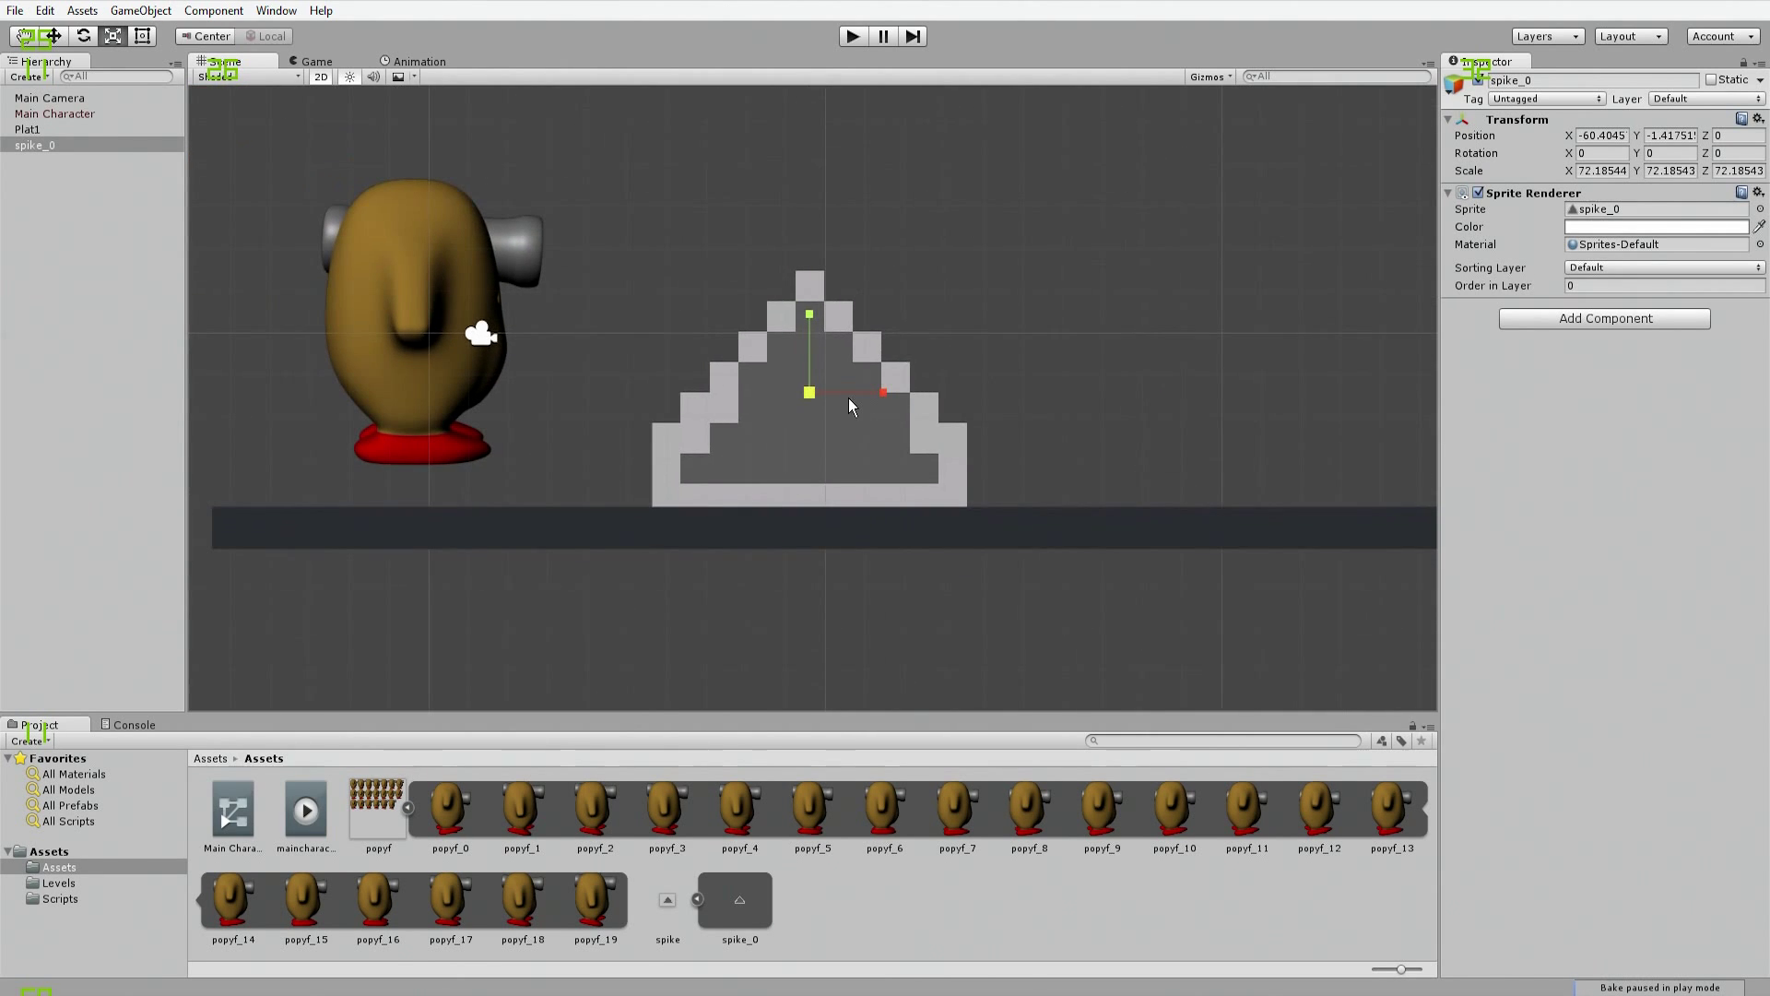
drag(809, 391, 765, 407)
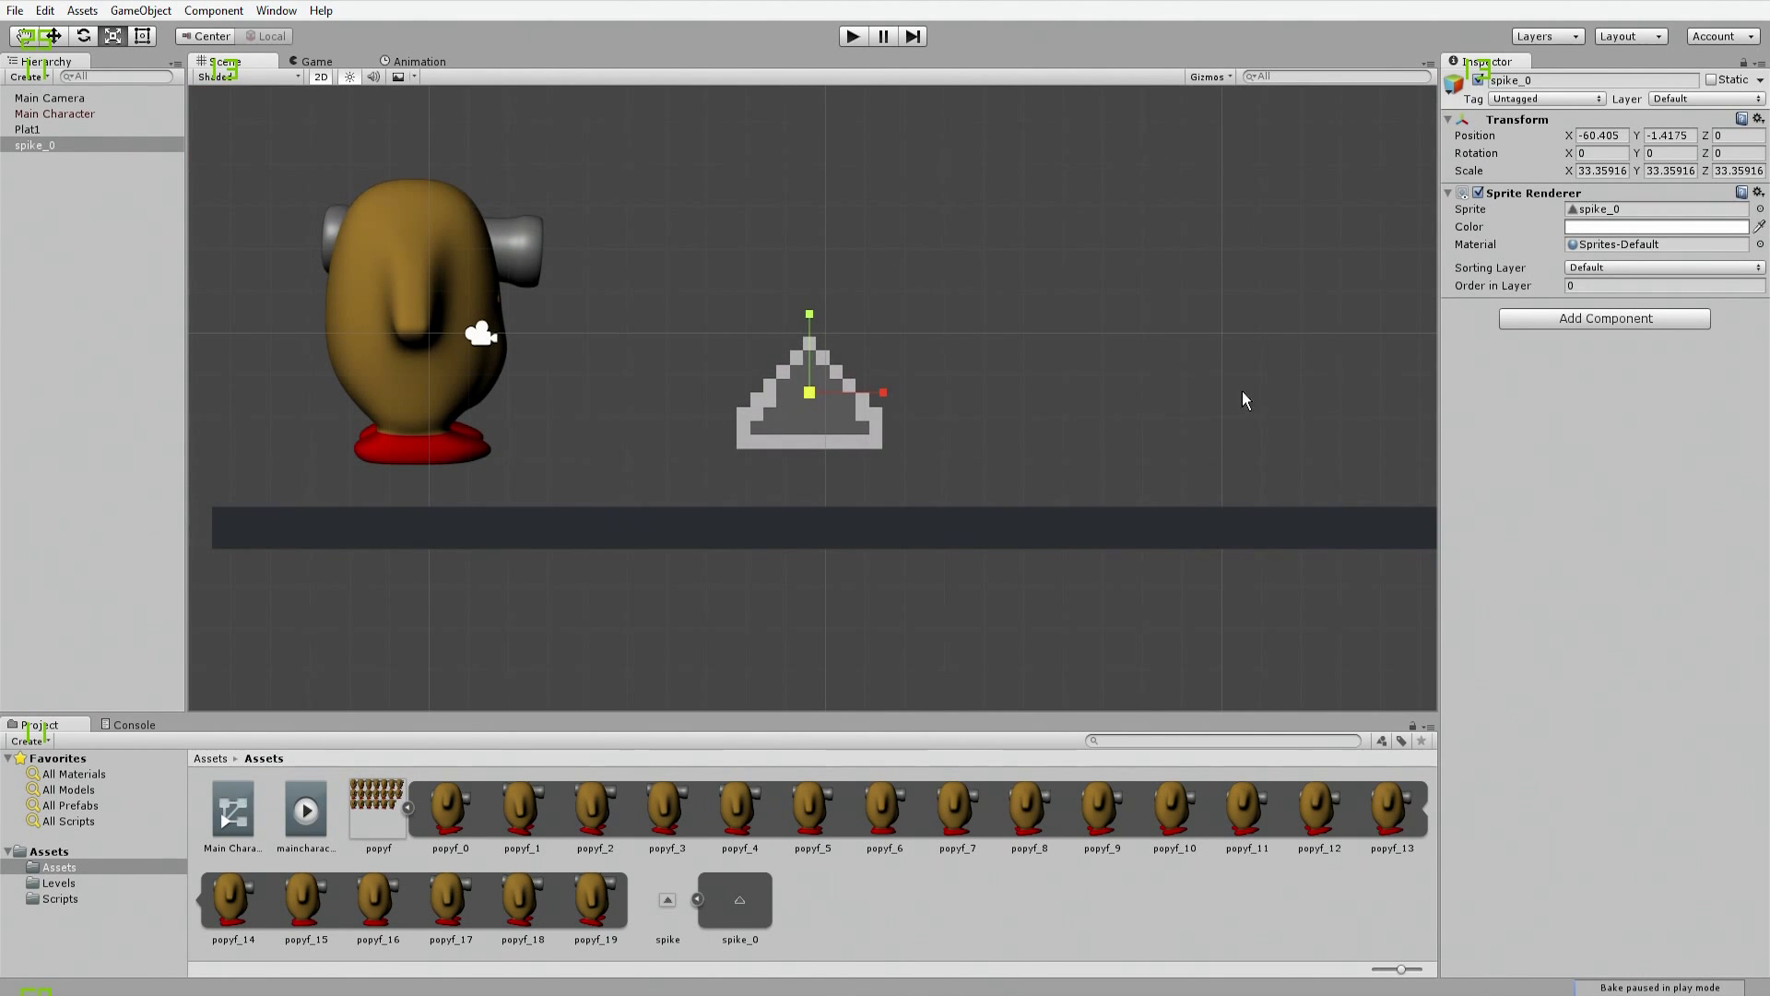
Step: Compare the Bilinear and Trilinear filter modes on the spike texture, restore Point and apply the import settings
click(667, 900)
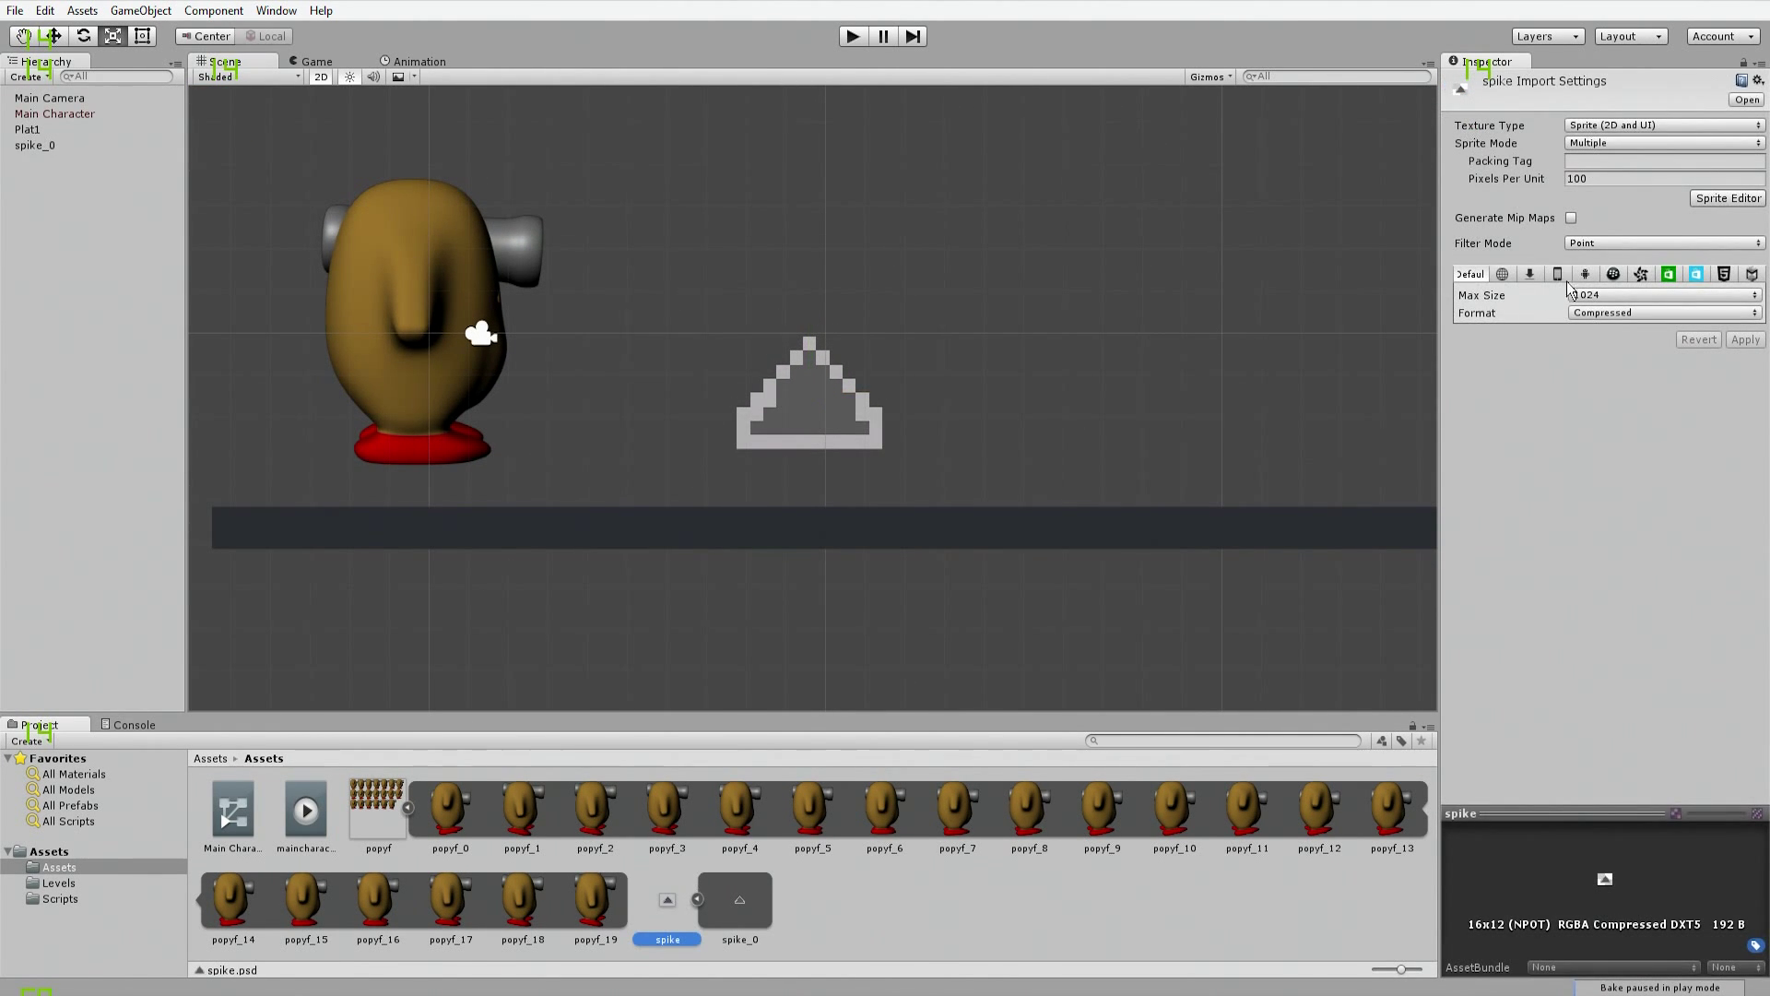
click(1621, 242)
click(1589, 287)
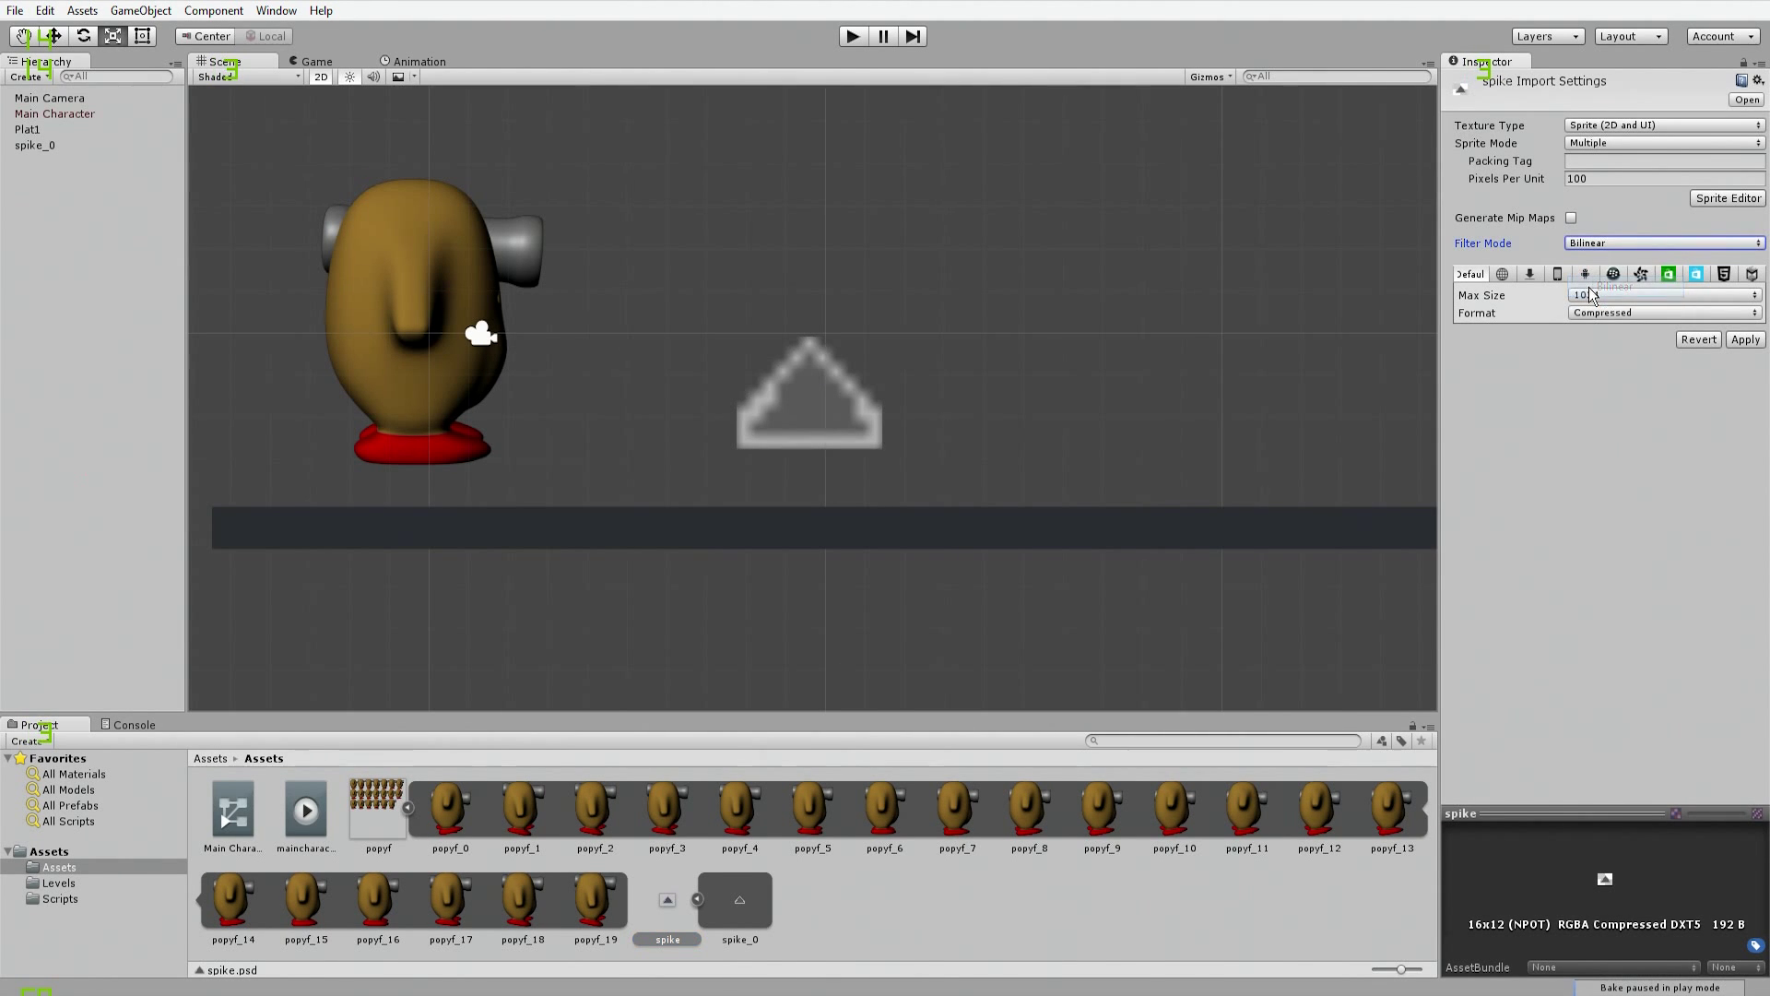
click(1586, 246)
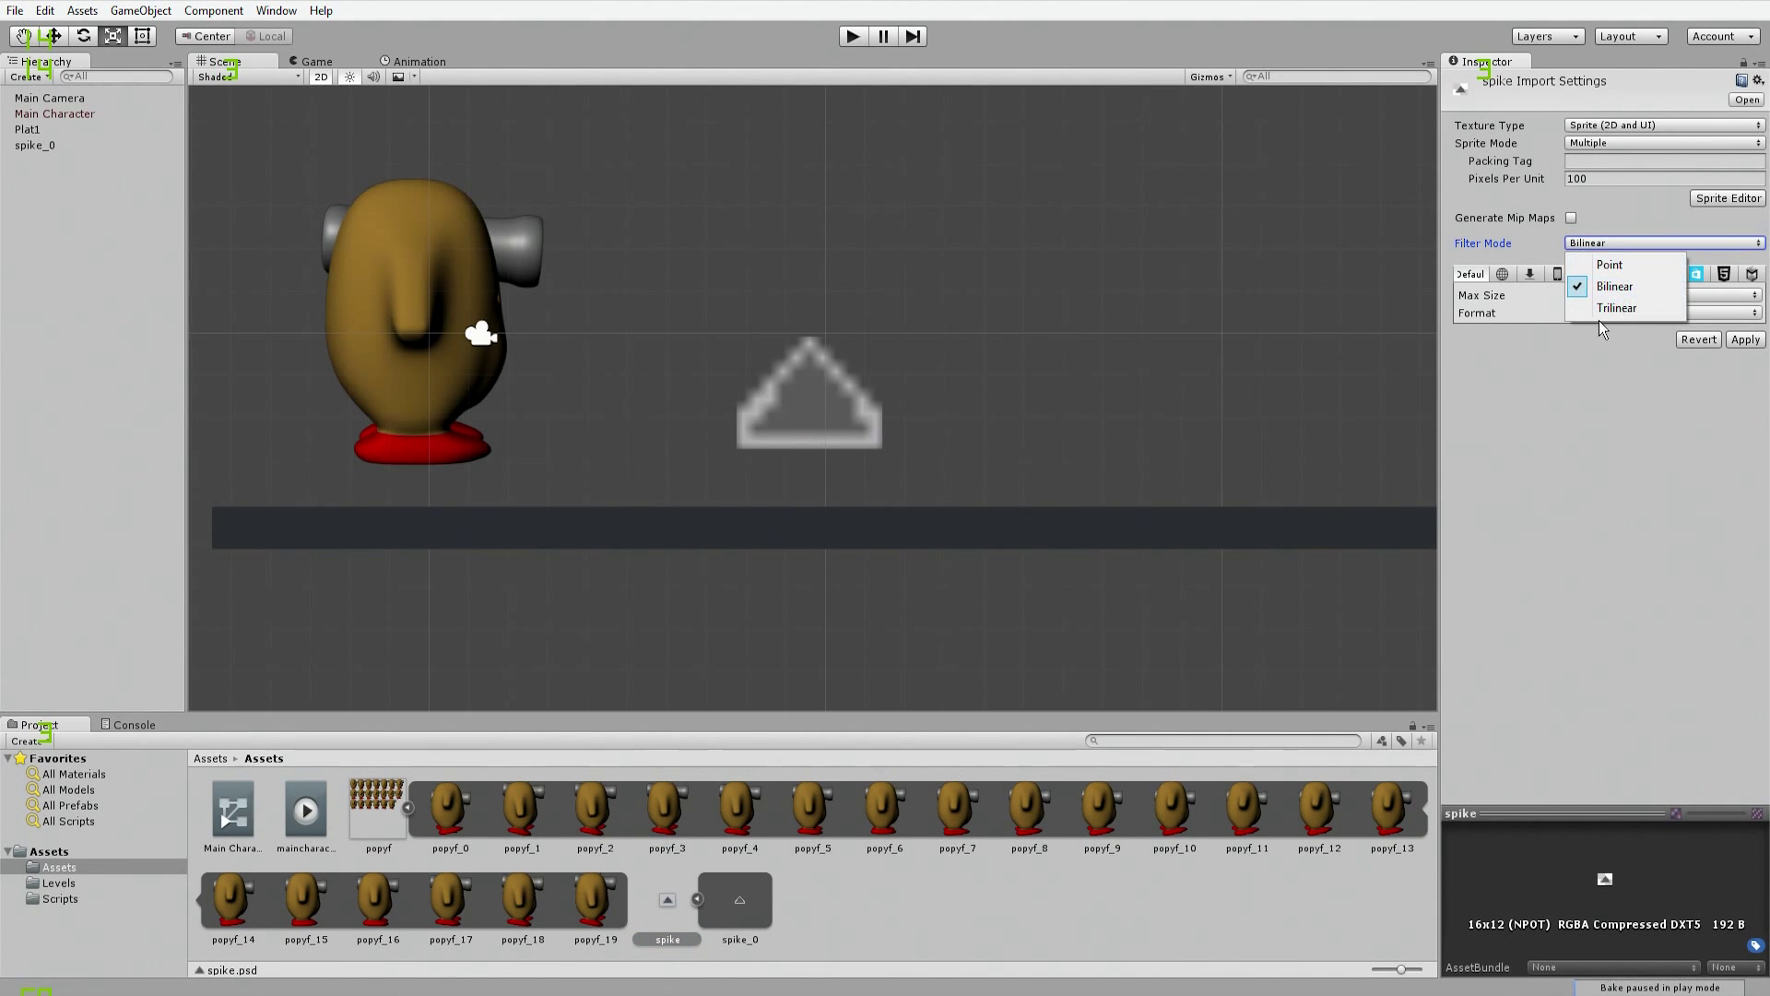
click(1594, 316)
click(1609, 244)
click(1606, 266)
click(833, 411)
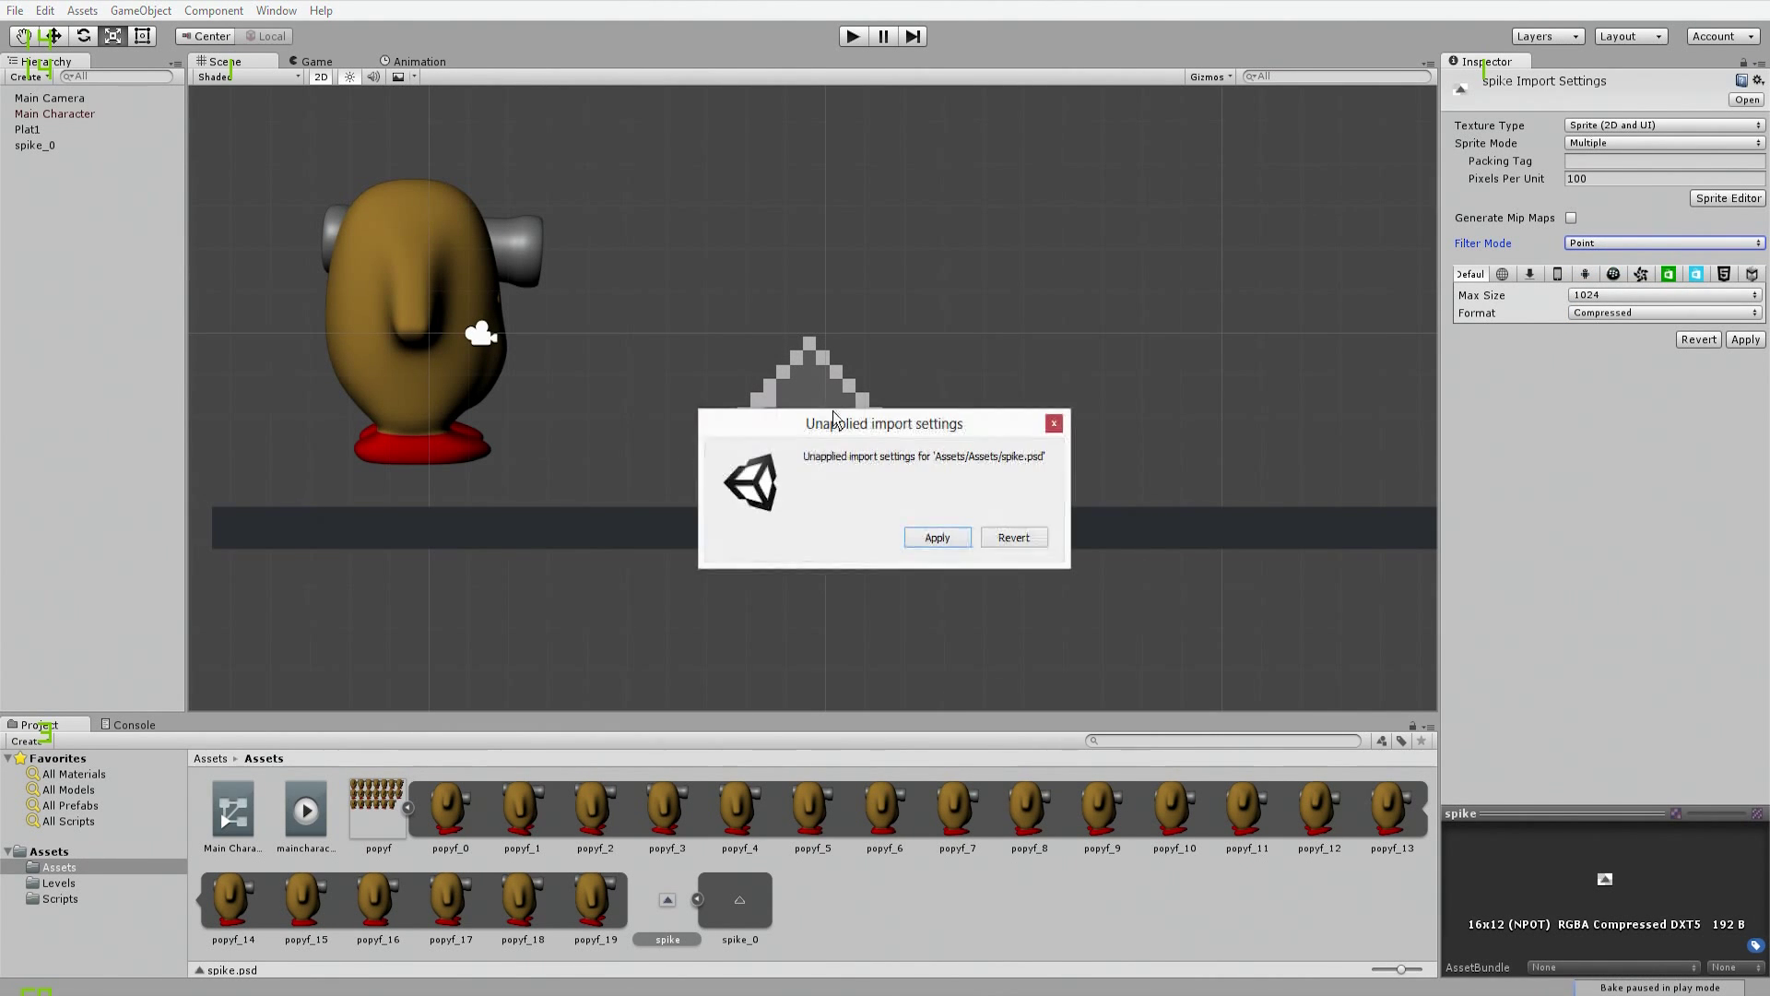
click(929, 539)
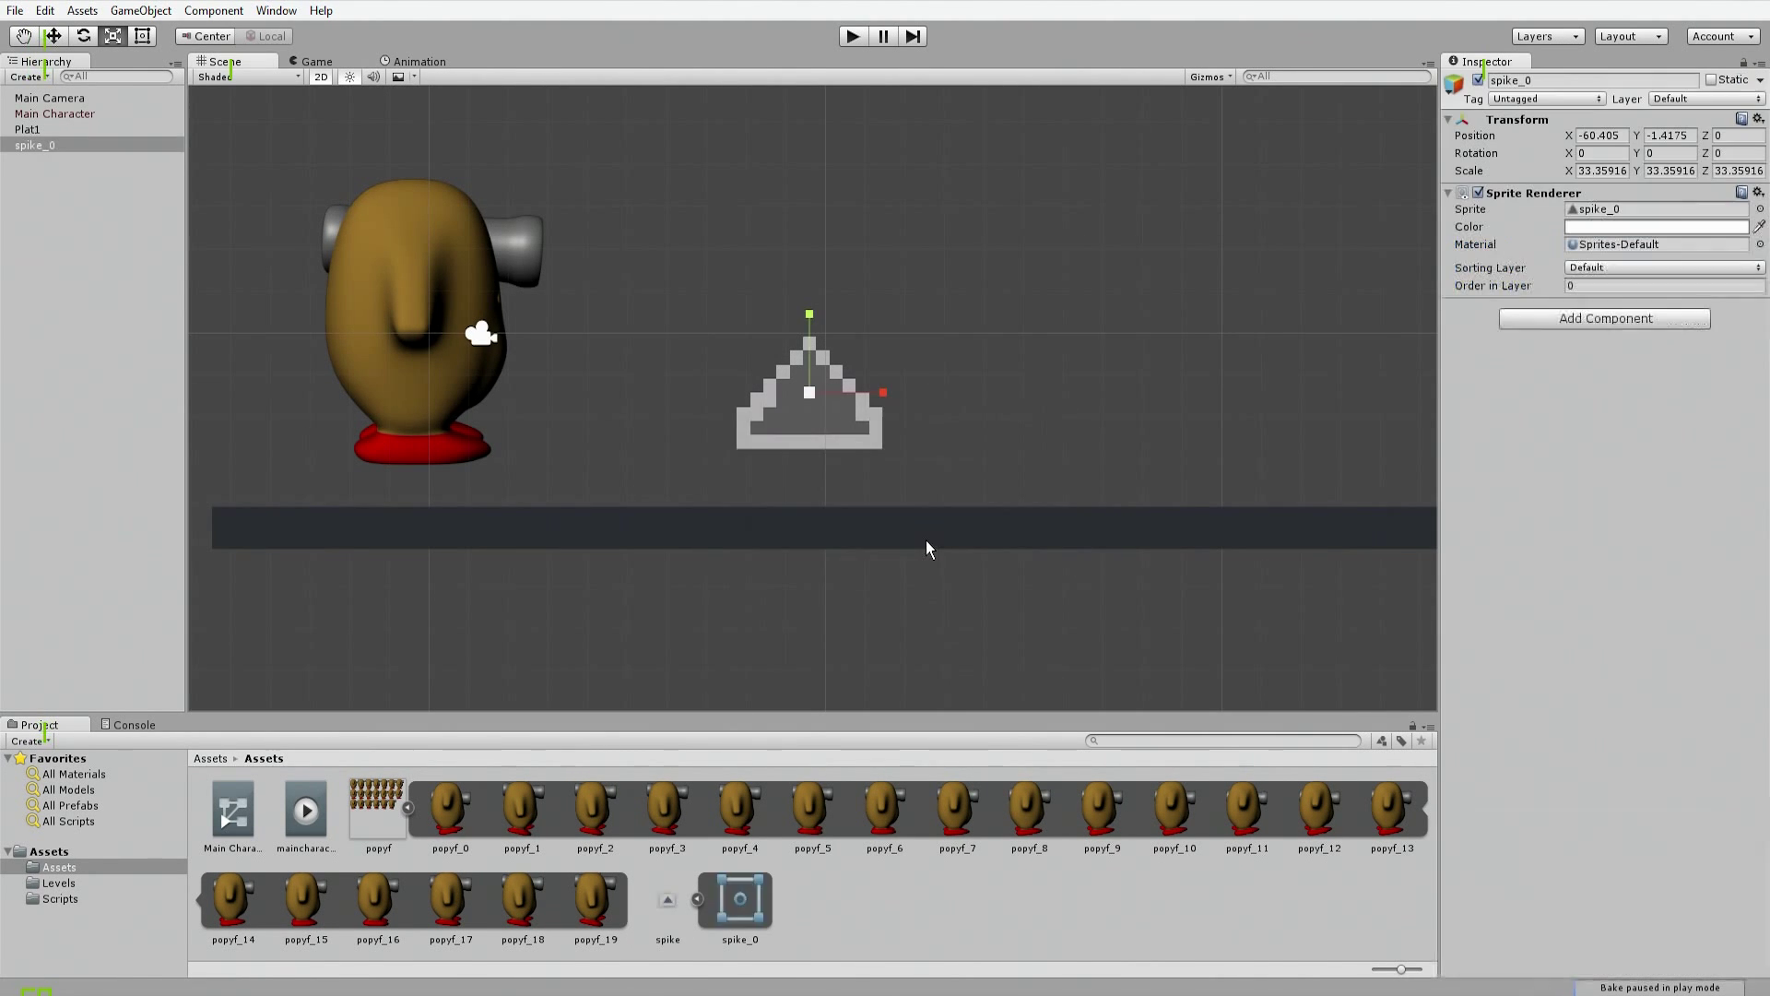
Step: Move spike_0 onto the platform and over to the main character's feet, at about X -70.18, Y -1.76
click(903, 372)
click(833, 405)
key(w)
drag(812, 323, 795, 380)
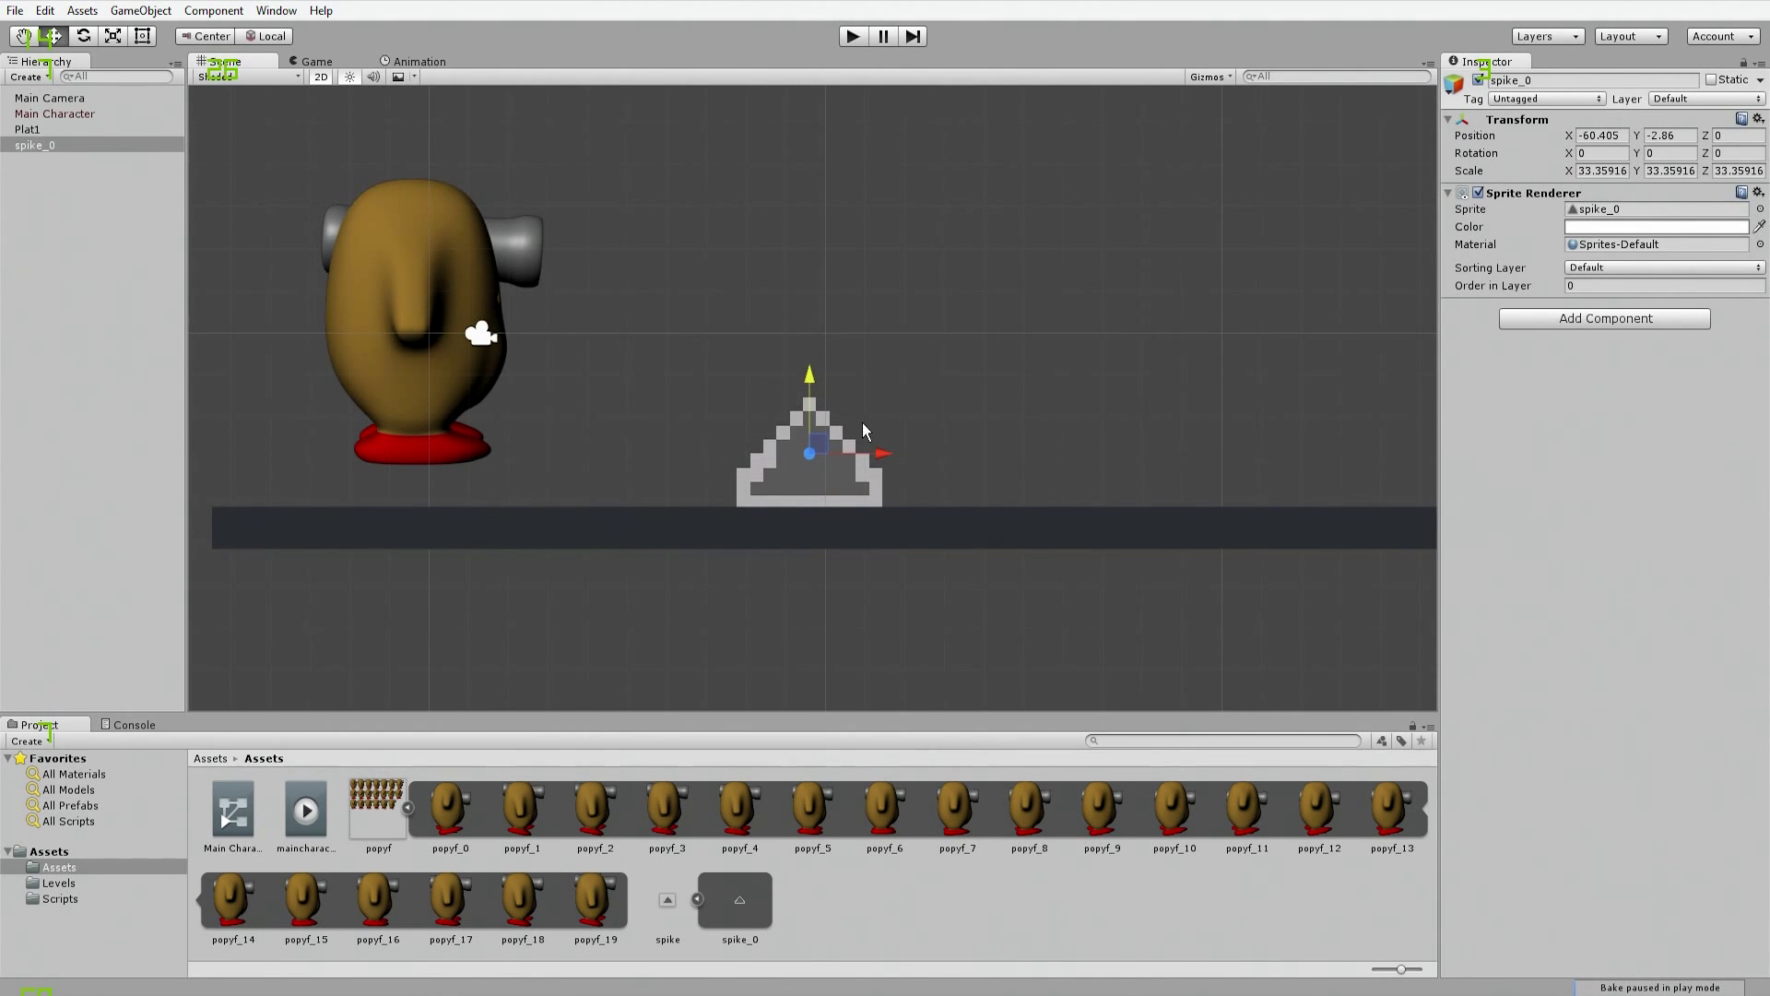
drag(881, 450, 495, 452)
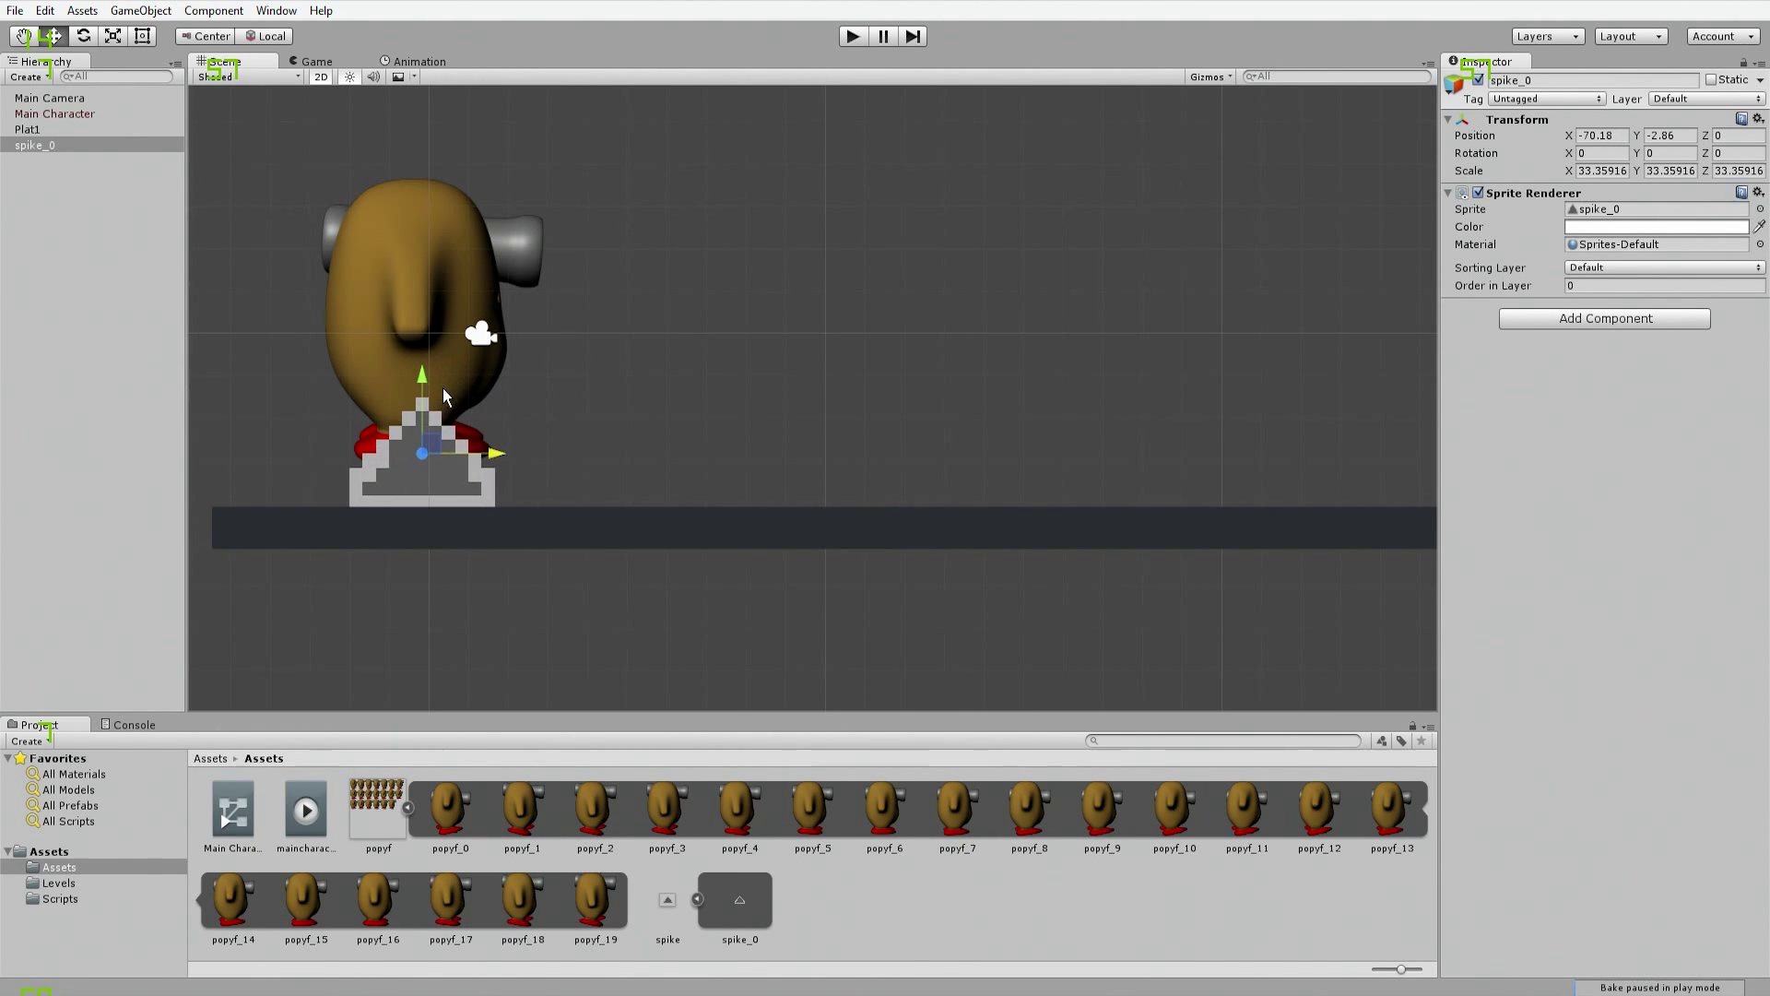
drag(424, 374, 395, 332)
Step: Scale spike_0 uniformly to about 30.2 and move it ahead of the character to about X -63.37, resting on the platform
key(r)
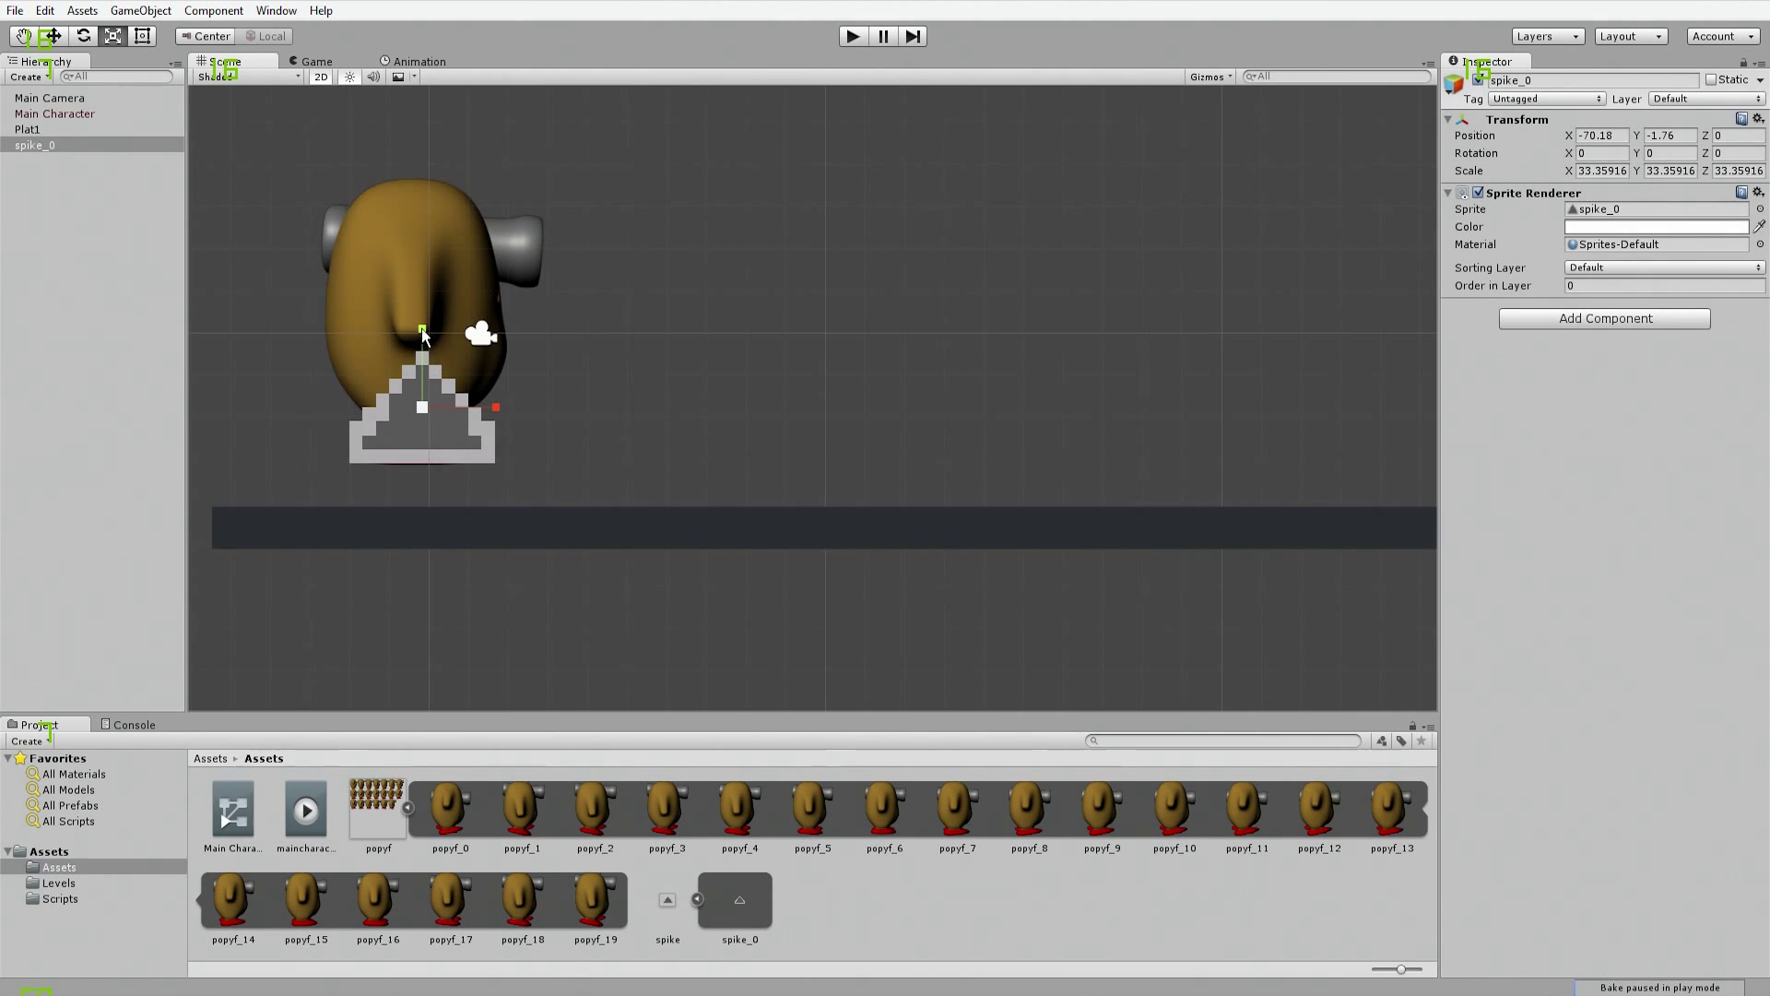
drag(418, 407, 763, 407)
key(w)
key(r)
key(w)
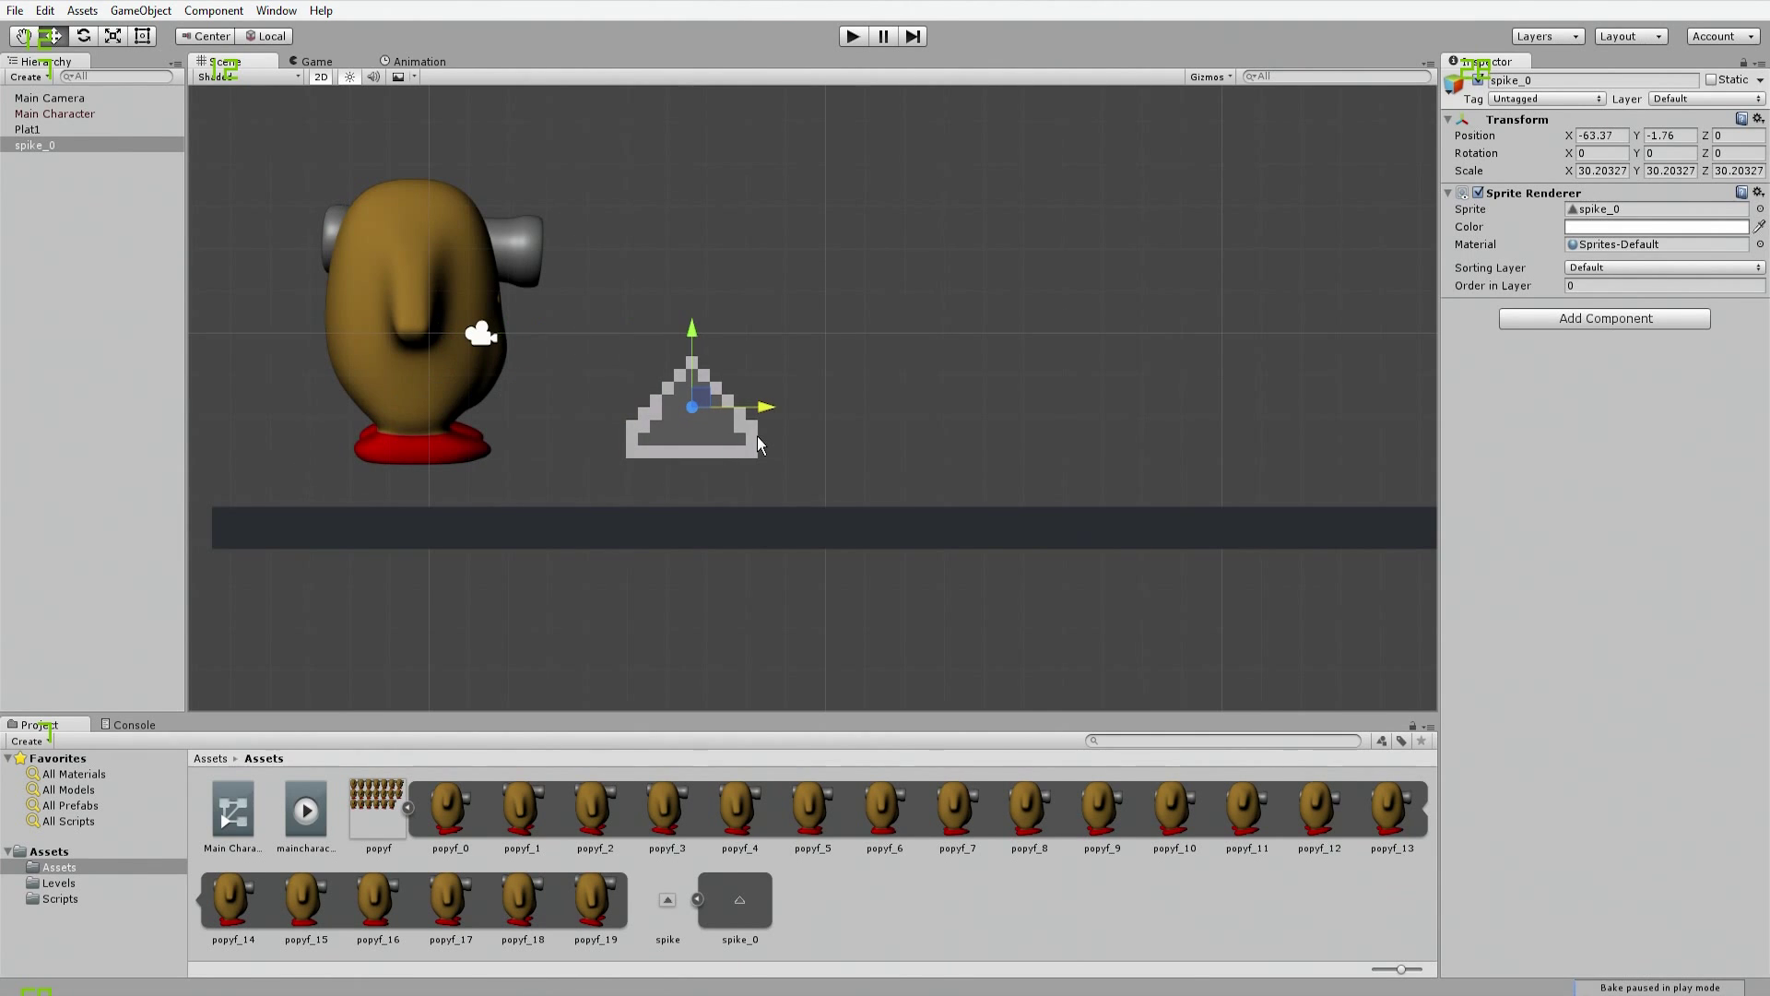
drag(697, 327, 696, 376)
Step: Play-test the character walking past the spike to check which sprite is drawn in front, and stop the game
click(850, 39)
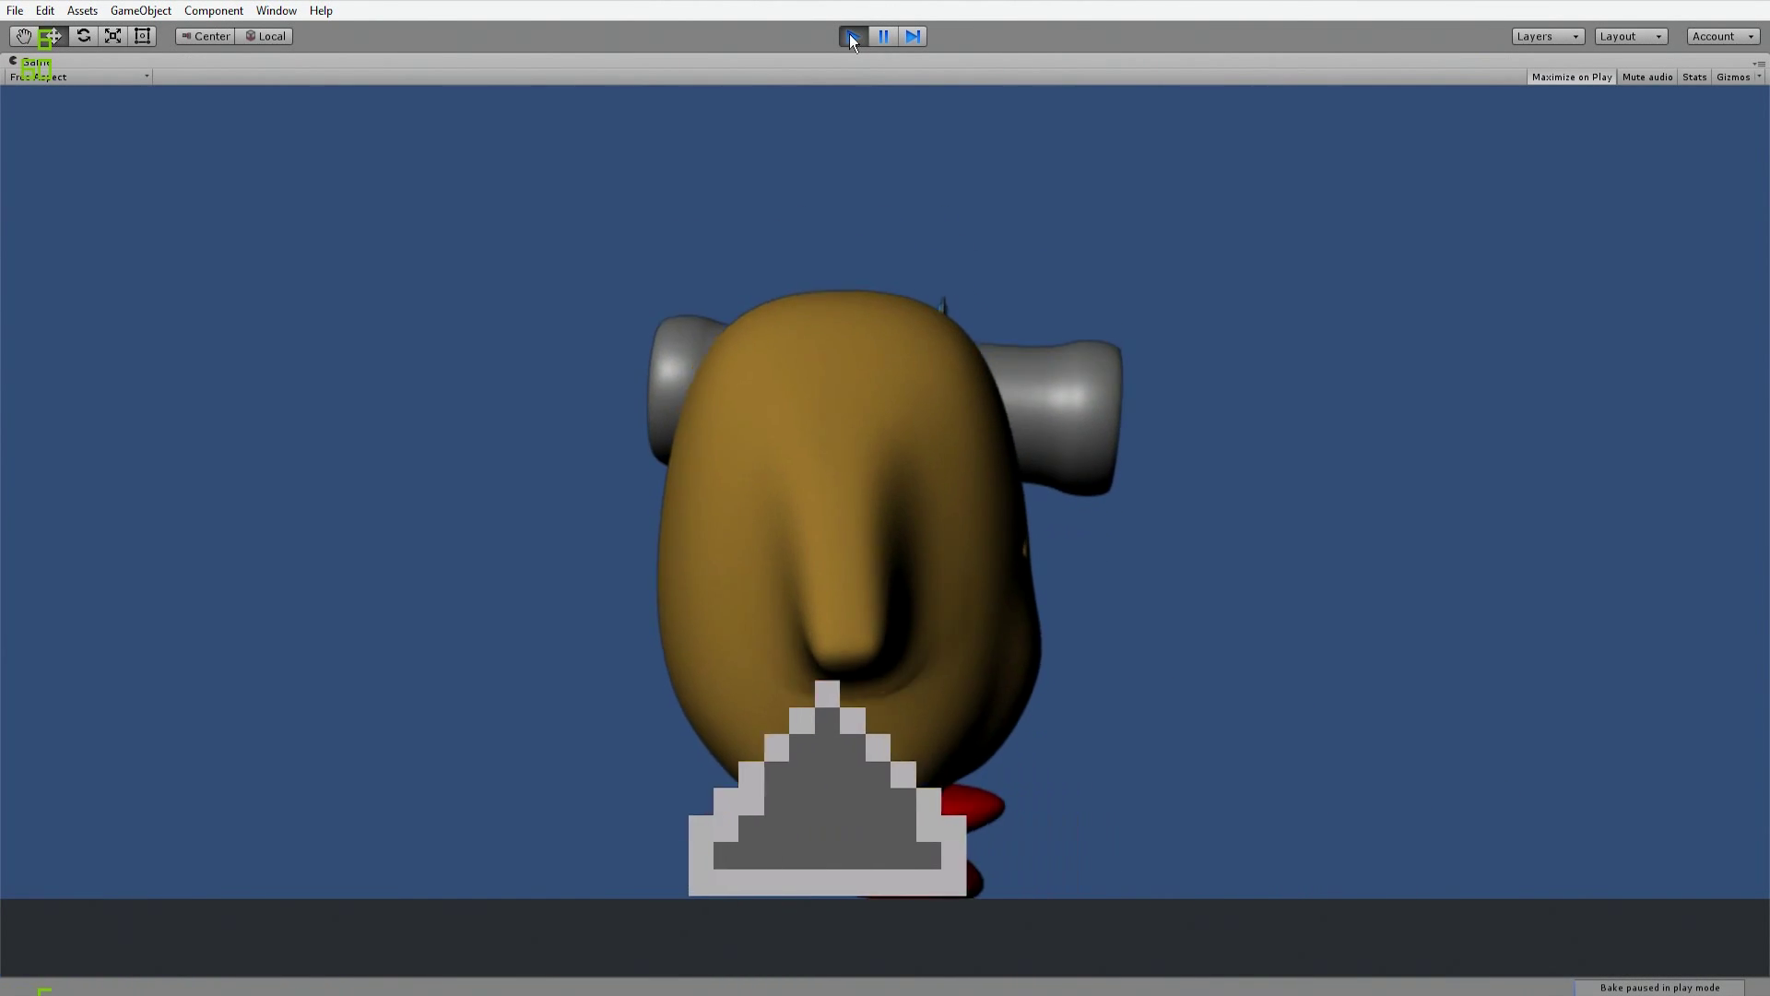
click(849, 35)
click(849, 35)
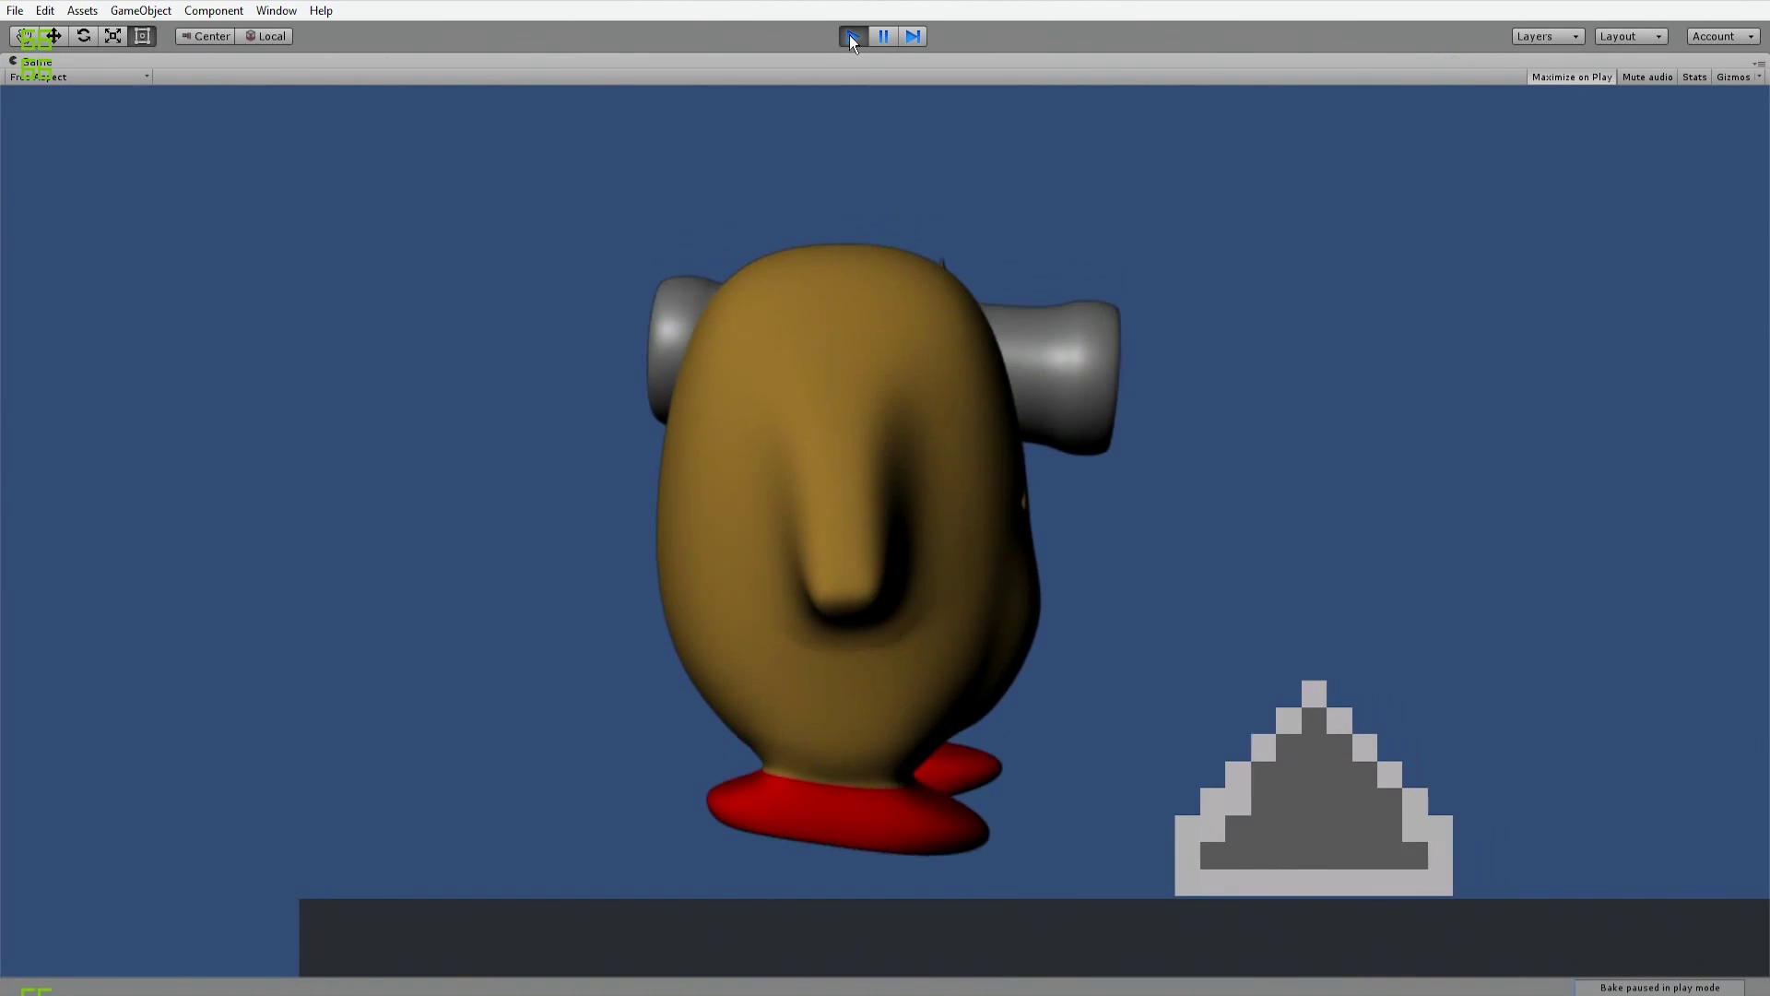
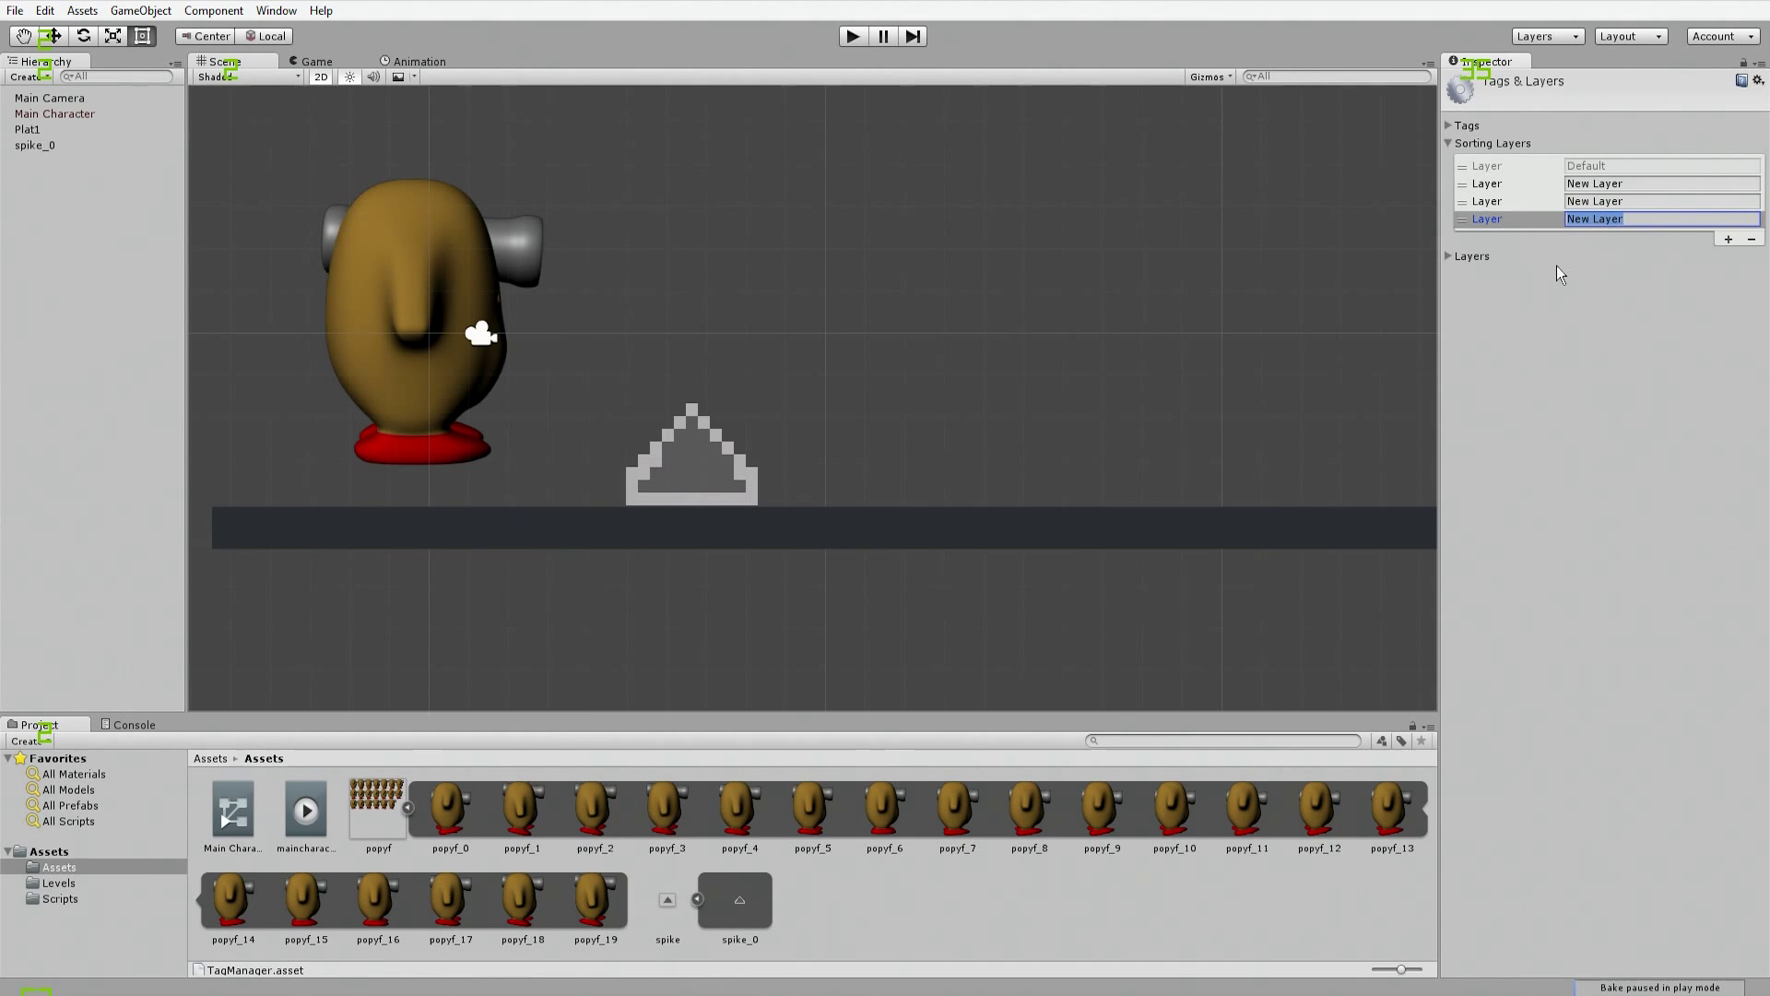
Step: Name the three new sorting layers Background, Middleground and Foreground, in that order below Default
text(Foregroudn)
key(BackSpace)
key(BackSpace)
text(nd)
click(1649, 203)
drag(1648, 208, 1484, 181)
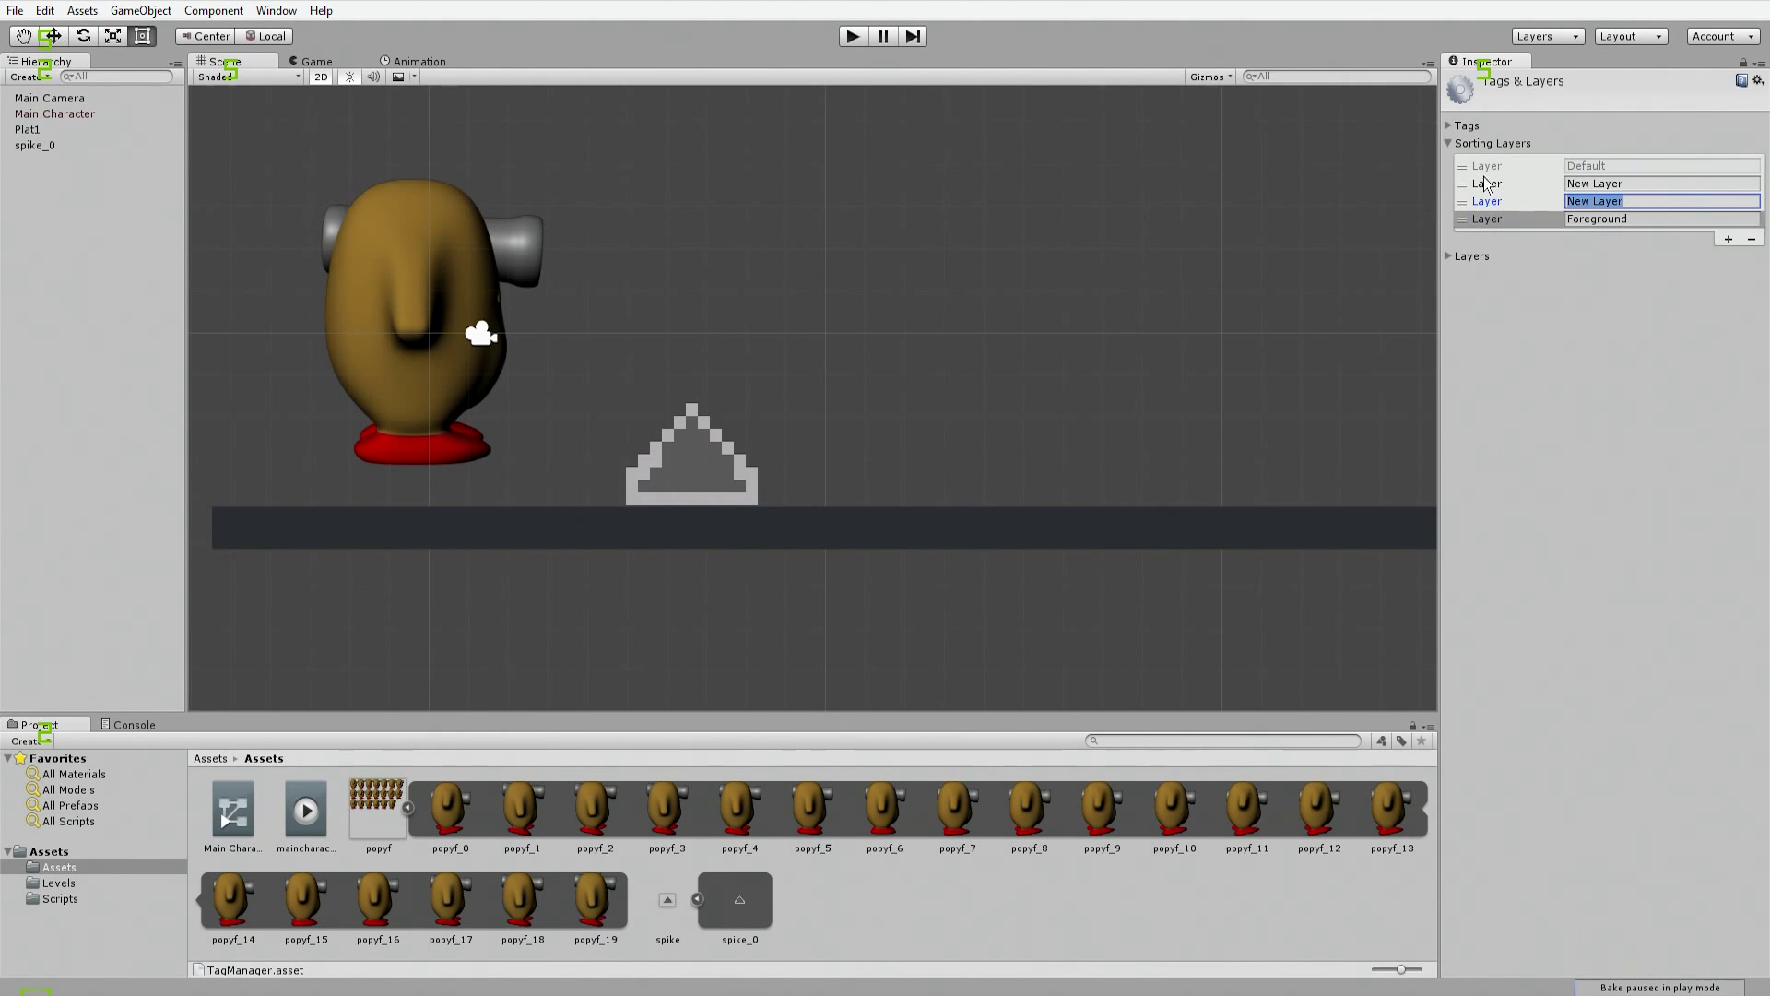
text(Middleground)
click(1650, 183)
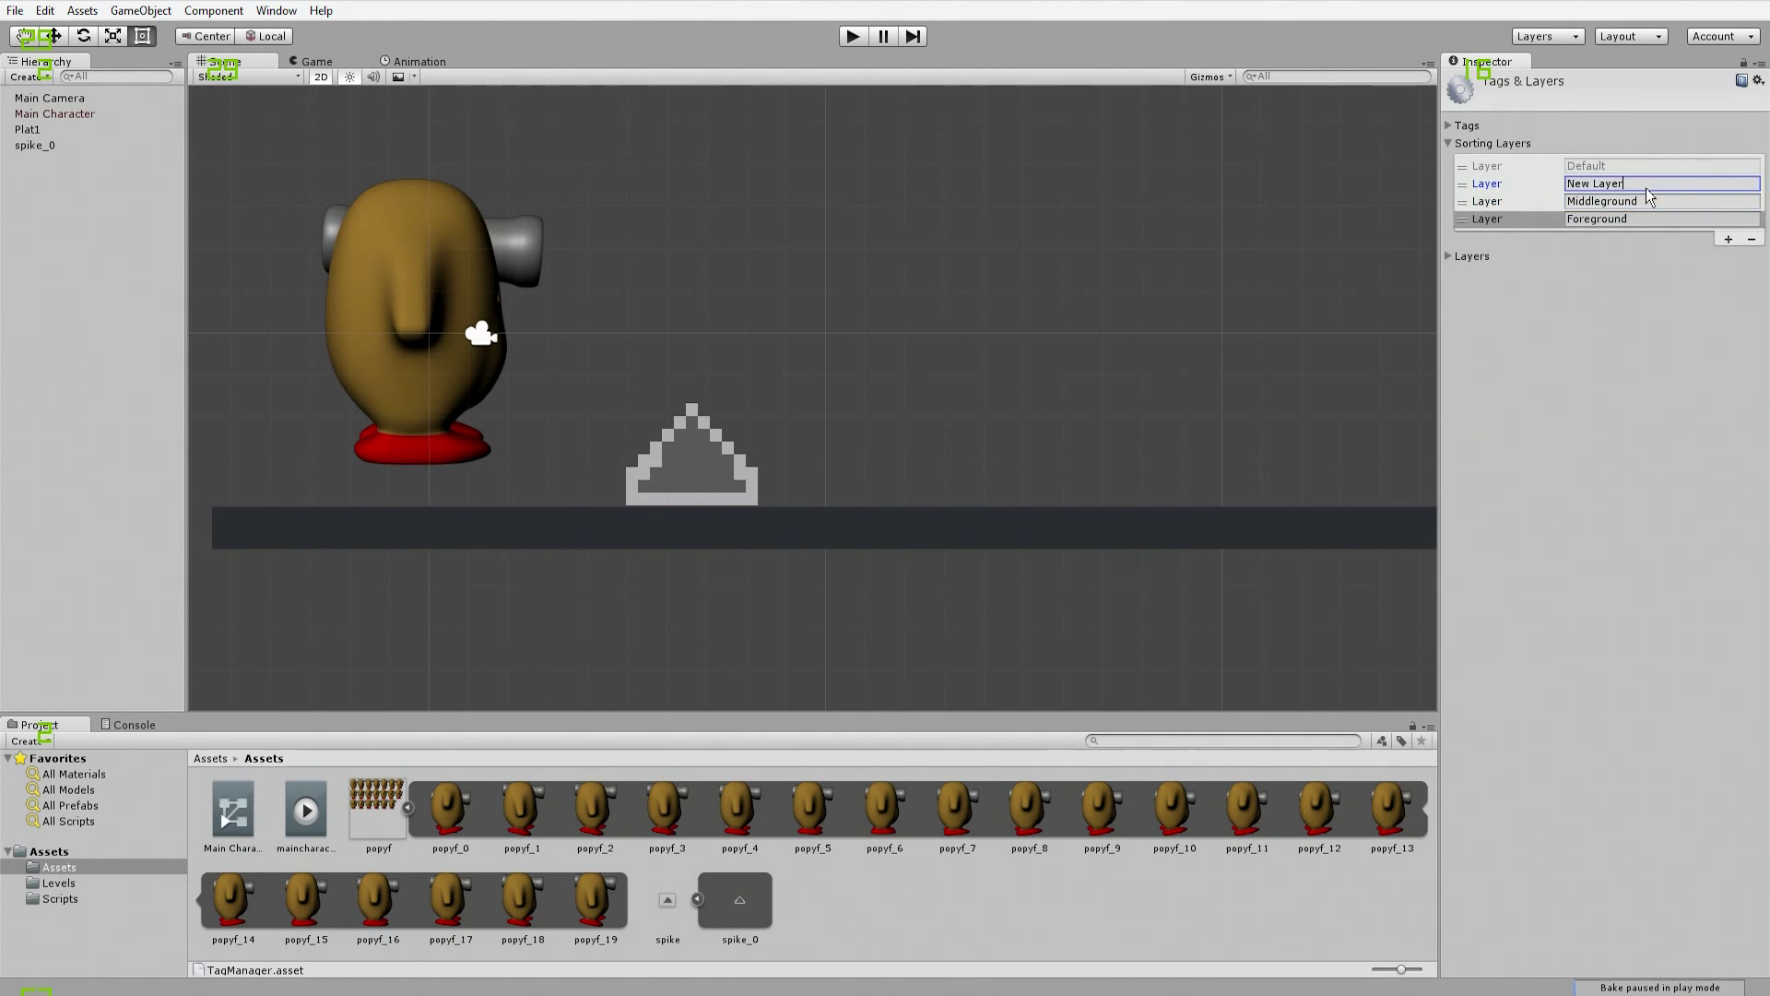
text(Background)
click(1627, 424)
Step: Assign the Main Character's sprite to the Foreground sorting layer
click(56, 114)
click(1601, 287)
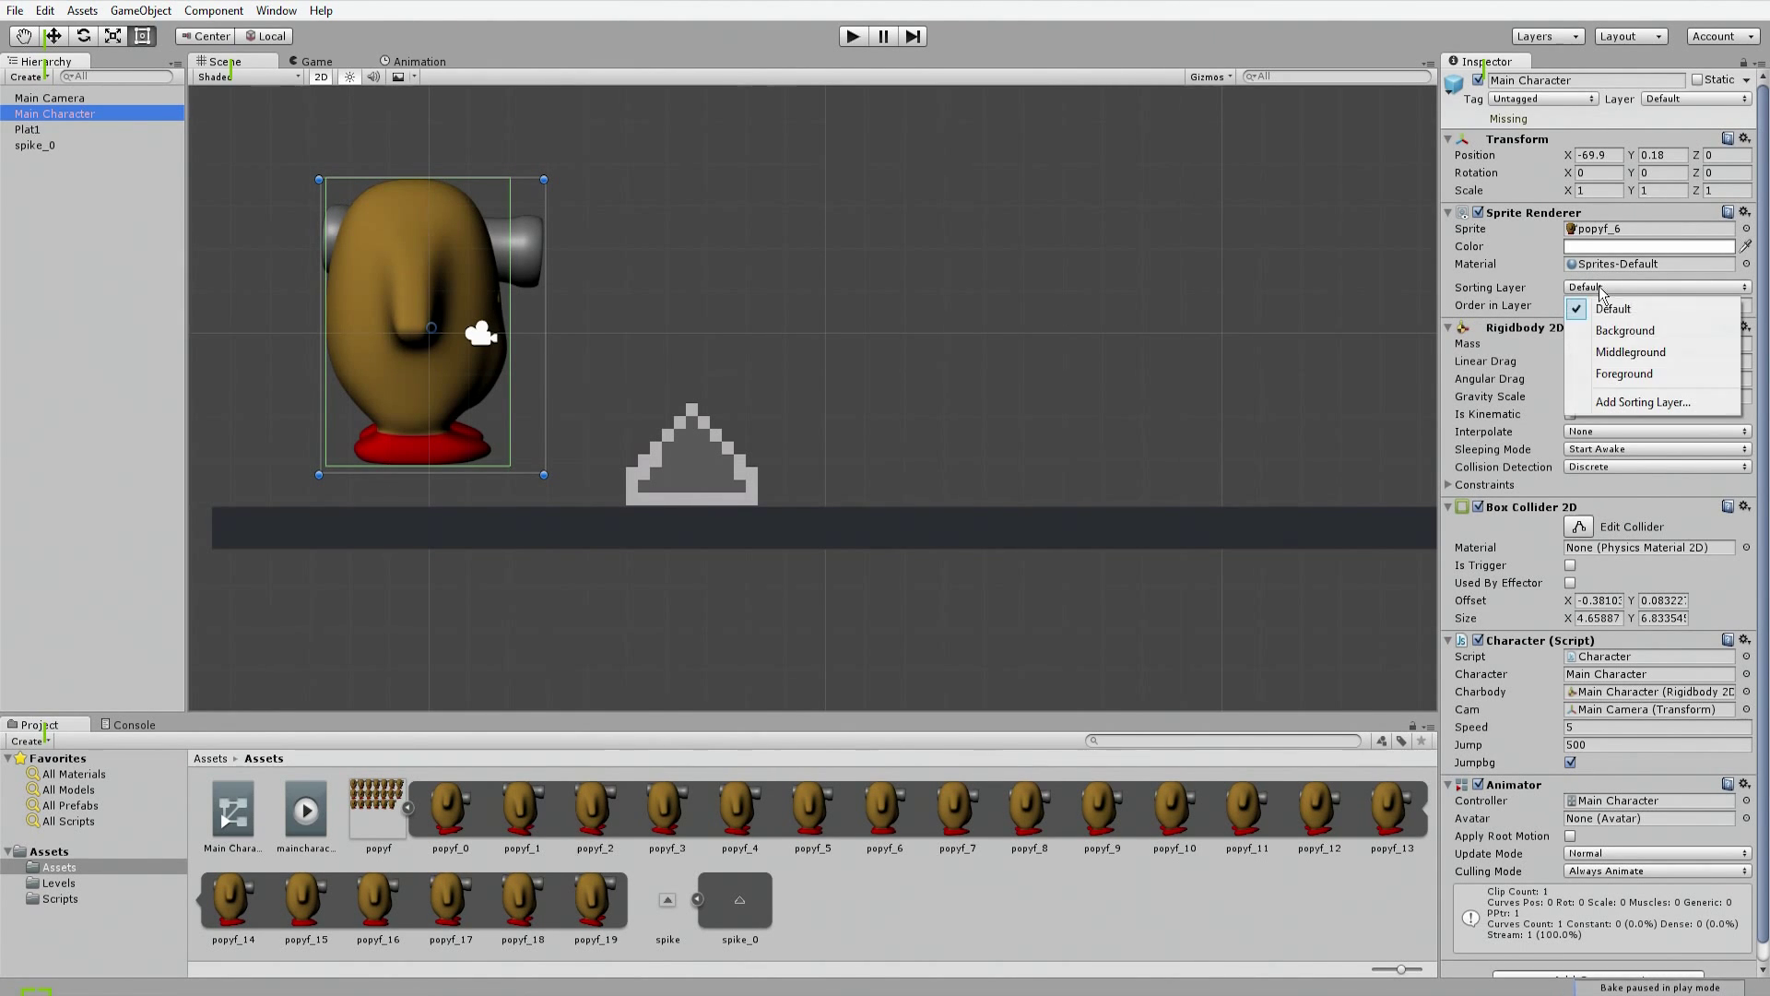
click(1624, 373)
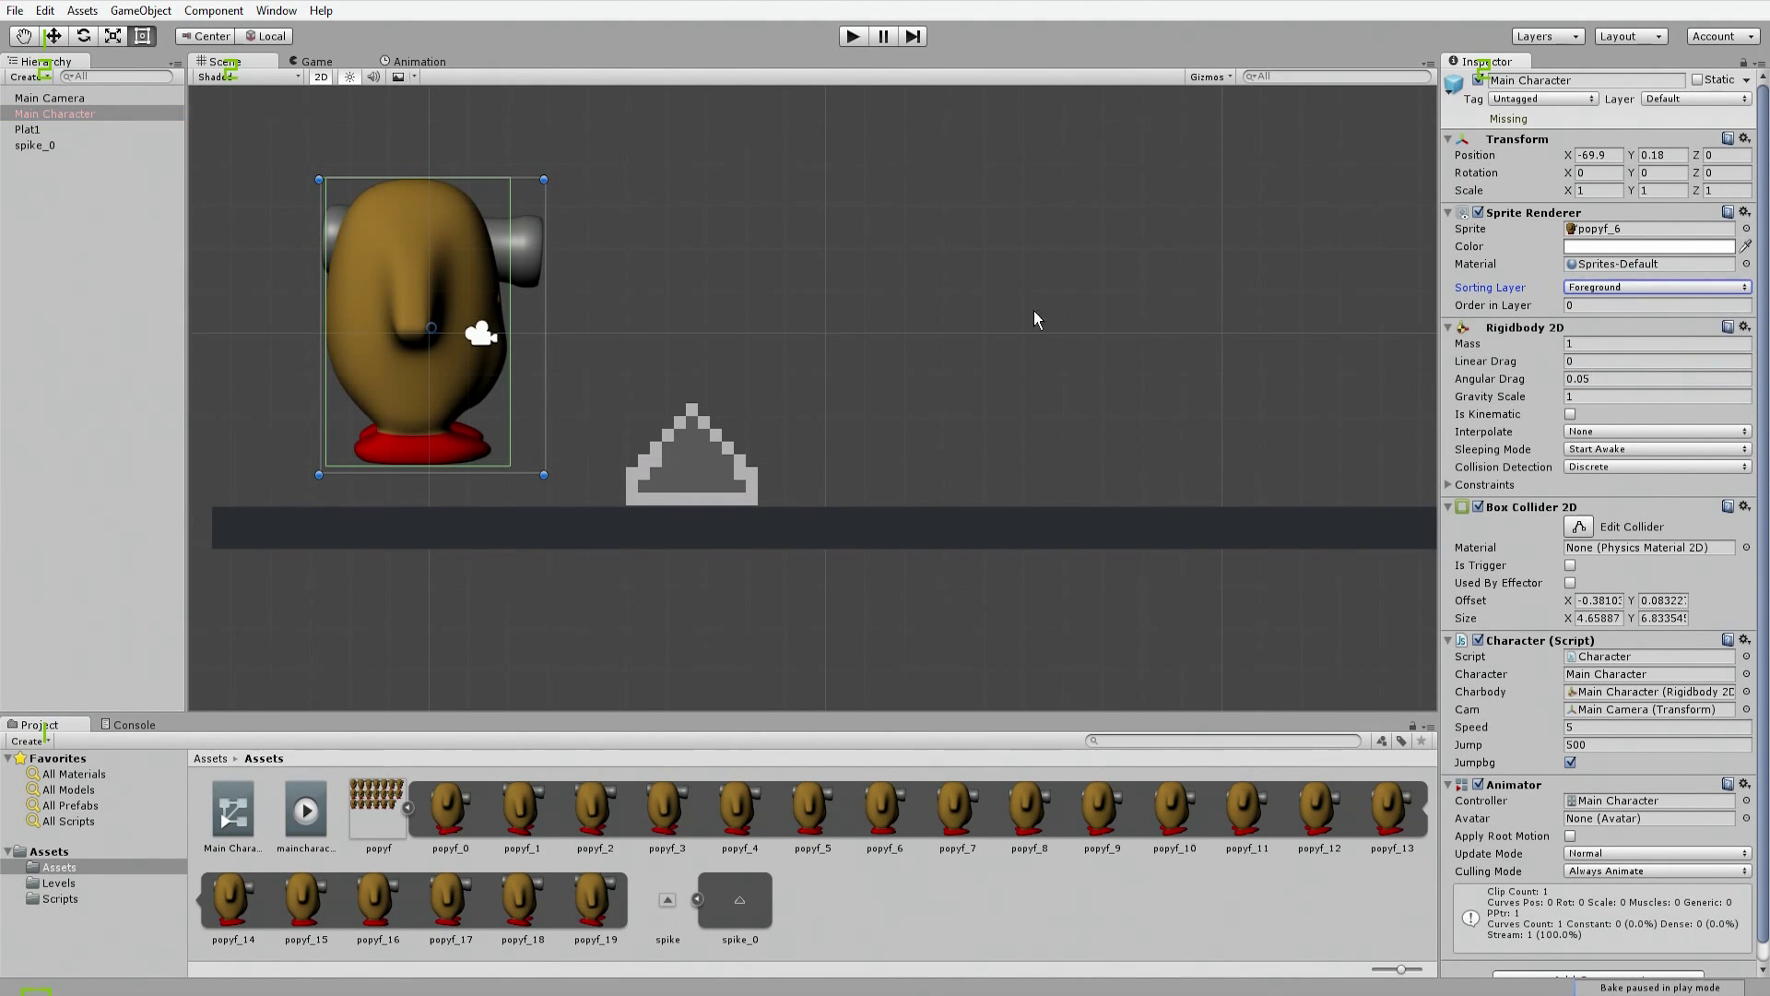
Step: Rename the spike_0 object in the scene to spike1 and assign it to the Middleground sorting layer
click(32, 132)
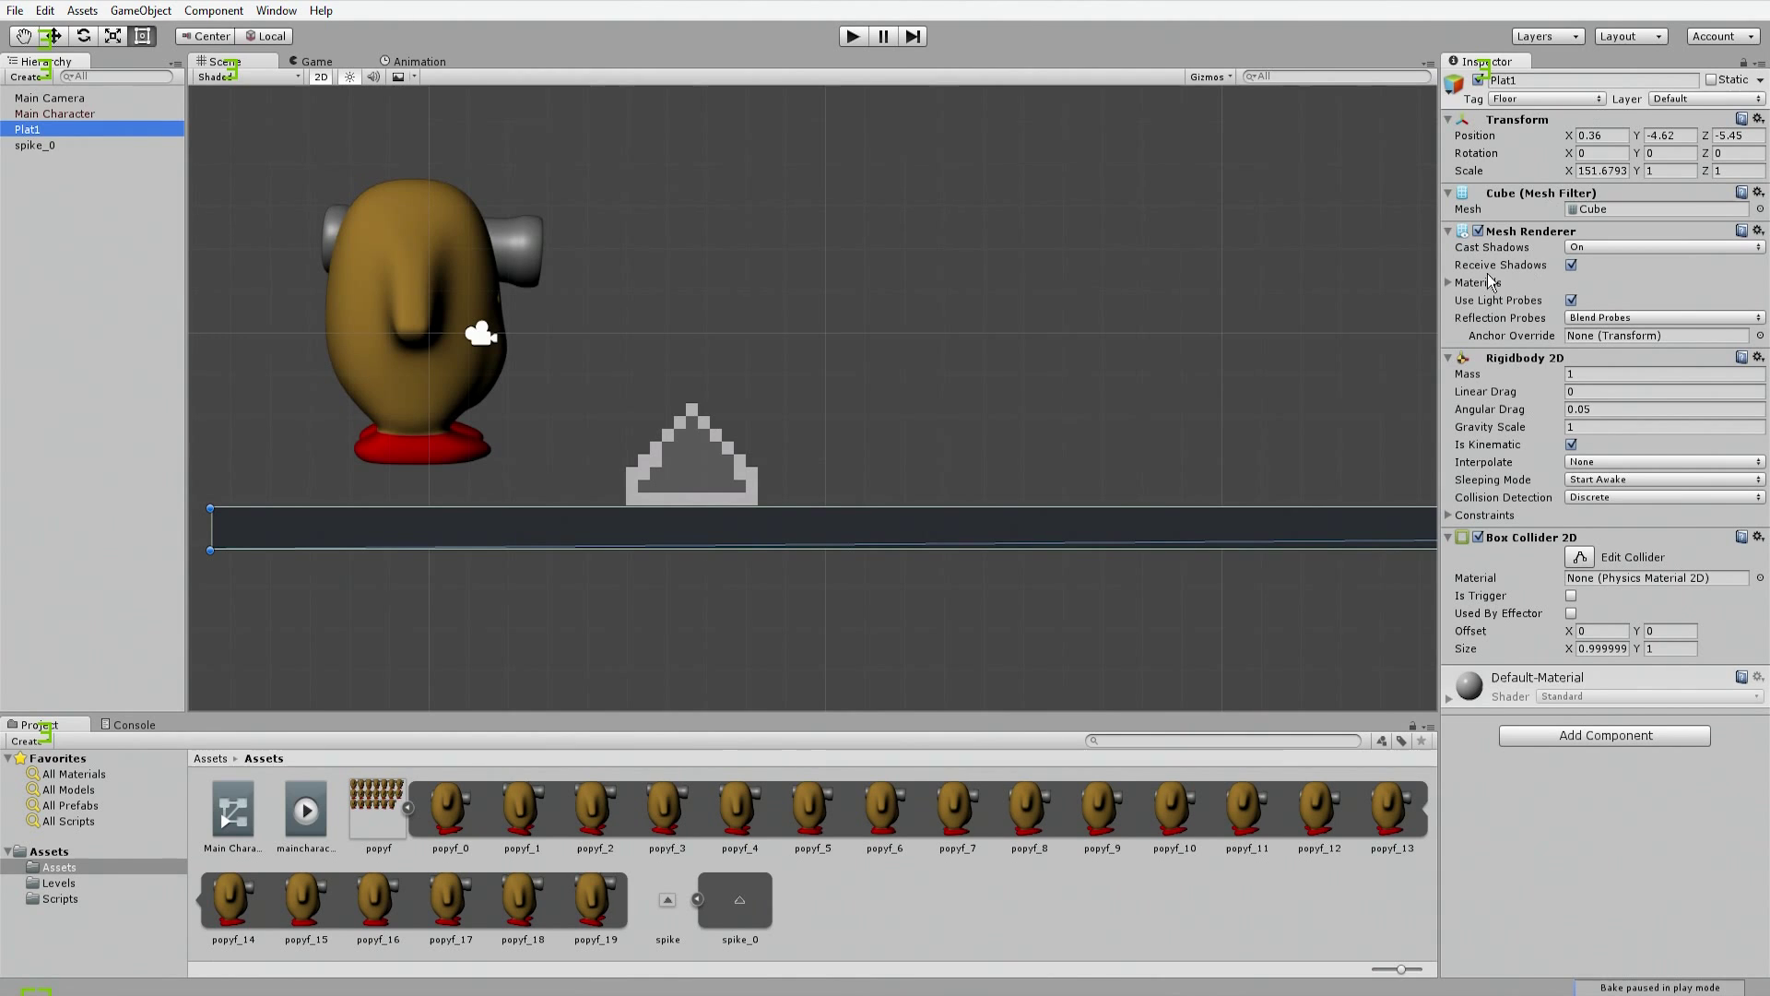
click(41, 144)
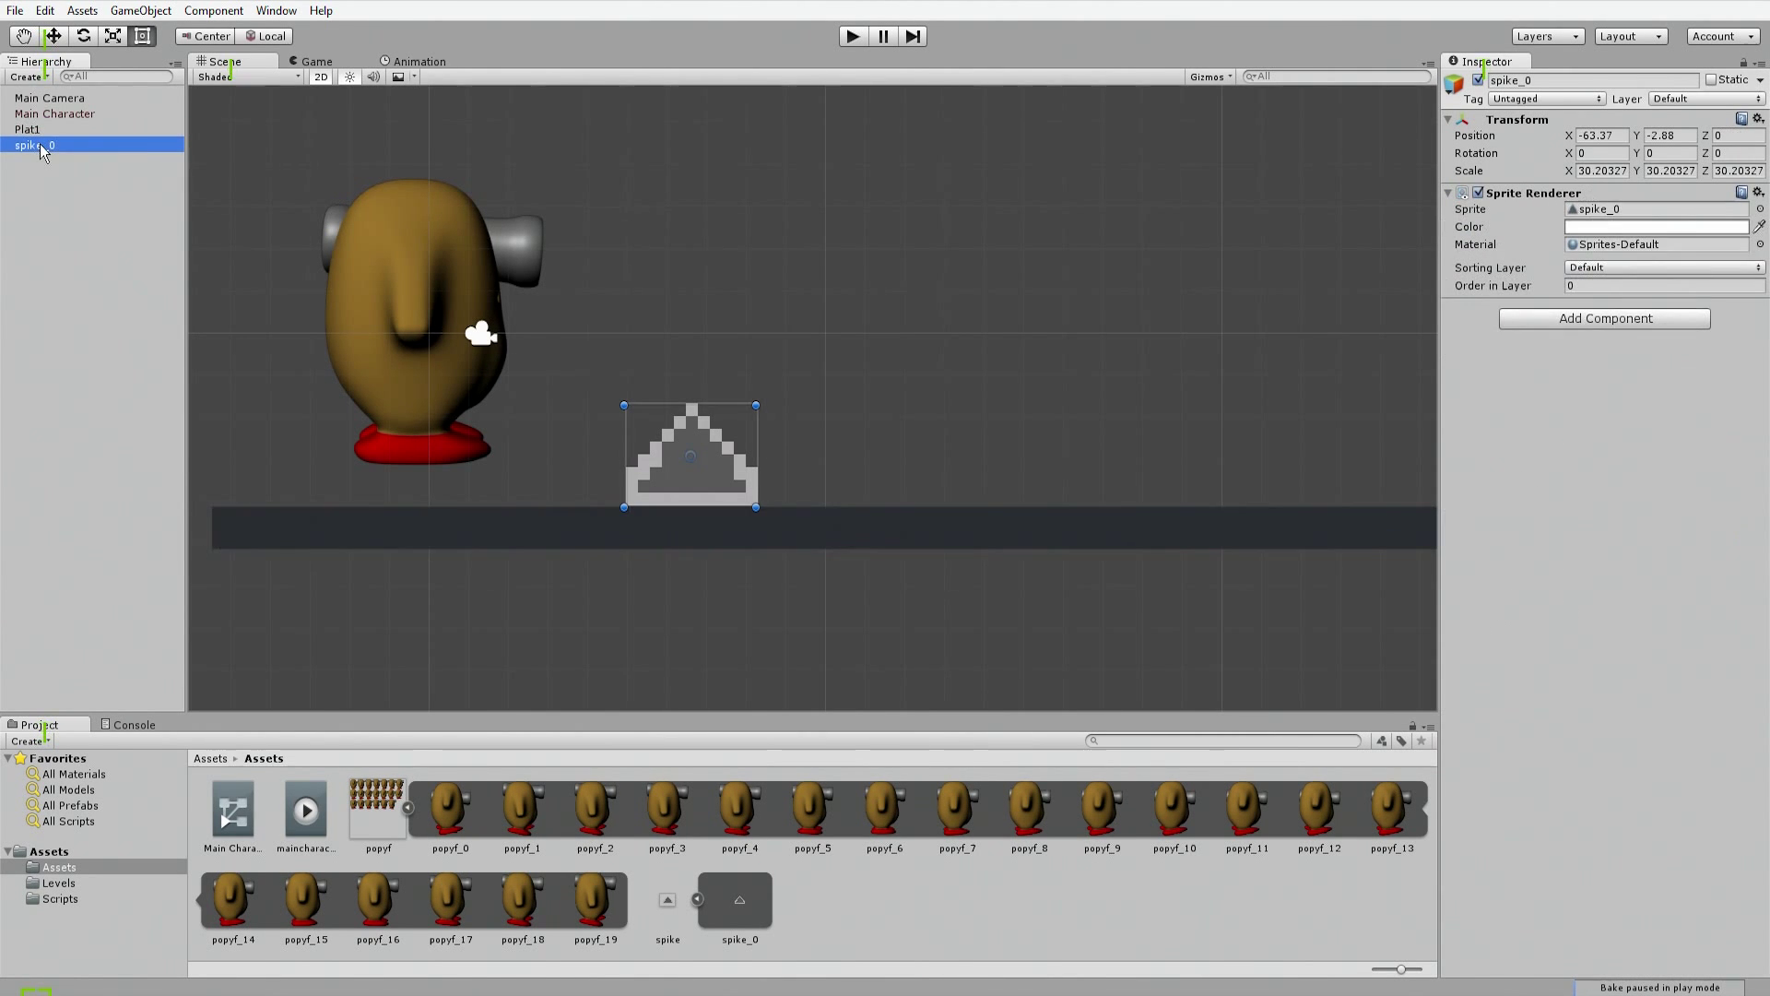
right_click(41, 144)
click(91, 208)
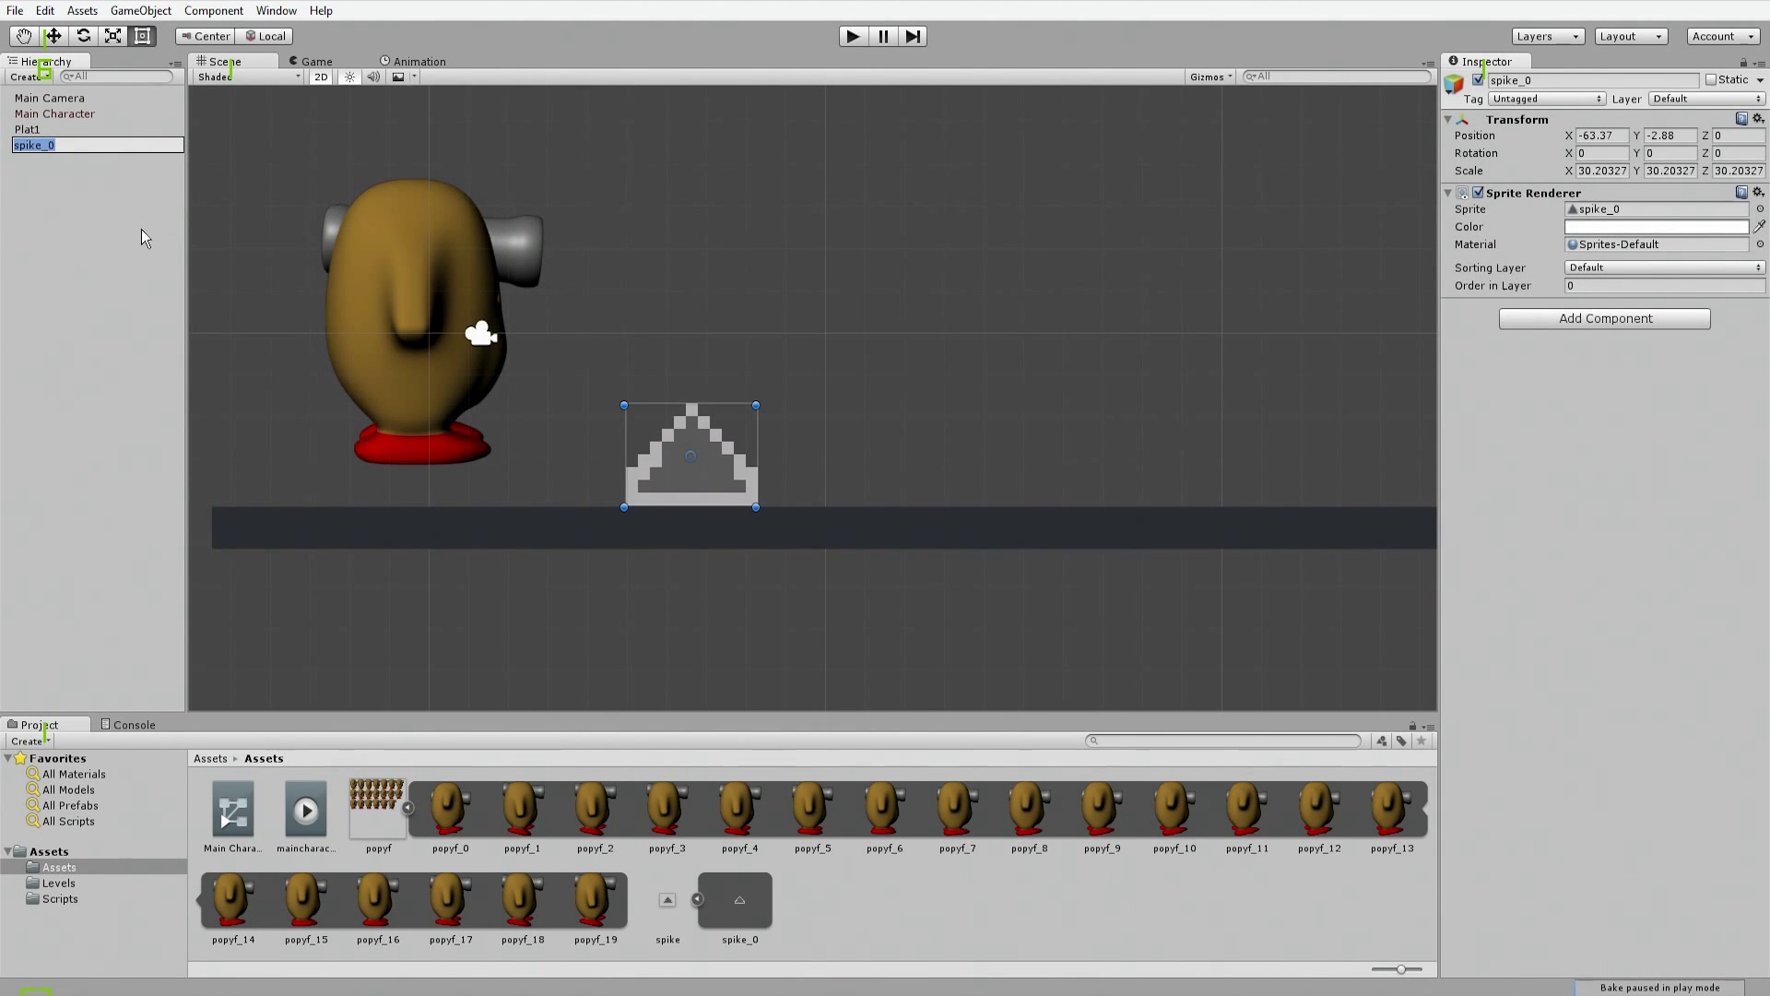
text(spike1)
key(Return)
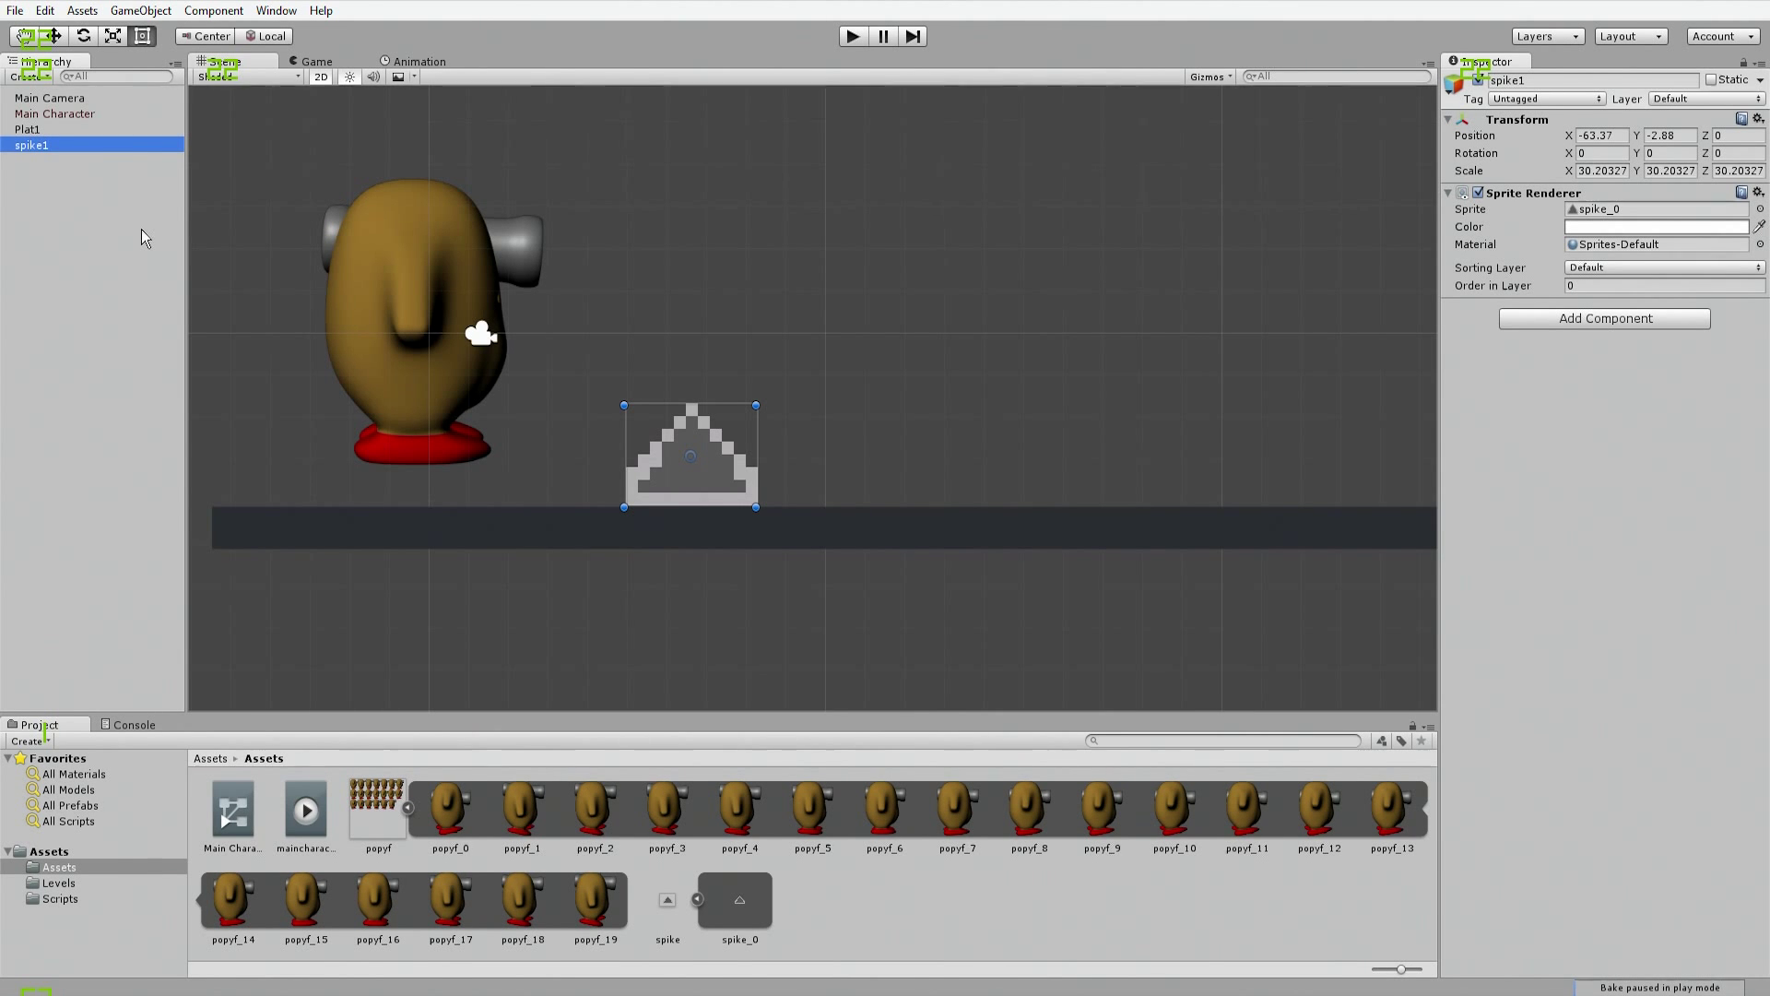
click(1621, 266)
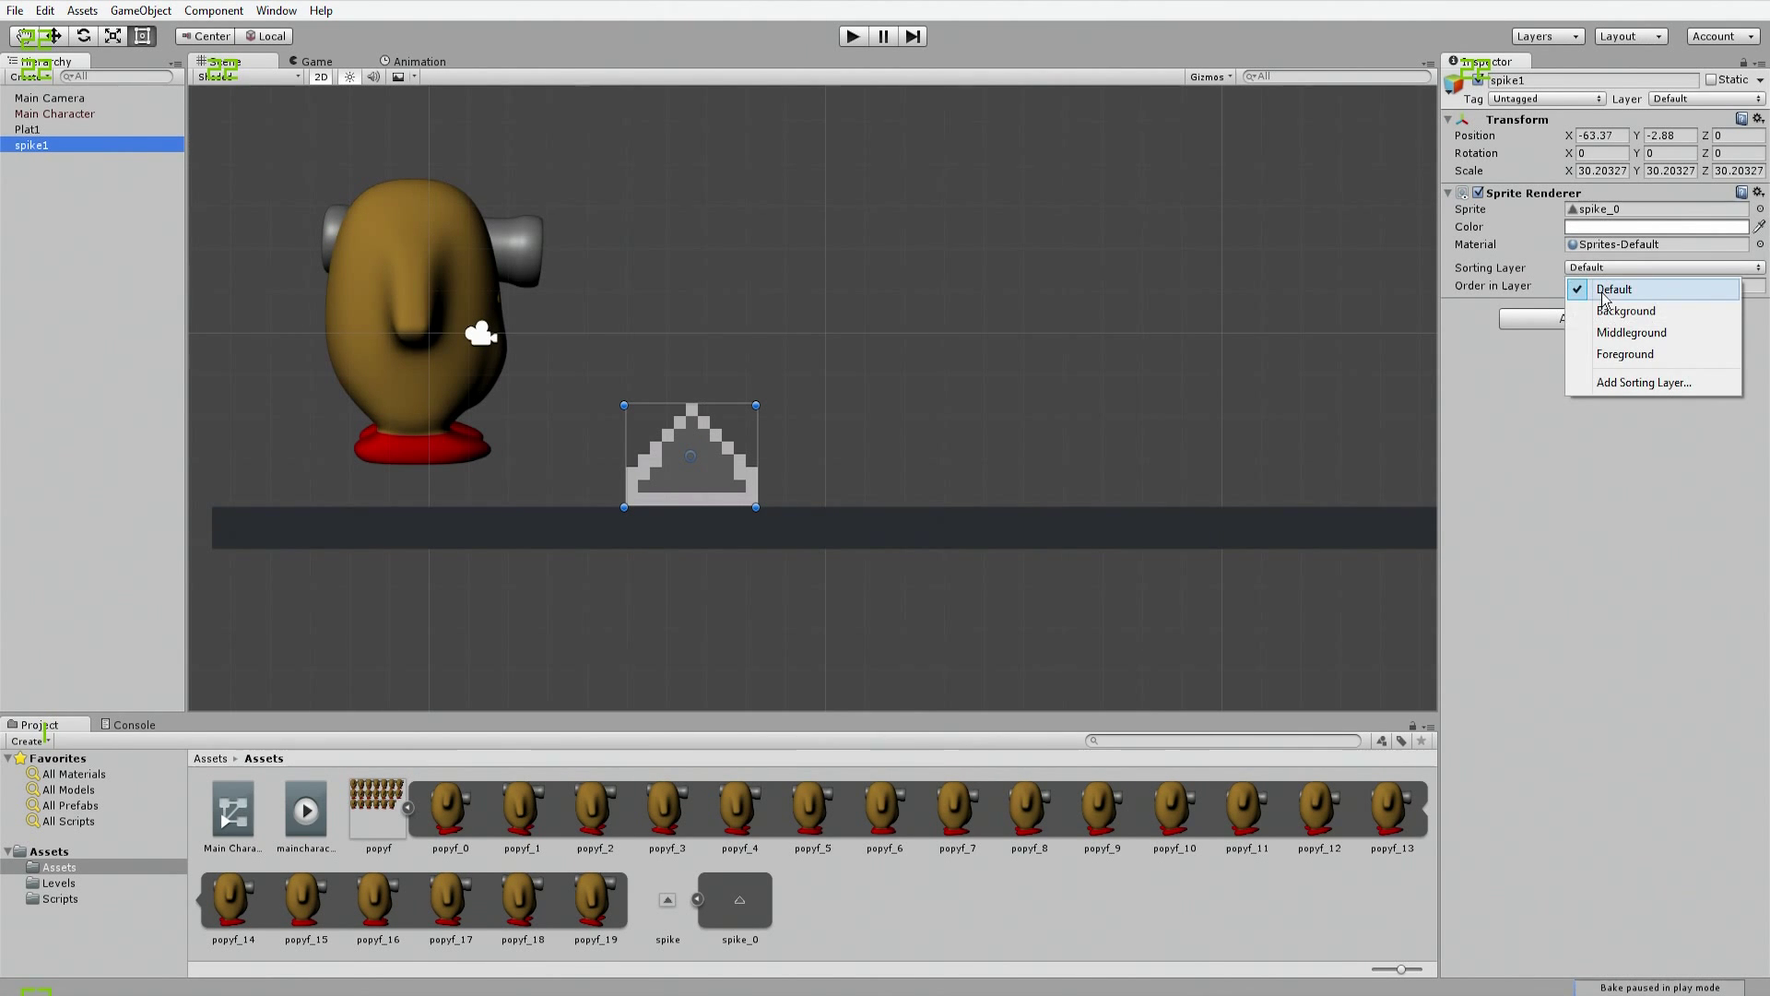
click(1607, 334)
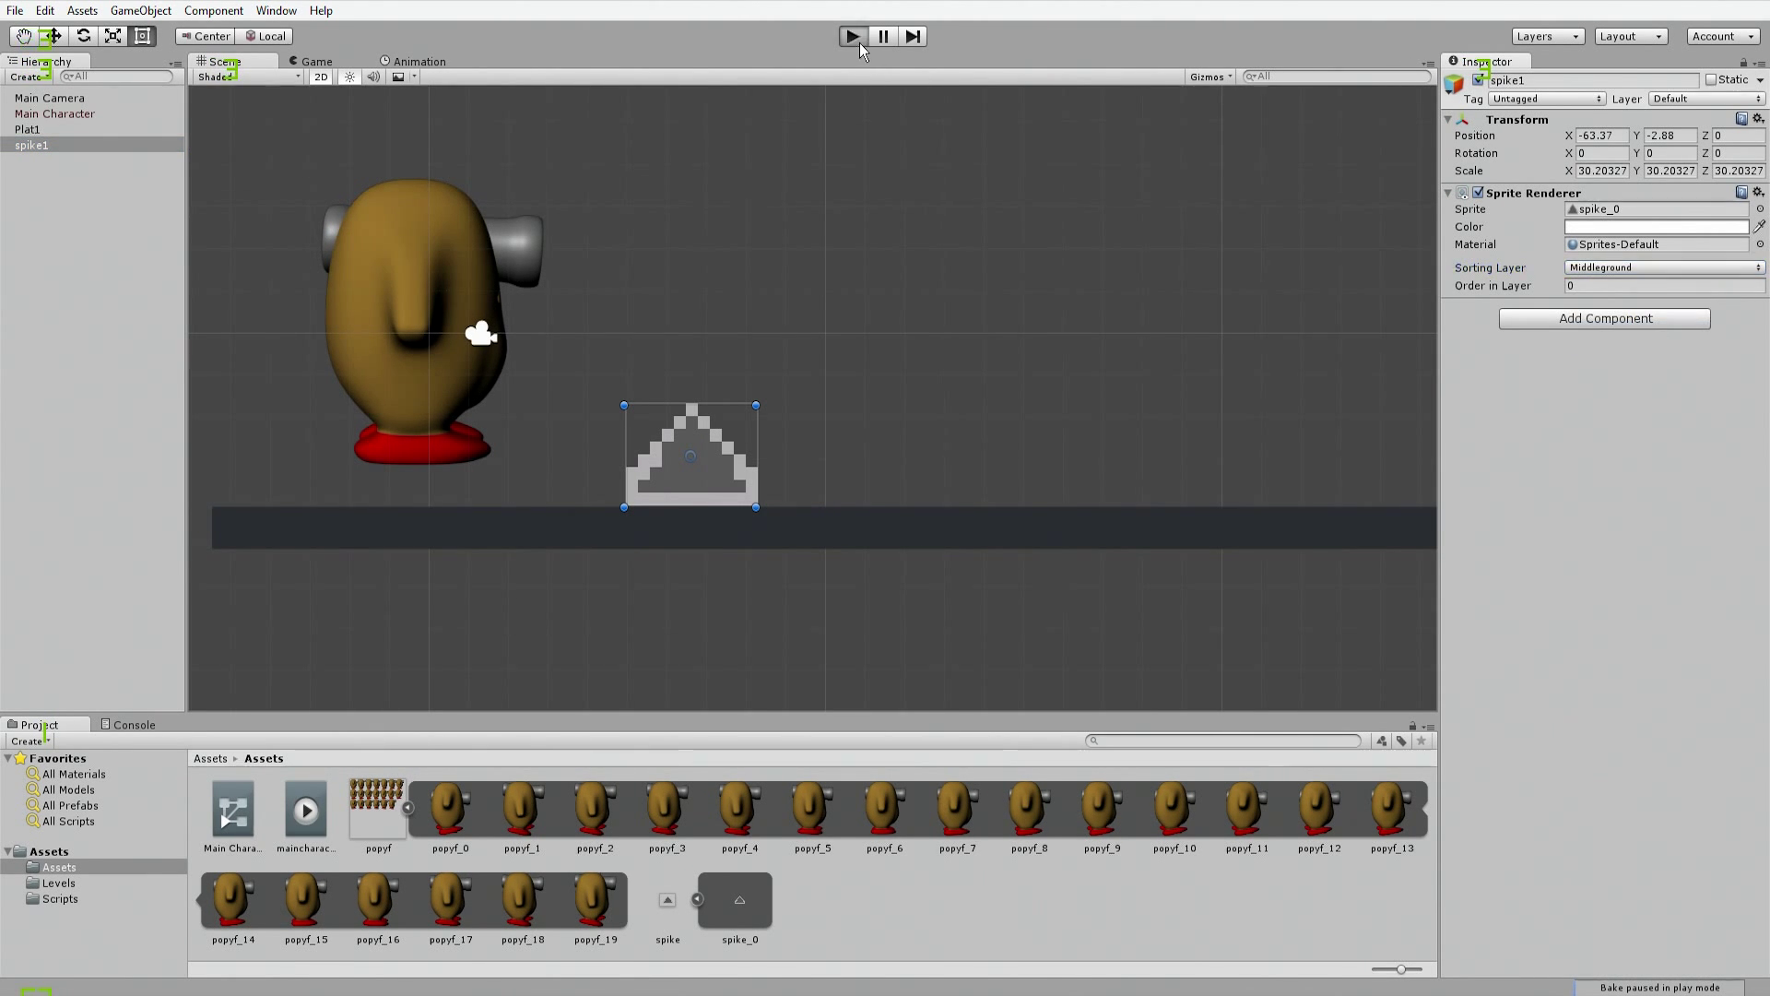
Step: Play-test the draw order of character and spike, stop the game, and review the settings of Main Character, Plat1 and spike1
click(859, 41)
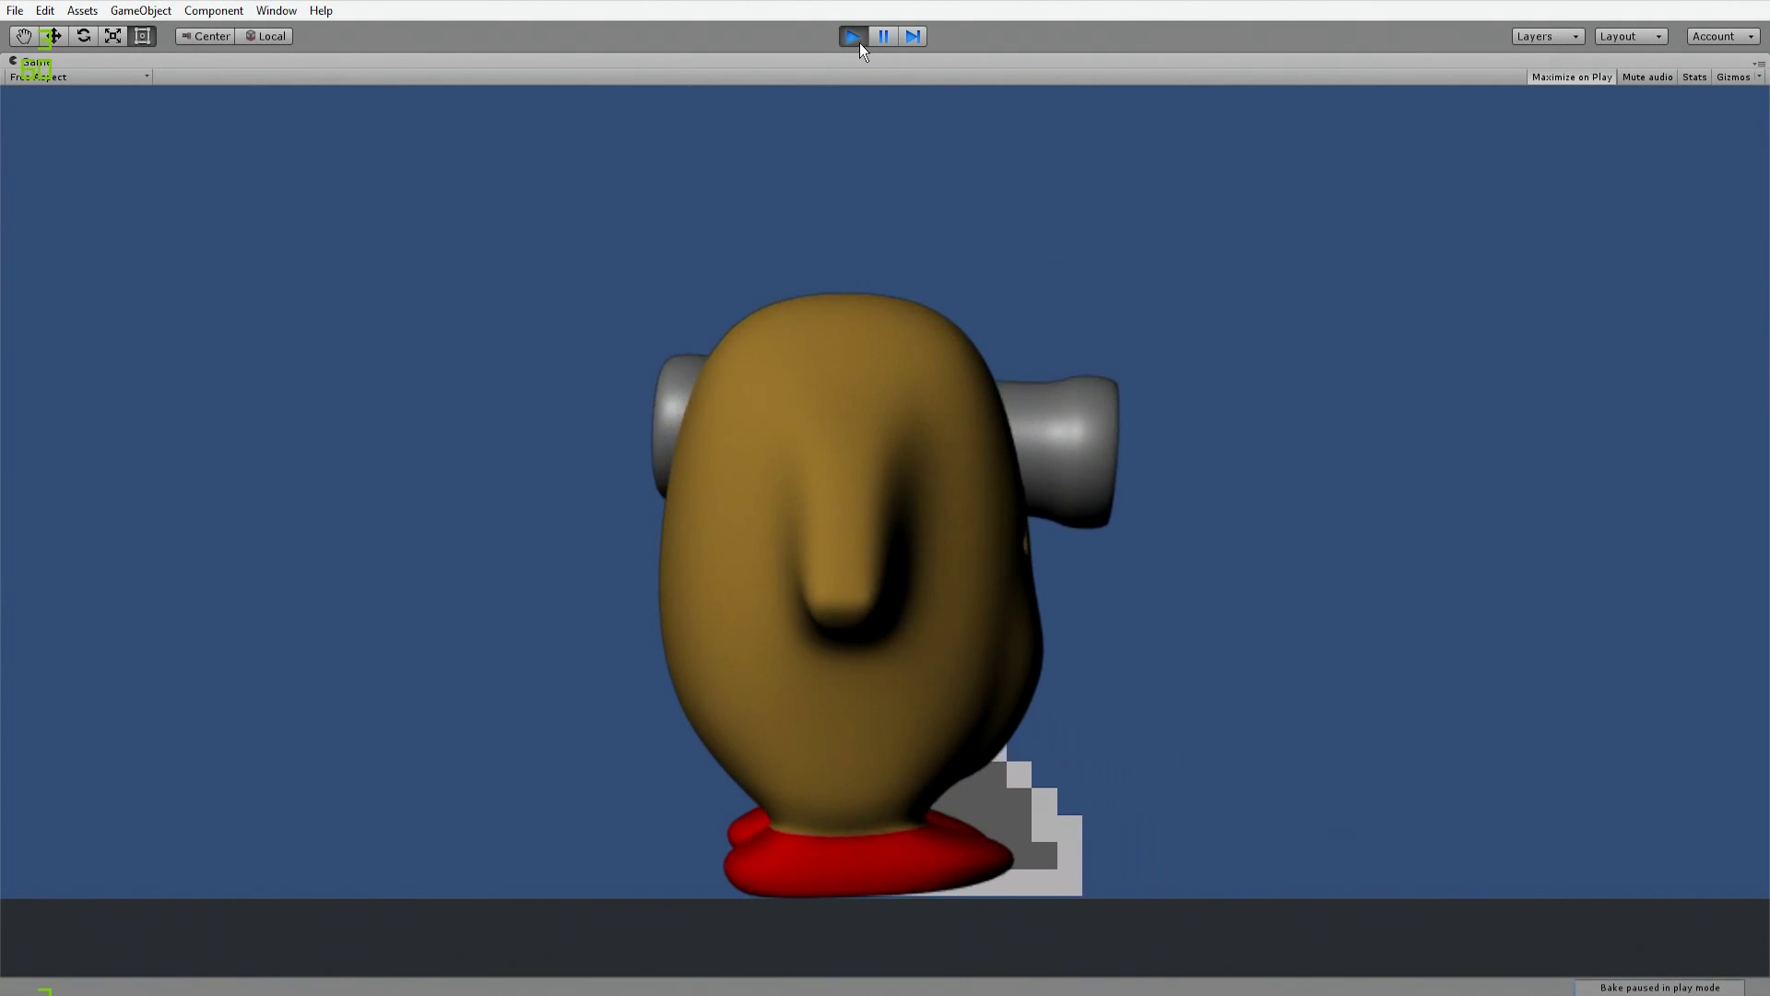
click(858, 40)
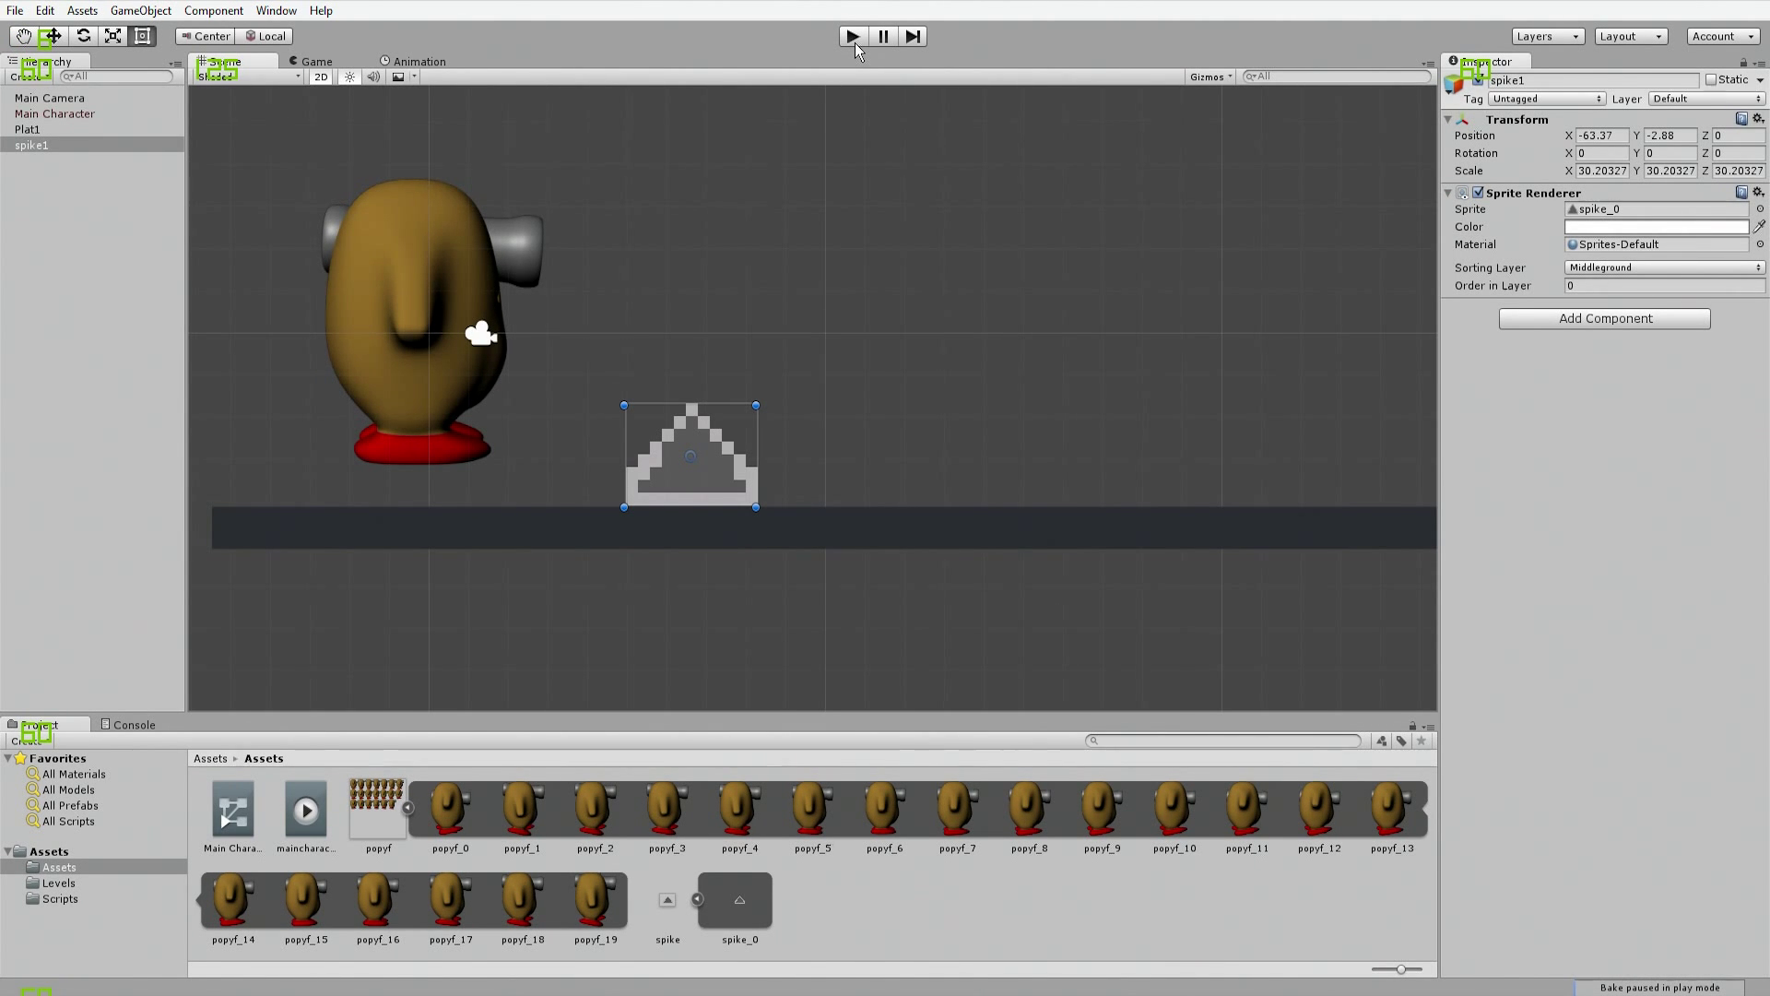
click(373, 314)
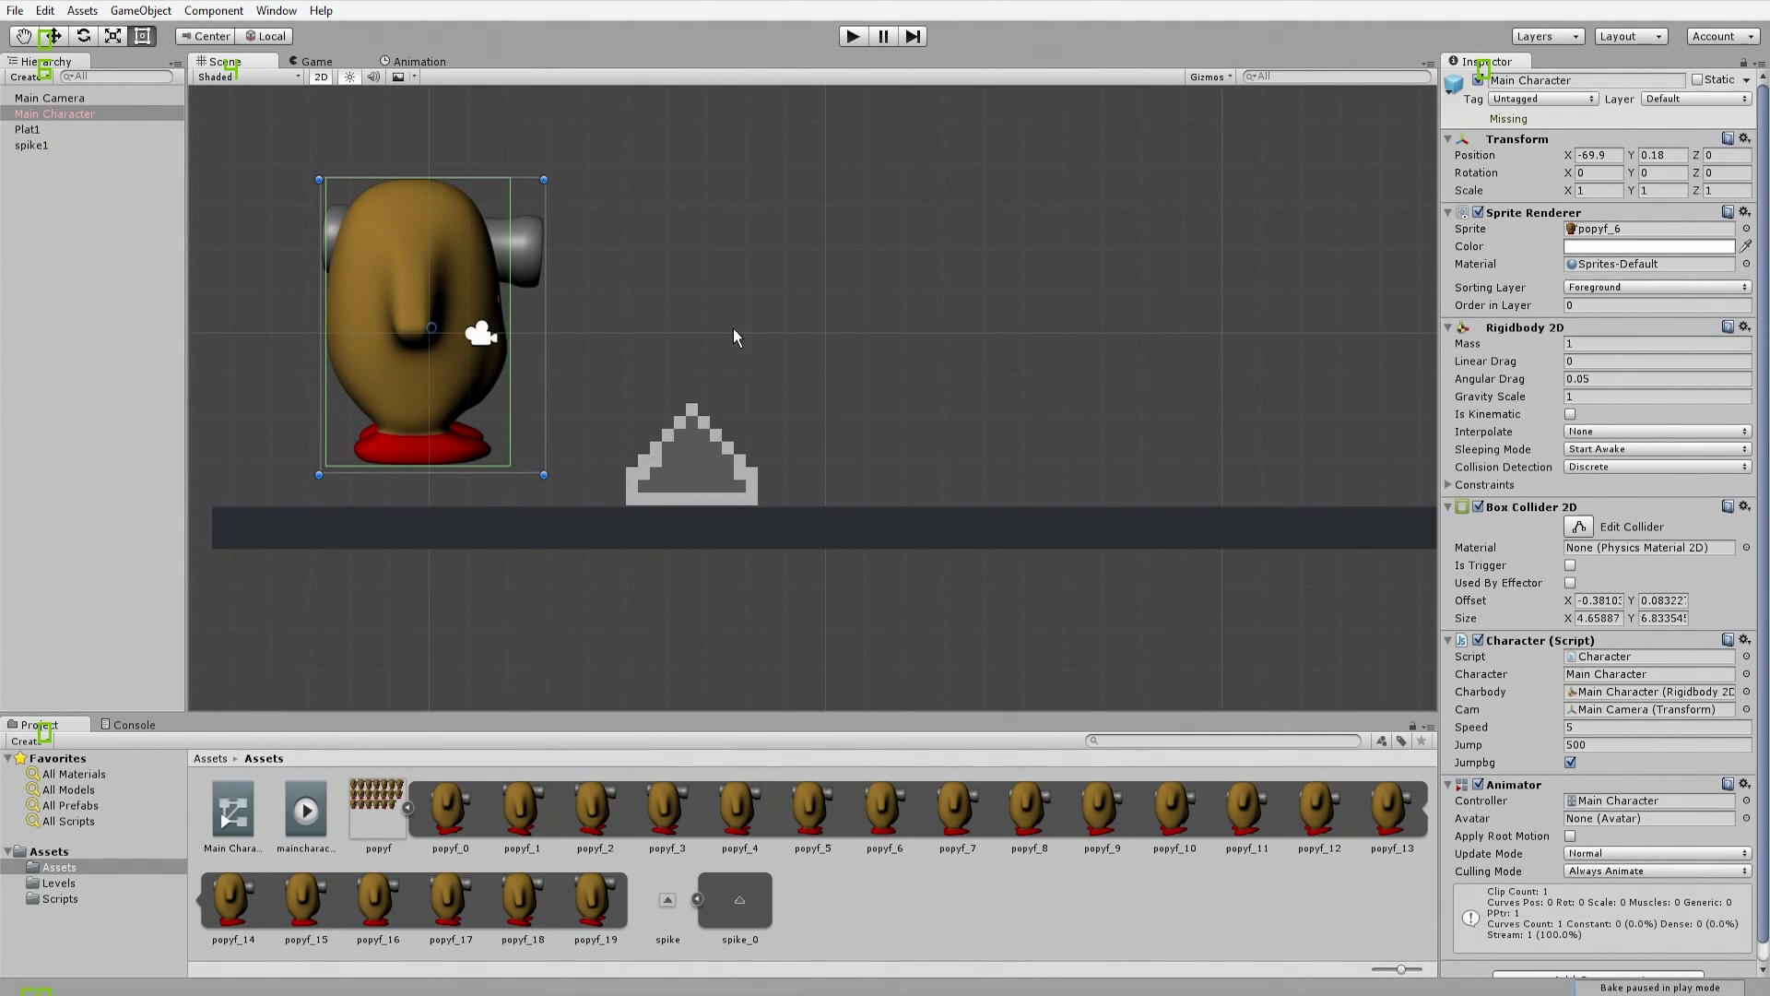
click(54, 131)
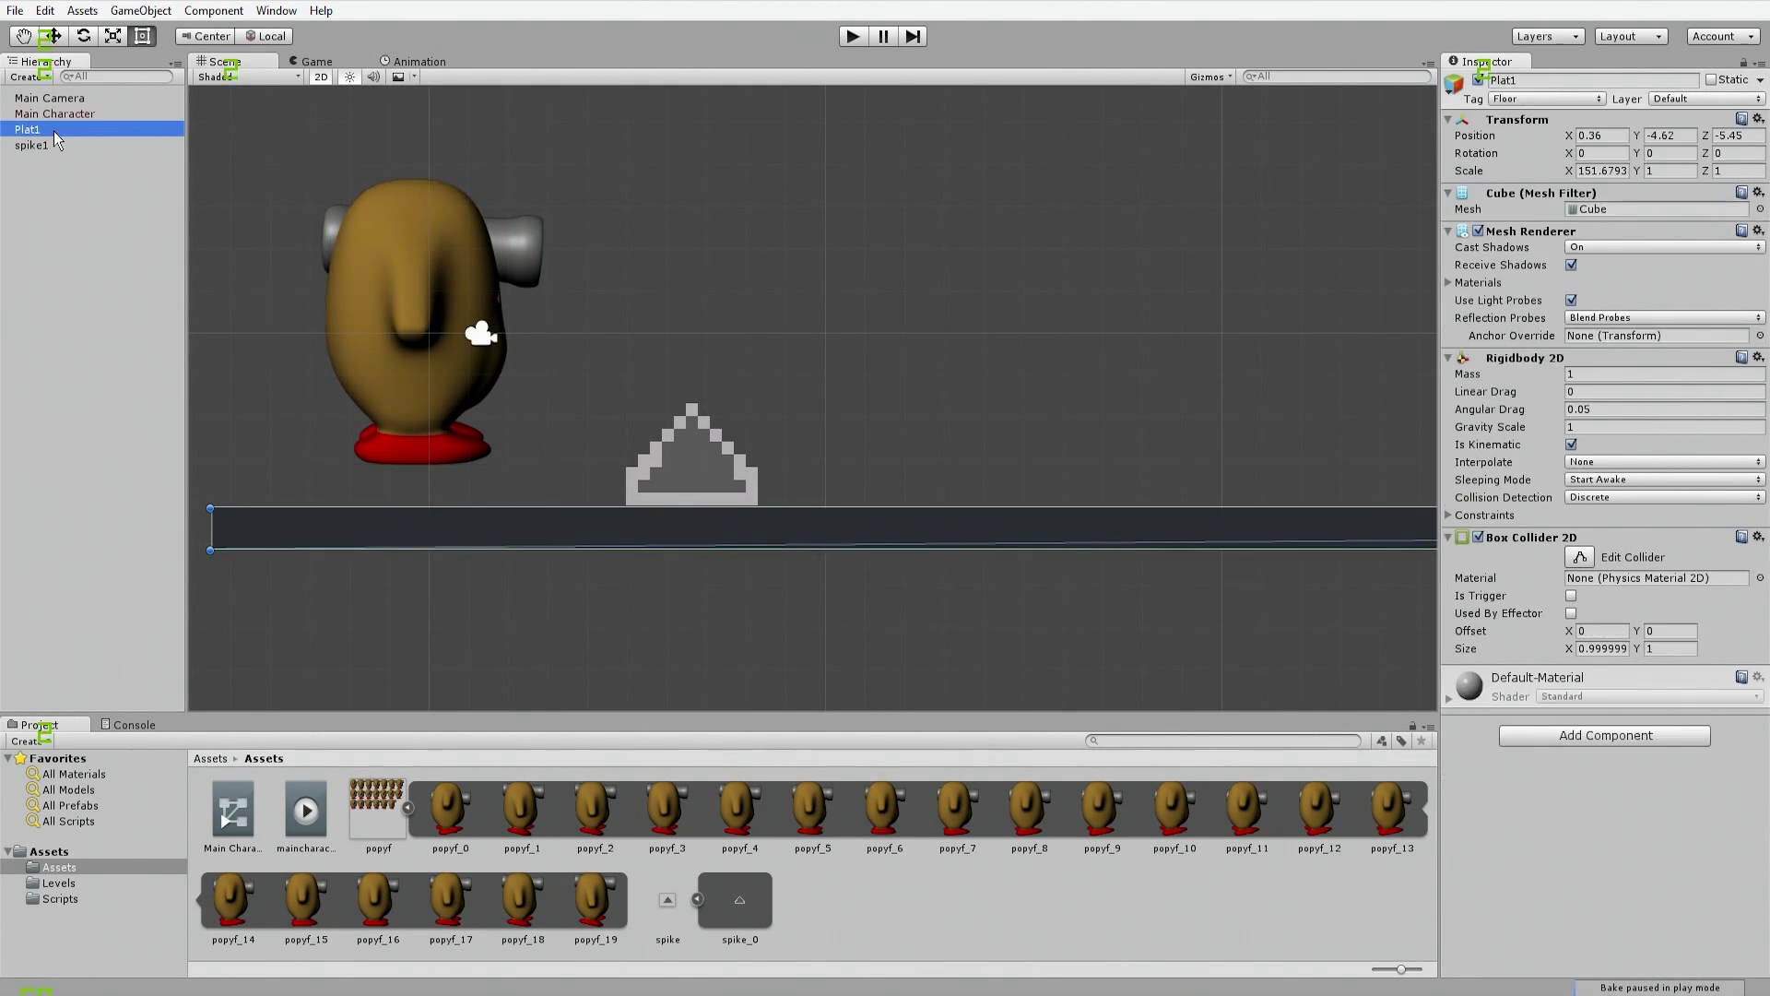
click(41, 150)
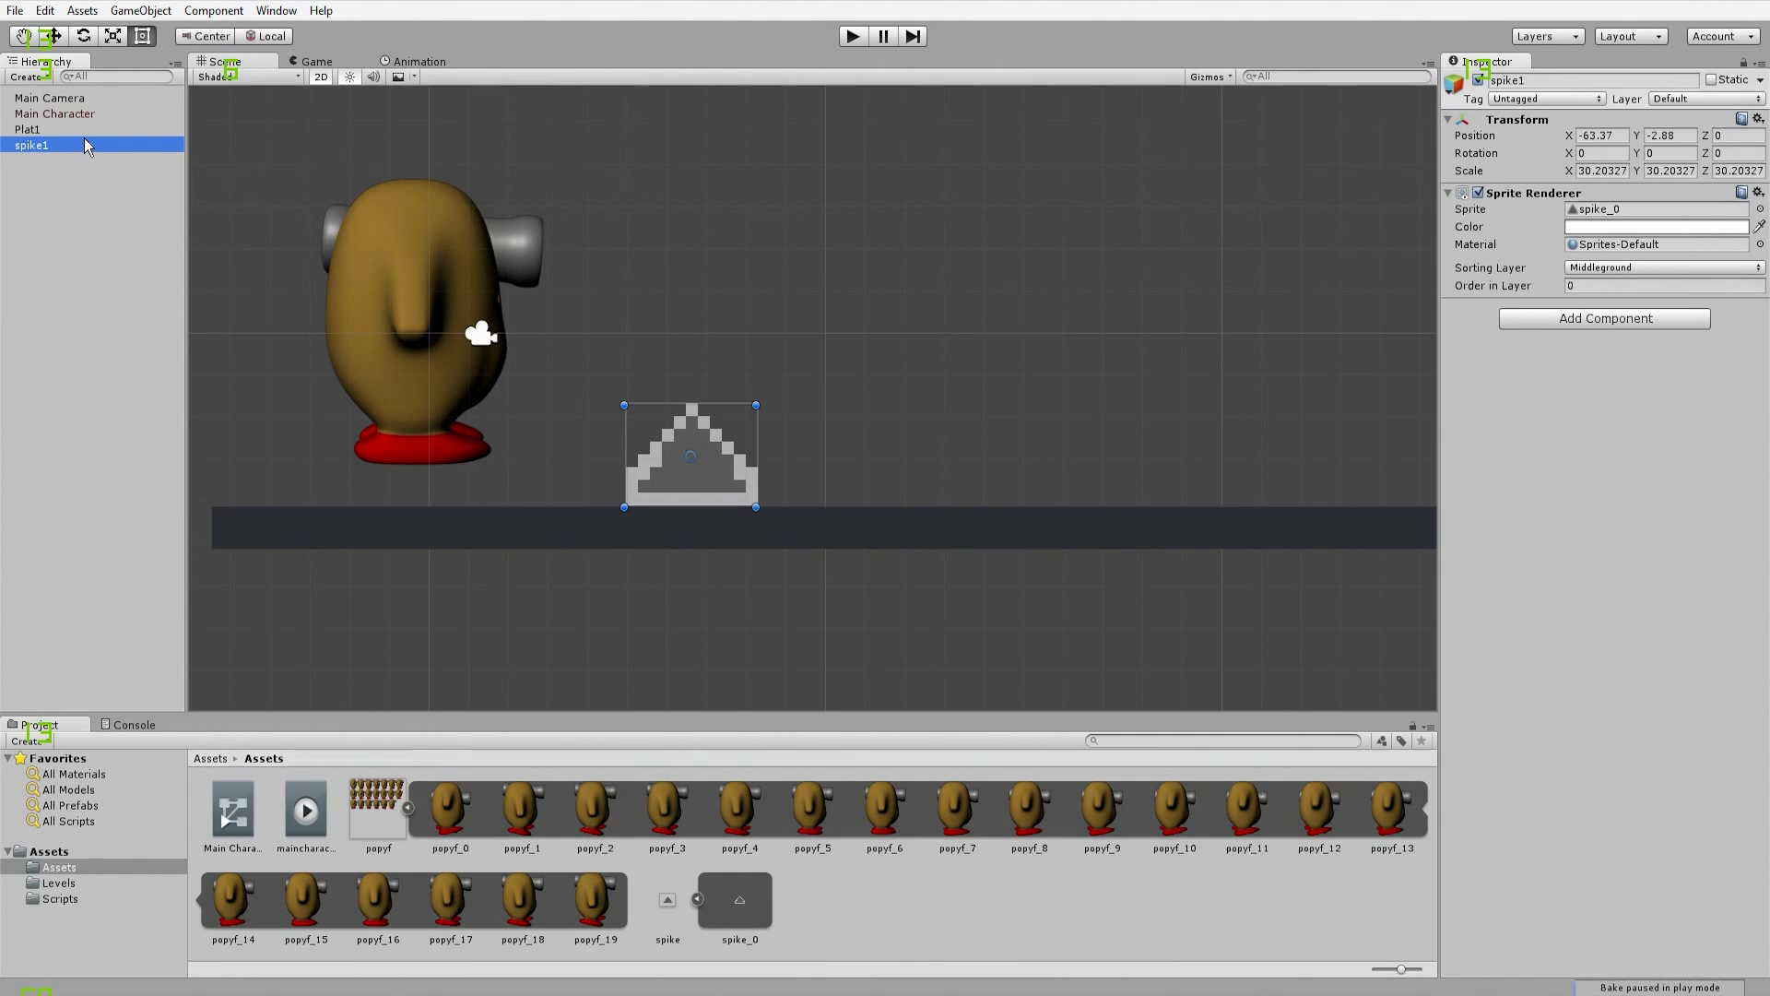
click(47, 115)
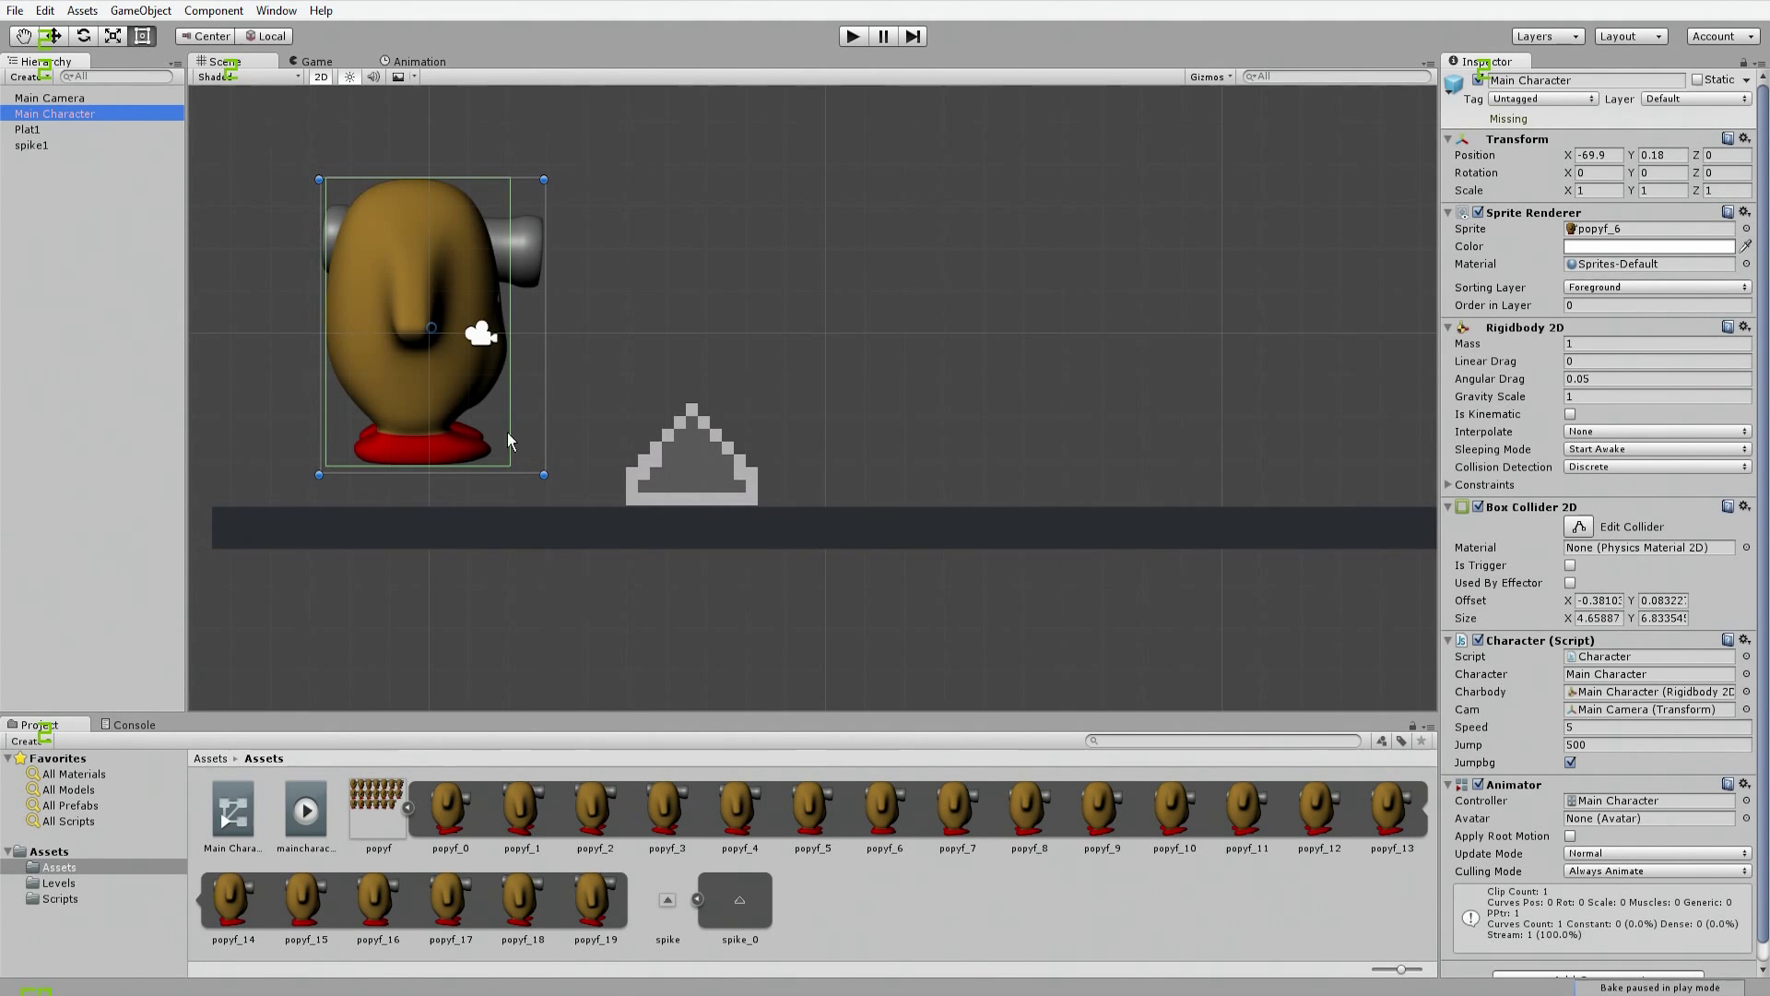
Step: Add a Polygon Collider 2D component to spike1
click(669, 482)
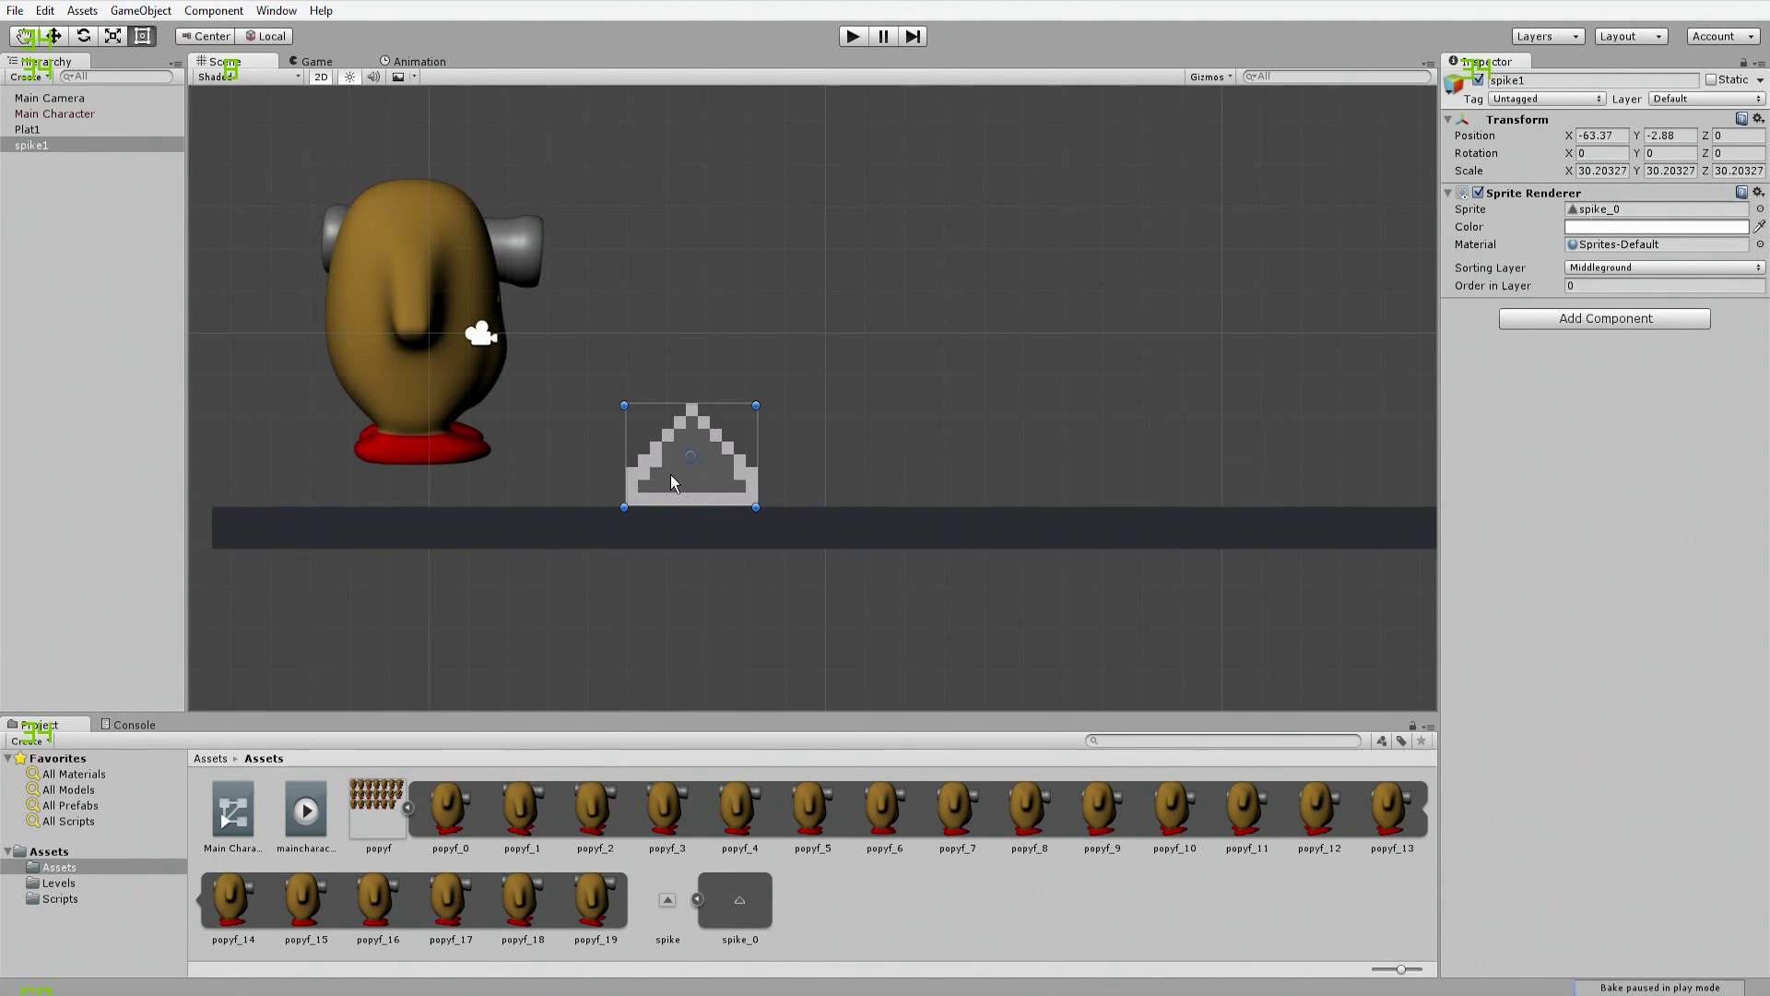
click(1540, 318)
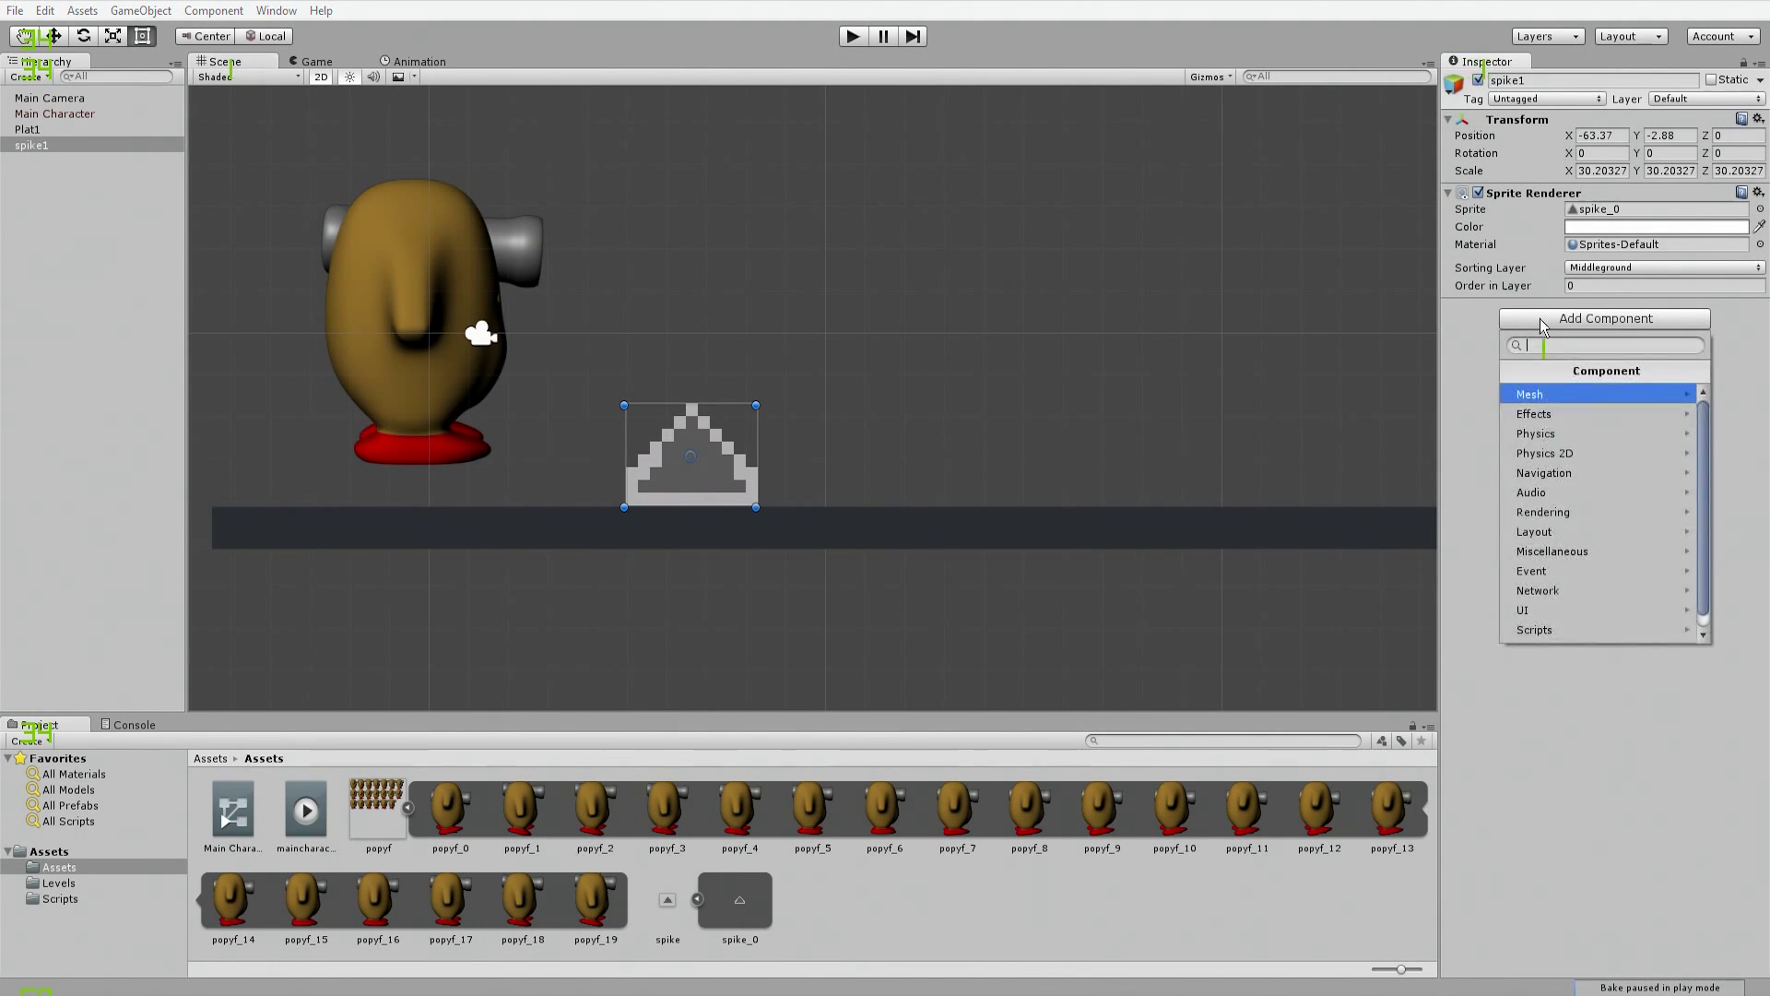
click(1541, 455)
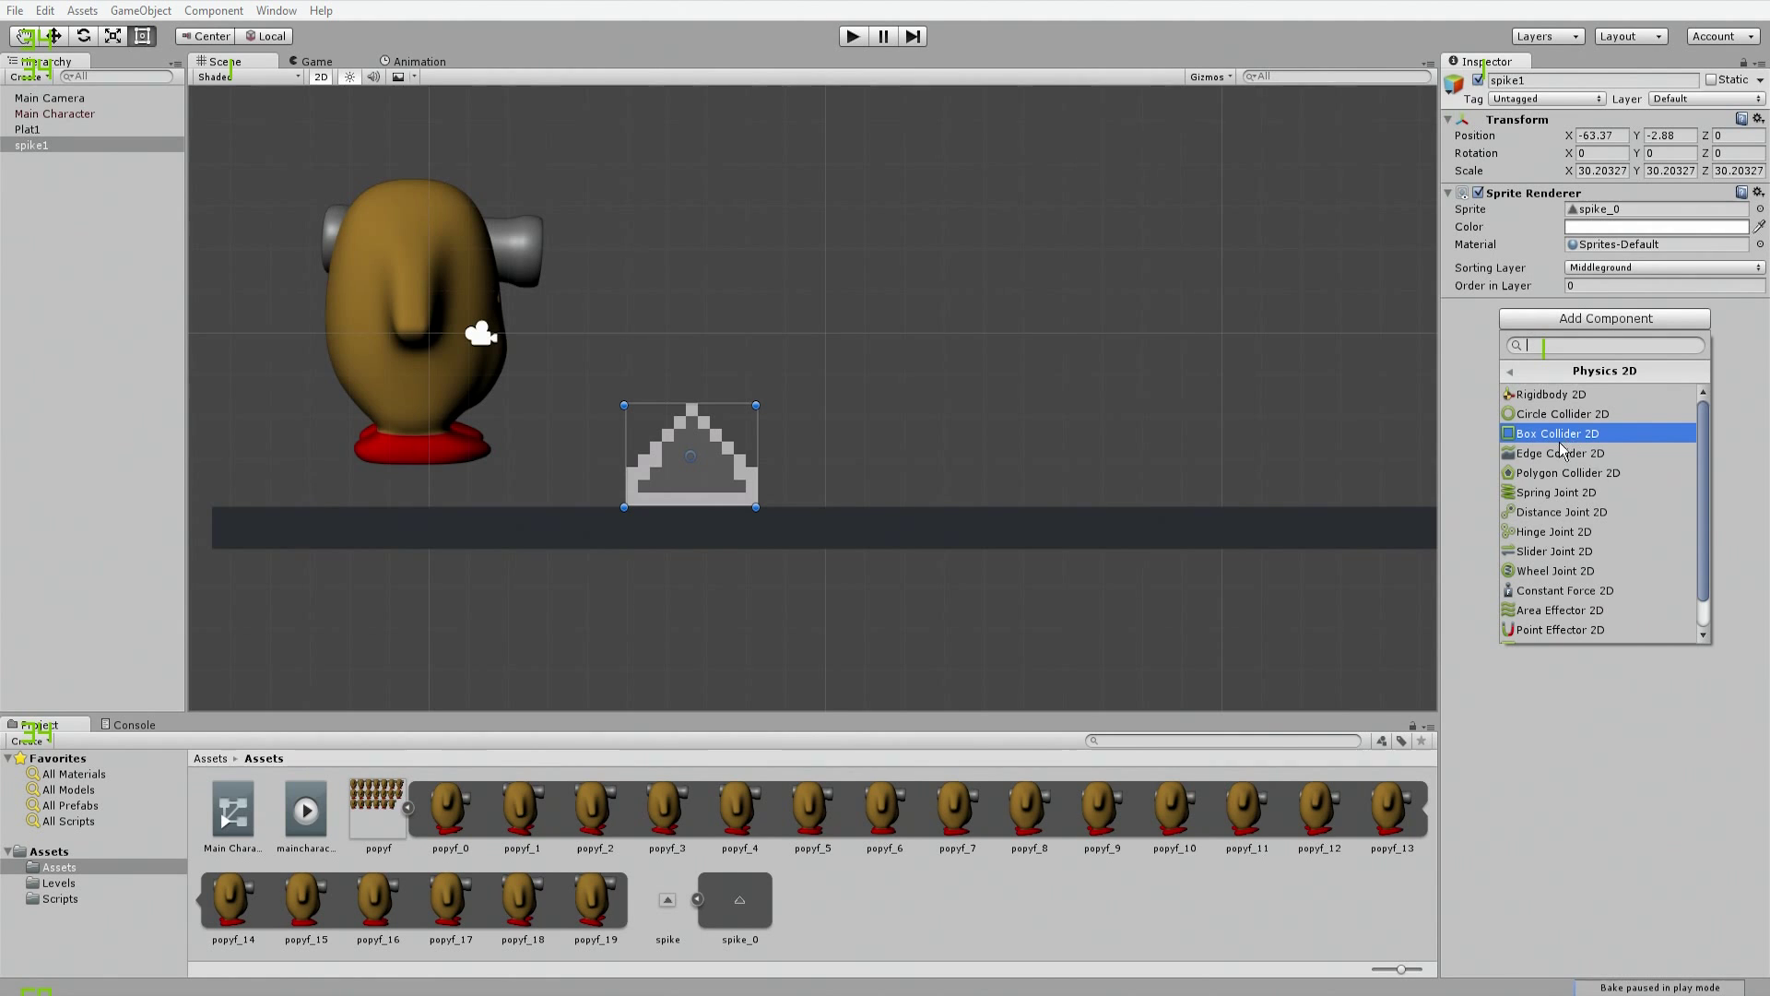
click(1563, 475)
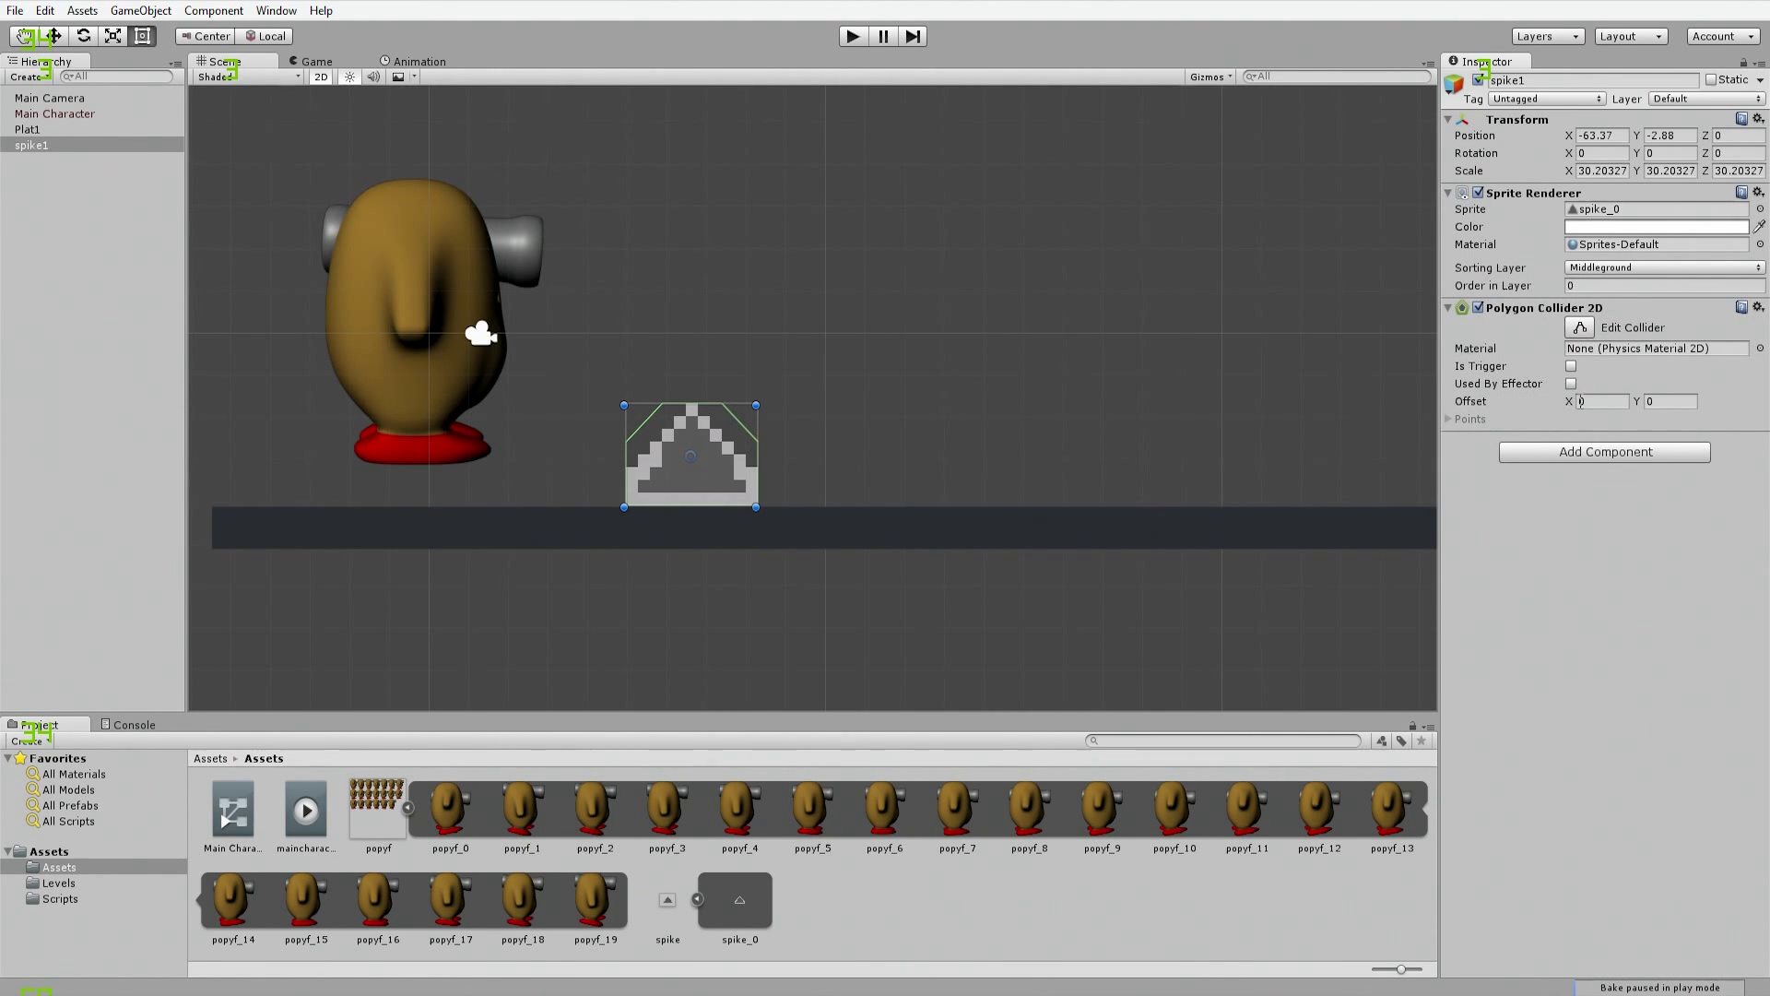
Step: Edit spike1's polygon collider so its right side runs from the spike's tip down to the upper-right corner of the base
click(1580, 327)
scroll(682, 592, up, 5)
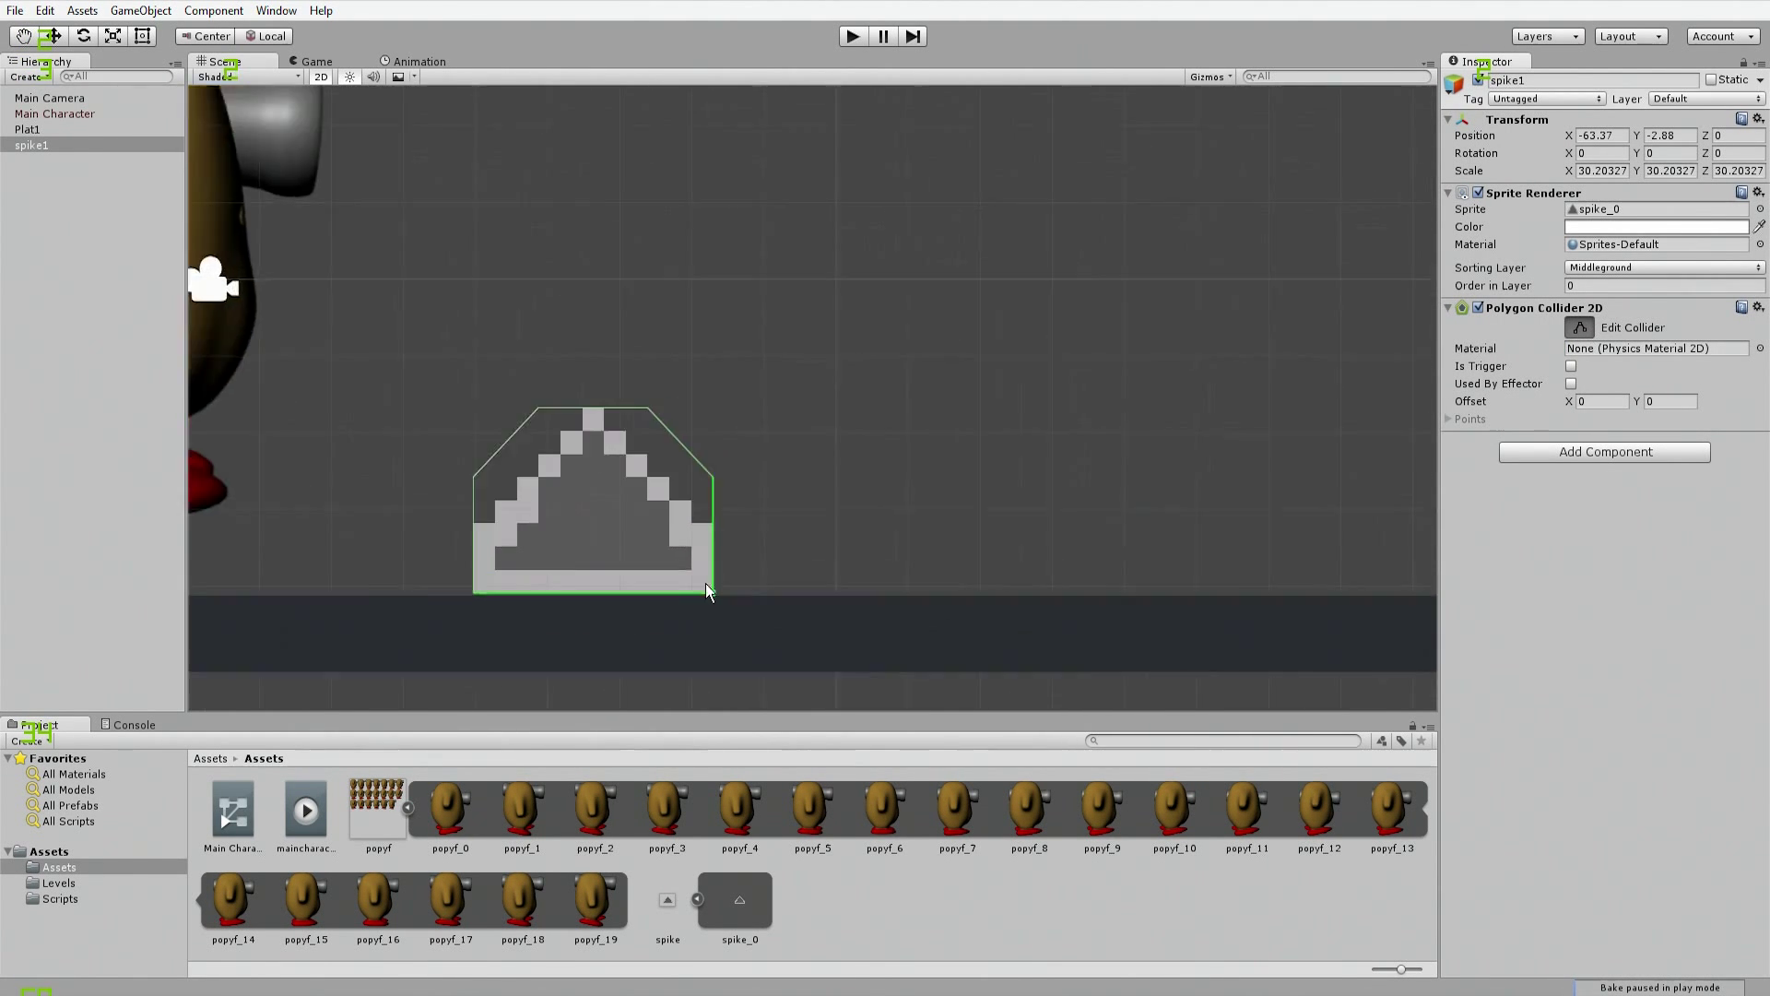
drag(662, 520, 661, 582)
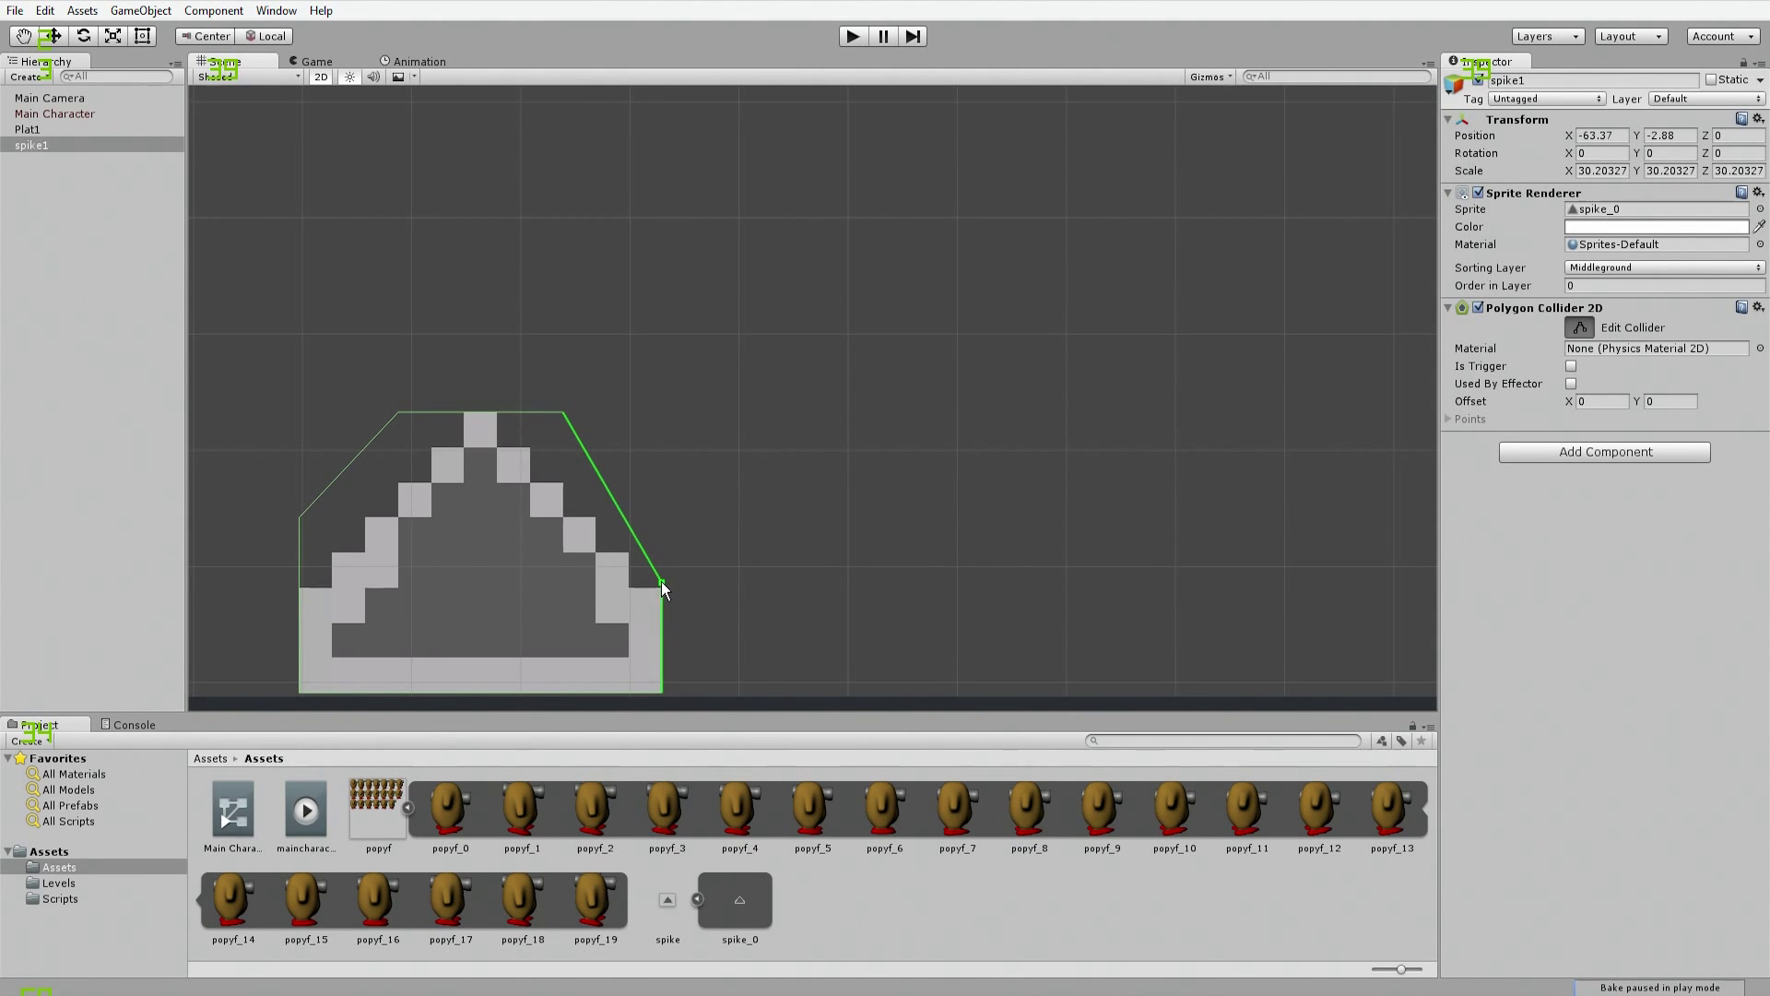
drag(564, 416, 467, 457)
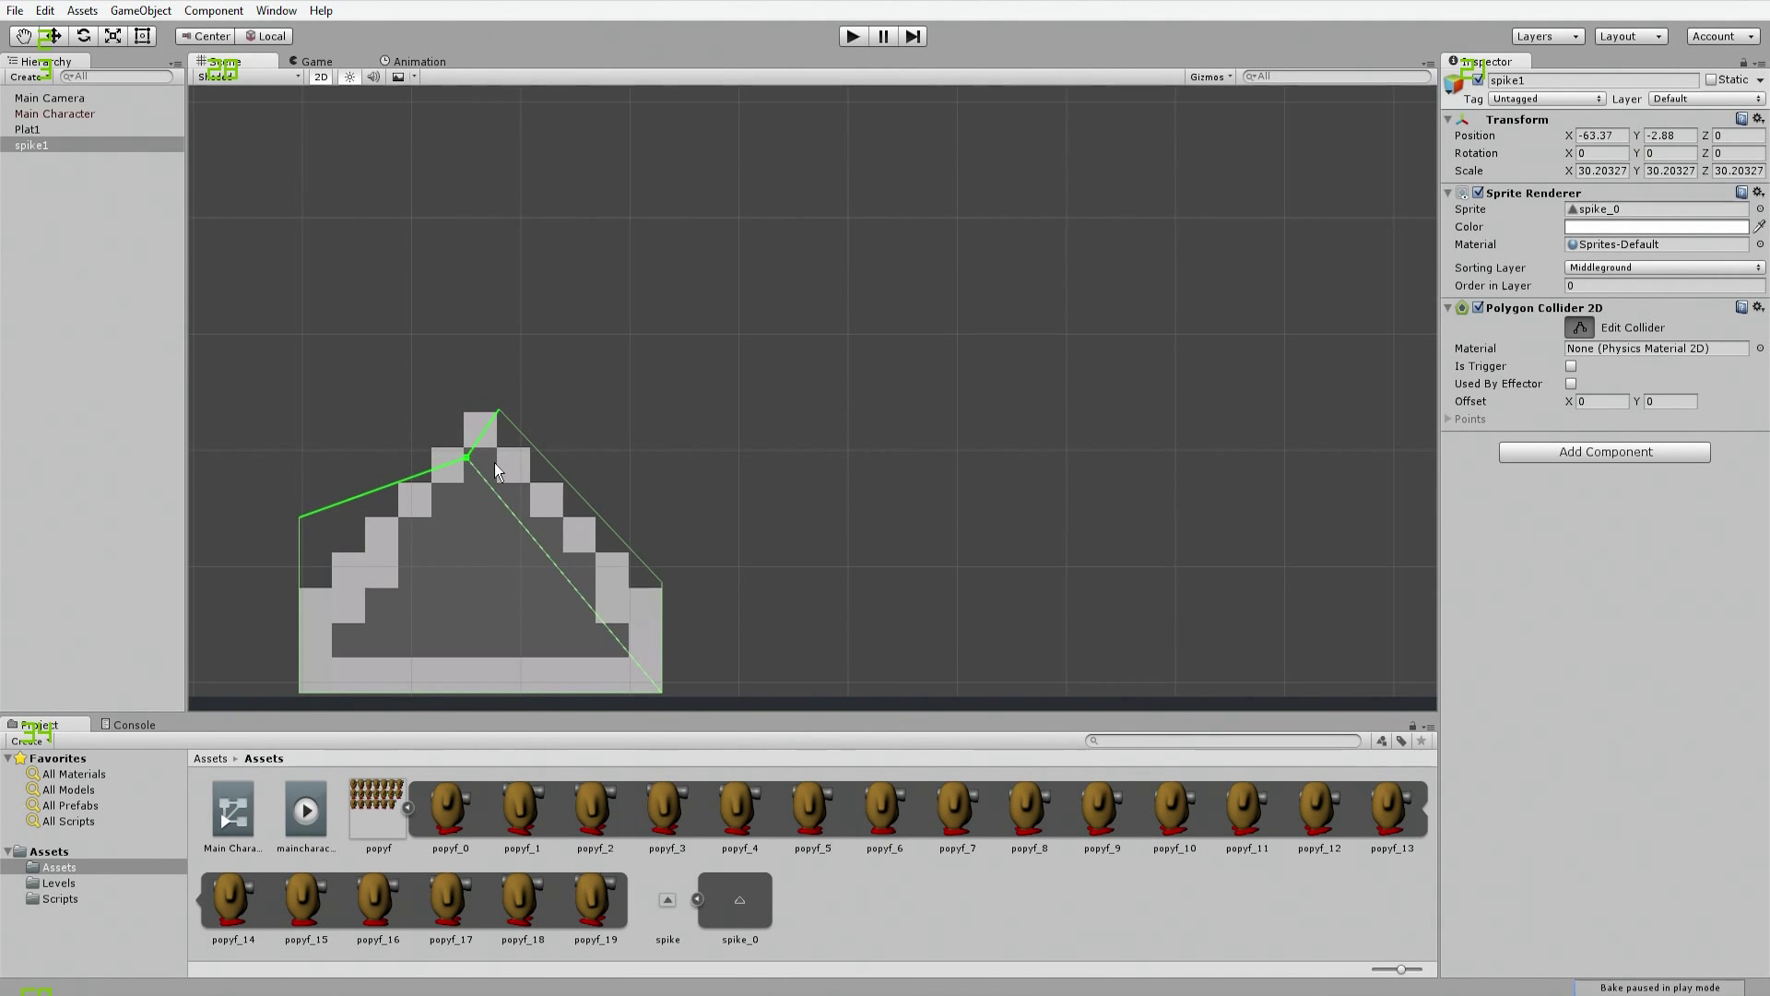
Step: Fit the left side of spike1's collider by moving its vertices to the tip's upper-left corner and the base's upper-left corner
scroll(522, 507, up, 3)
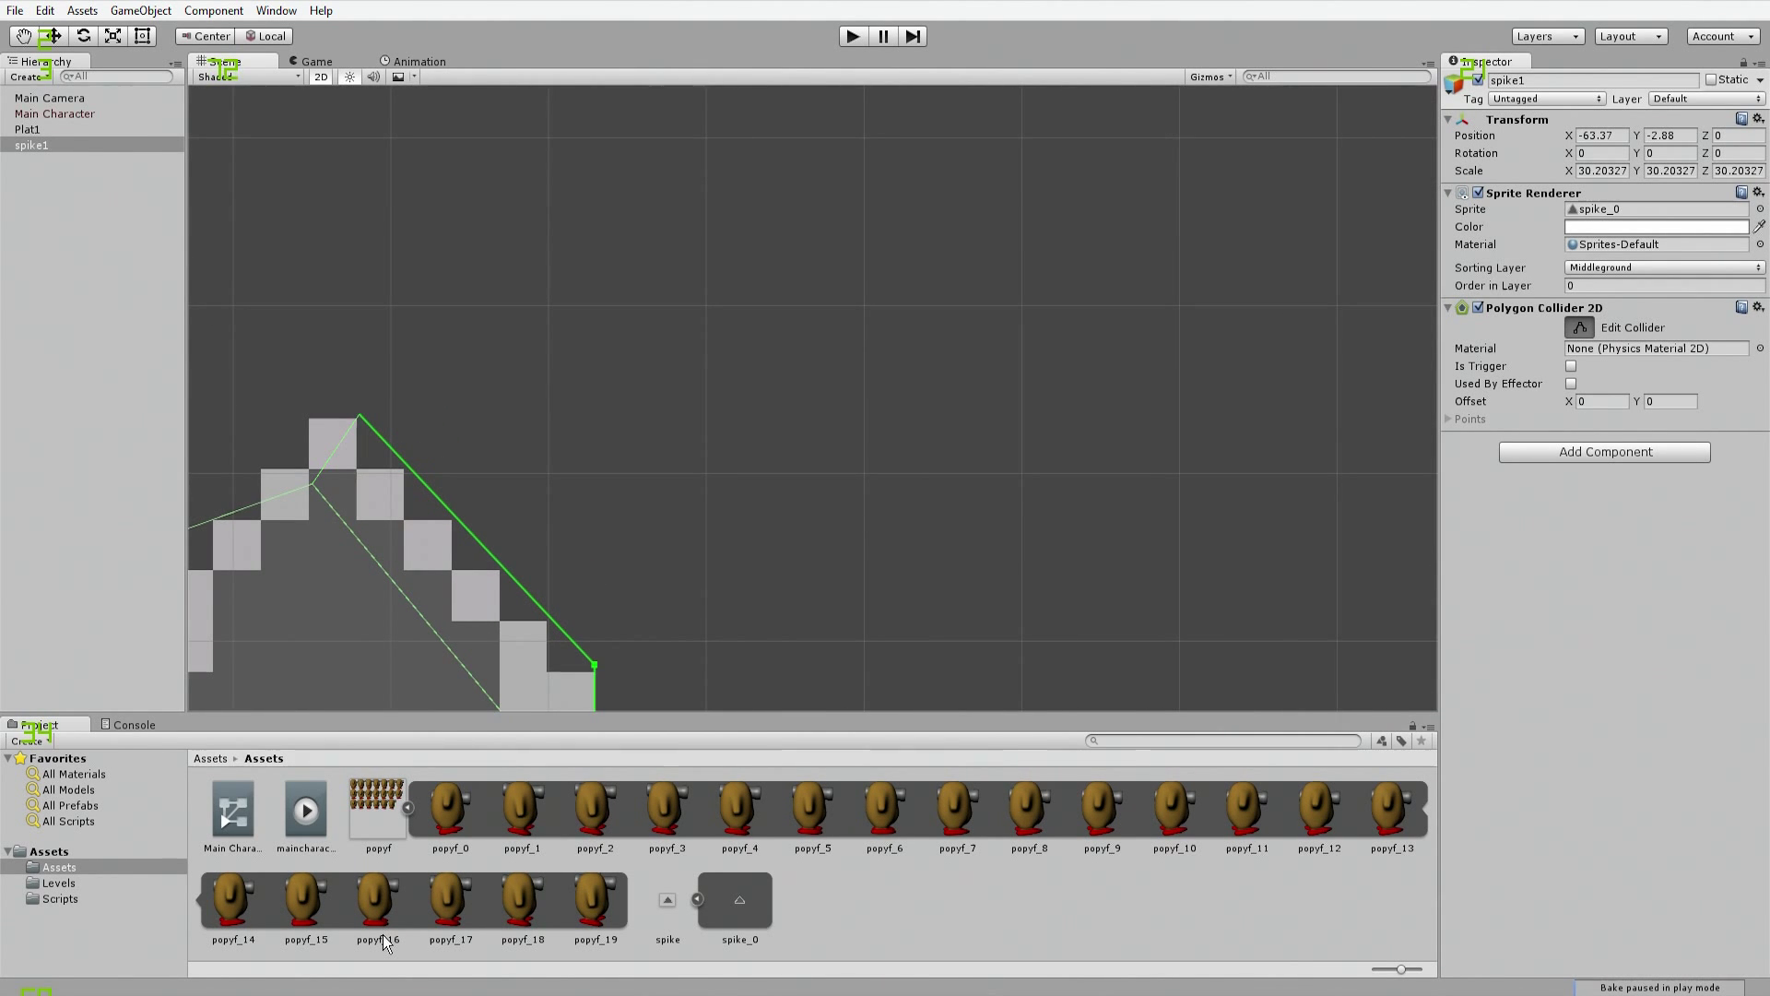
scroll(538, 434, up, 2)
scroll(541, 565, down, 3)
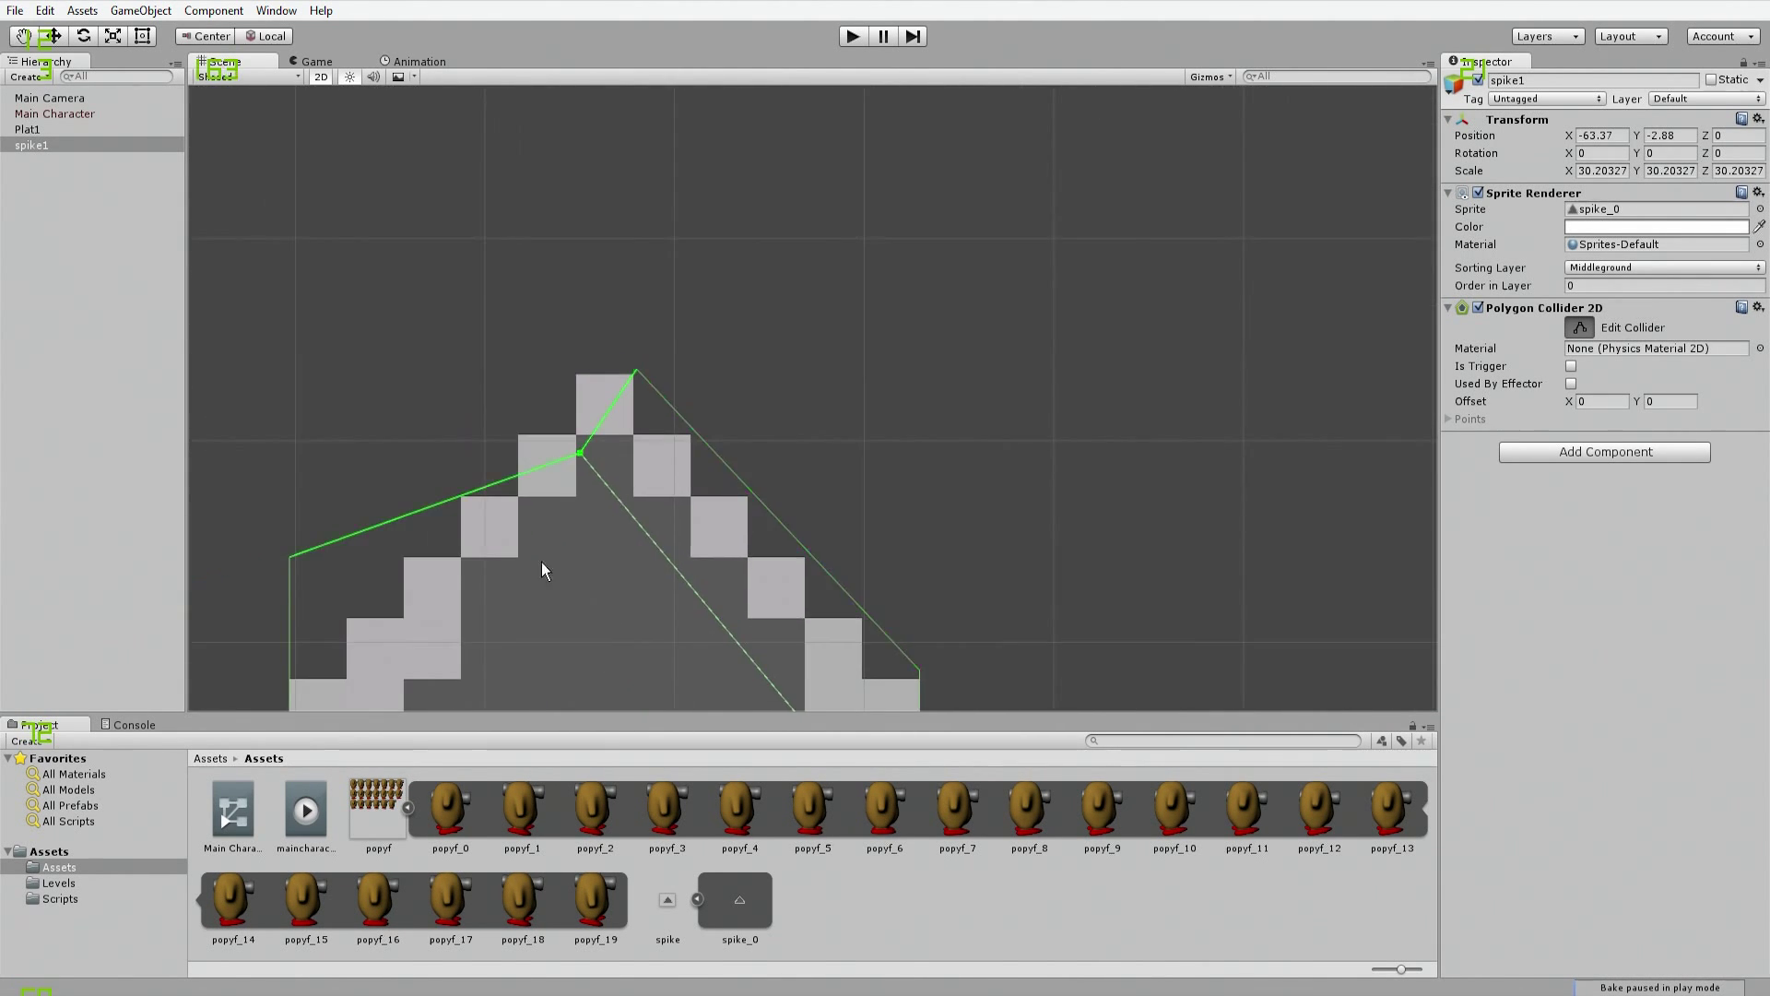
scroll(525, 490, up, 4)
drag(544, 463, 538, 365)
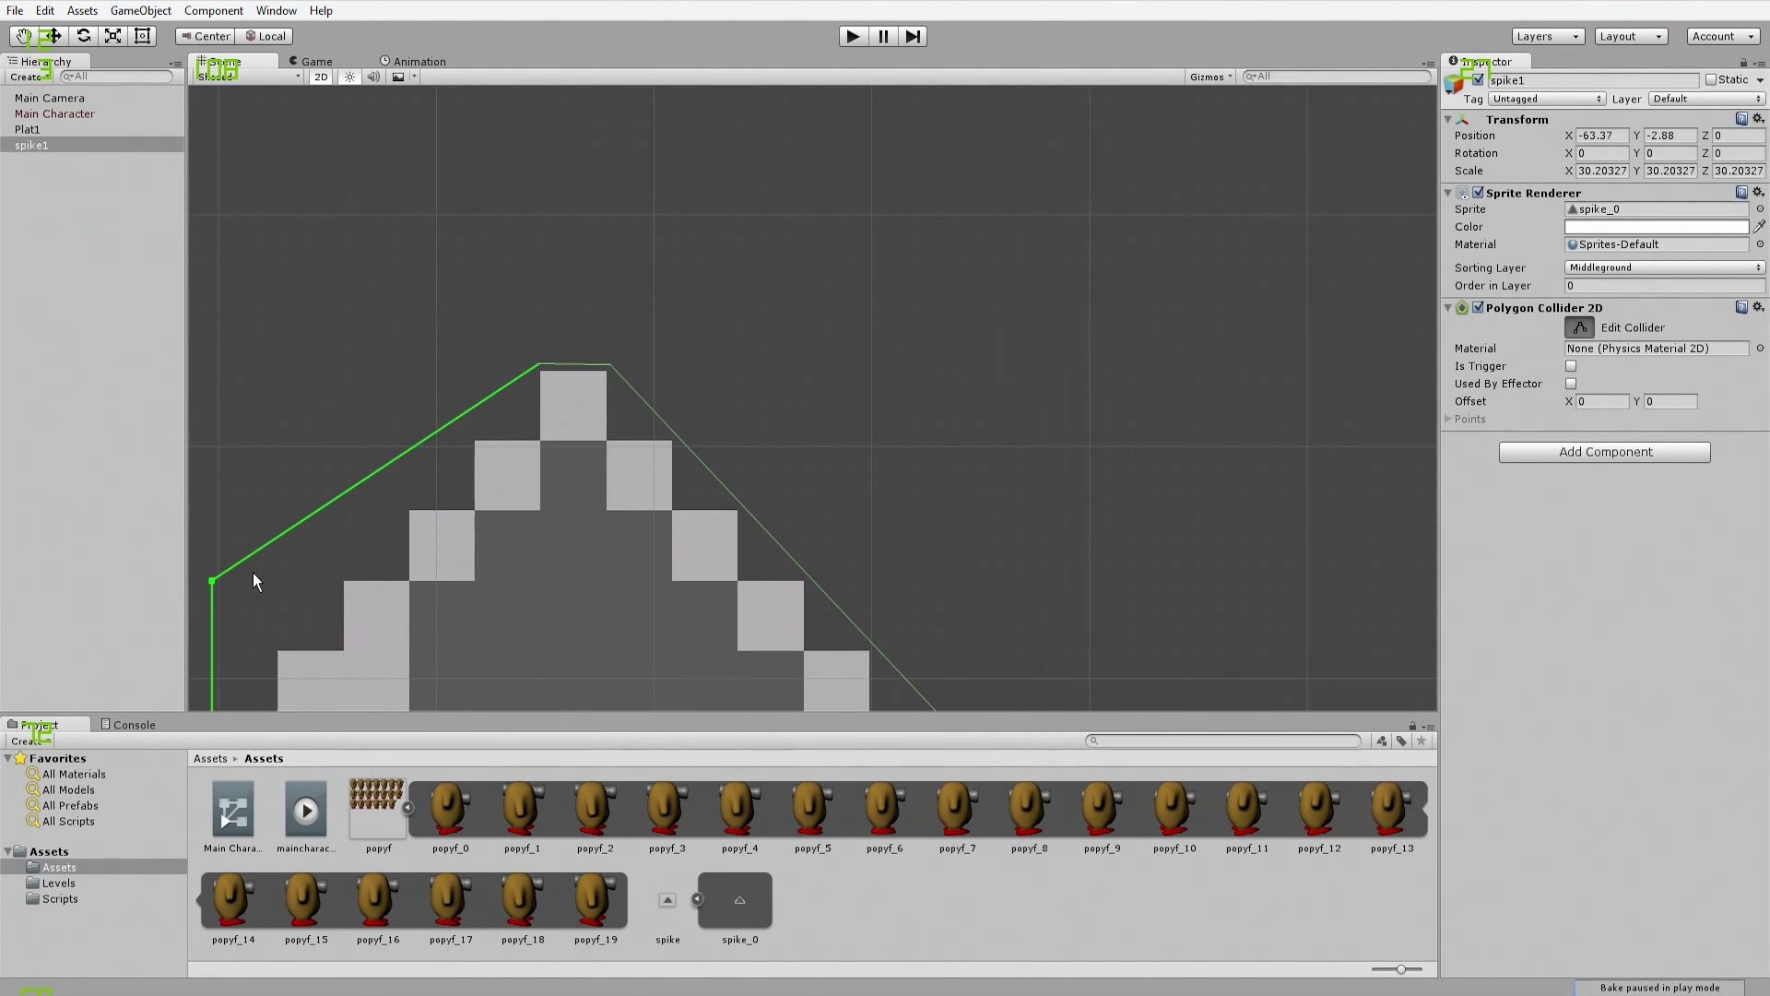
drag(213, 579, 273, 647)
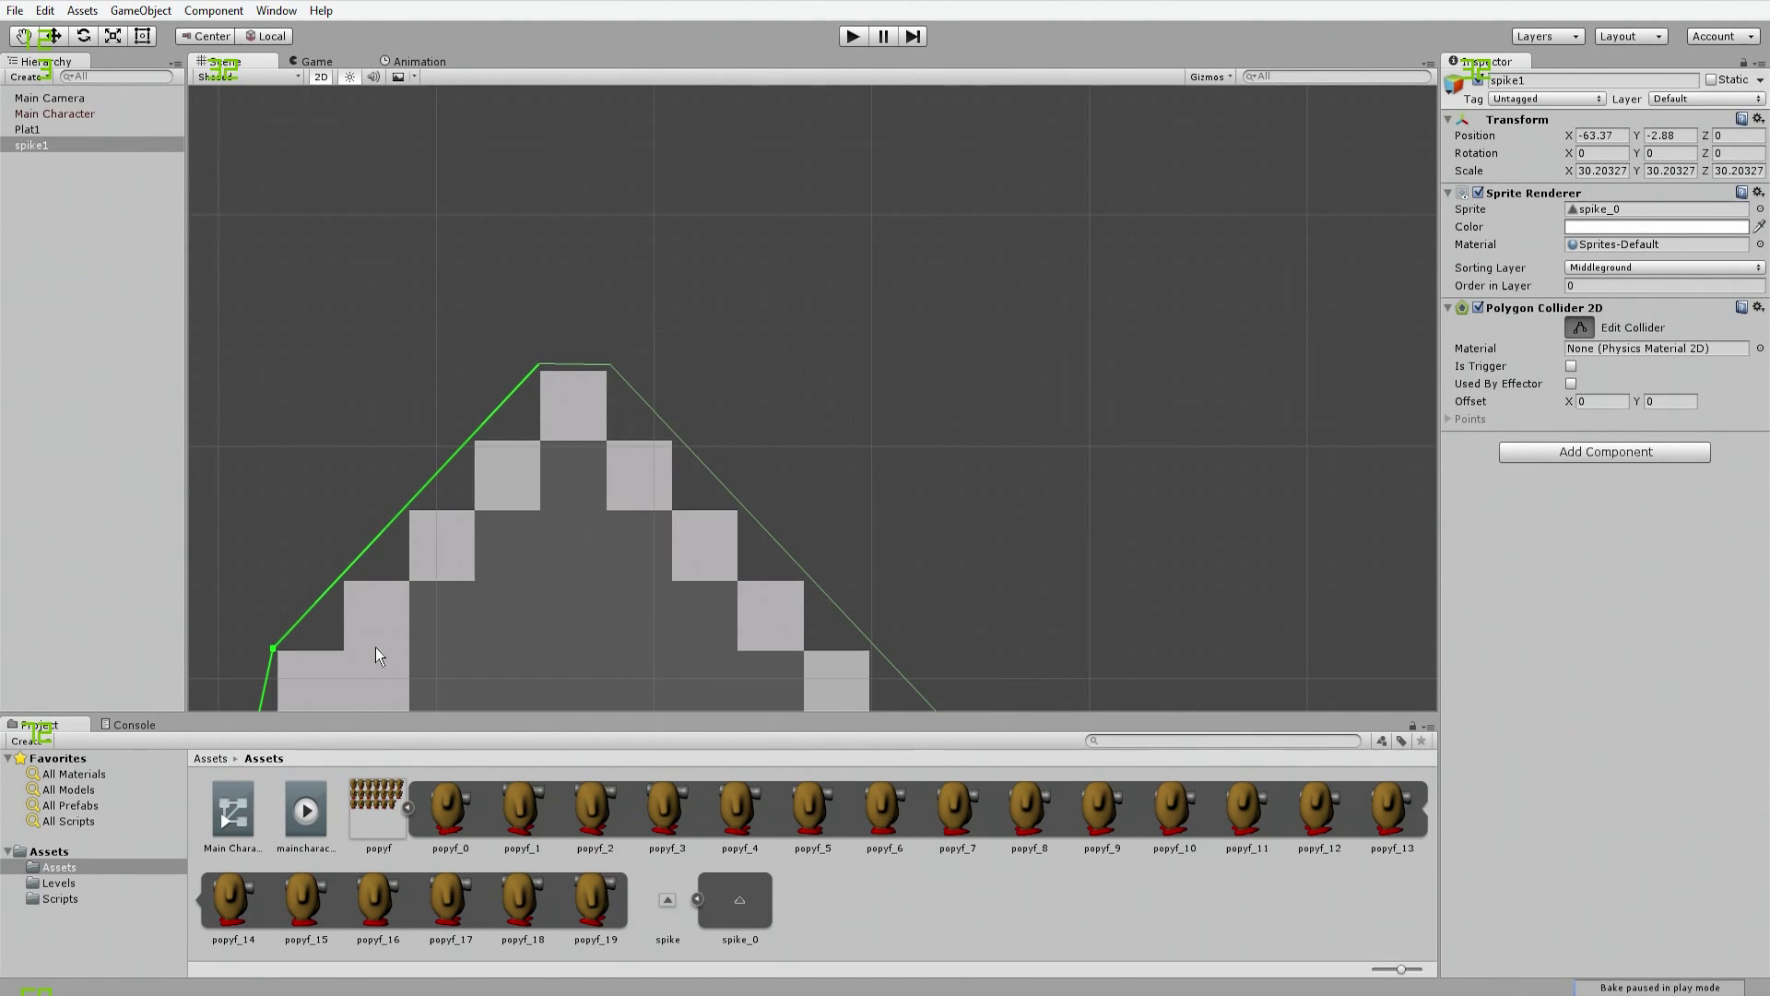
scroll(424, 647, down, 4)
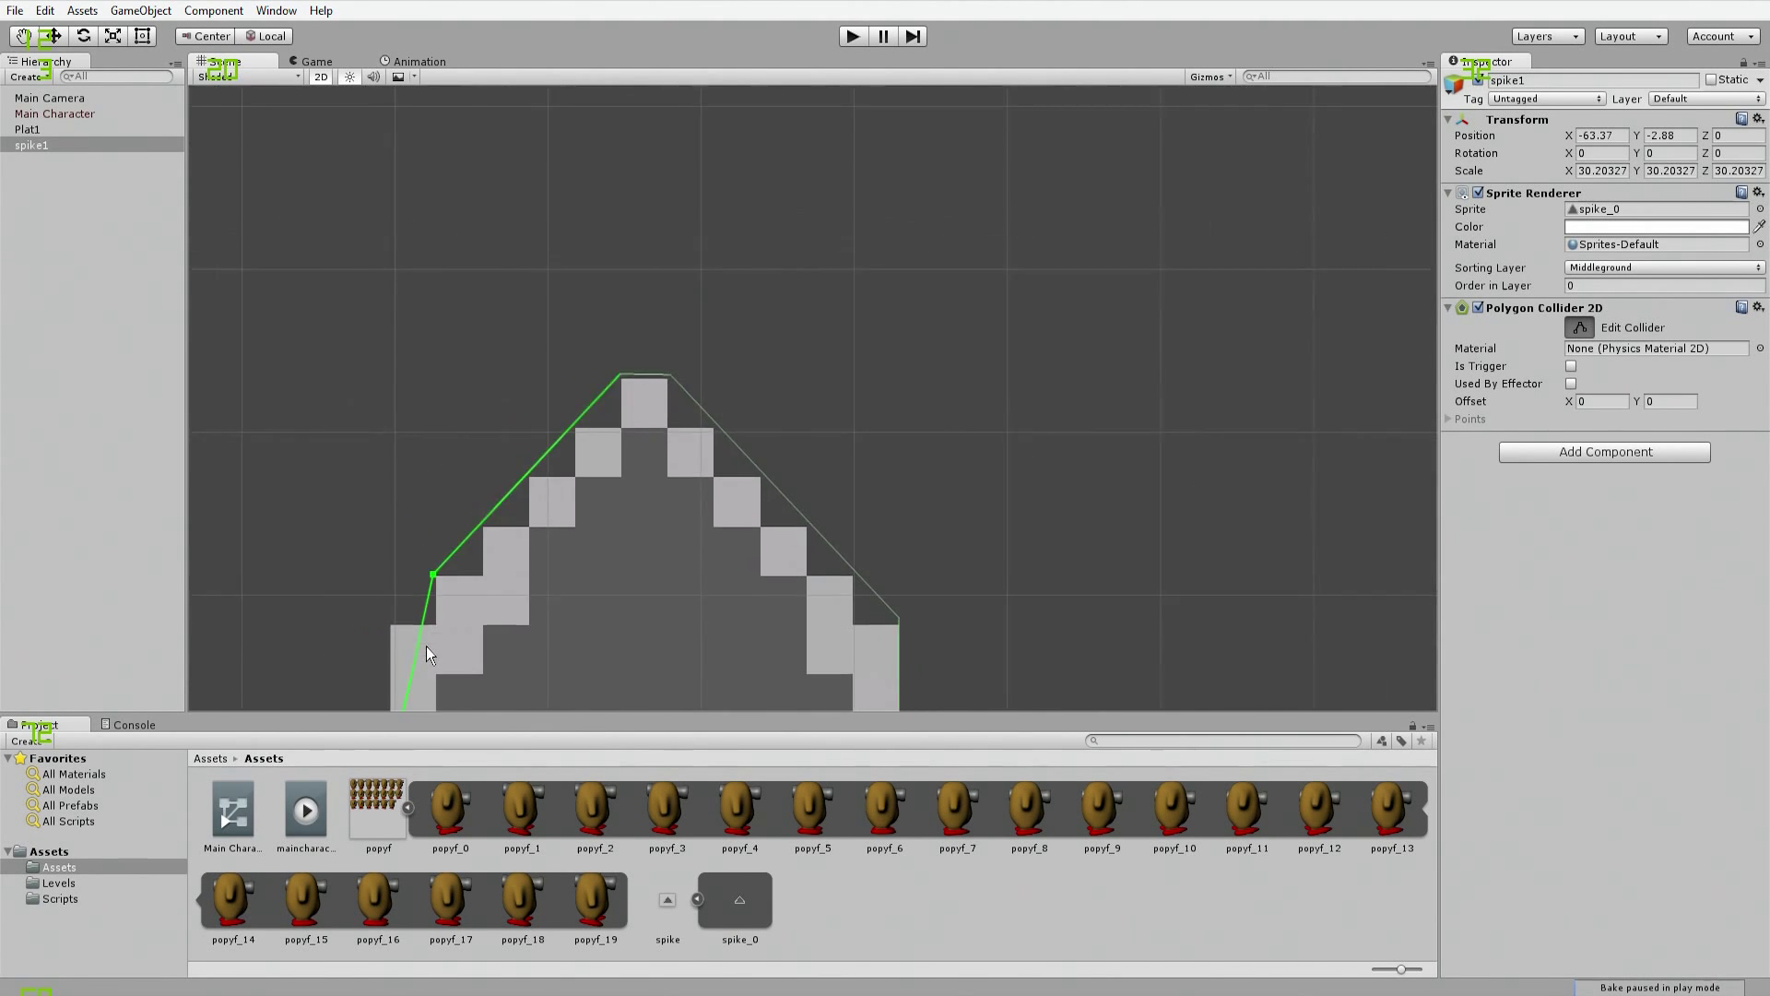
middle_drag(426, 646, 562, 328)
drag(553, 311, 509, 358)
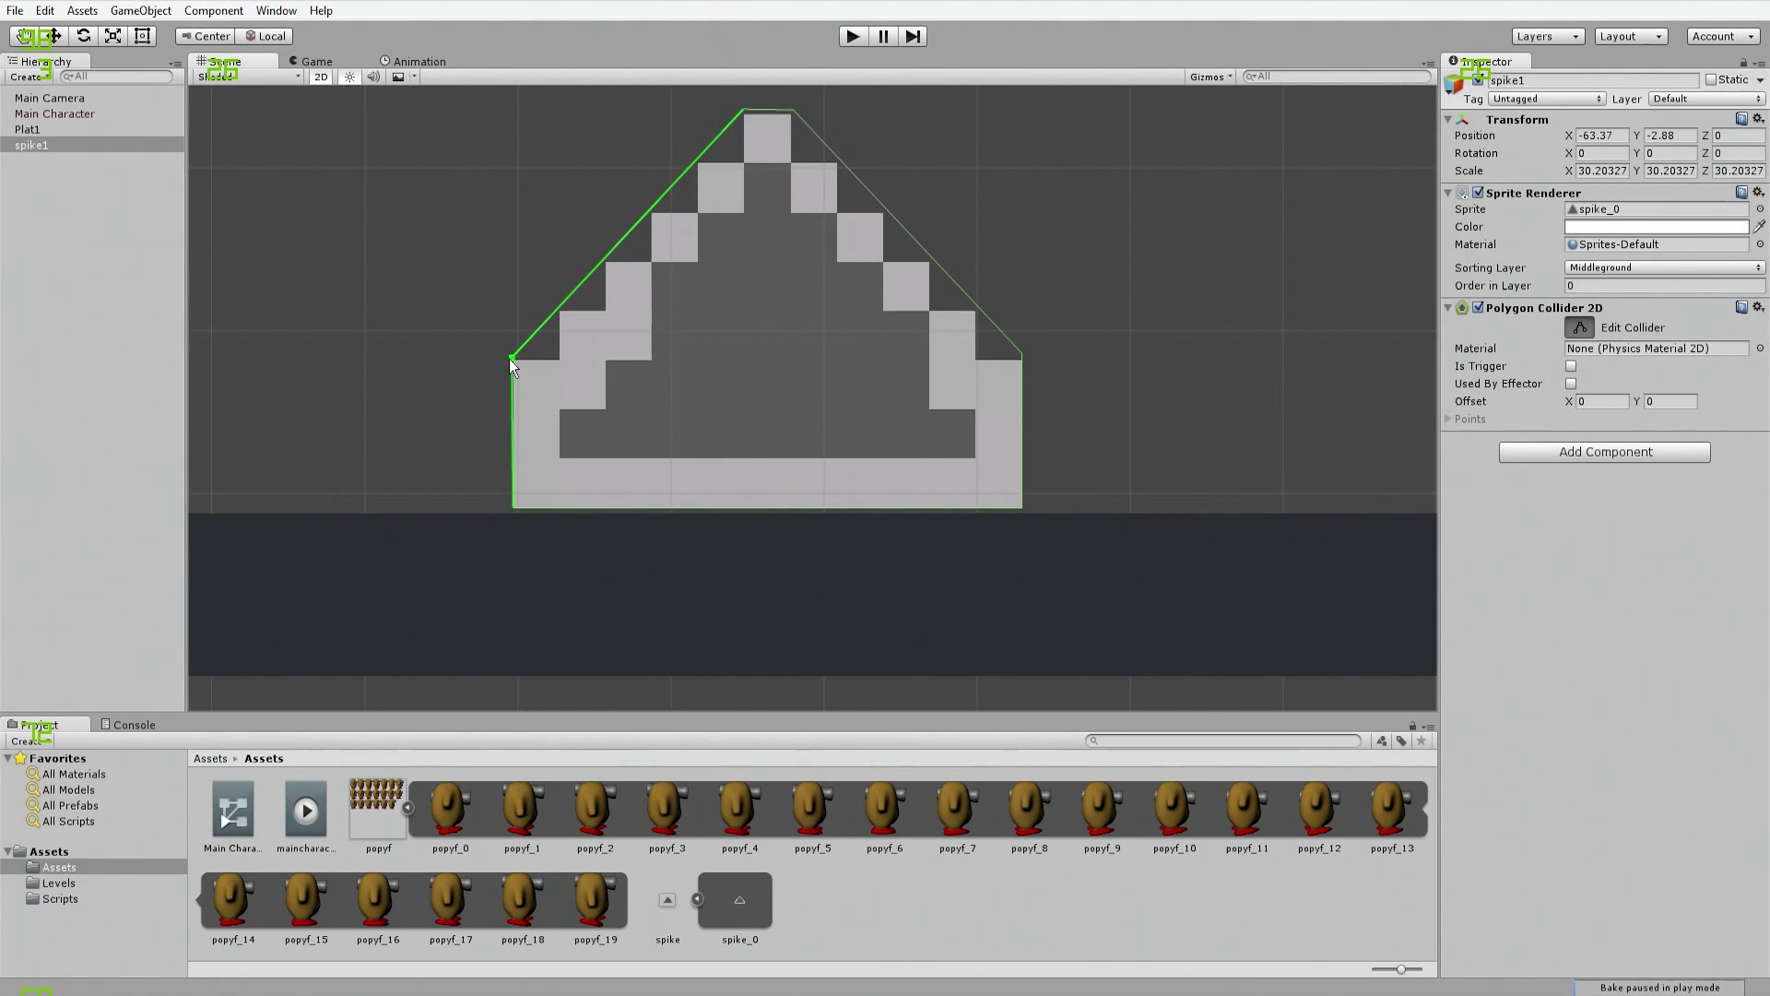
scroll(688, 294, down, 1)
scroll(697, 213, down, 3)
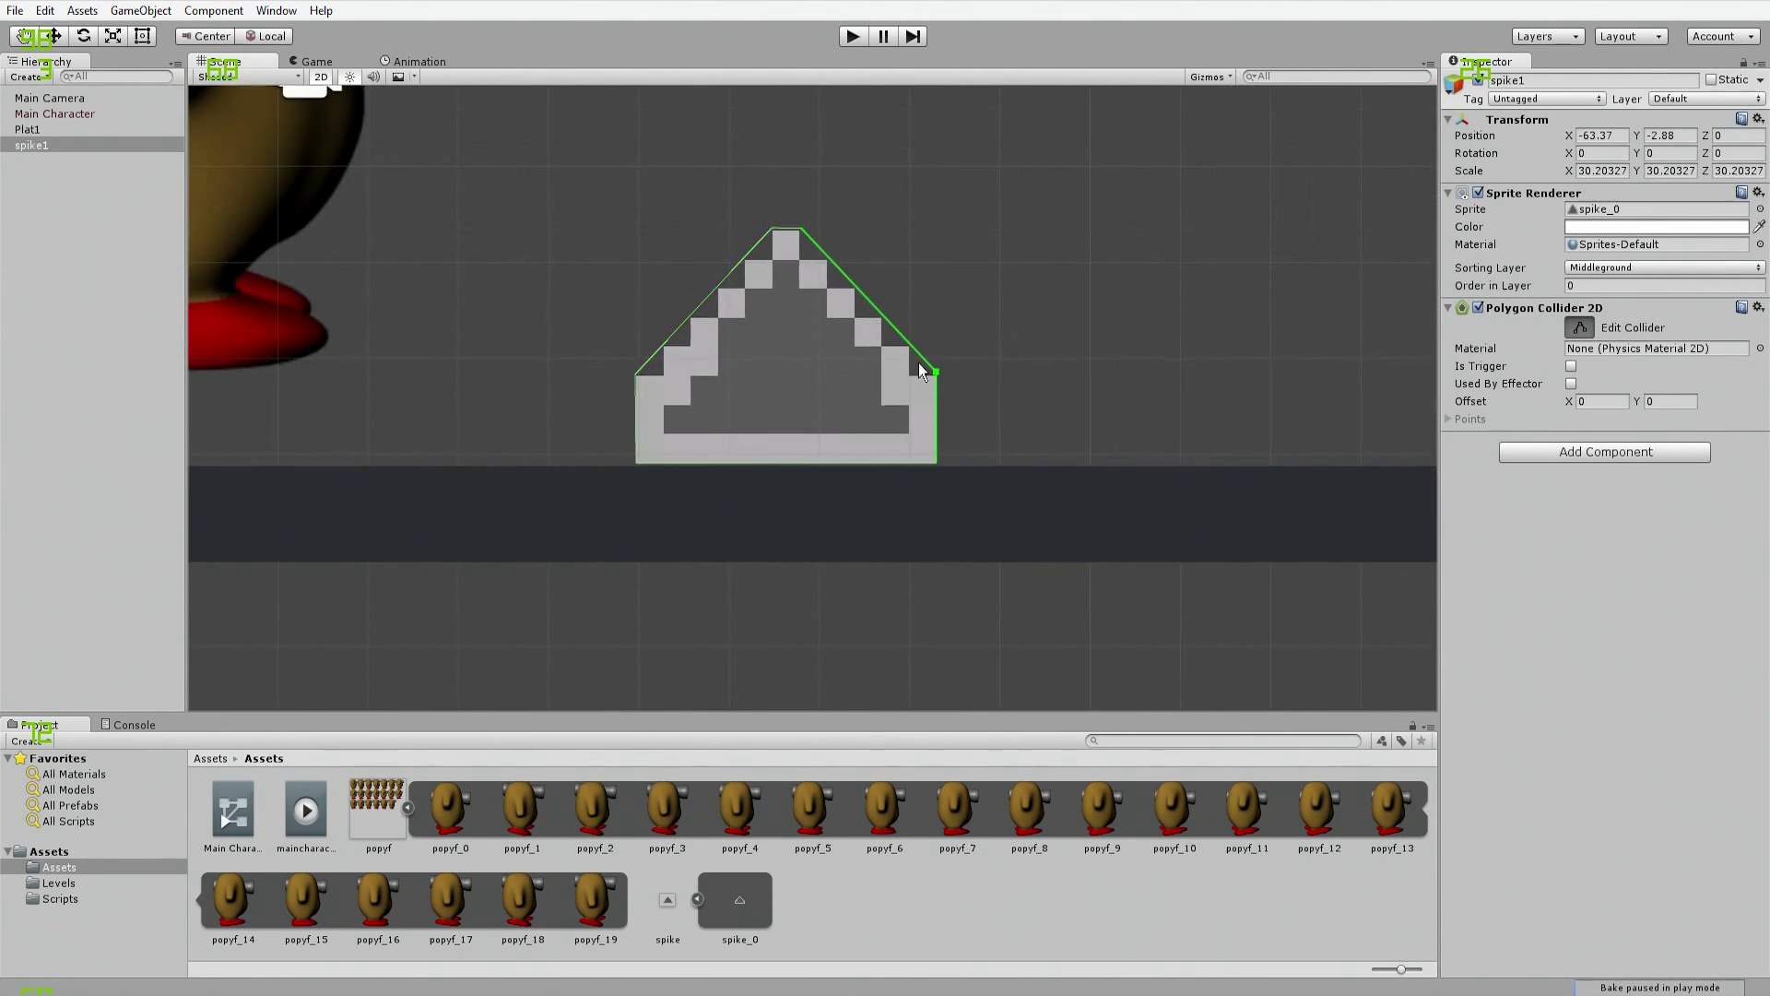
Step: Fit the spike's polygon collider to the sprite by moving its right shoulder point and both peak points onto the sprite's edges
scroll(918, 362, up, 6)
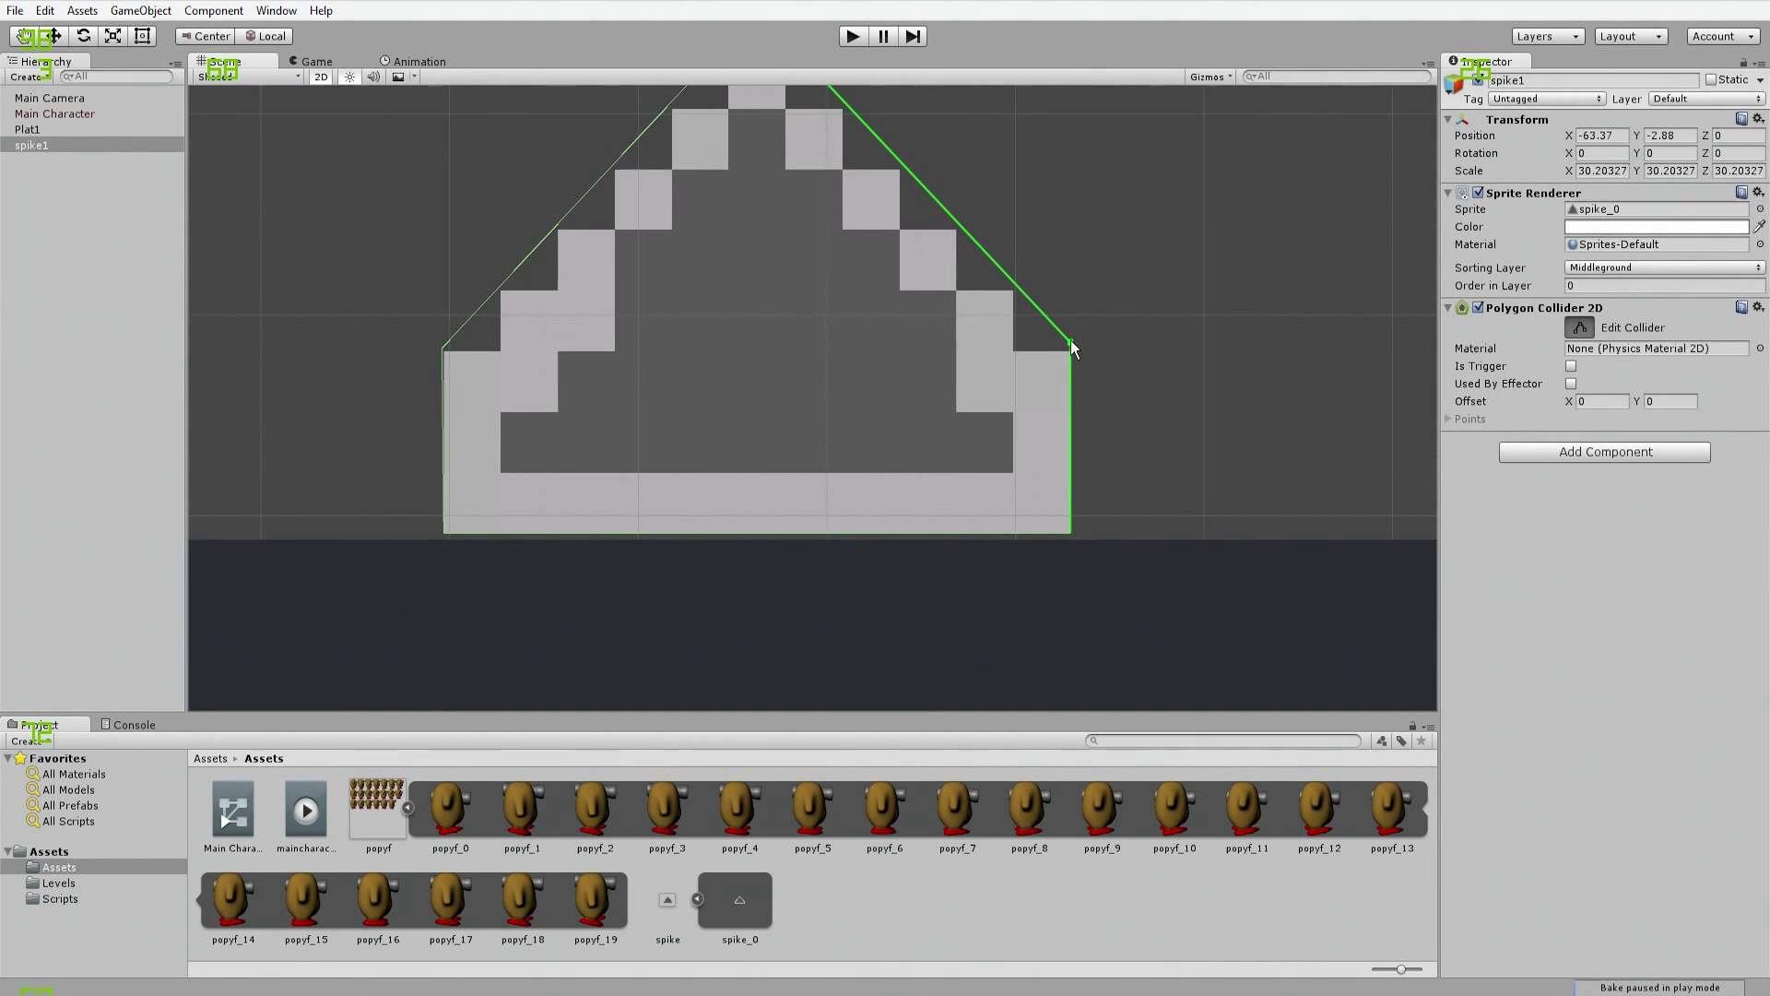
drag(1070, 341, 1070, 349)
scroll(1014, 341, up, 2)
middle_drag(968, 332, 987, 592)
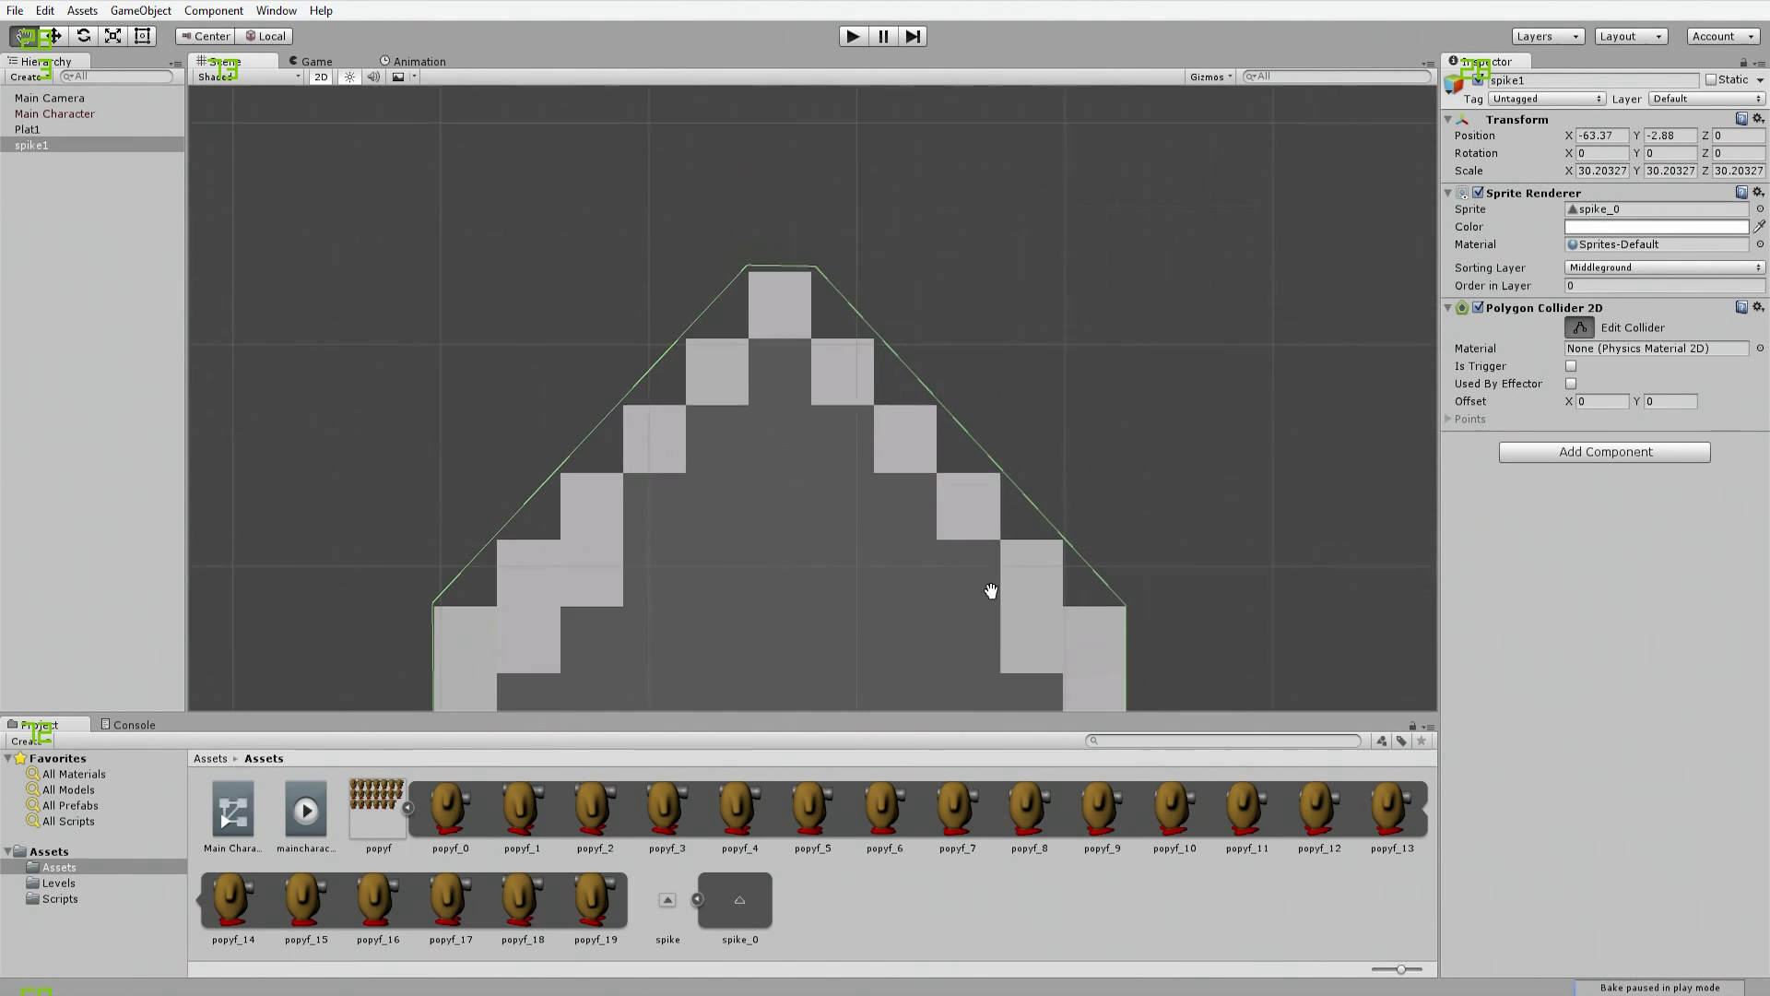
scroll(866, 474, up, 4)
middle_drag(834, 340, 846, 409)
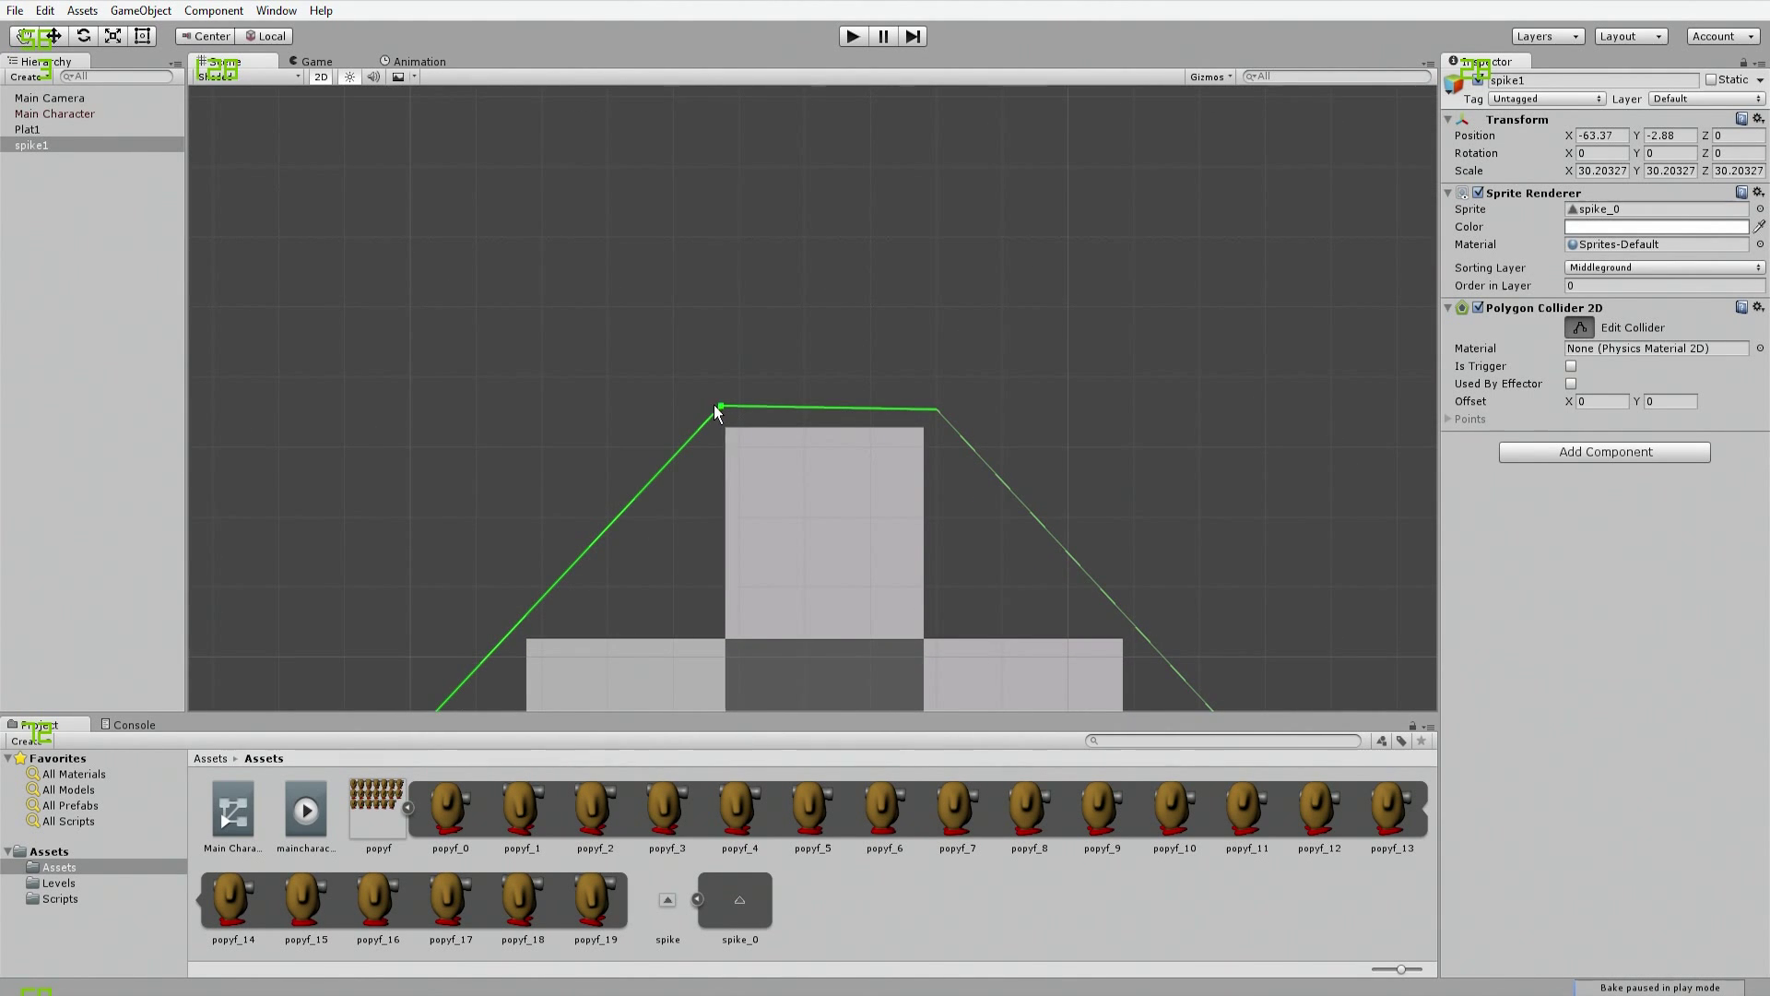
drag(716, 407, 719, 423)
drag(932, 406, 917, 418)
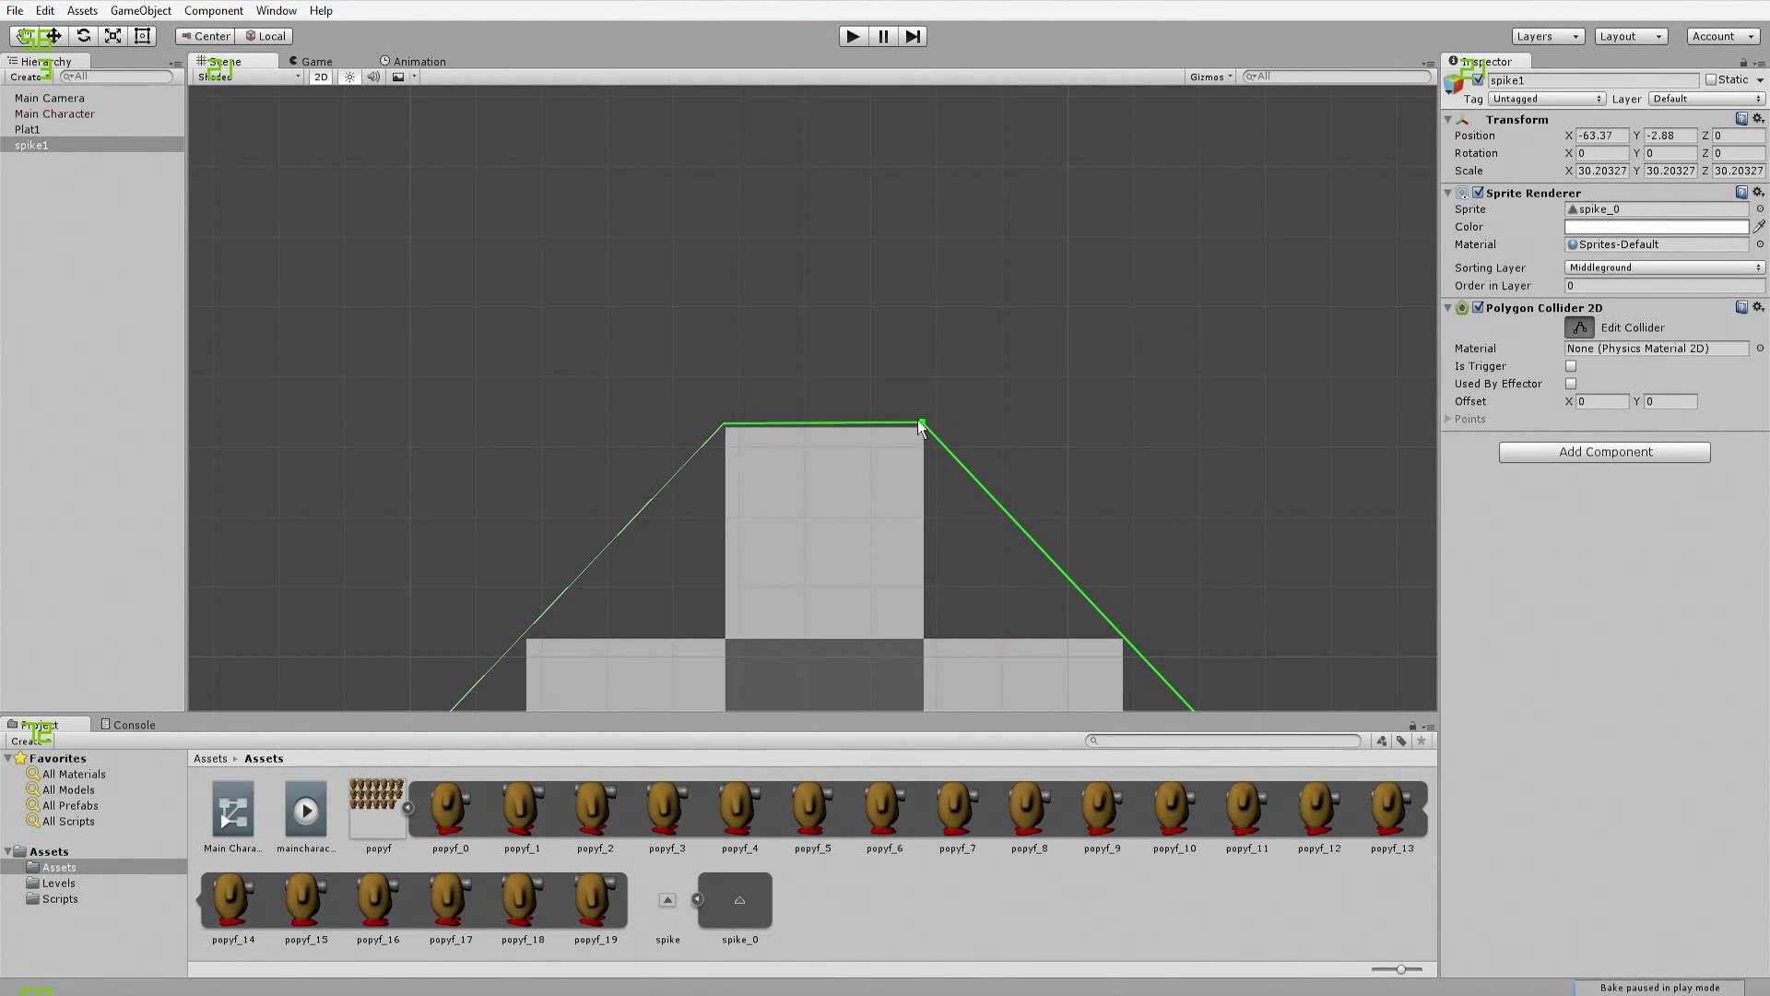
scroll(910, 423, down, 1)
scroll(909, 421, down, 6)
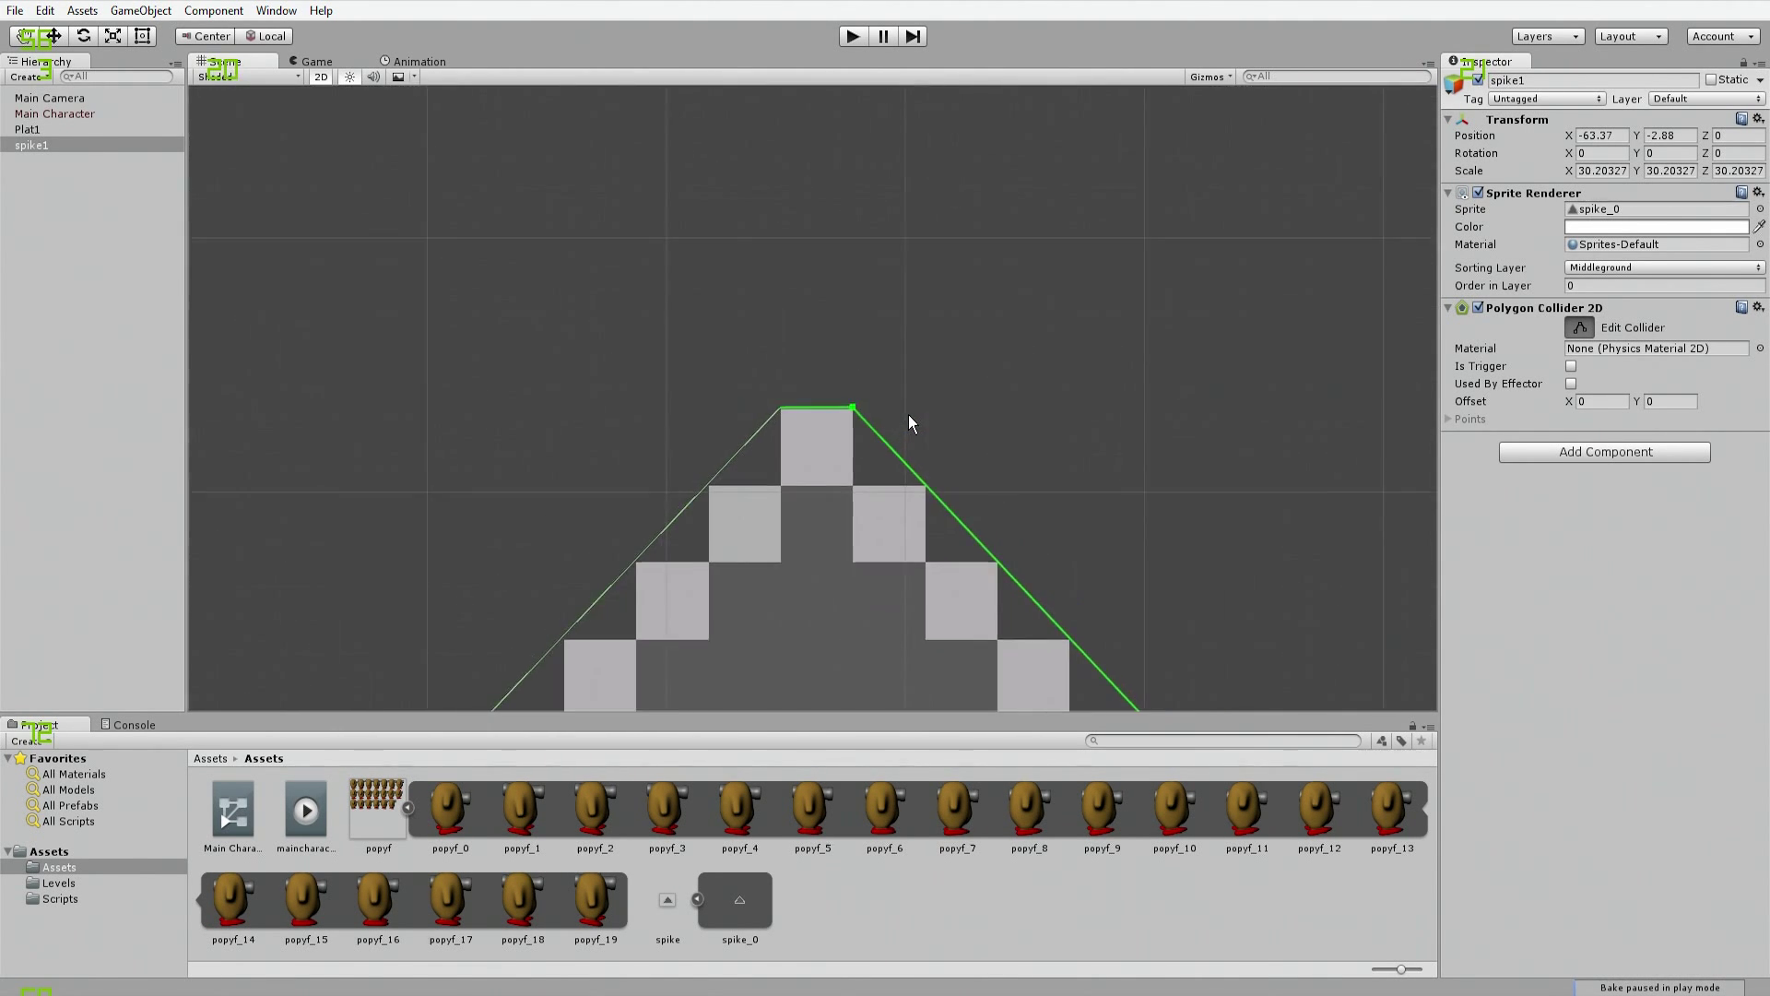
scroll(943, 402, down, 2)
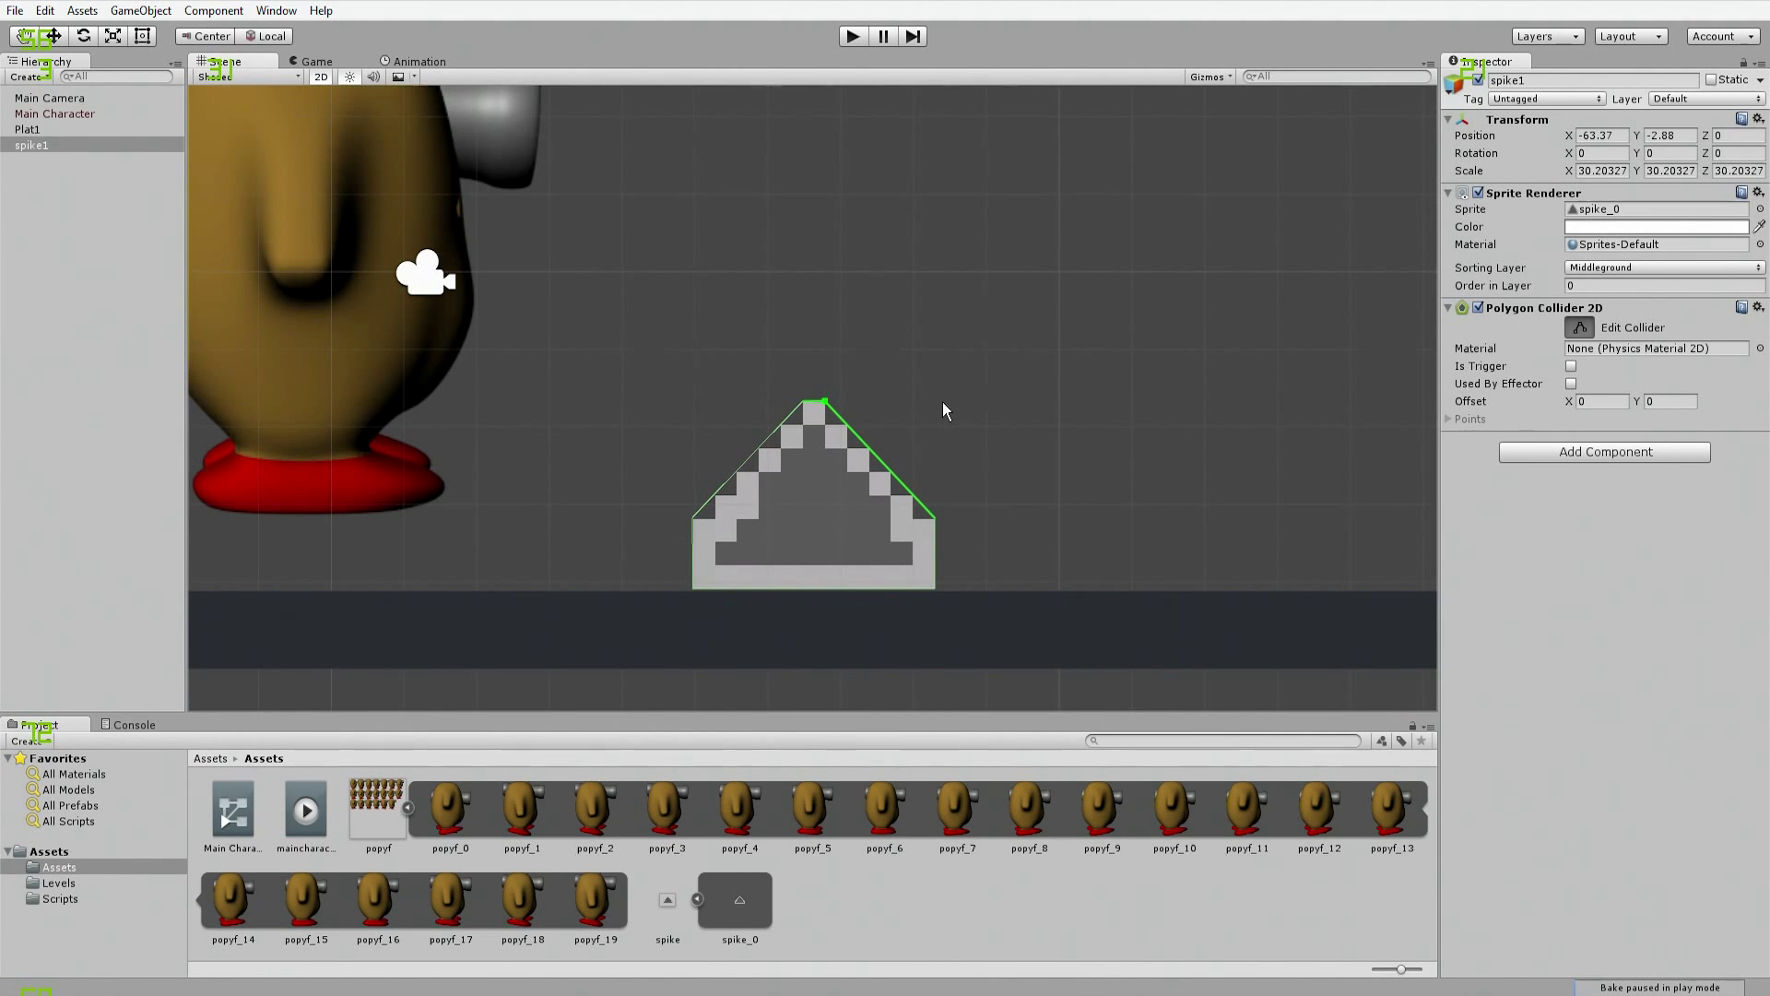
Step: Toggle the spike collider's Is Trigger option on and back off, and test-play the character's collision with the spike
click(1572, 367)
click(1572, 367)
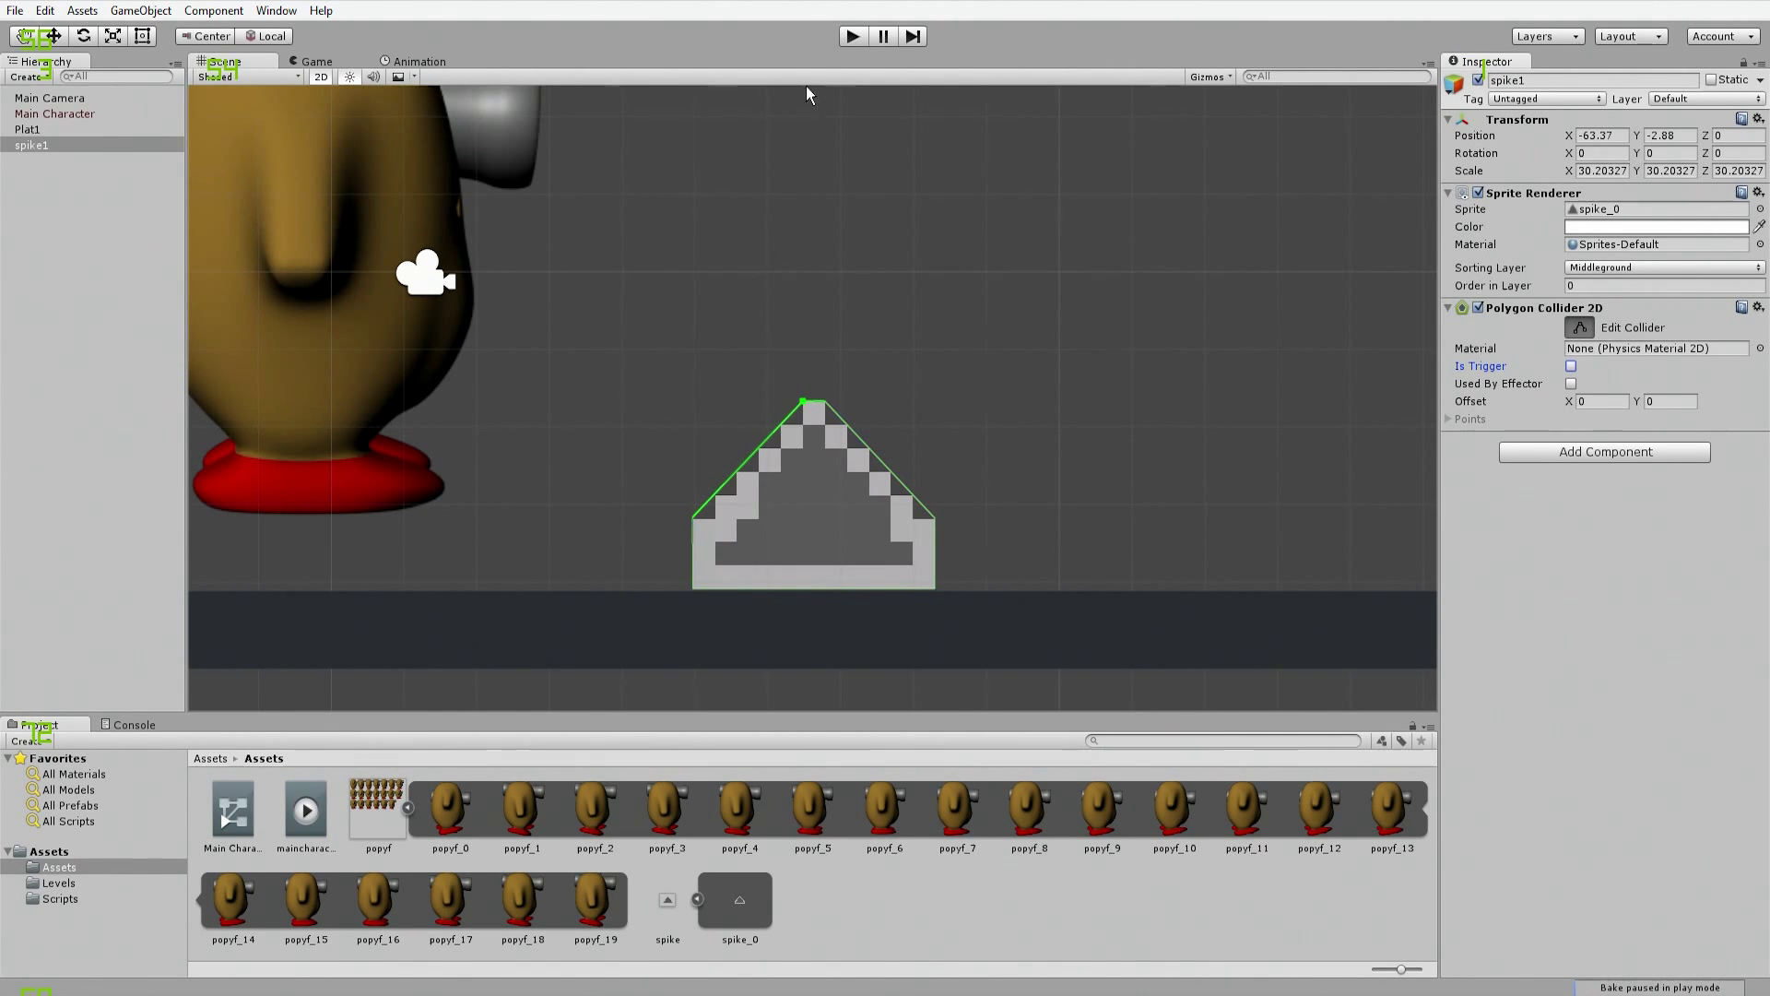
click(851, 41)
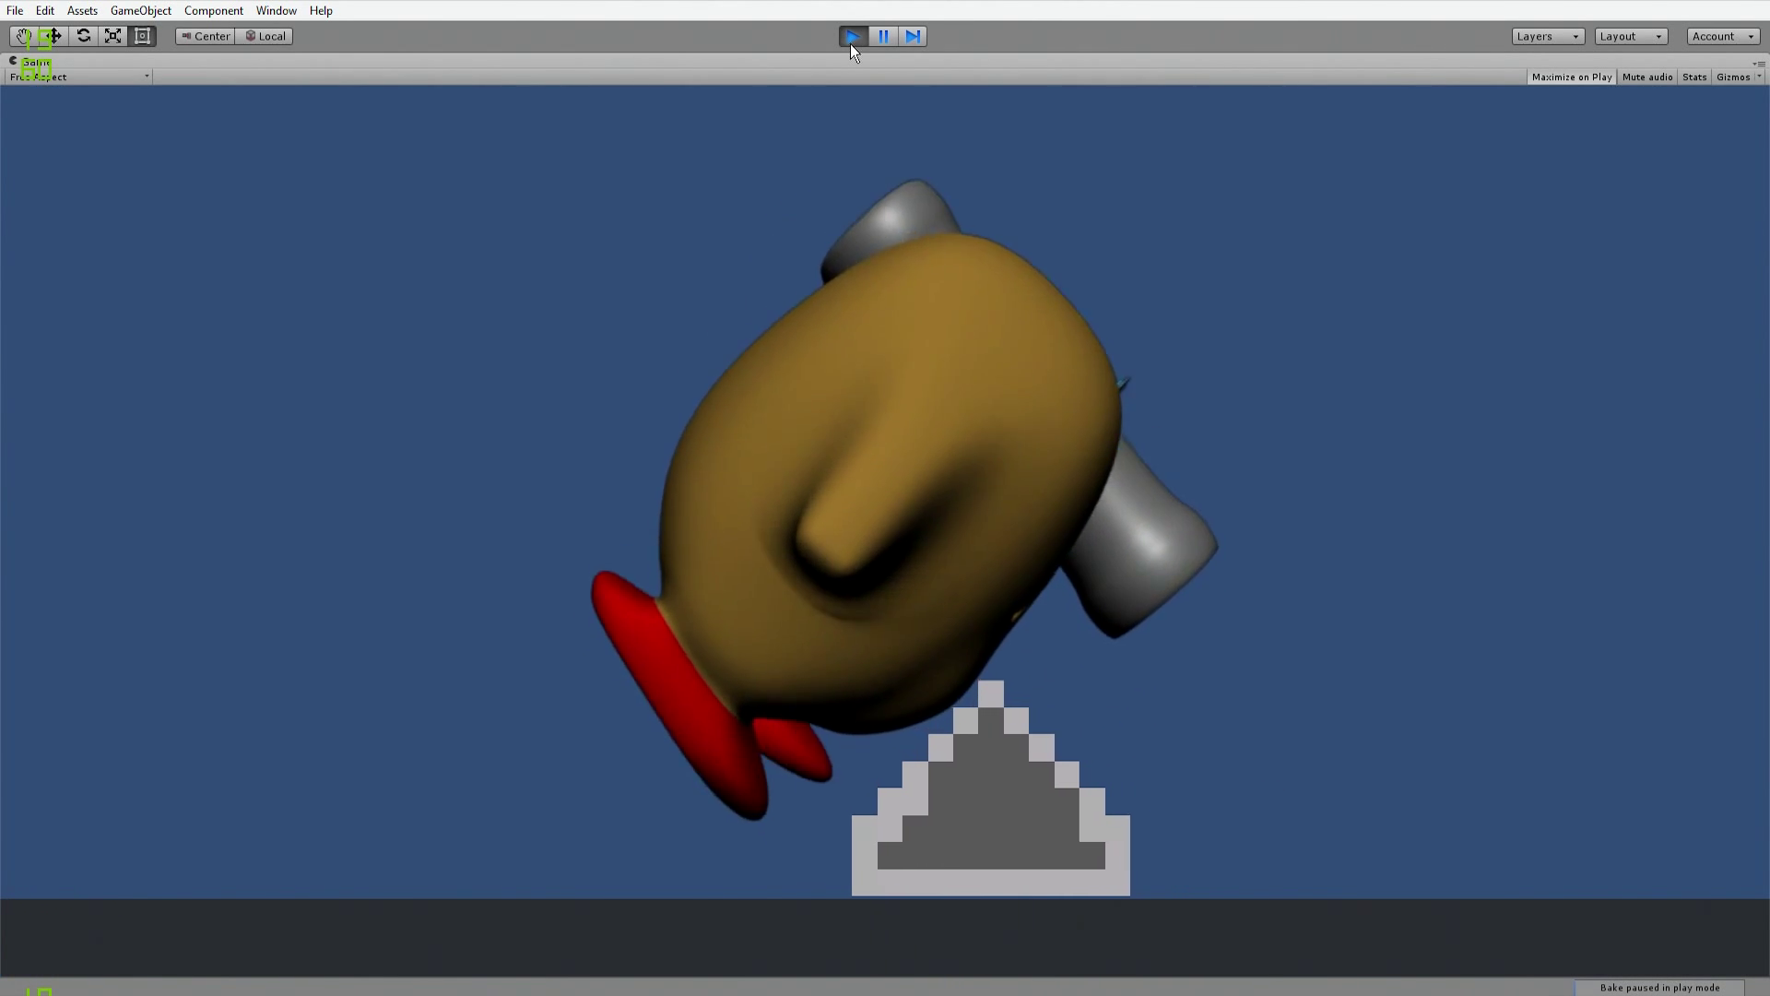
click(851, 38)
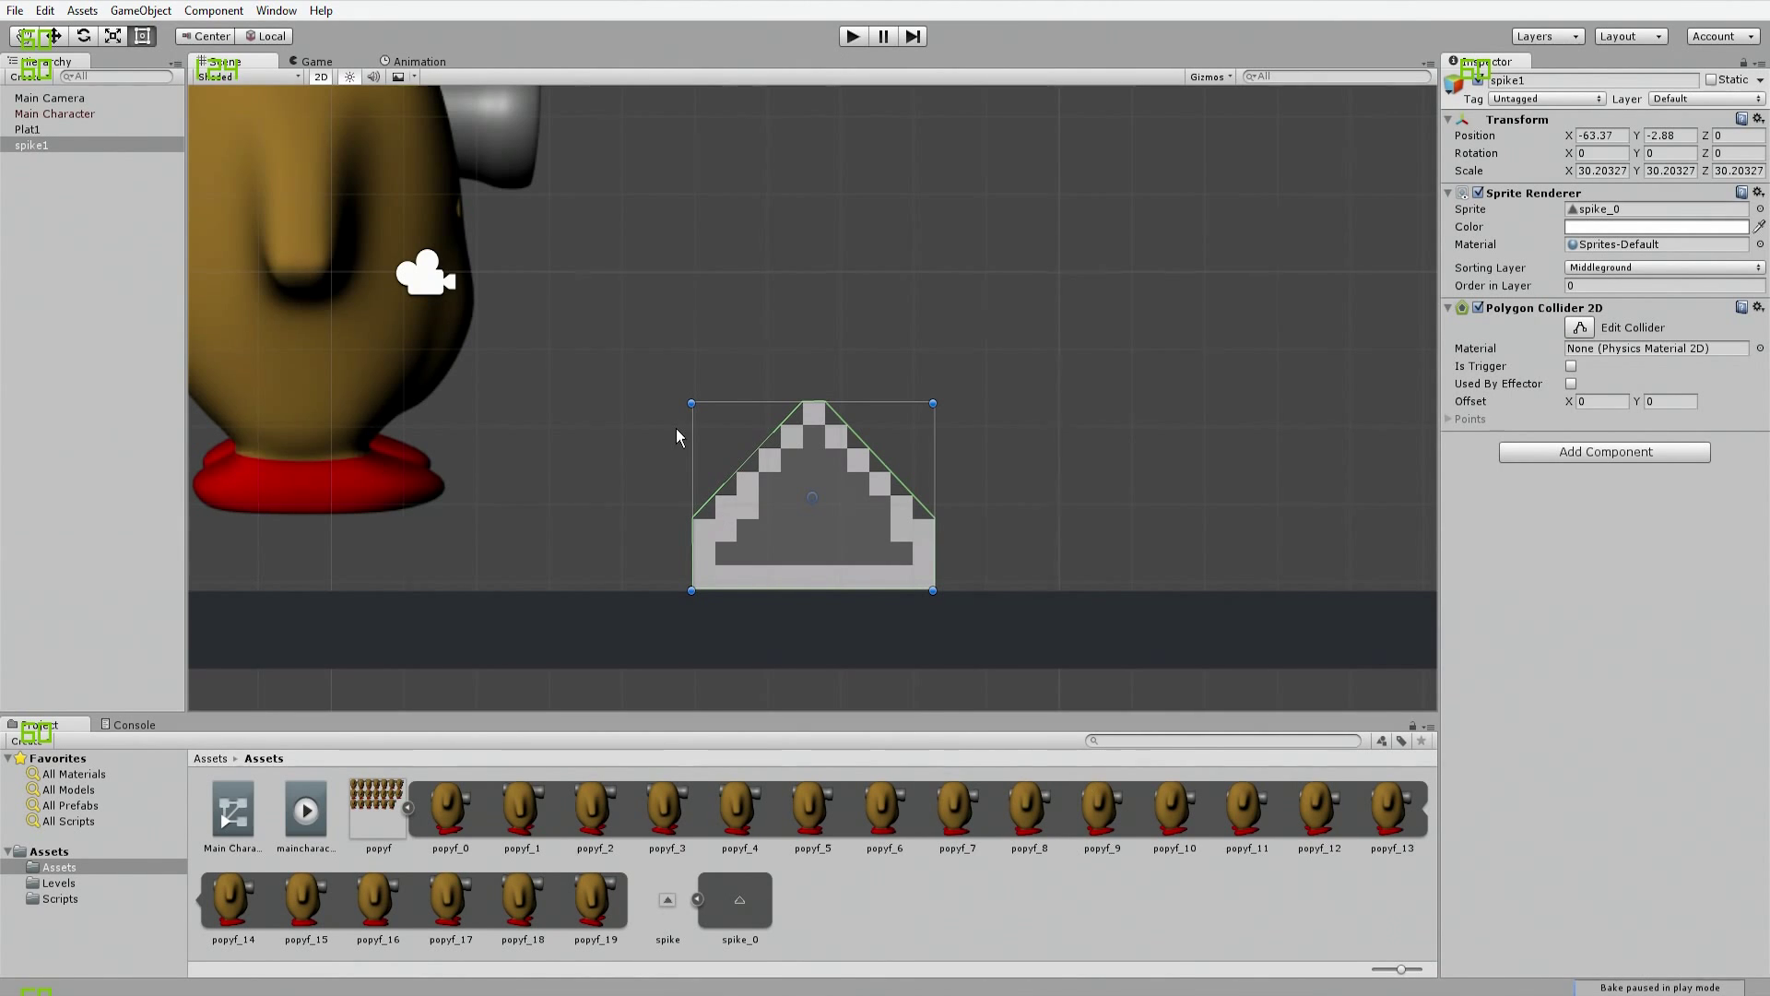
scroll(691, 544, up, 4)
scroll(761, 413, up, 3)
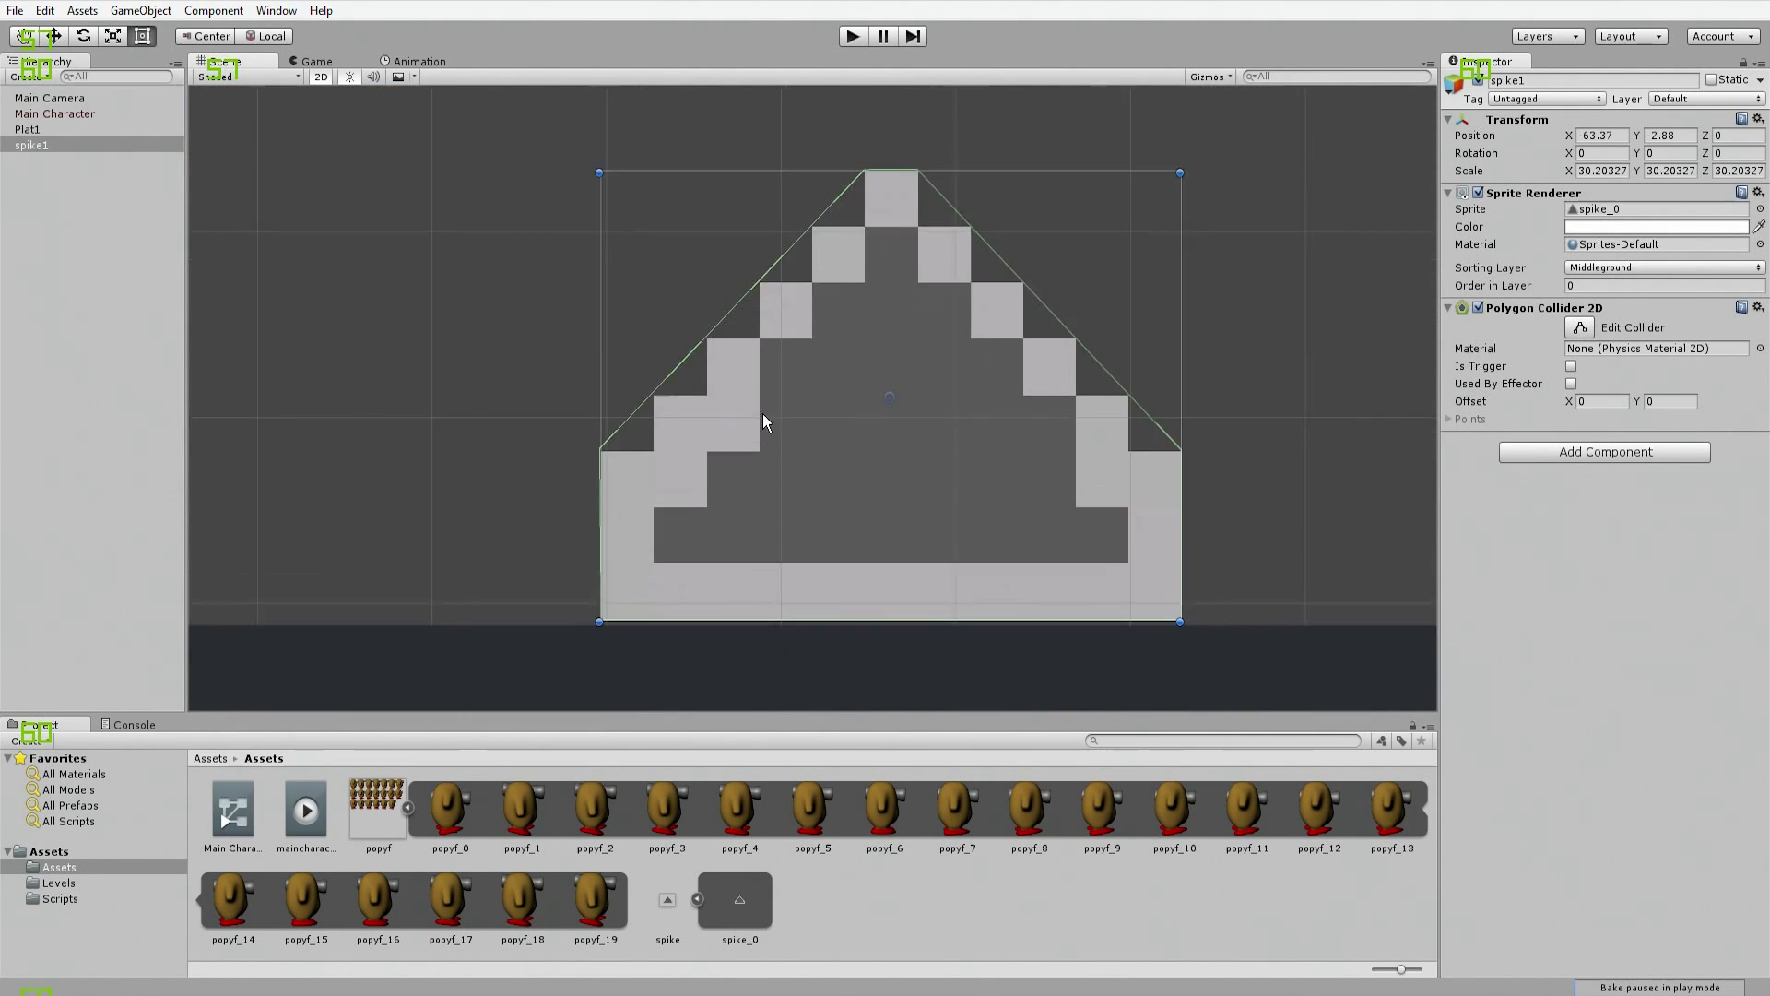
scroll(789, 467, down, 6)
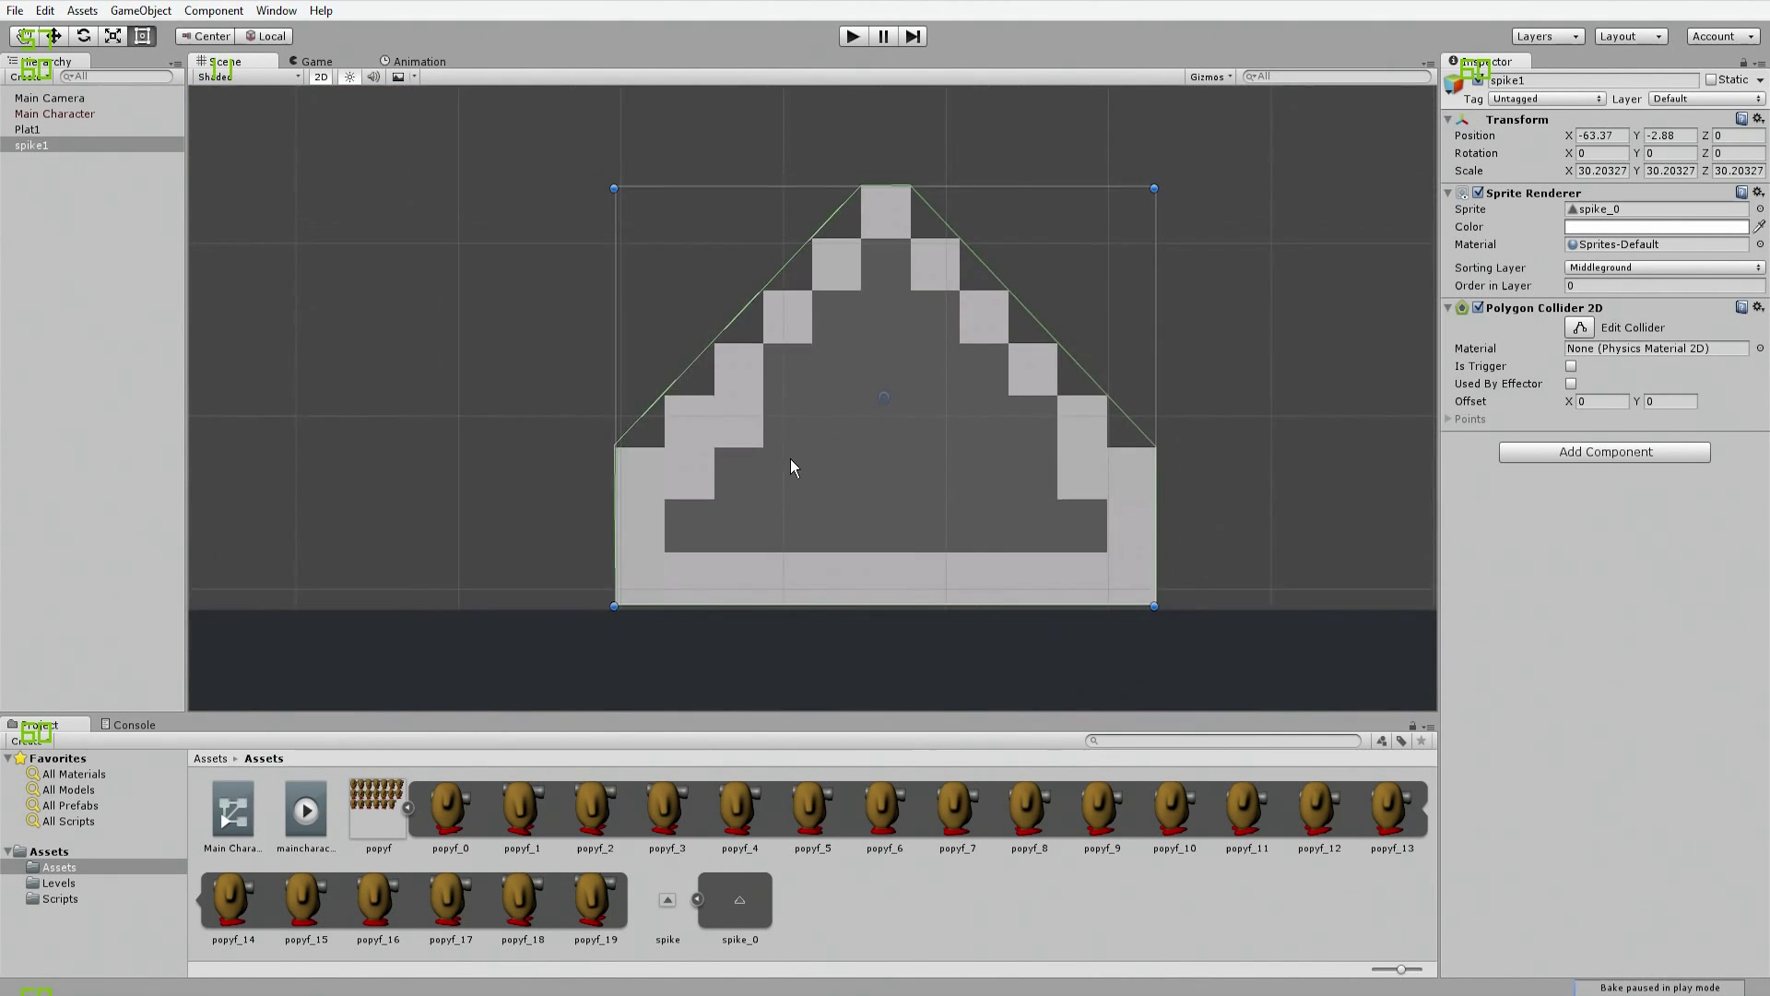
scroll(779, 470, down, 8)
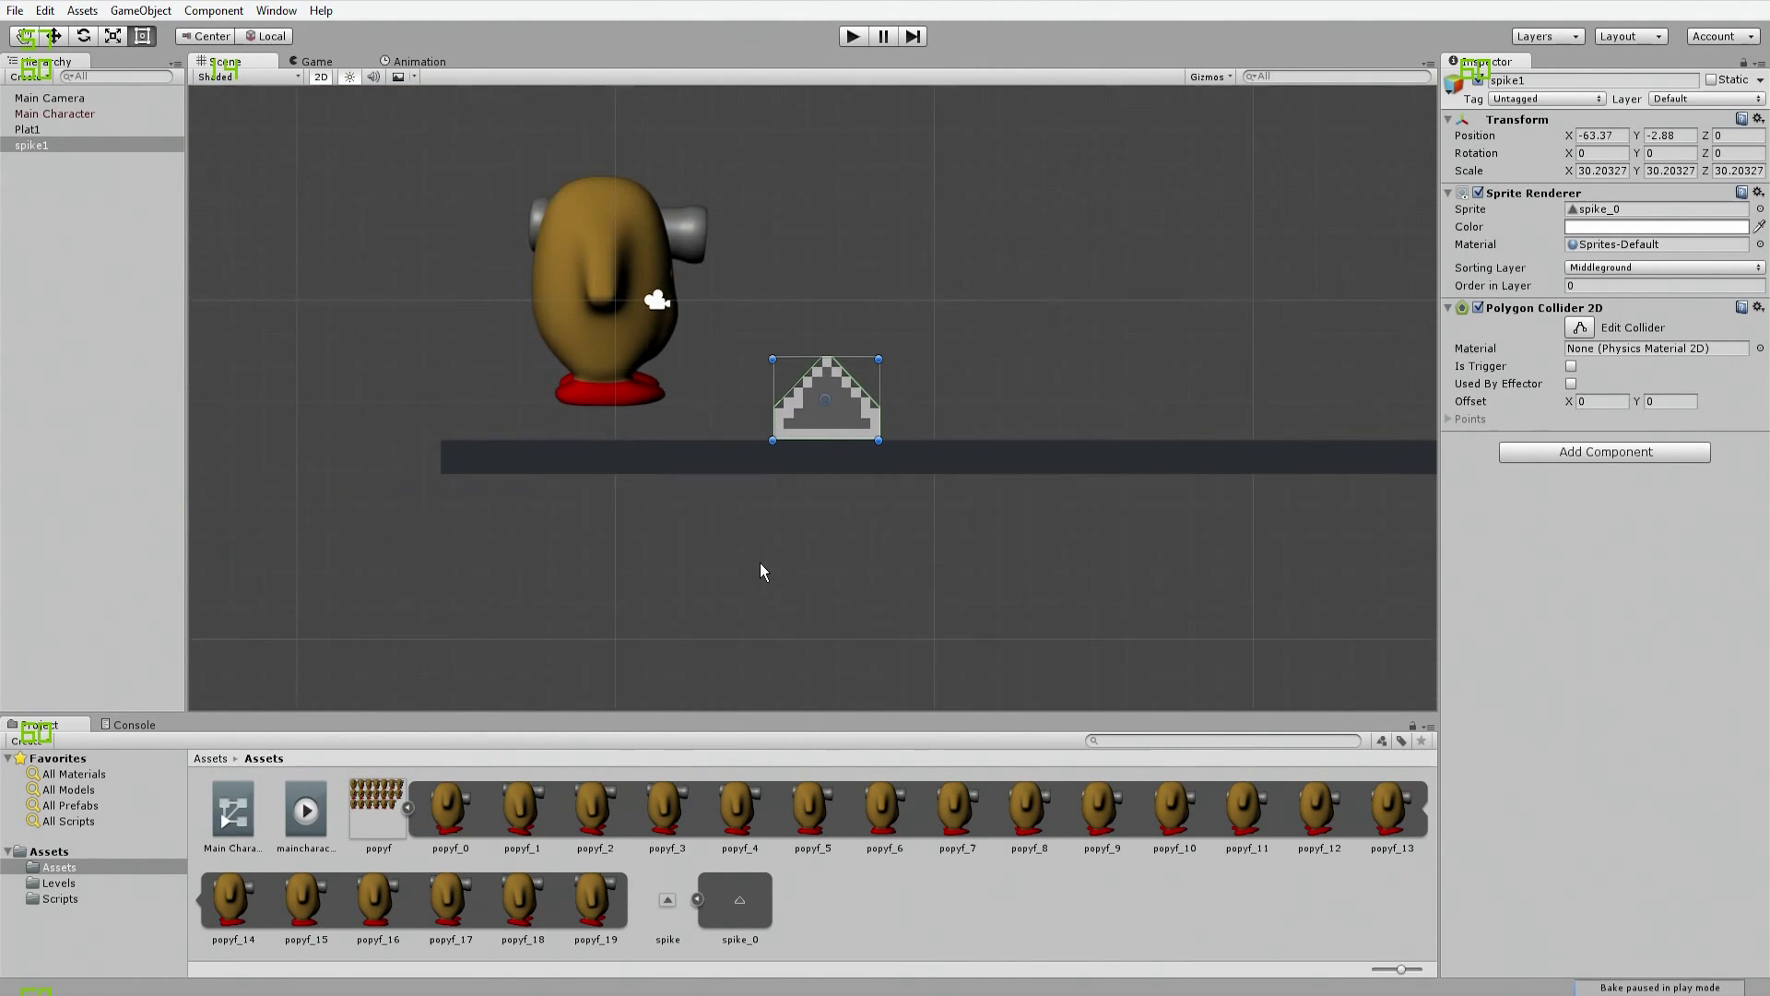
scroll(648, 437, up, 5)
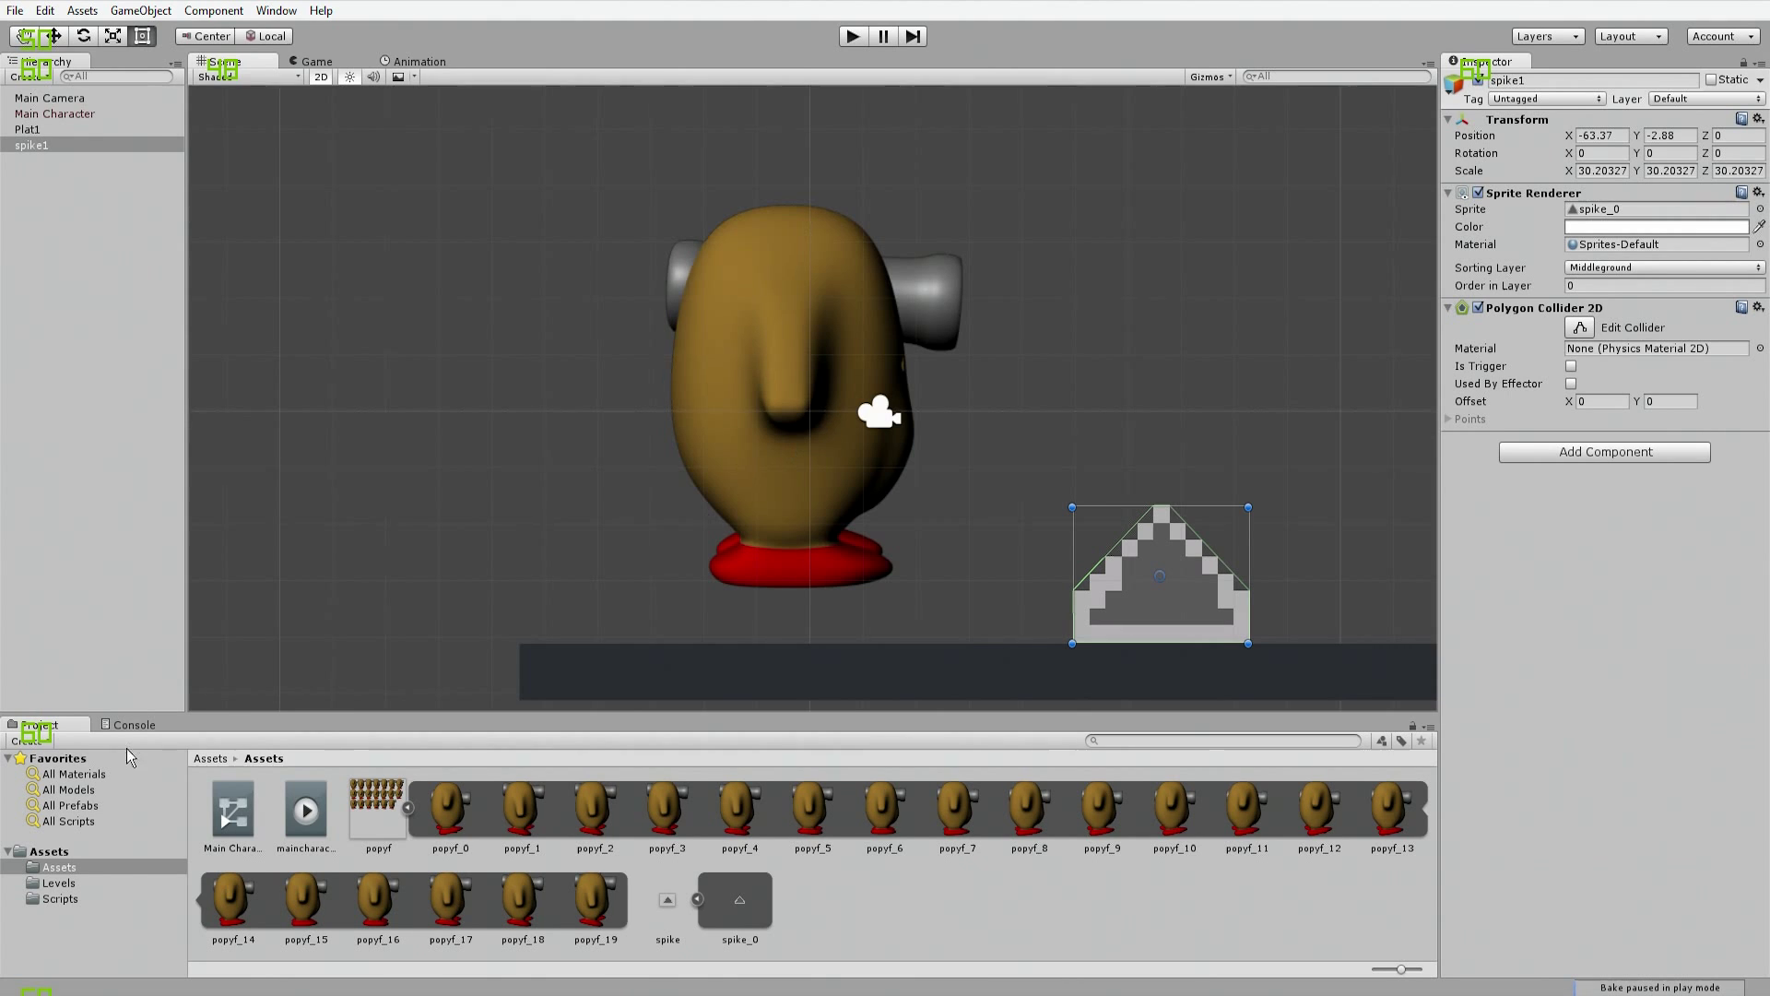
Step: Open the project's Scripts folder and switch to the Character.js script in MonoDevelop
click(203, 756)
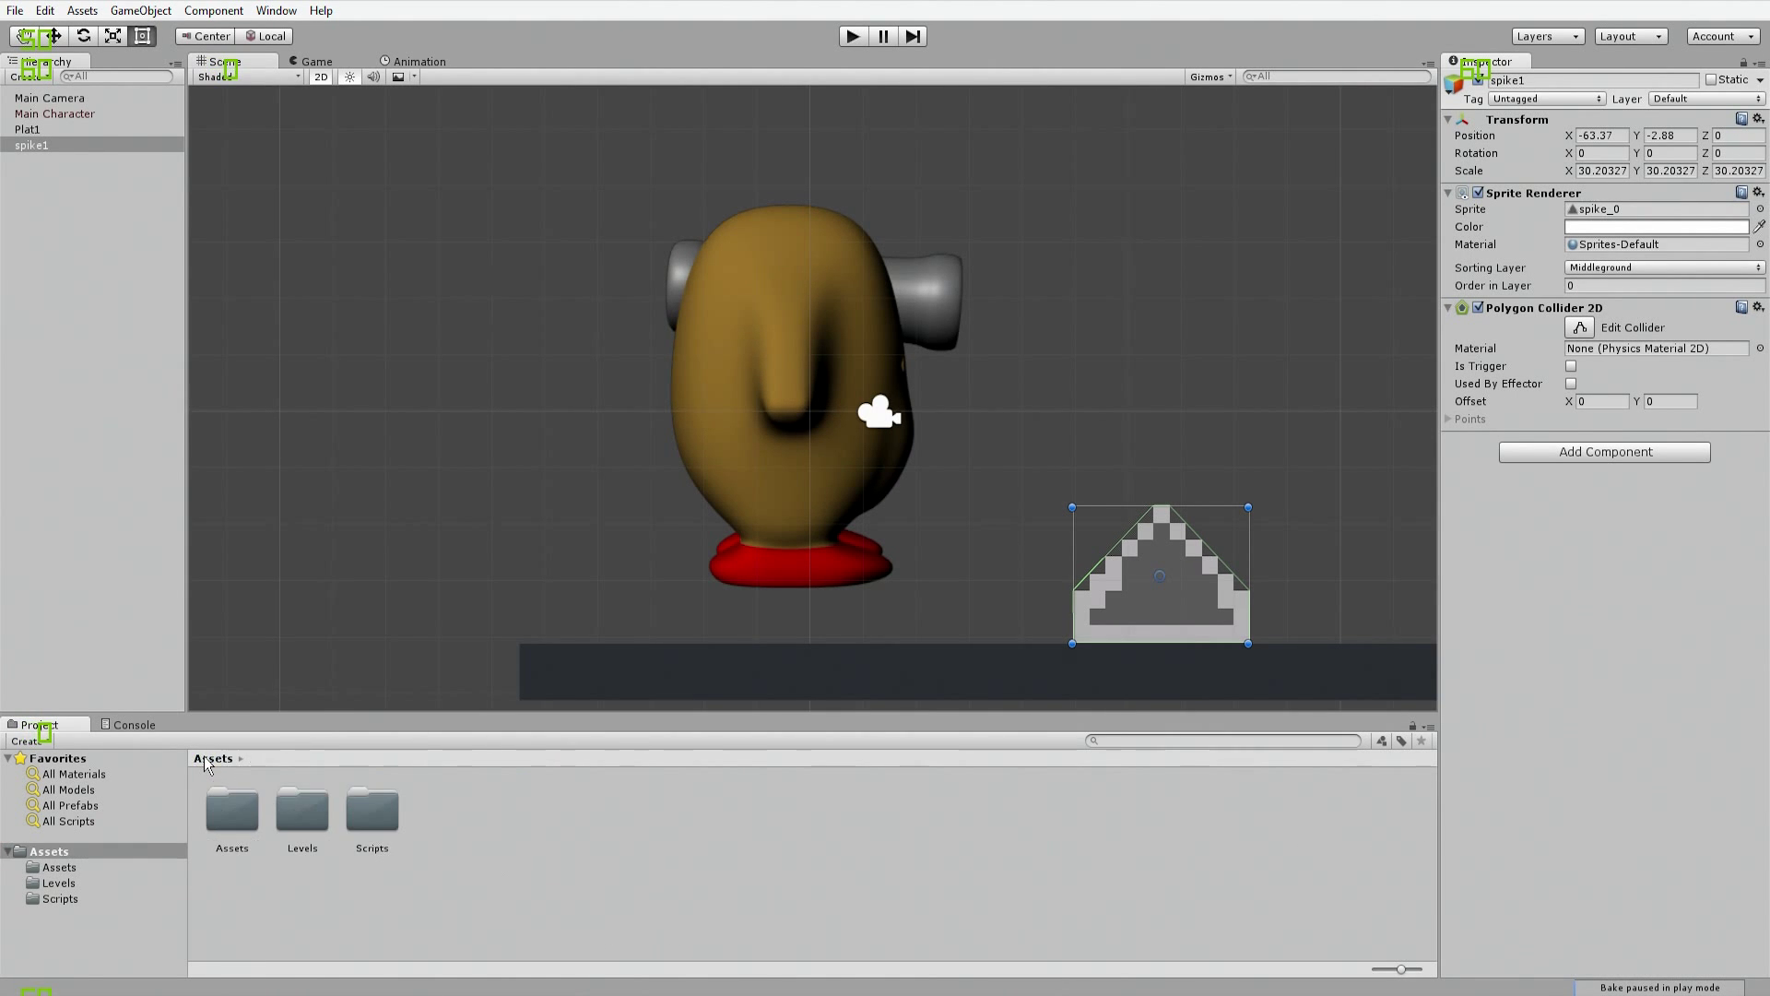
double_click(375, 838)
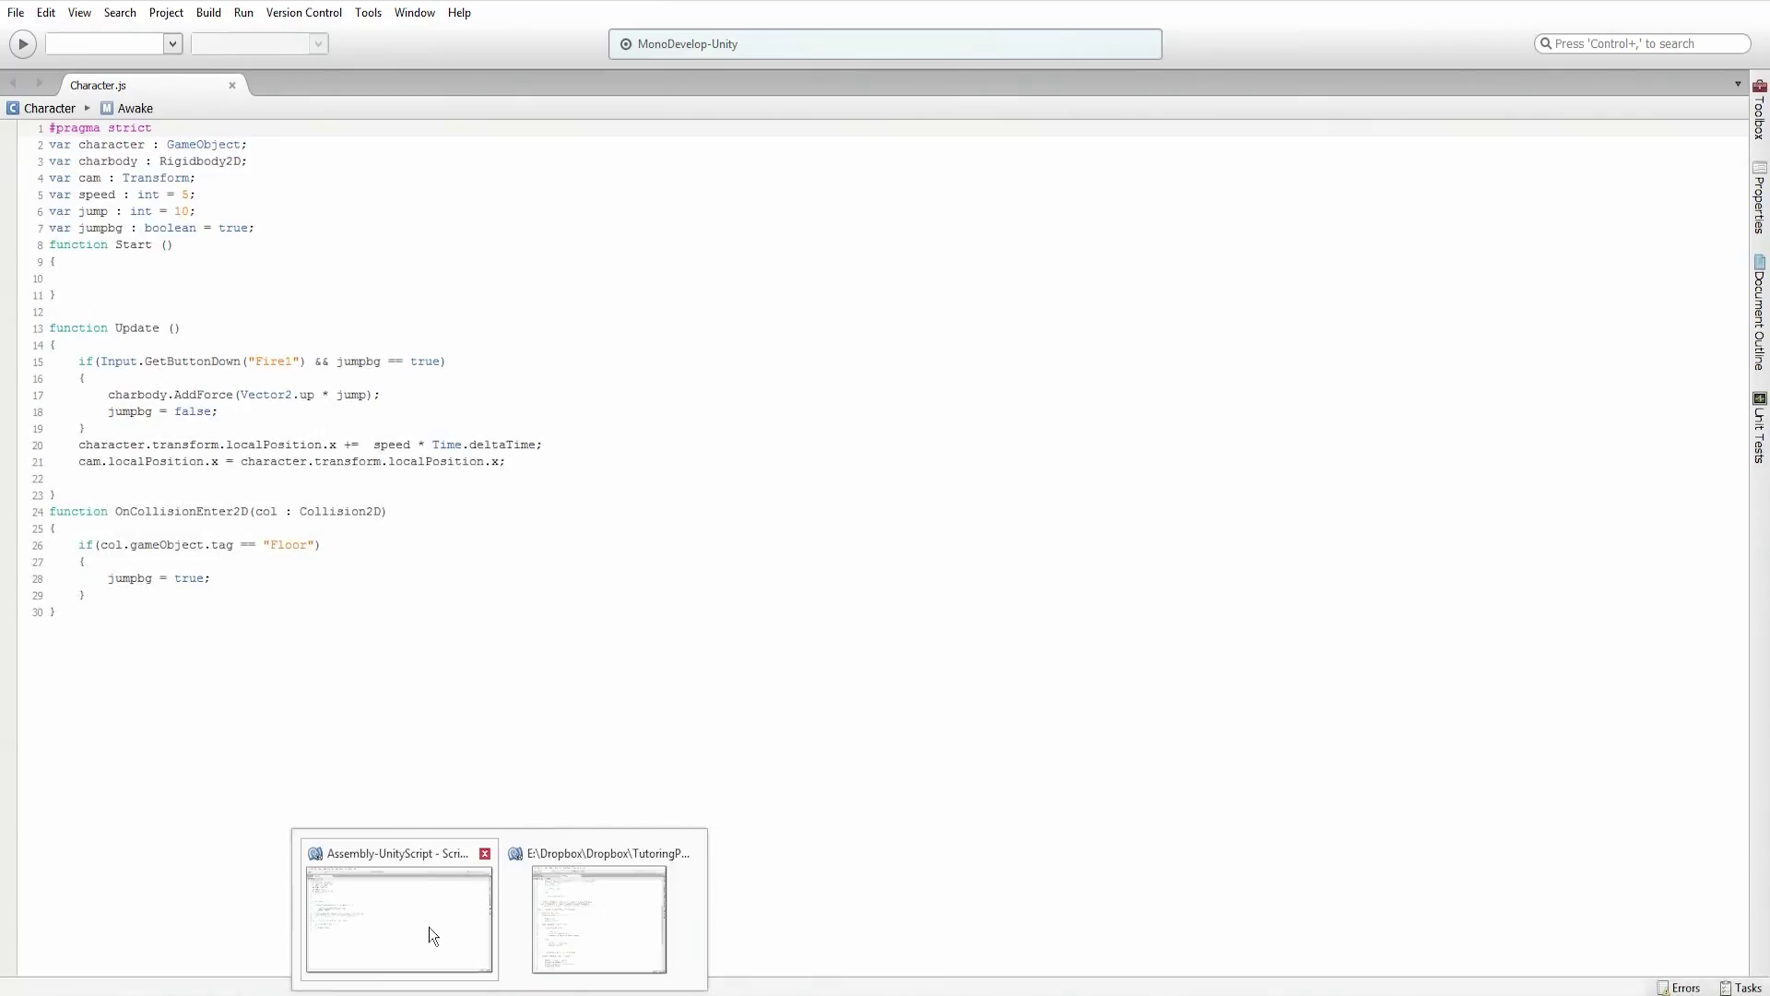
click(429, 927)
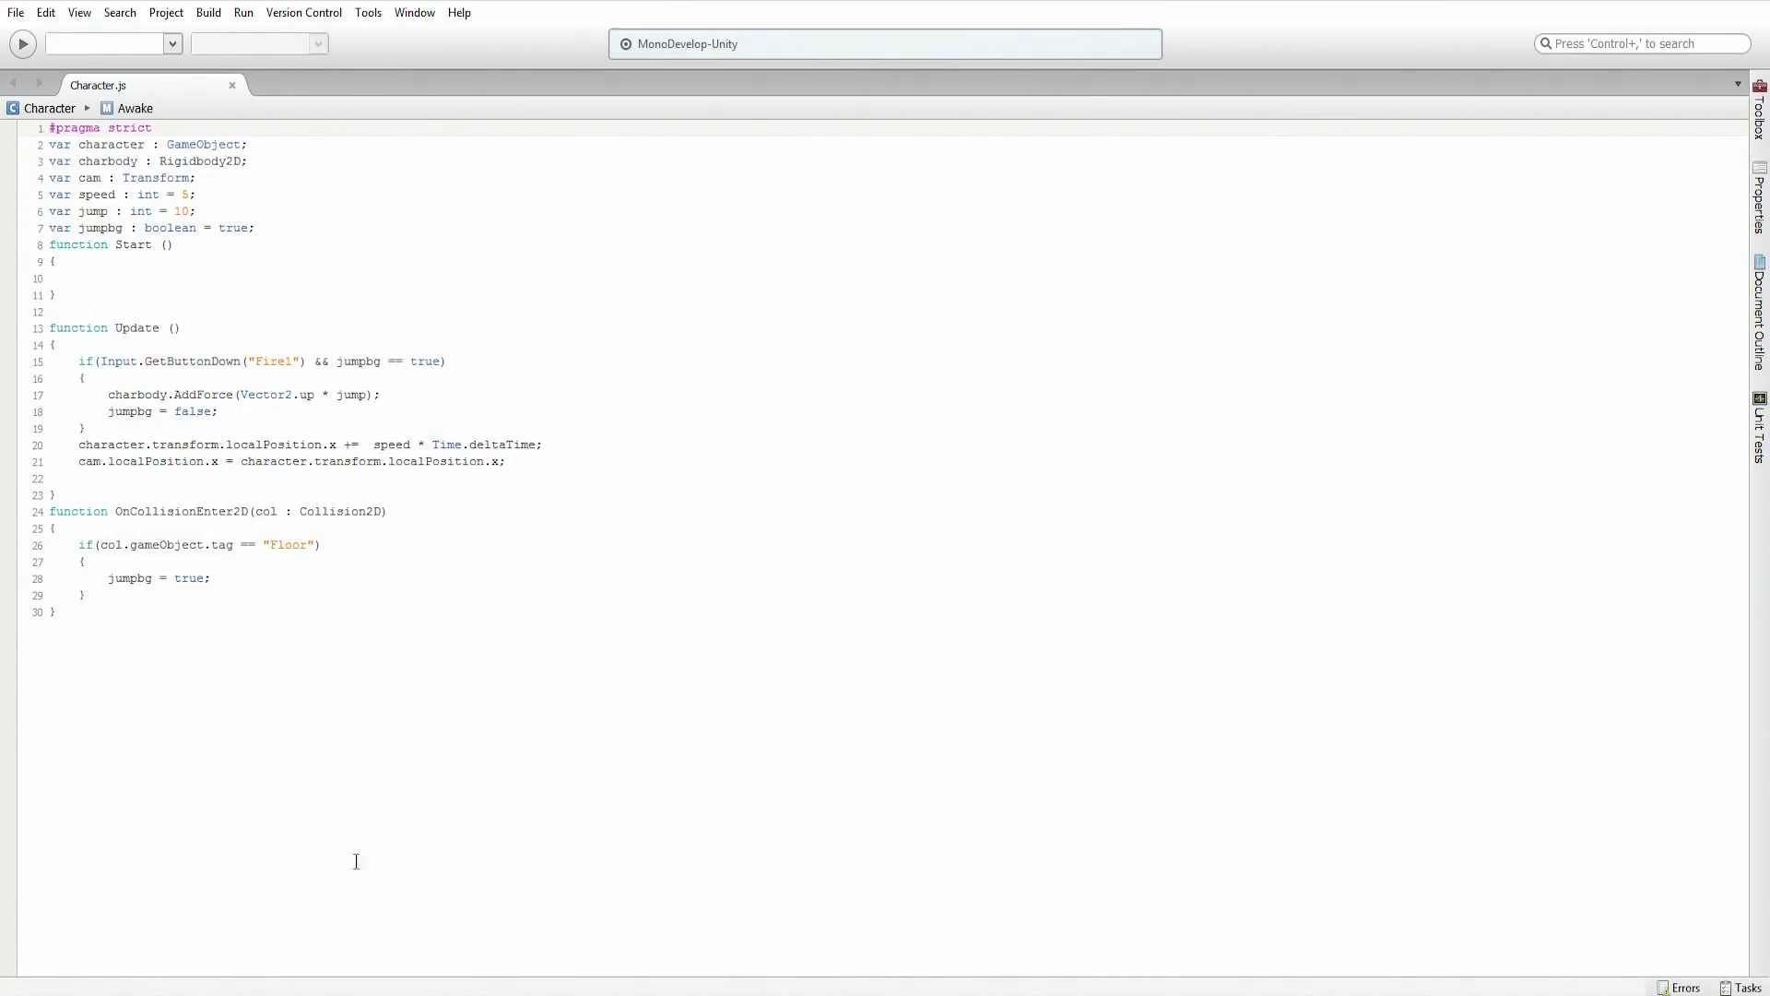
Step: Duplicate the "Floor" tag if-block directly below itself inside the OnCollisionEnter2D function
click(239, 597)
key(Return)
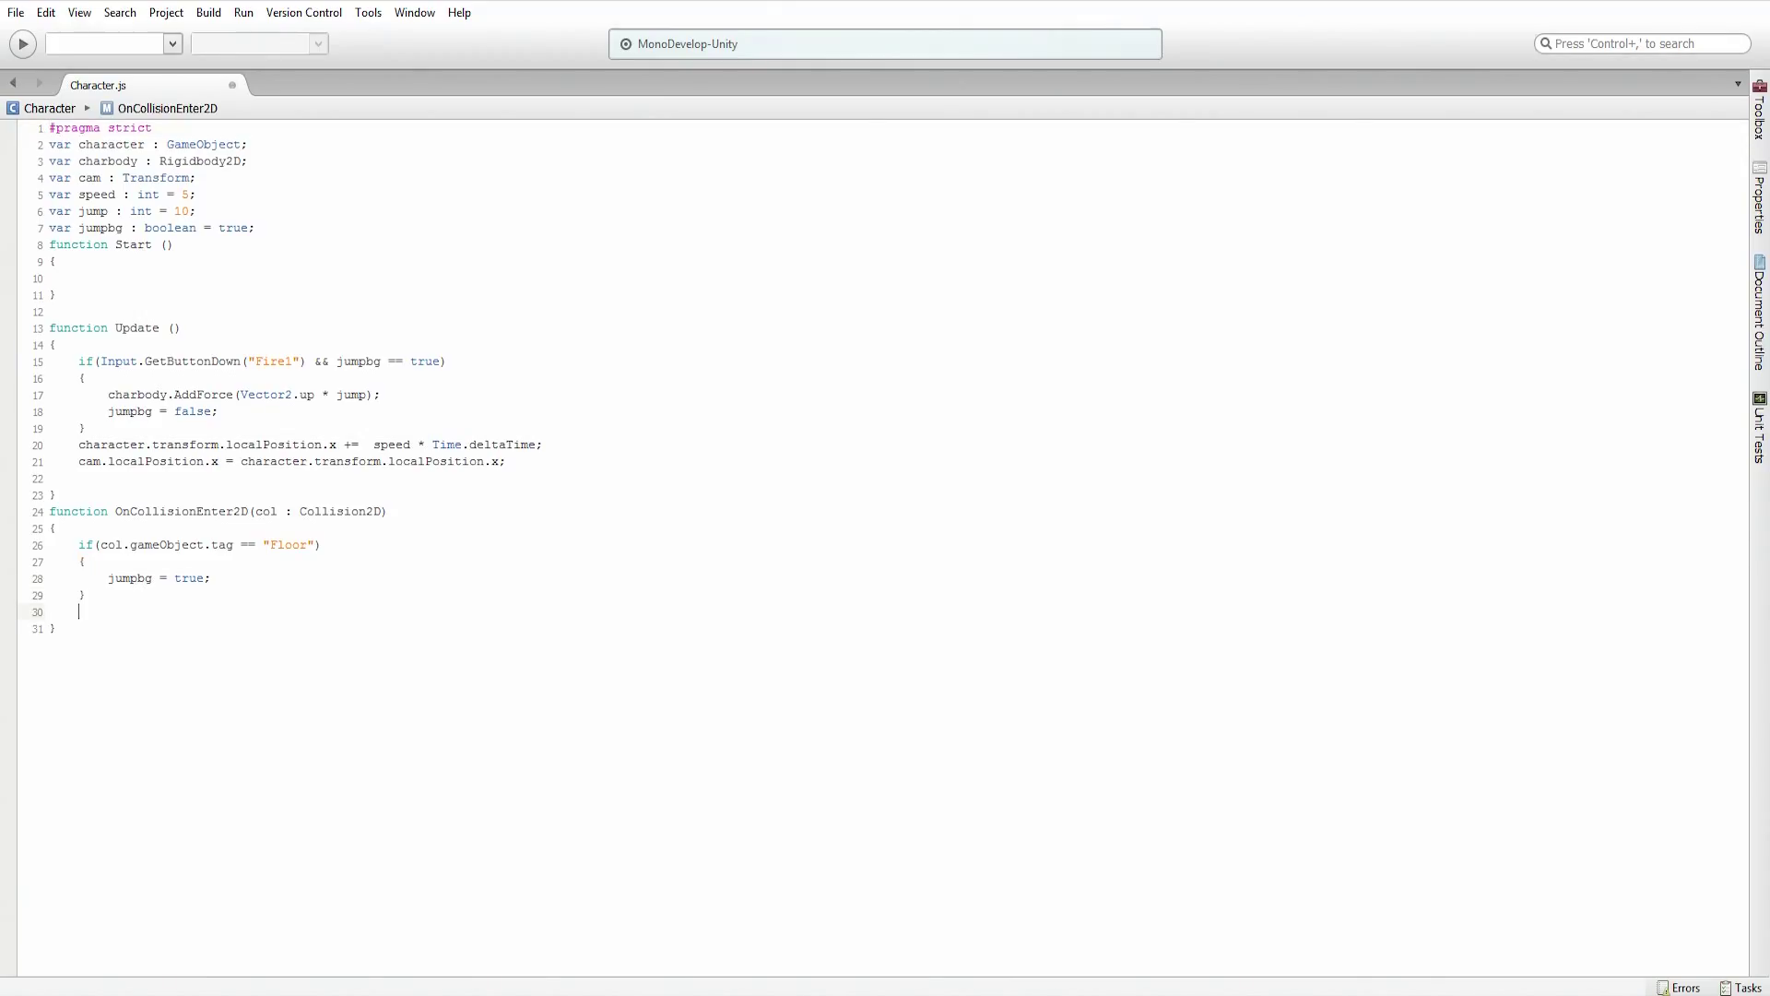
text(if()
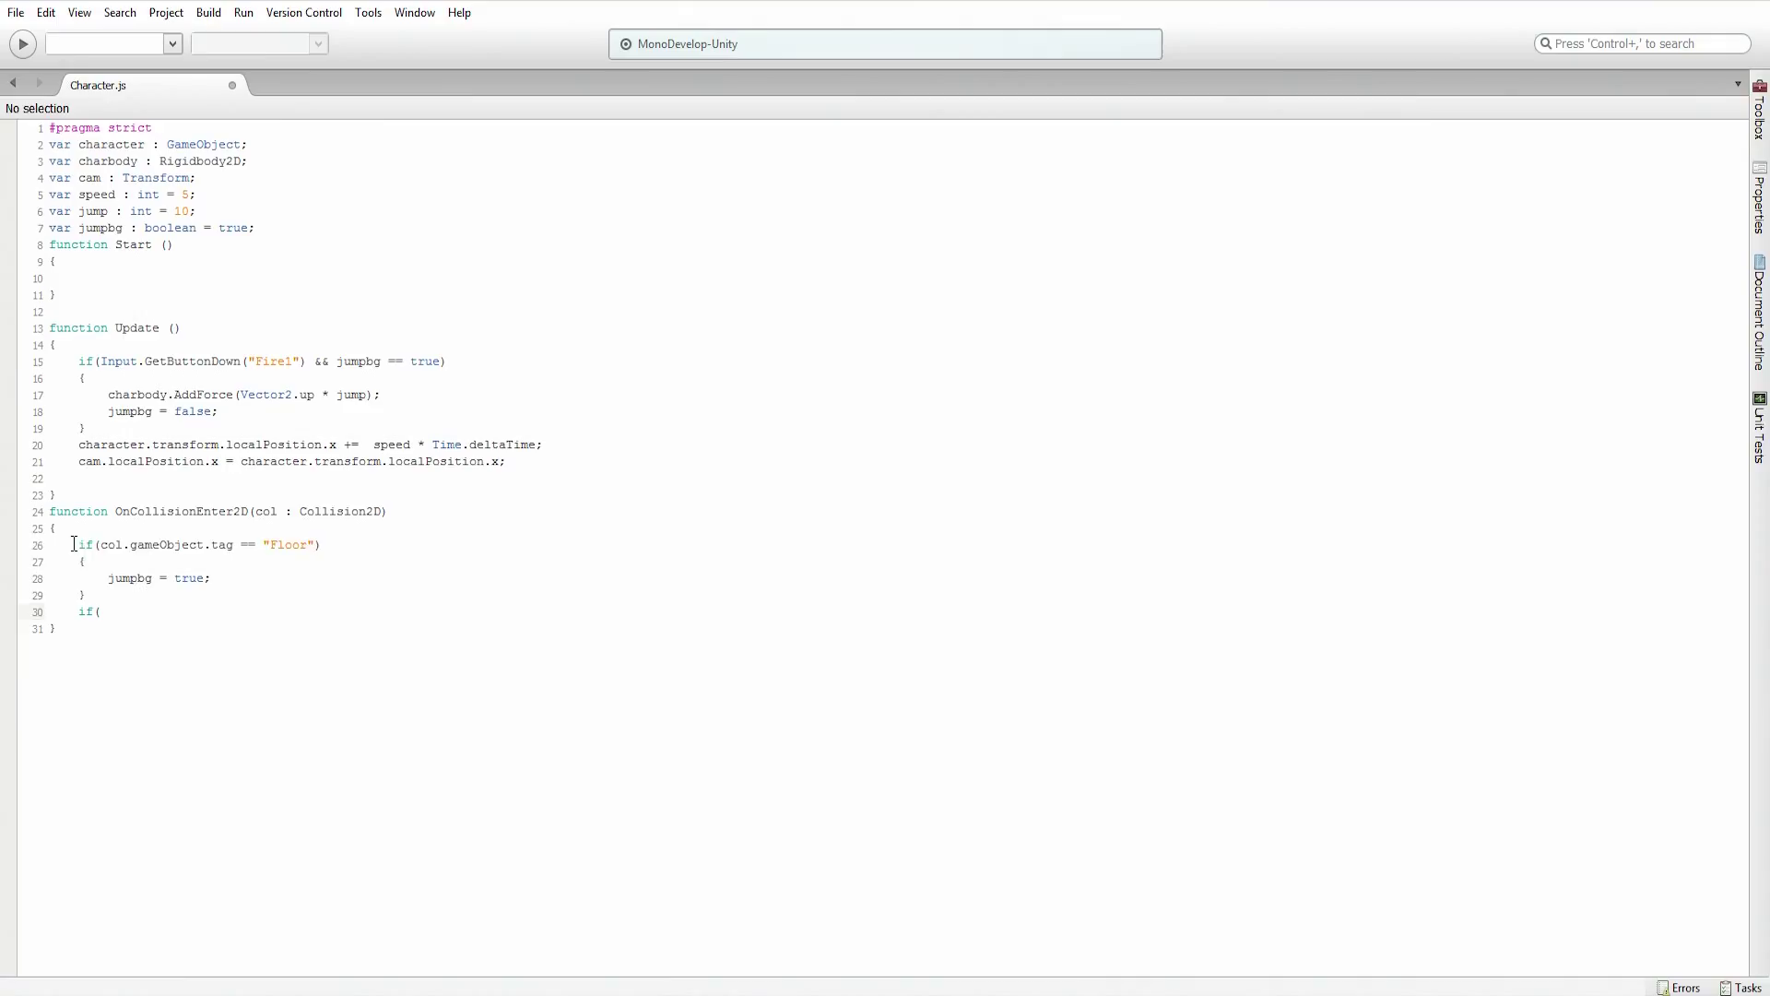
drag(74, 544, 110, 599)
key(ctrl+c)
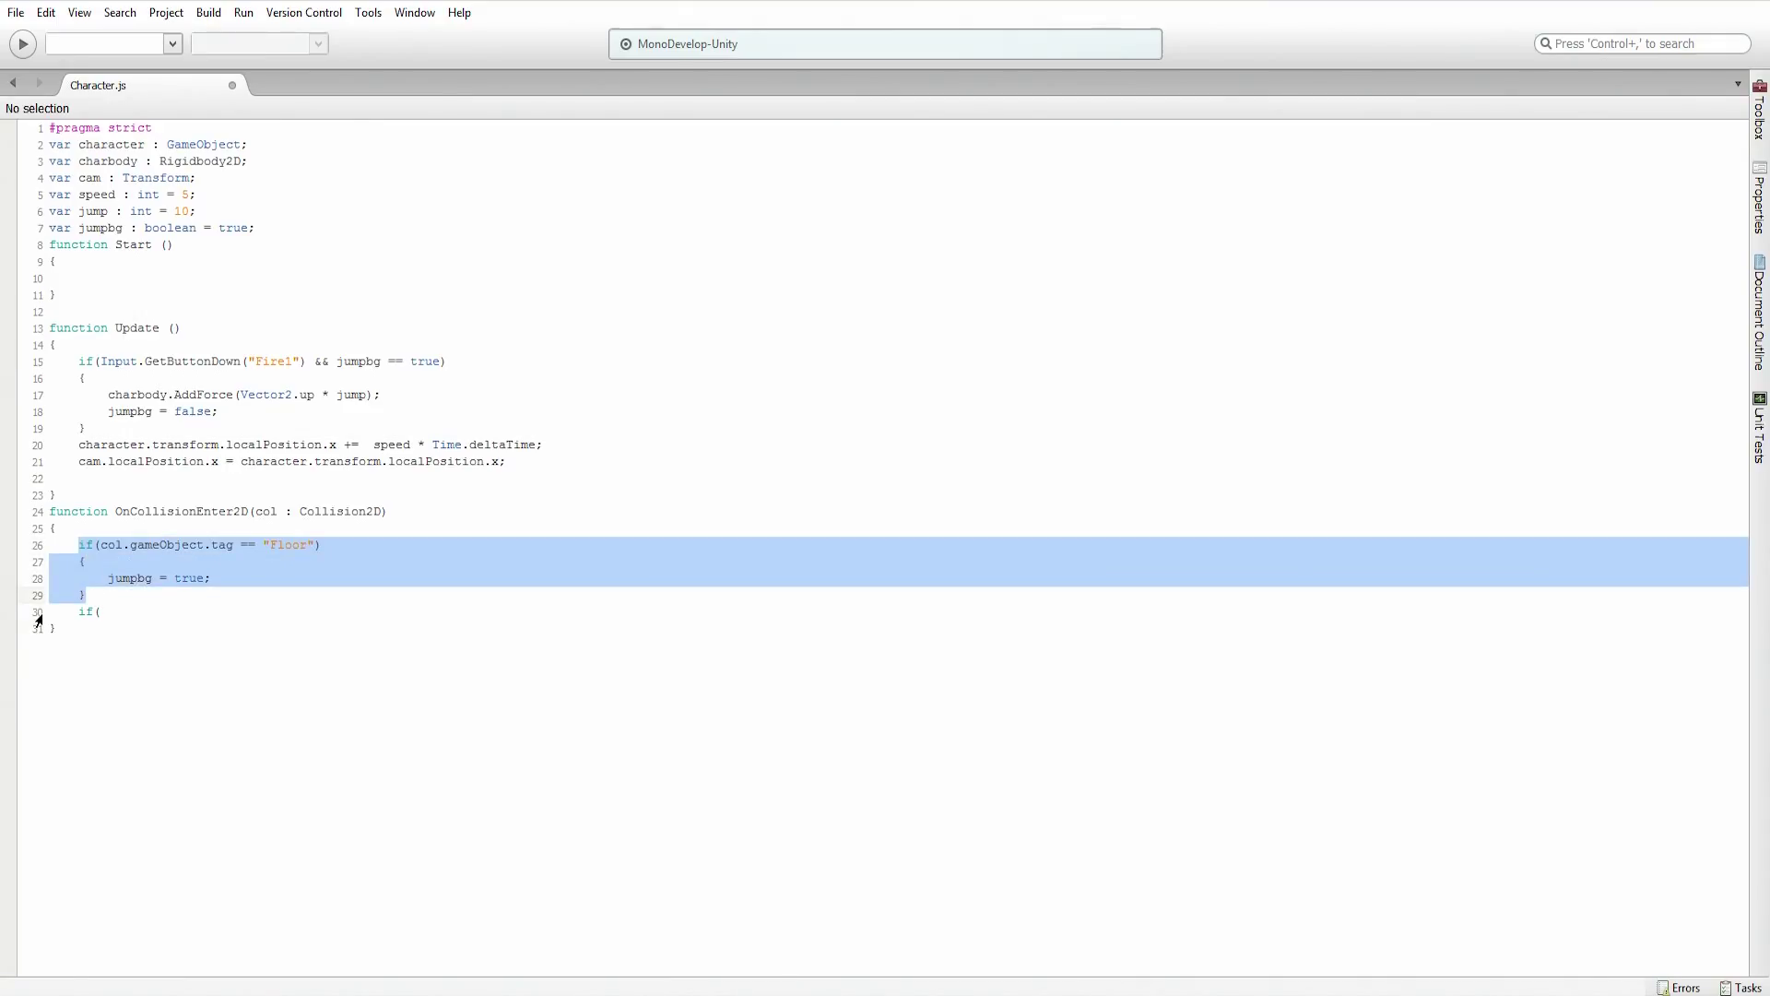
mouse_move(79, 613)
mouse_down()
mouse_move(118, 622)
mouse_move(77, 612)
mouse_up()
click(98, 612)
key(ctrl+v)
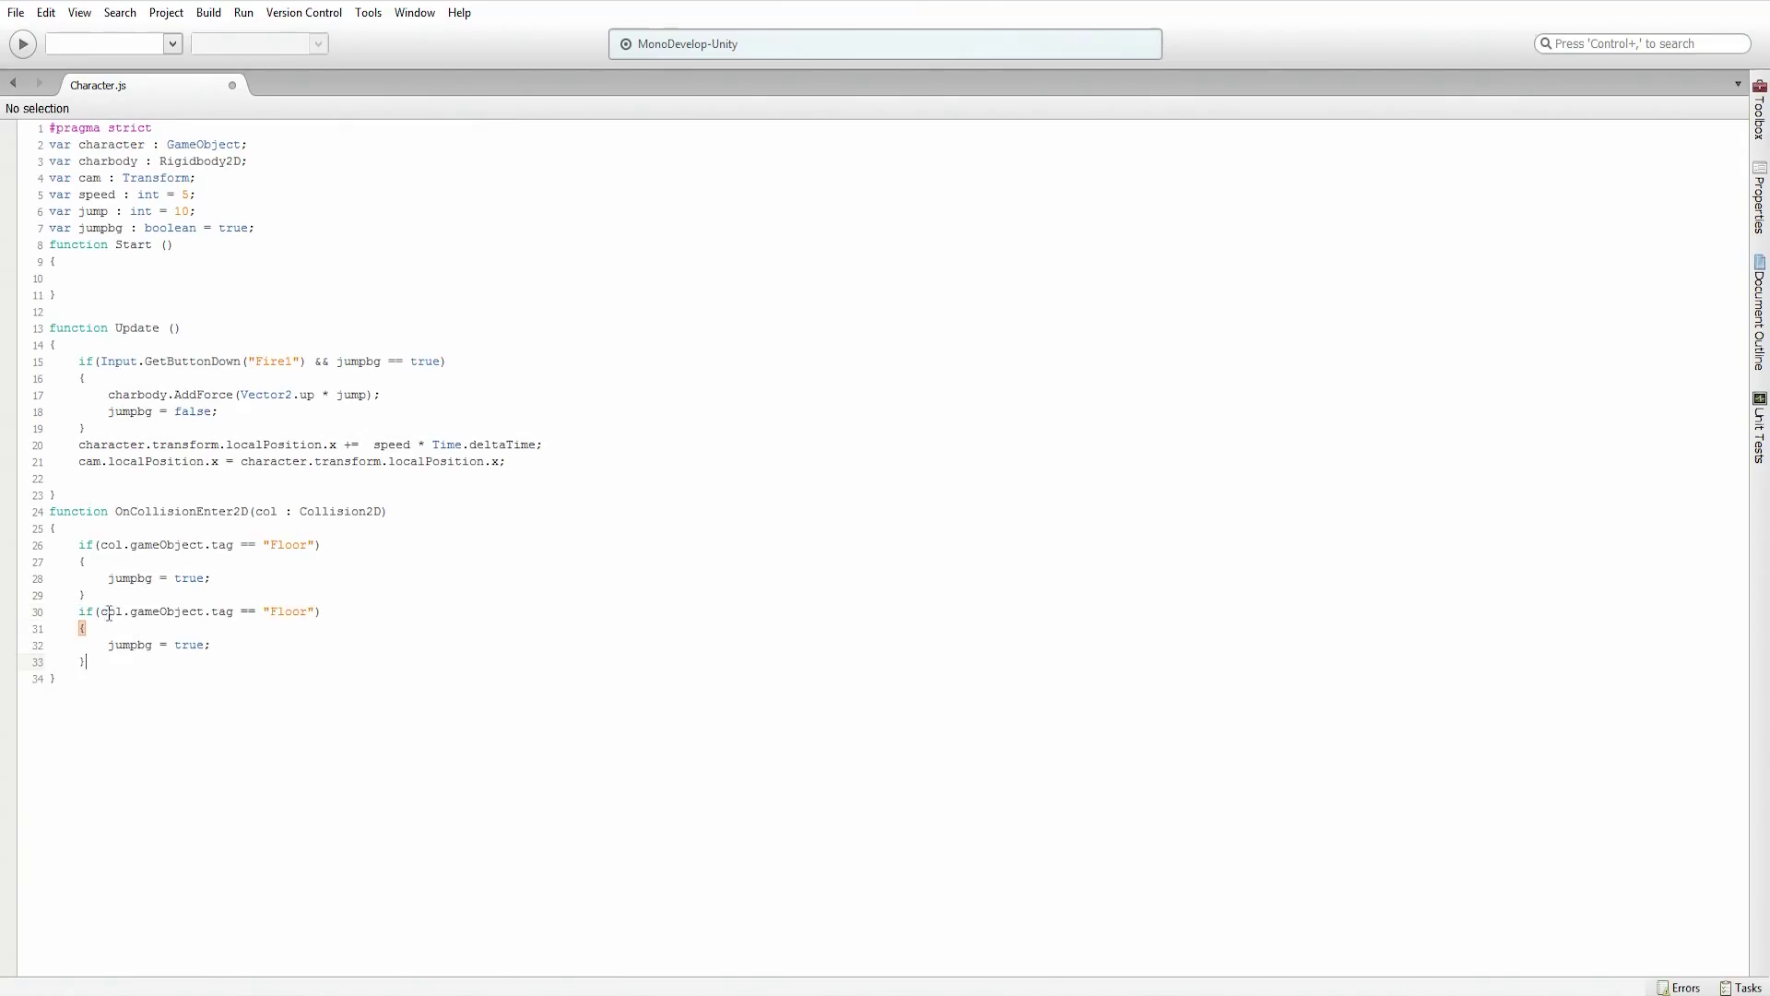
Step: Change the duplicated condition's tag to "spike" and delete the jumpbg = true; statement from its body
click(314, 610)
key(Left)
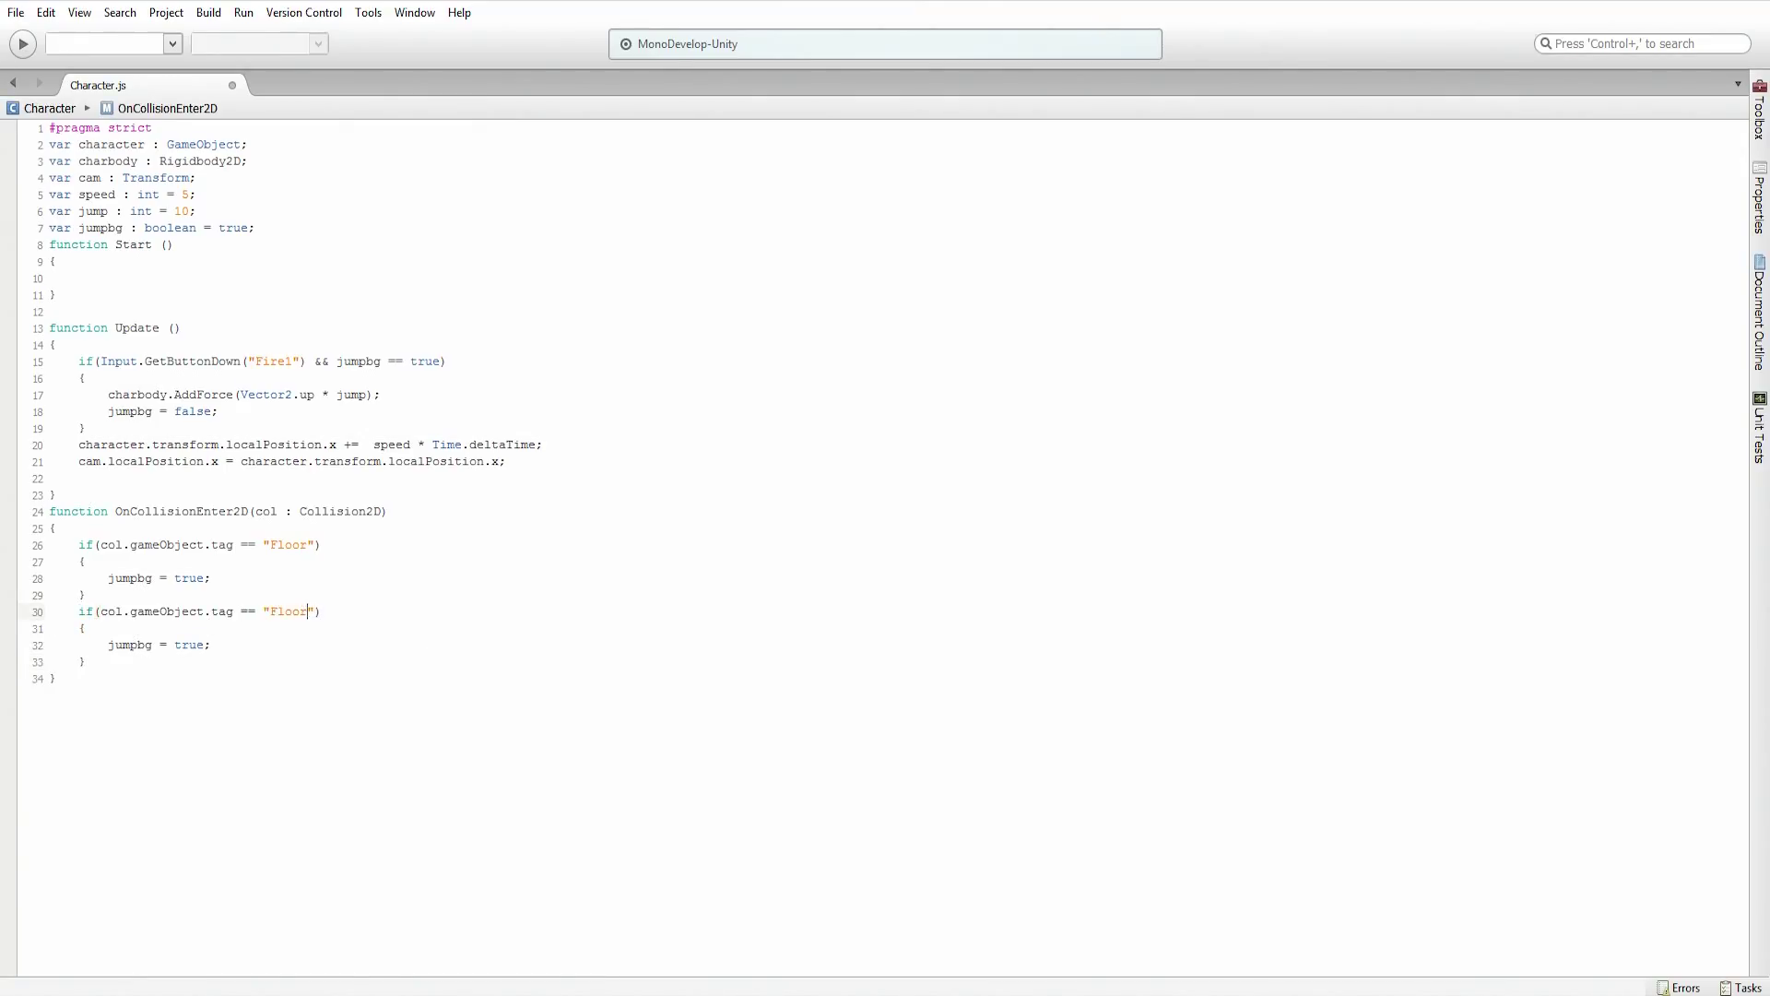
key(BackSpace)
key(BackSpace)
key(BackSpace)
key(BackSpace)
key(BackSpace)
text(spike)
drag(108, 645, 224, 644)
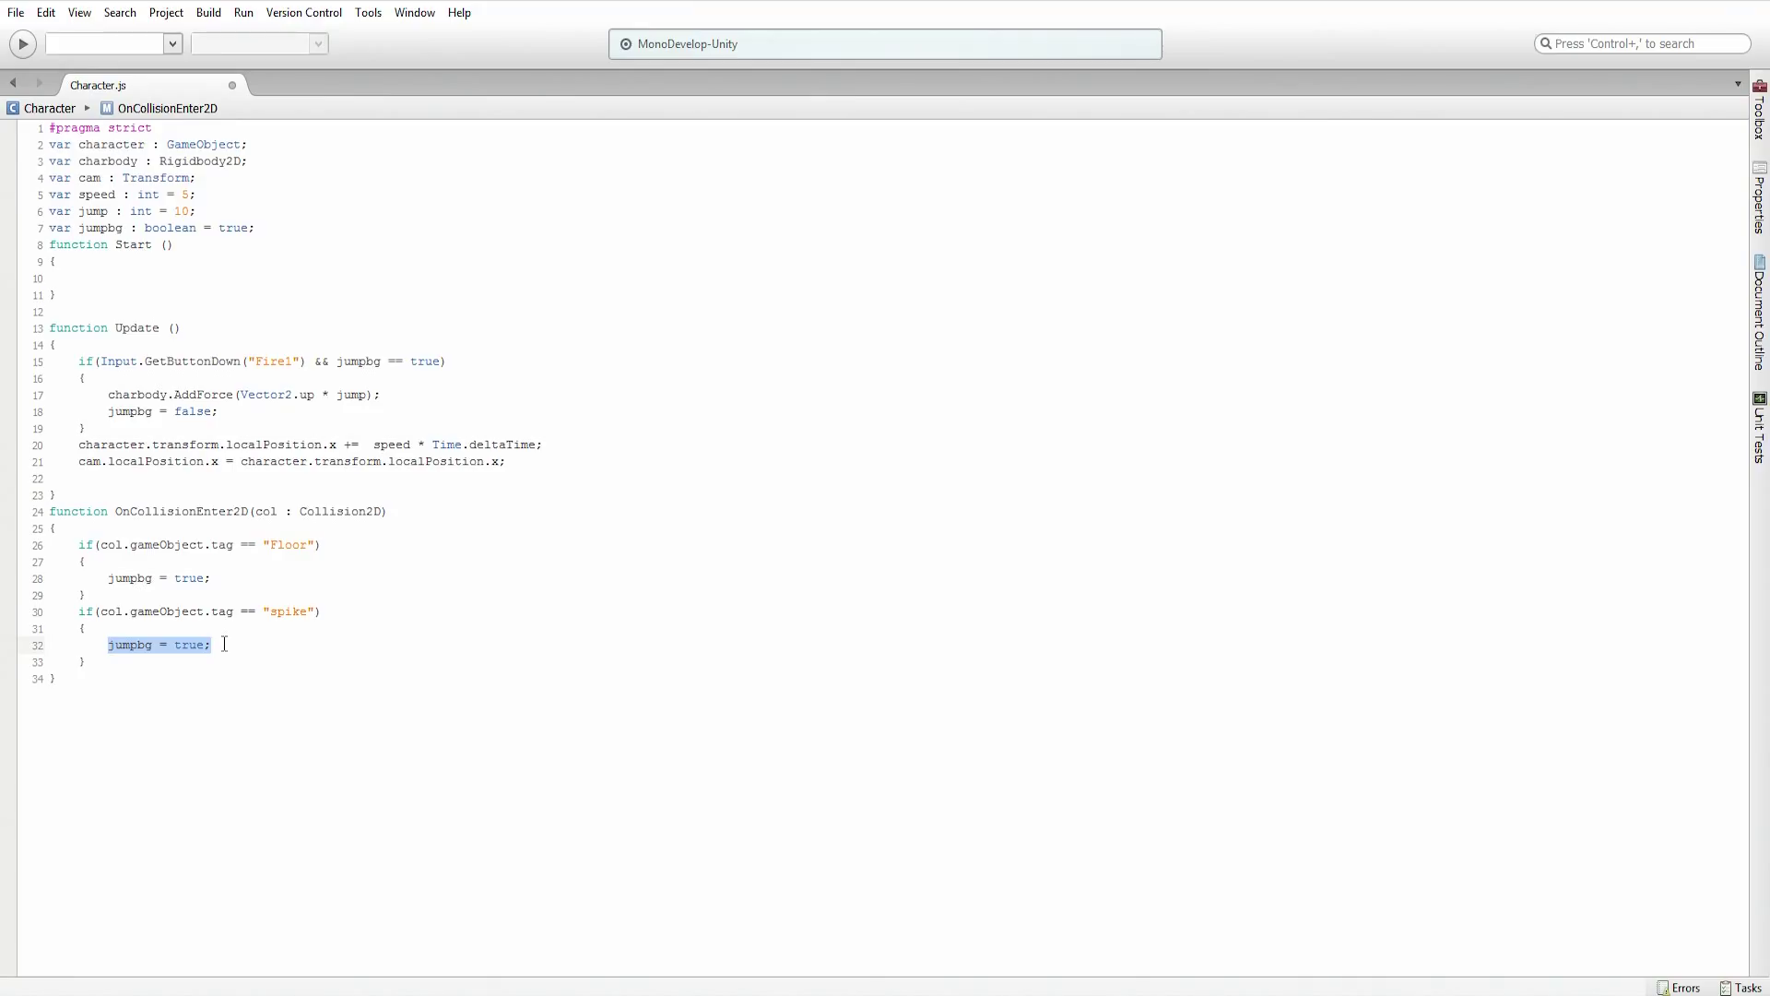
key(BackSpace)
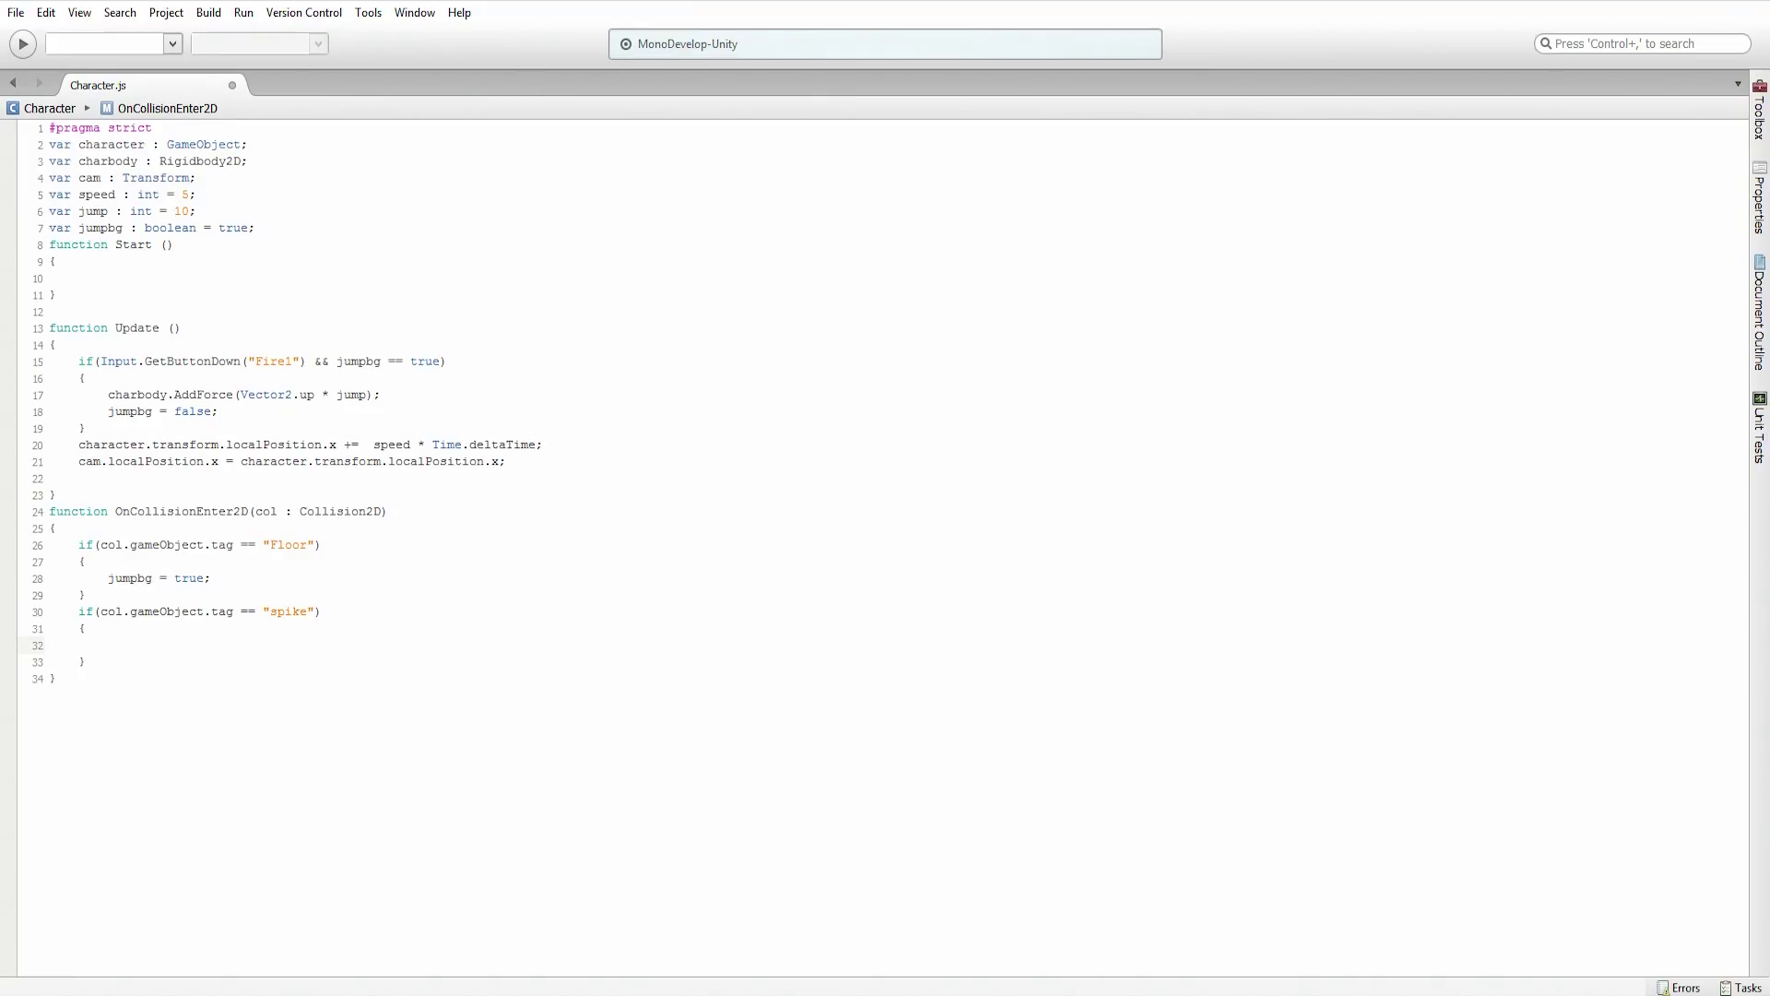
text(character.)
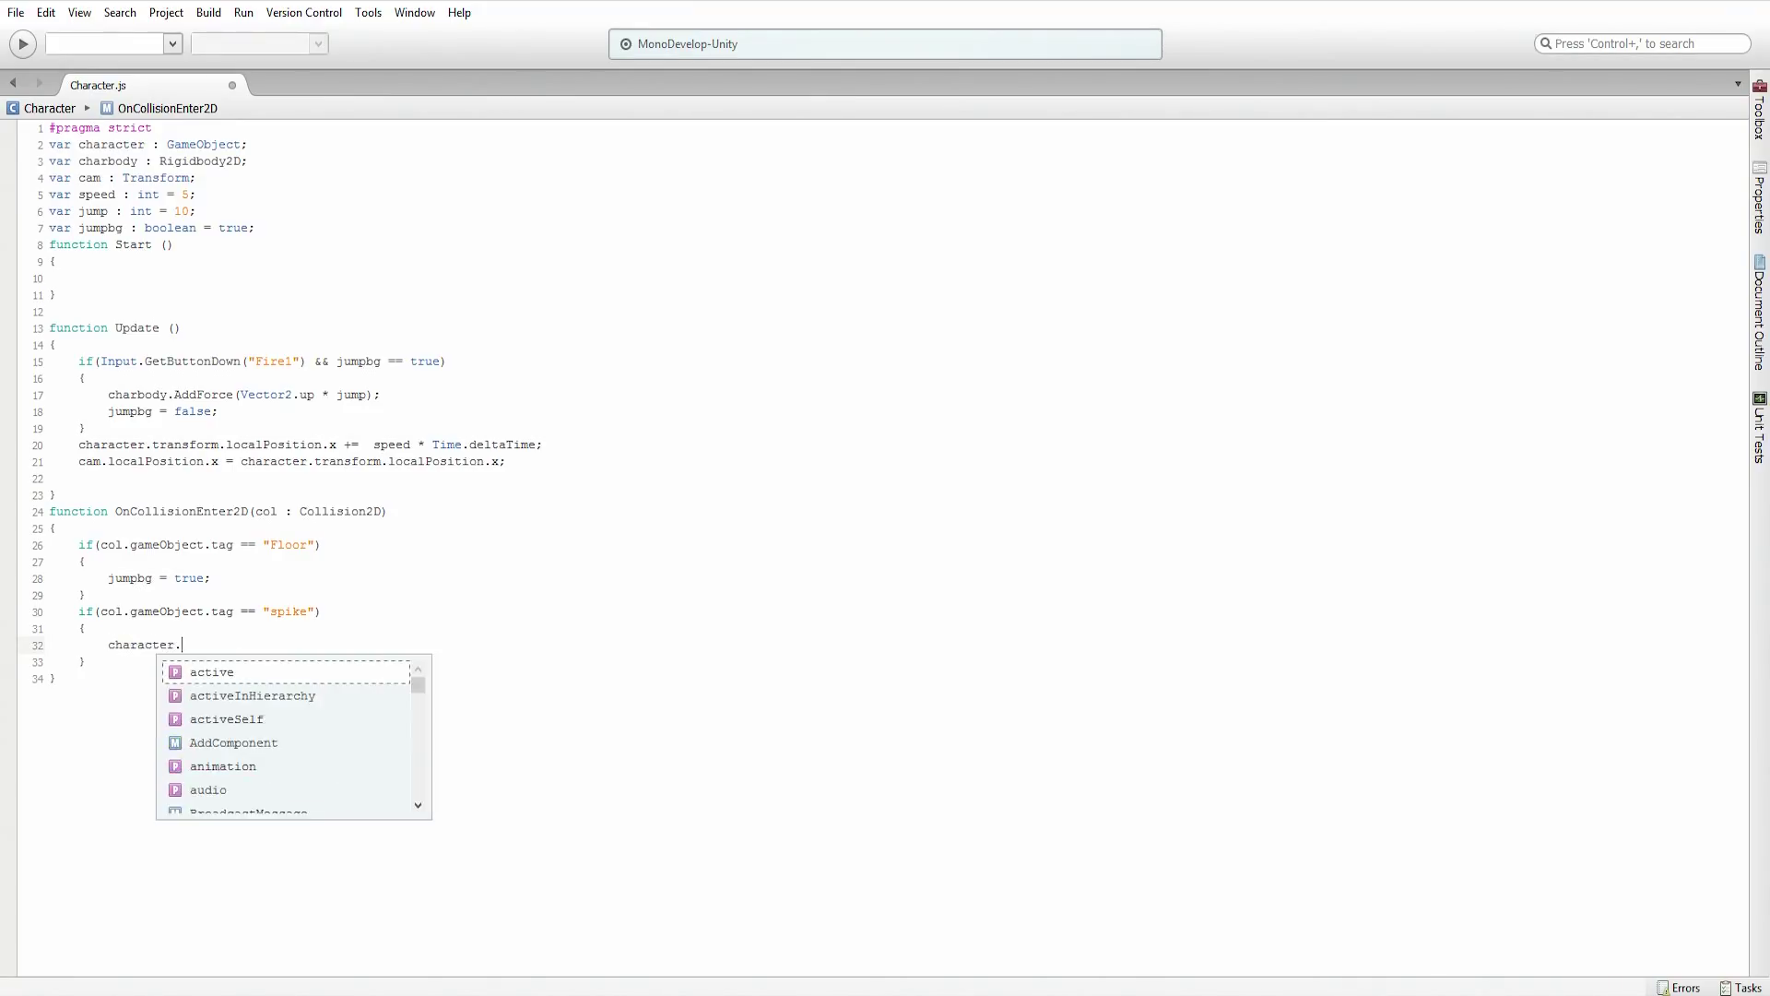
text(Dest)
key(BackSpace)
key(BackSpace)
key(BackSpace)
key(BackSpace)
key(BackSpace)
key(BackSpace)
key(BackSpace)
key(BackSpace)
key(BackSpace)
key(BackSpace)
key(BackSpace)
key(BackSpace)
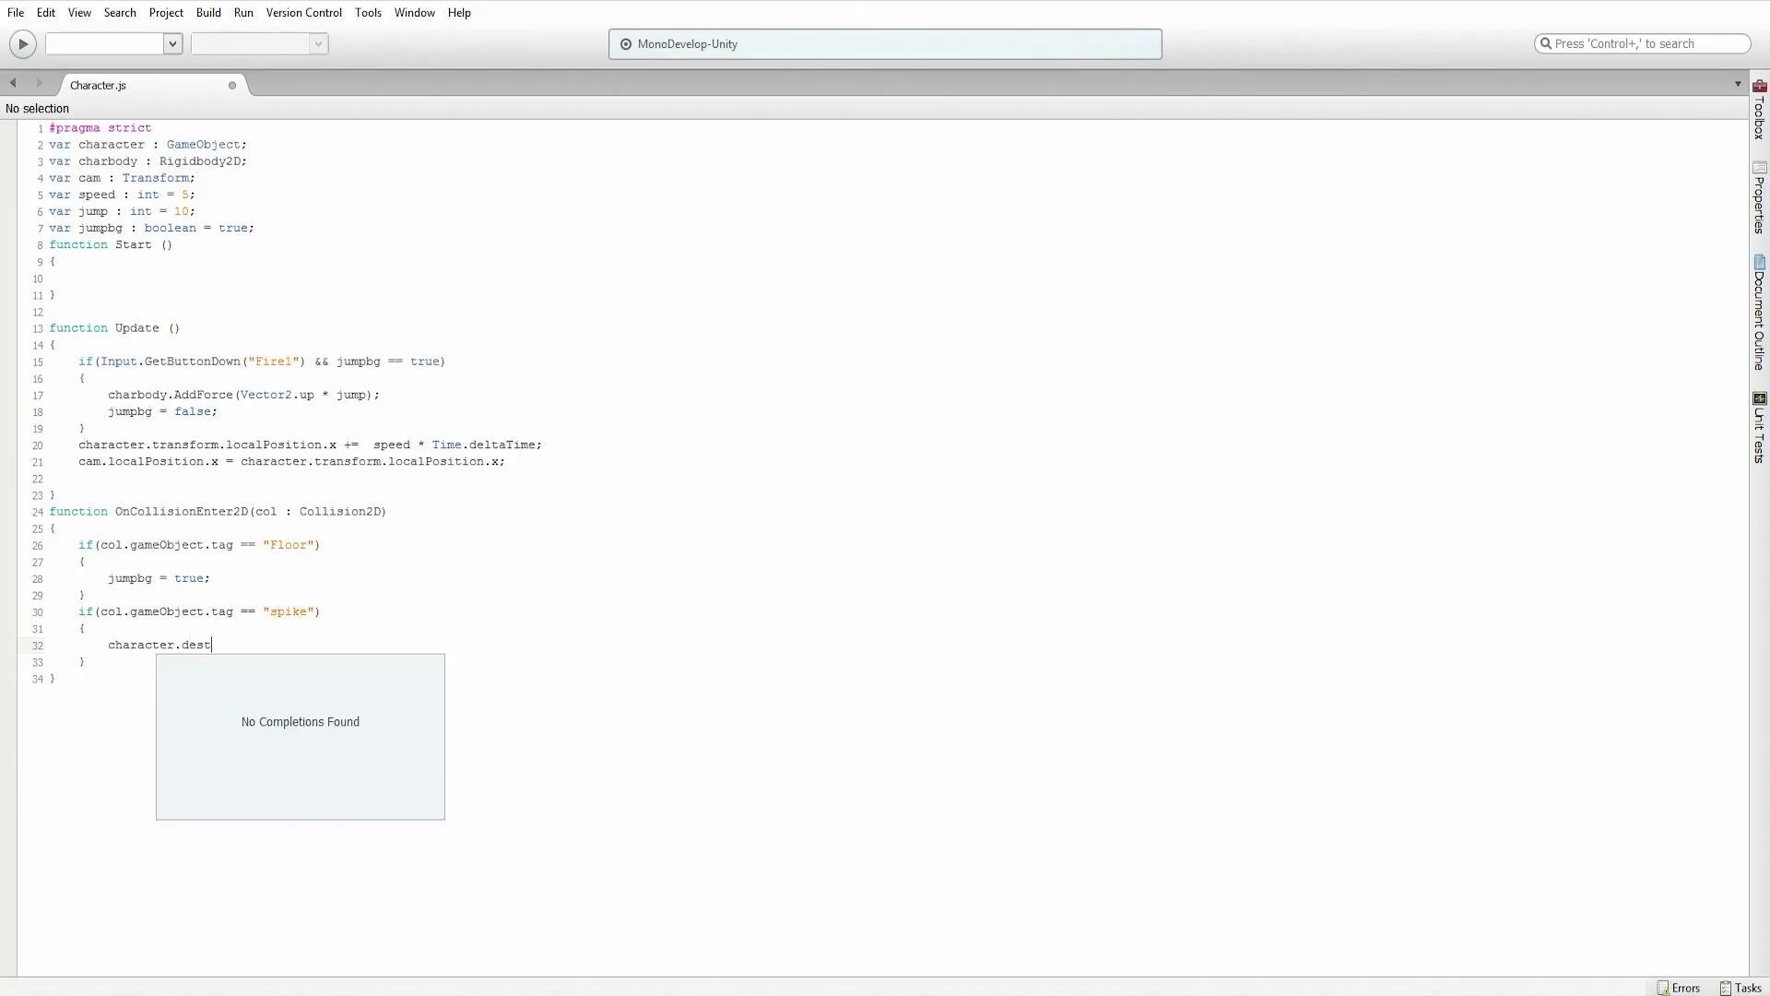
key(BackSpace)
key(BackSpace)
text(de)
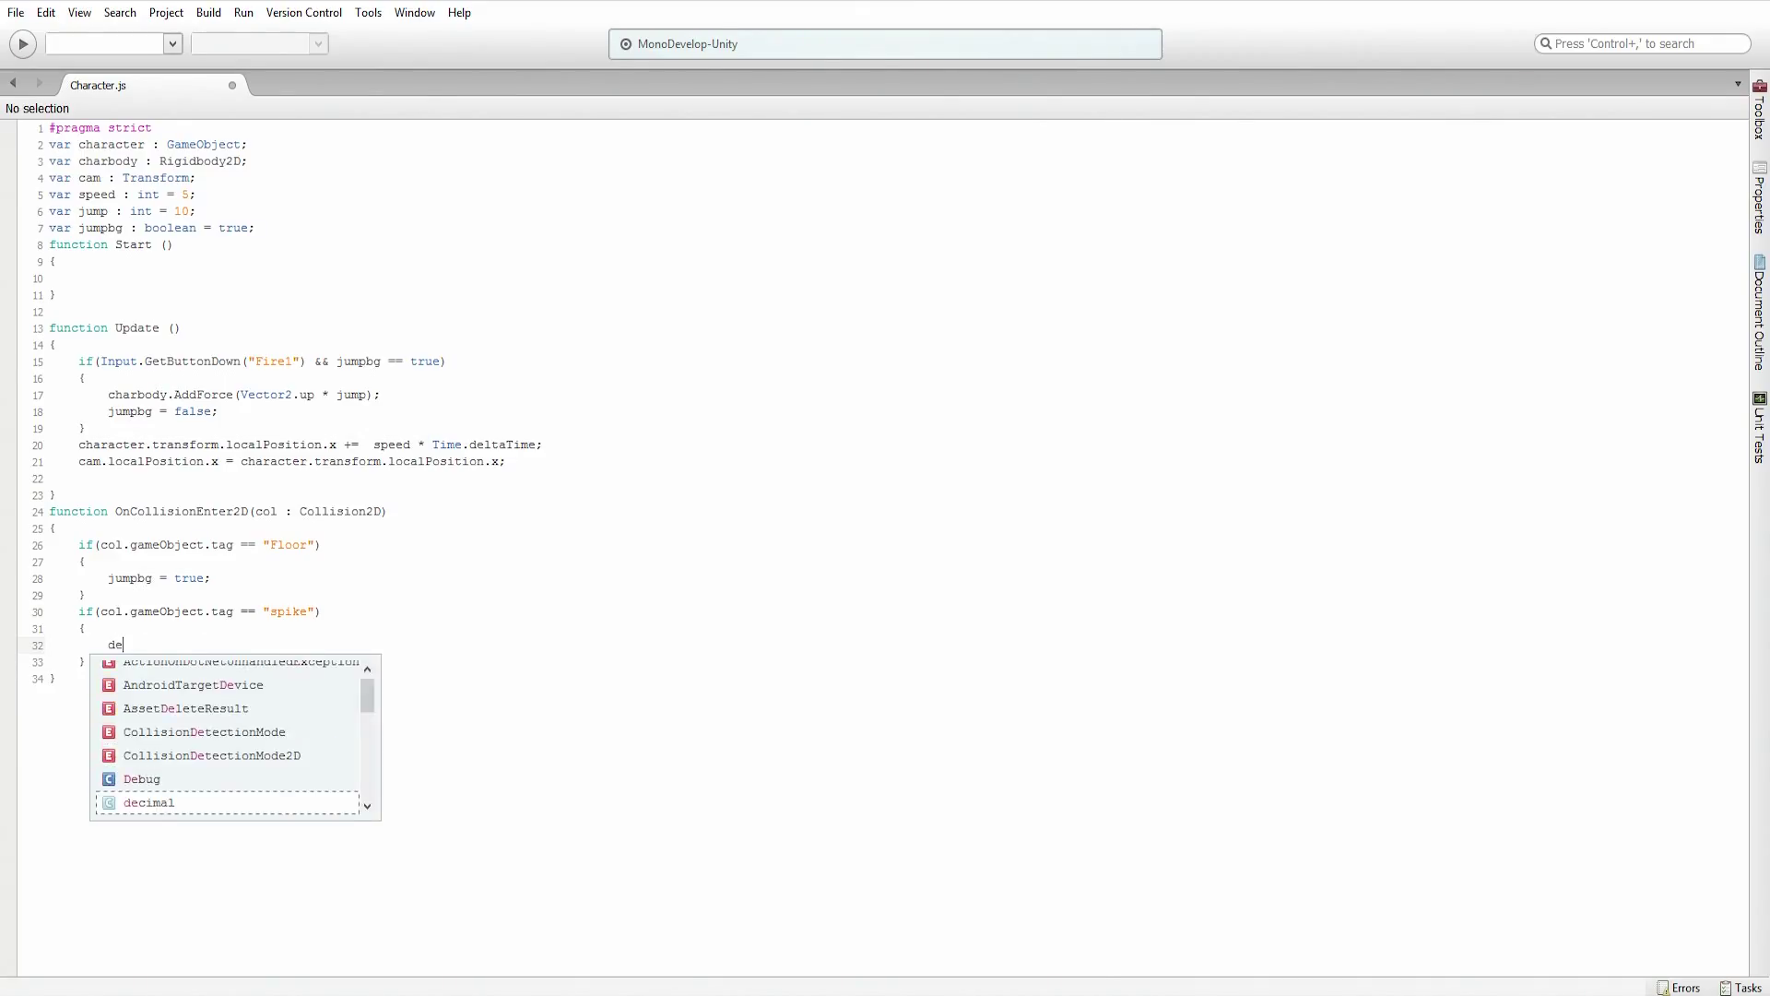
text(s)
key(BackSpace)
key(BackSpace)
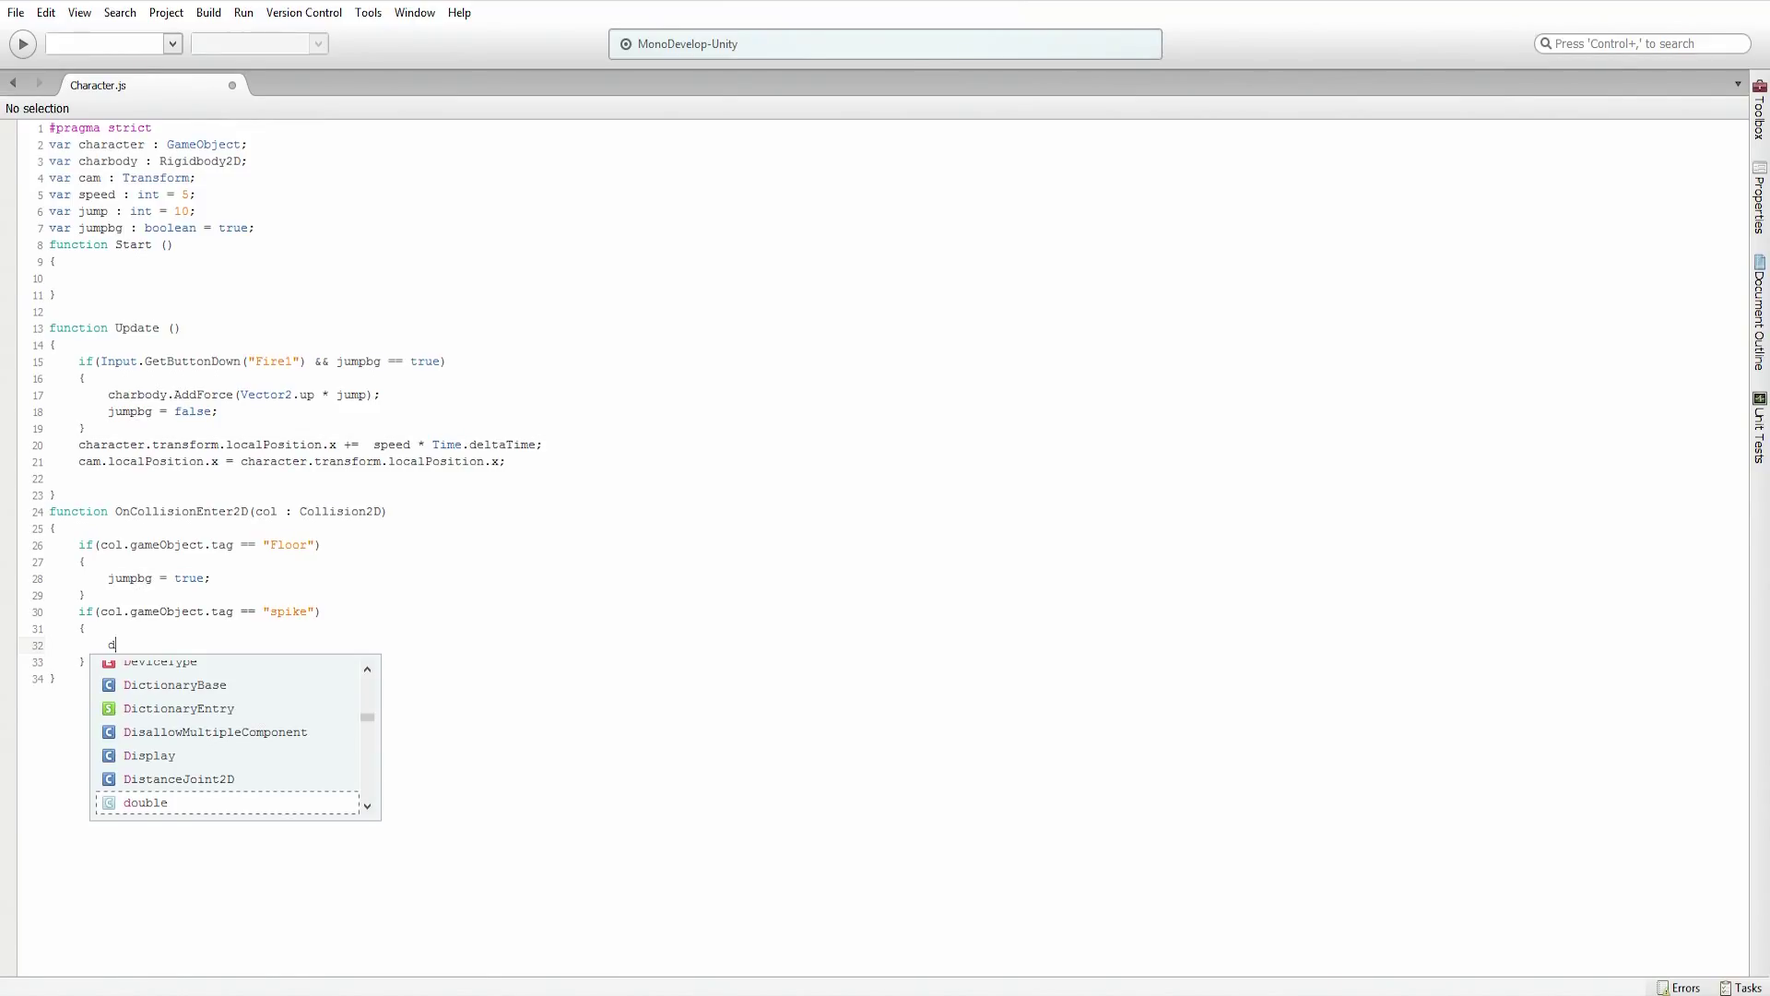
key(BackSpace)
Step: Add character.SetActive(false); to the body of the spike condition and build all projects
text(c)
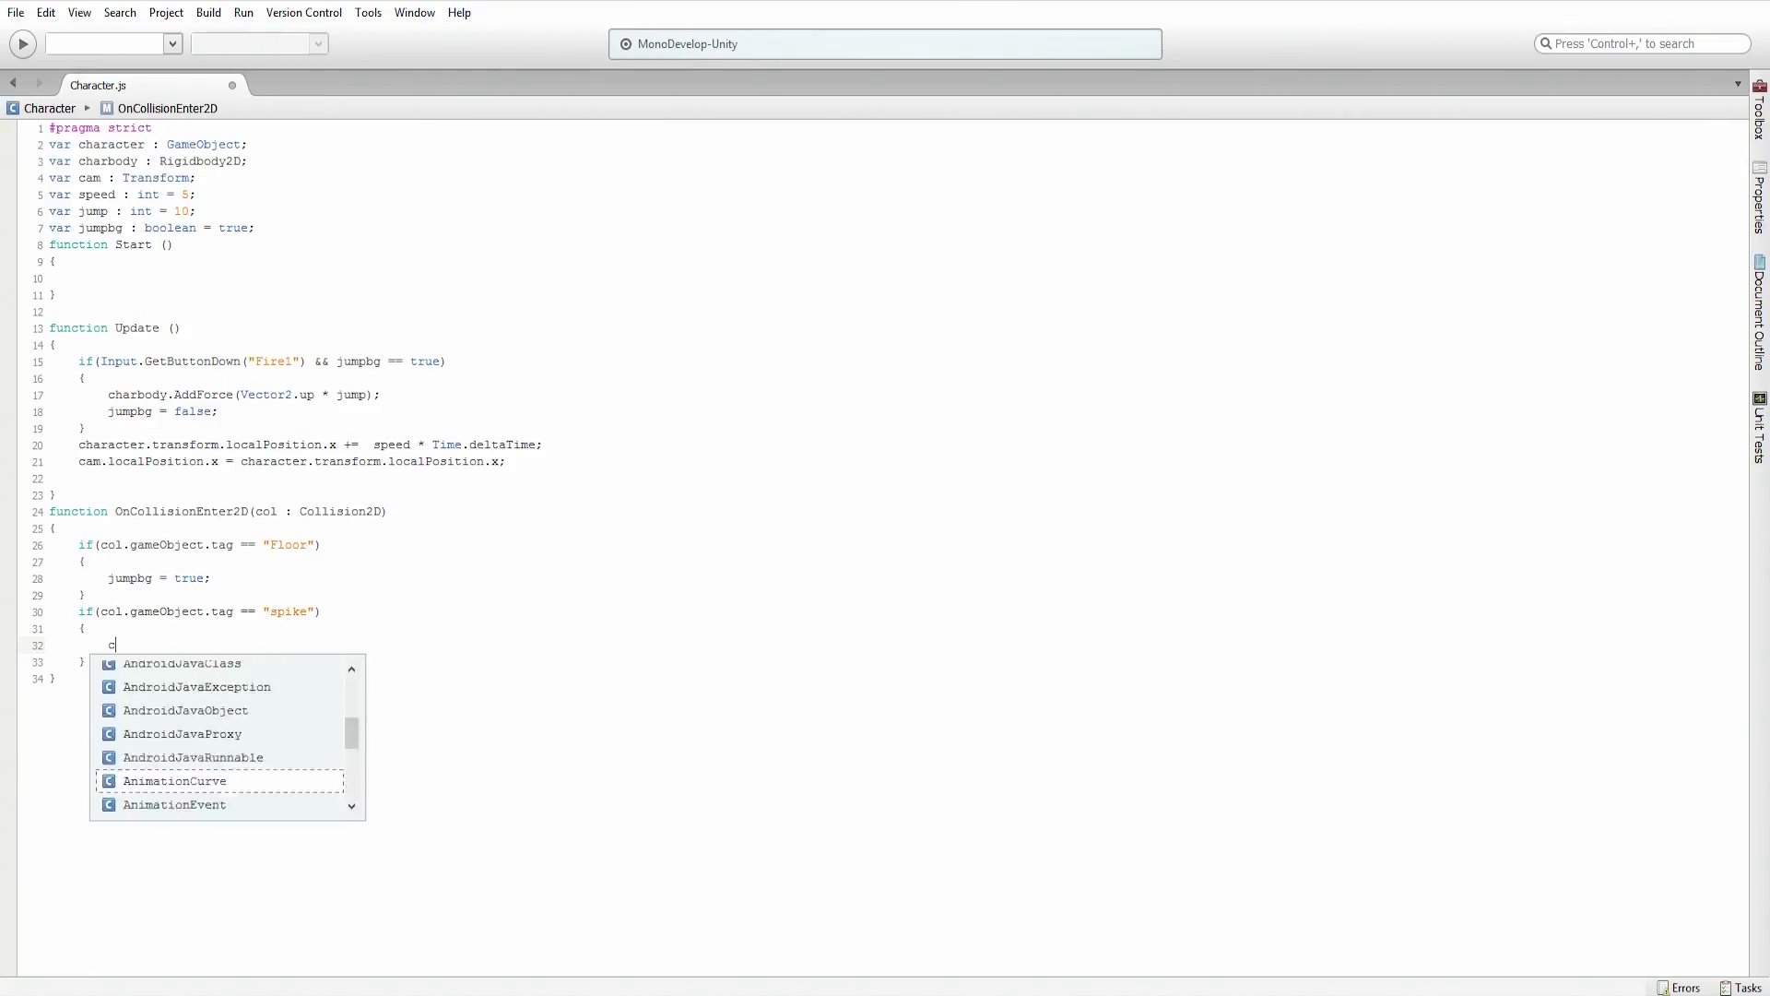
text(haracter.)
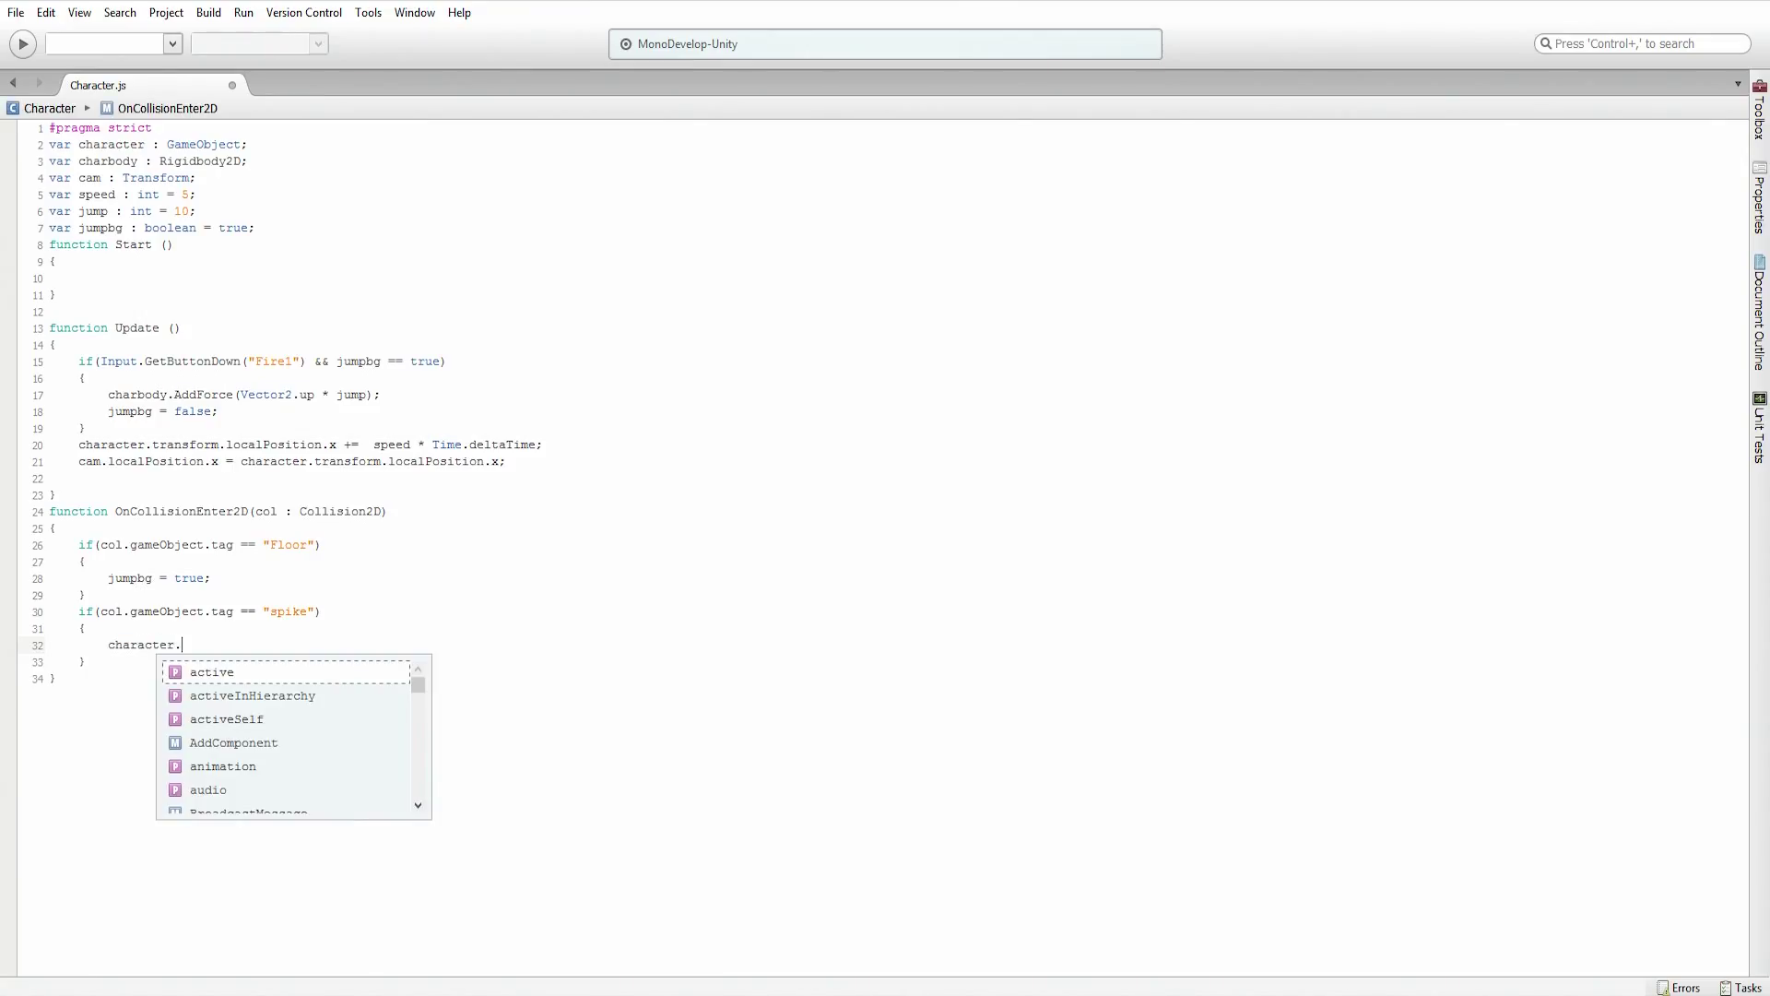
key(BackSpace)
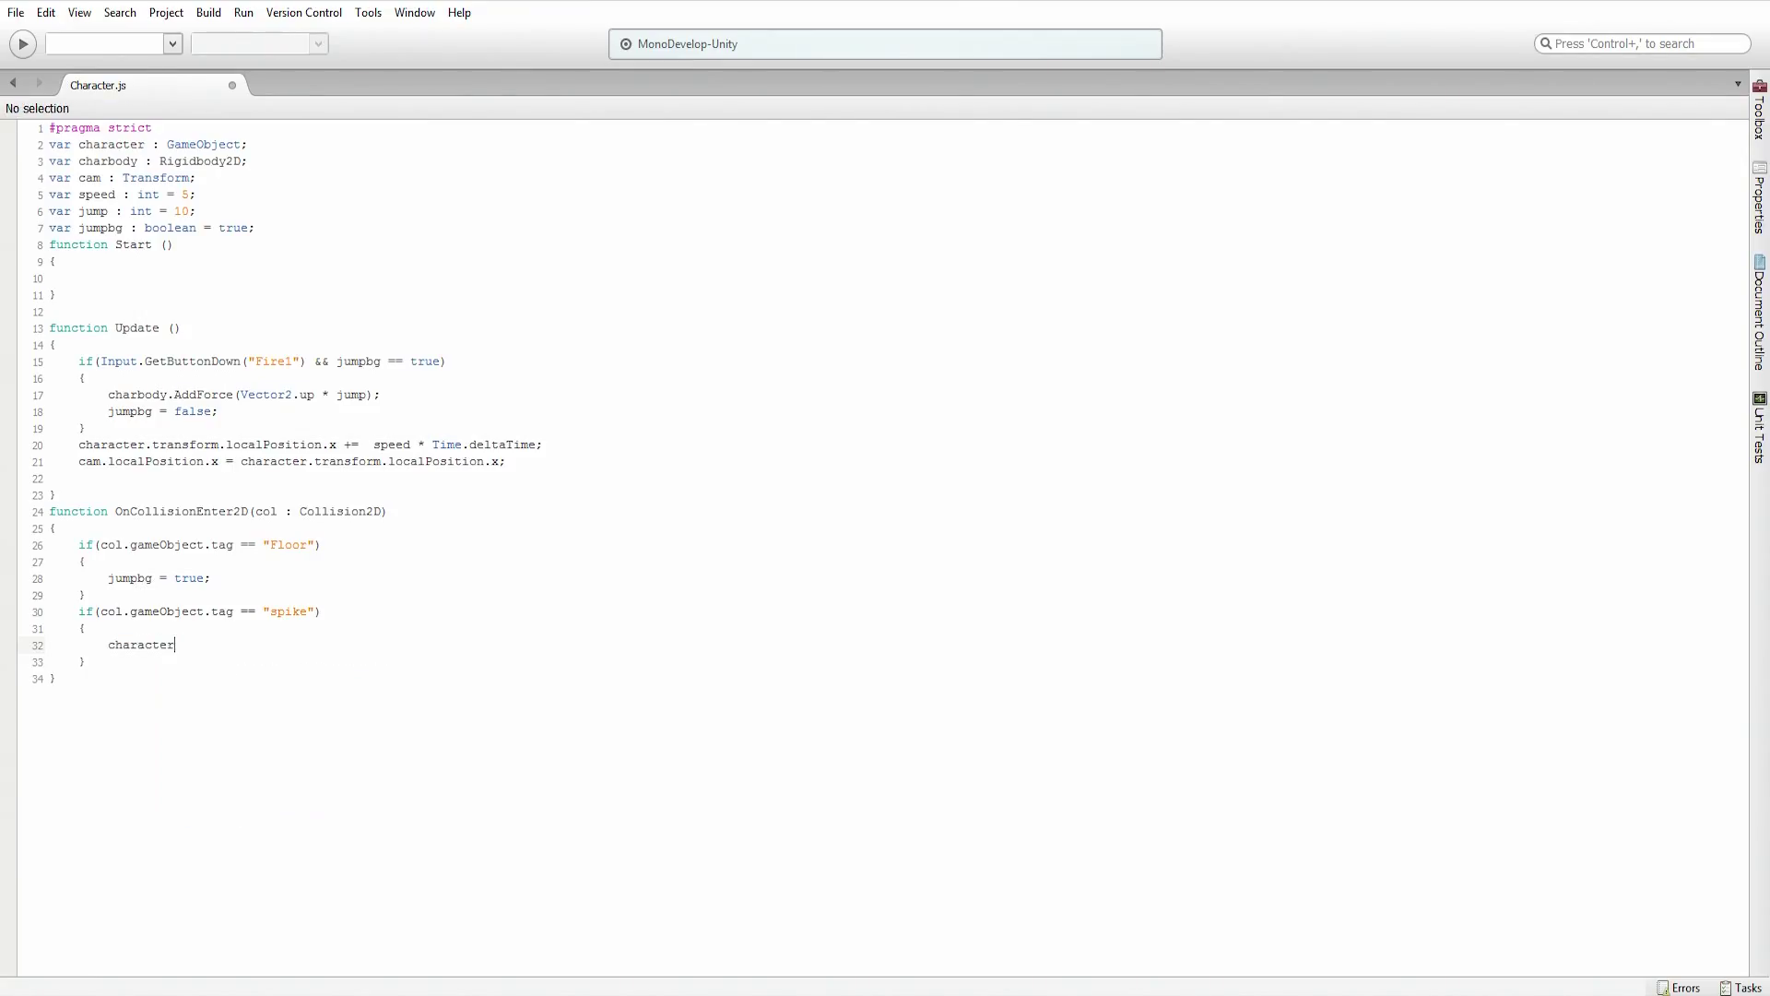
text(.)
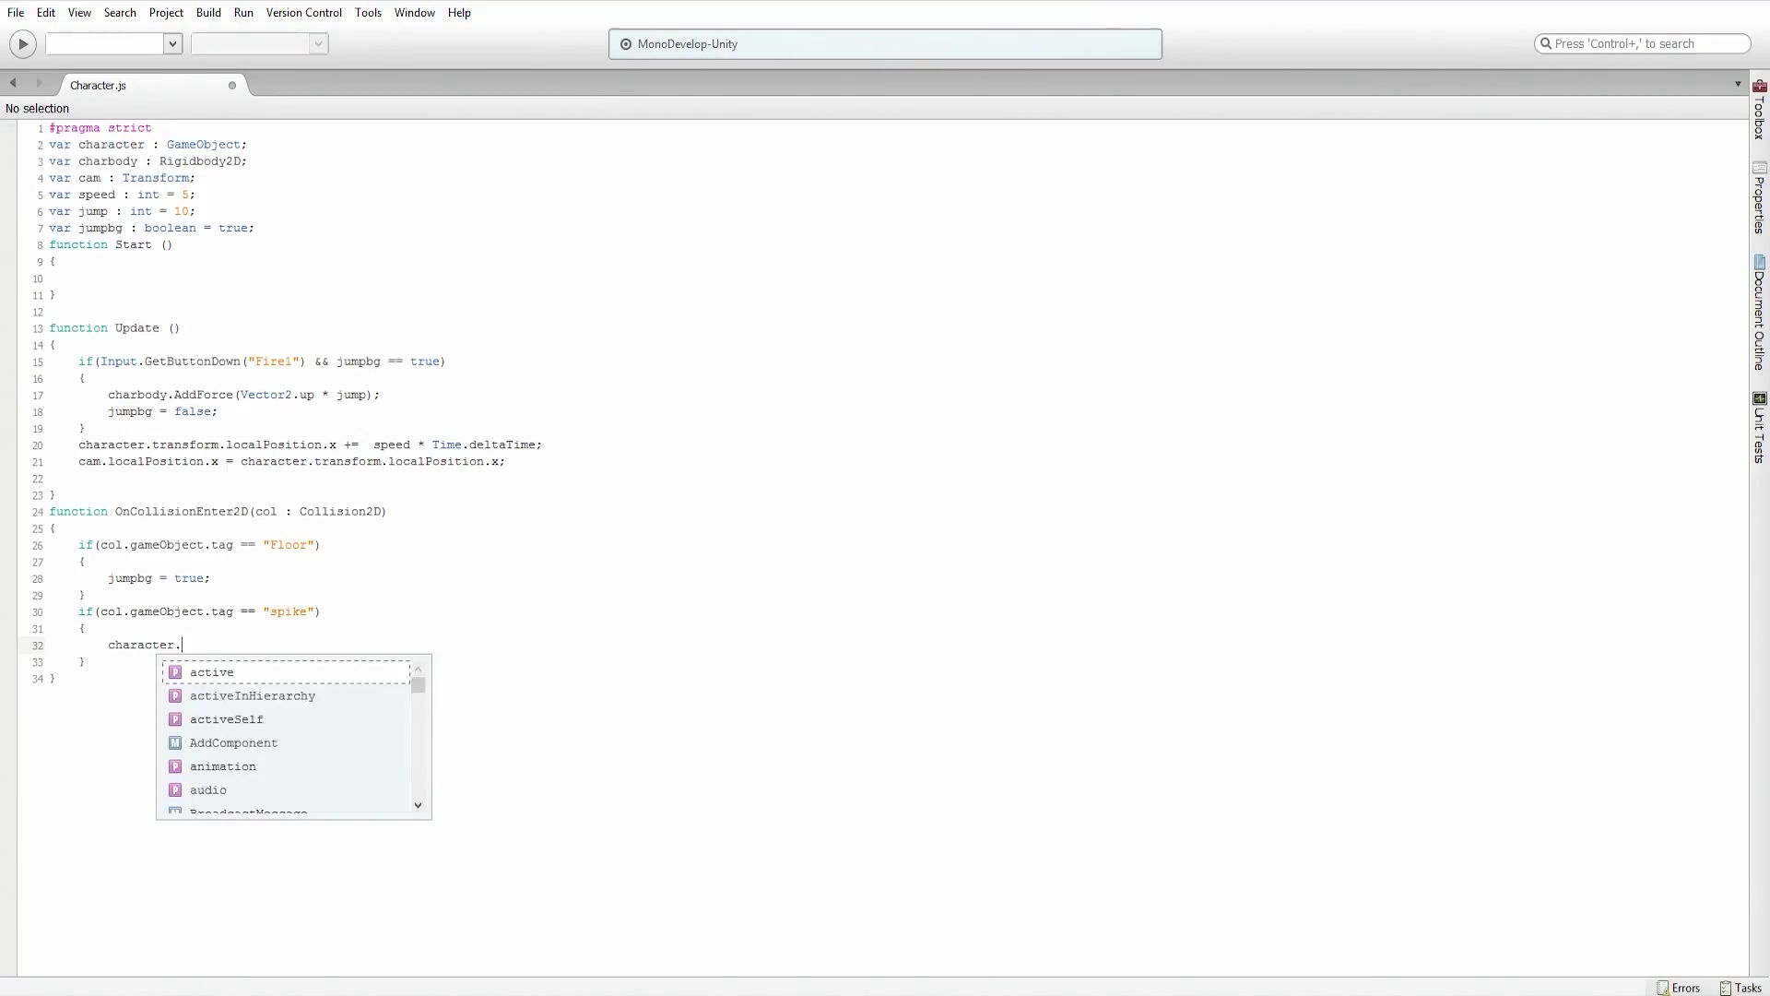
text(SetActive)
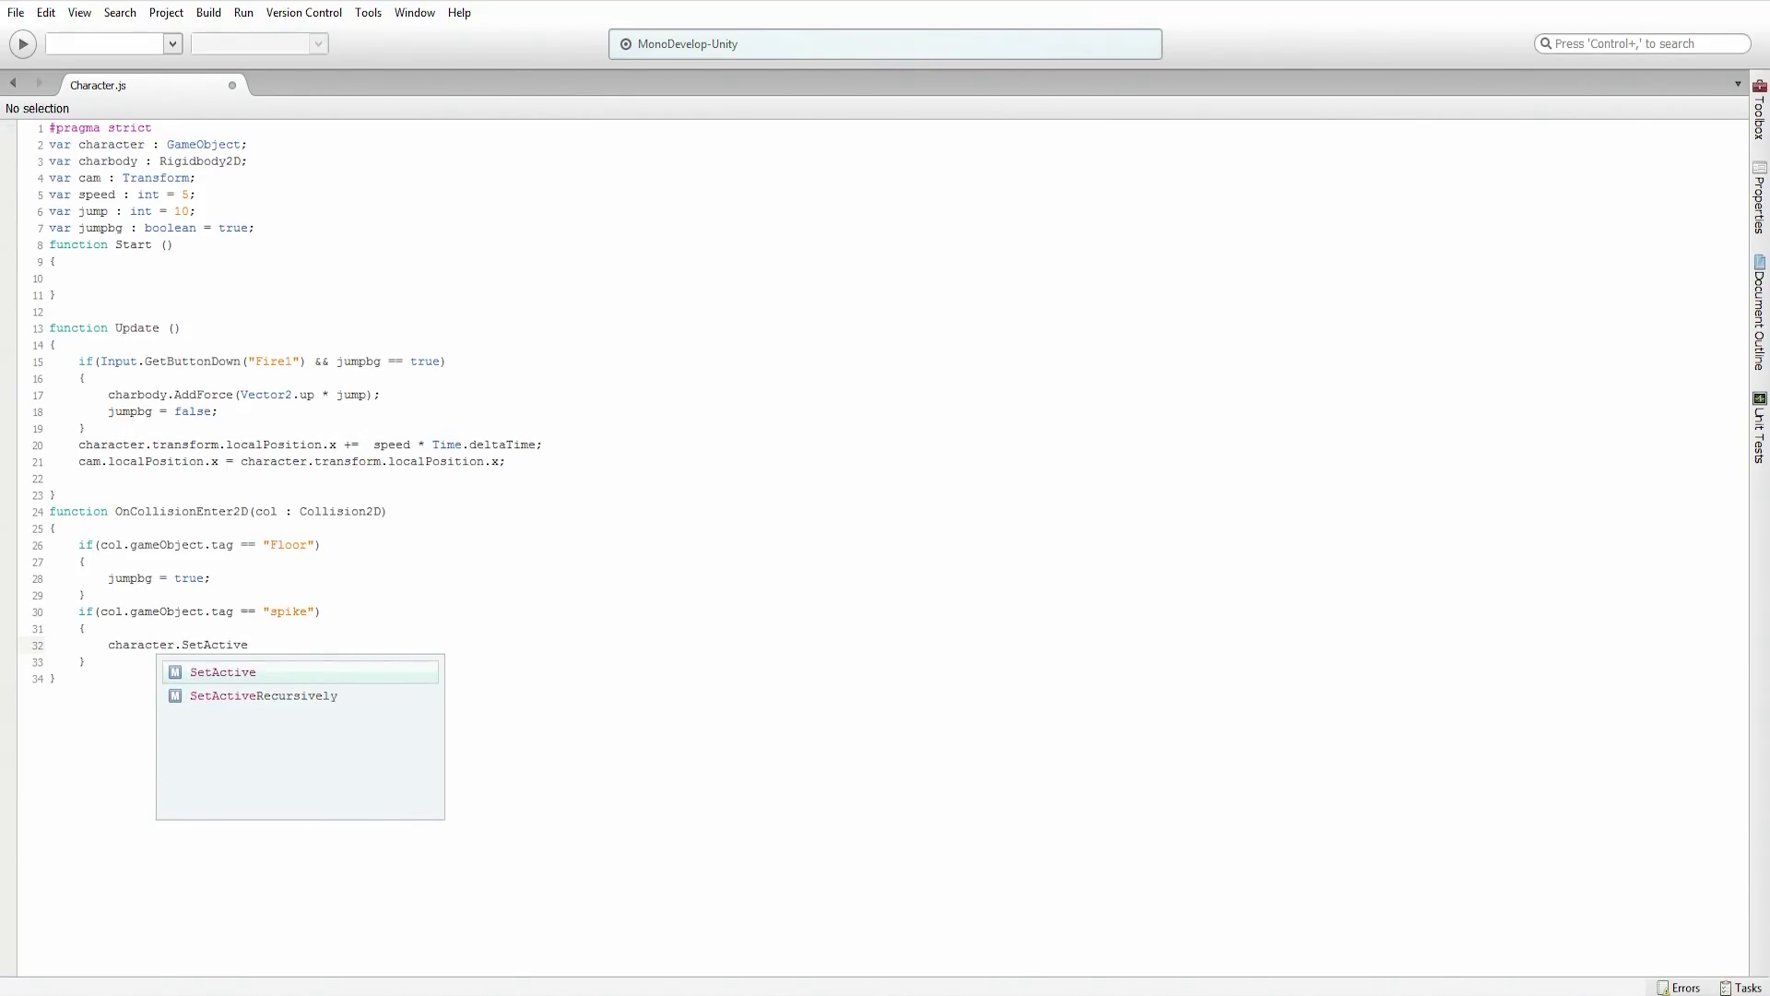
text((false);)
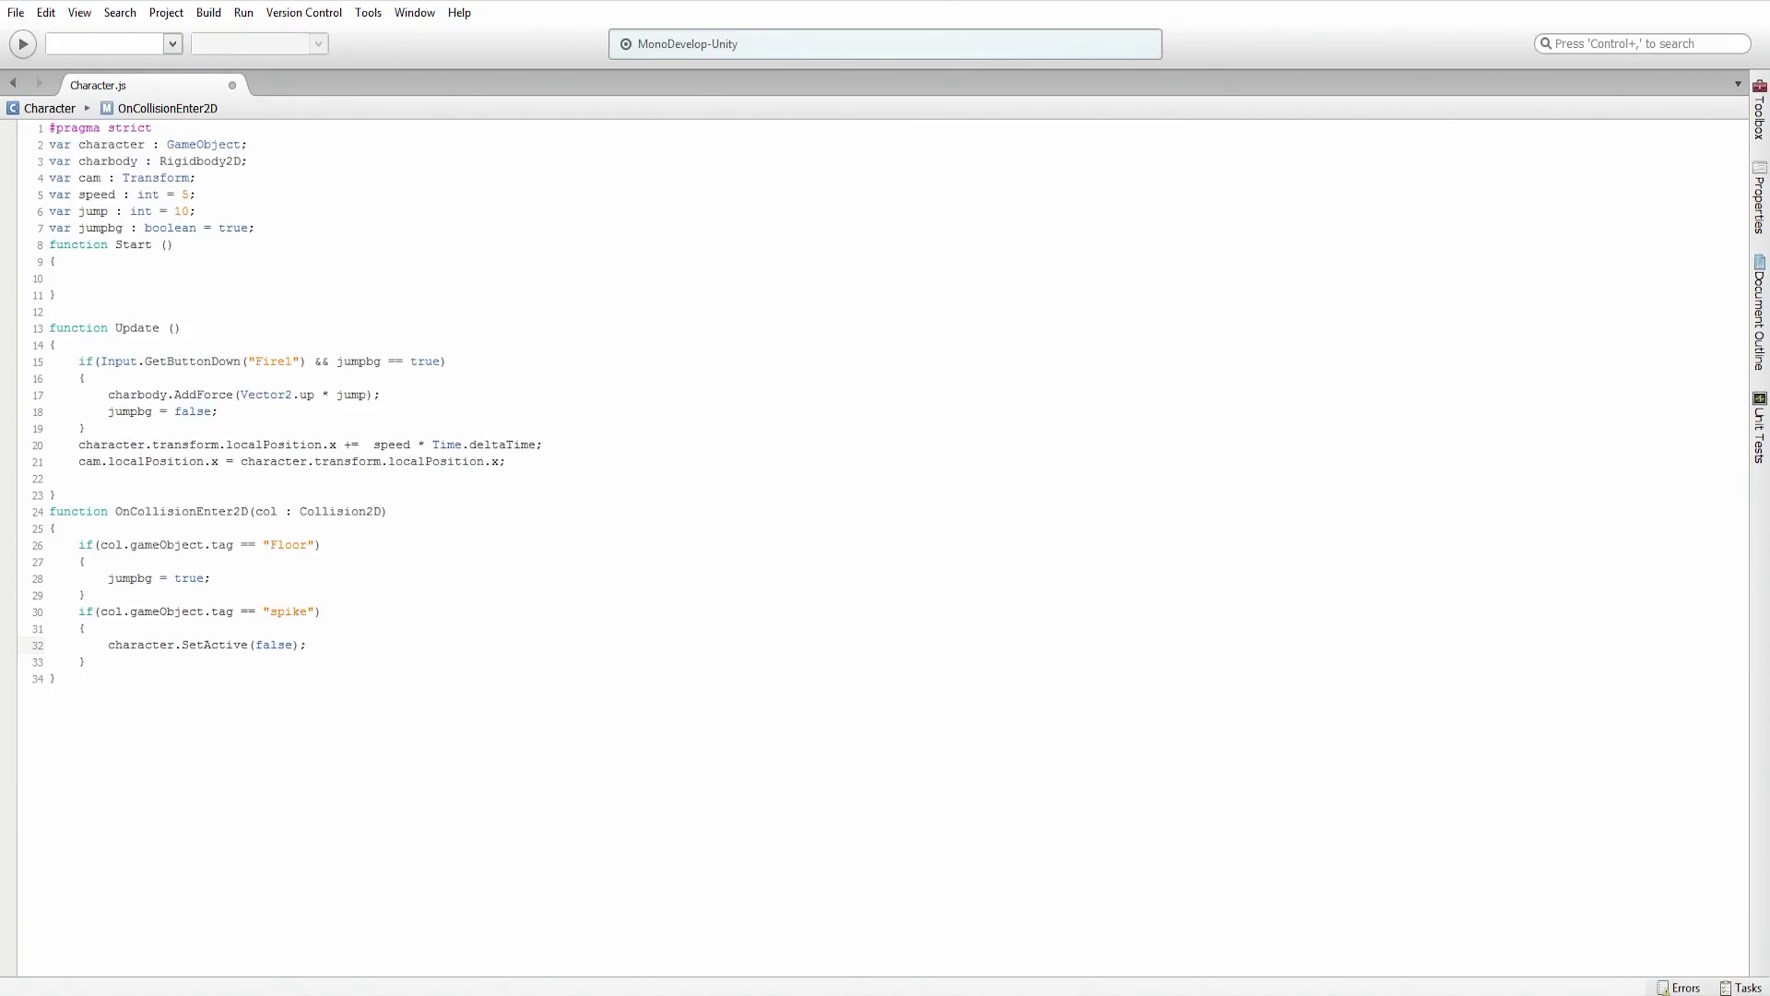
click(209, 12)
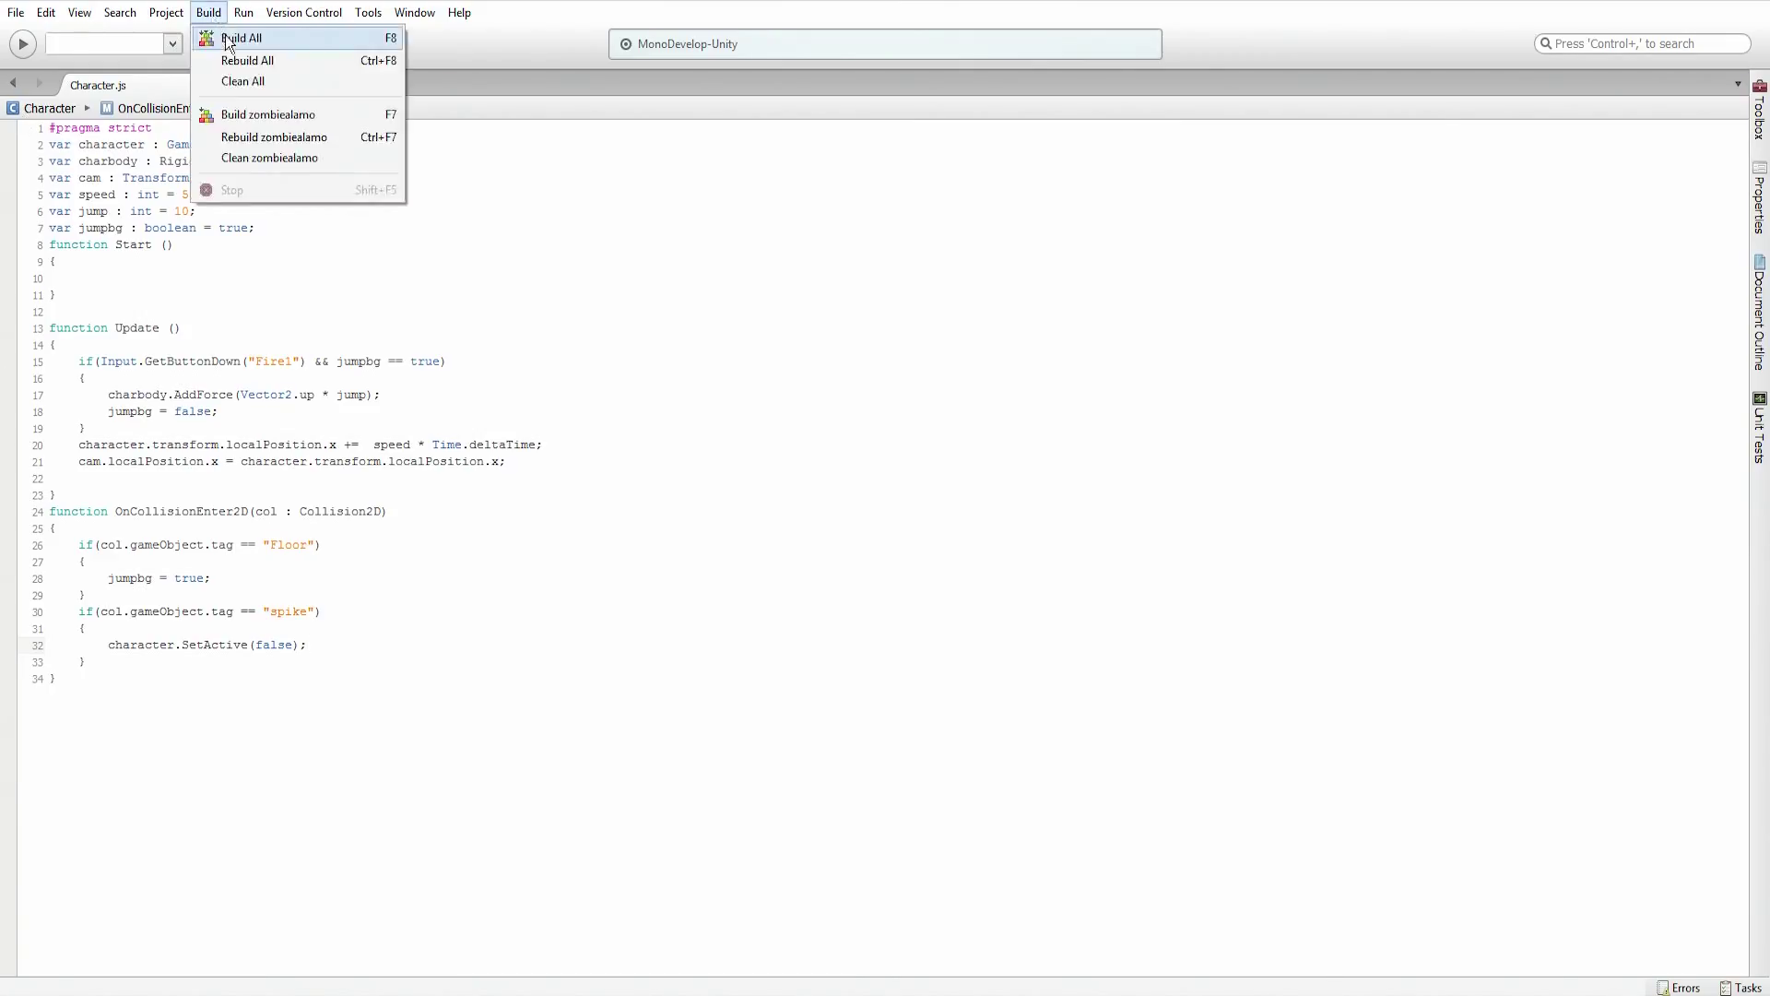
click(231, 36)
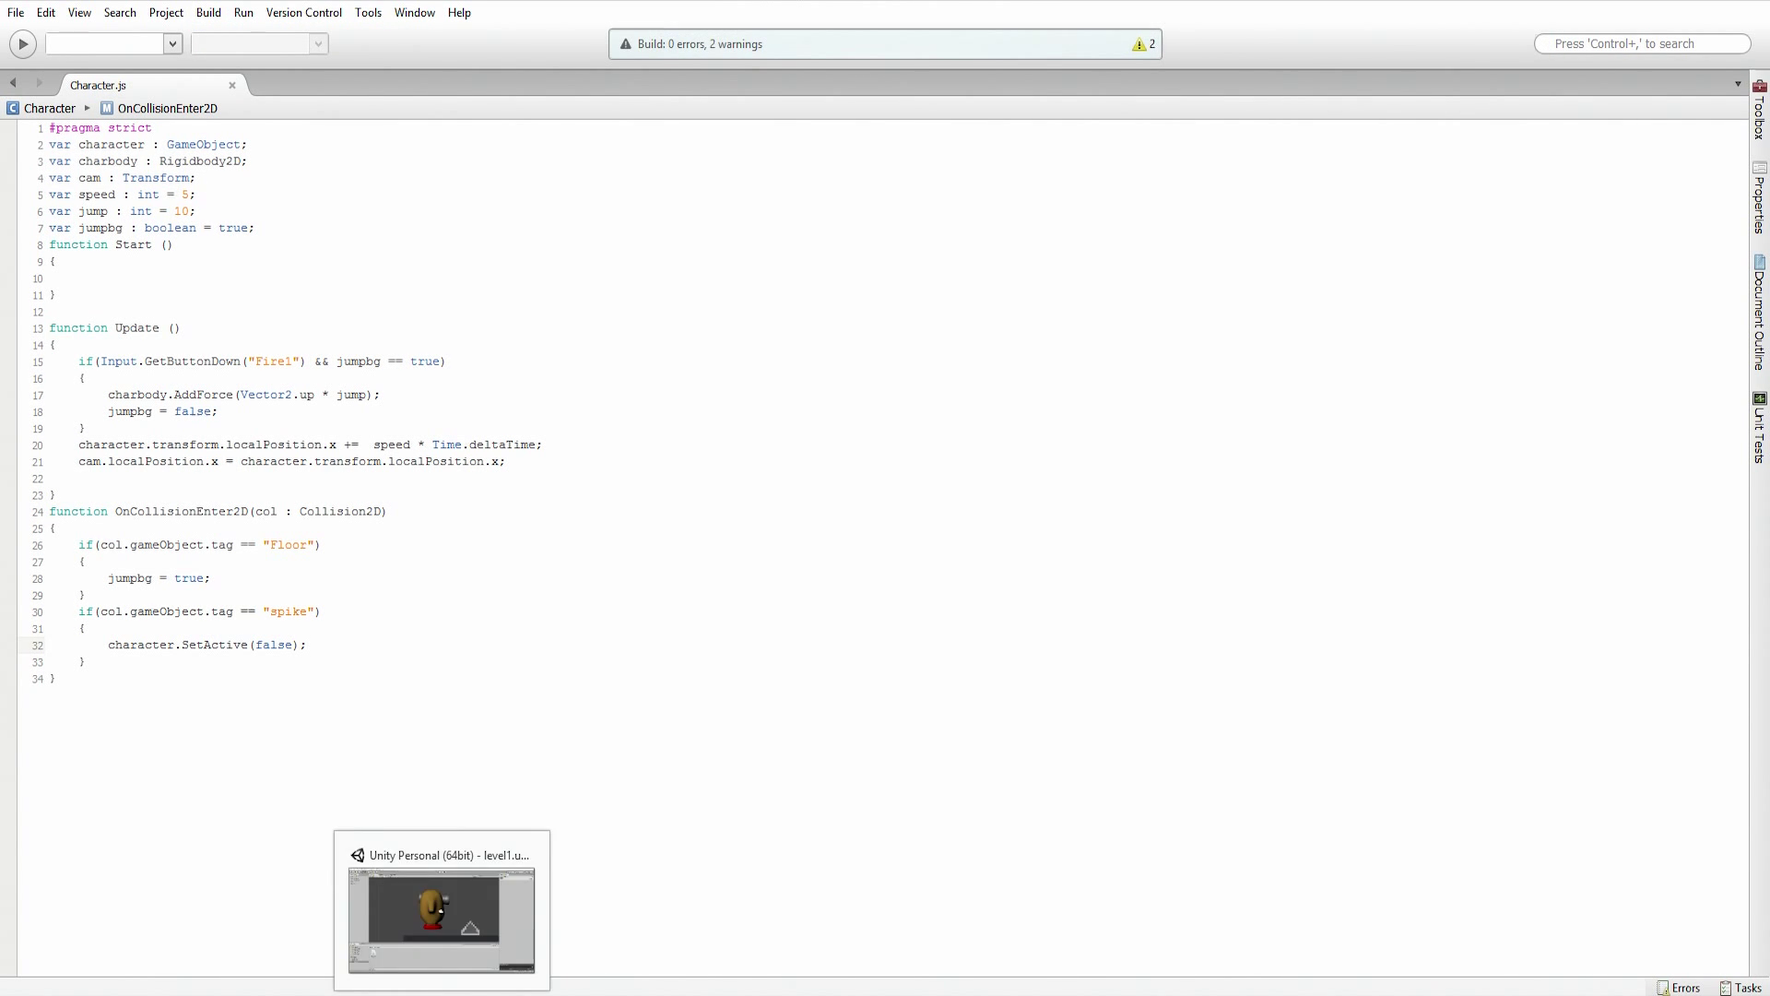
Step: Switch to Unity and play-test the level to check the character's contact with the spike
click(444, 917)
click(849, 37)
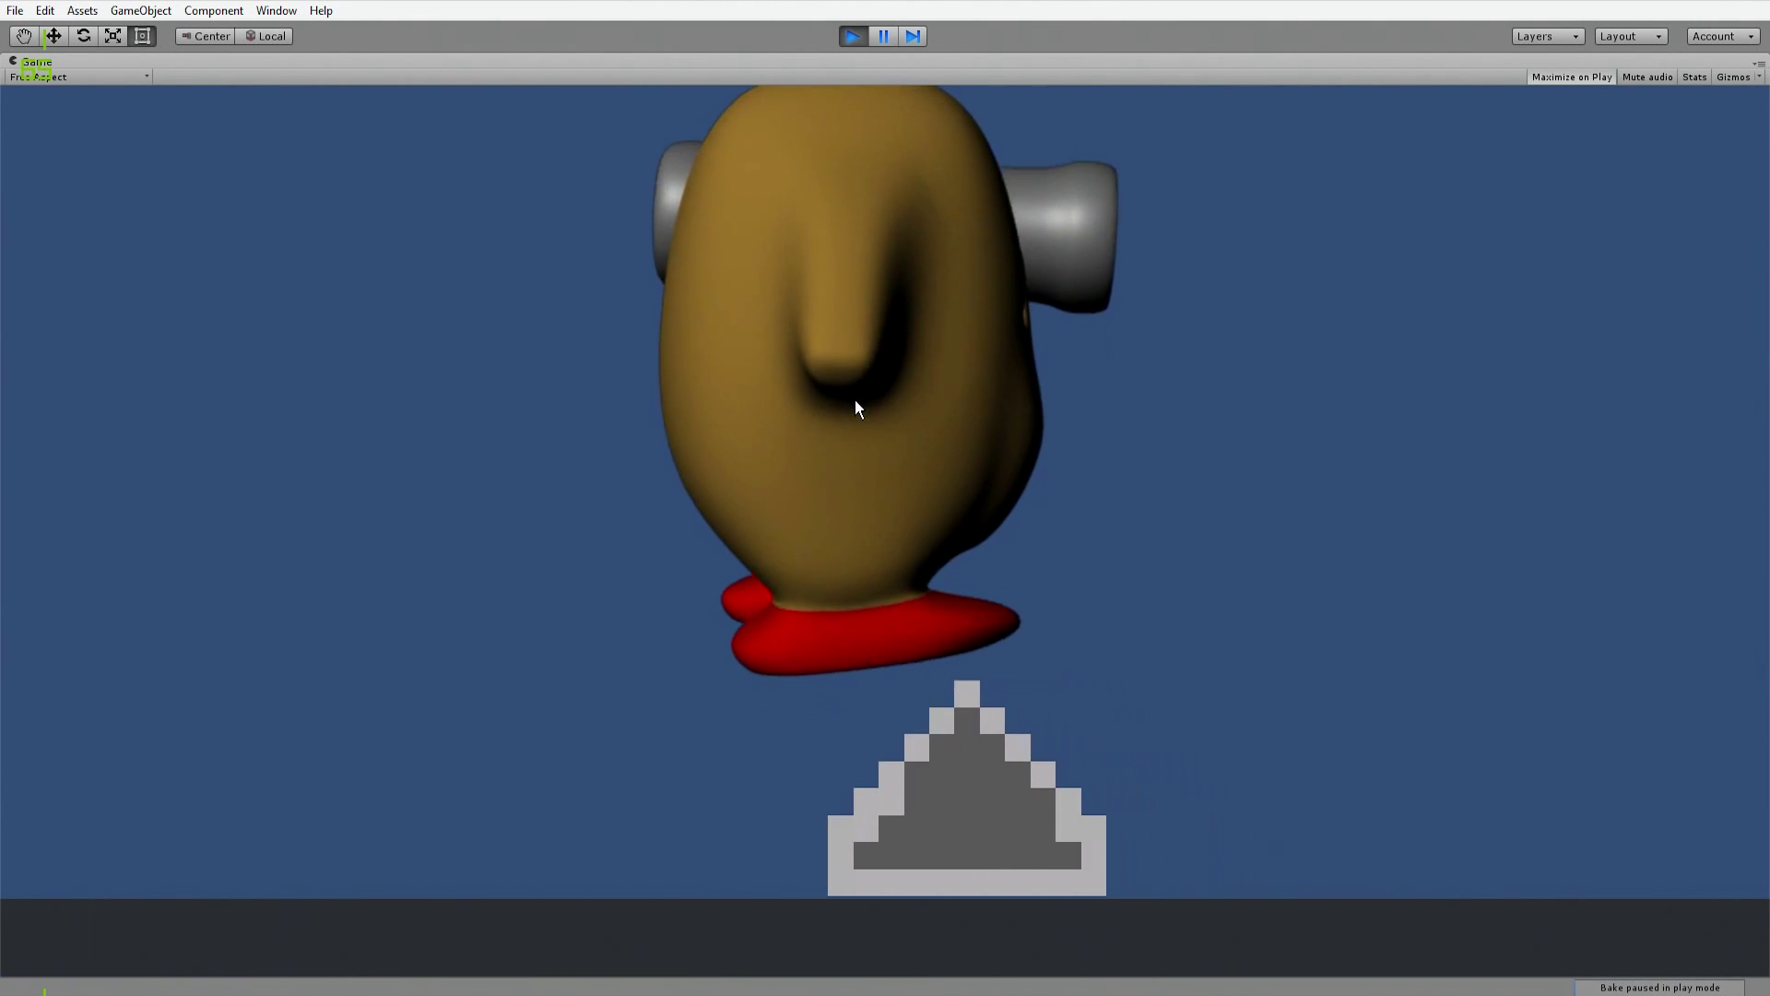
click(858, 36)
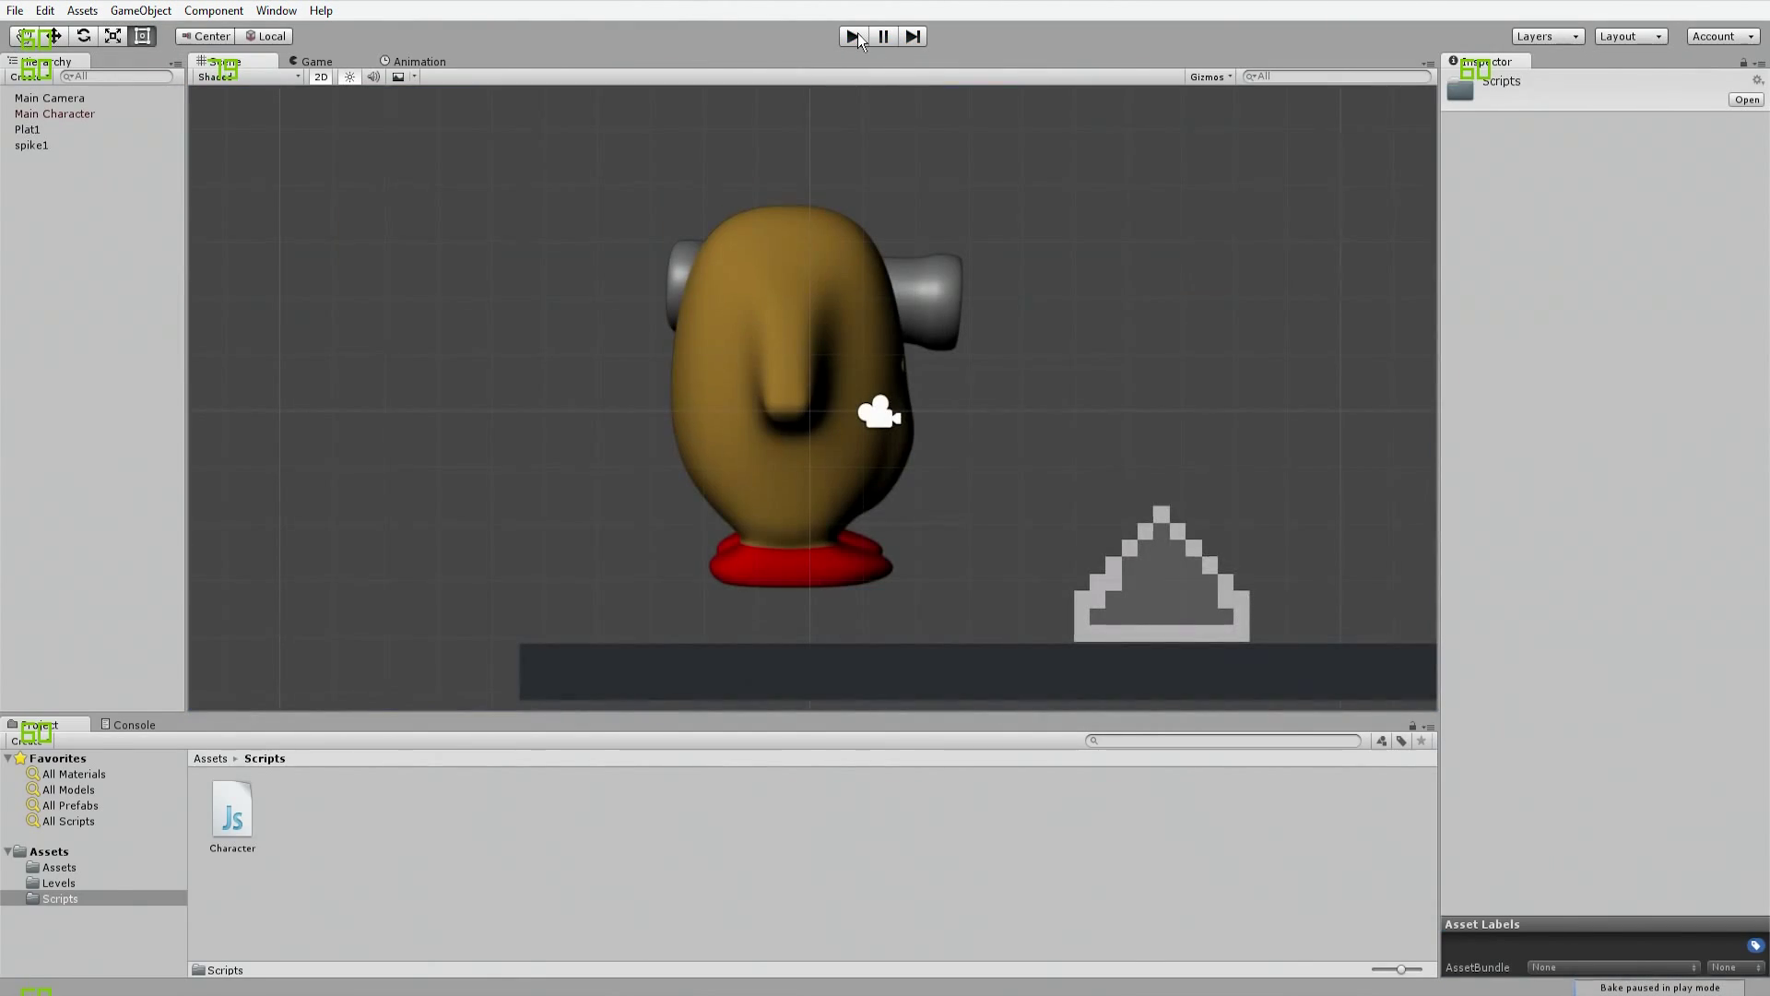
mouse_move(499, 990)
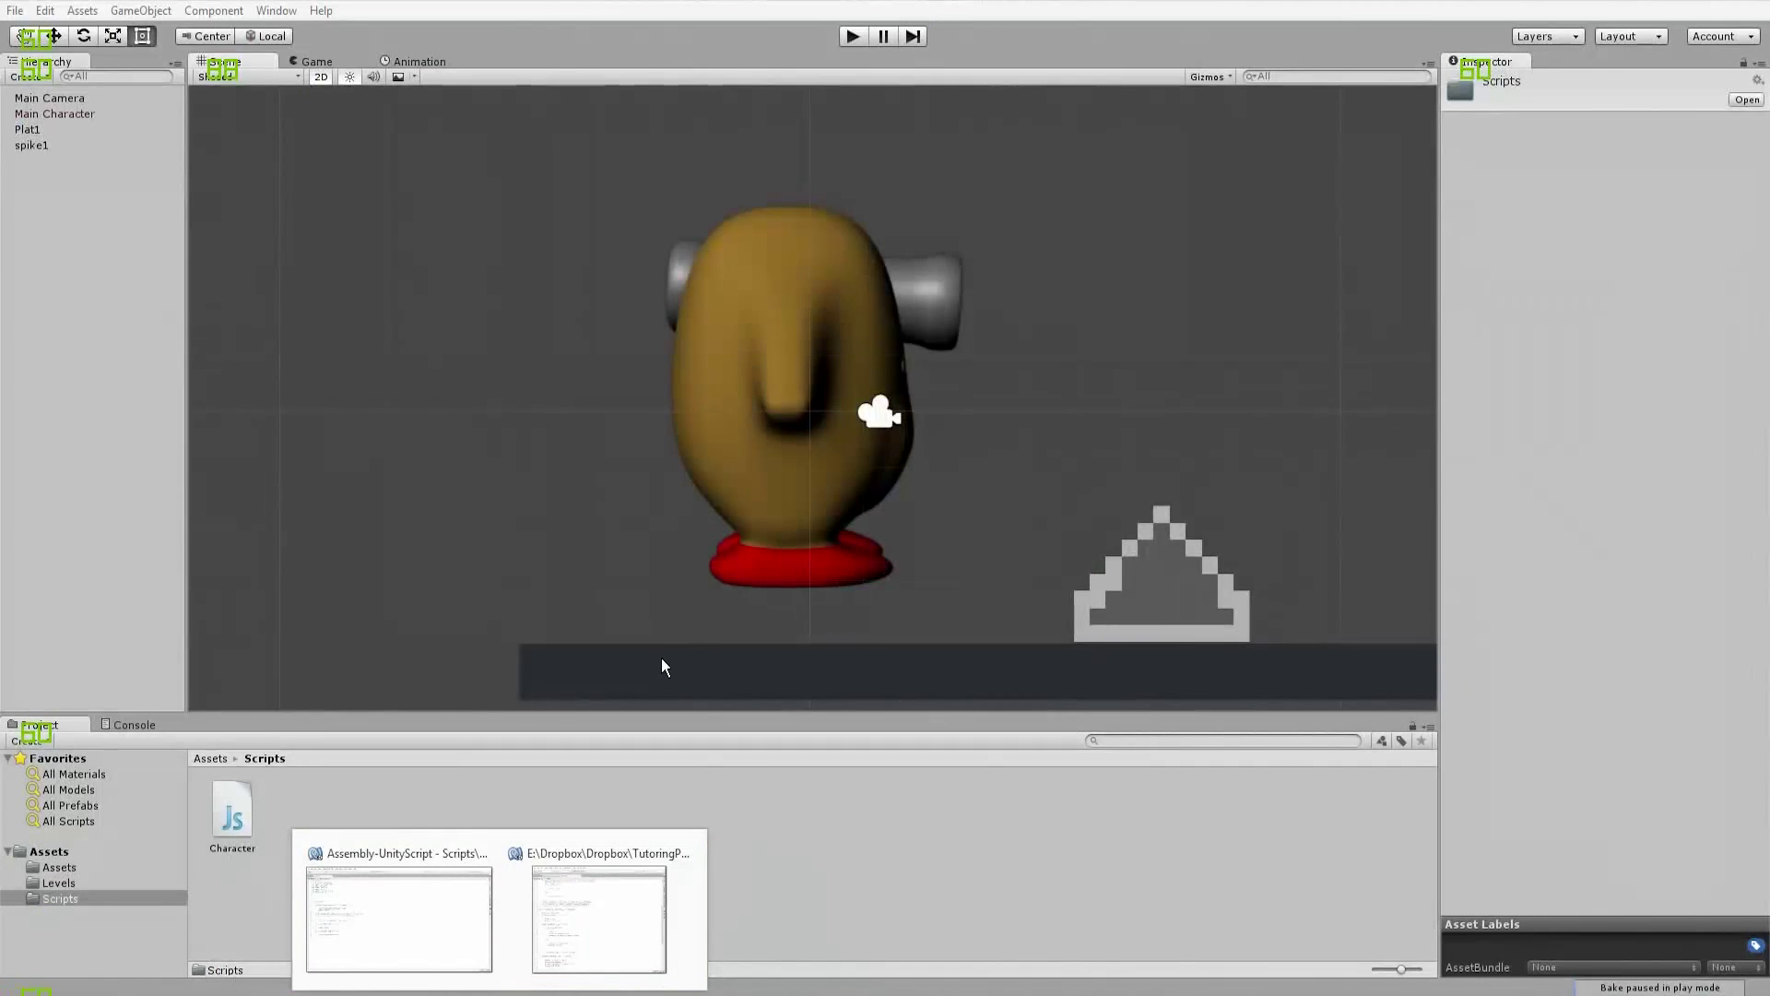
click(888, 788)
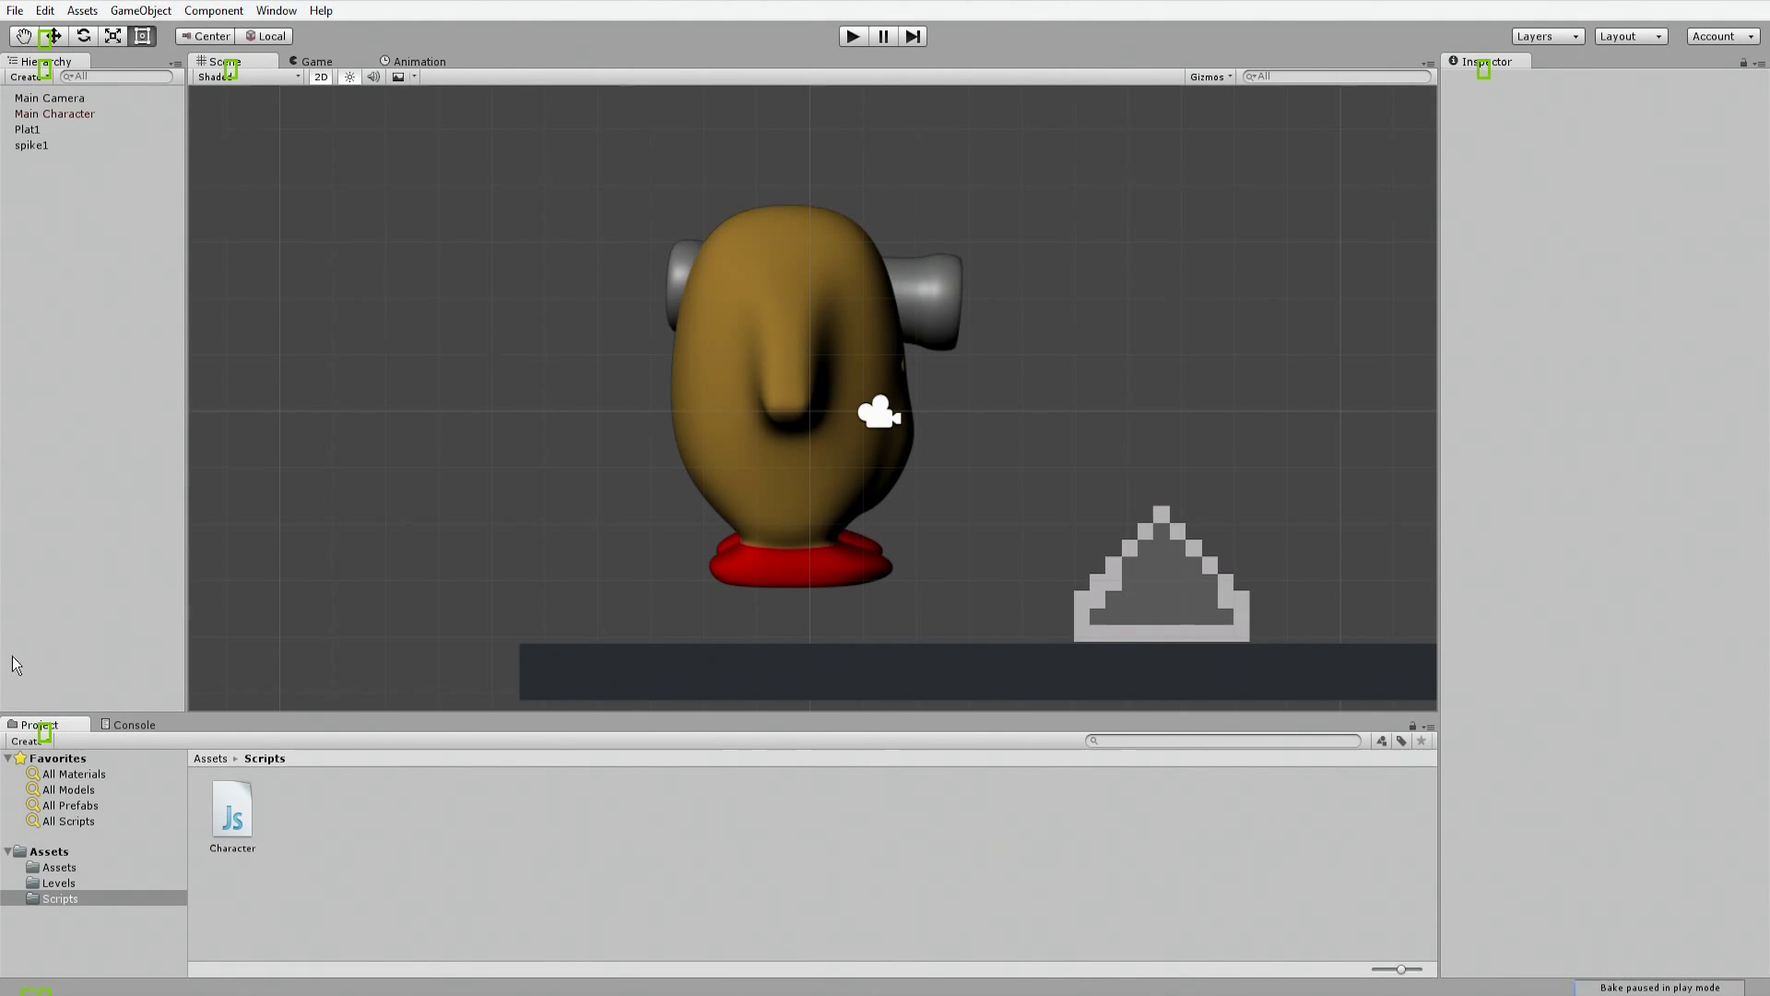
click(210, 759)
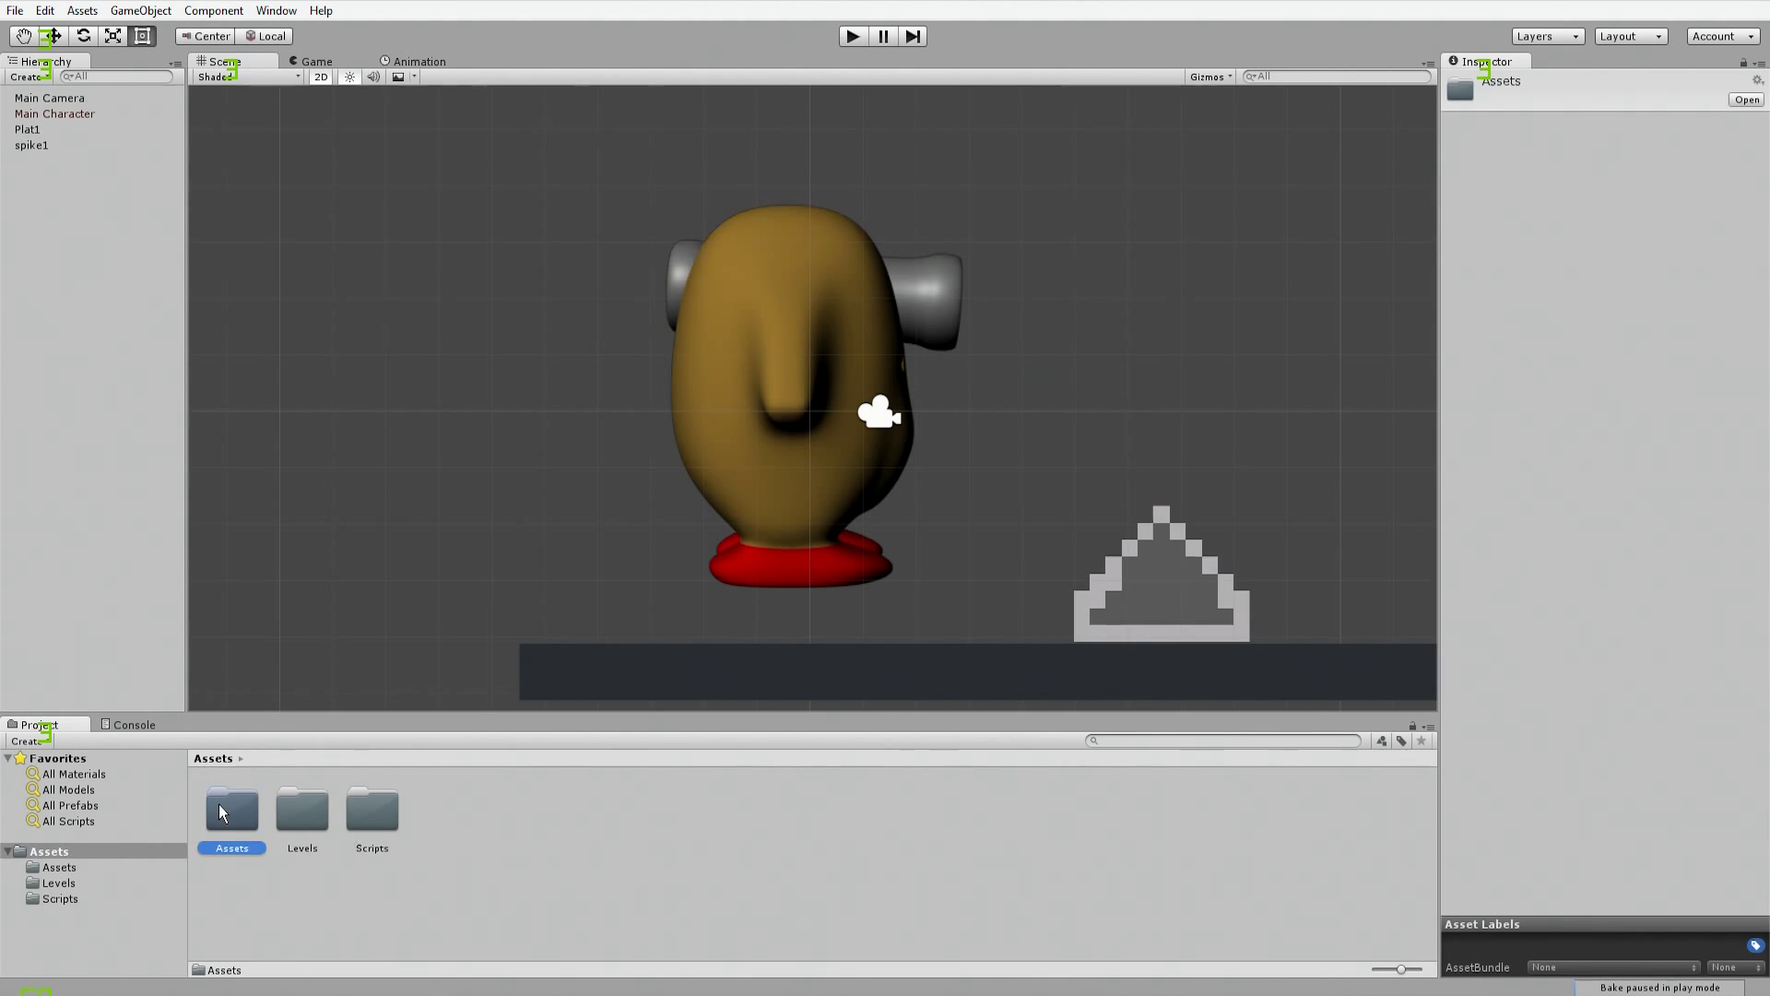
double_click(218, 804)
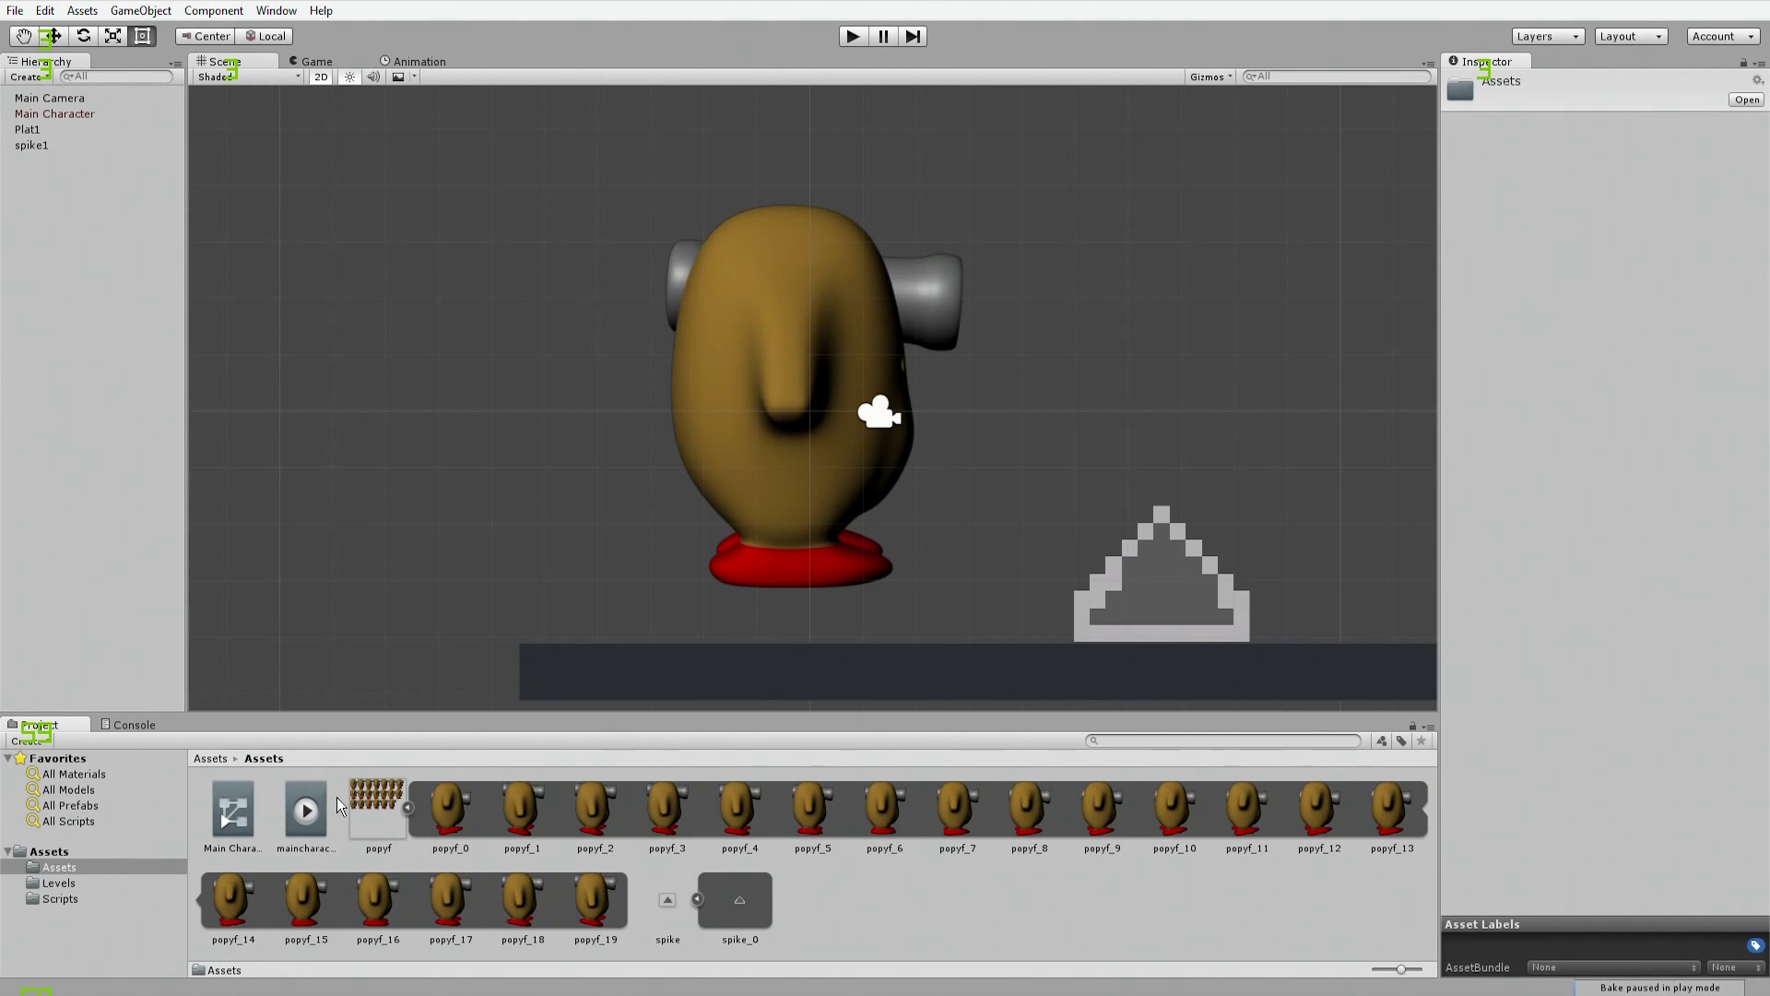
Step: Open the tag settings from the spike1 object, remove the Floor tag and add it again as Floor
click(73, 98)
click(51, 144)
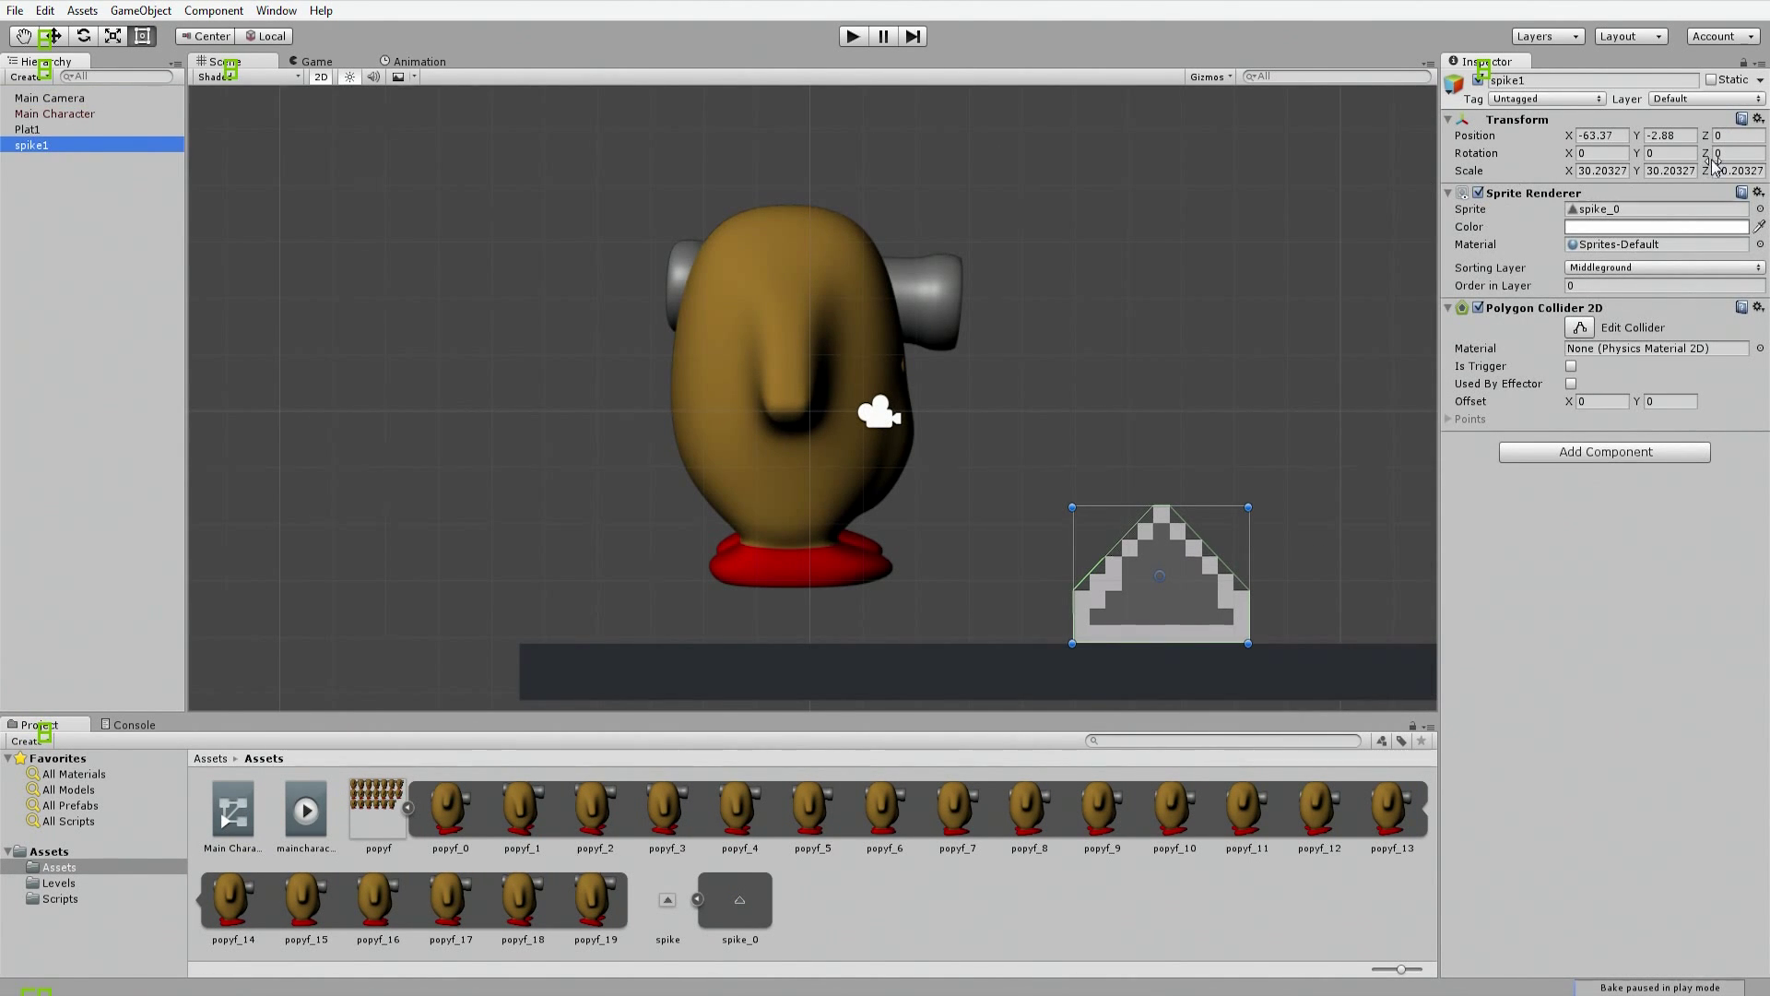
click(1555, 96)
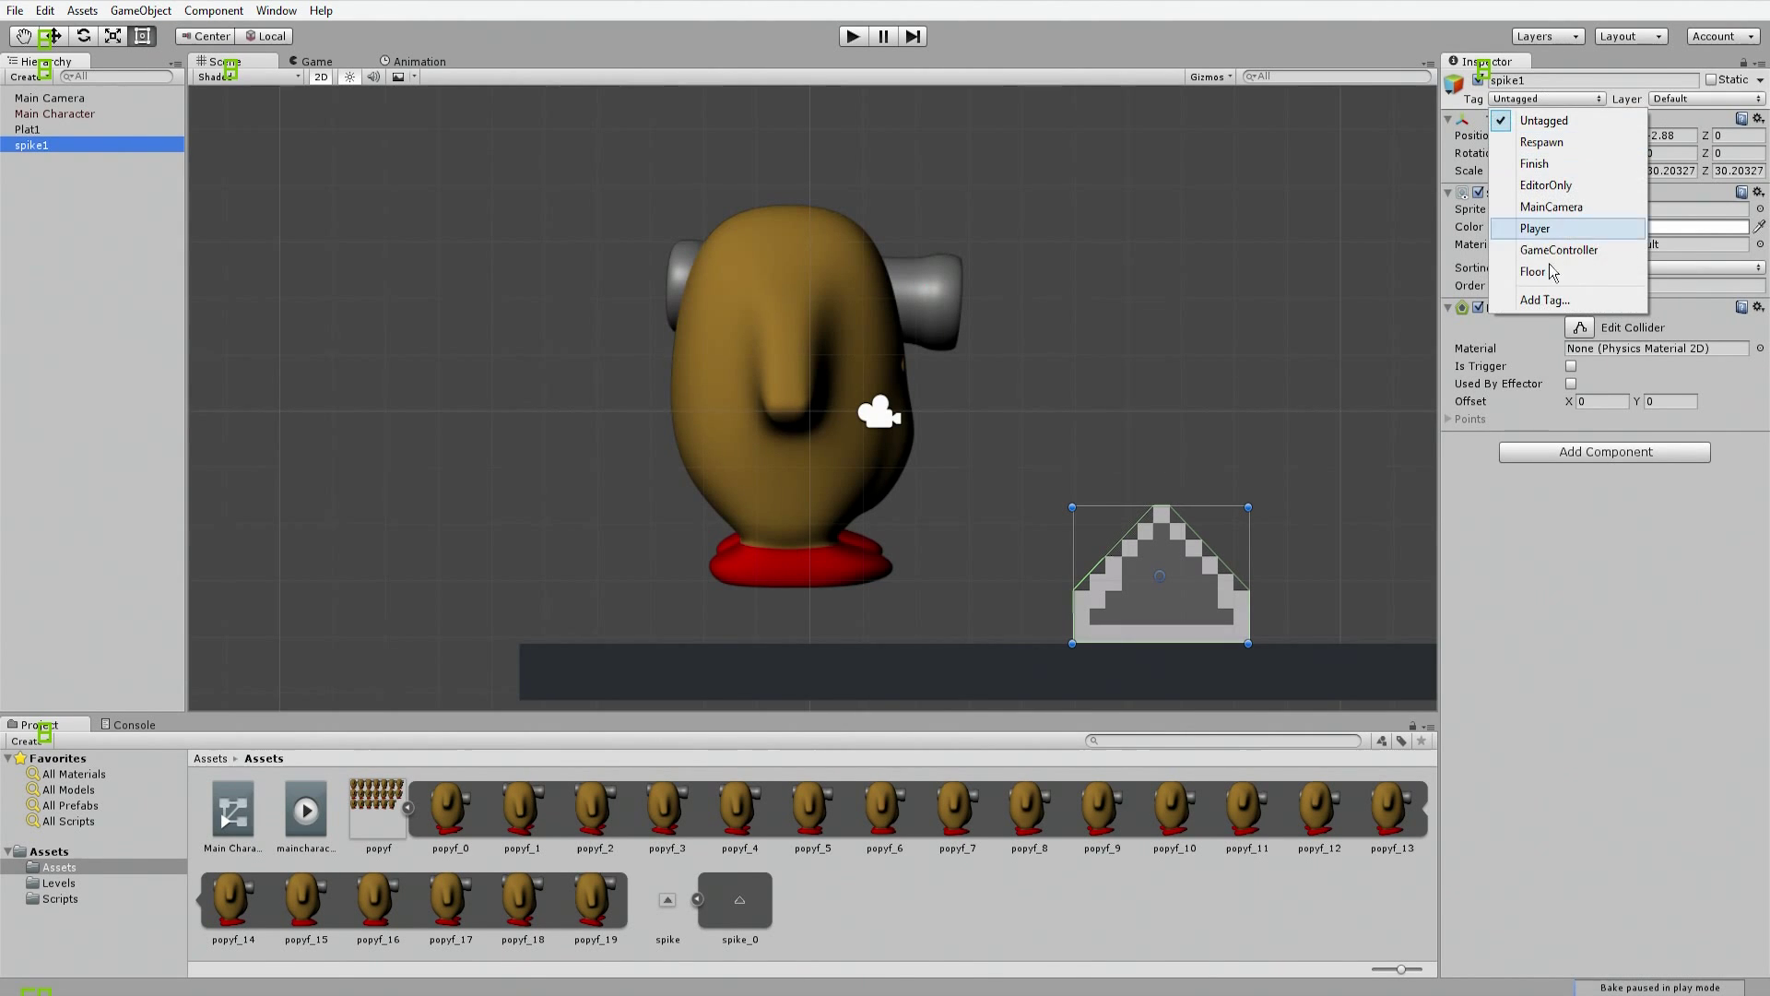
click(1538, 304)
click(1580, 149)
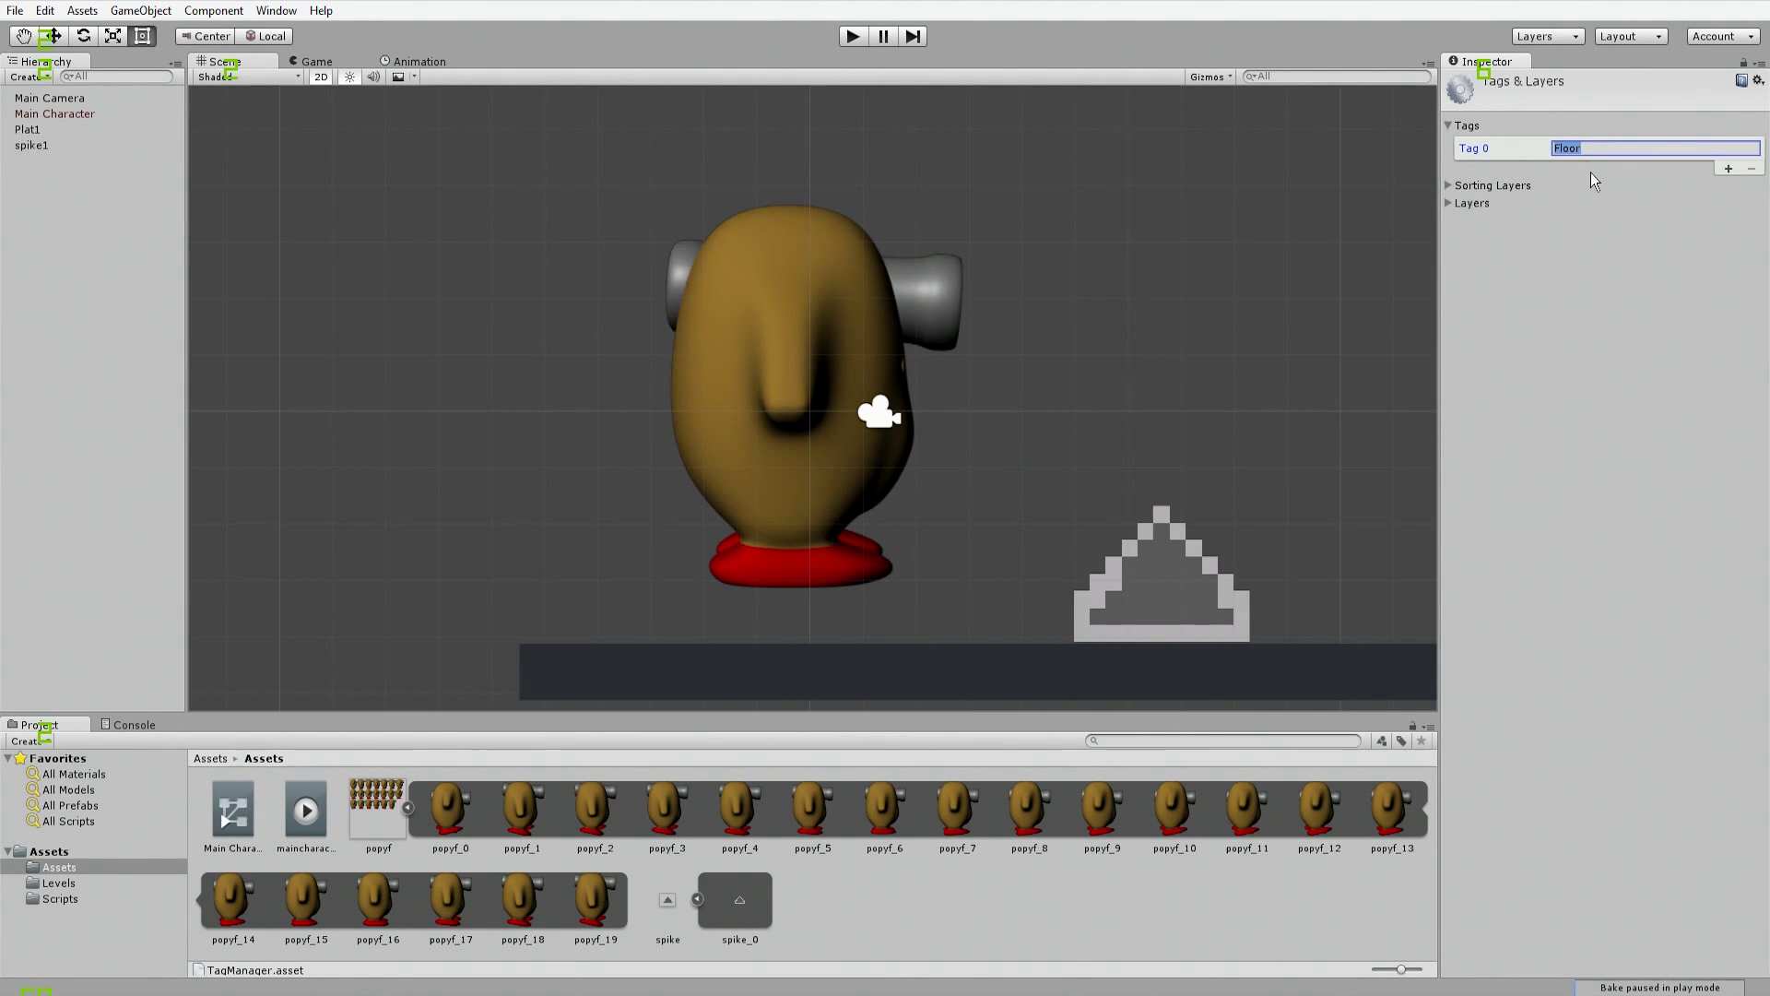
key(BackSpace)
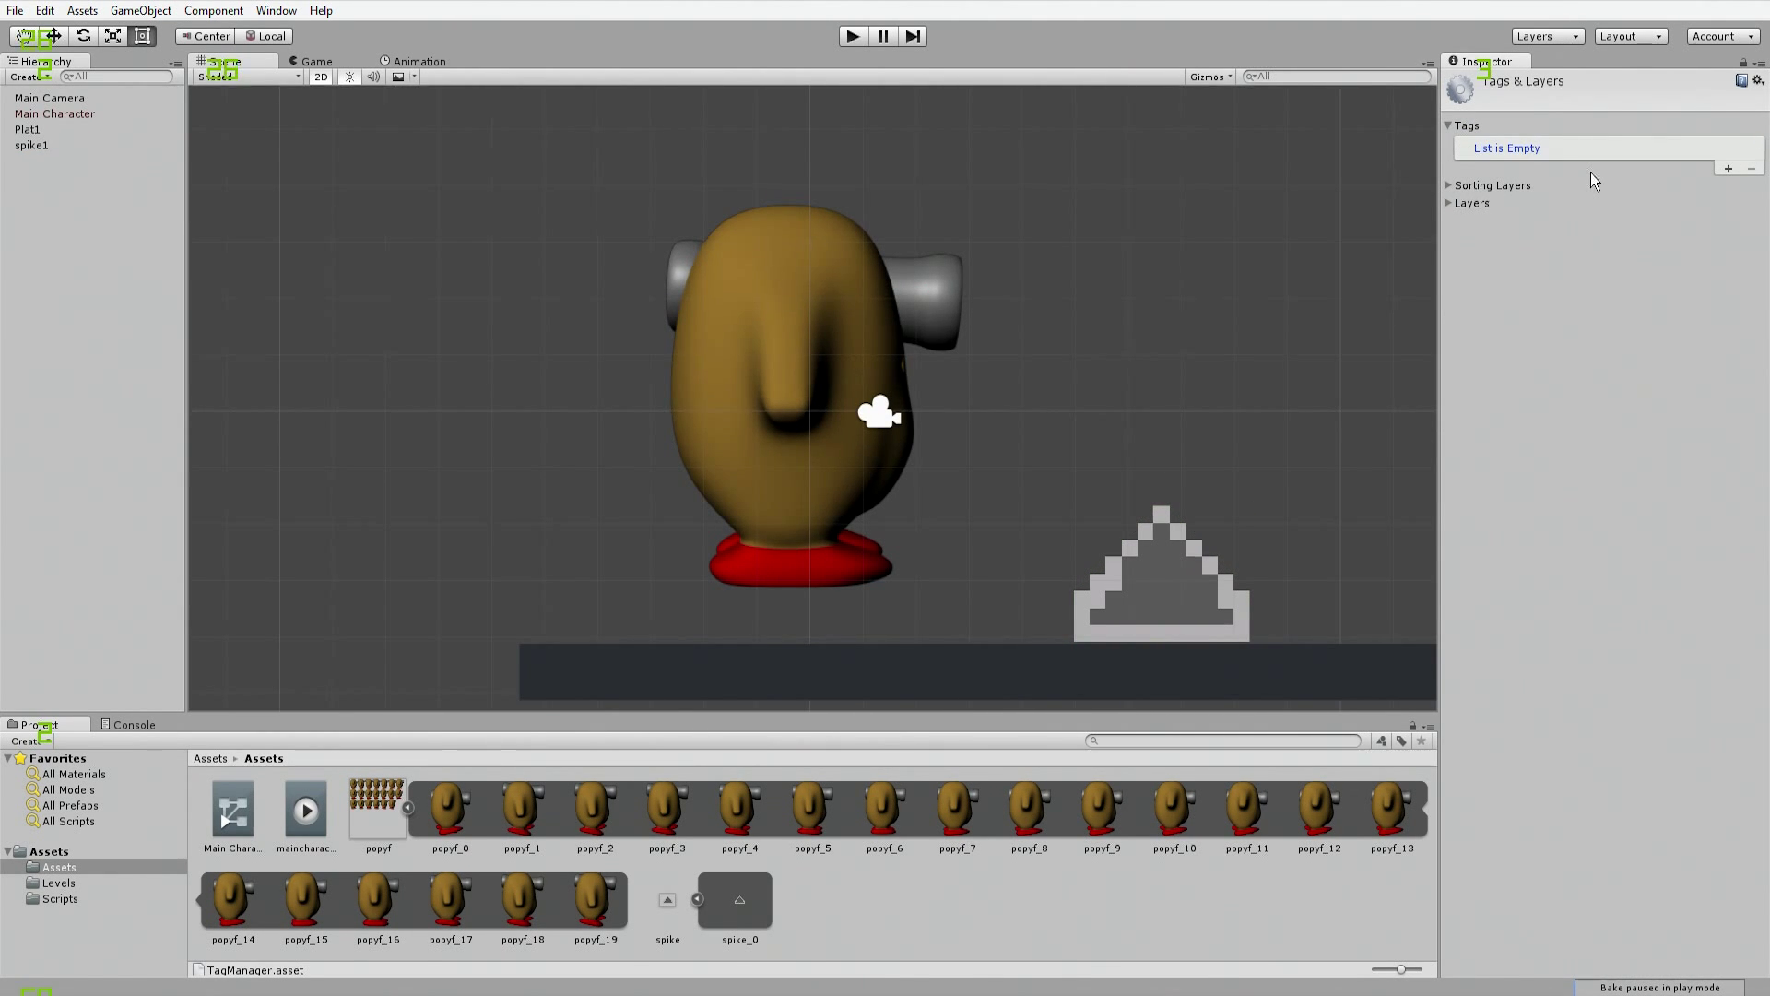
click(1727, 172)
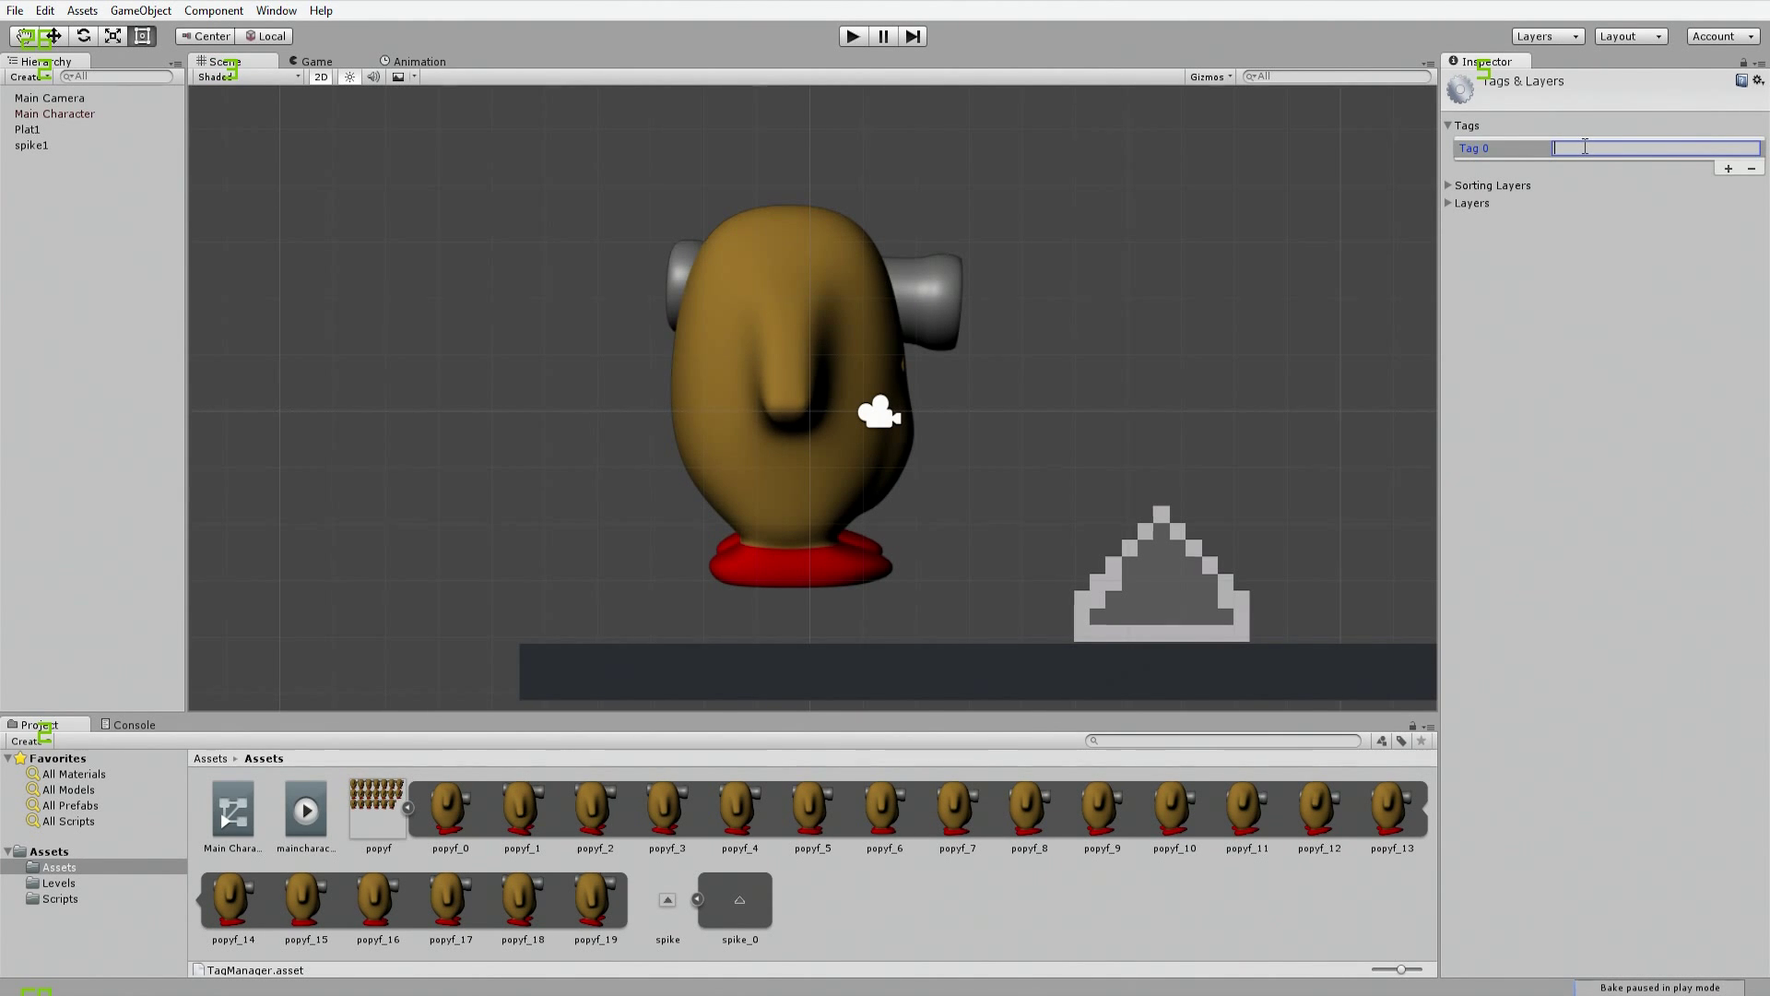
text(Floor)
Step: Add a second tag named spike to the tag list and play-test the game
click(1728, 169)
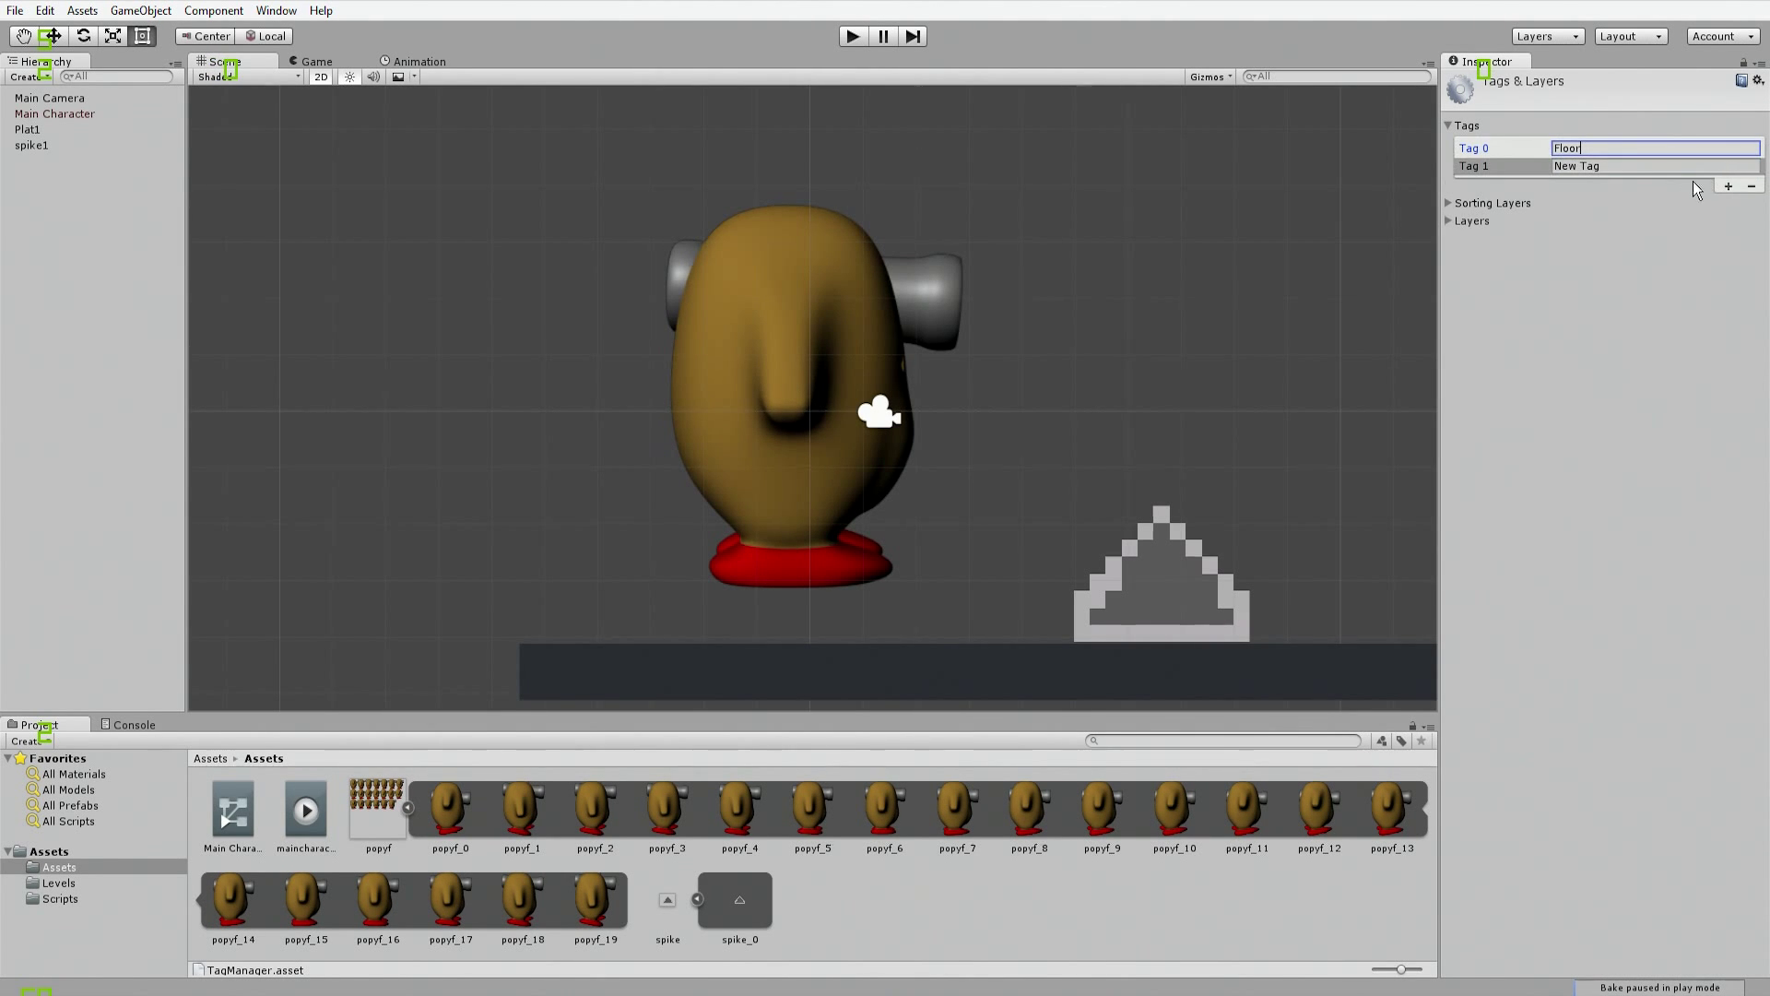
click(1668, 167)
text(S)
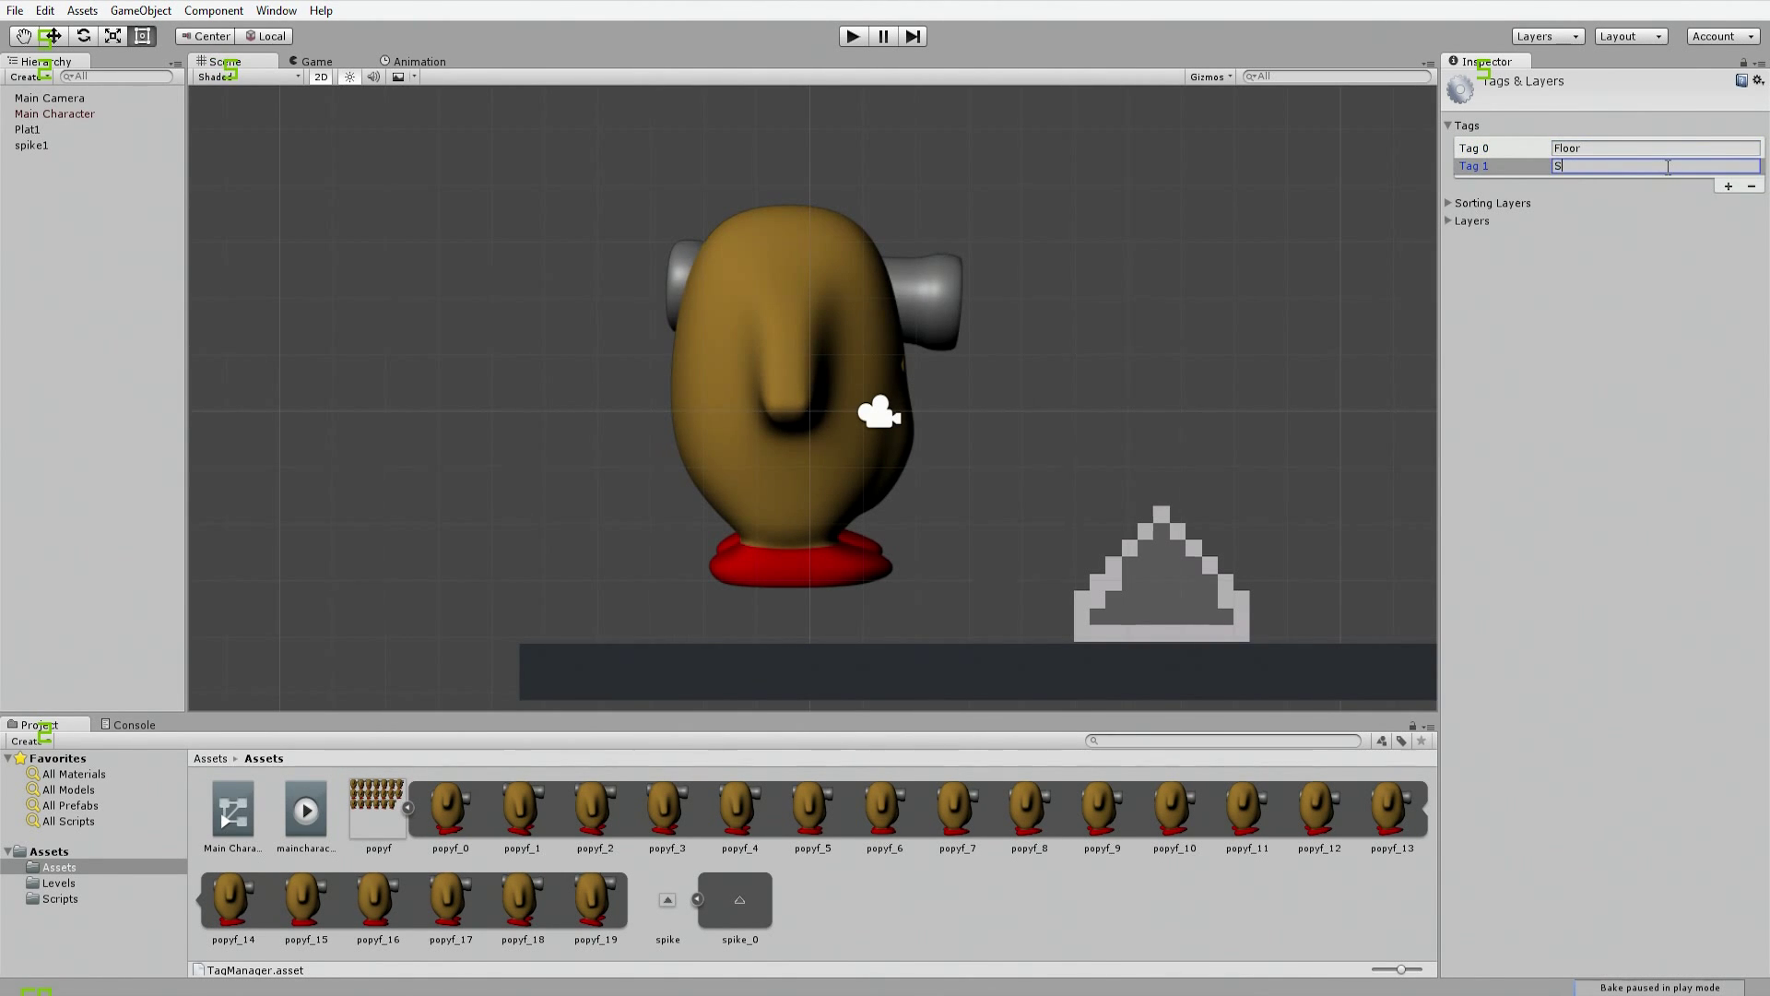
key(BackSpace)
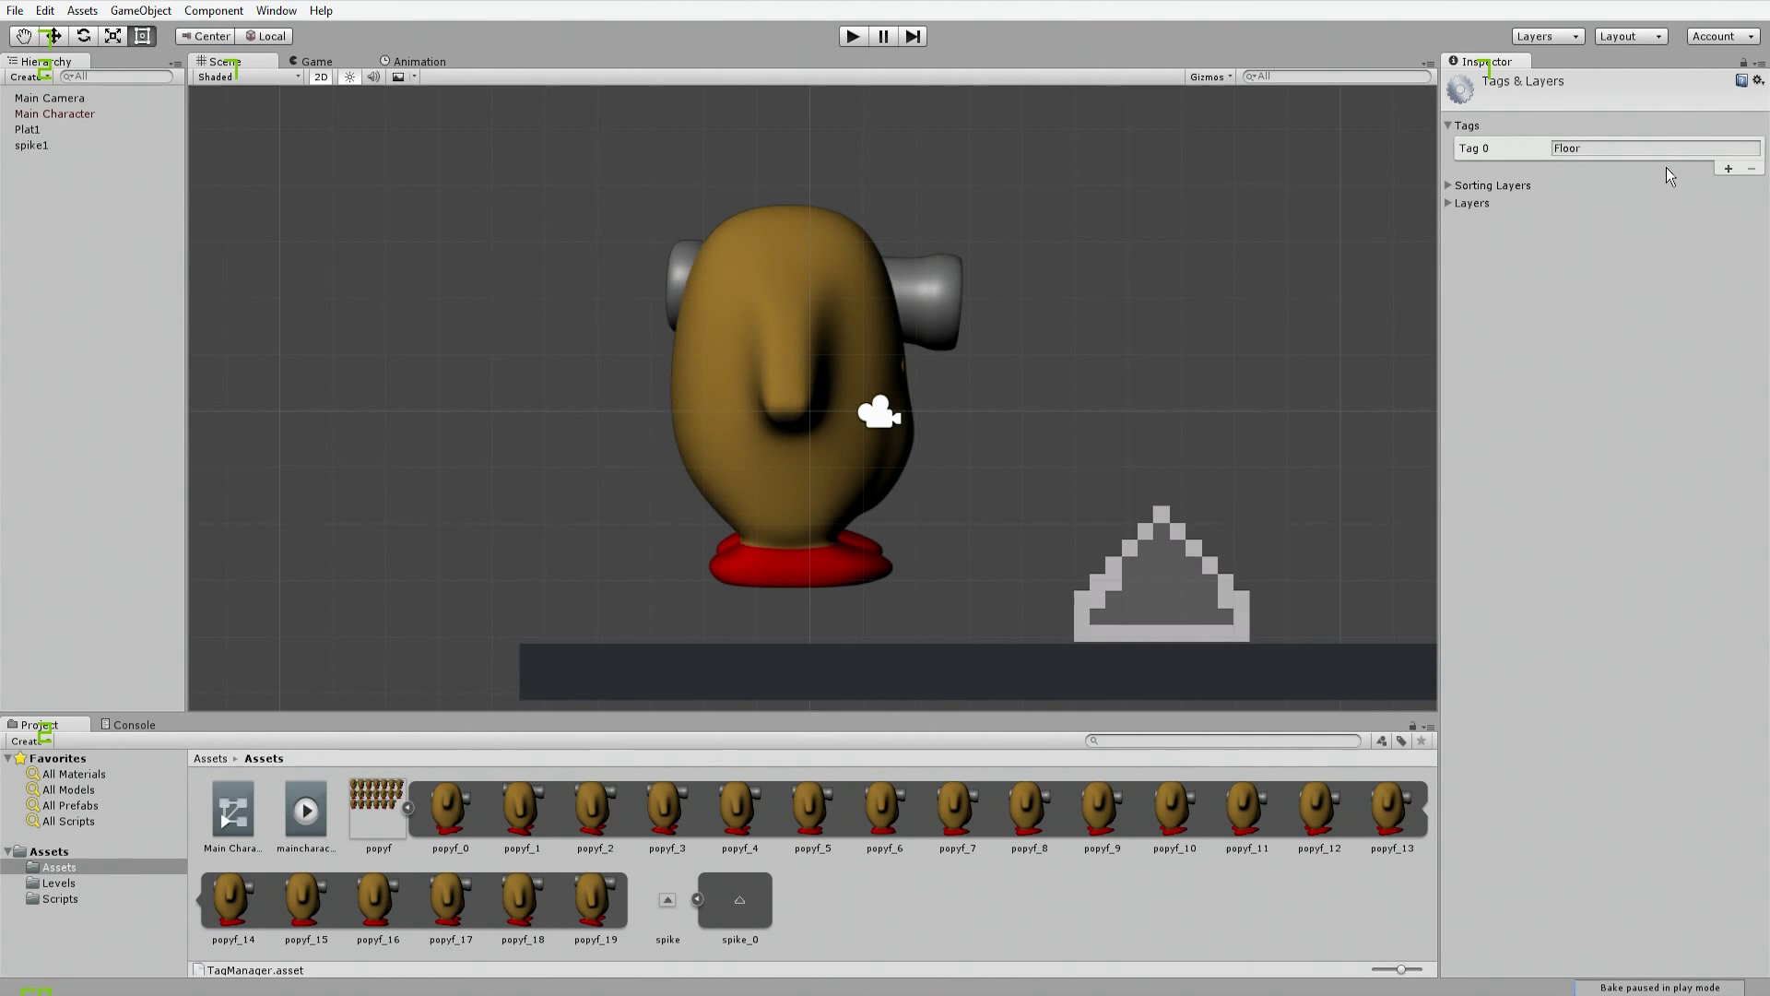
click(1727, 169)
text(s)
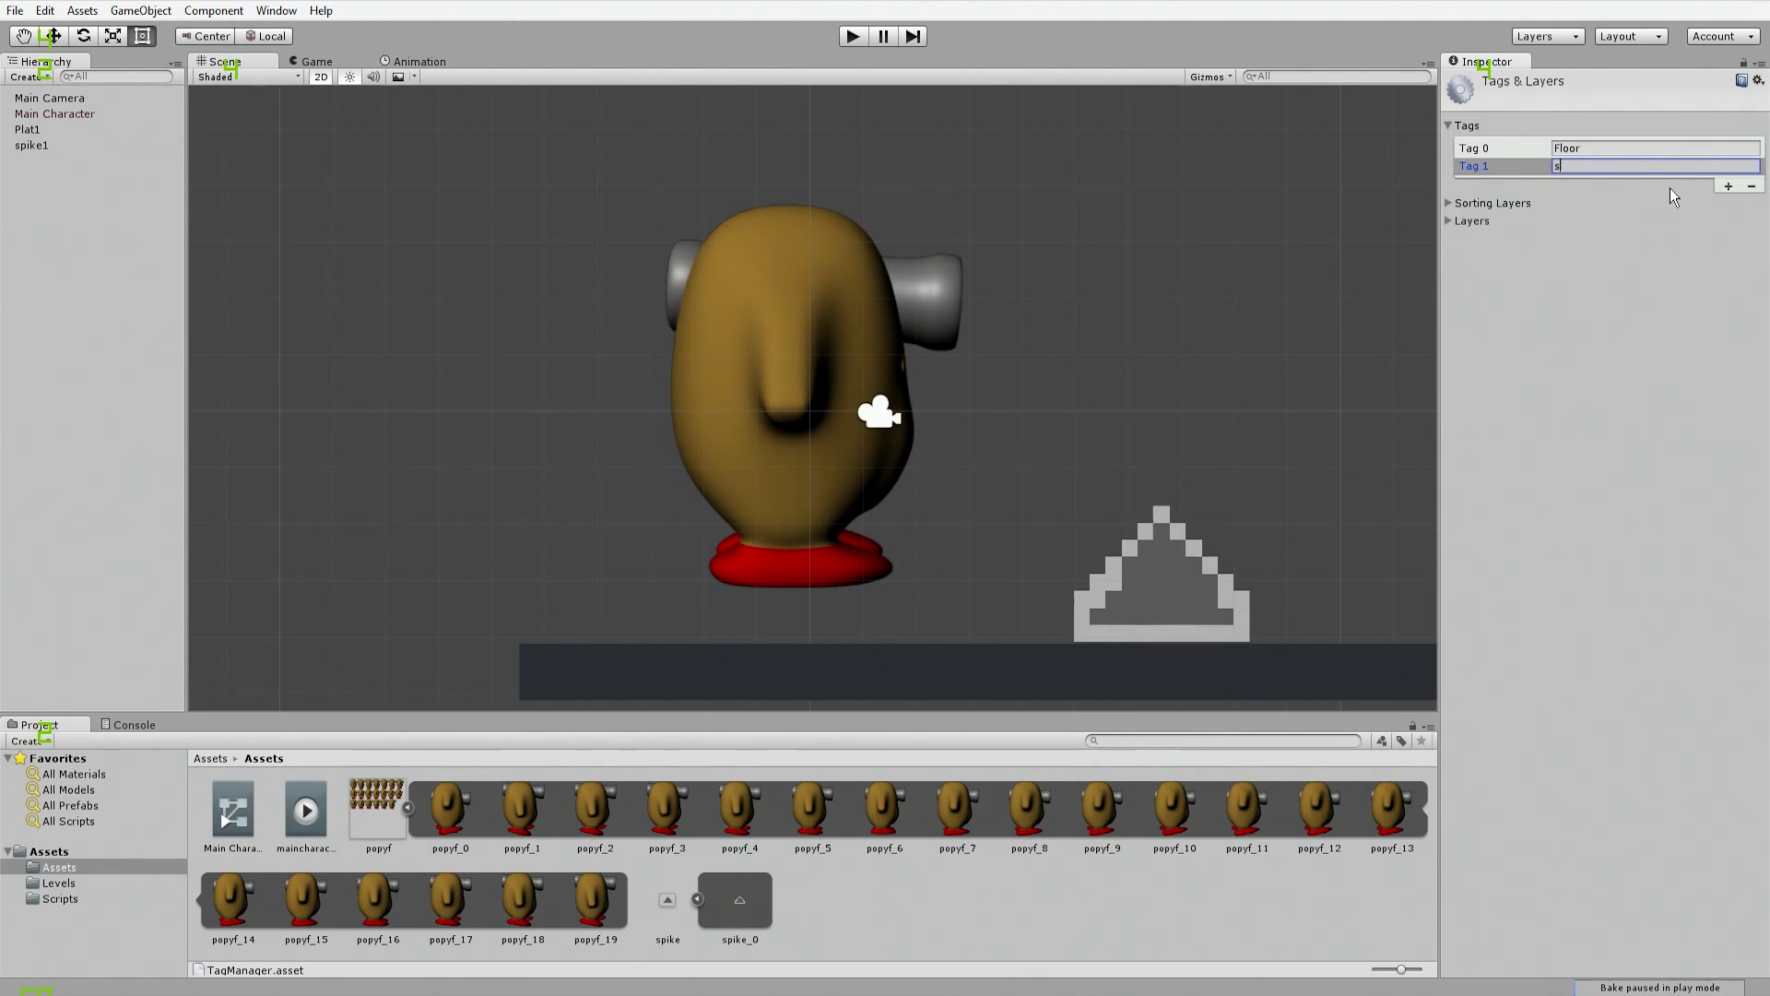
text(pike)
click(1522, 268)
click(850, 40)
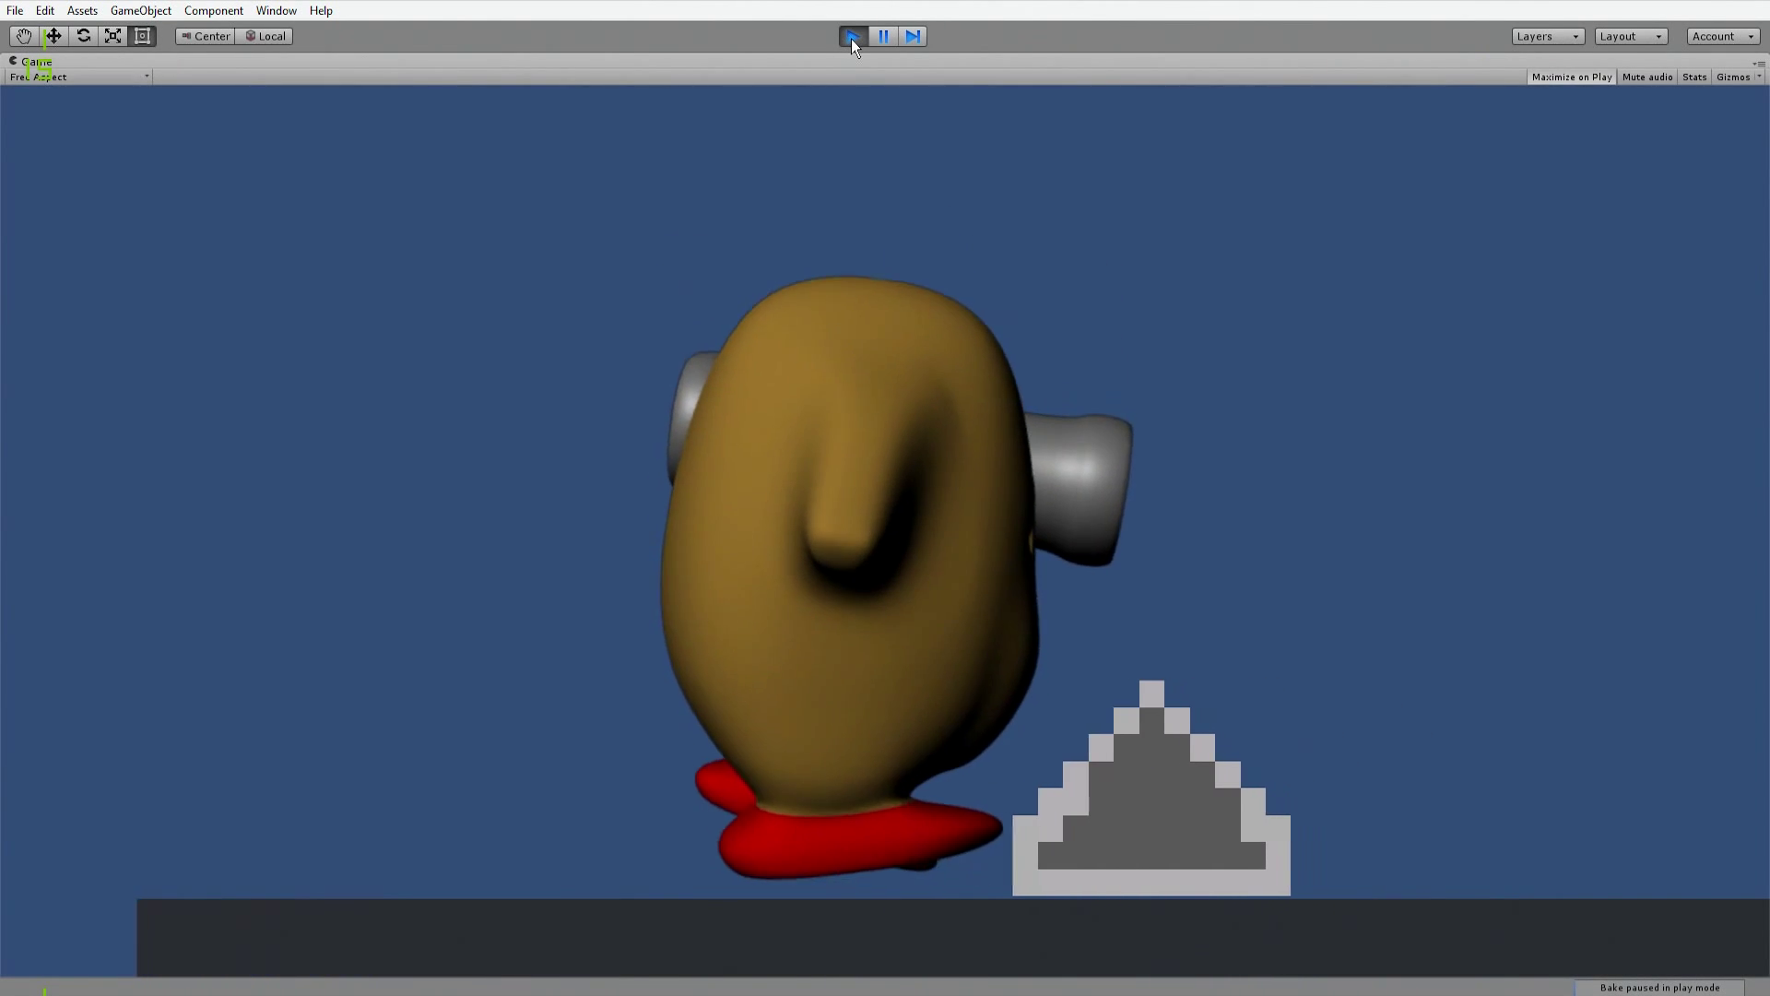
click(850, 39)
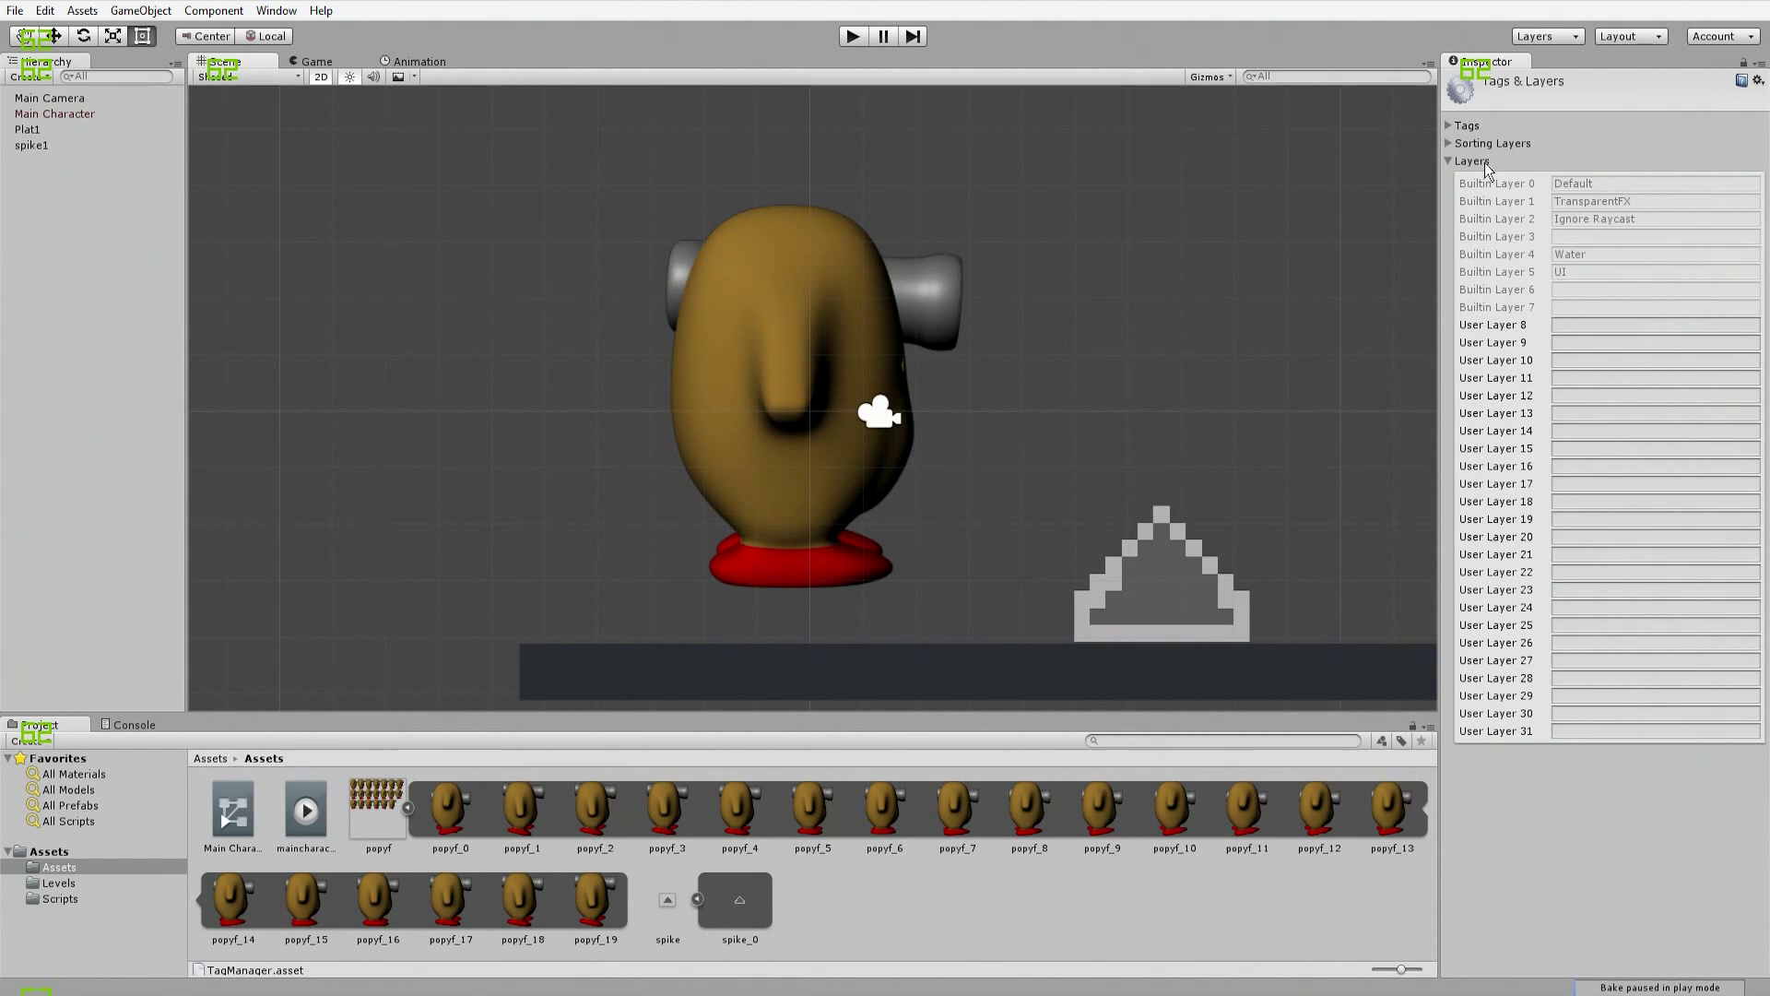
Step: Clear the entries from the tag list and undo the recent tag edits
click(1449, 126)
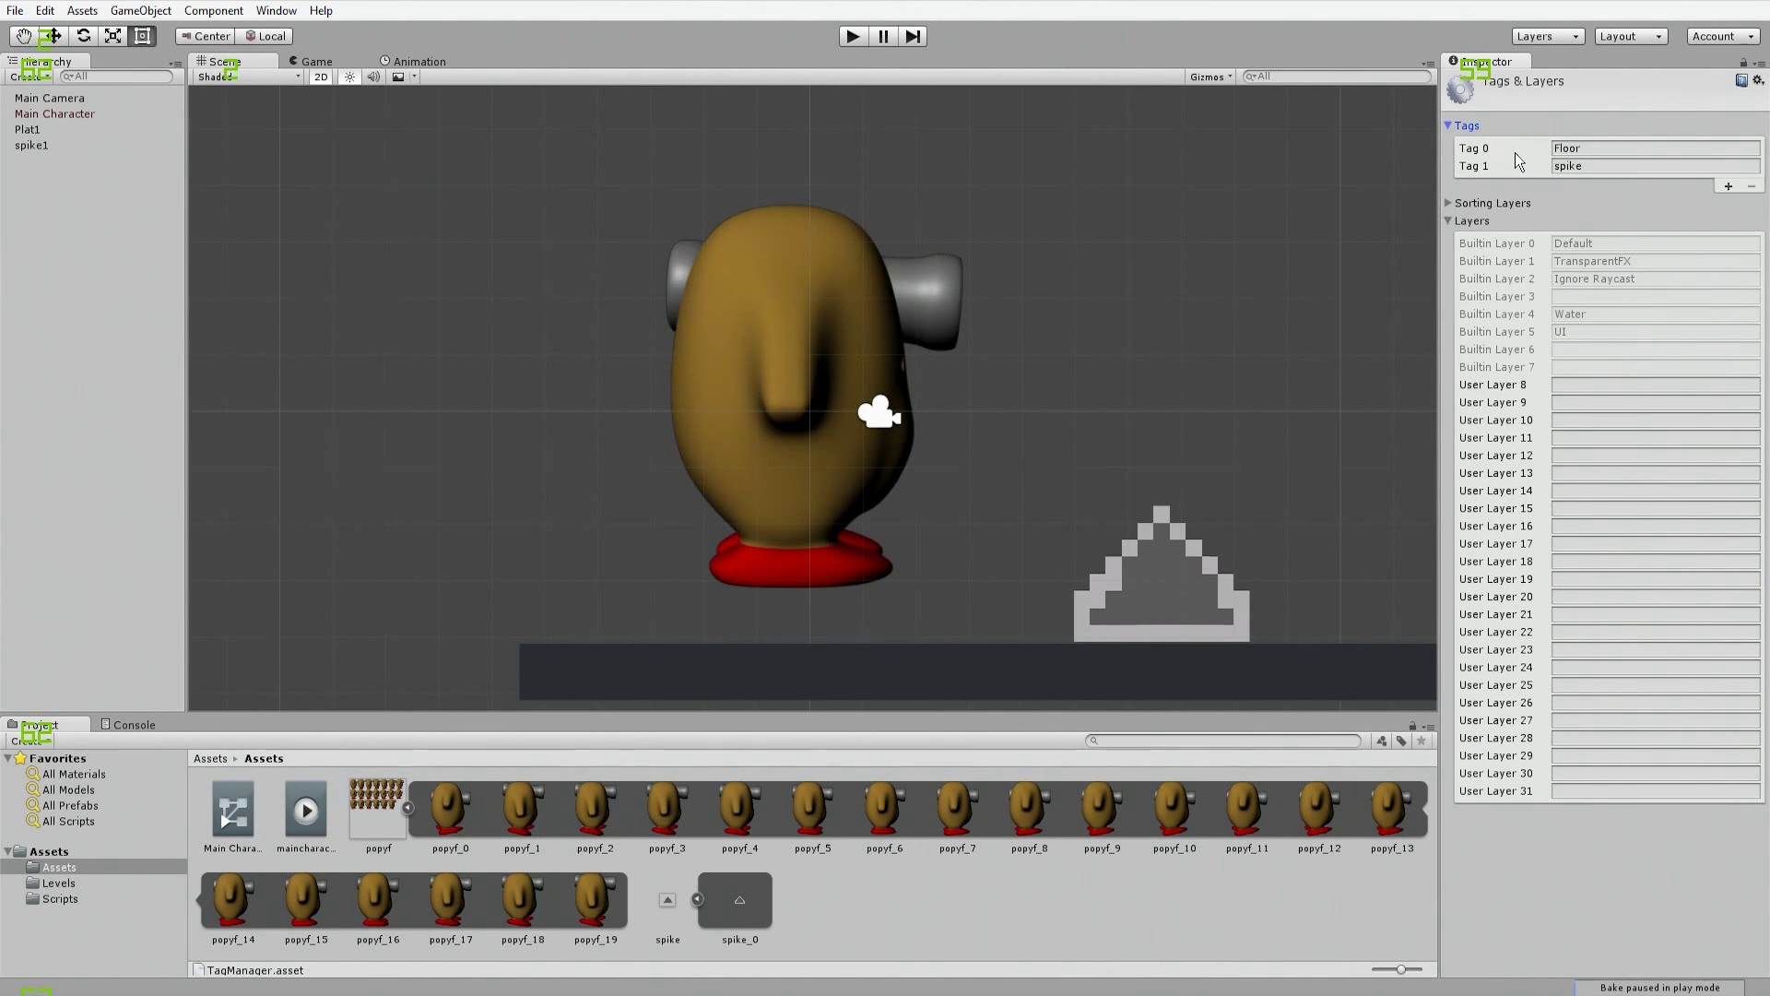
click(1545, 171)
key(Delete)
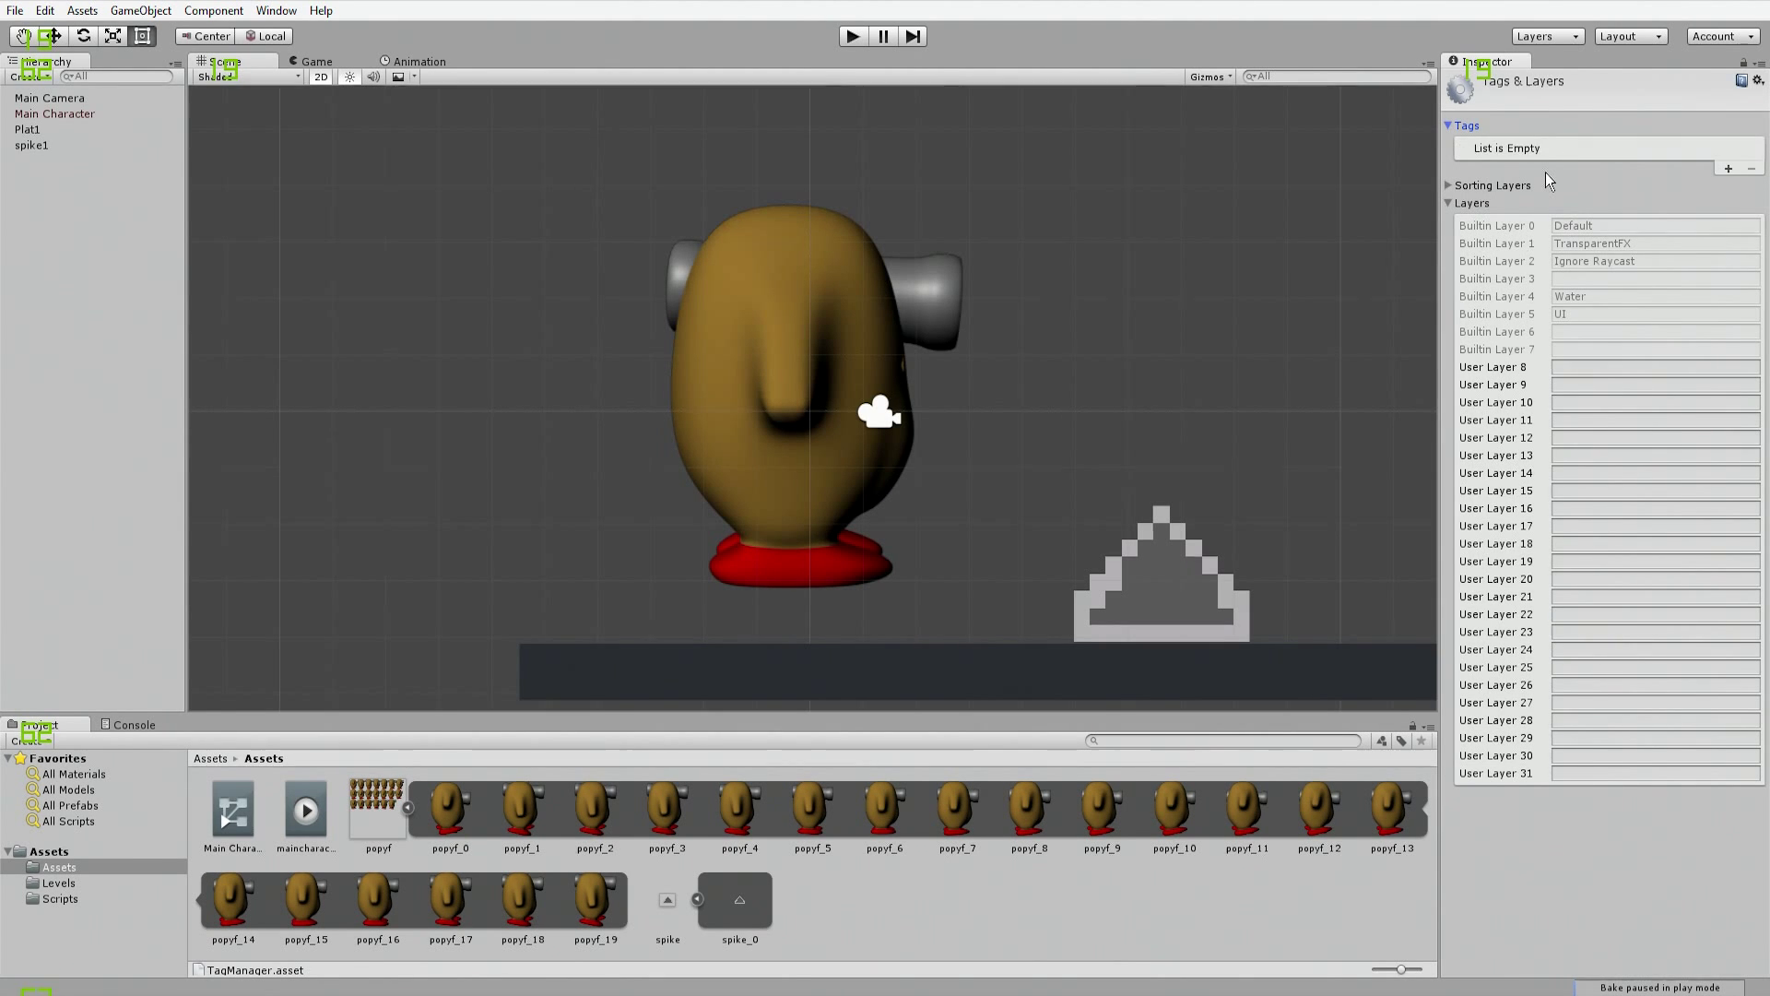
key(ctrl+z)
key(ctrl+z)
key(ctrl+z)
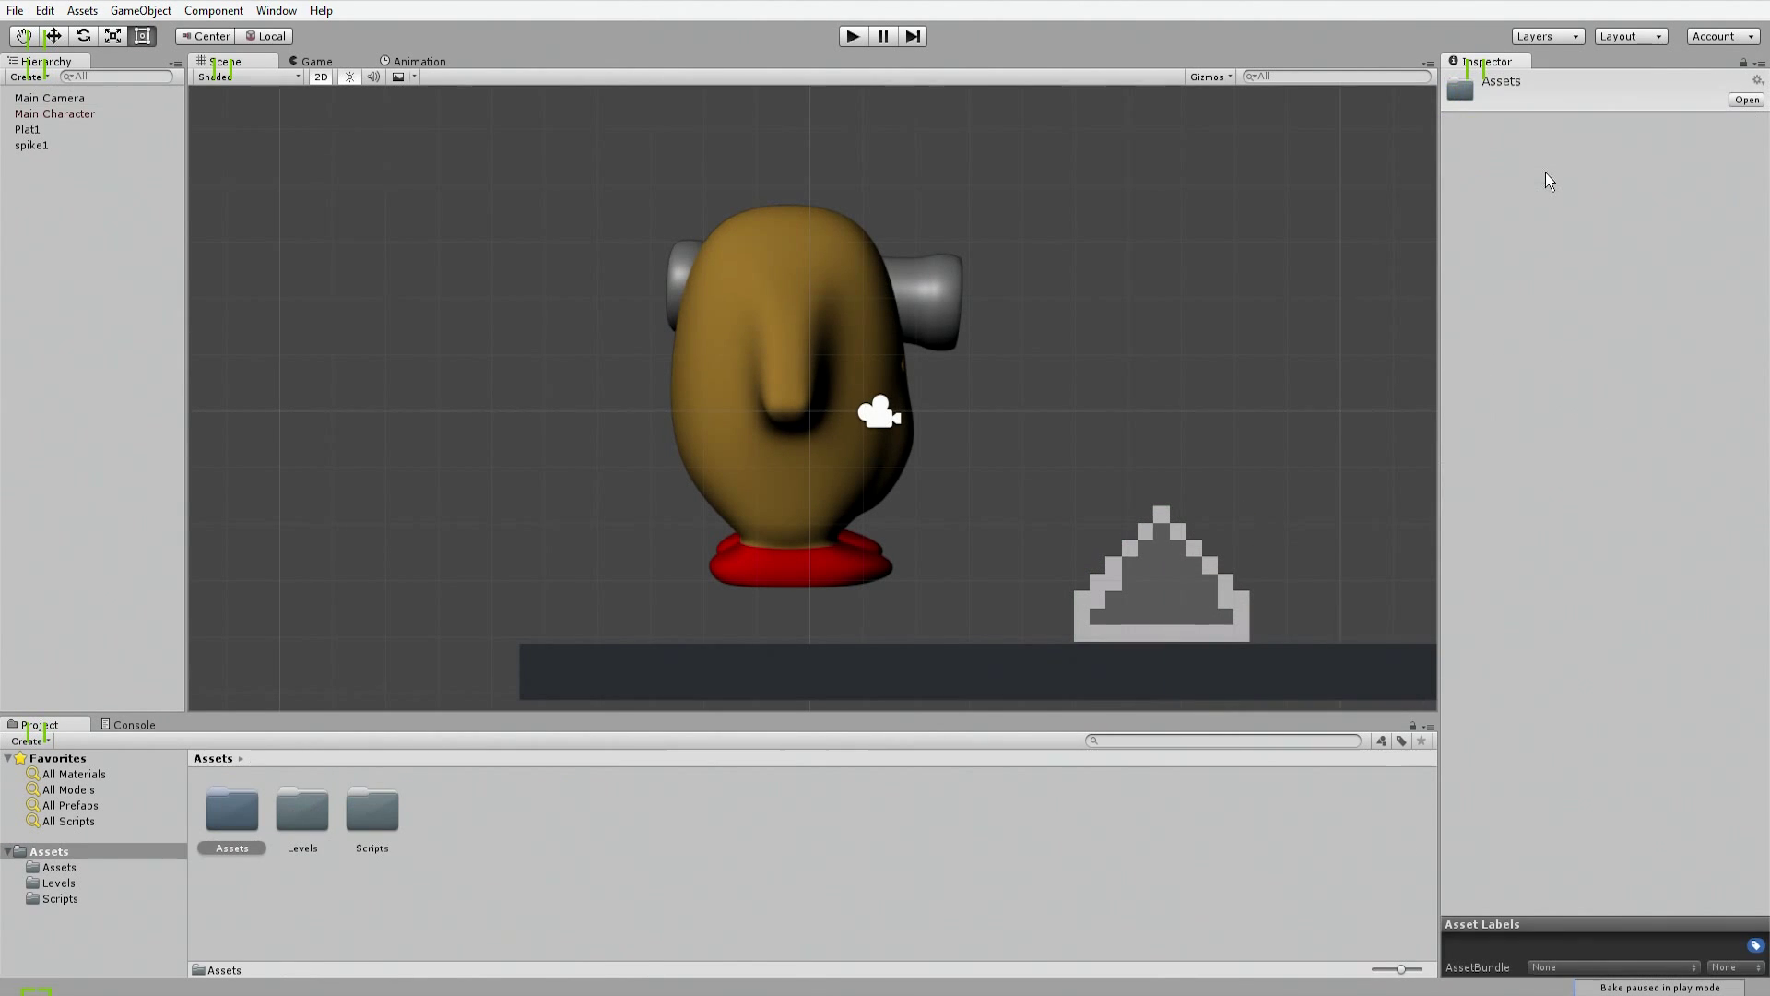
Step: Open the tag settings from the Plat1 object and add a second tag named Spike below Floor
click(37, 129)
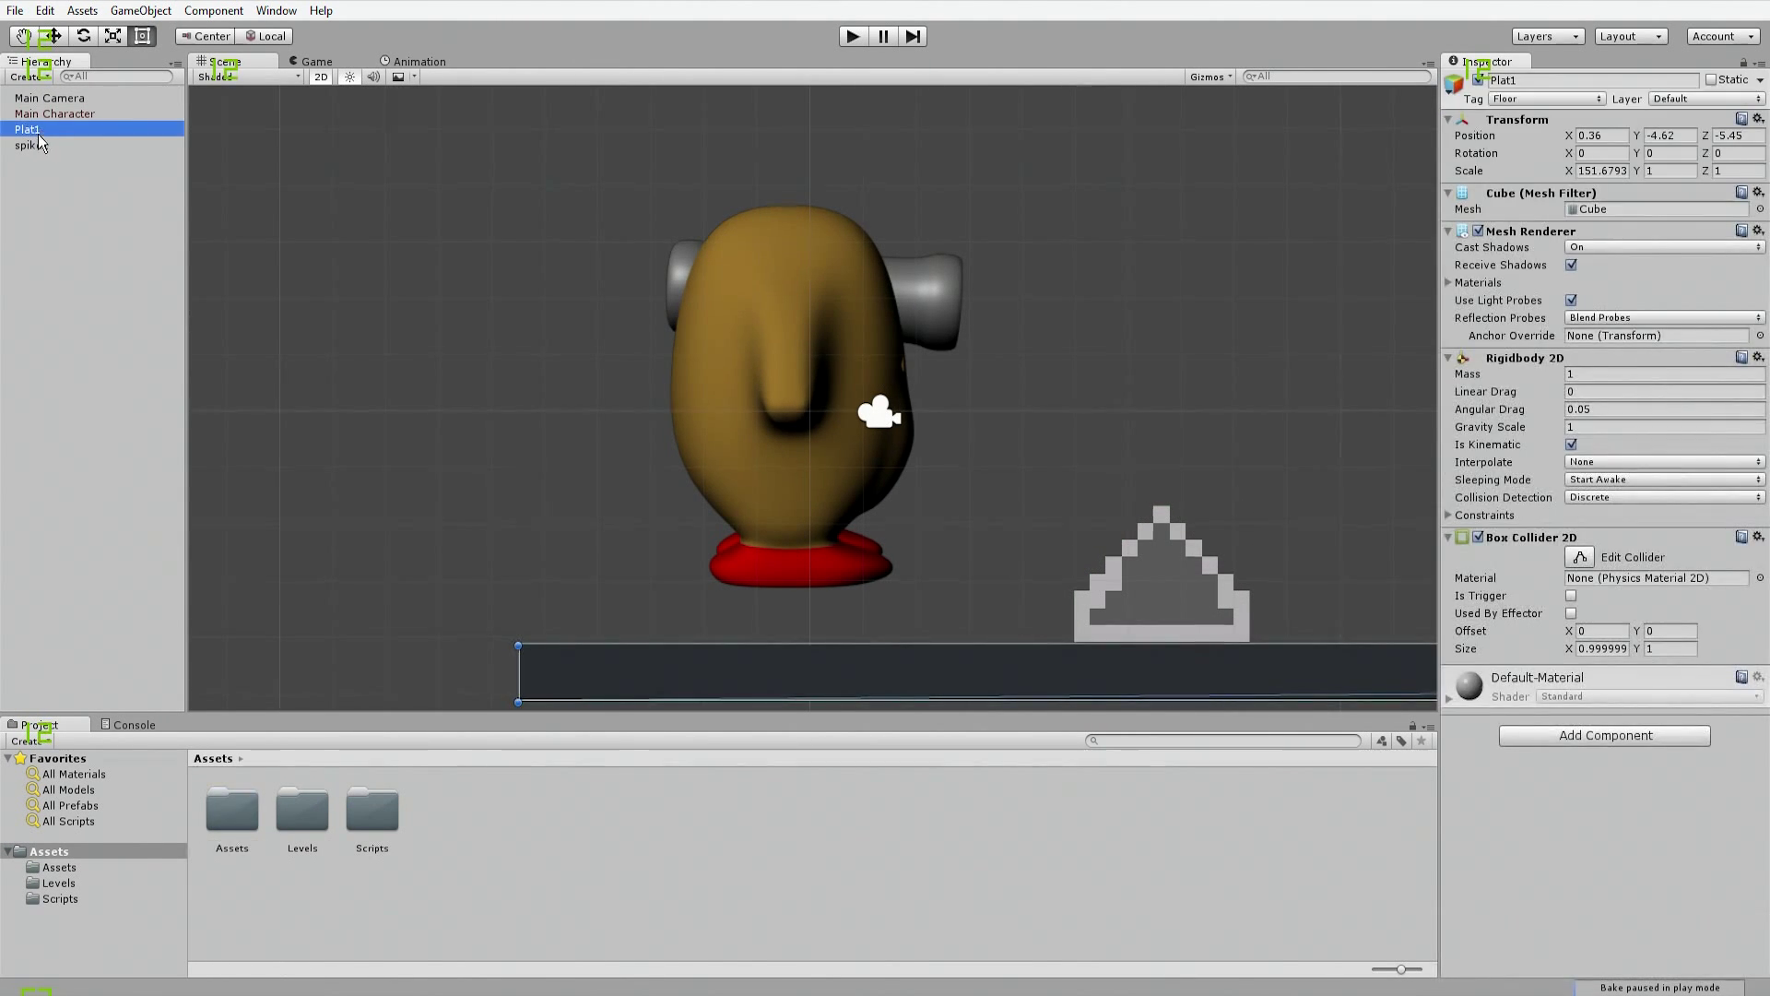
click(64, 115)
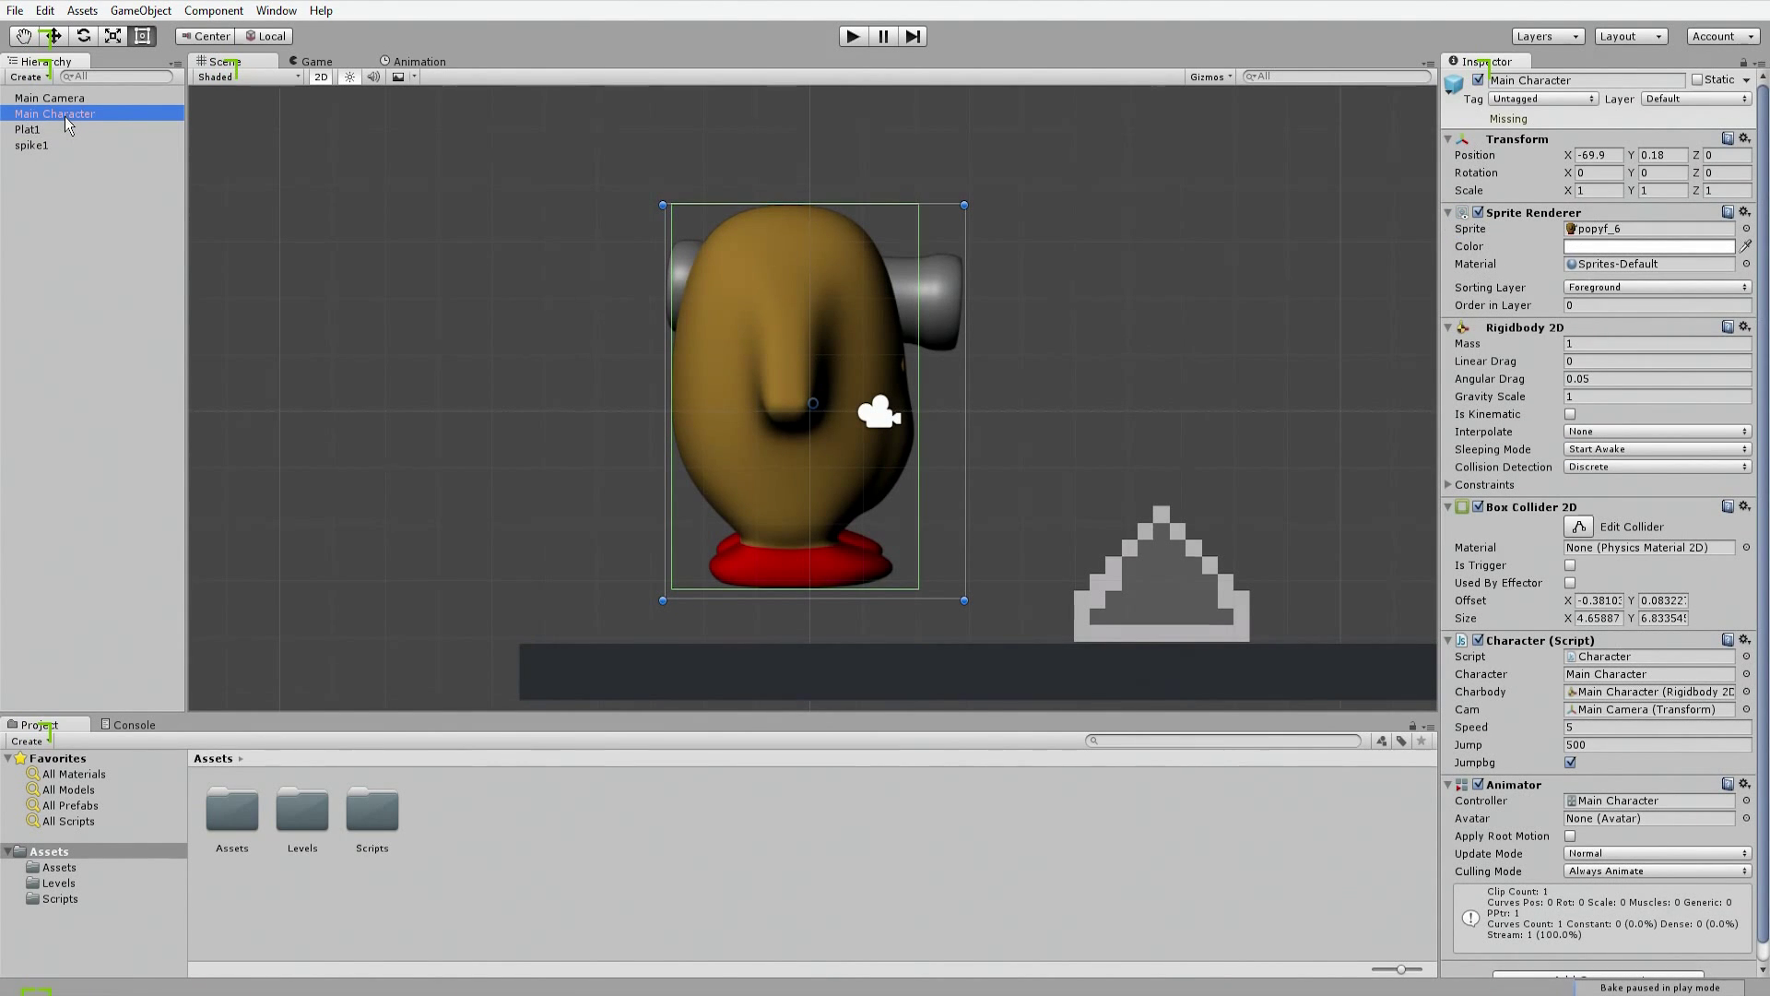
click(40, 131)
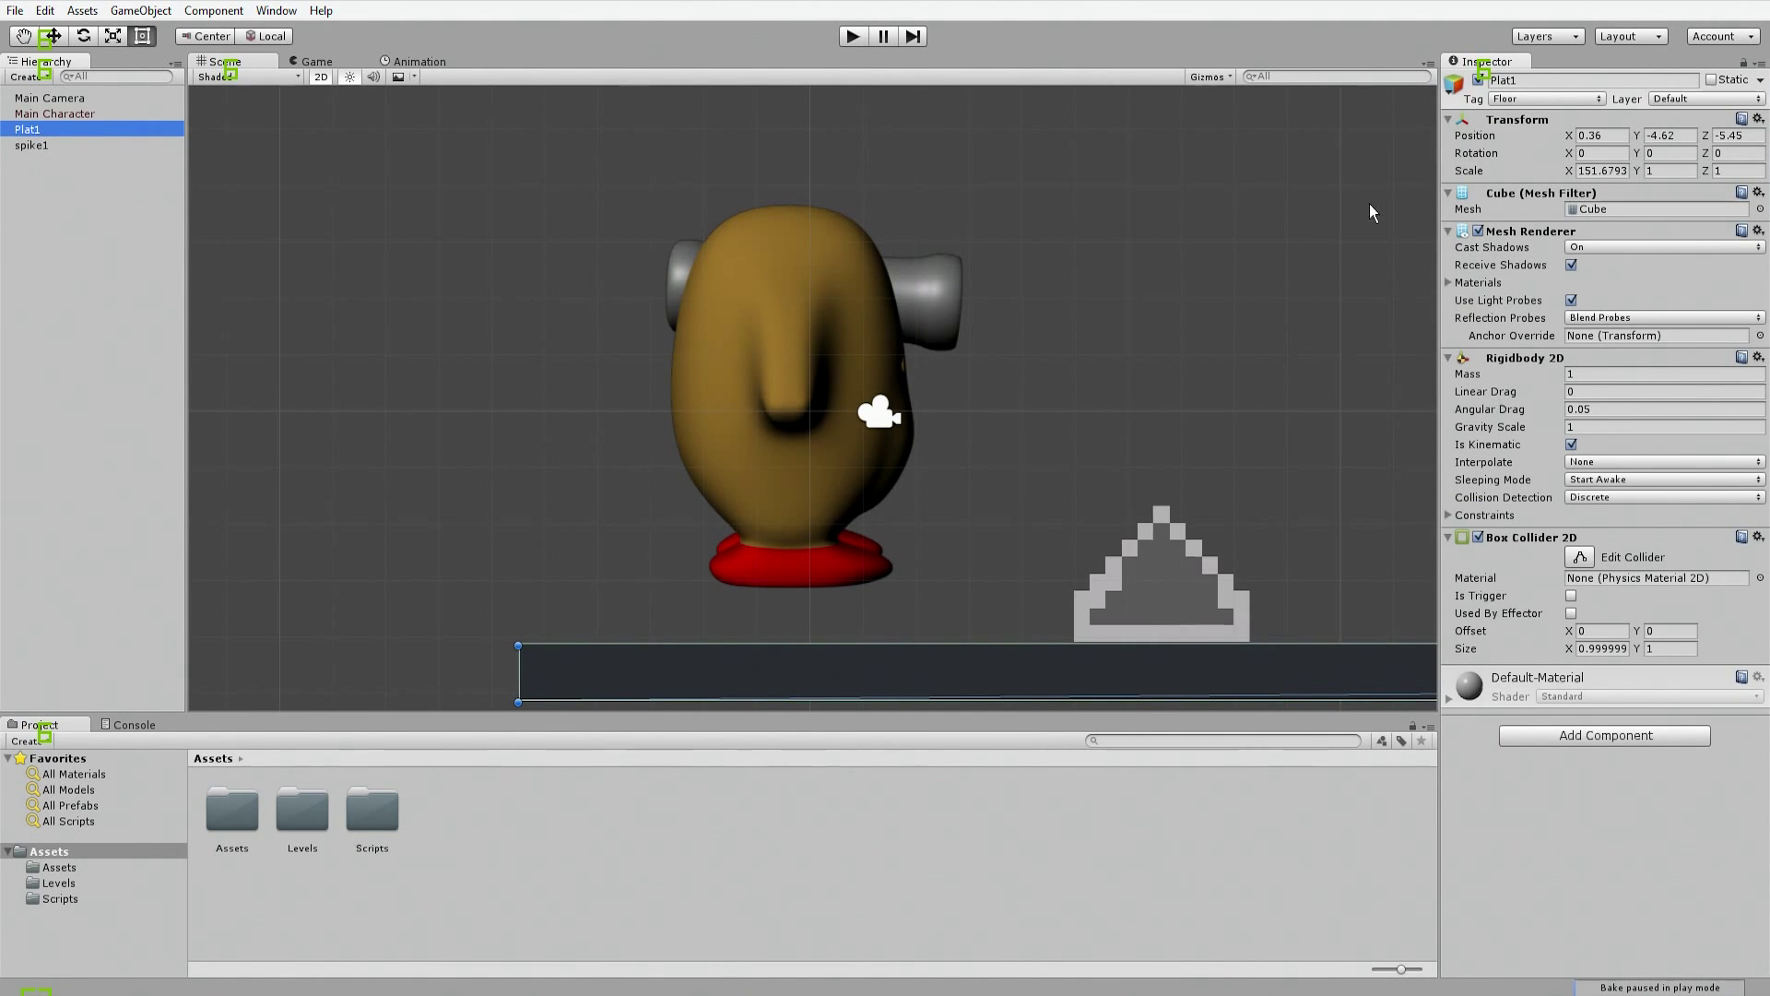
click(1545, 100)
click(1546, 303)
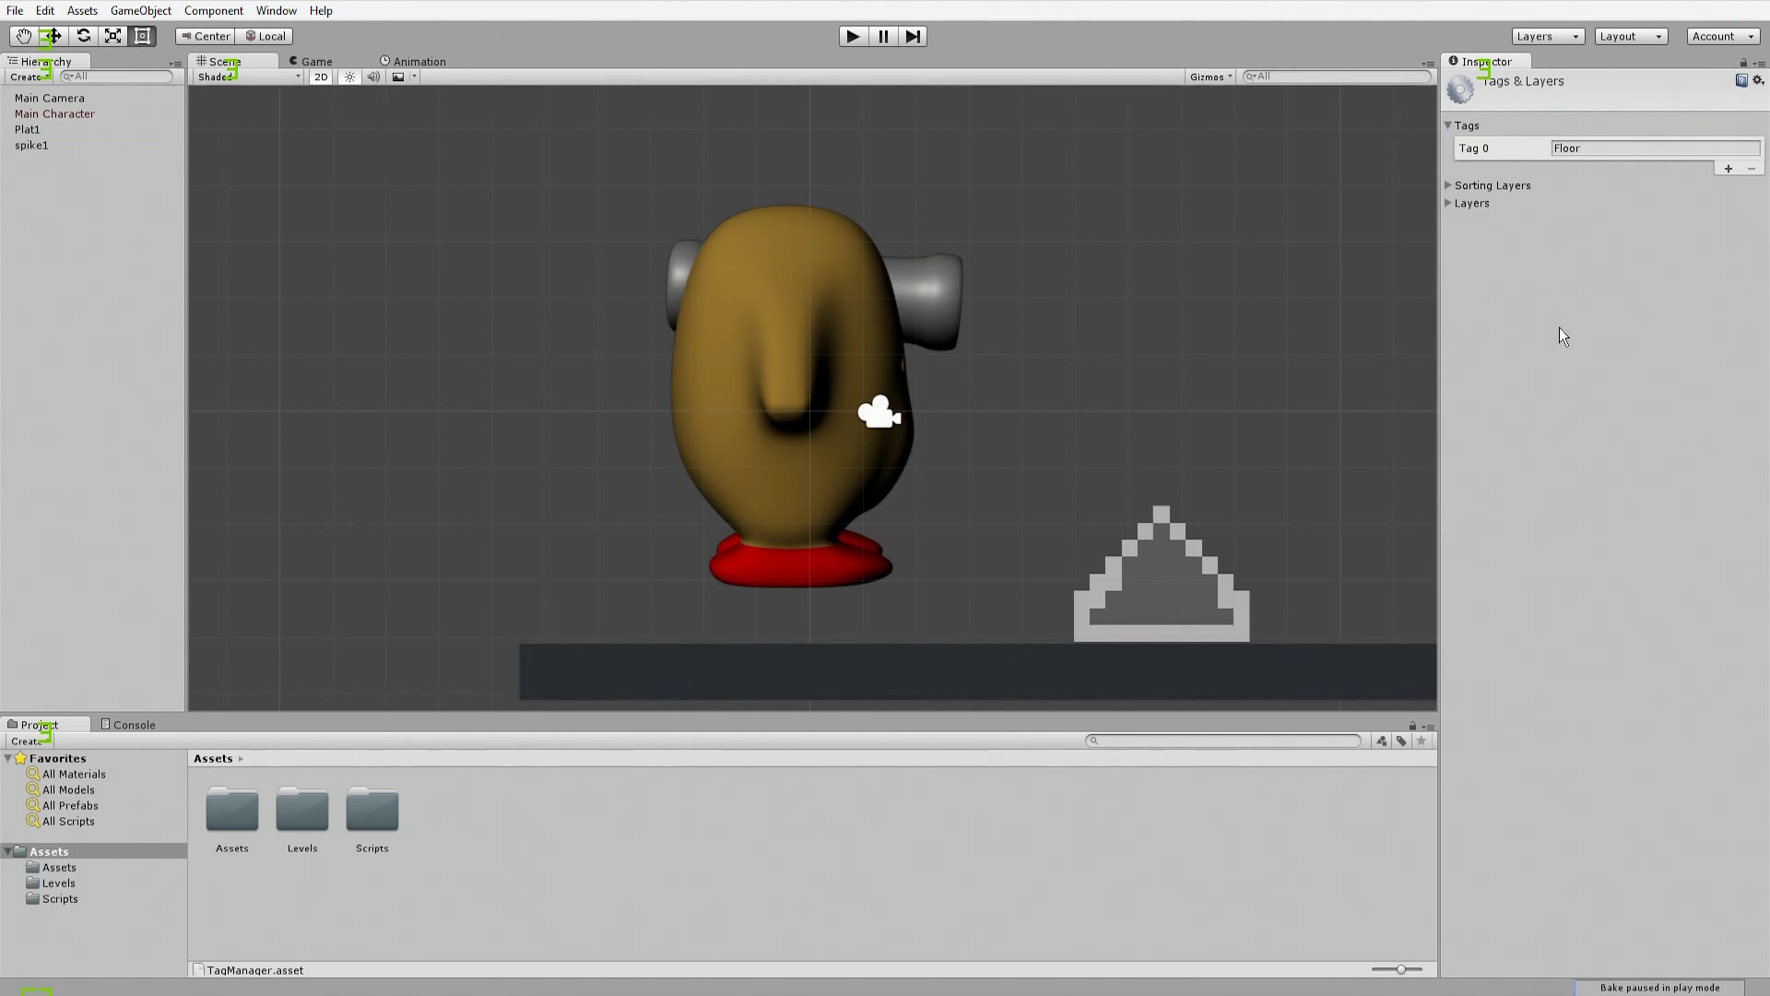
click(1725, 169)
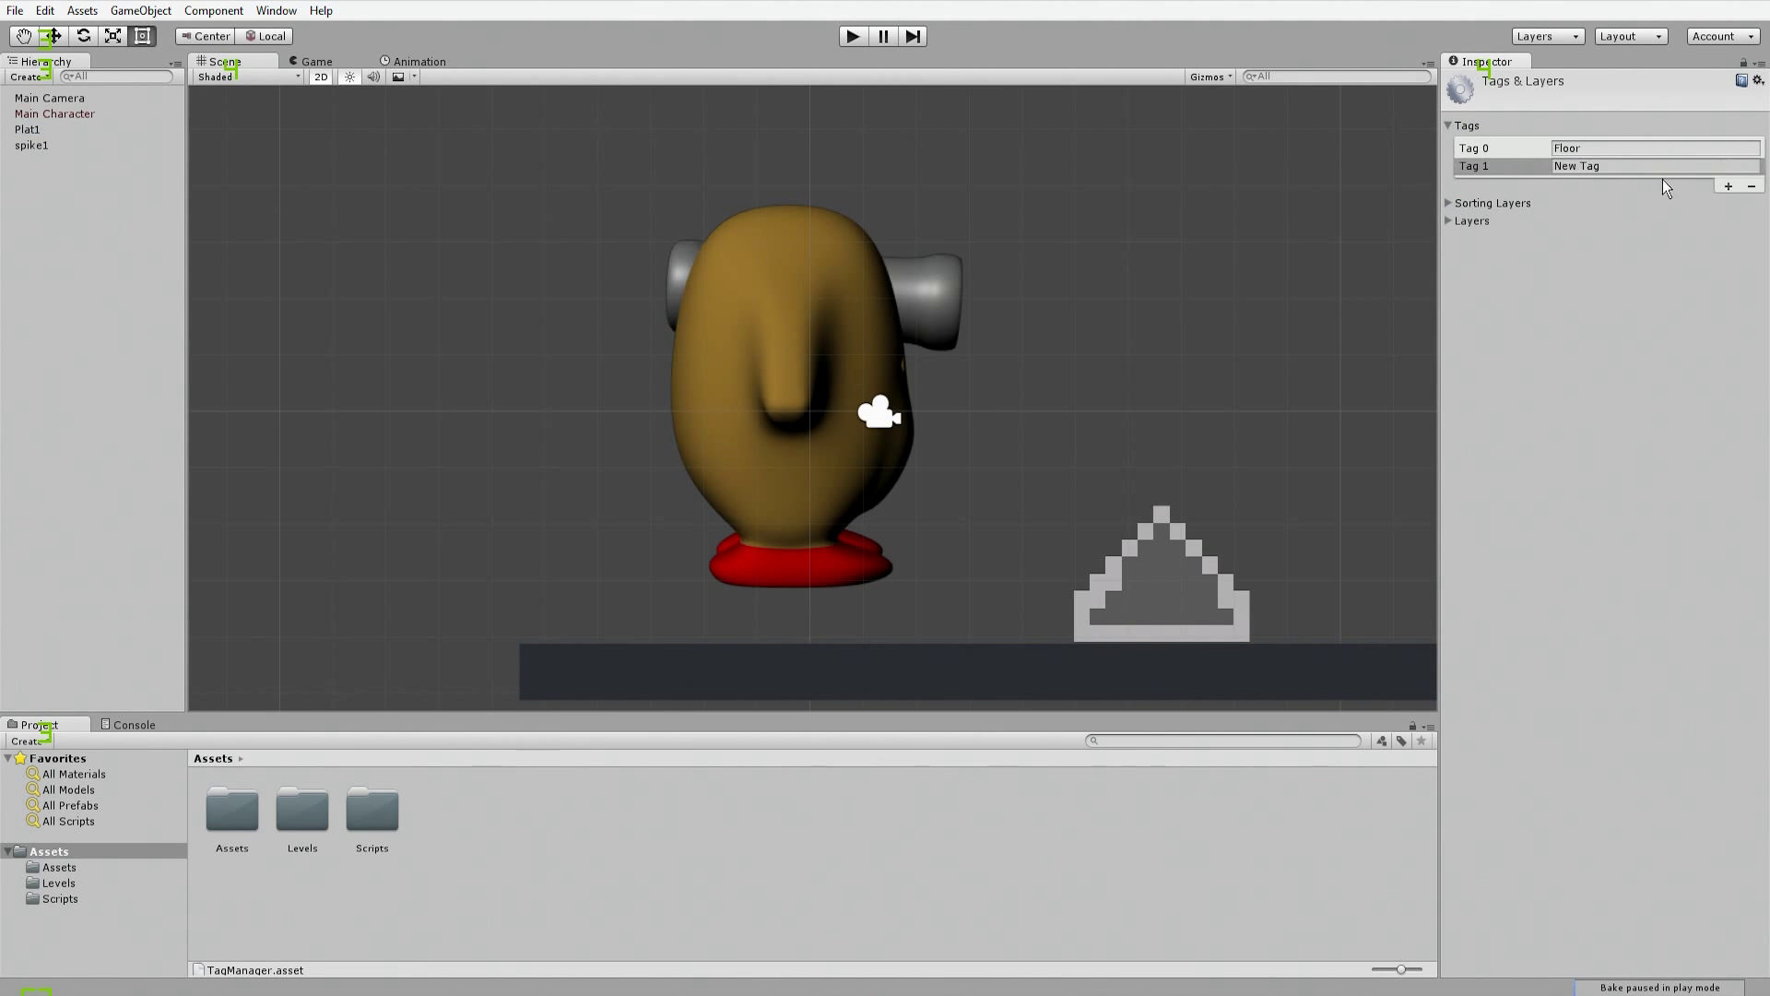
click(1582, 167)
text(s)
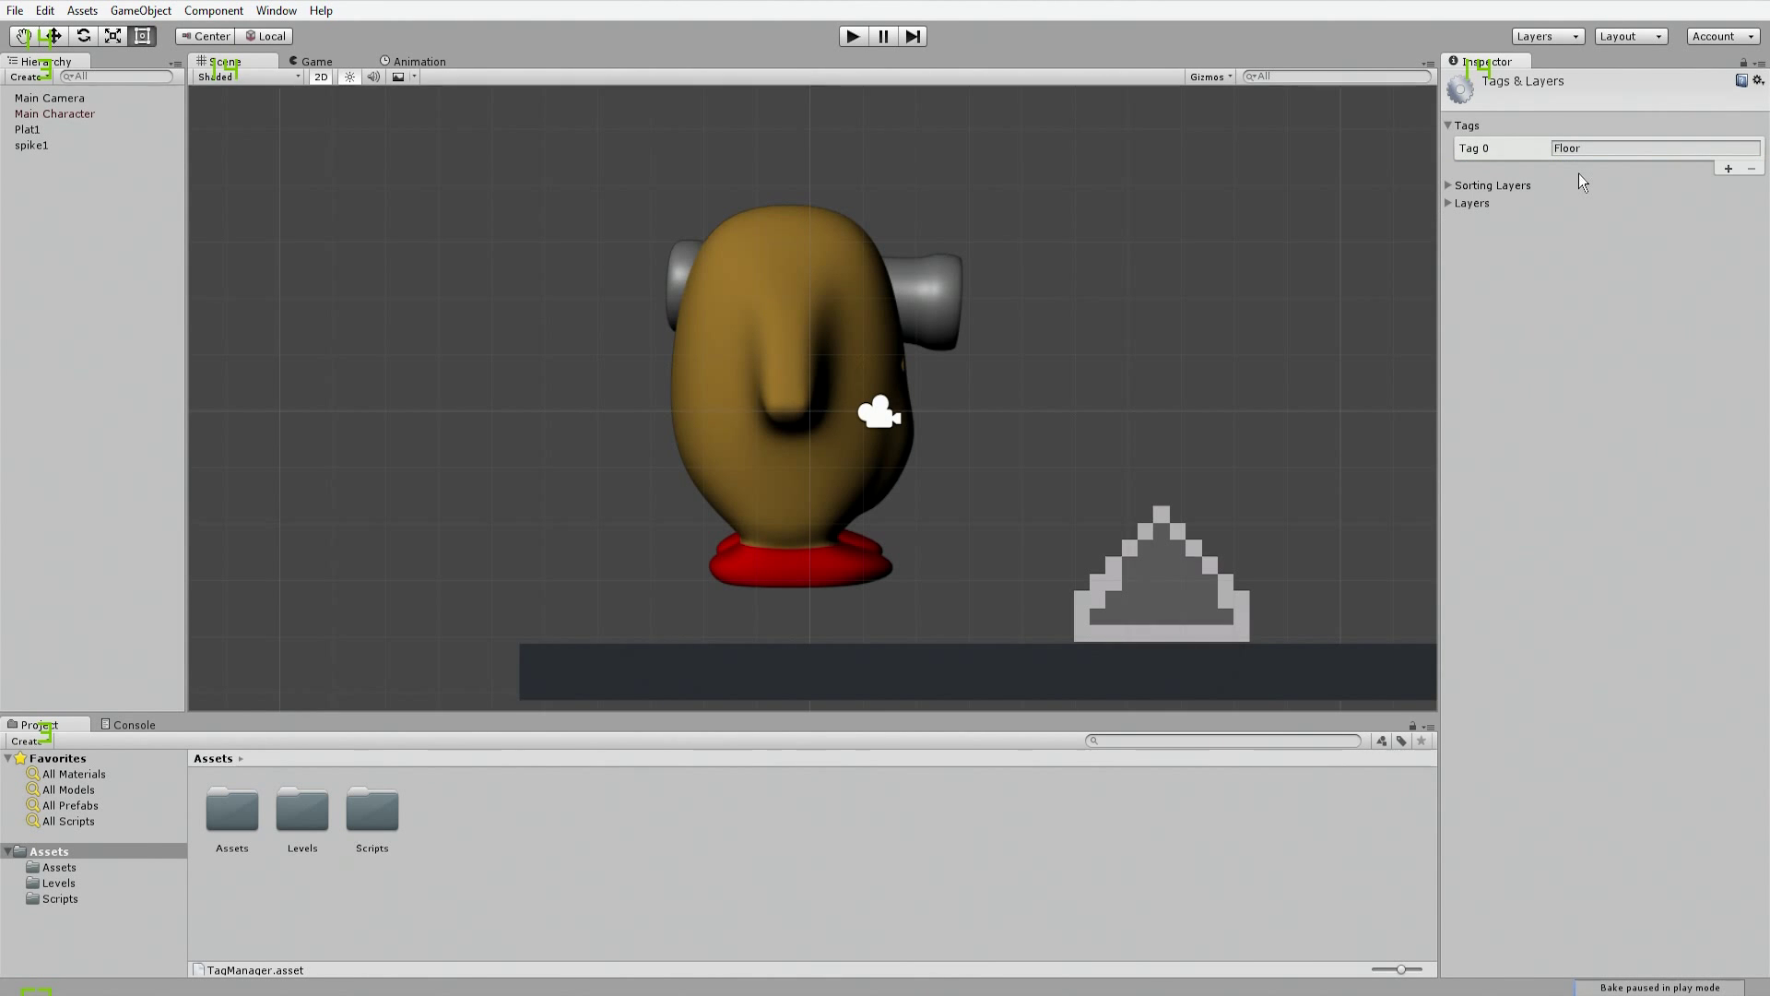
click(1729, 168)
click(1642, 165)
text(S)
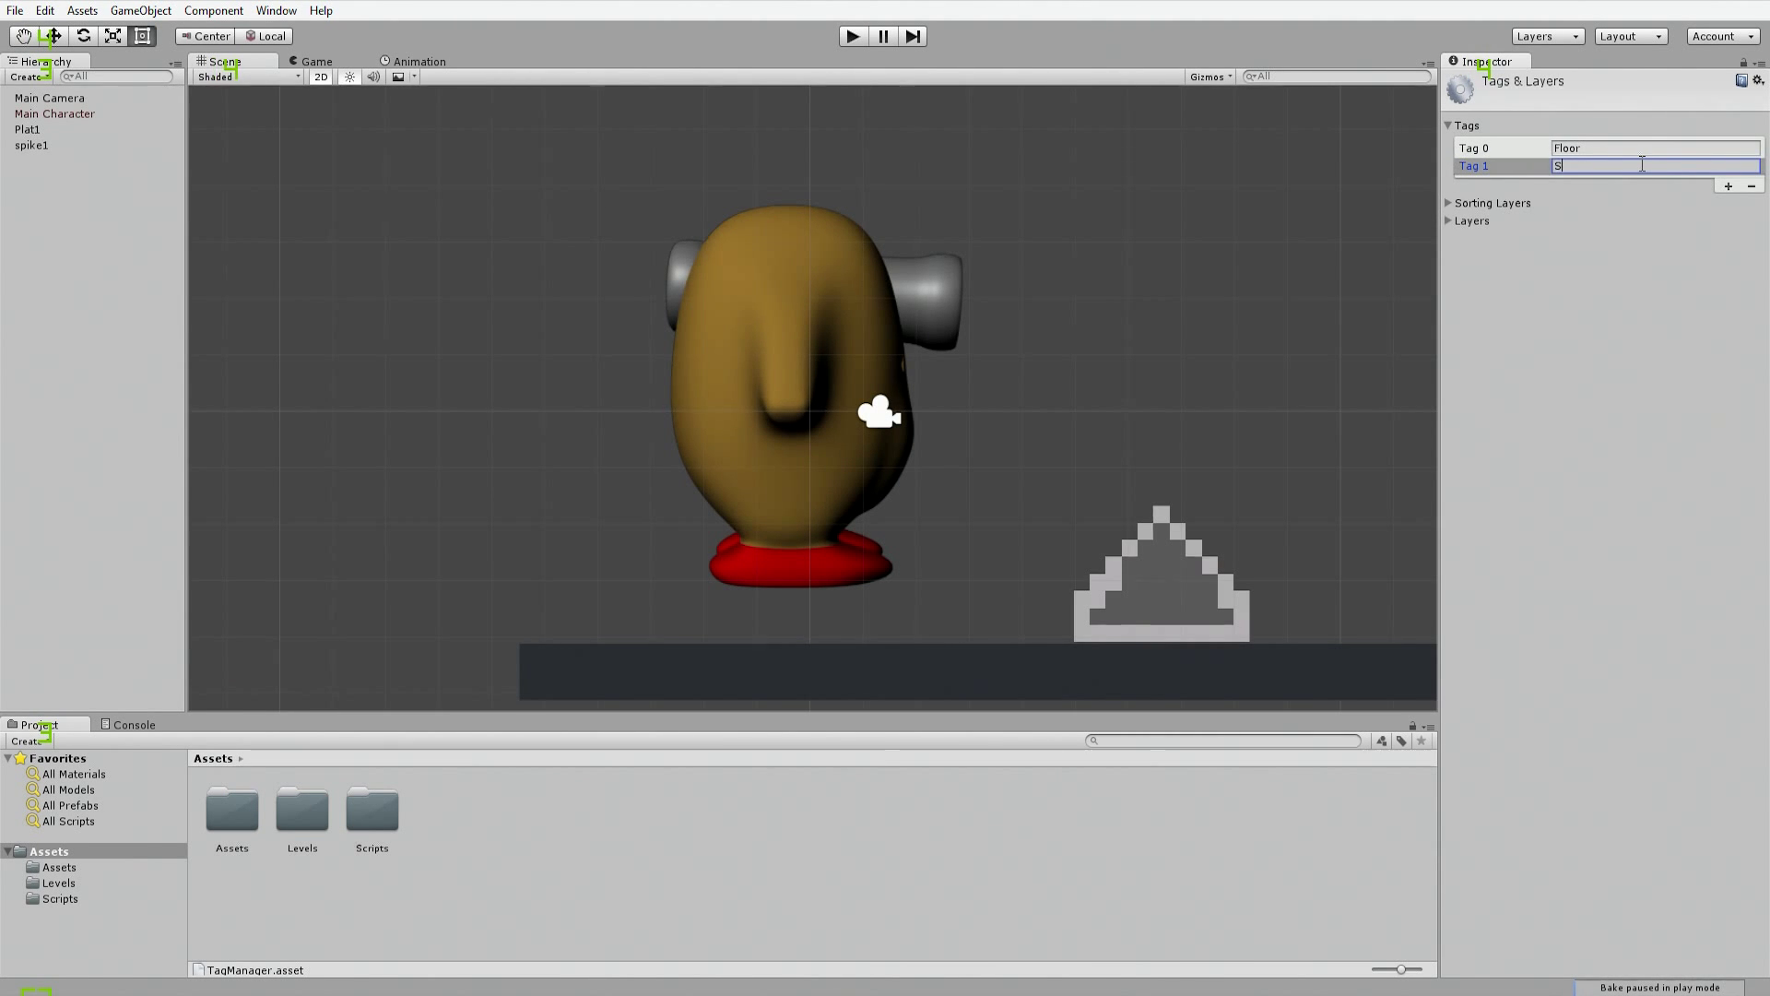
text(pike)
Step: Switch to MonoDevelop, change the tag in the second collision condition to "Spike" and build all projects
key(alt+Tab)
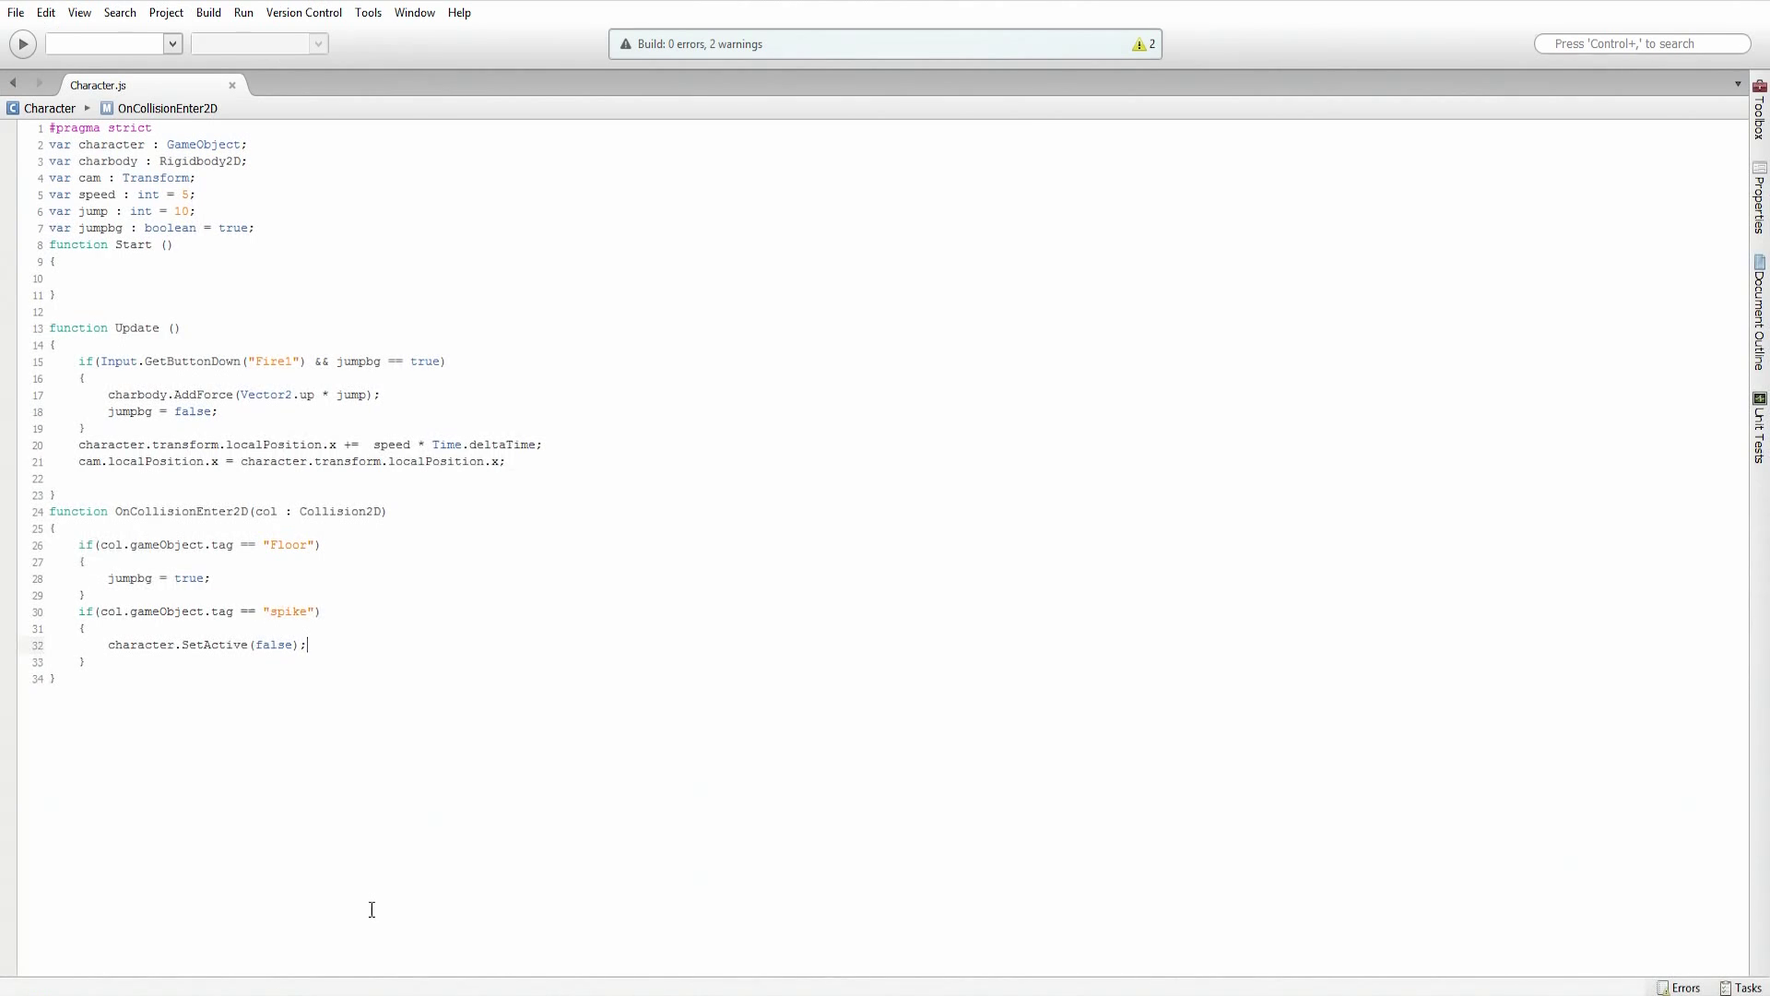
click(271, 611)
key(Delete)
text(S)
click(204, 14)
click(295, 38)
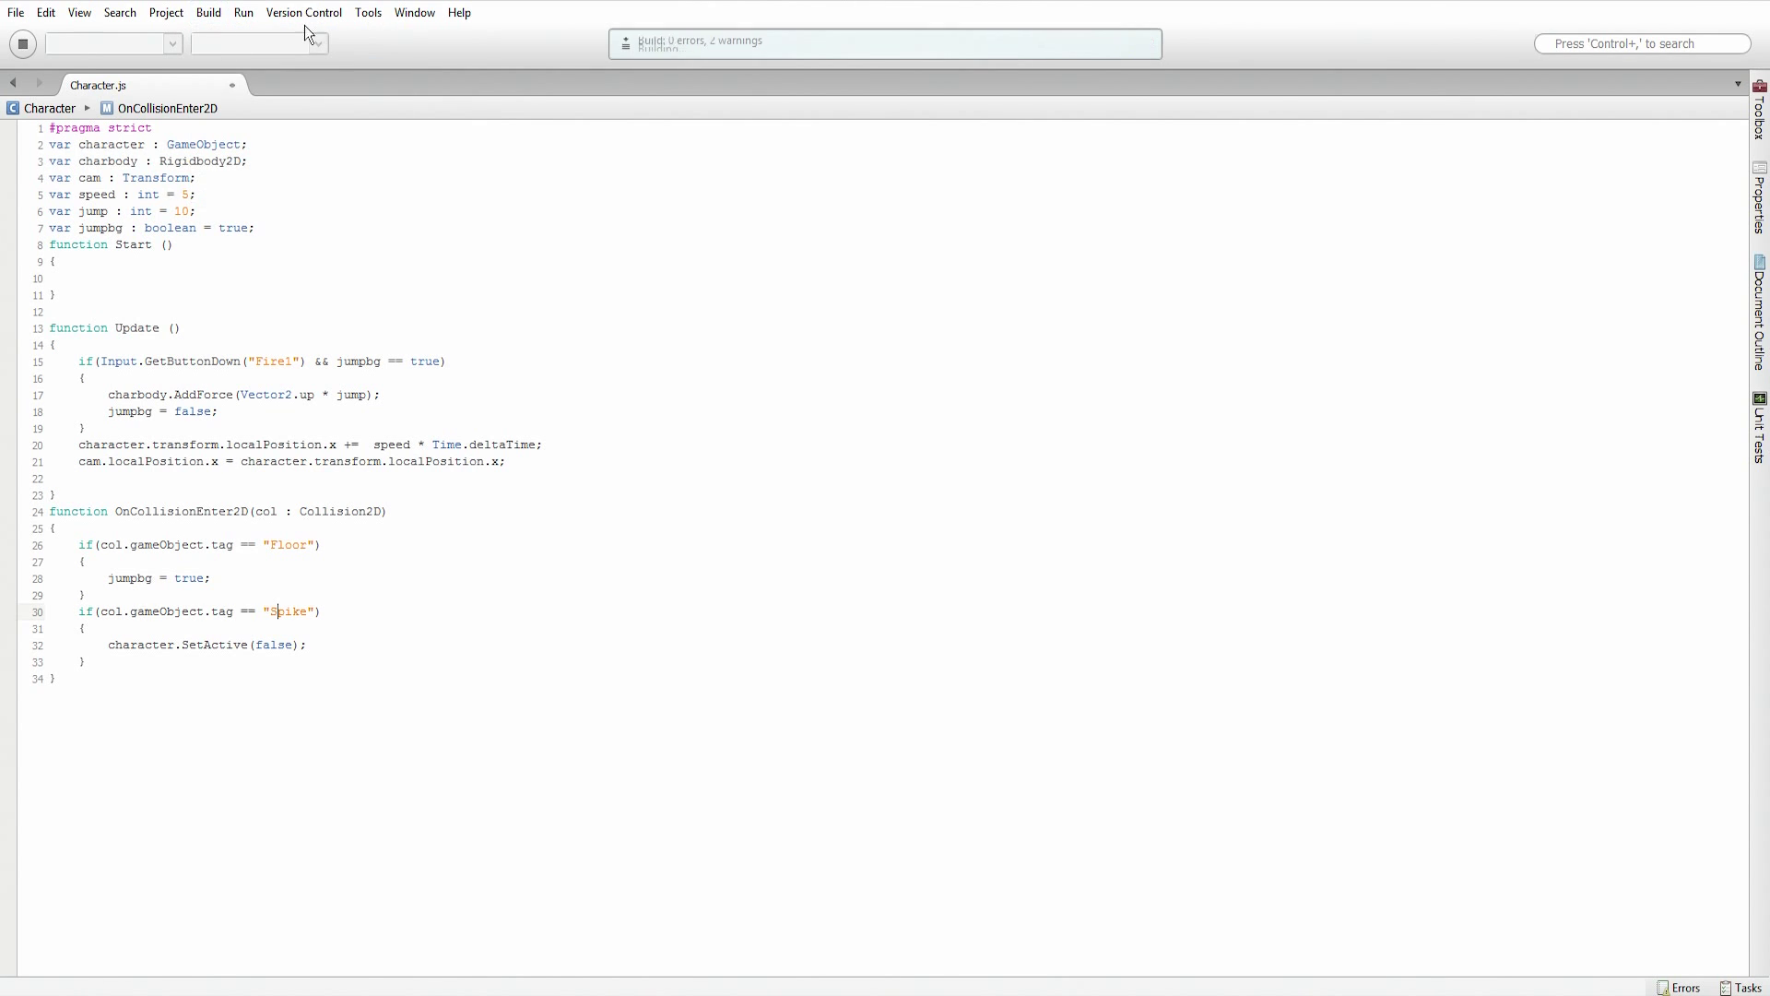
Step: Return to Unity and assign the Spike tag to the spike1 object
click(1692, 2)
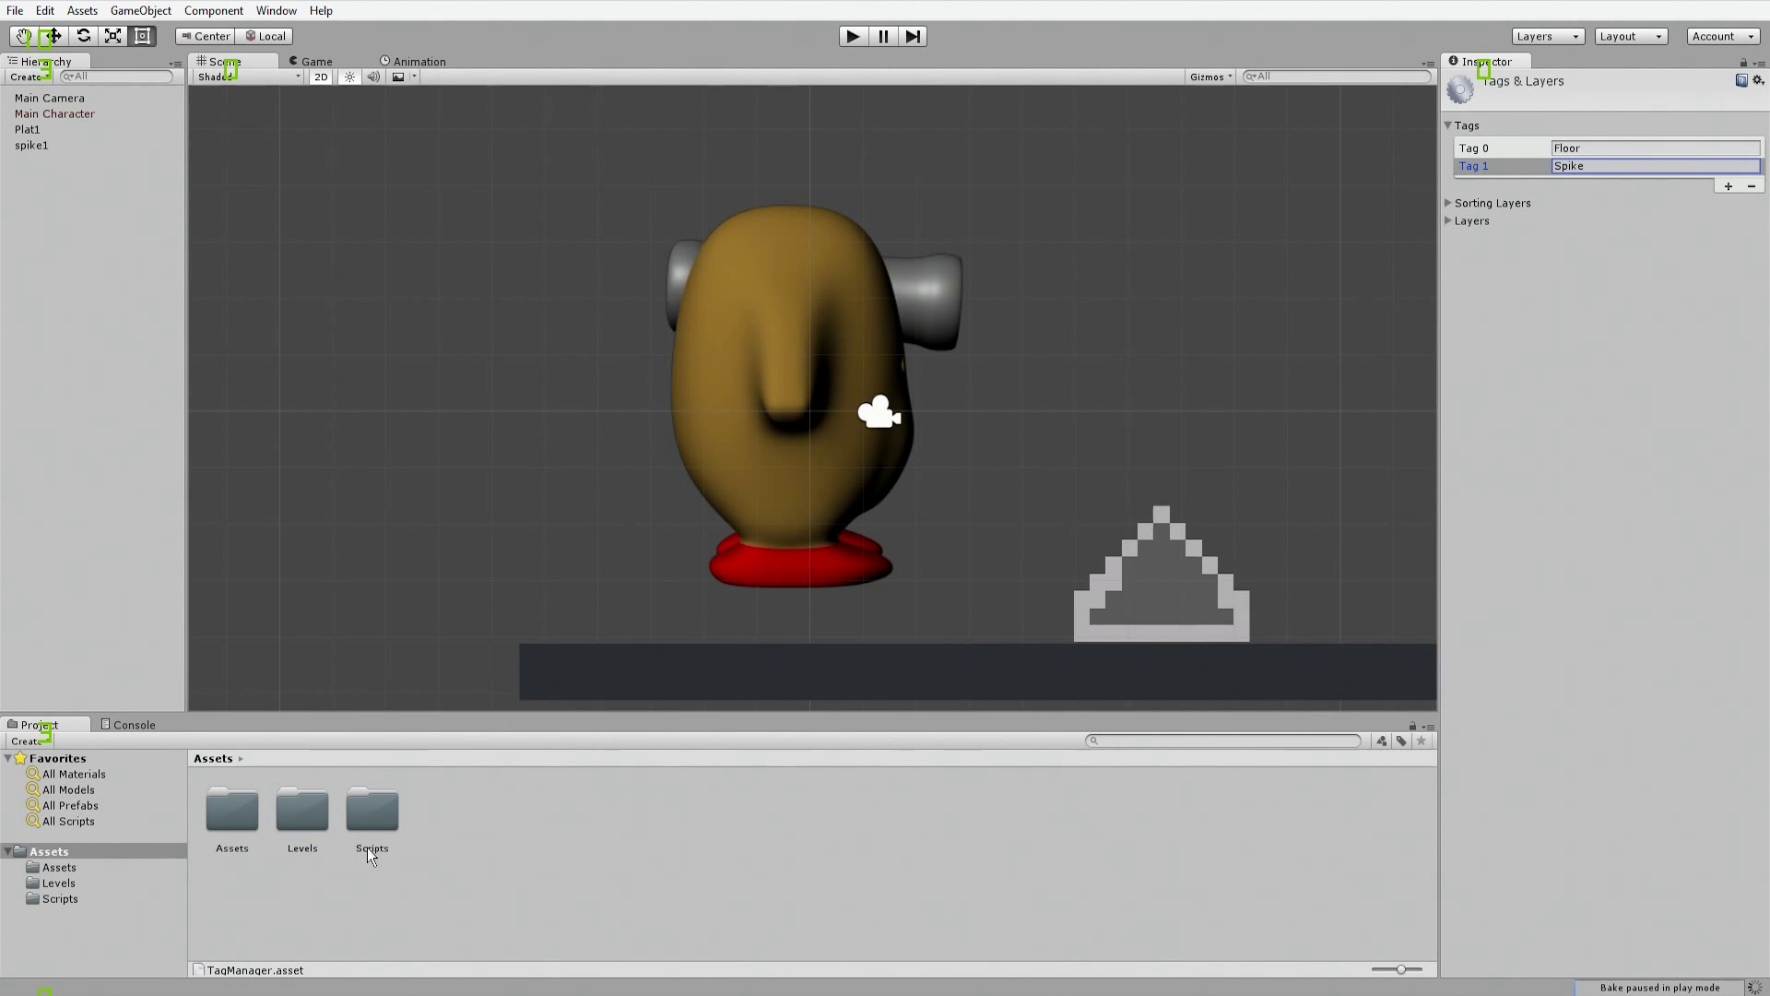
click(41, 146)
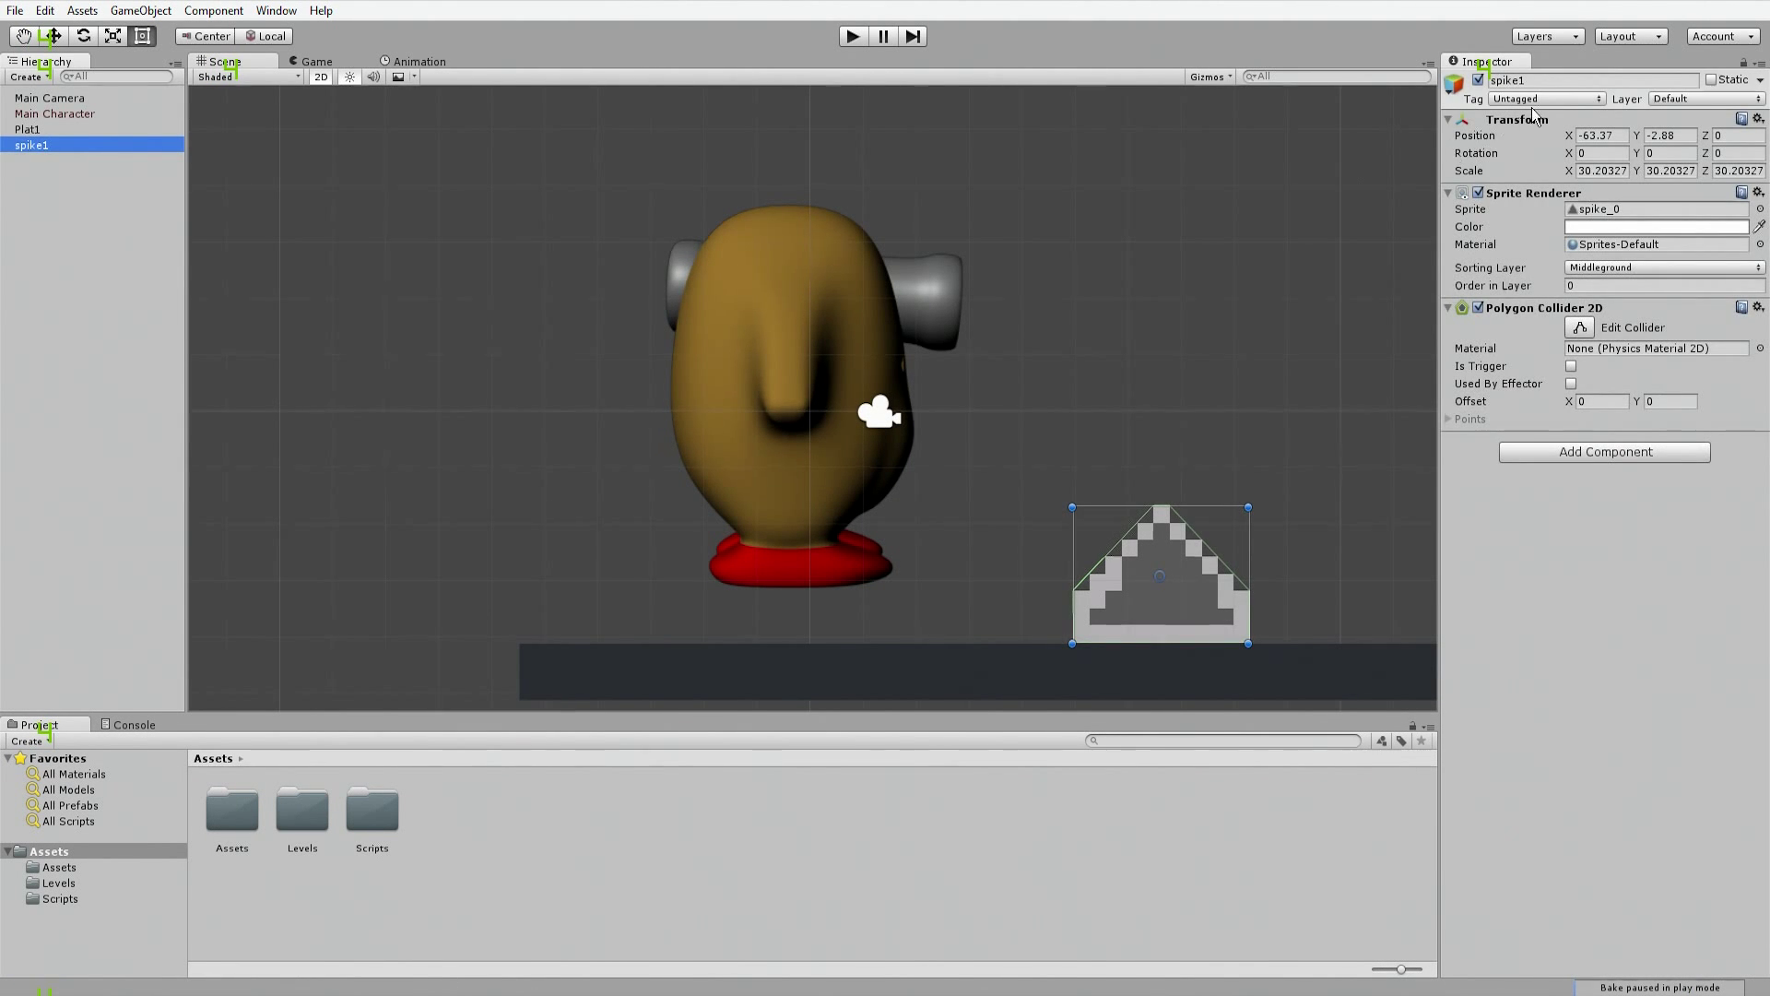
click(1534, 100)
click(1534, 292)
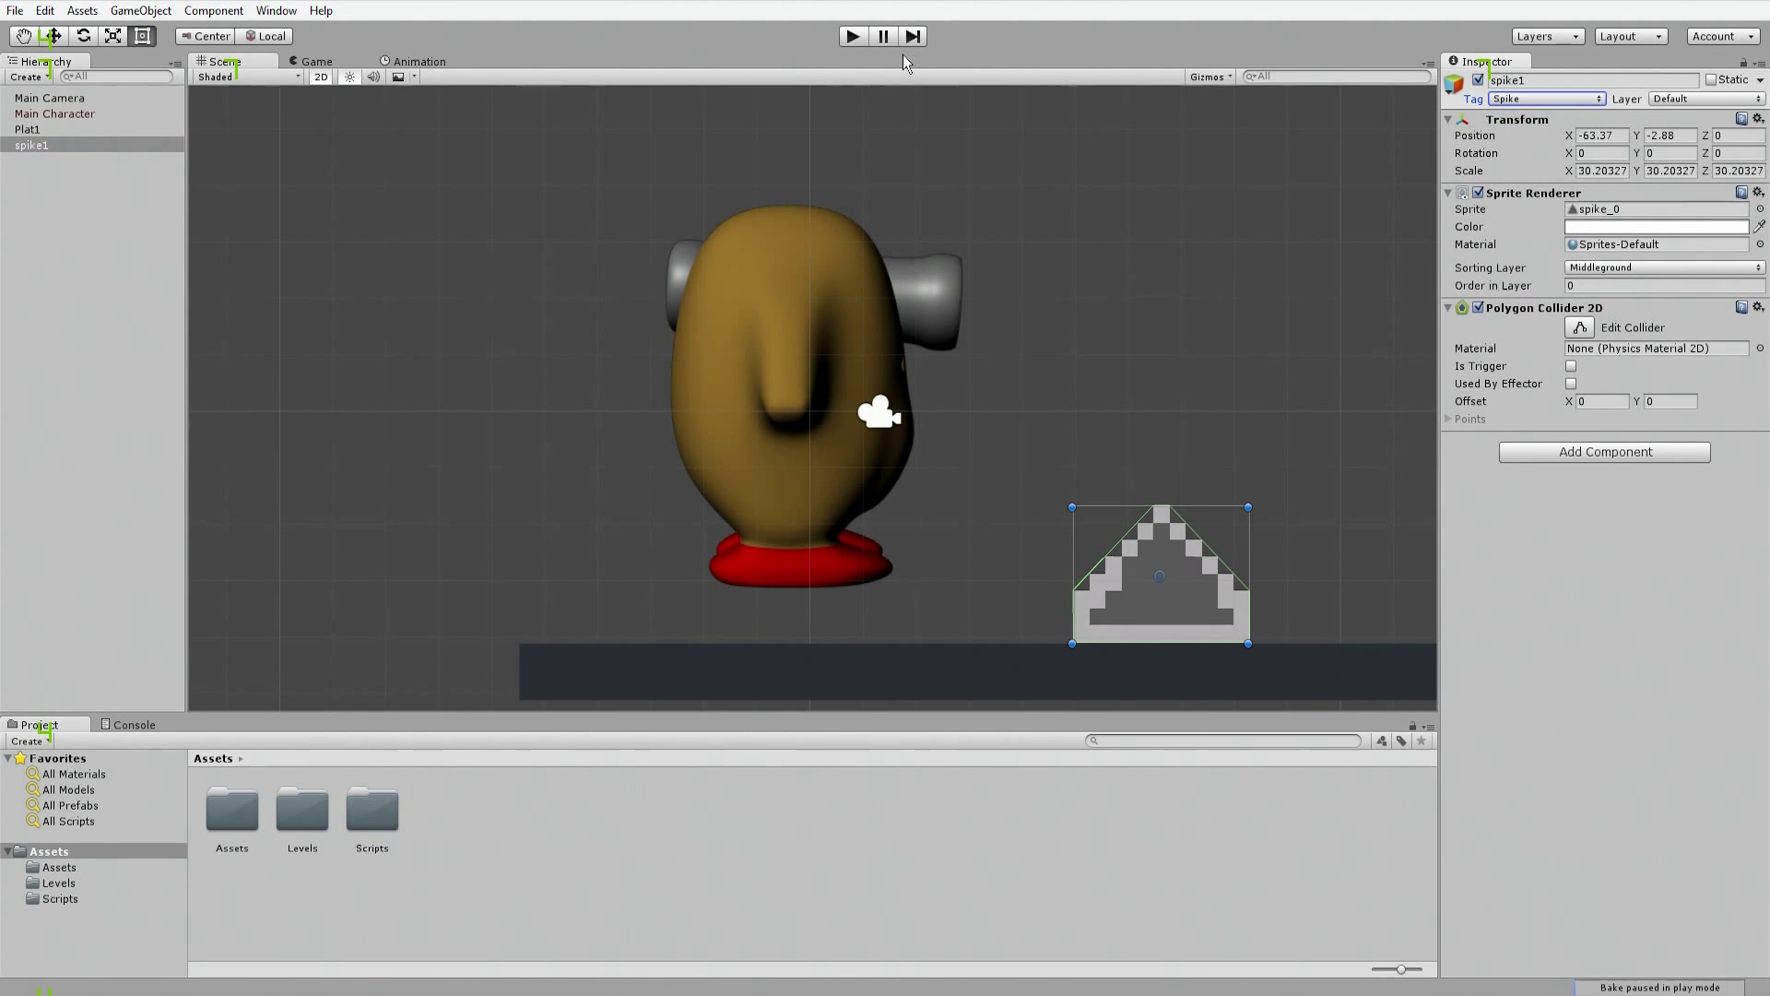
Step: Play-test the level twice to check how the character reacts to the tagged spike
click(854, 38)
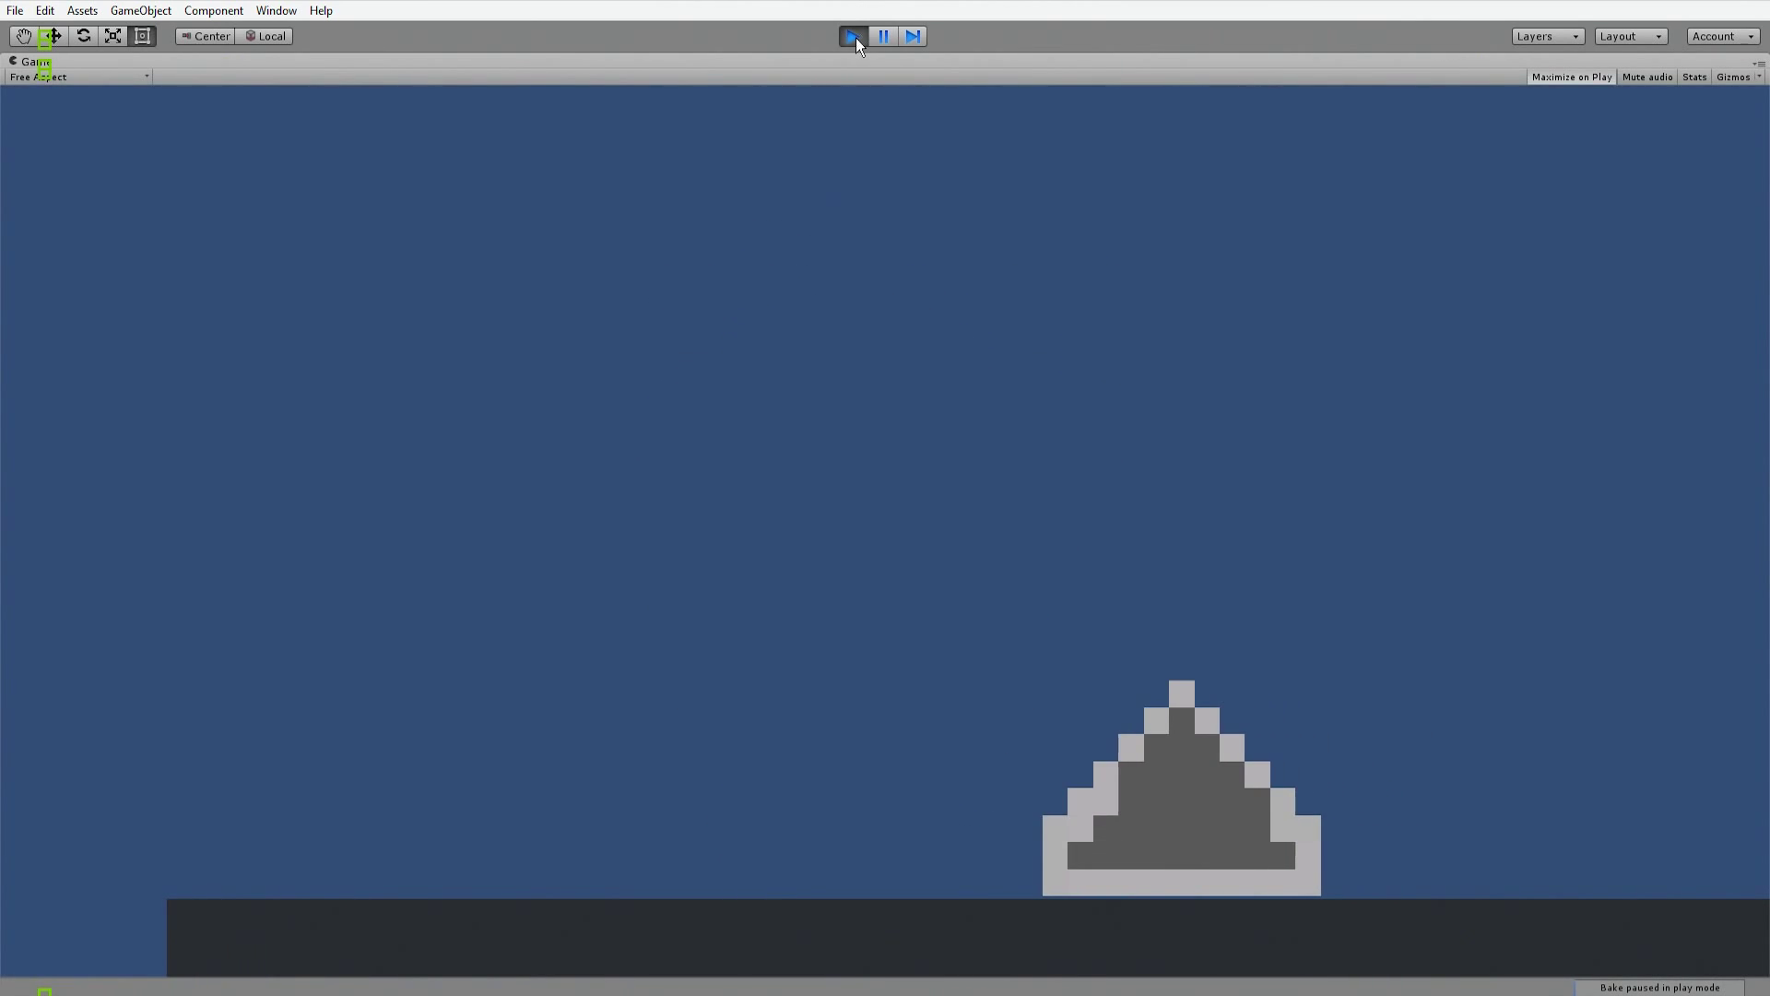
click(854, 37)
click(854, 37)
click(863, 36)
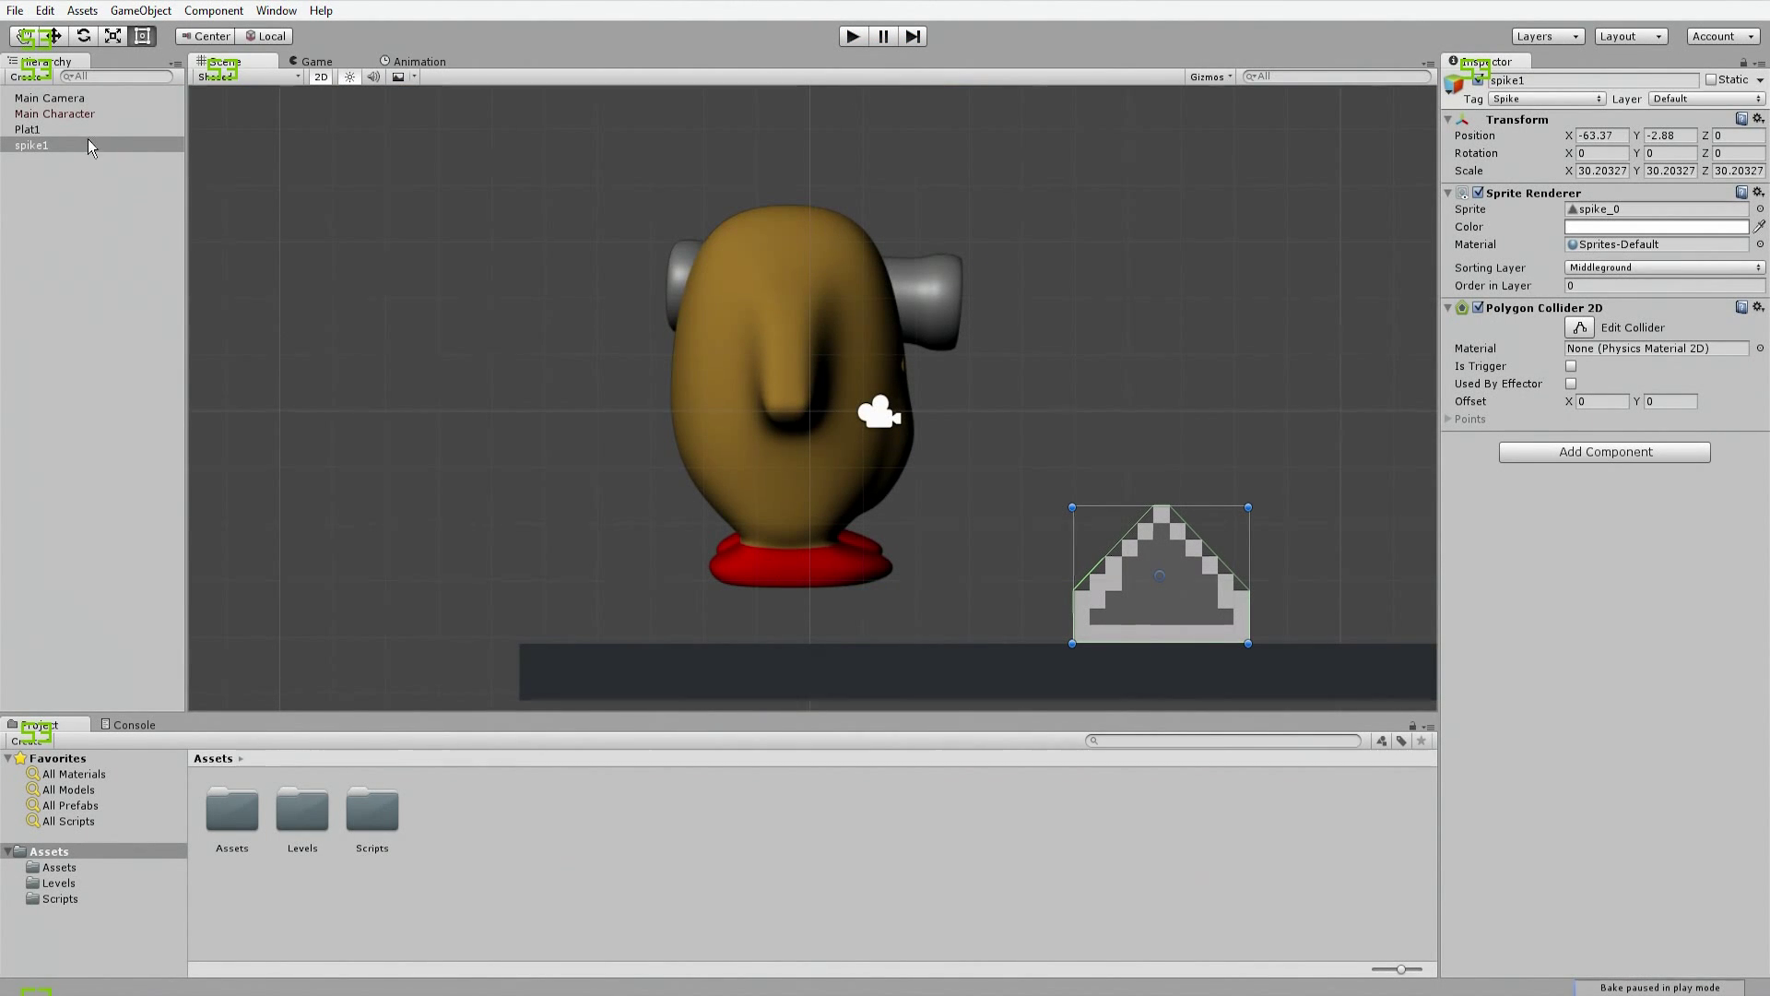
Step: Move spike1 along the platform away from the character to an X position of about -49.18
click(55, 114)
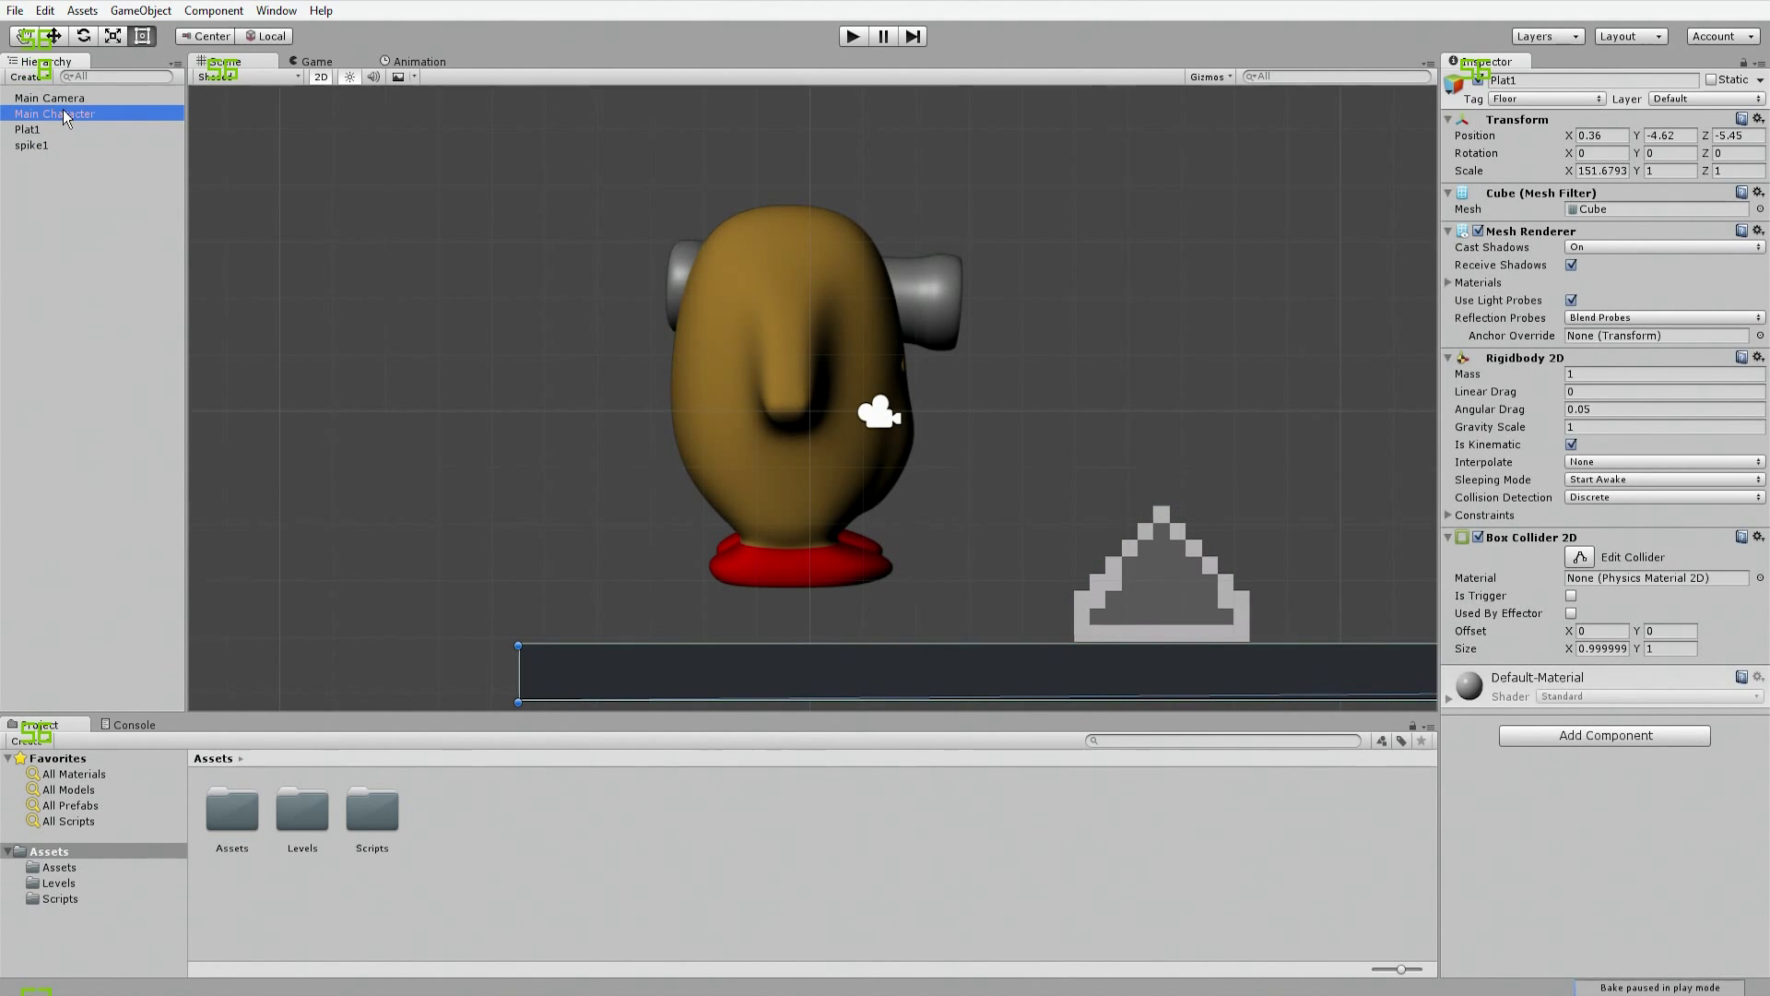
click(55, 146)
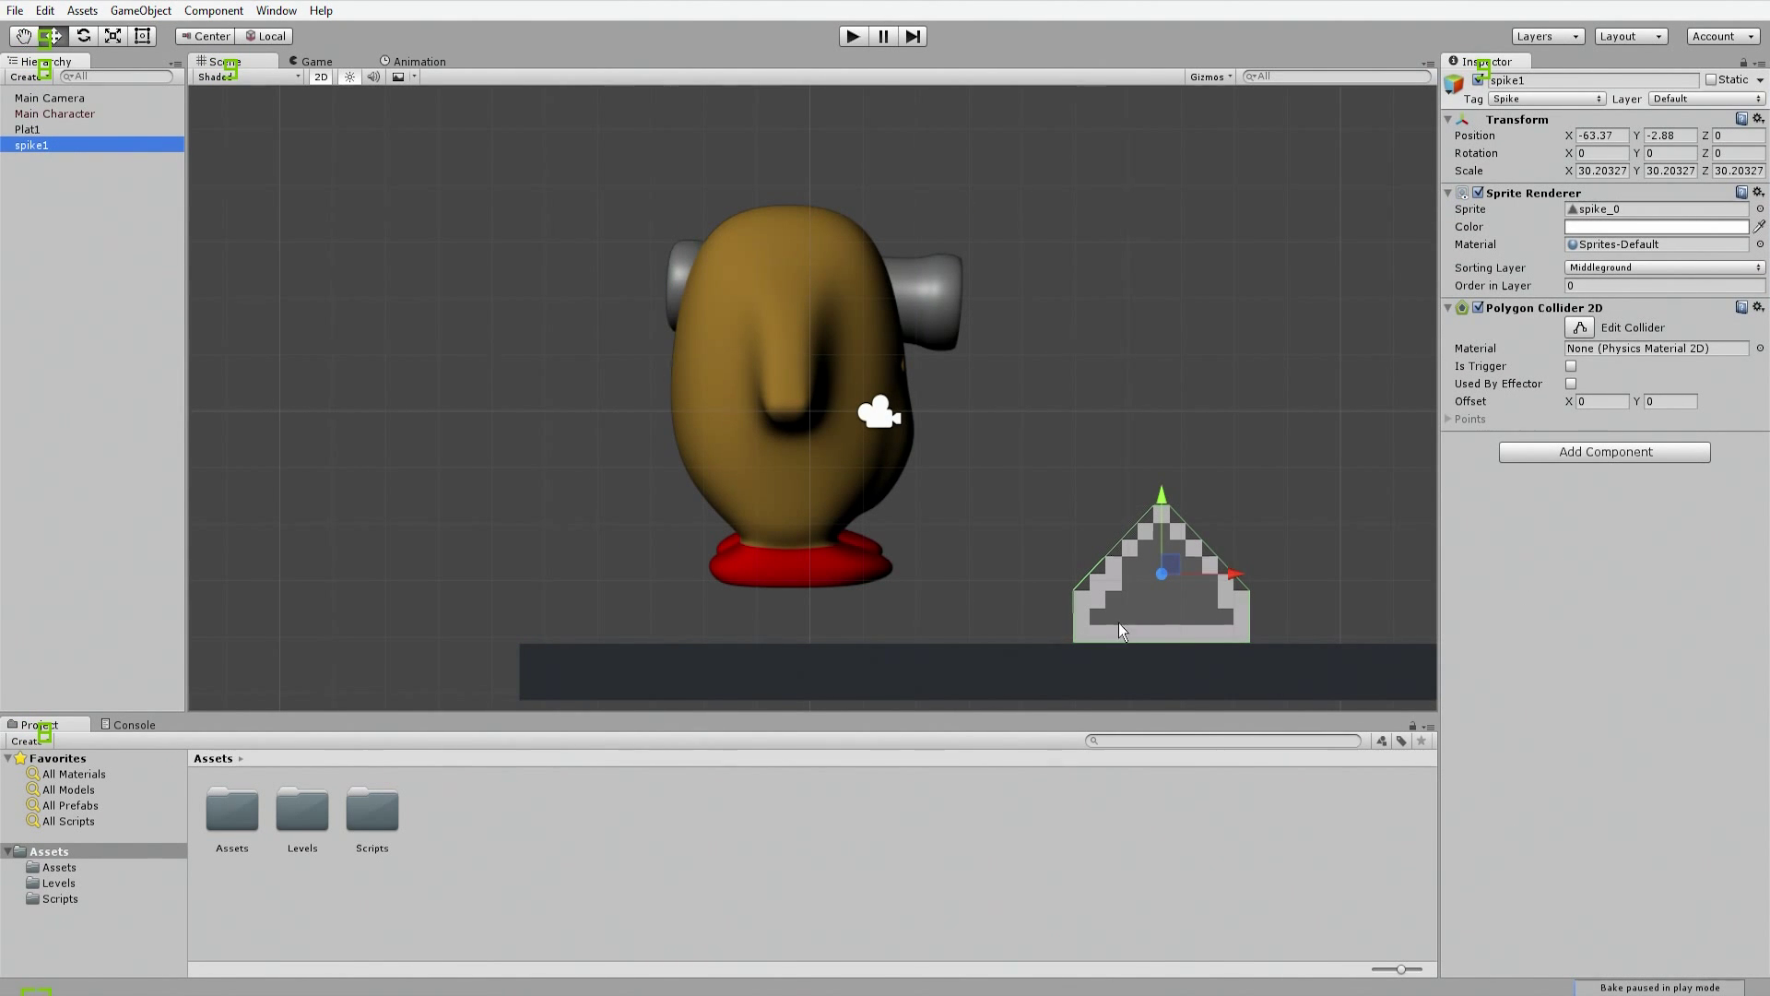
drag(1235, 574, 1368, 578)
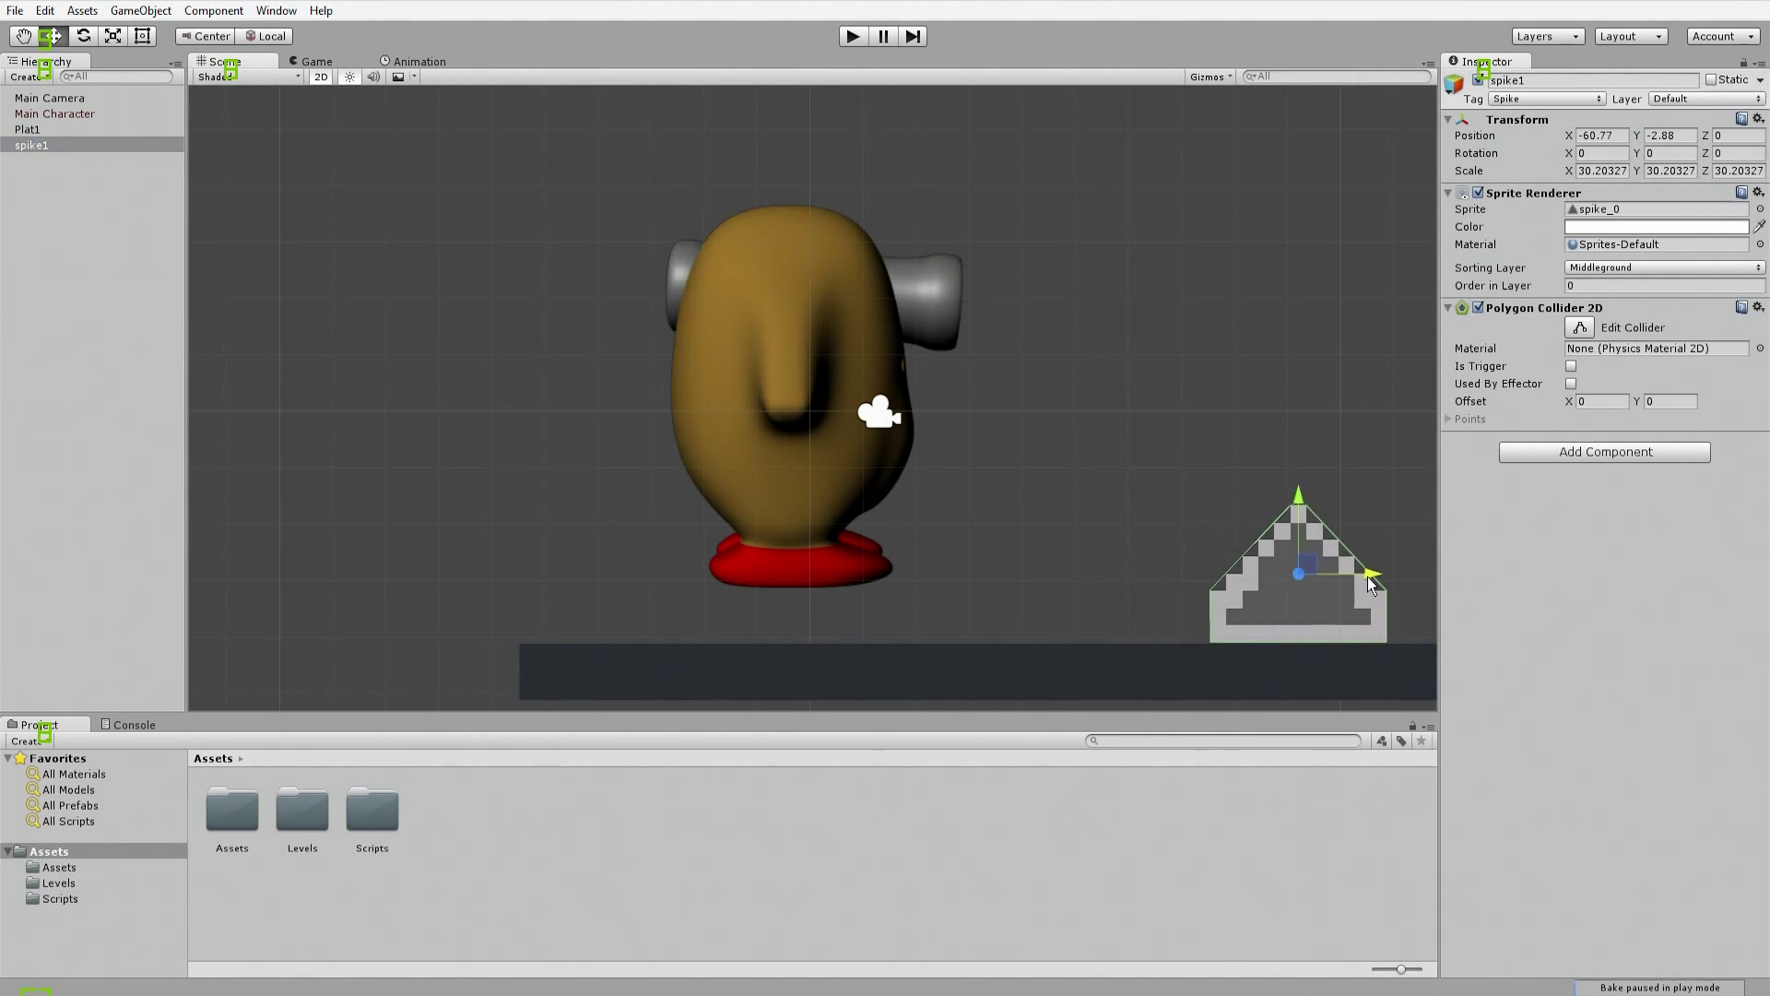
scroll(1337, 582, down, 3)
middle_drag(1314, 588, 900, 512)
scroll(885, 489, down, 1)
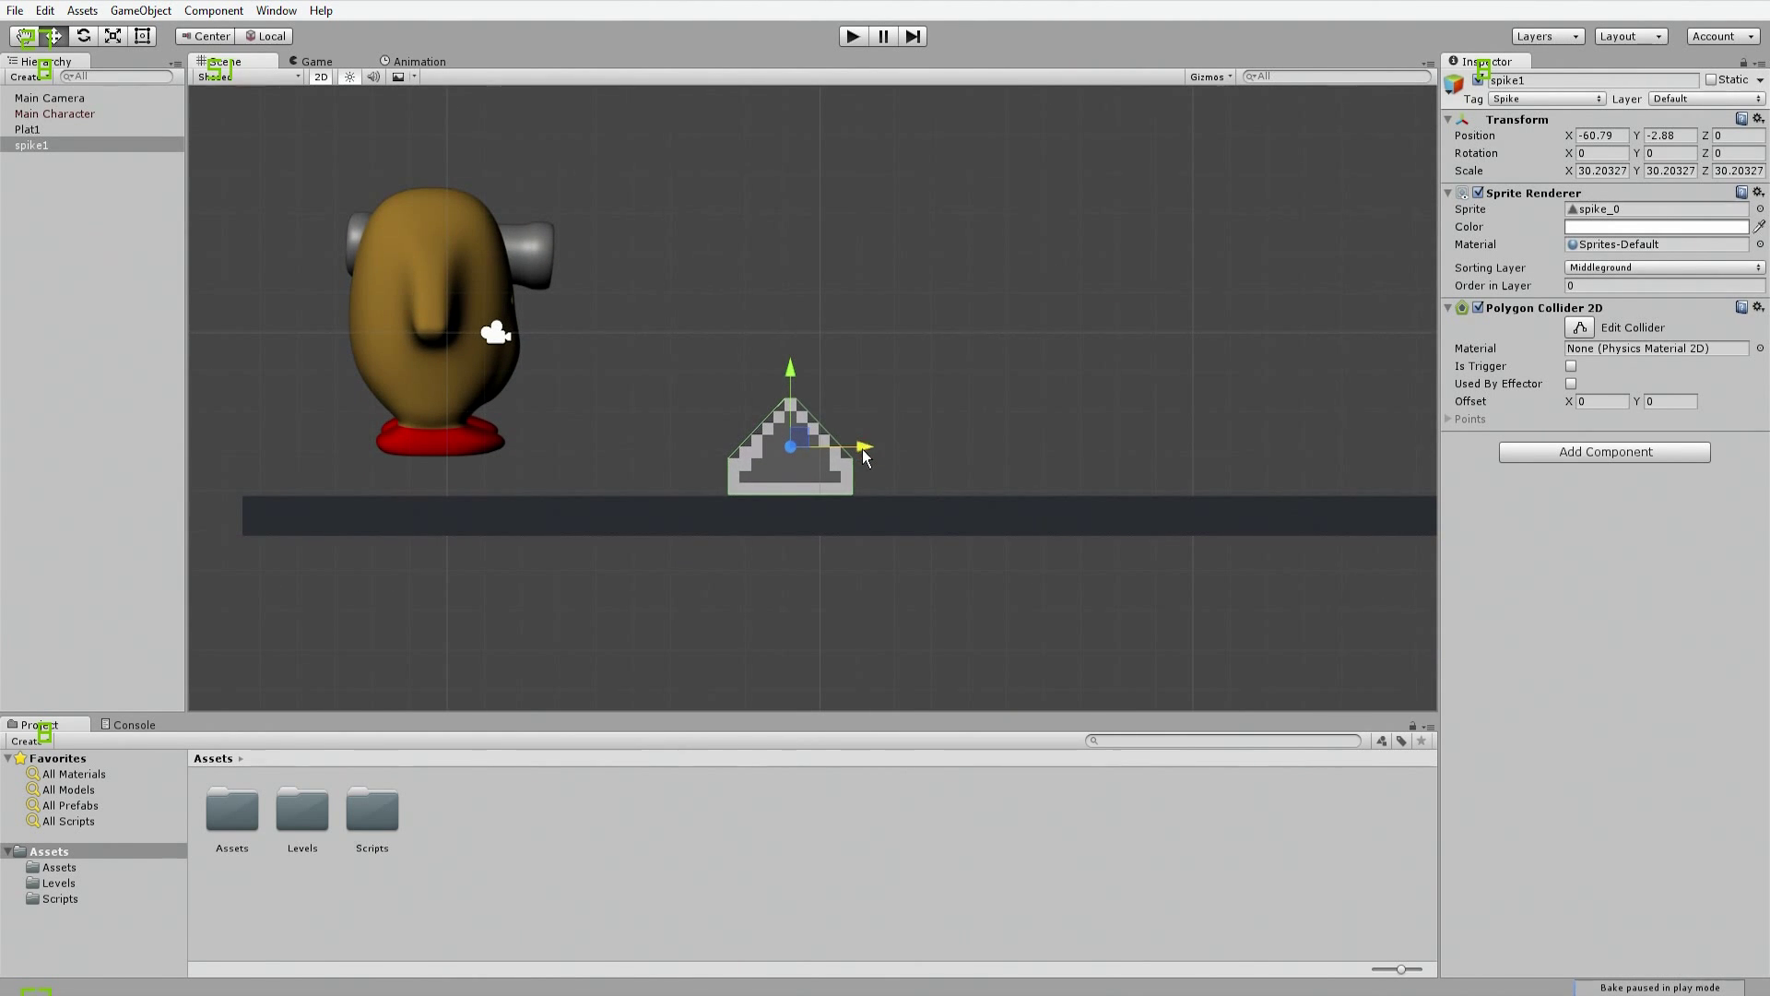
drag(861, 450, 1250, 447)
Step: Play-test the level three times, making the character jump at the repositioned spike
click(854, 37)
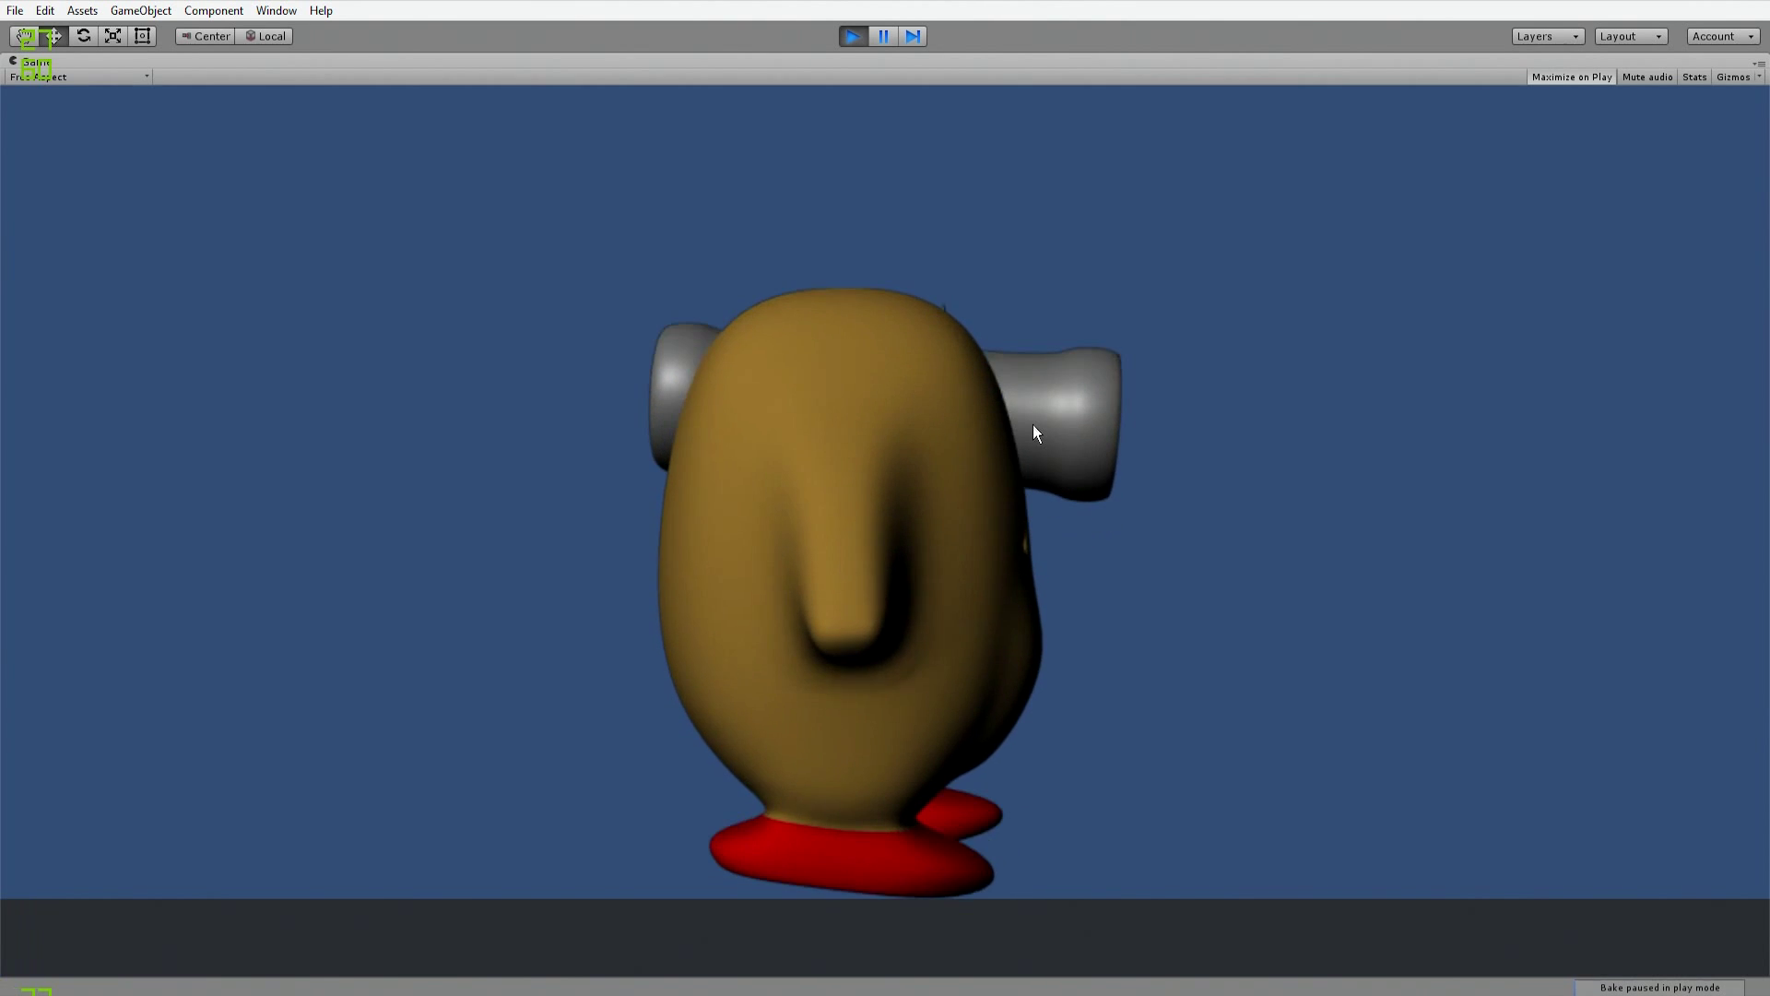
key(space)
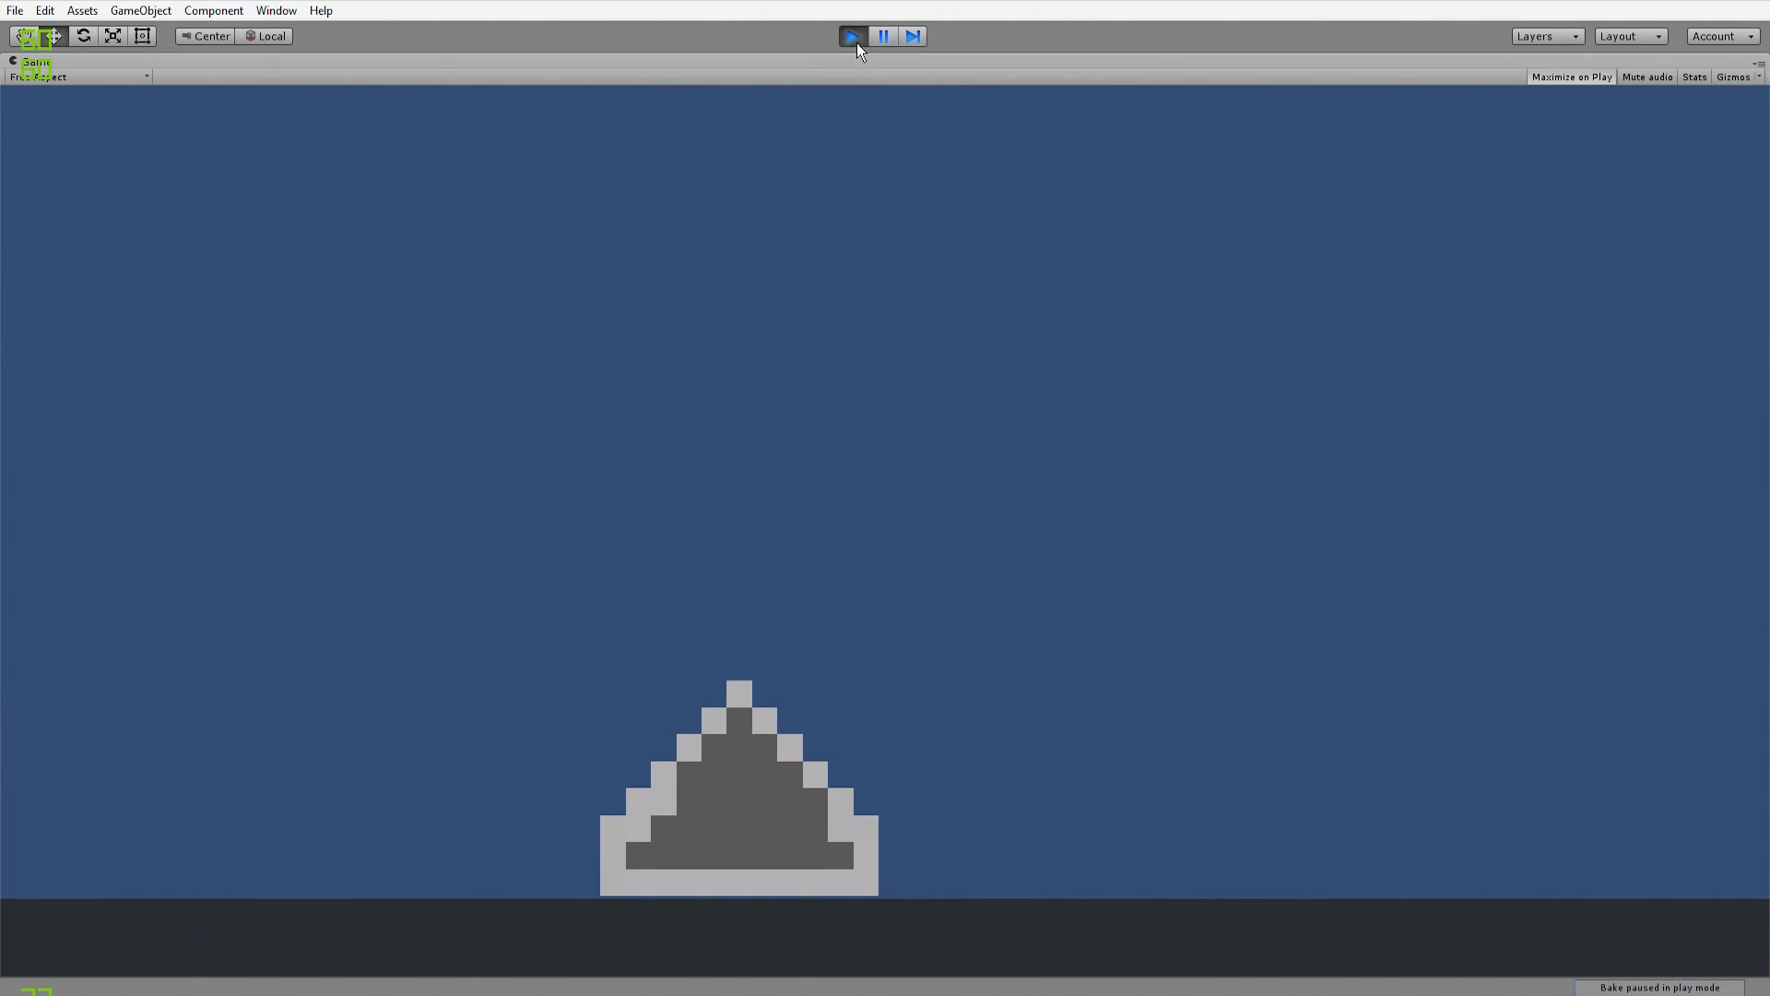
click(855, 41)
click(854, 38)
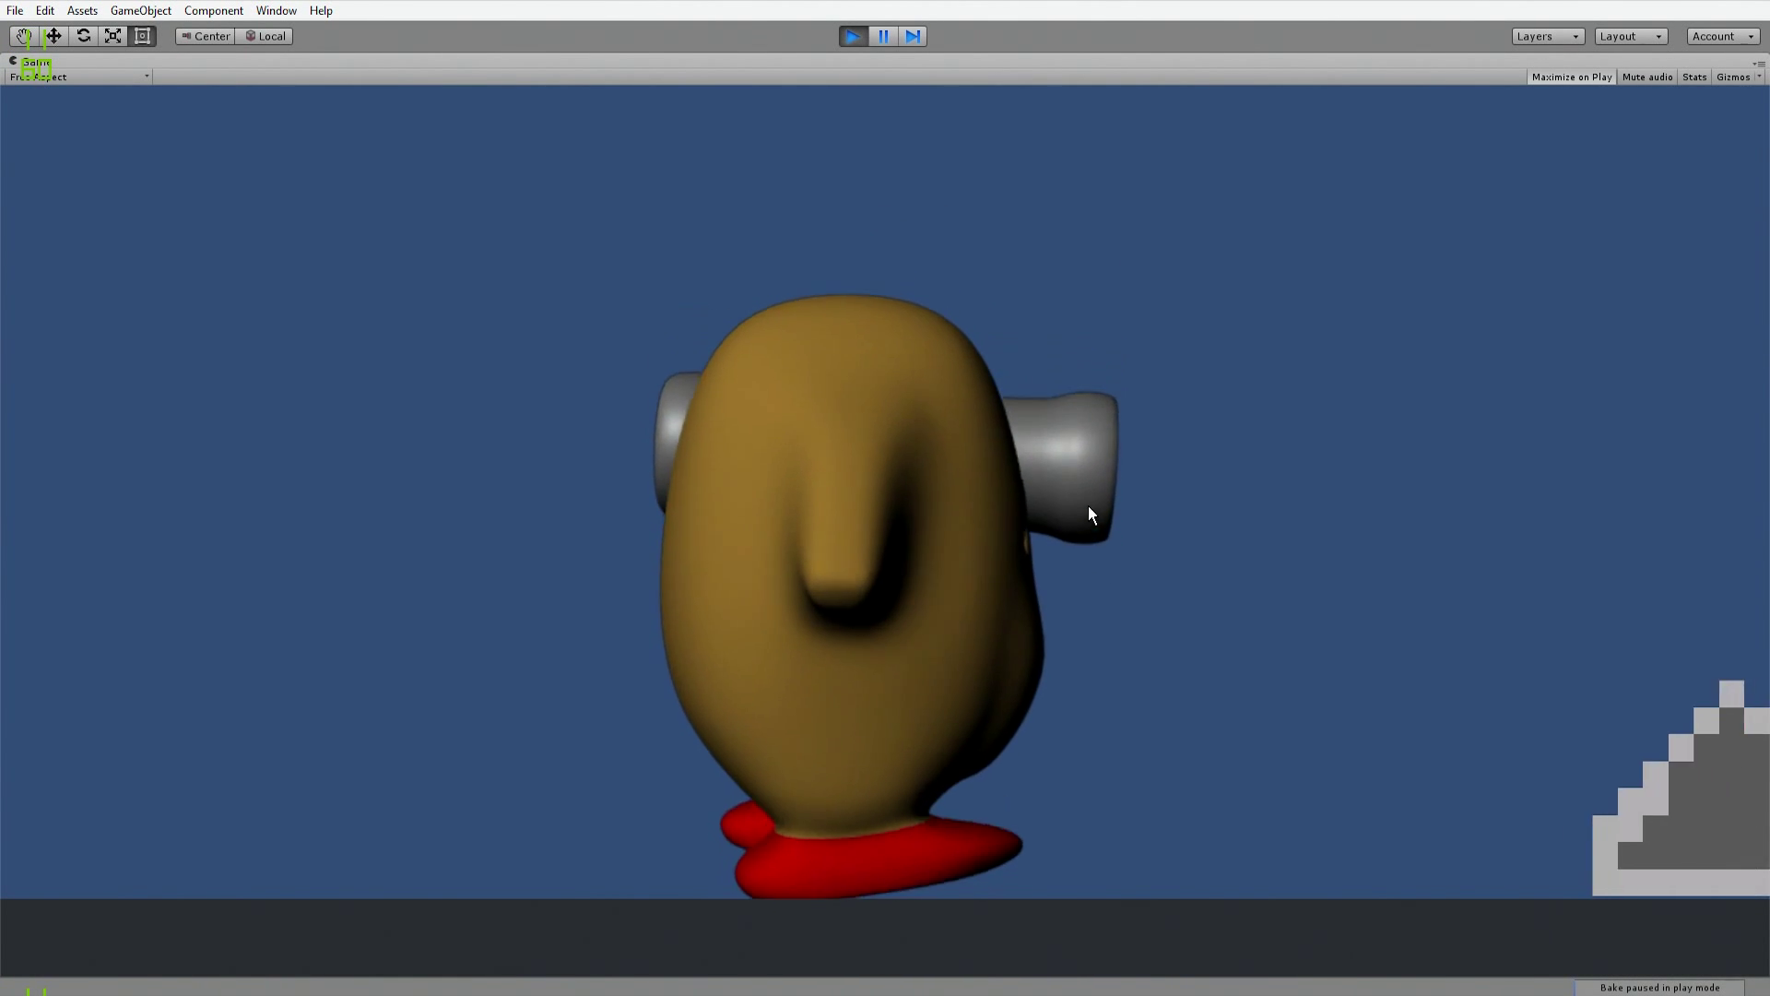
key(space)
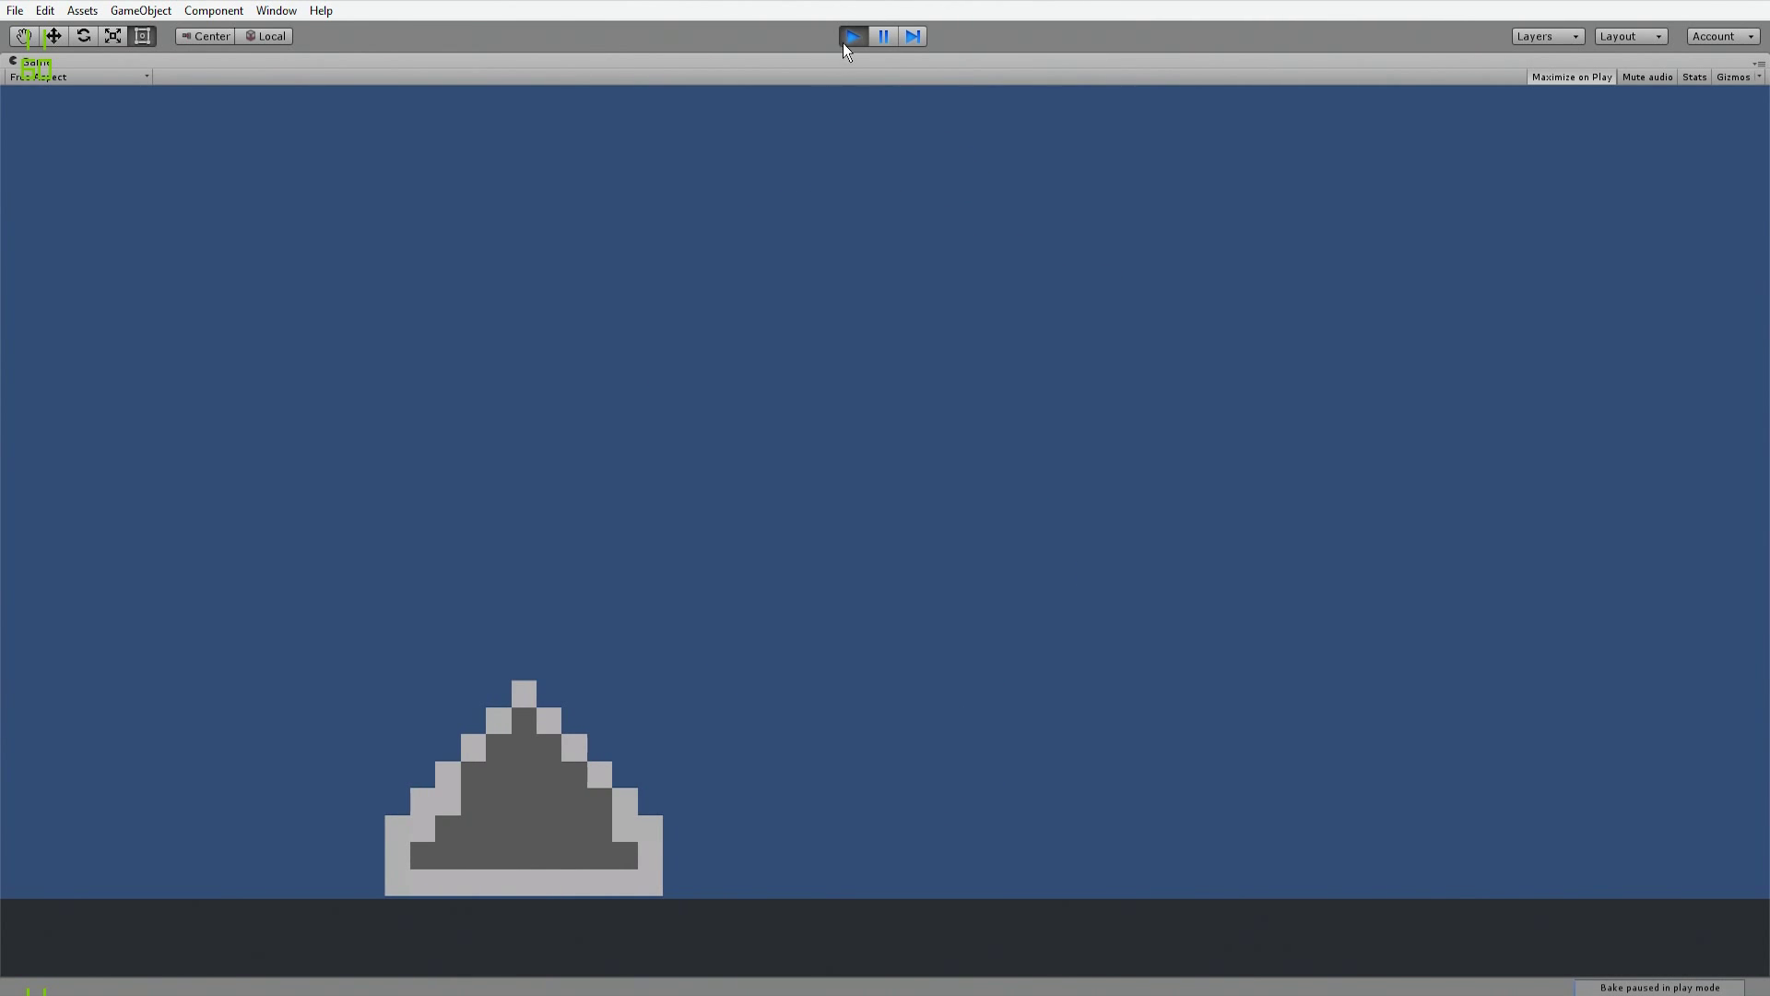
click(843, 42)
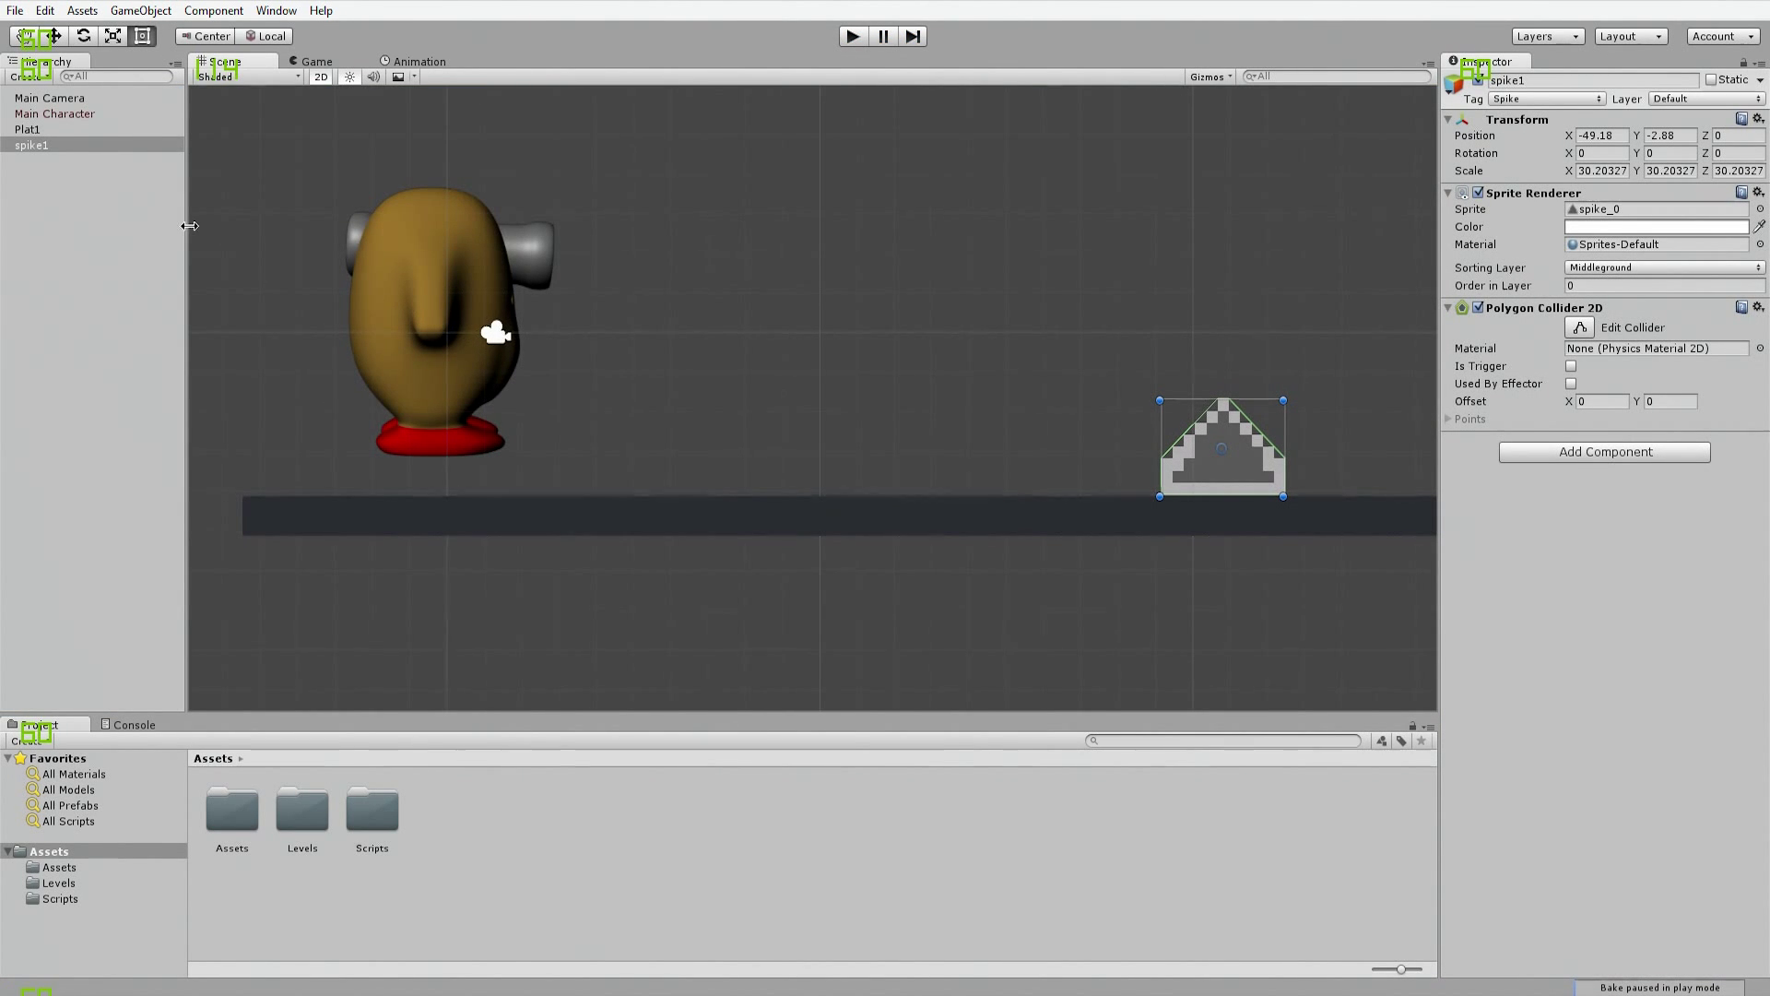
click(854, 37)
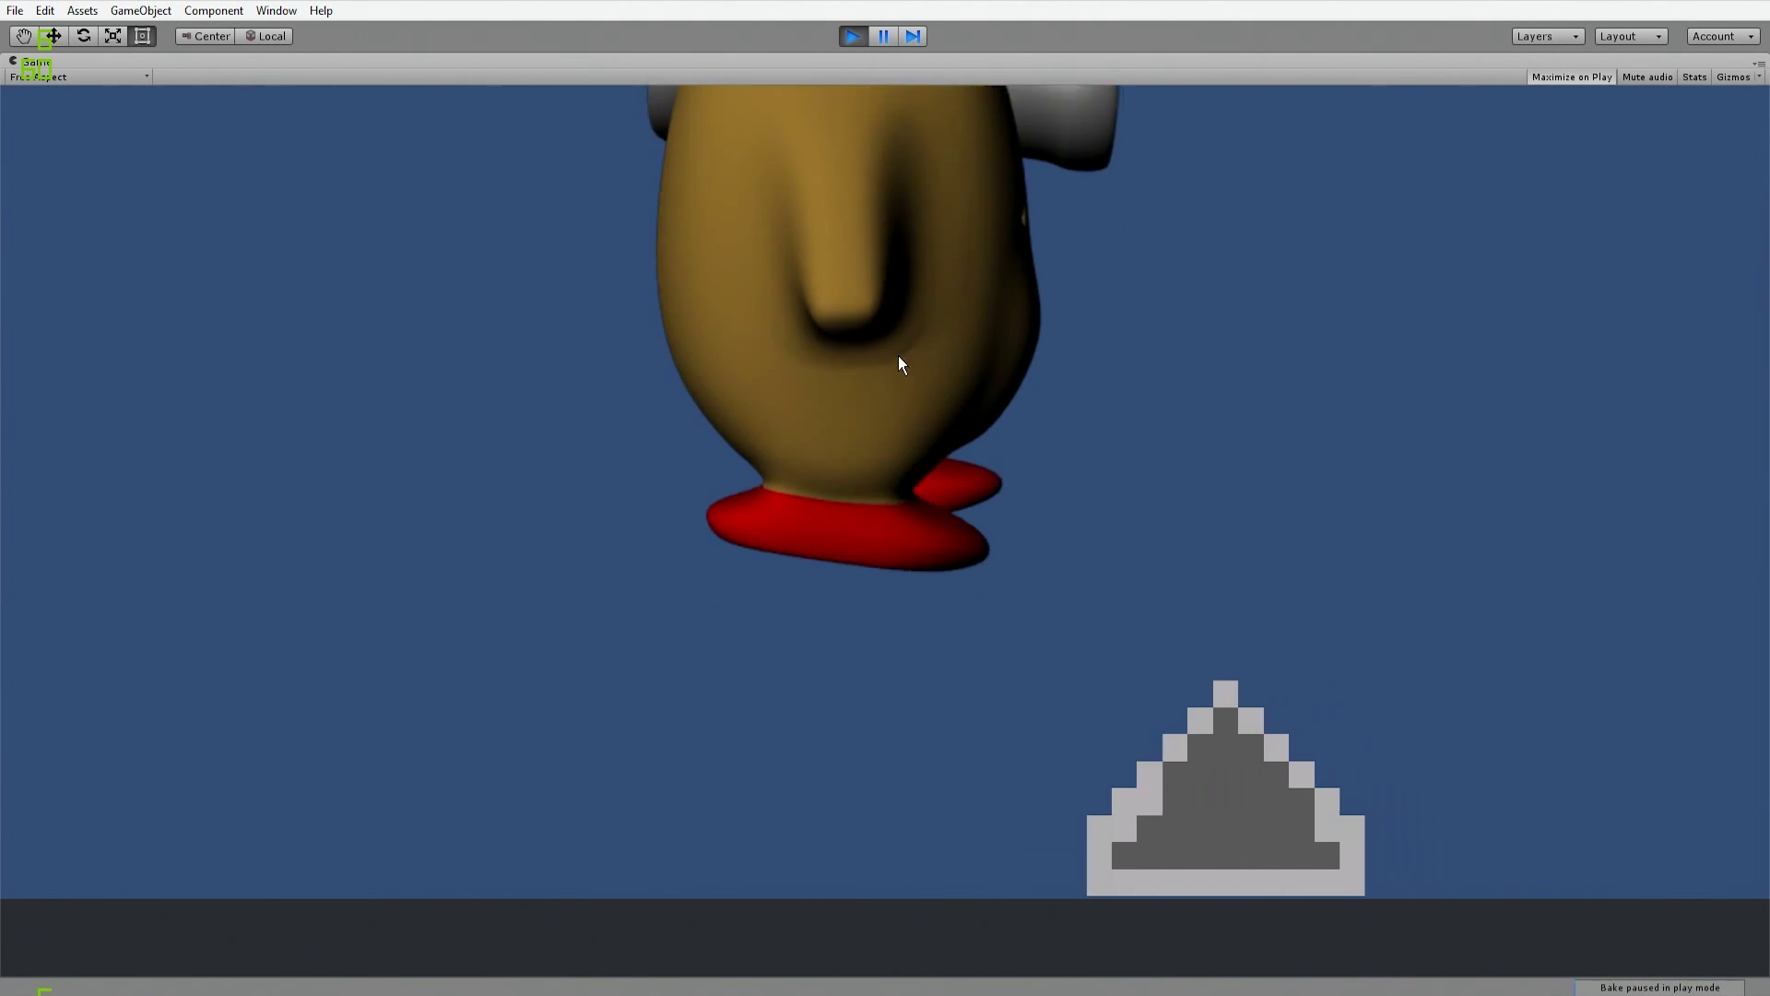
click(852, 36)
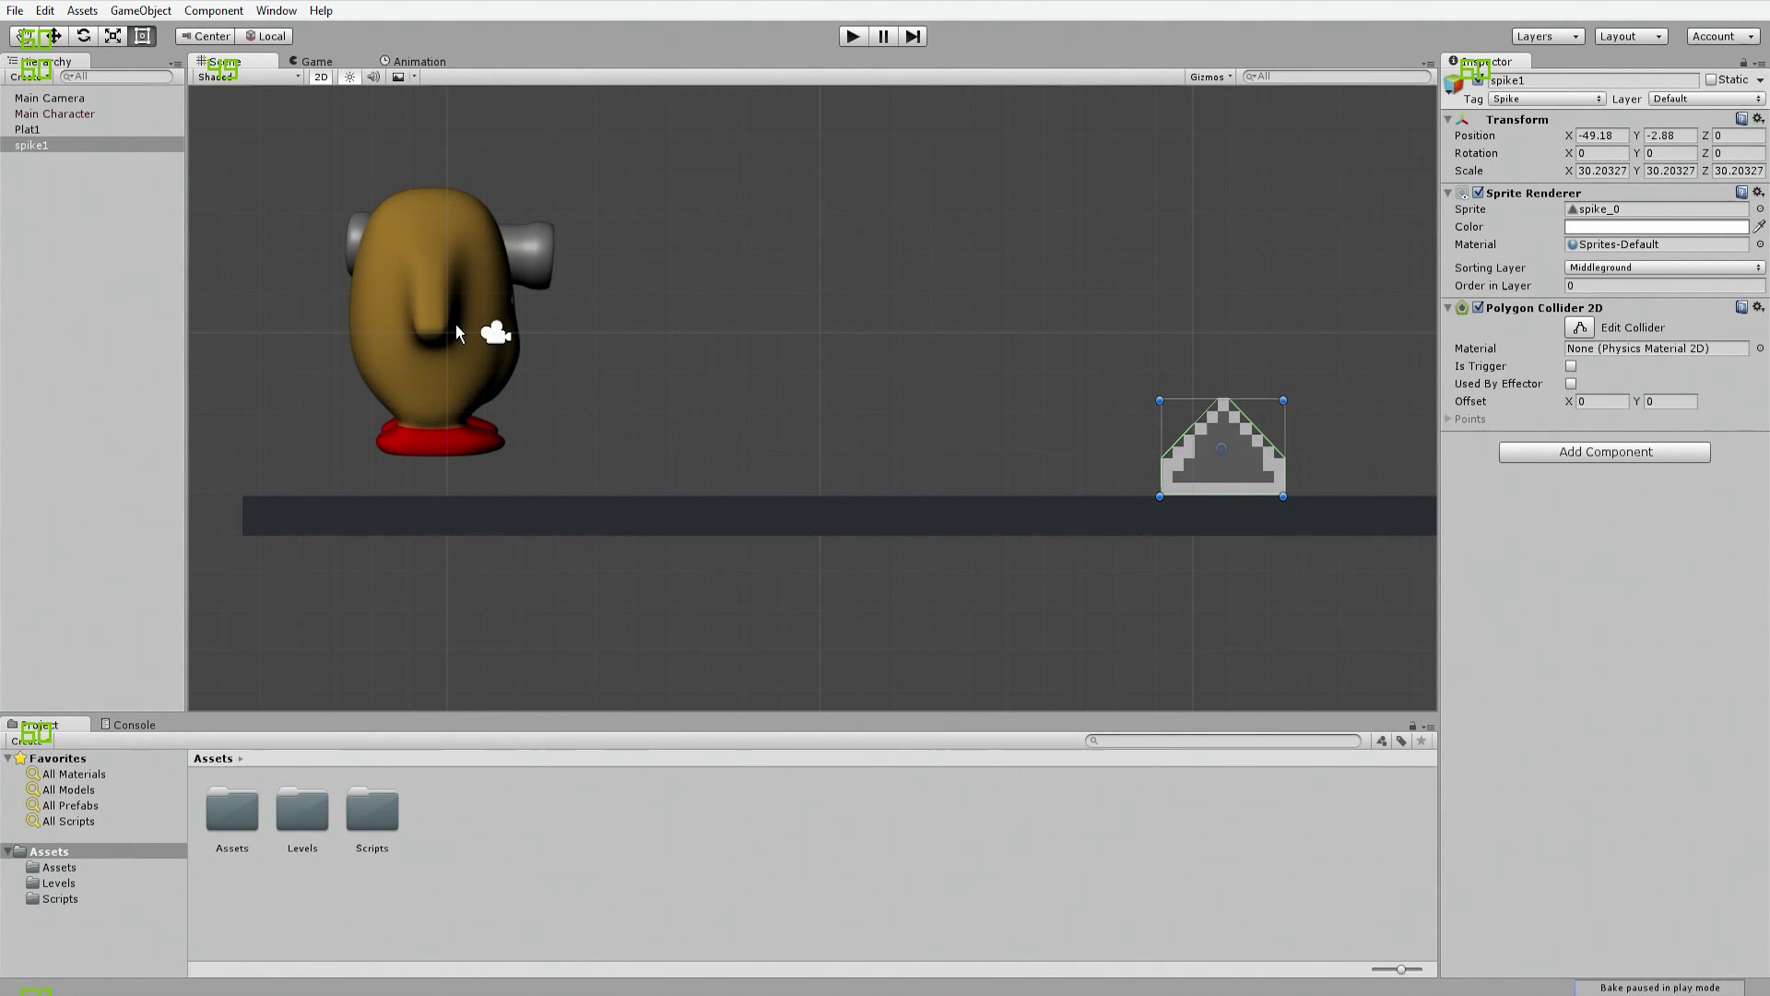
Step: Scale spike1 down uniformly to about 18.55 and lower it towards the platform to a Y position of about -3.3
key(e)
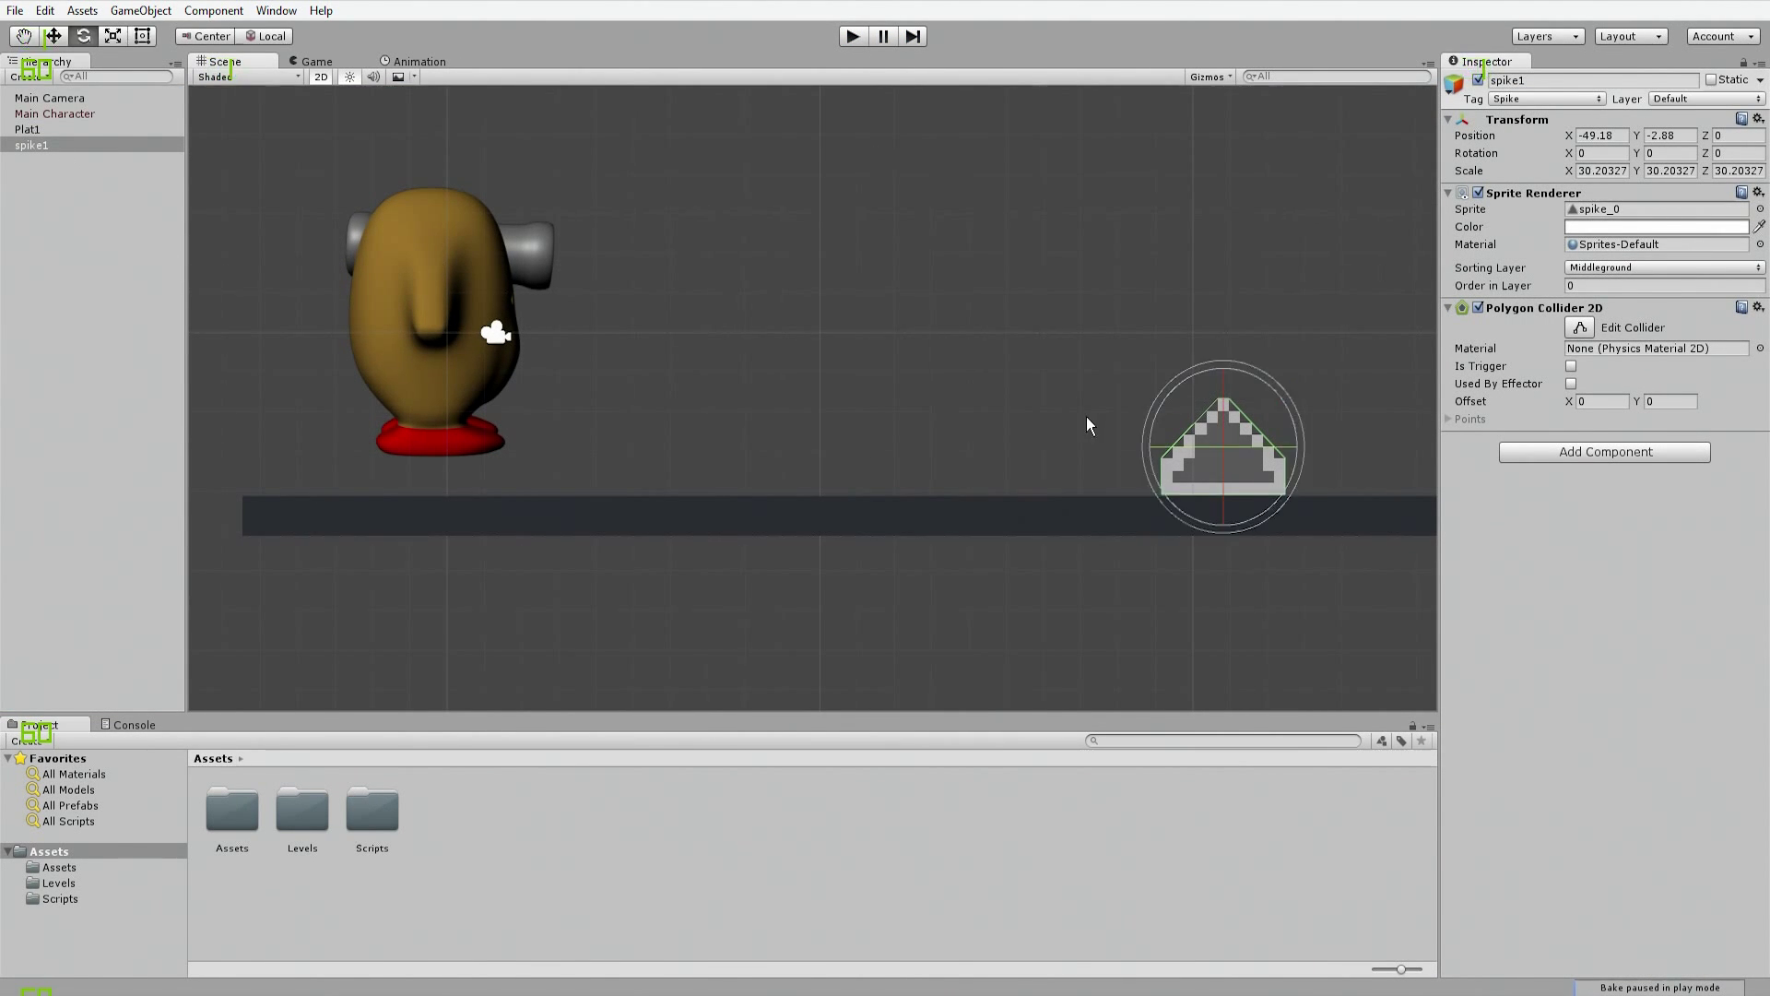
key(r)
drag(1222, 450, 1193, 463)
key(w)
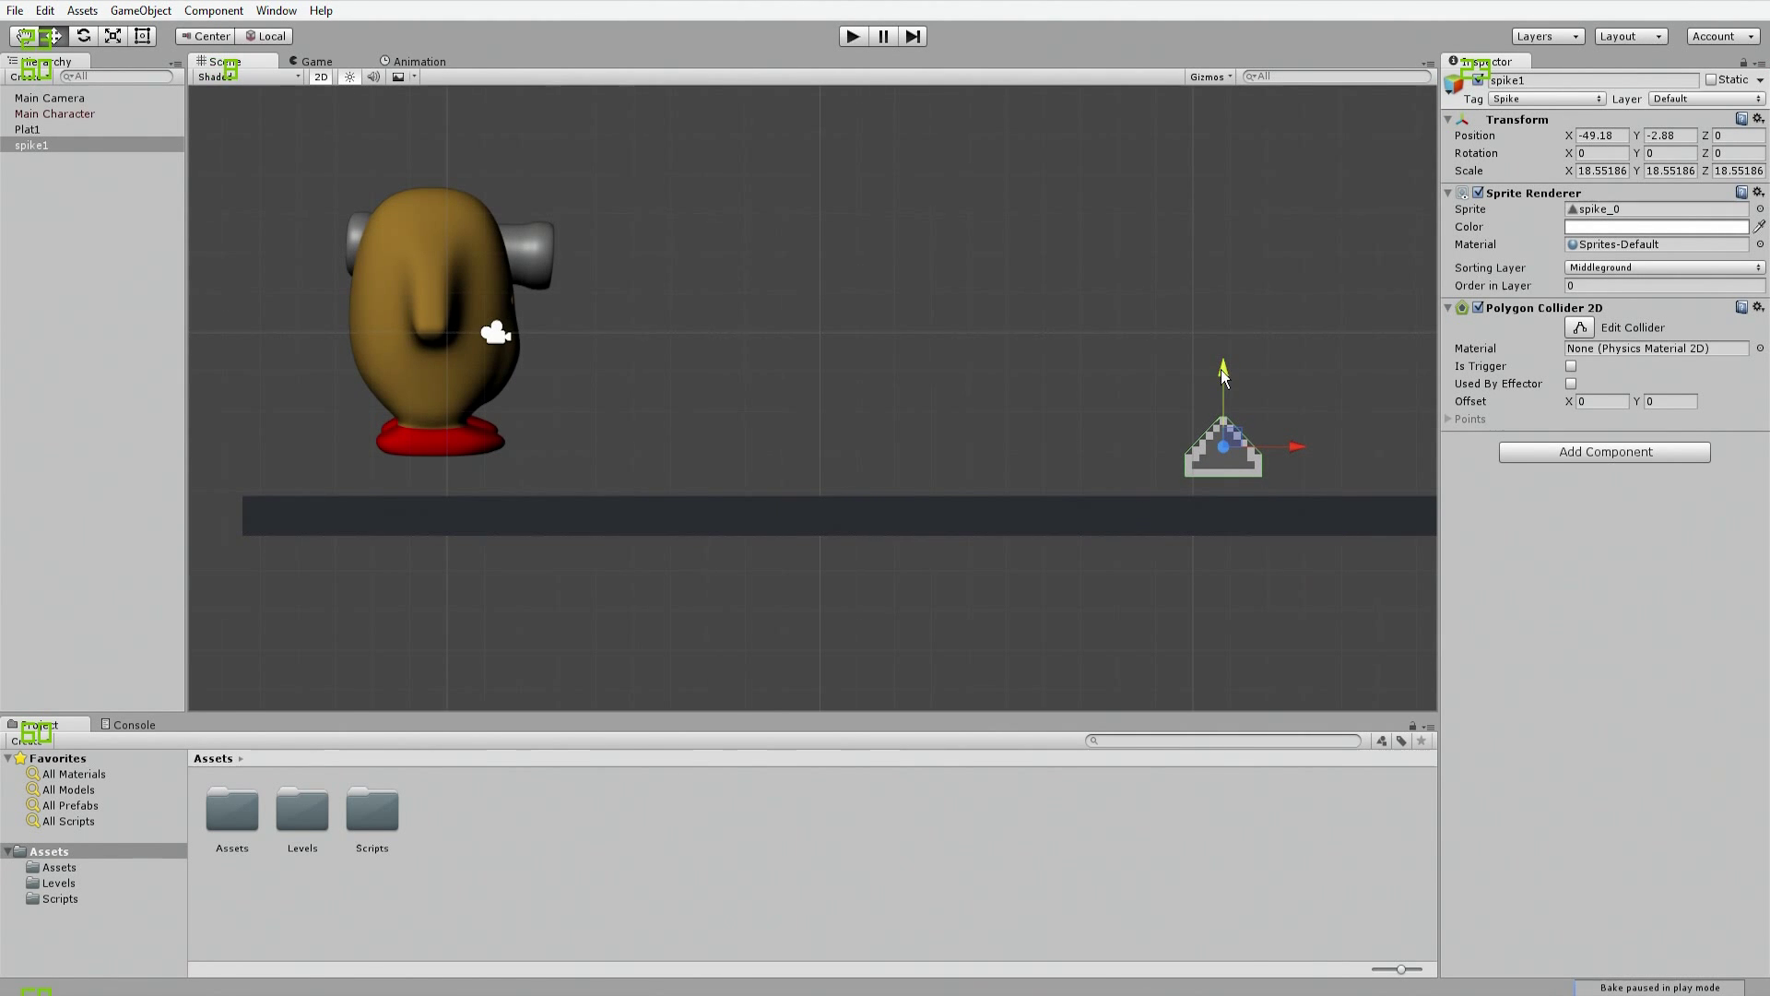
drag(1220, 369, 1210, 390)
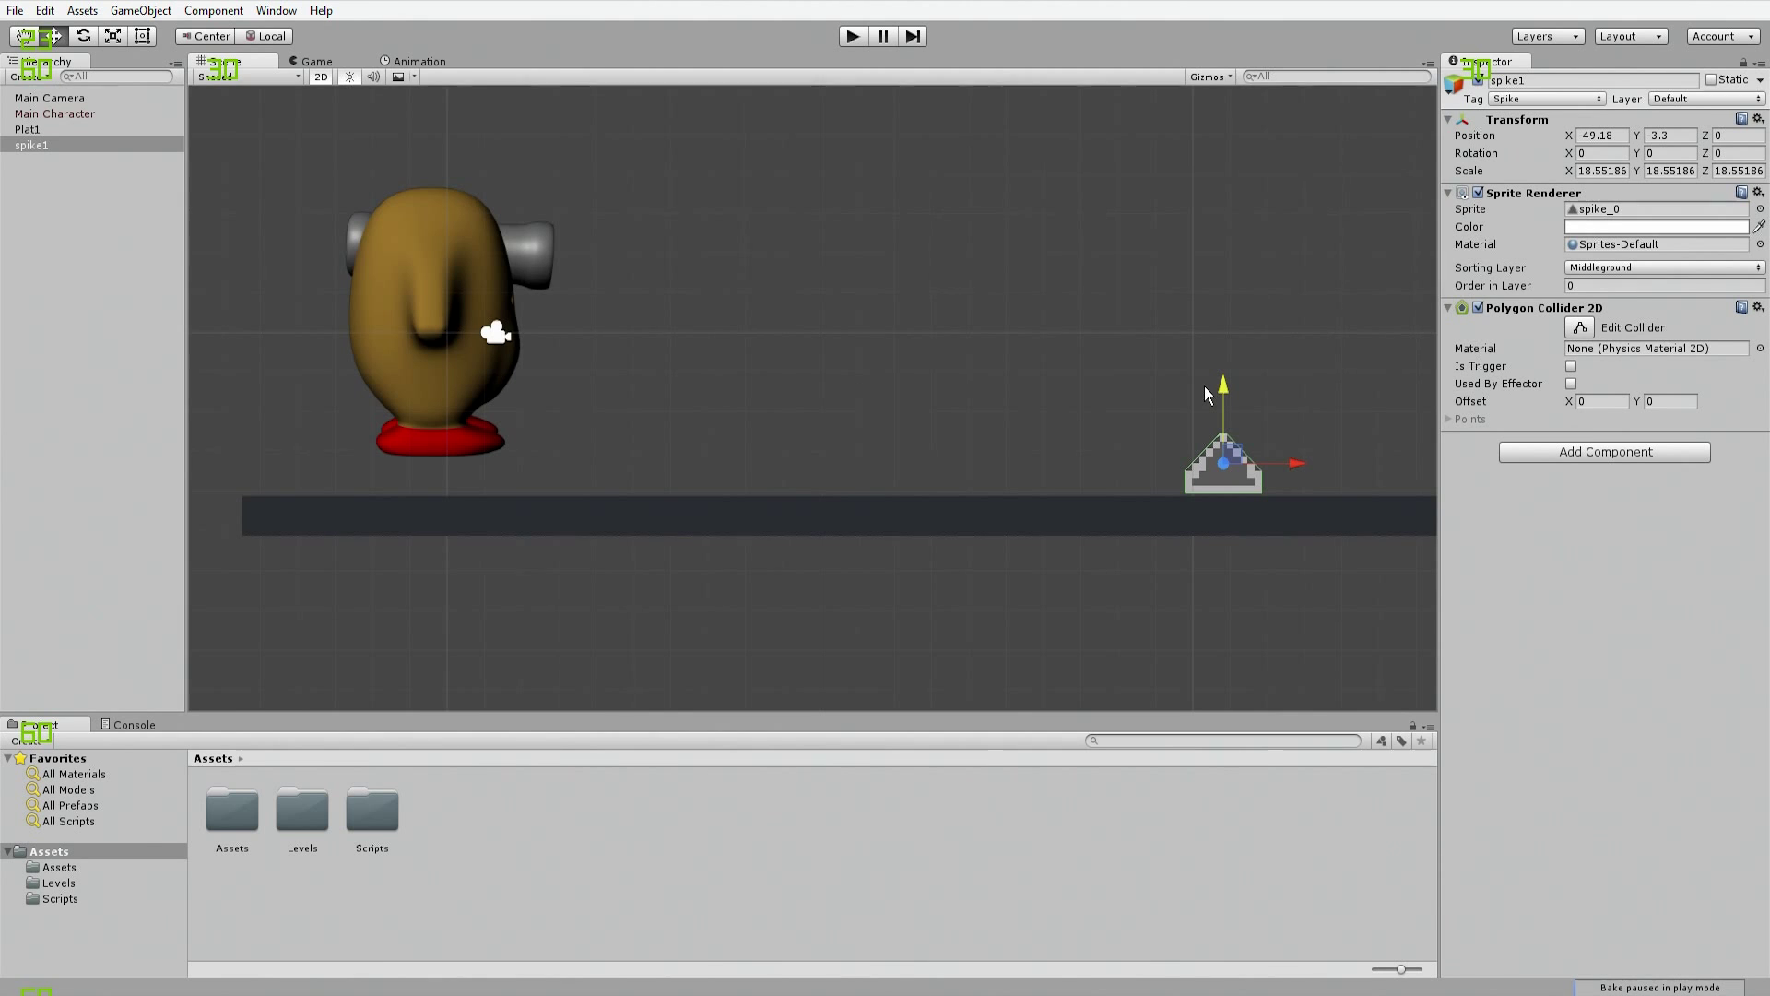
Step: Play-test the level, making the character jump over the smaller spike
click(854, 37)
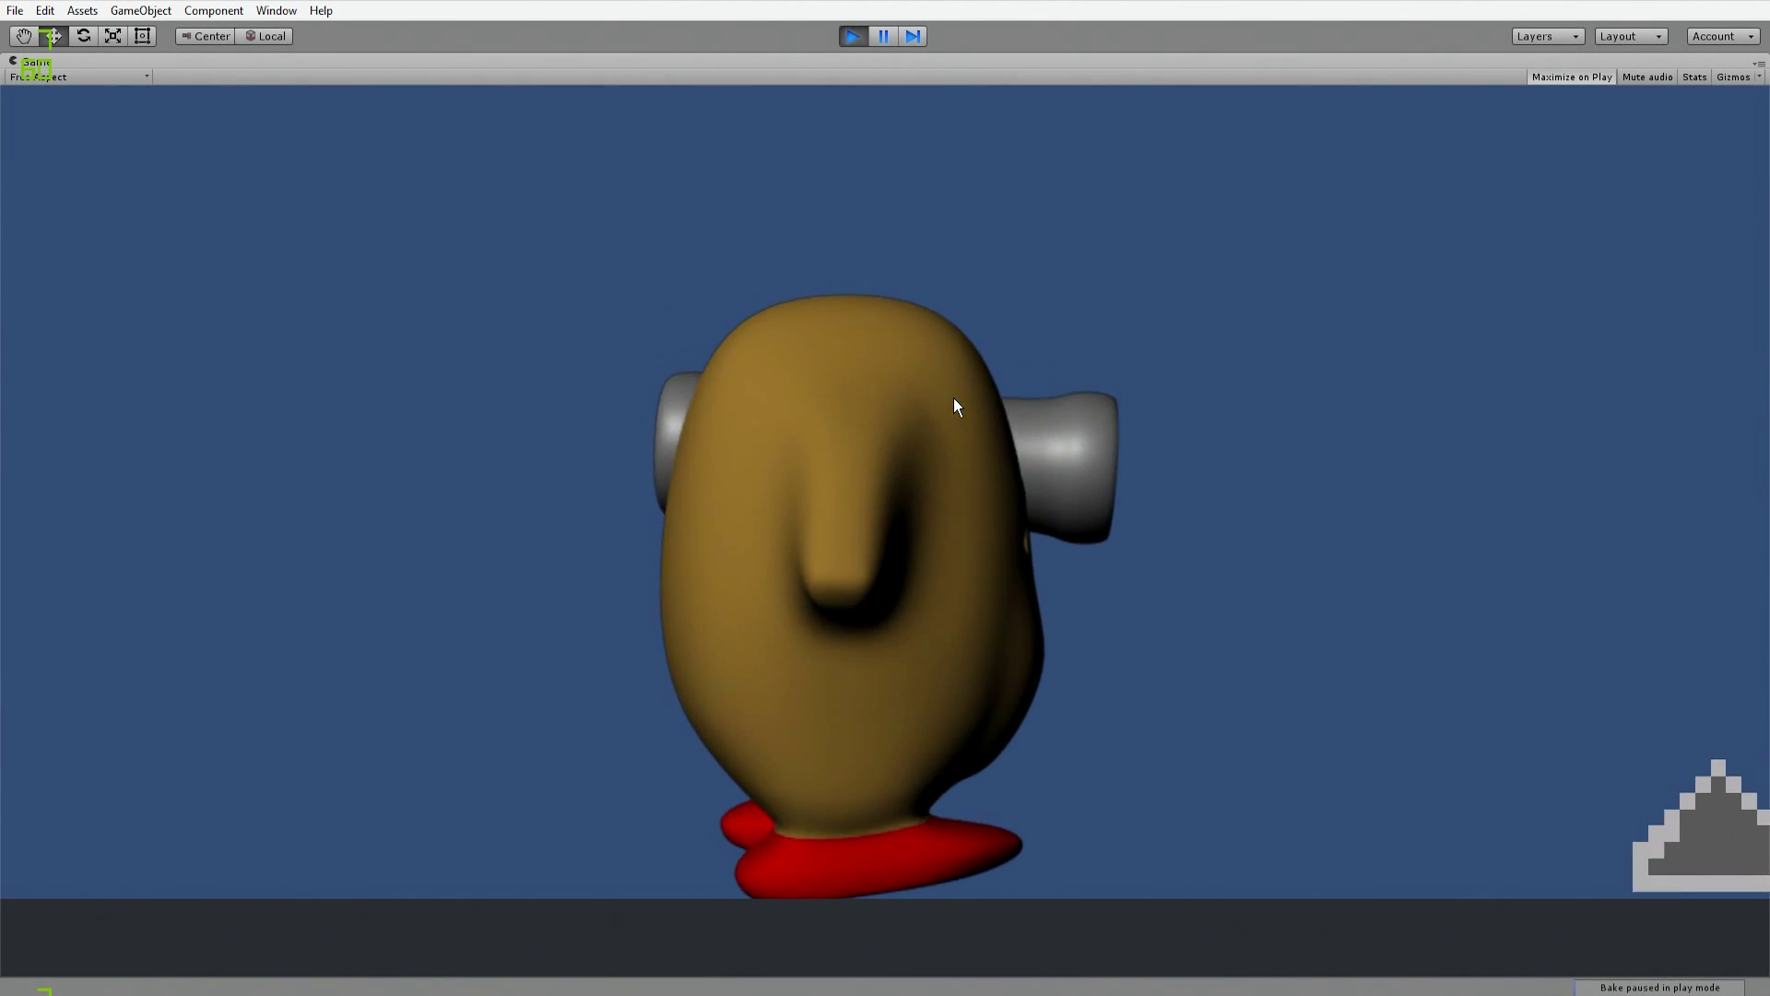
key(space)
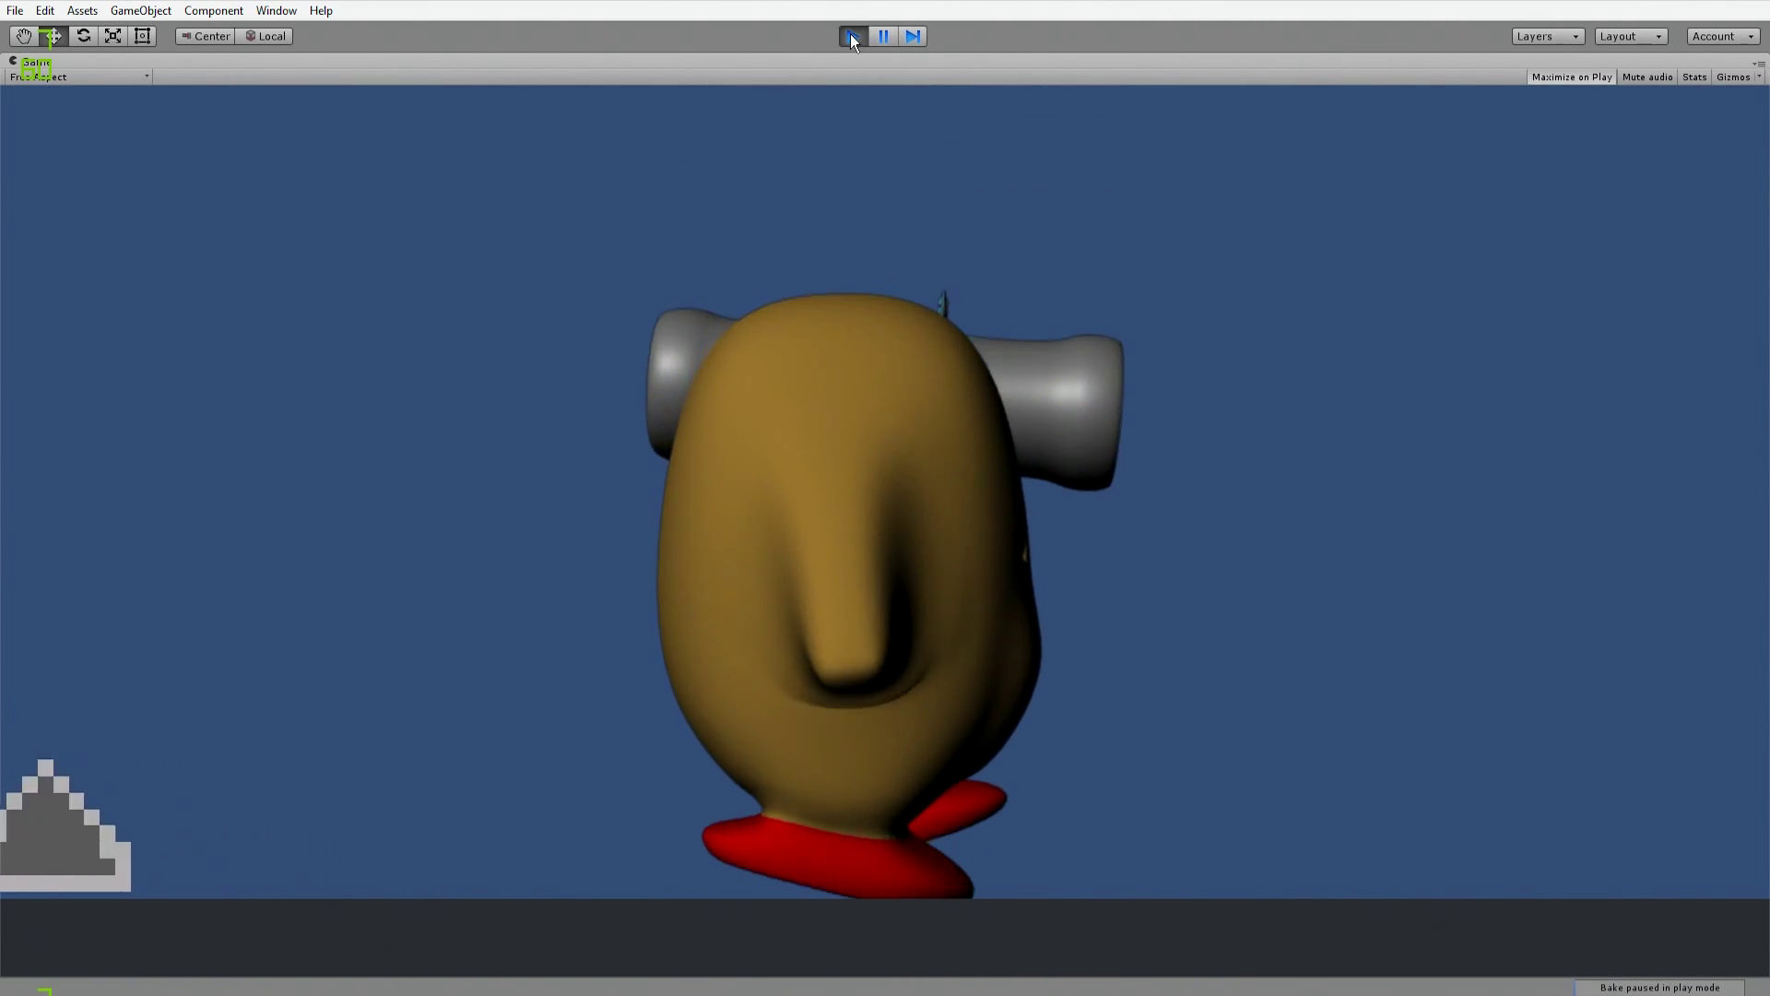
click(850, 35)
Step: Lower spike1 onto the platform surface to a Y position of about -3.397
scroll(1139, 522, up, 2)
middle_drag(1149, 527, 688, 463)
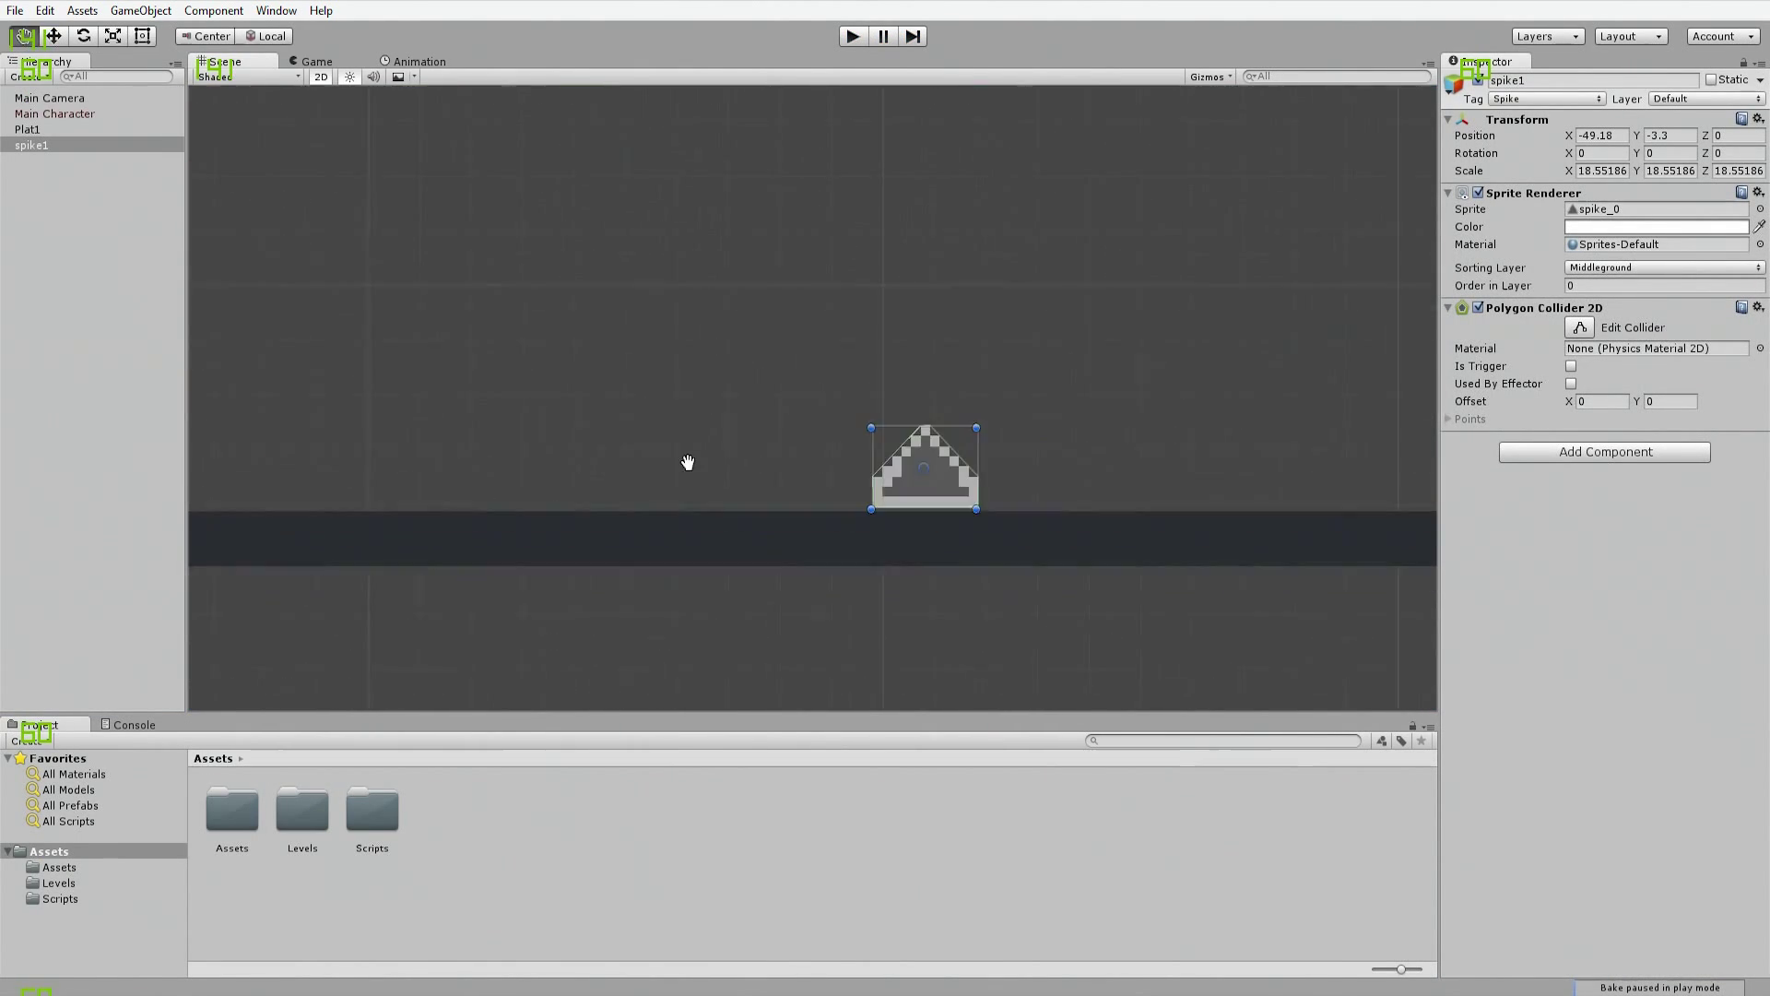
scroll(734, 475, up, 4)
scroll(736, 468, up, 1)
key(w)
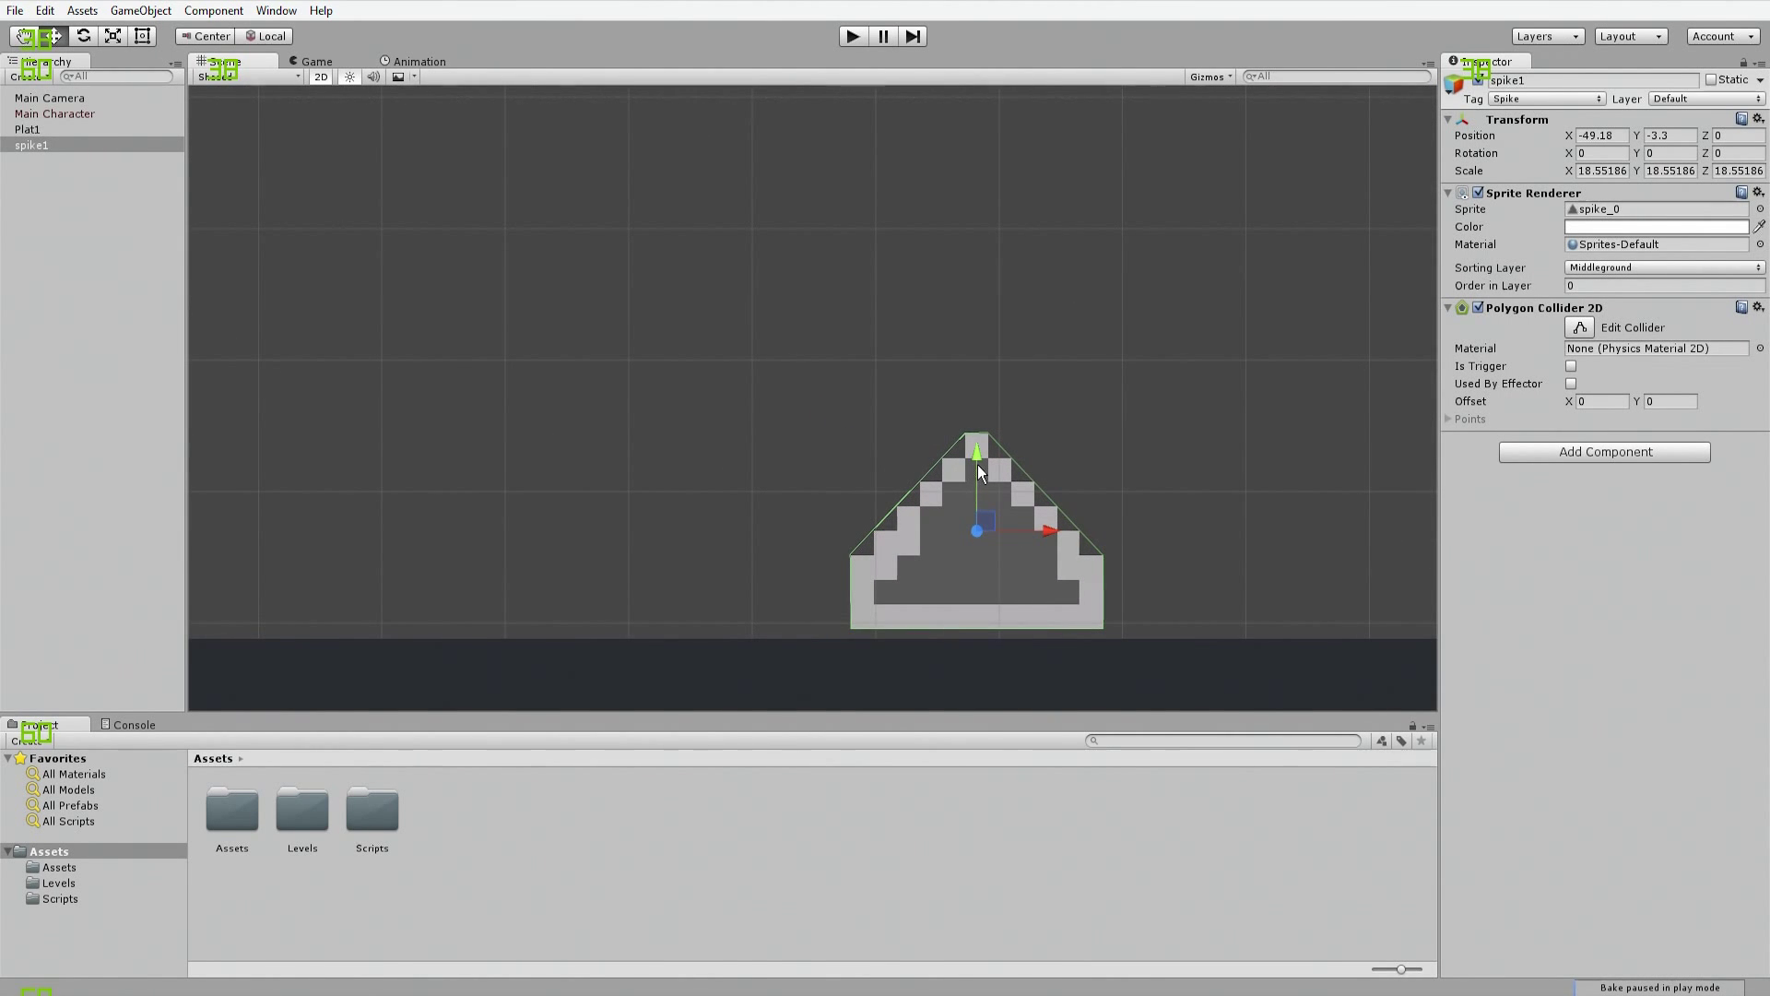
drag(978, 465, 955, 478)
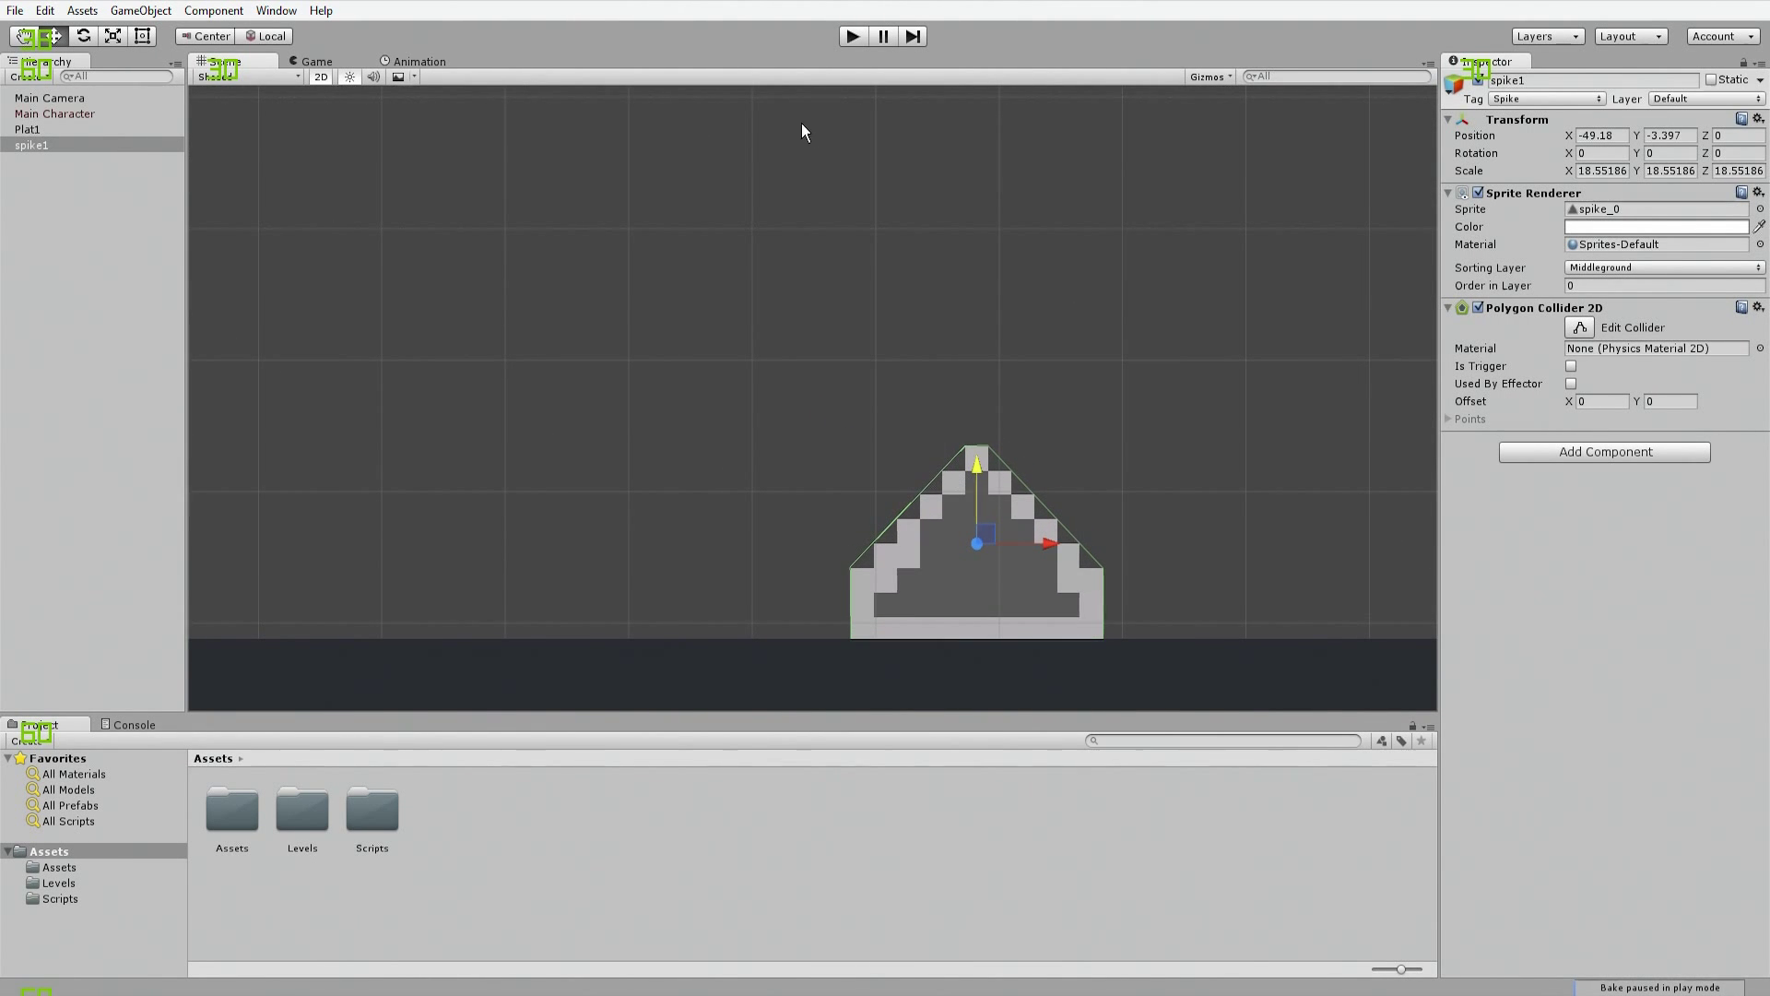
Step: Play-test the level again with a jump over the spike resting on the platform
click(846, 42)
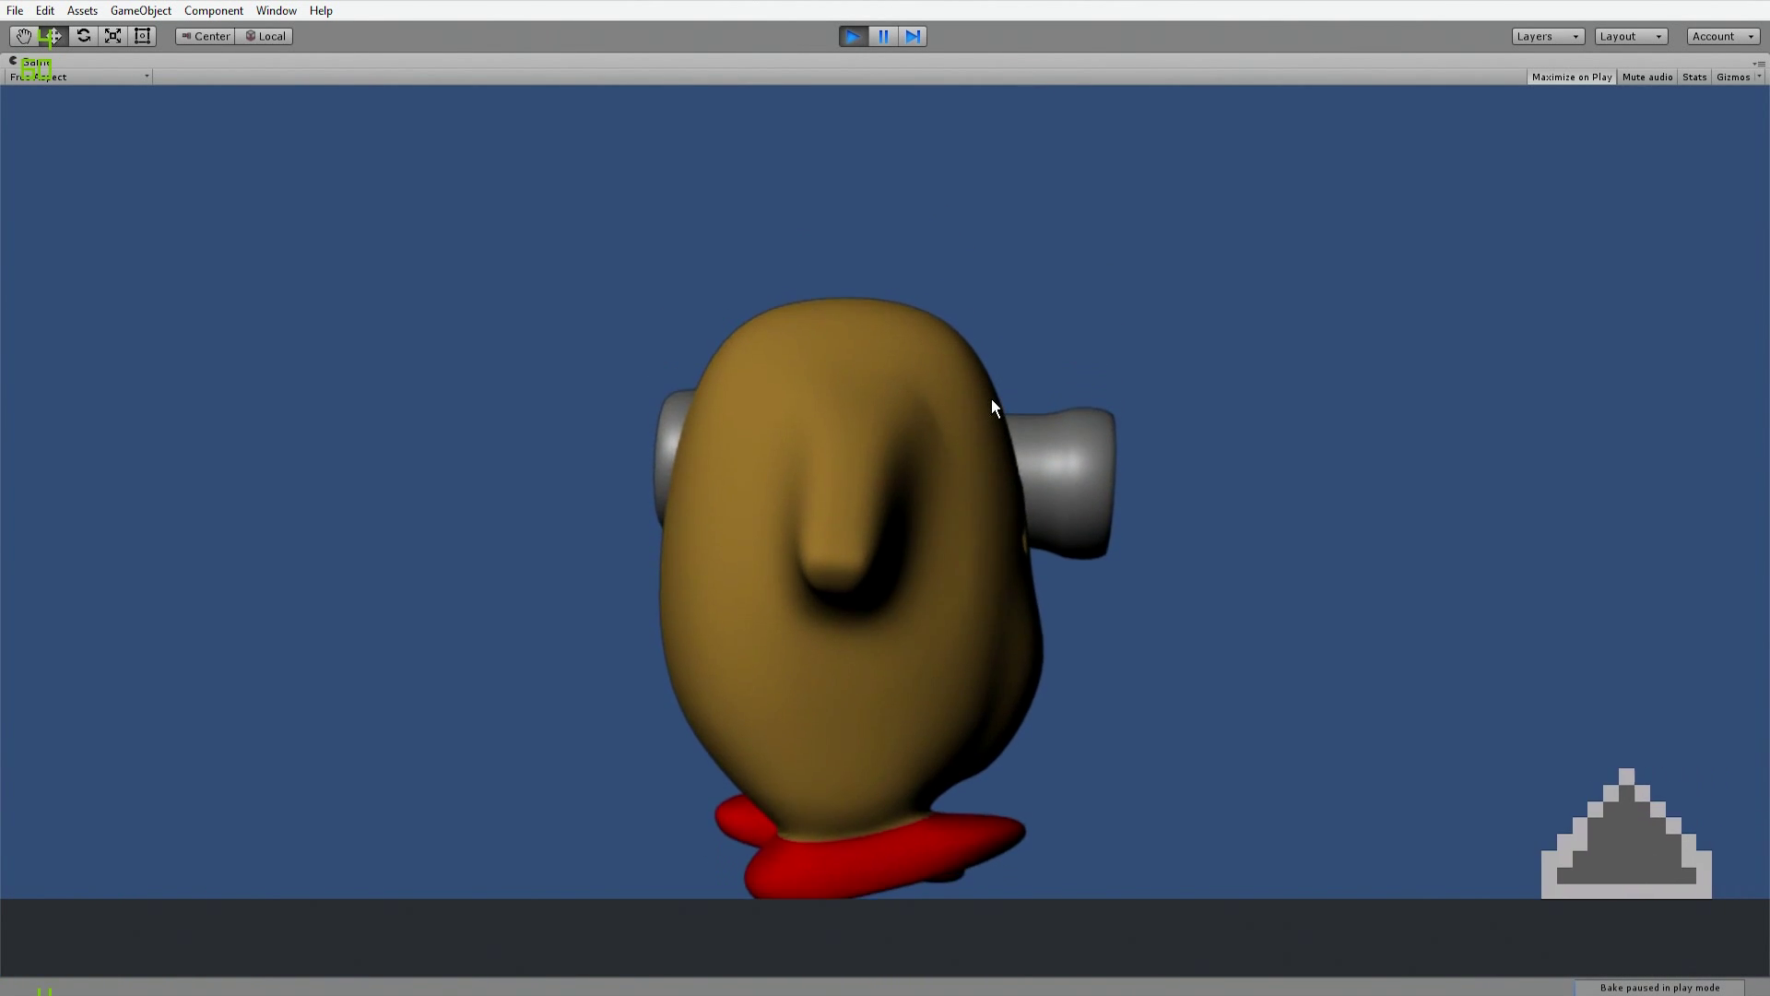
key(space)
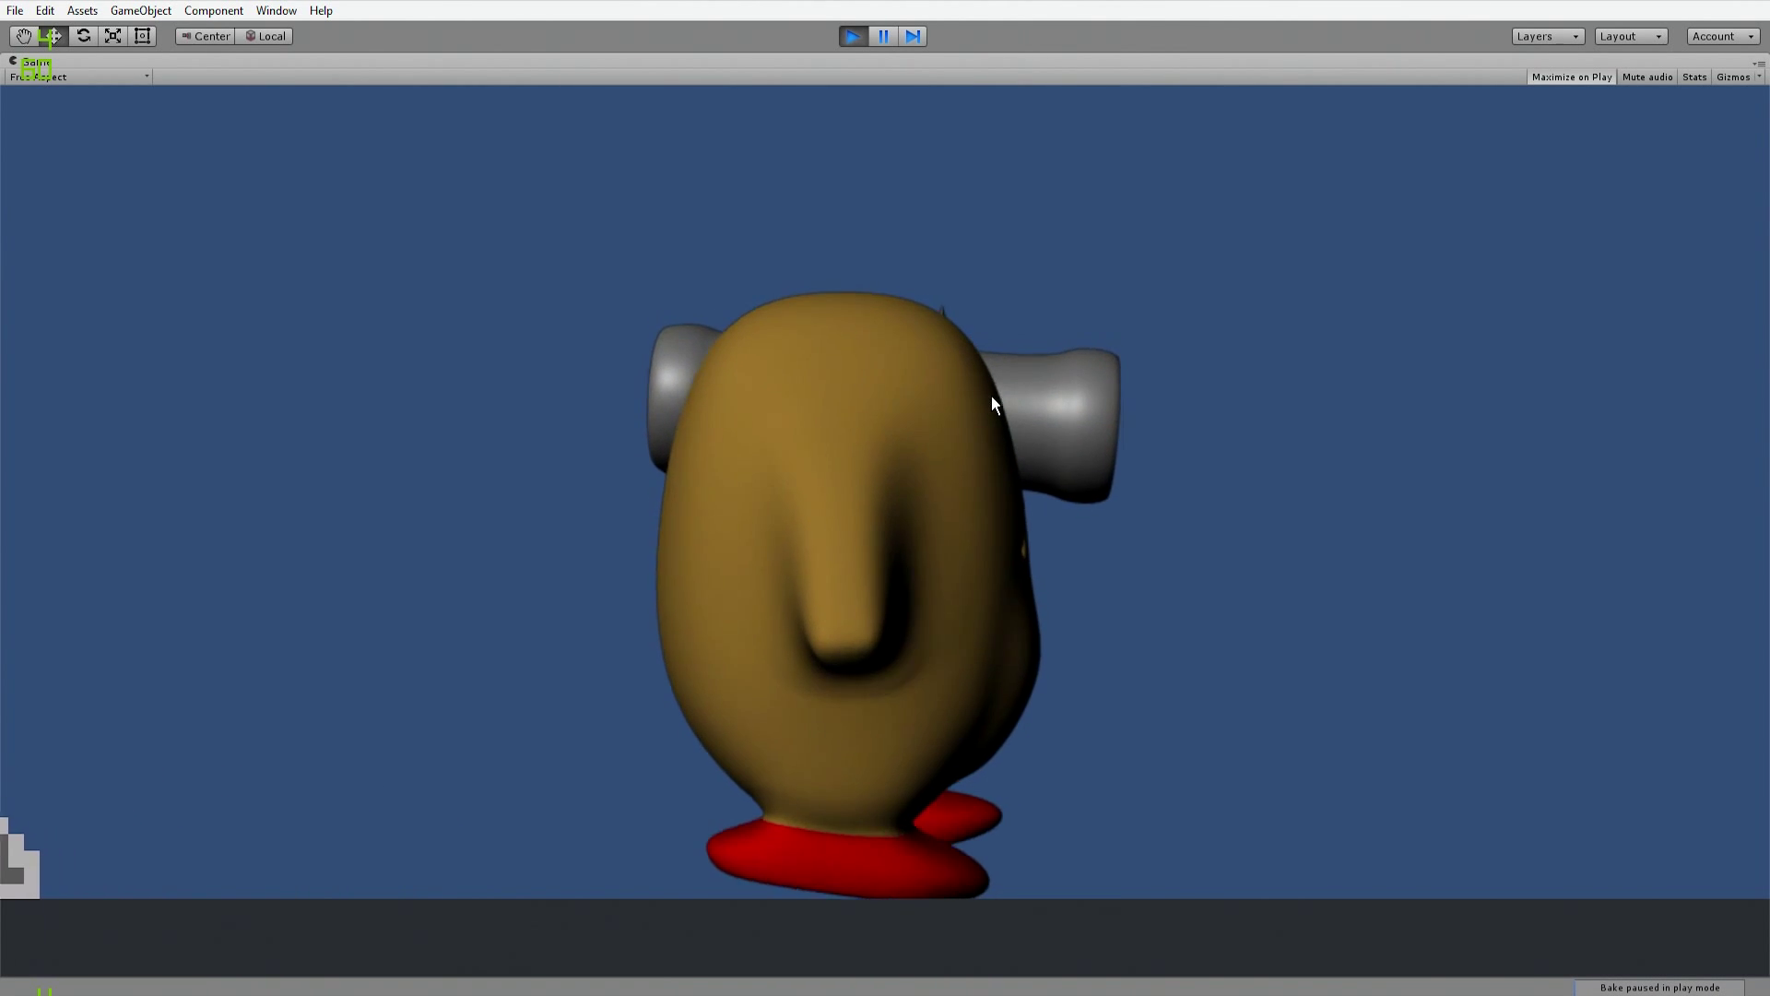
click(844, 38)
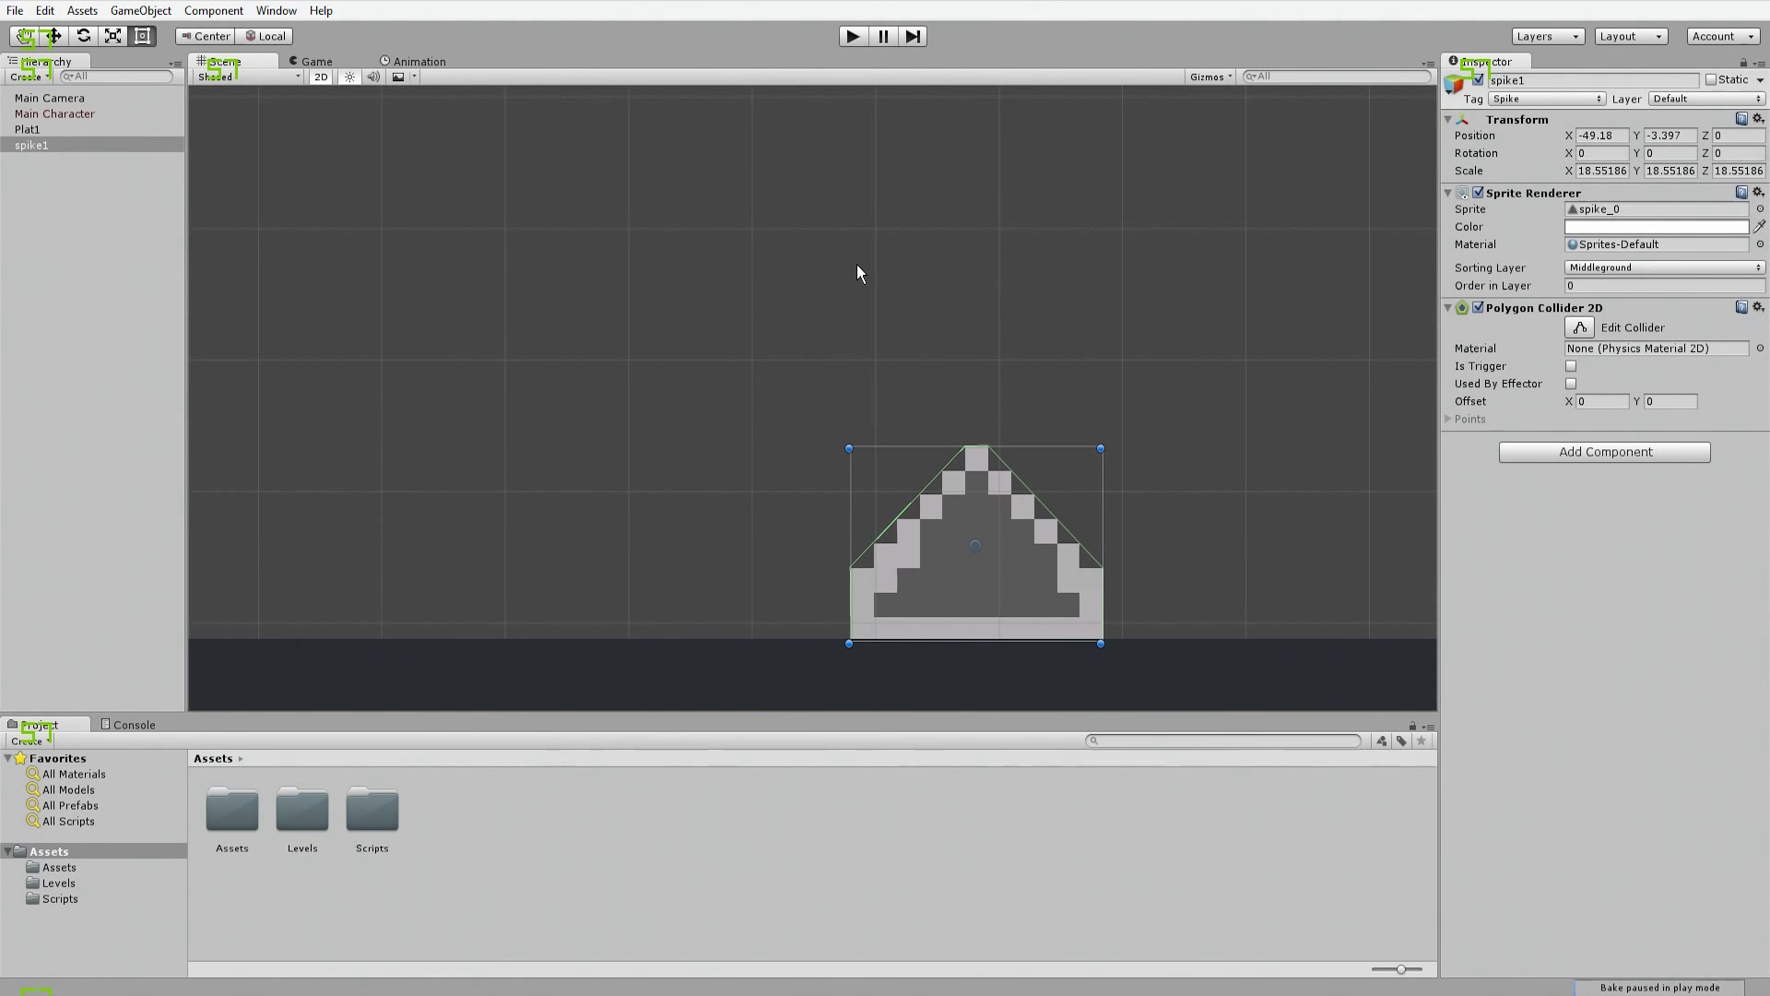
Step: Add a 3D cube to the scene below the start of the platform, underneath the character
scroll(857, 266, down, 10)
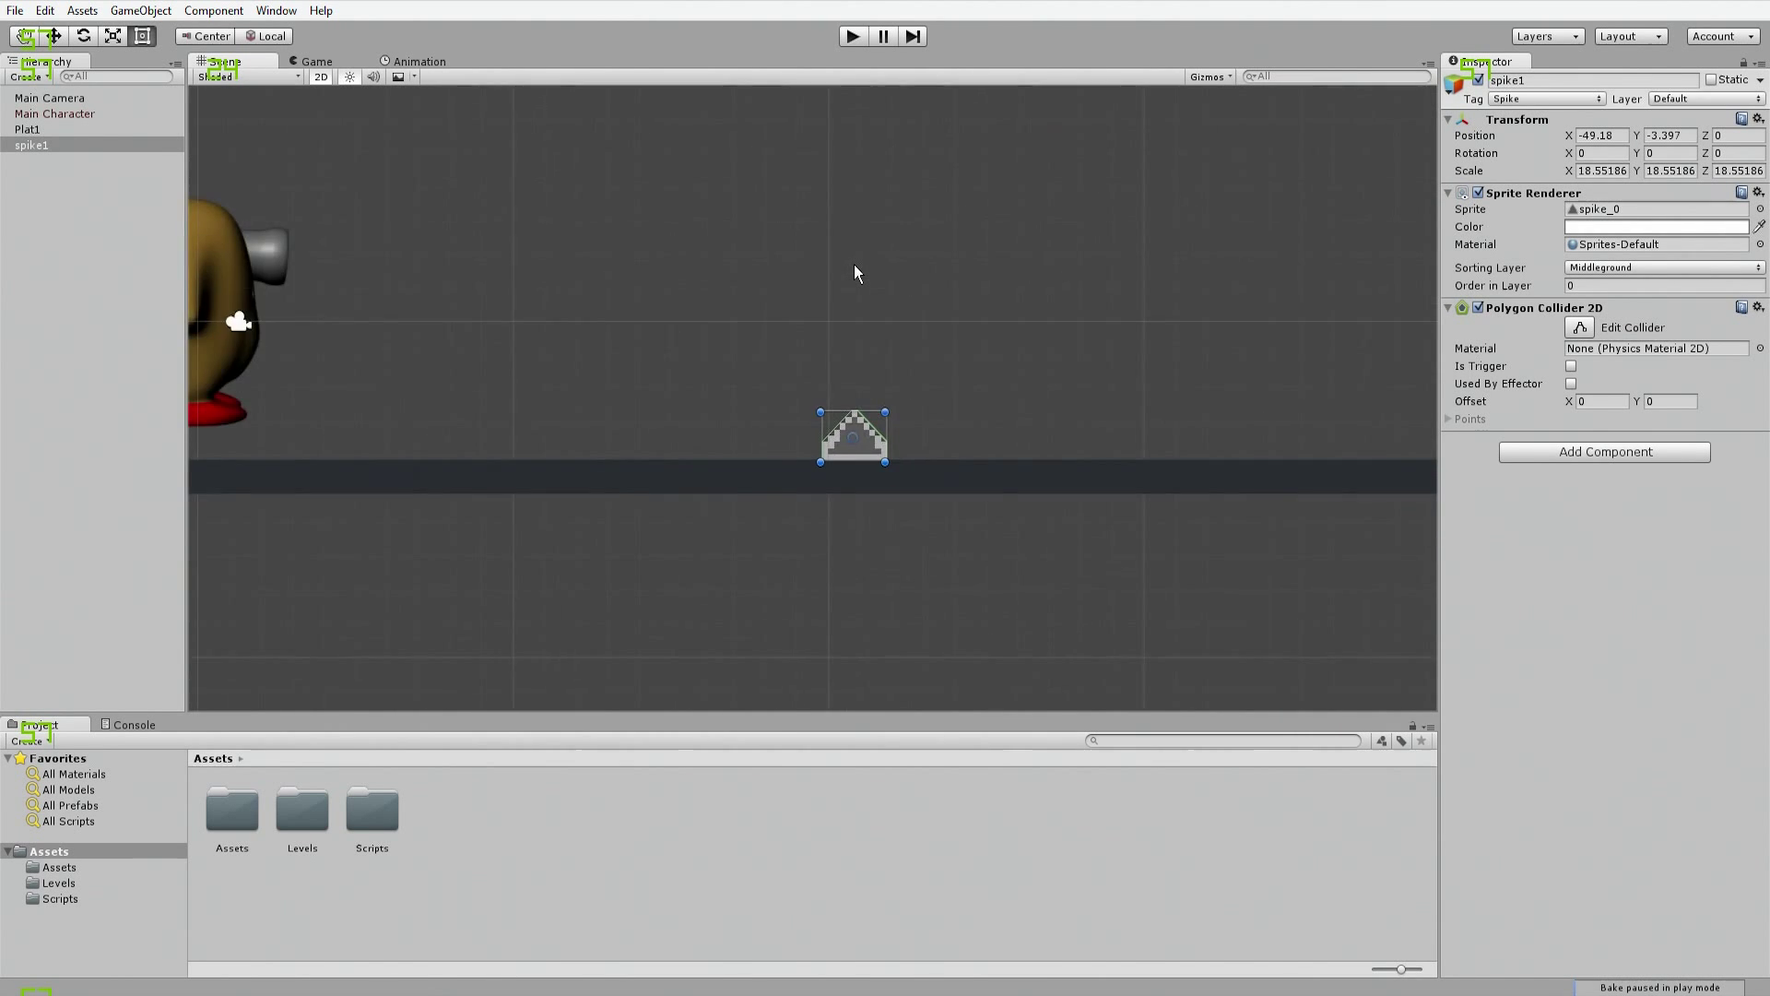
scroll(853, 263, down, 4)
middle_drag(848, 477, 619, 392)
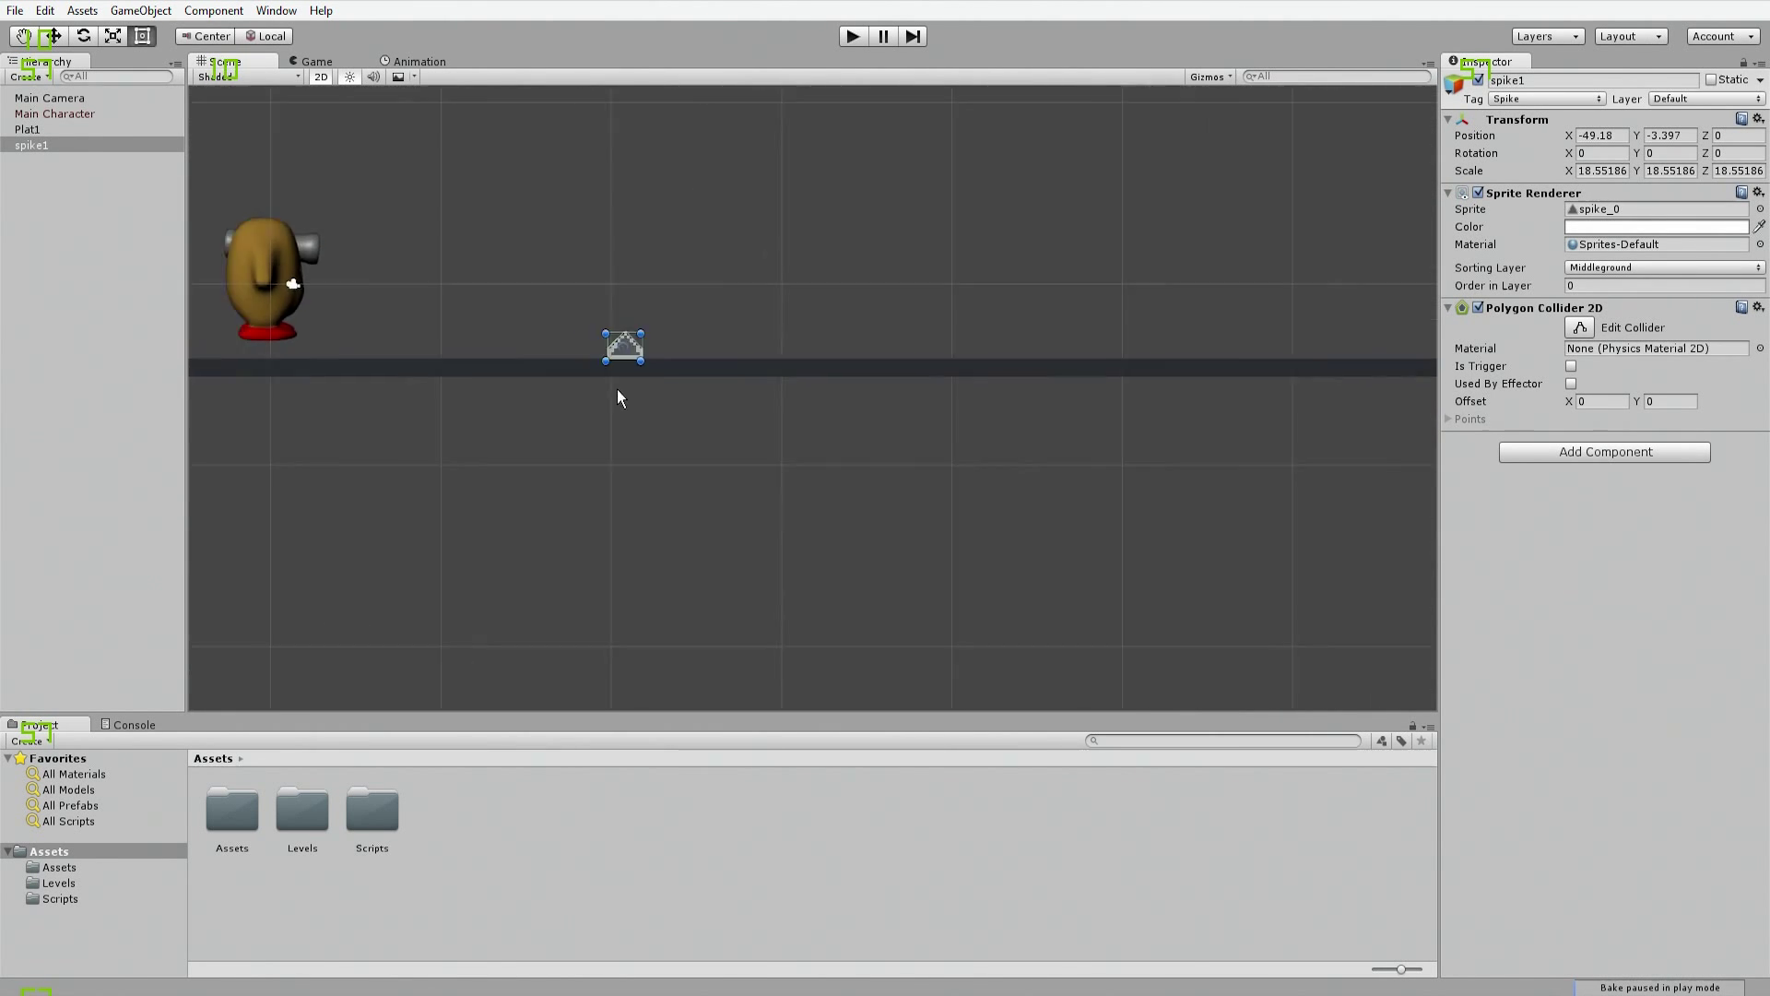
scroll(688, 414, down, 4)
middle_drag(849, 407, 1013, 387)
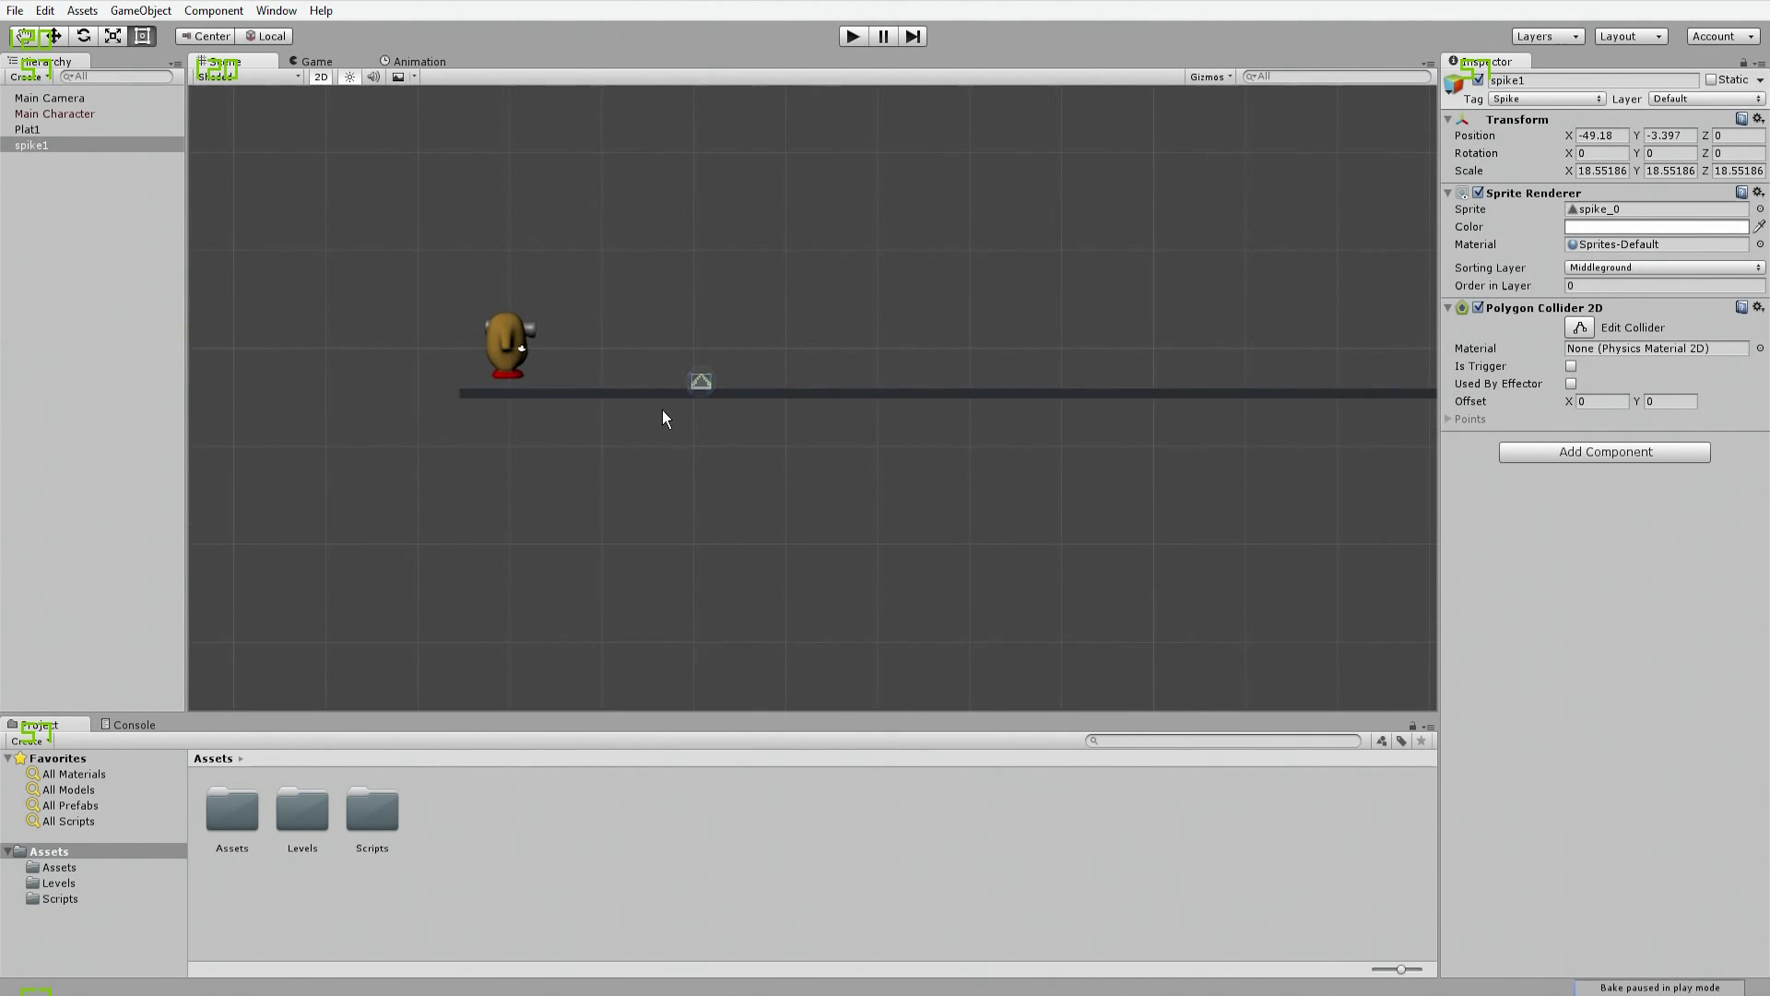
scroll(661, 409, up, 2)
middle_drag(561, 423, 924, 395)
scroll(922, 387, up, 5)
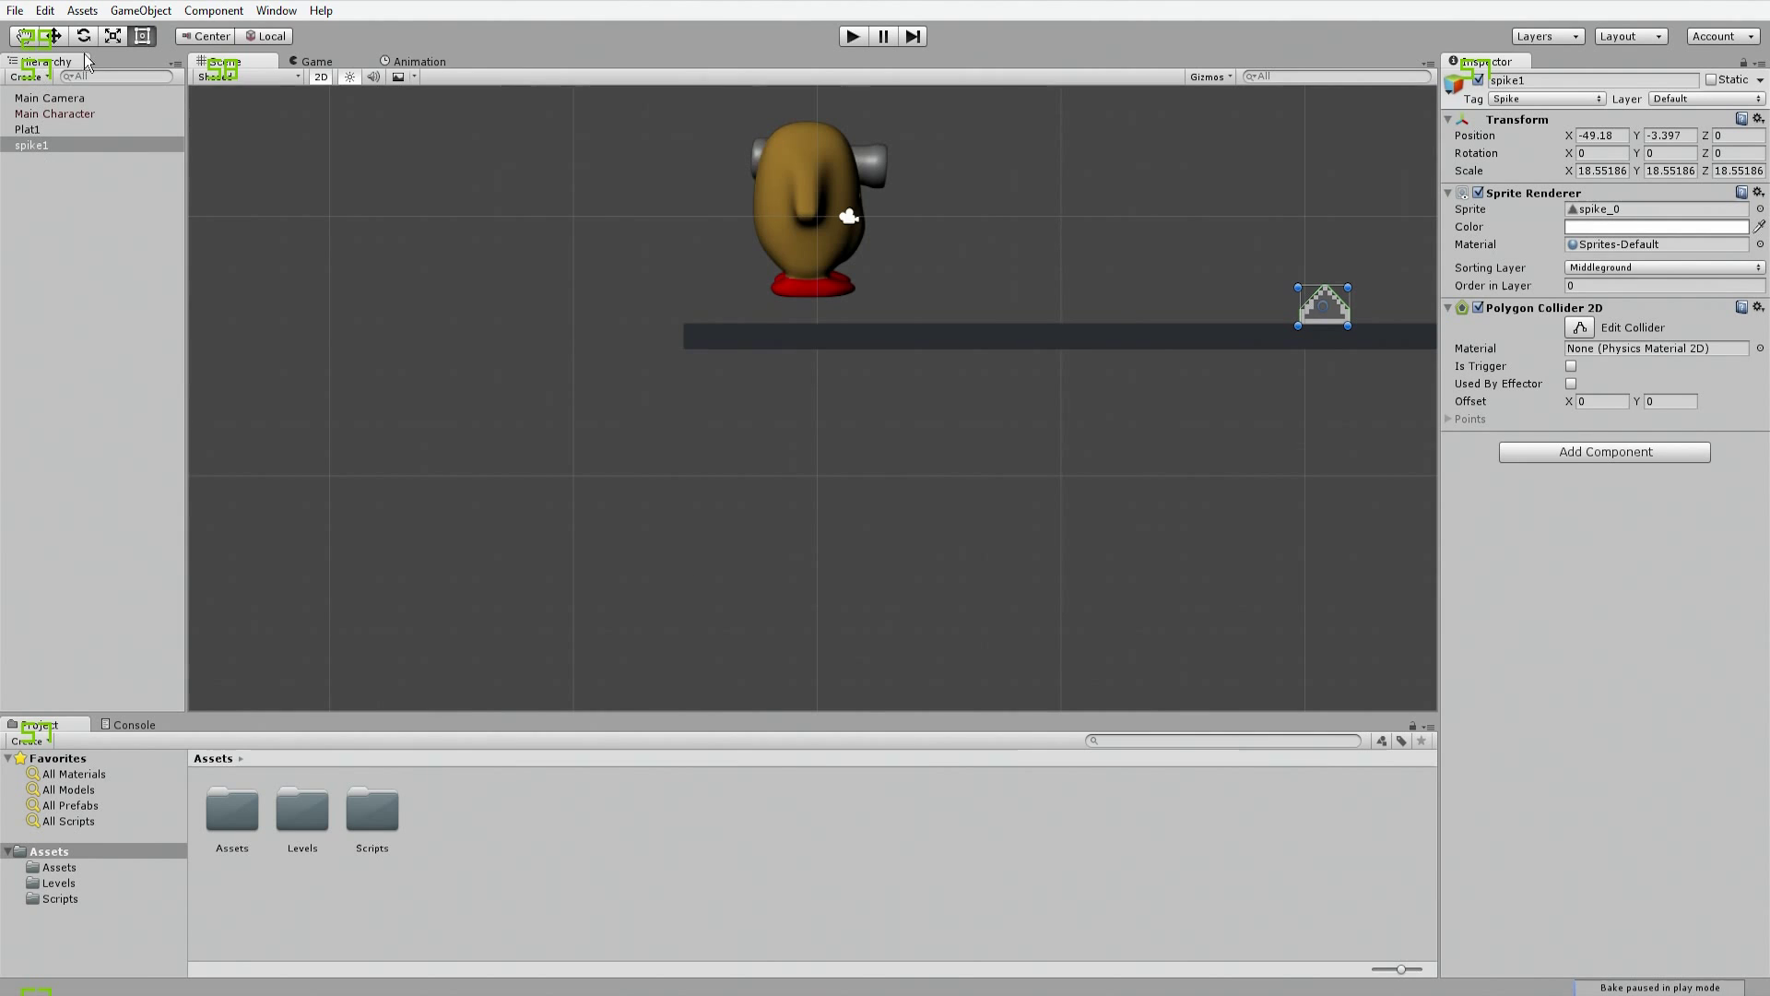
click(140, 10)
mouse_move(157, 77)
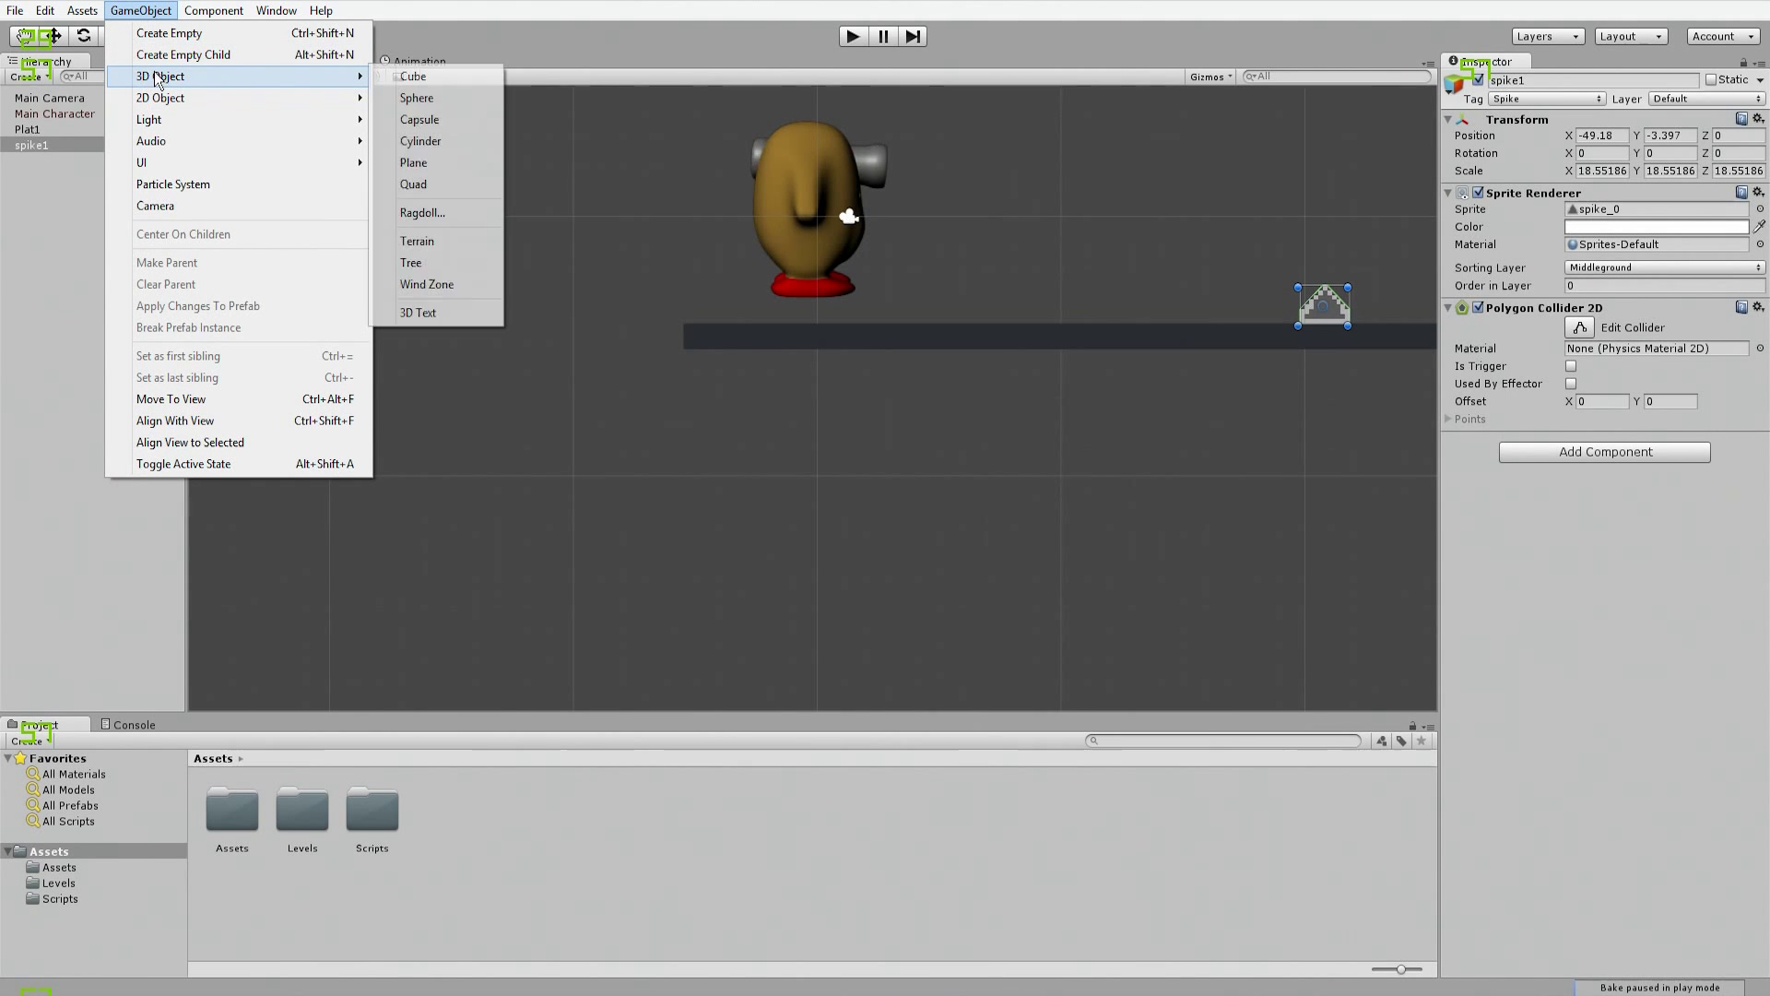
click(397, 77)
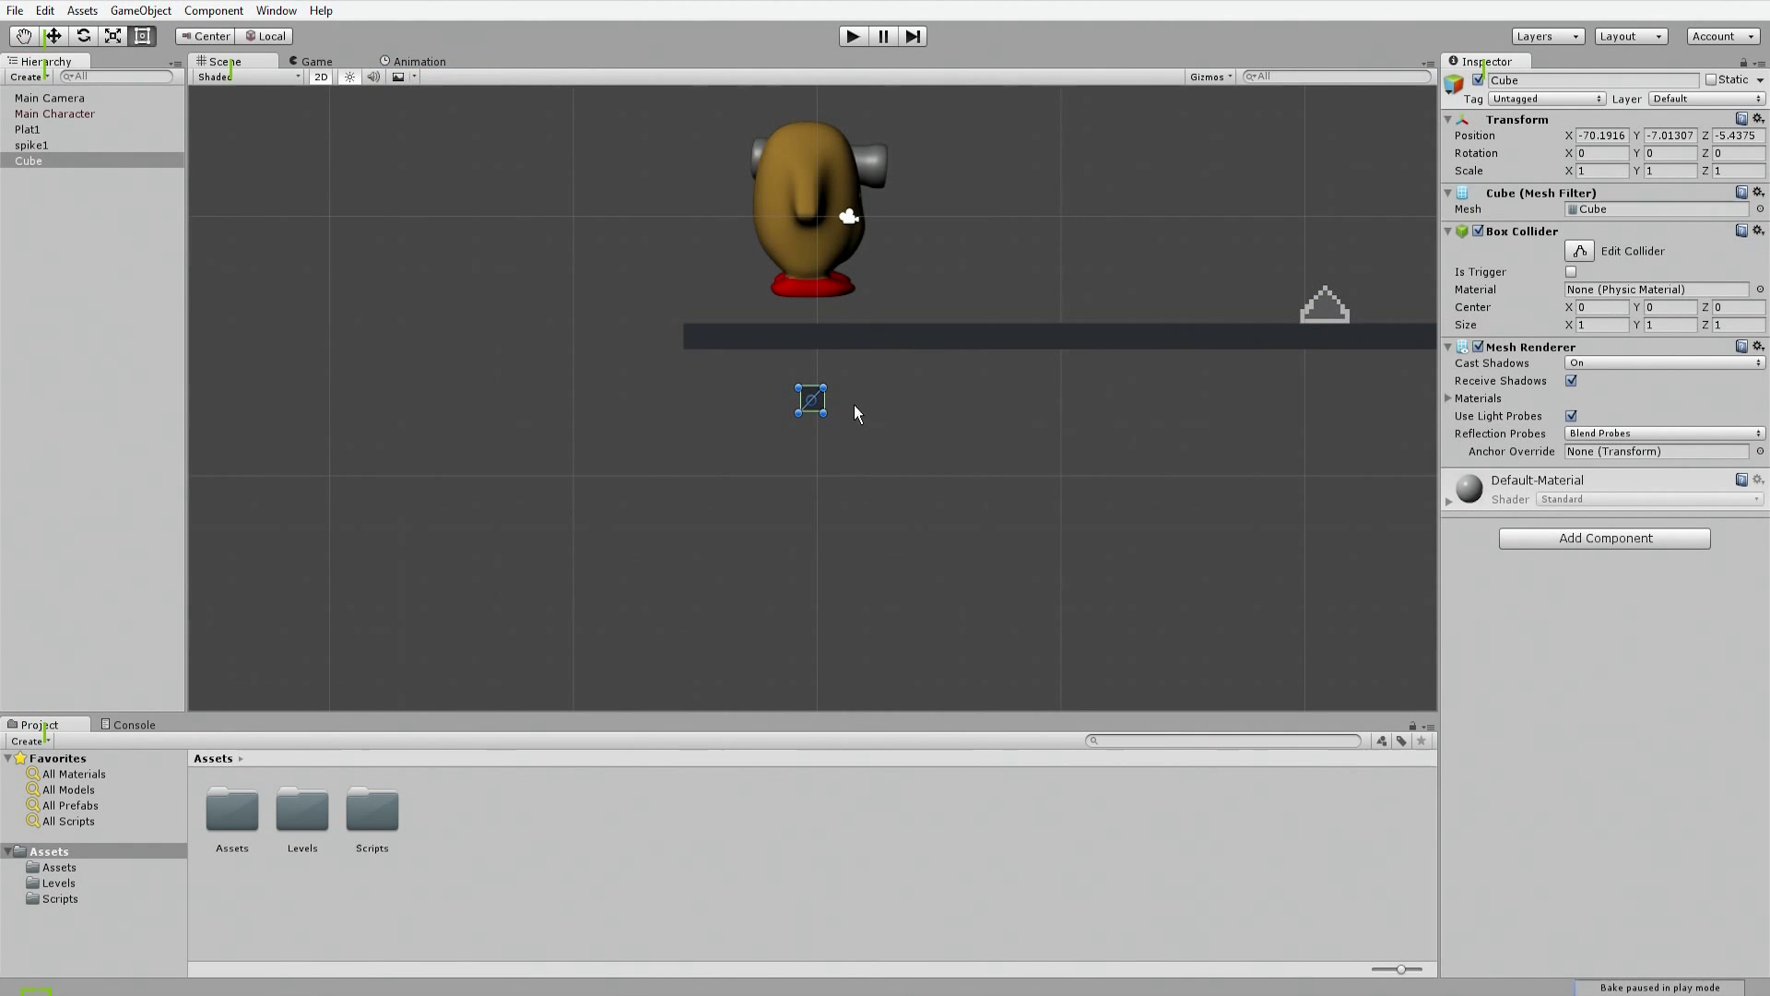
Step: Stretch the cube to an X scale of about 7.04 and move it down to a Y position of about -11.79
key(w)
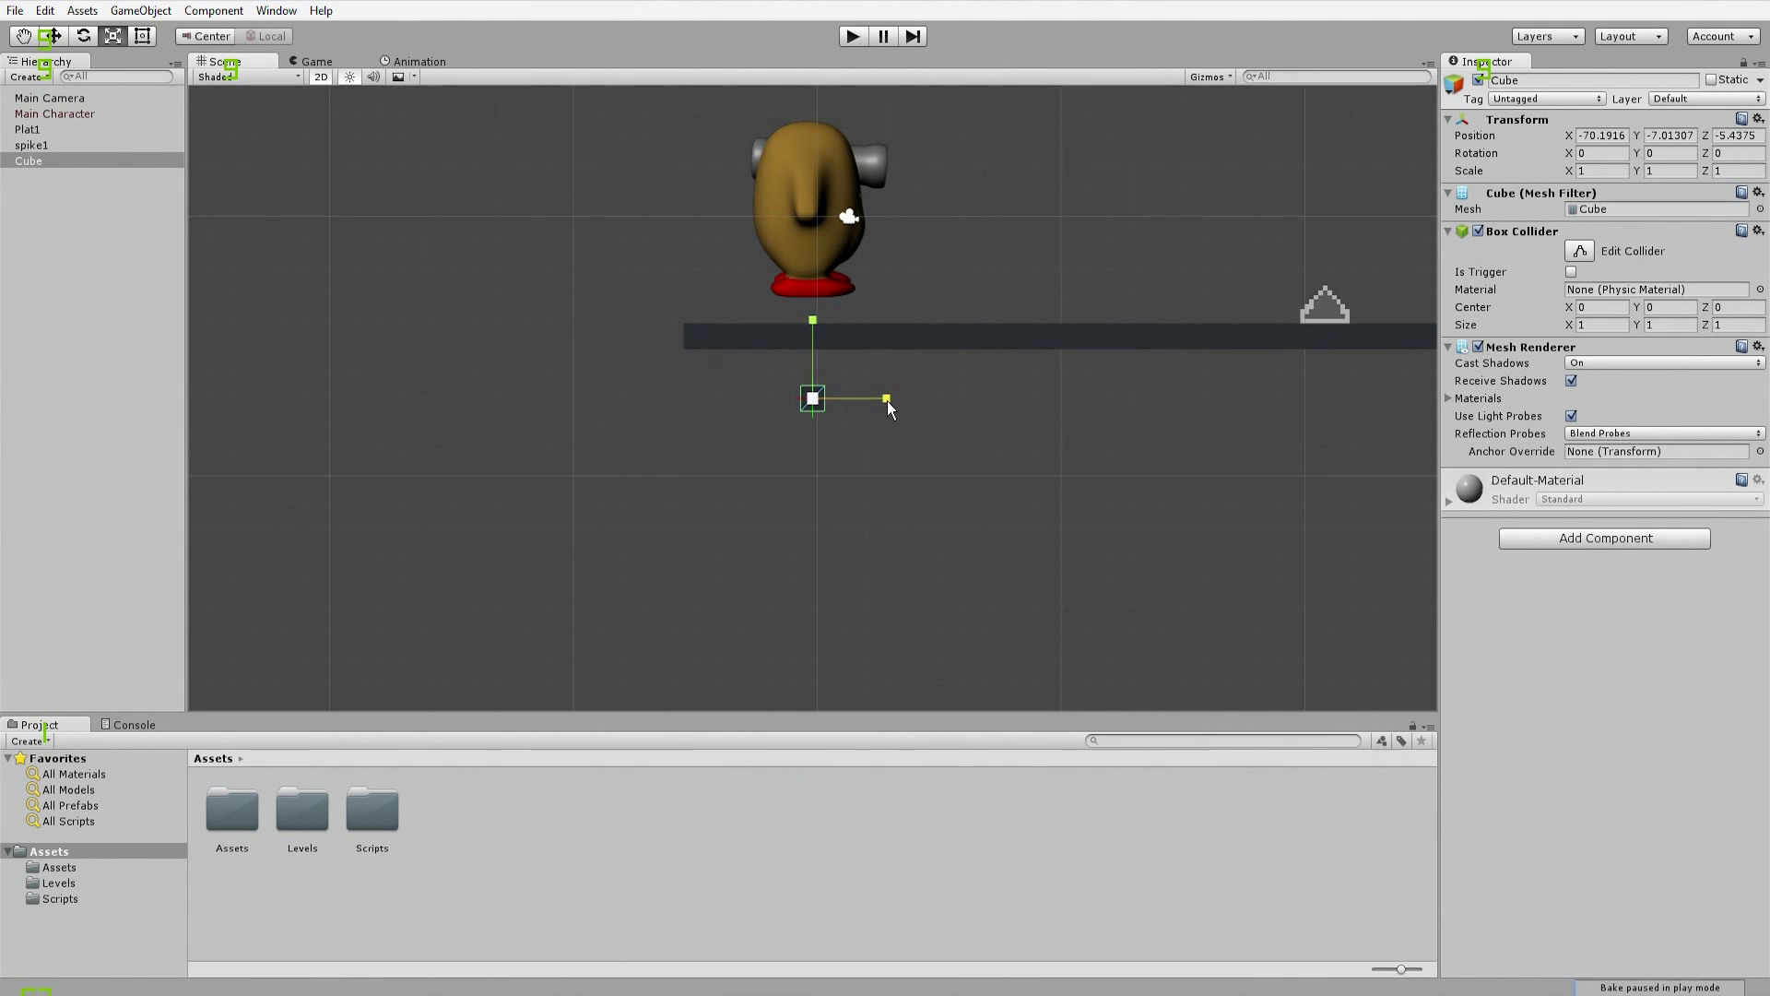
drag(887, 400, 1327, 376)
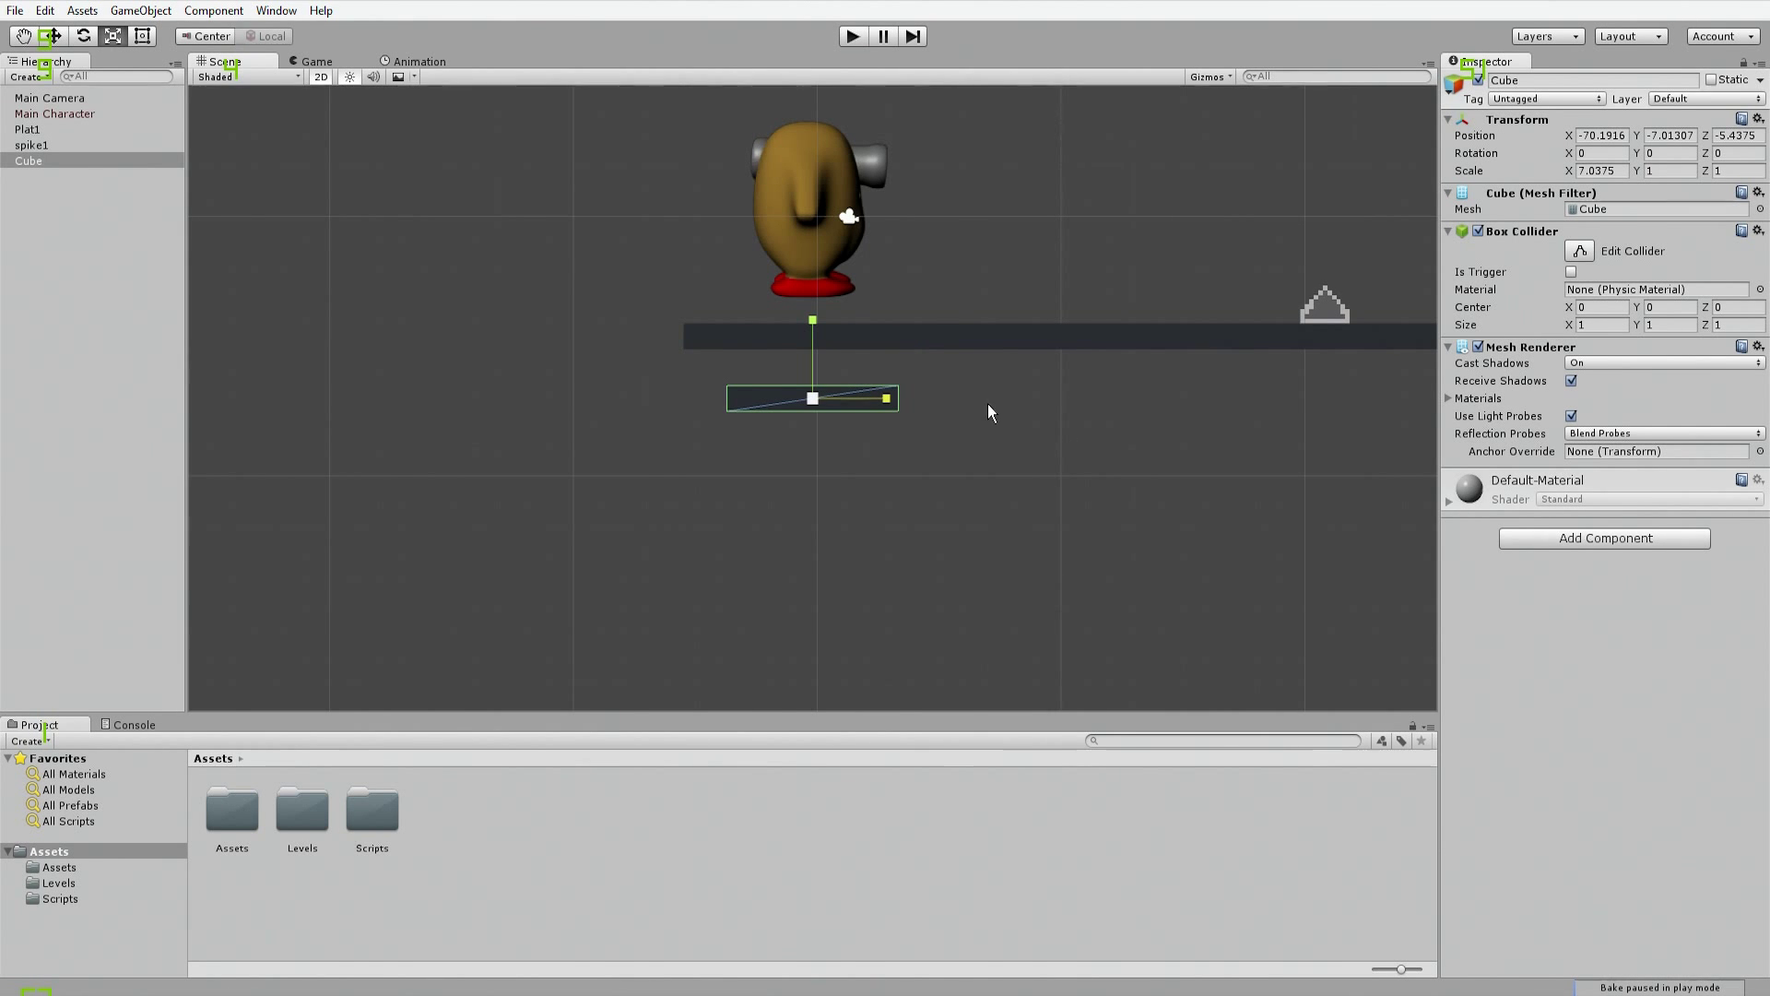
key(w)
drag(809, 329, 816, 452)
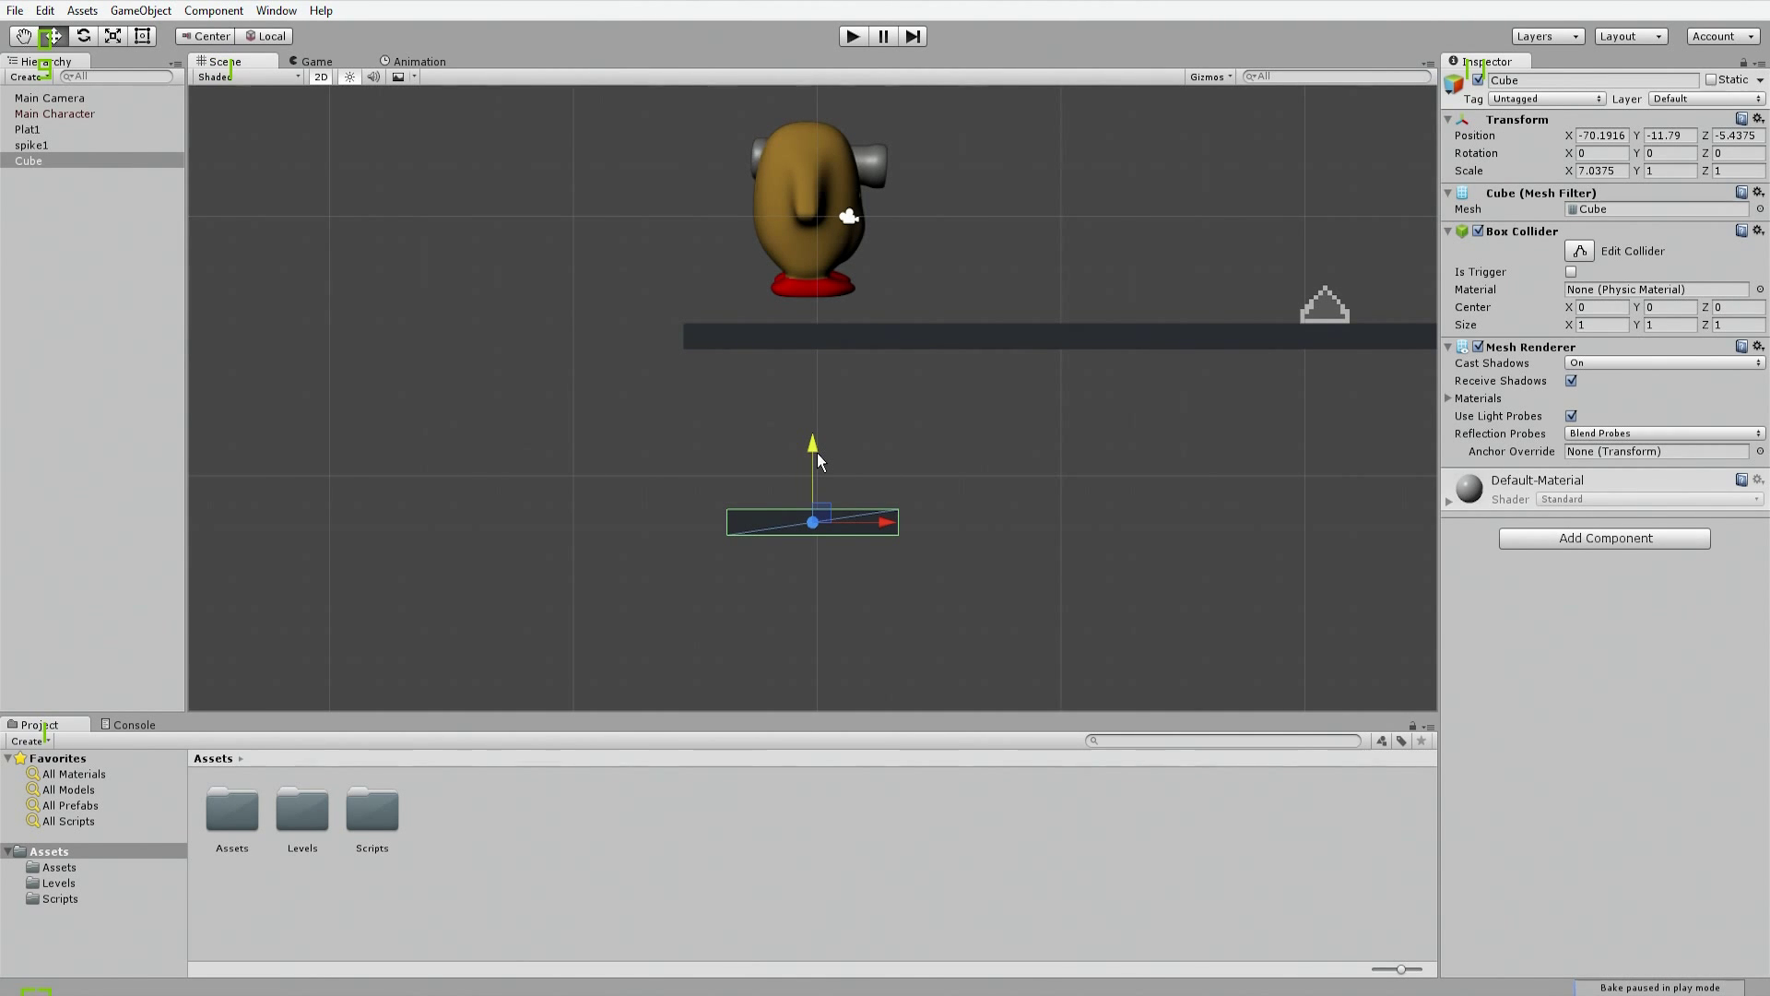
Step: Set the cube's mesh to None and briefly run the level to check it
click(1761, 209)
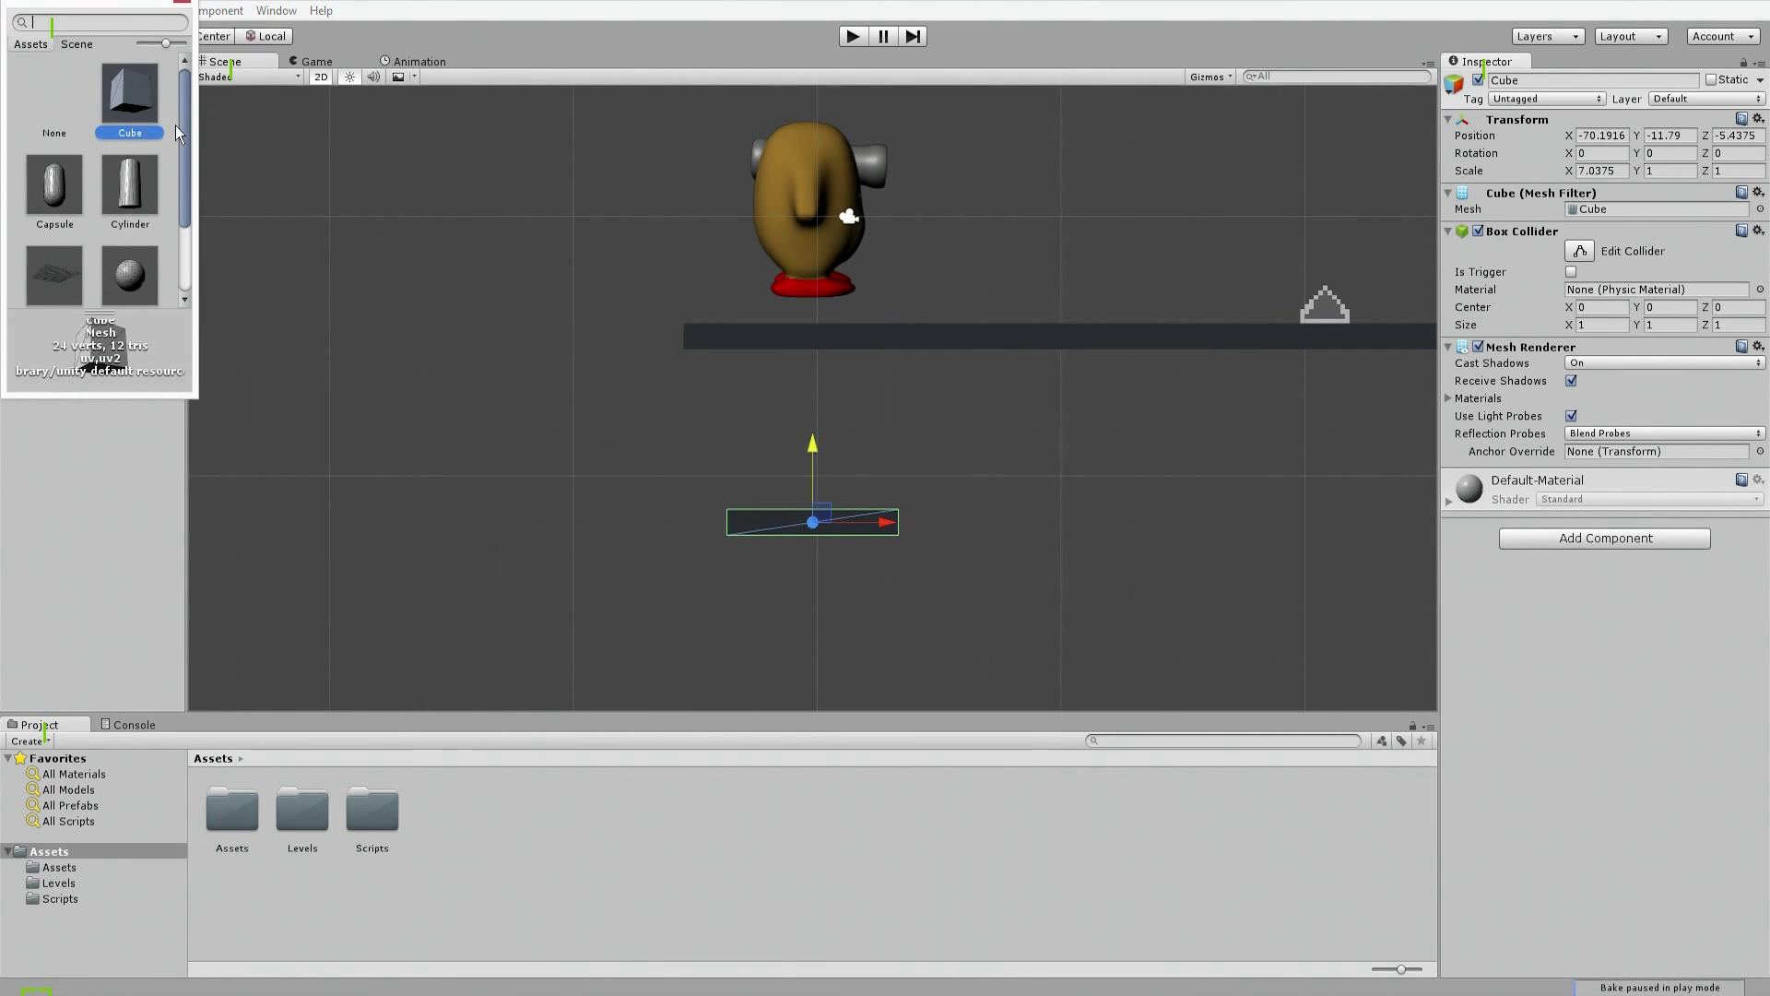
double_click(46, 123)
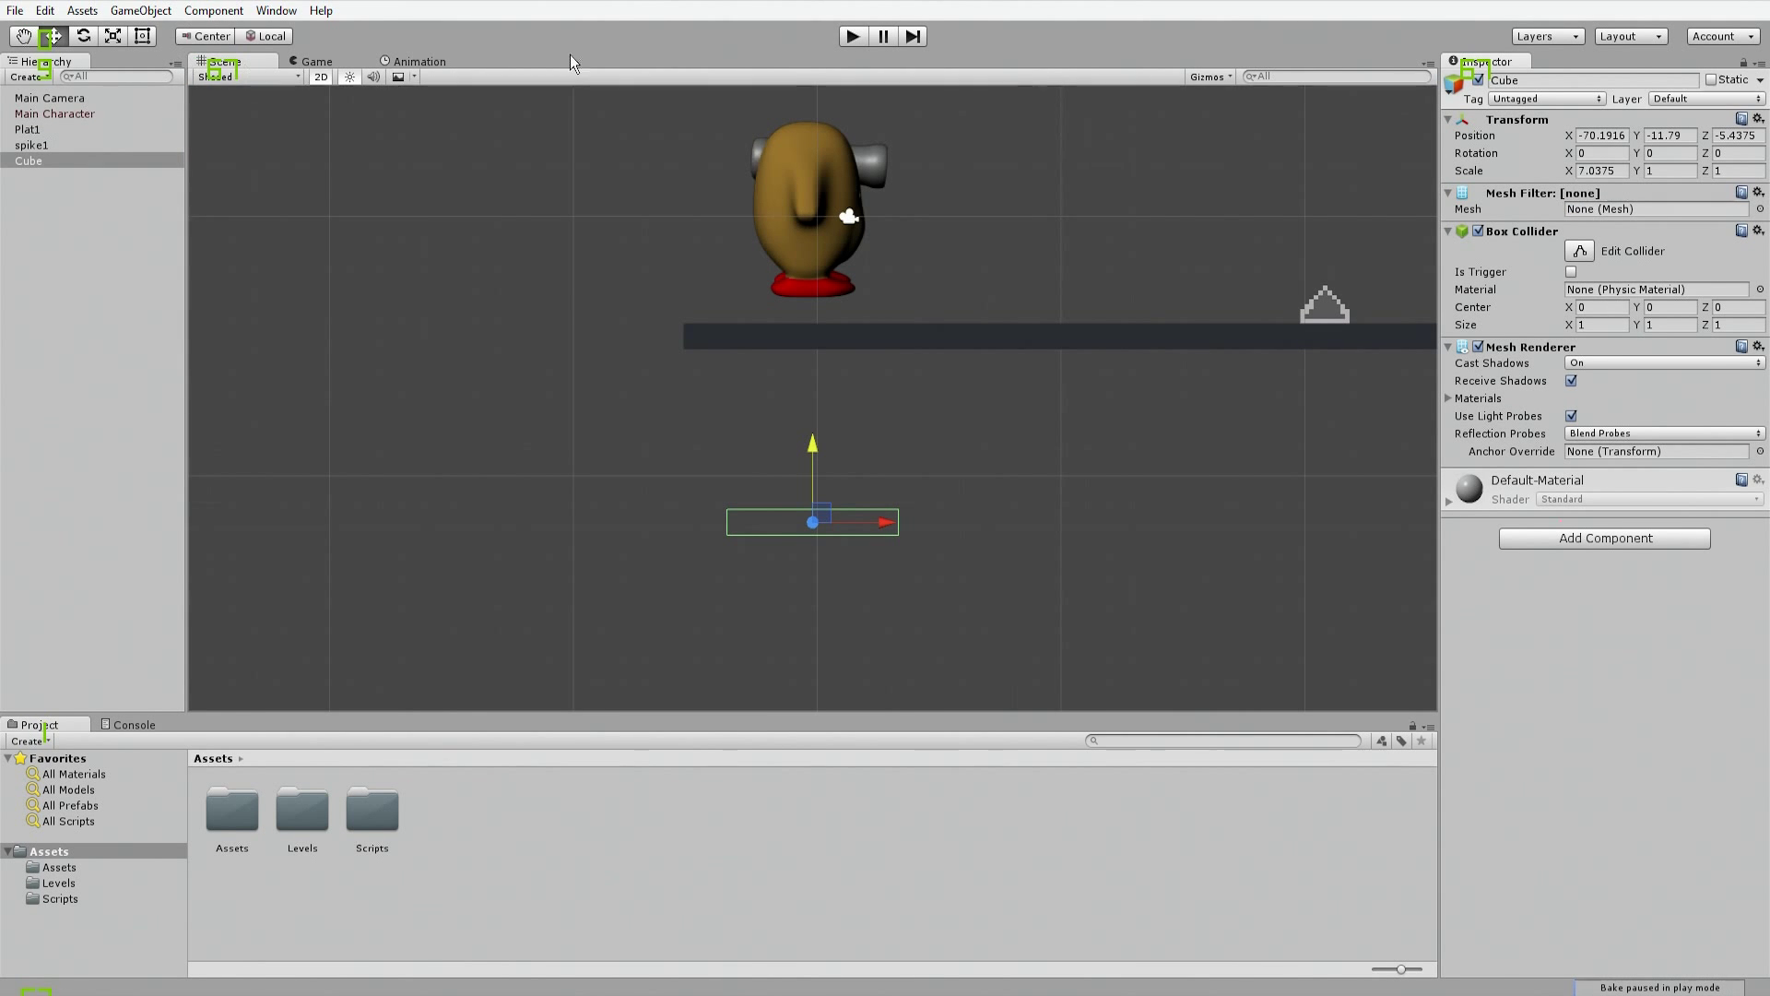
click(855, 40)
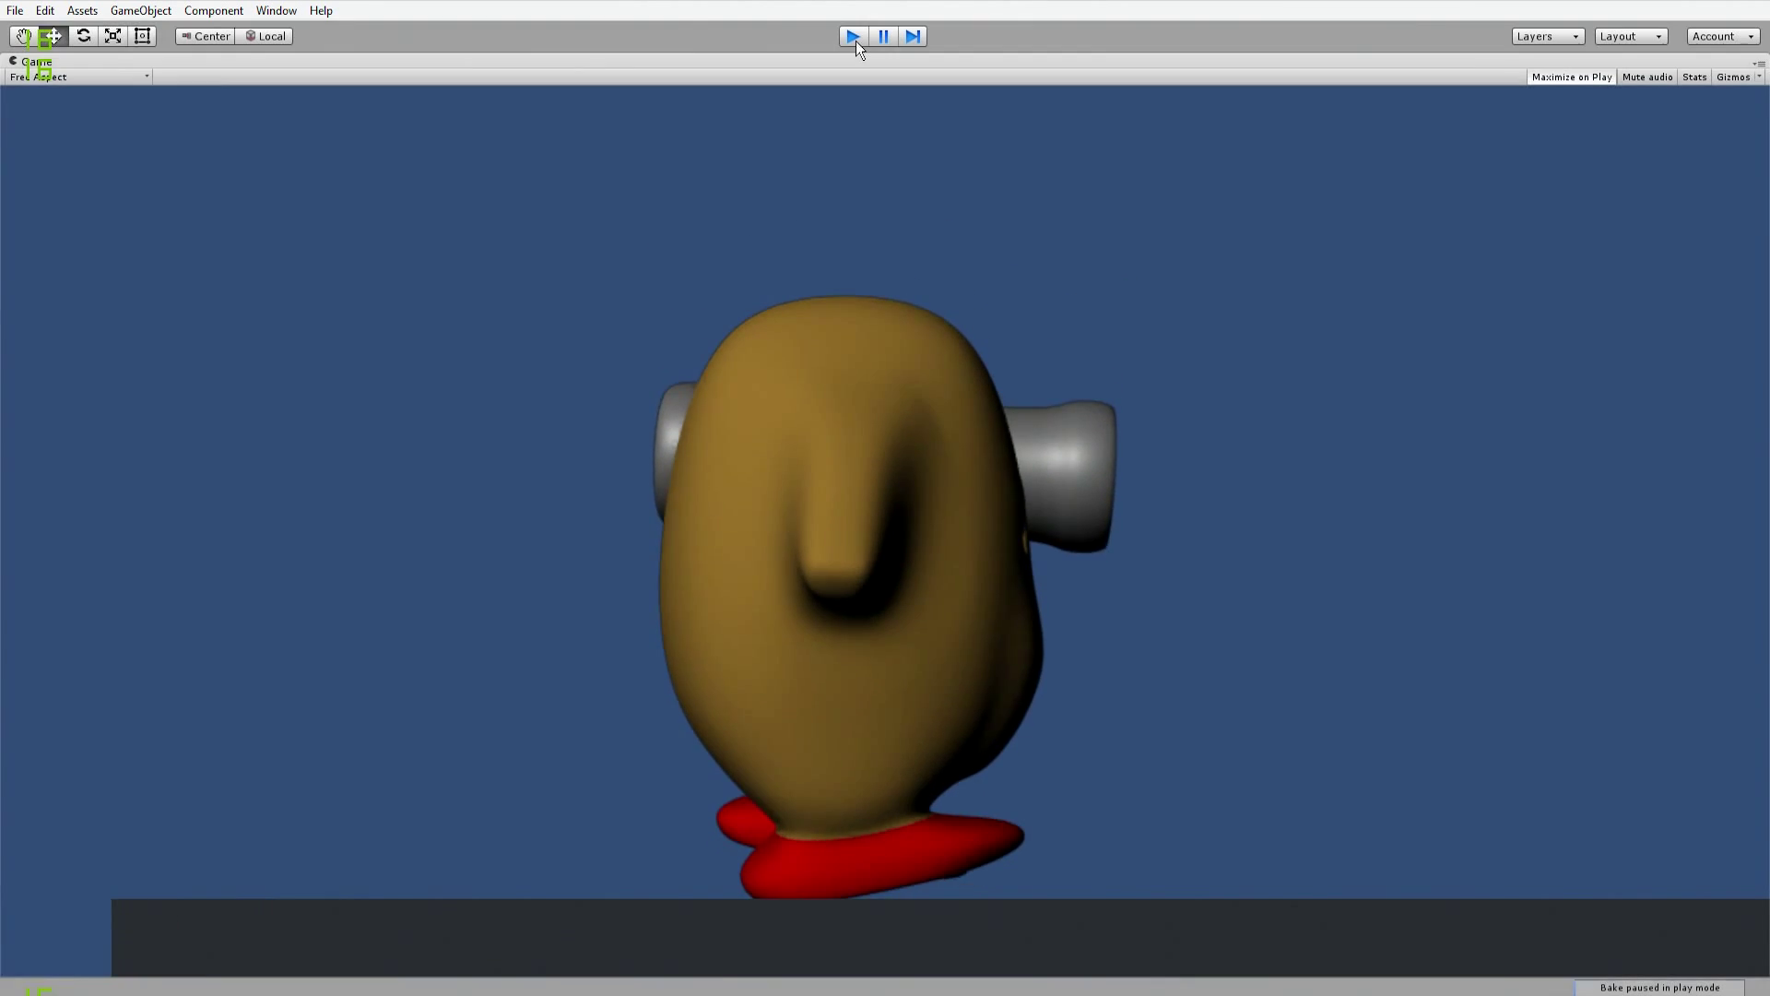
click(855, 41)
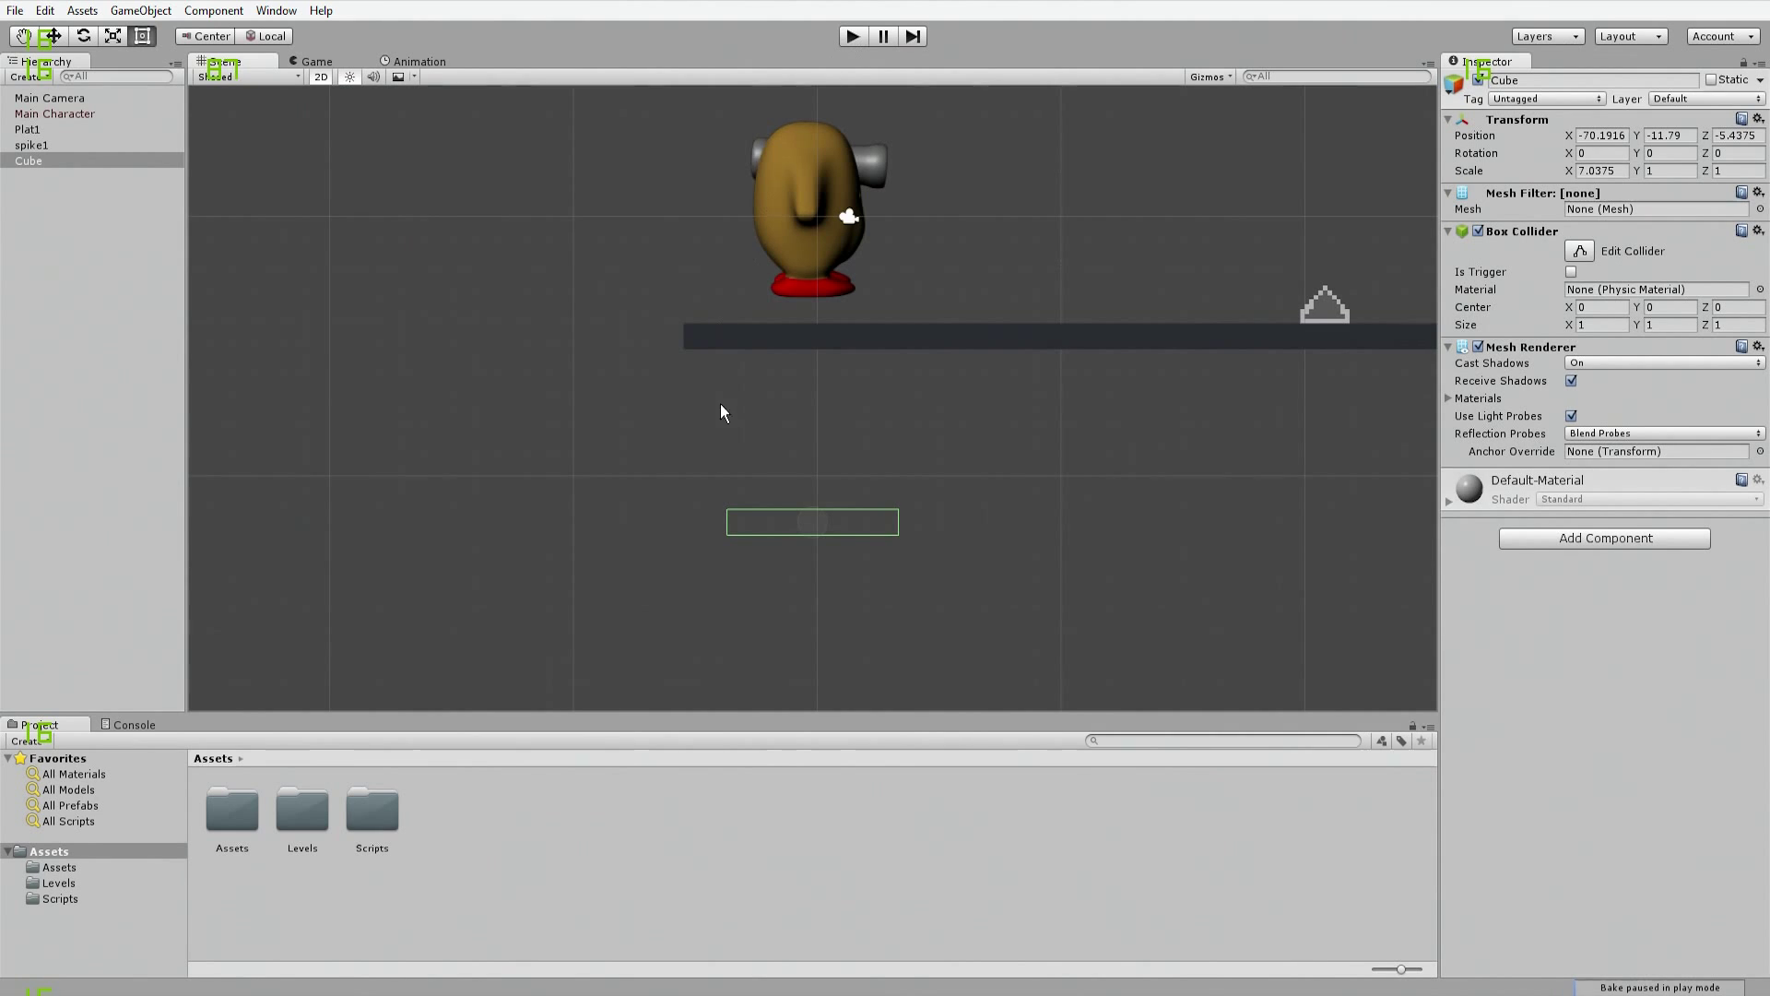
Step: Rename the Cube object as deathtrigger
click(803, 539)
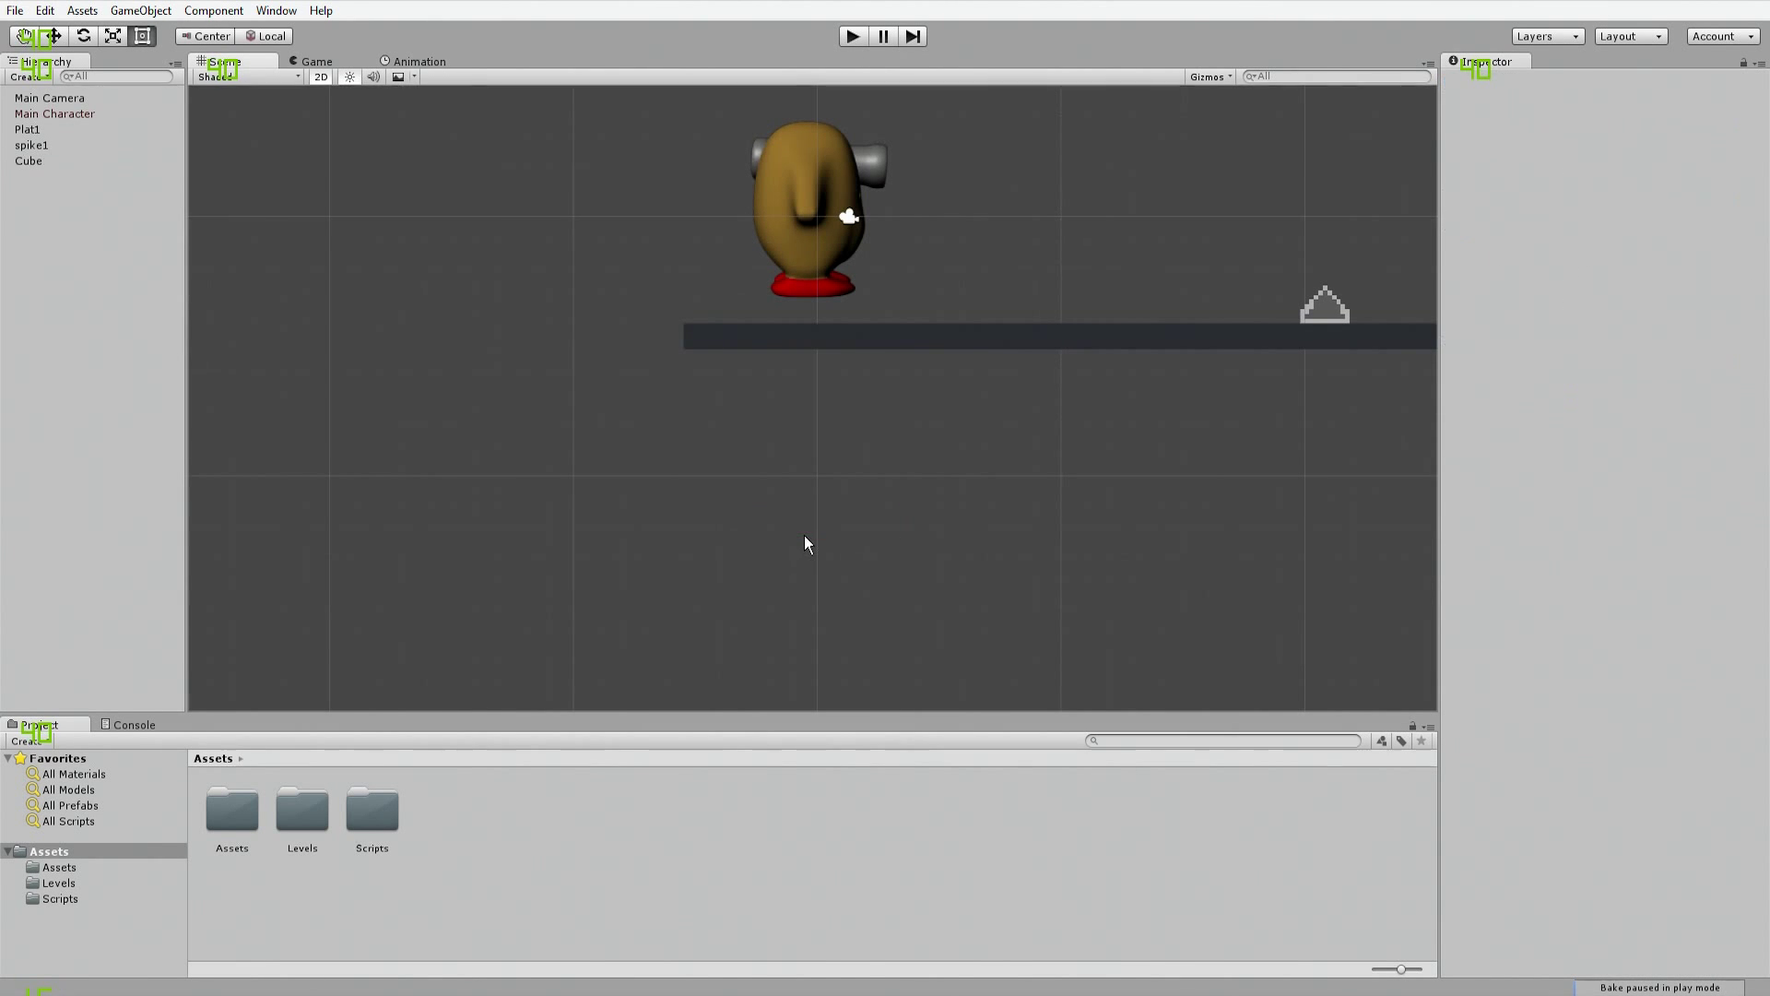
click(33, 159)
right_click(27, 160)
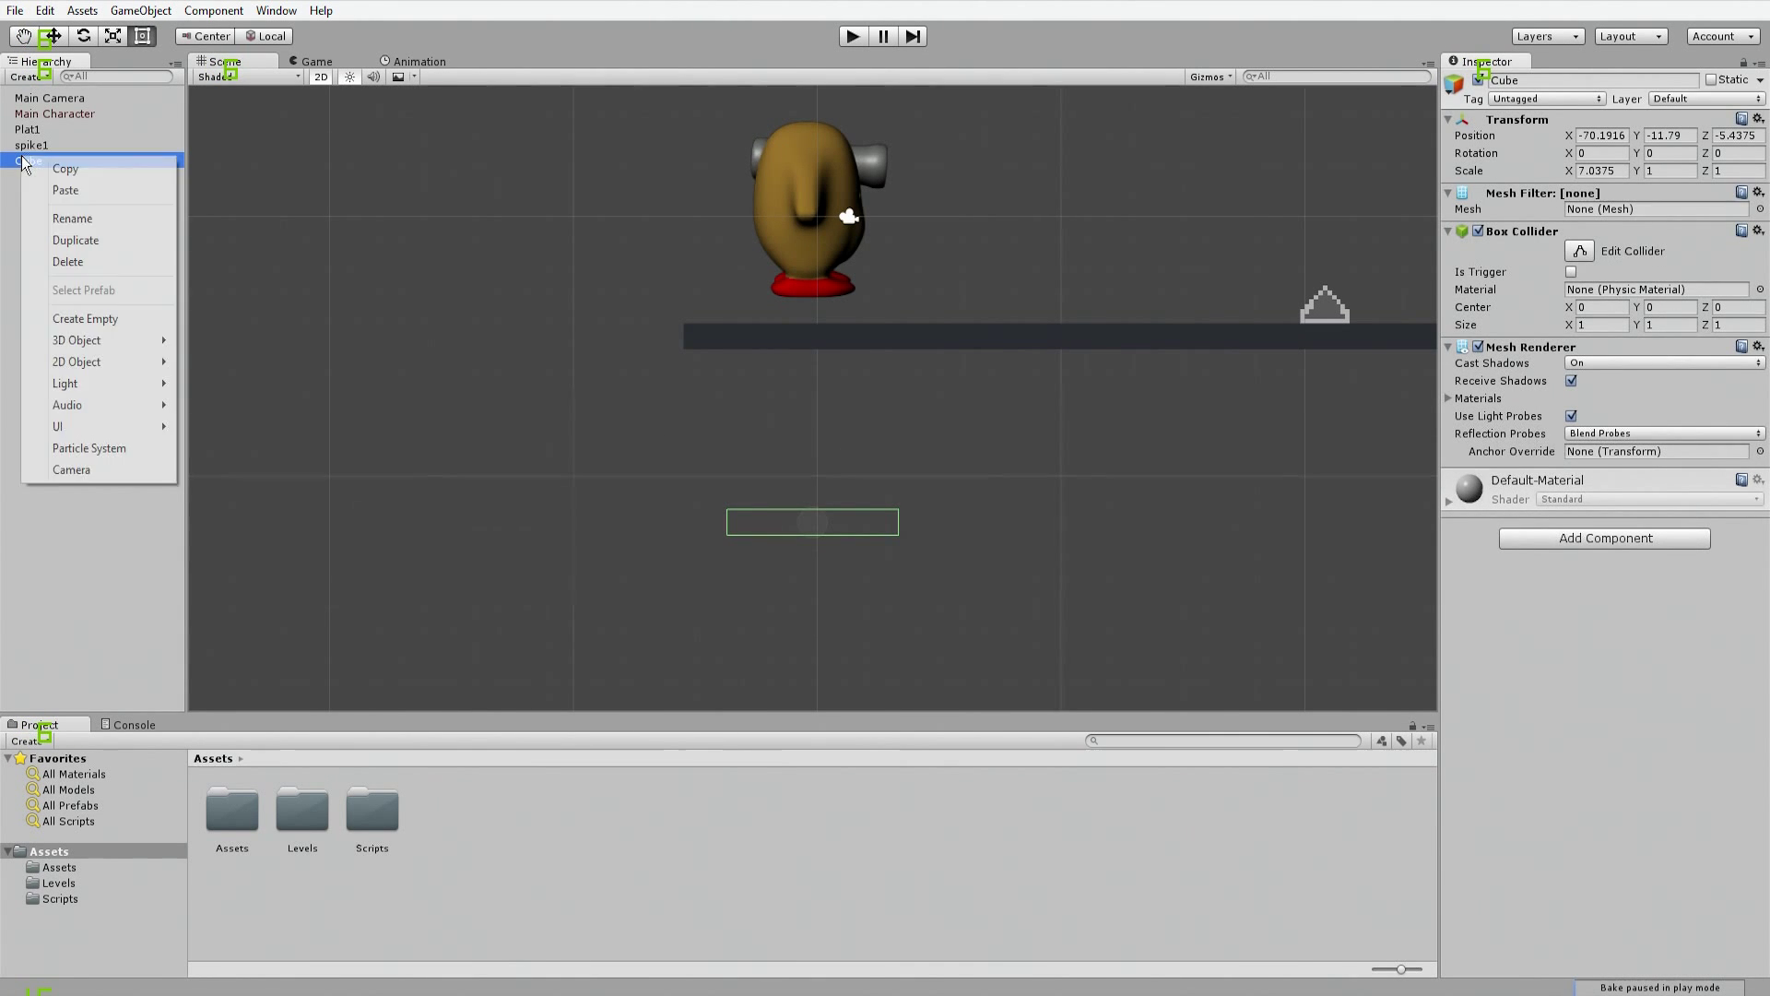
click(73, 219)
text(death)
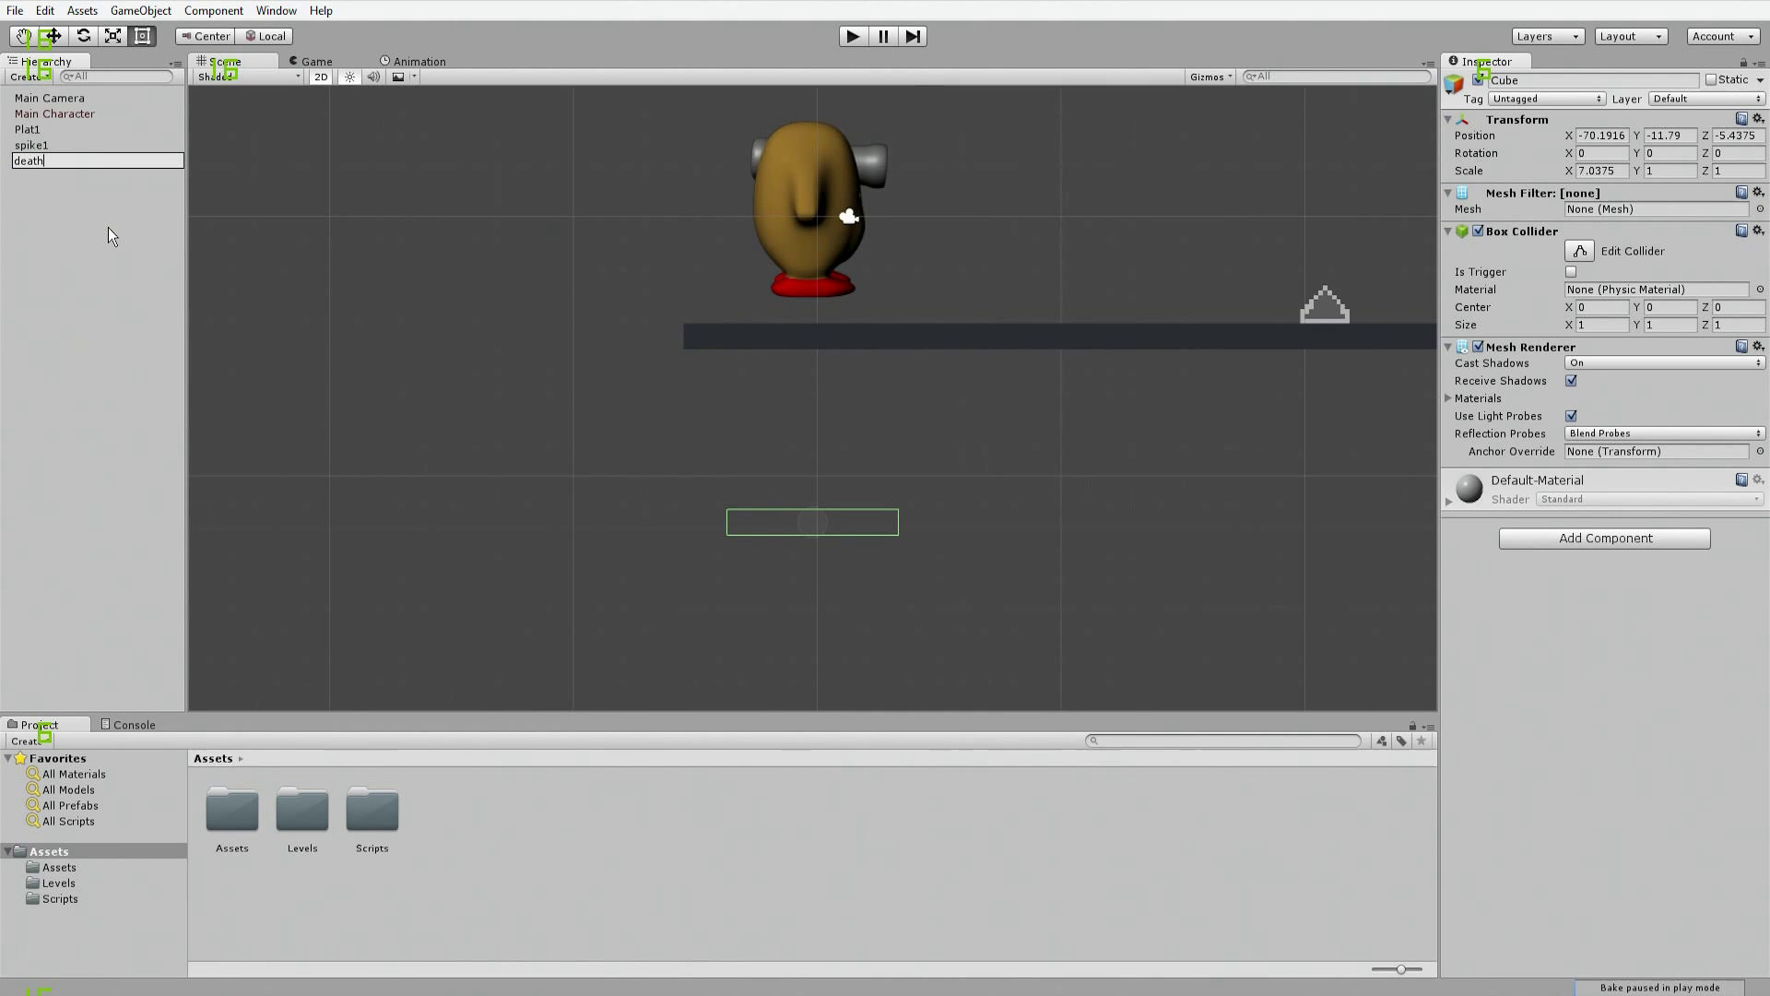
text(trigger)
key(Return)
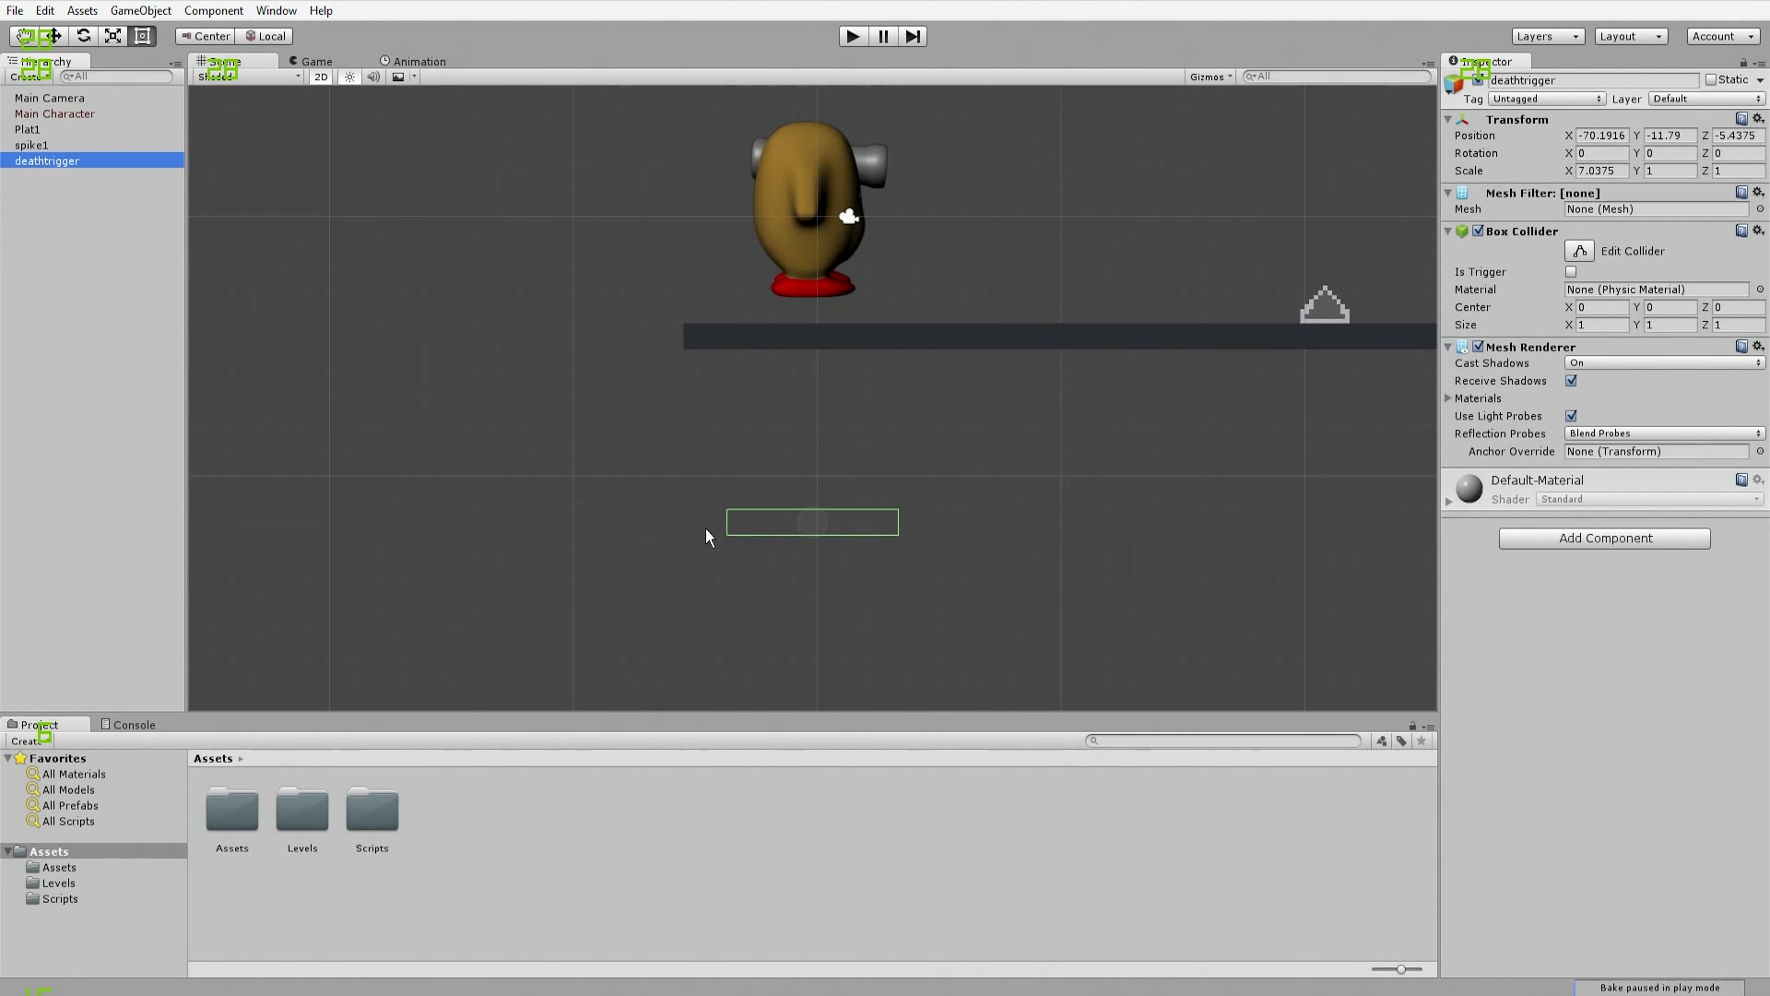
Step: Move deathtrigger up to a Y position of about -5.76, just under the platform, and make its box collider a trigger
key(w)
drag(812, 450, 712, 295)
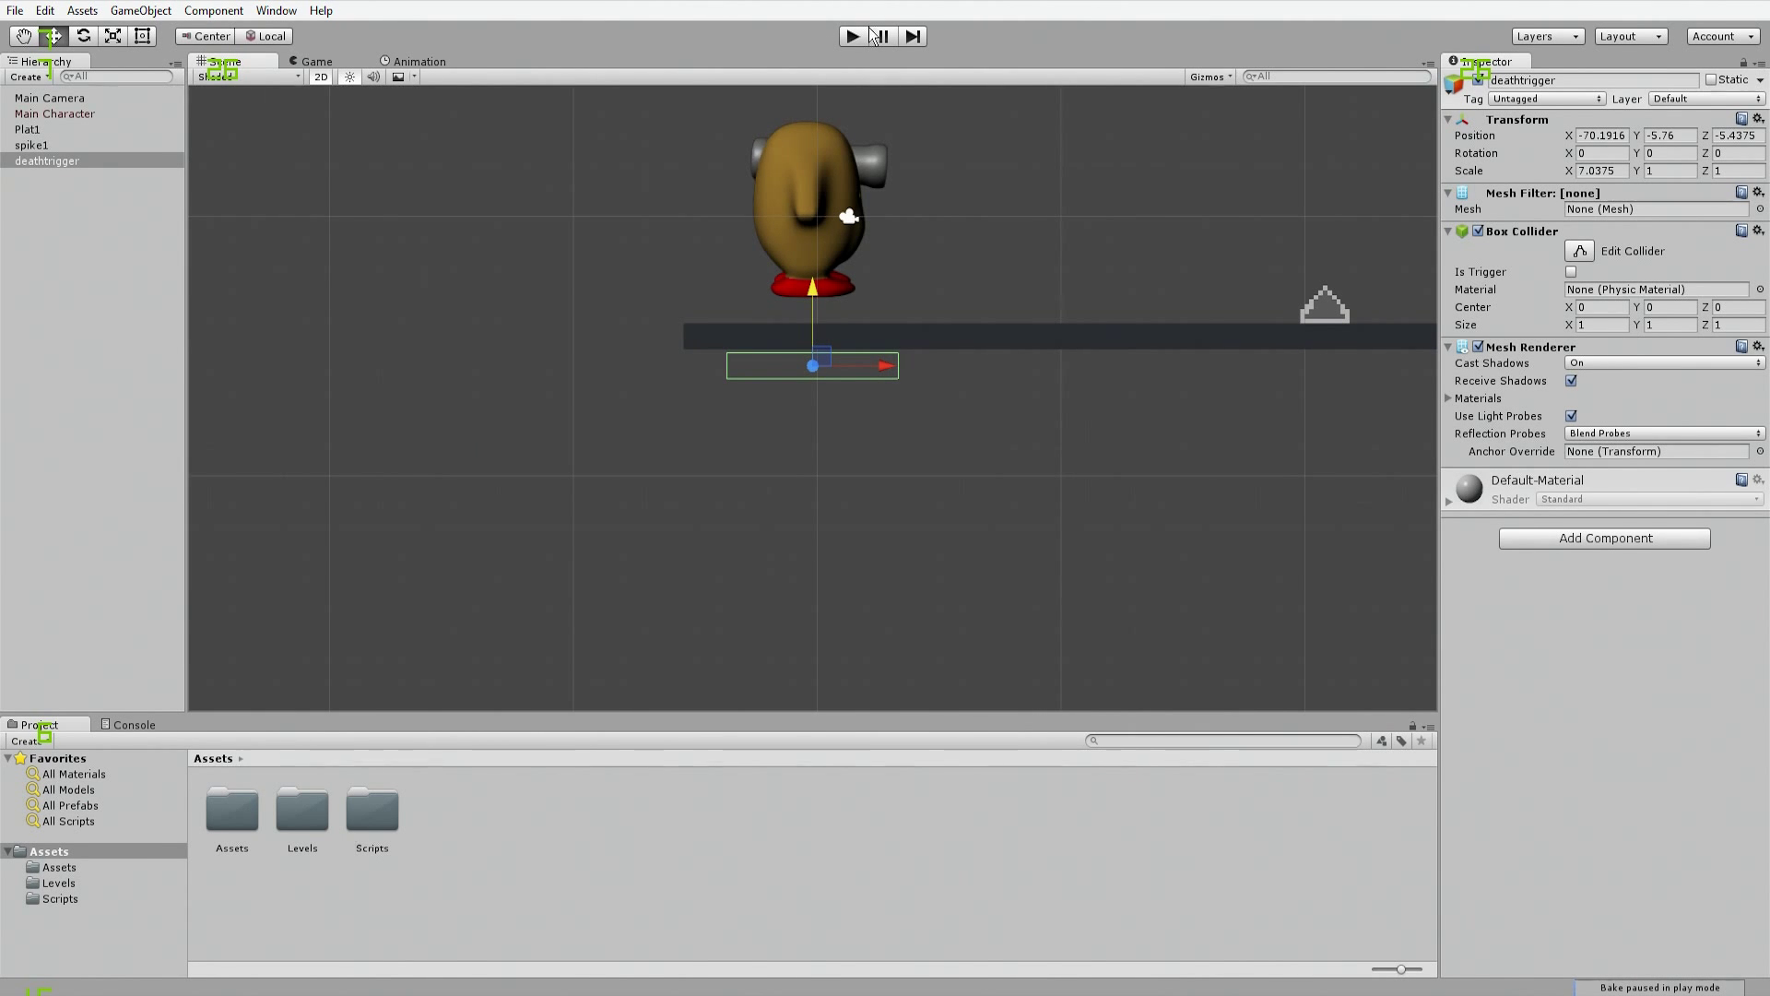
click(1571, 272)
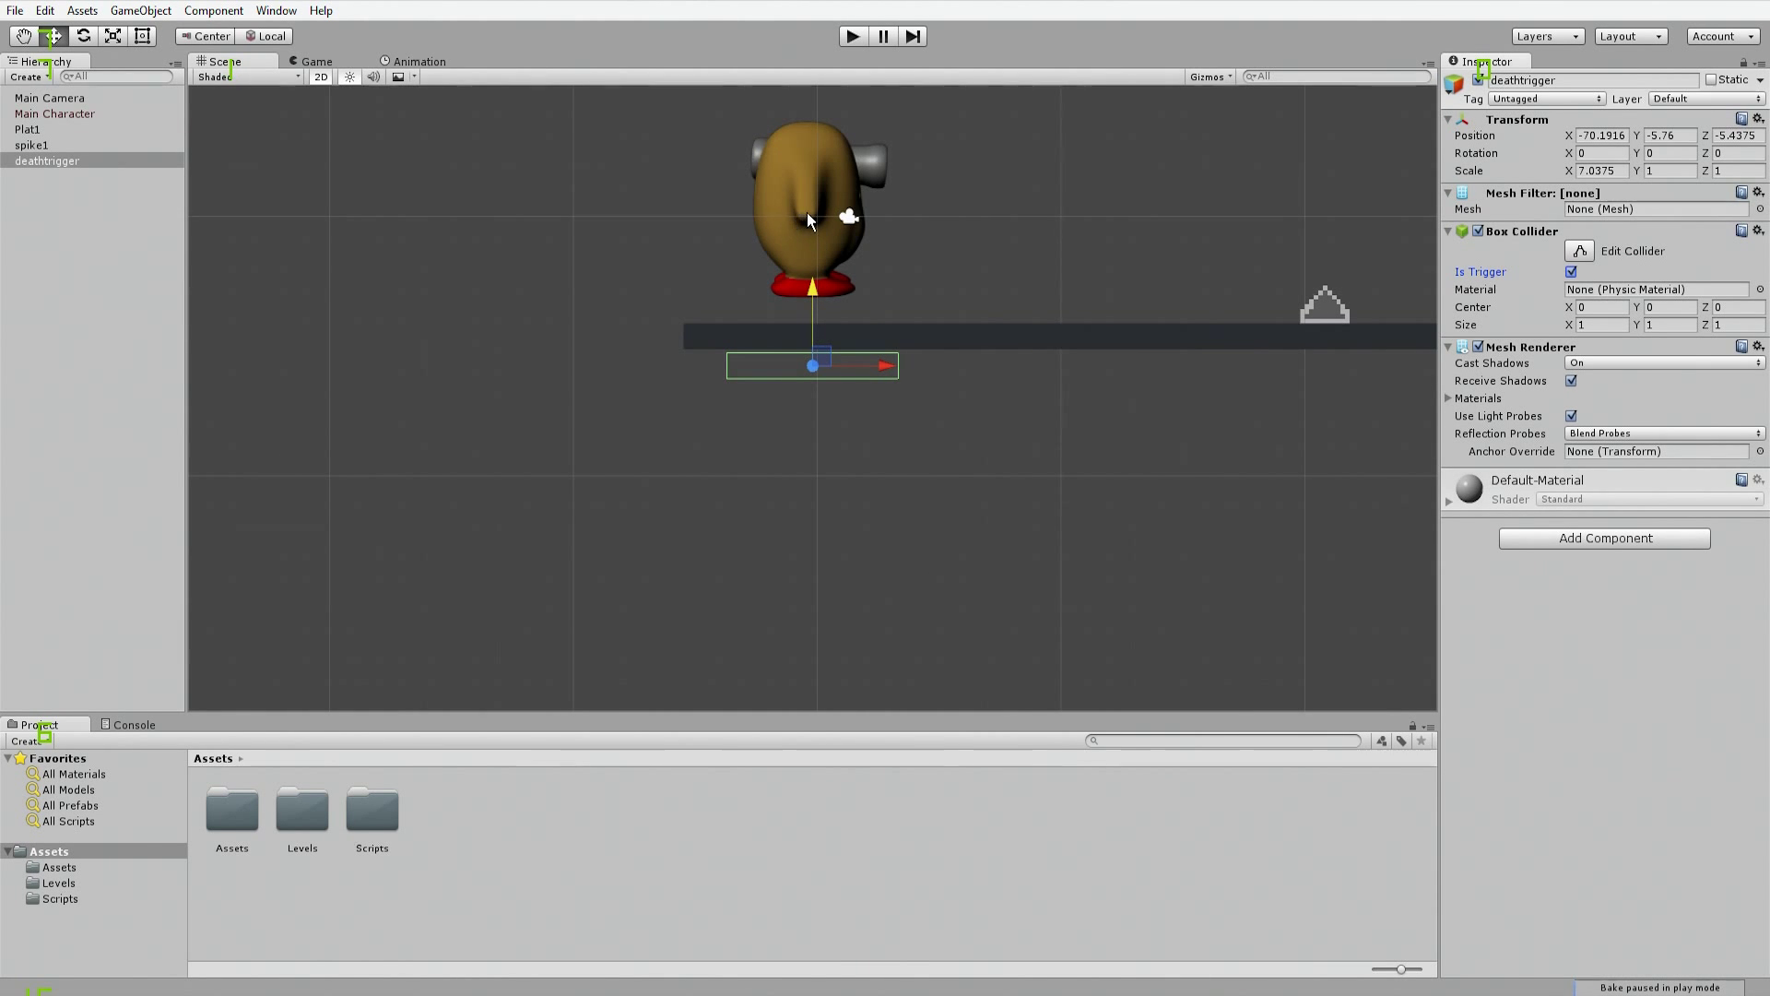
Step: Switch to the Character.js script in the MonoDevelop code editor
mouse_move(450, 951)
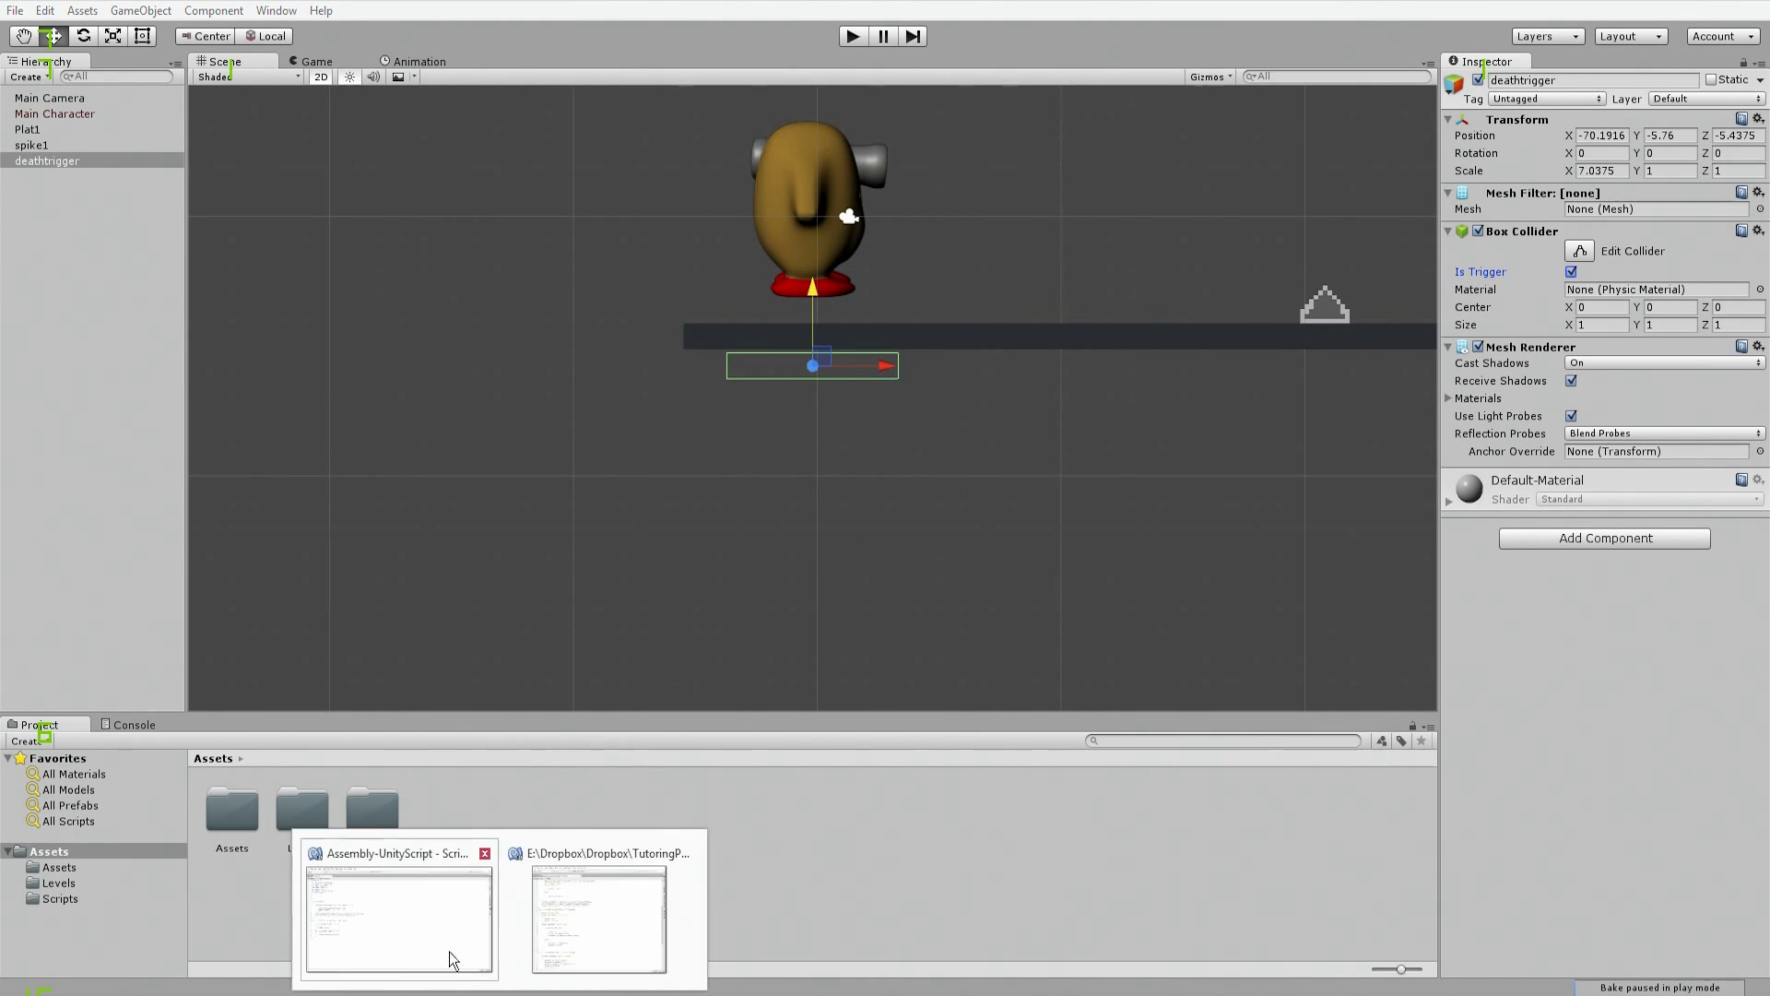
click(446, 947)
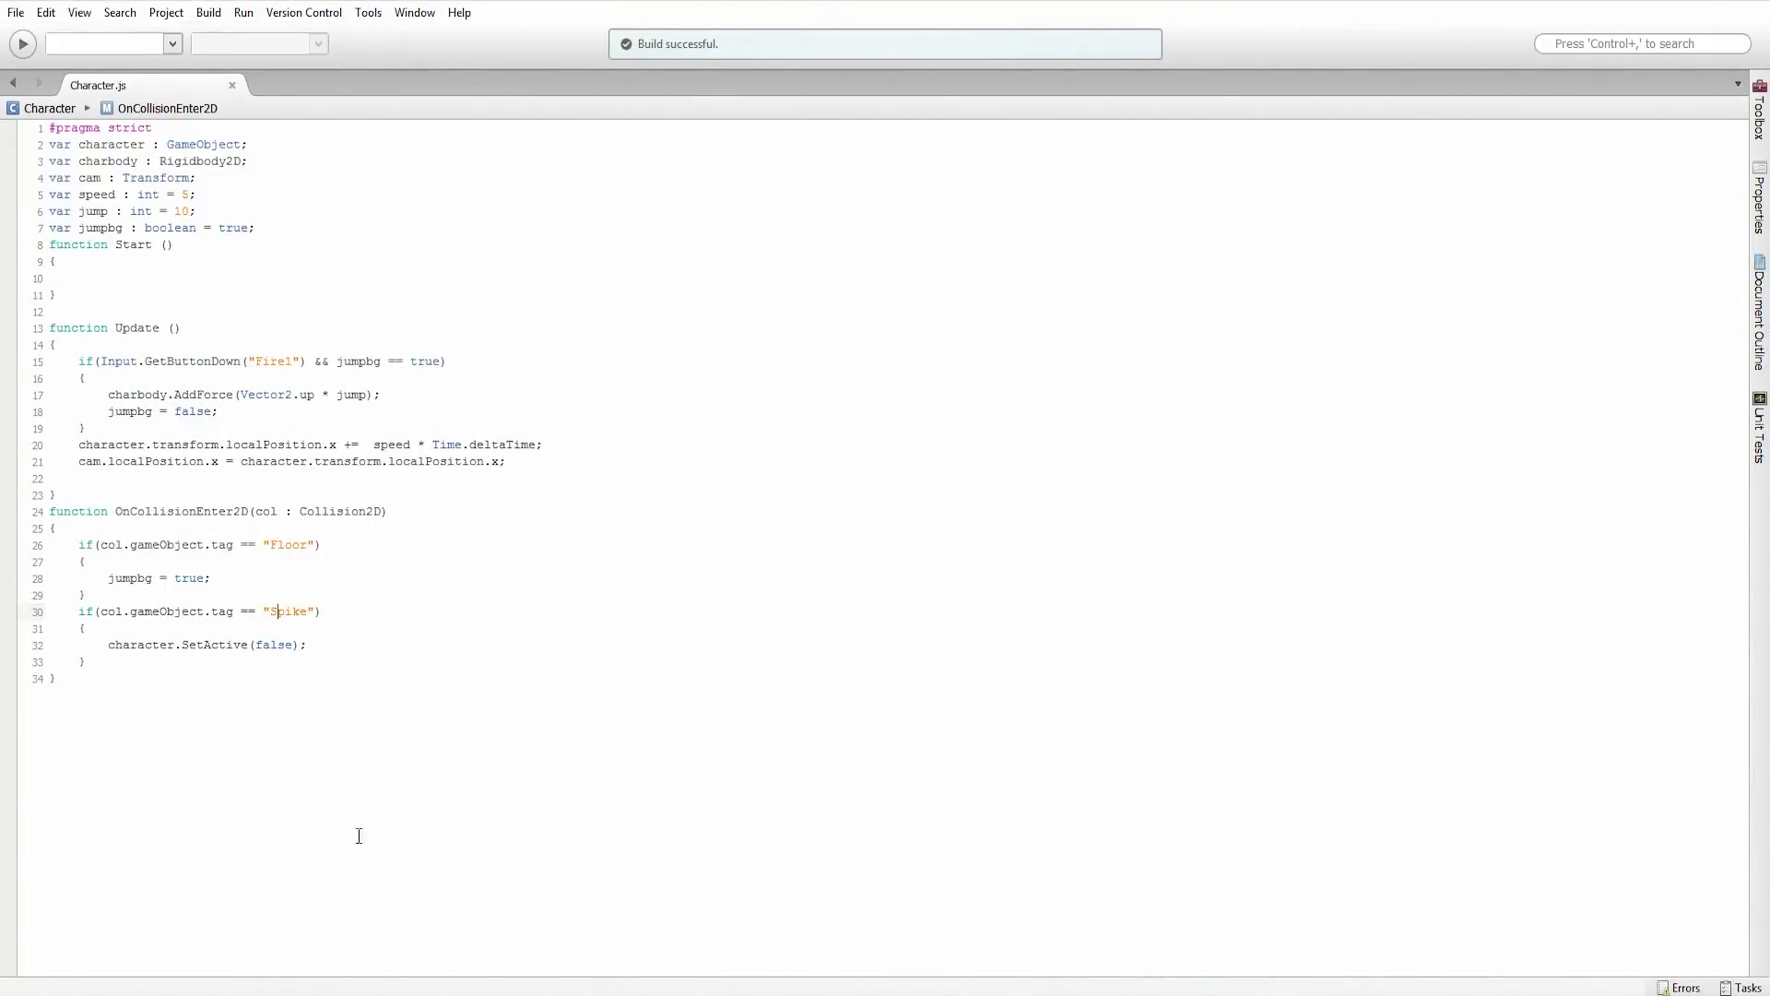
click(545, 473)
click(289, 227)
key(Return)
text(var)
key(BackSpace)
key(BackSpace)
key(BackSpace)
key(BackSpace)
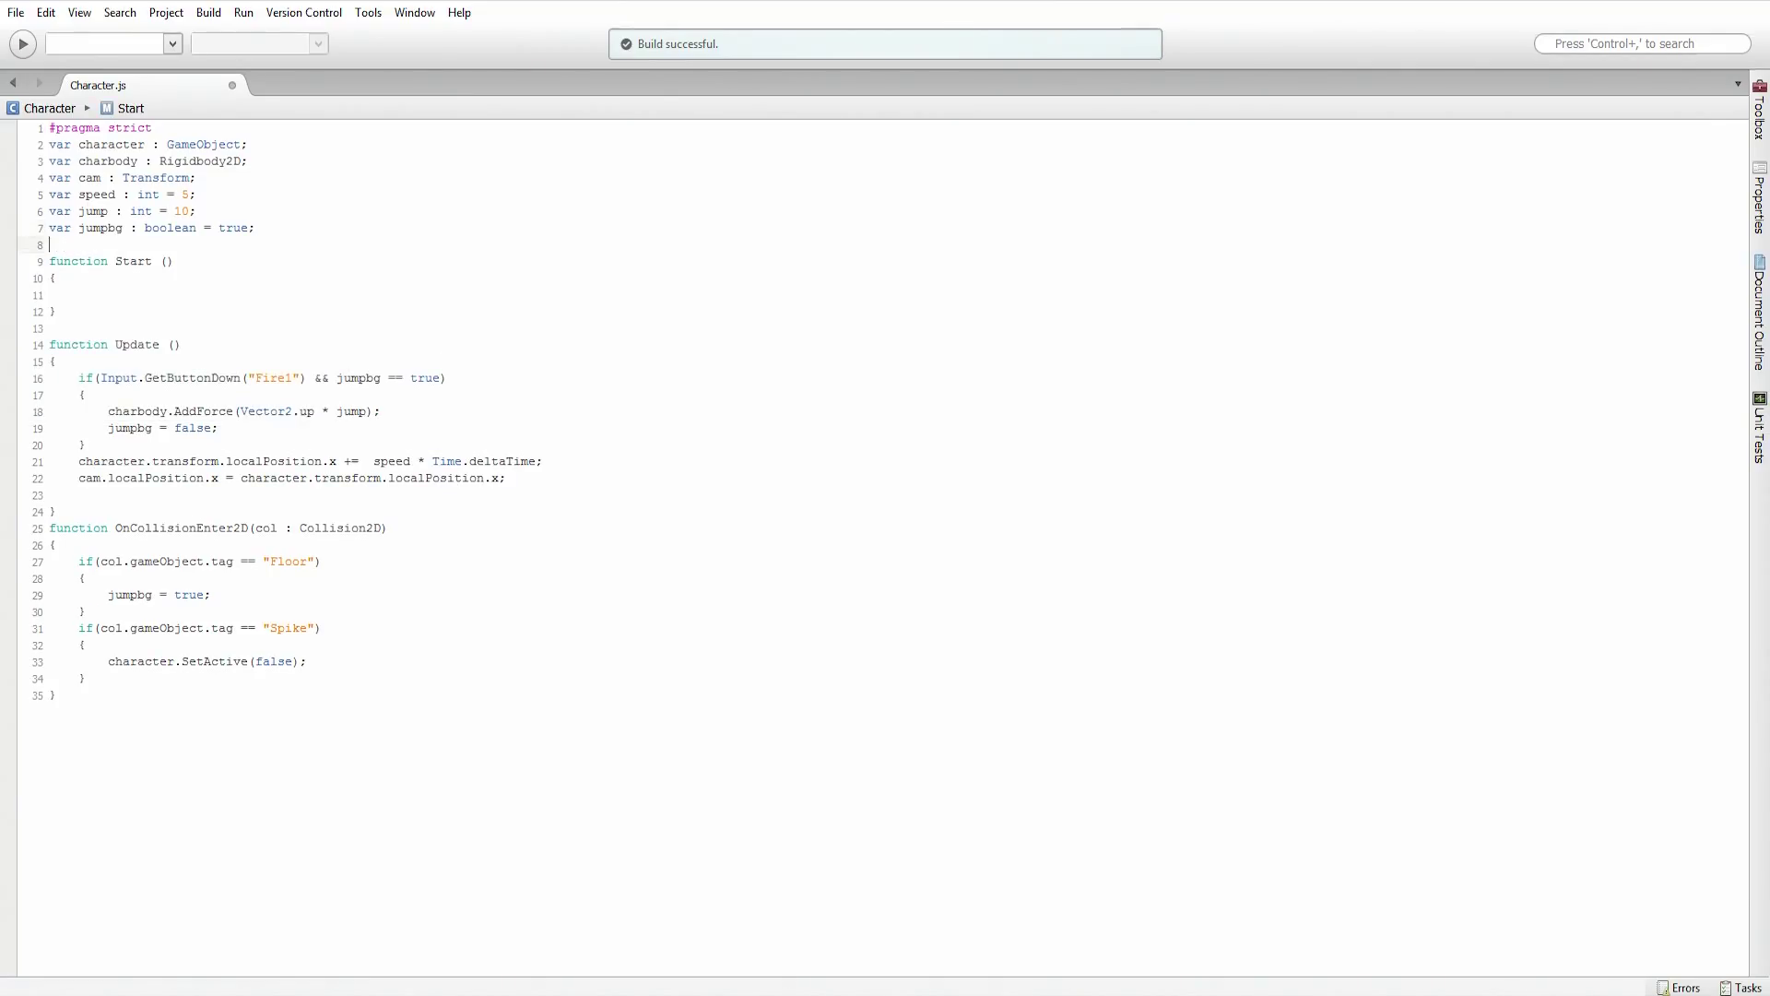
key(BackSpace)
Step: Begin a new var declaration on its own line below the charbody variable
click(258, 166)
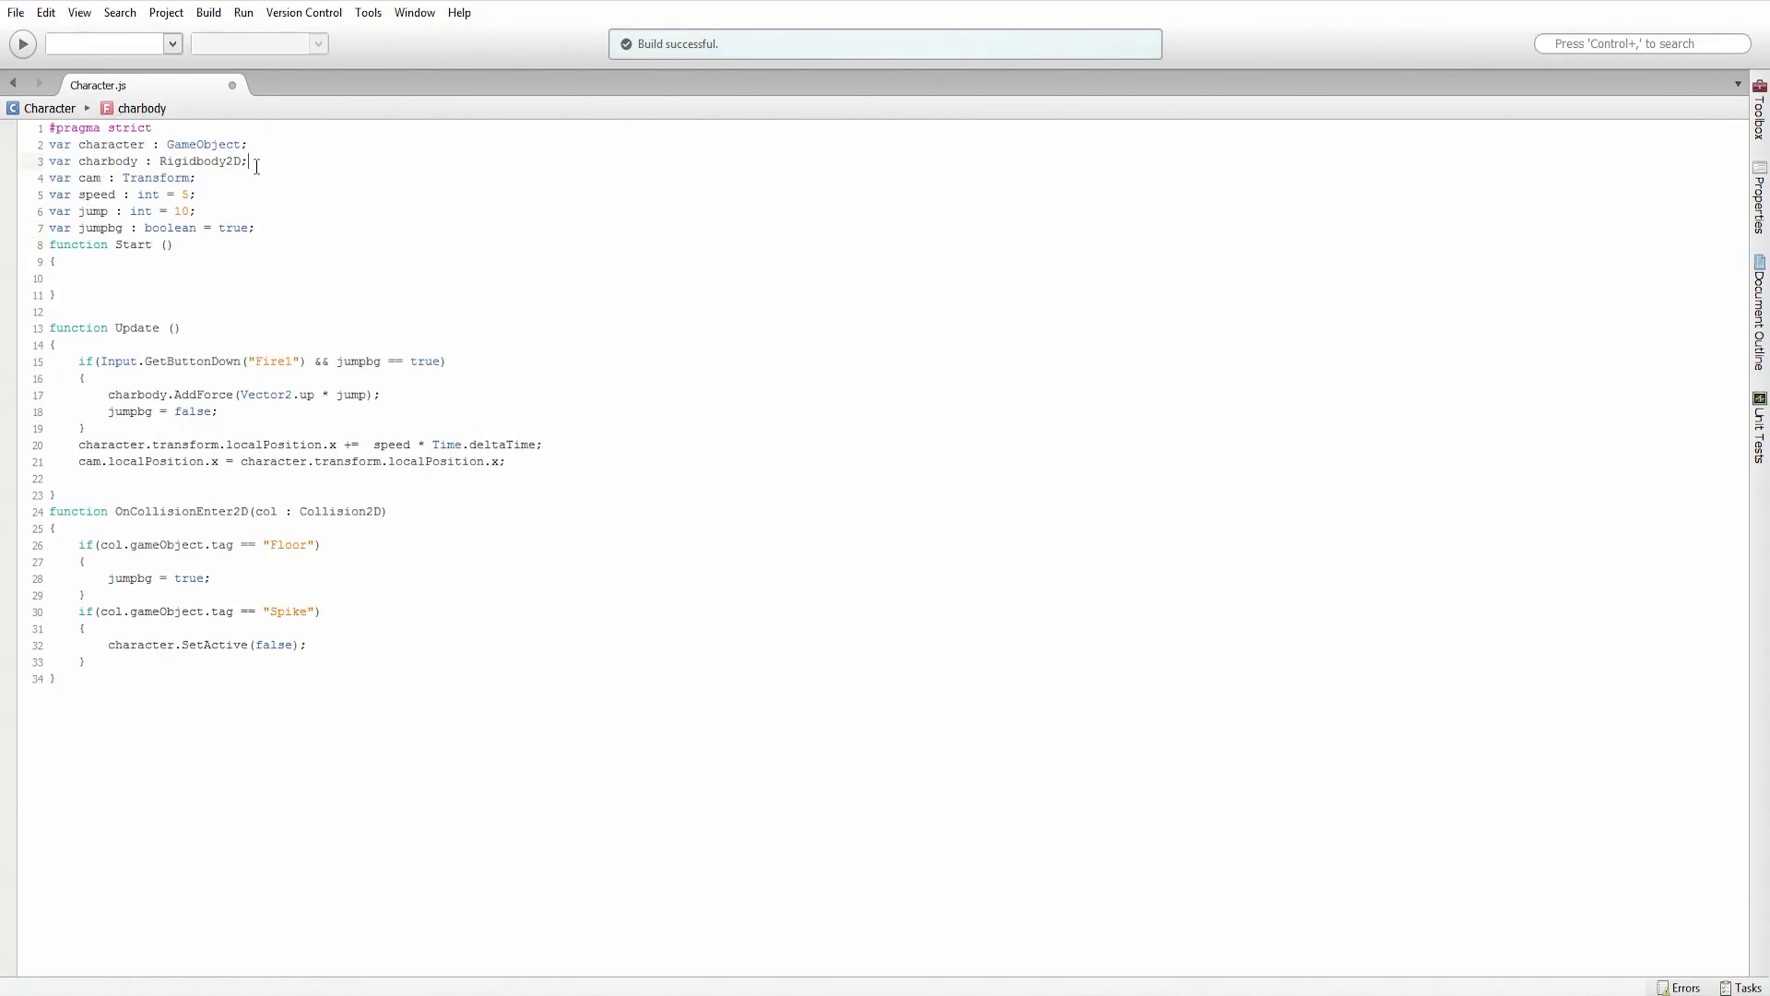
key(Return)
text(var)
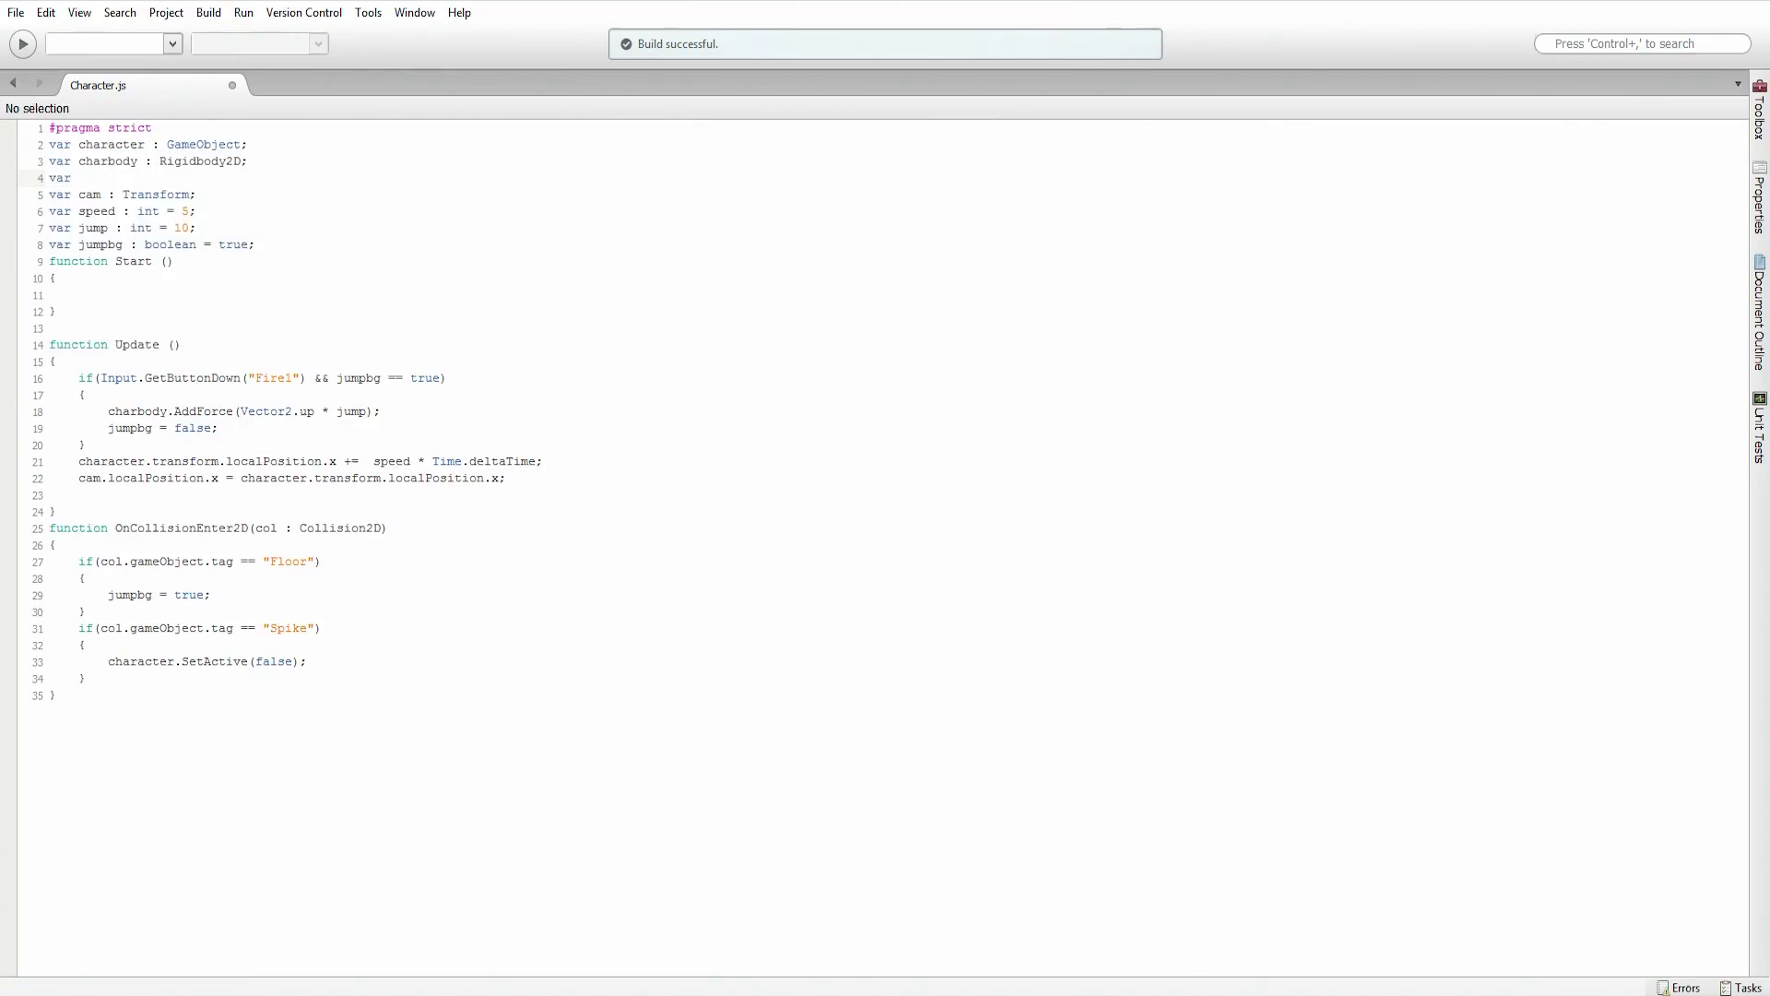
text( death)
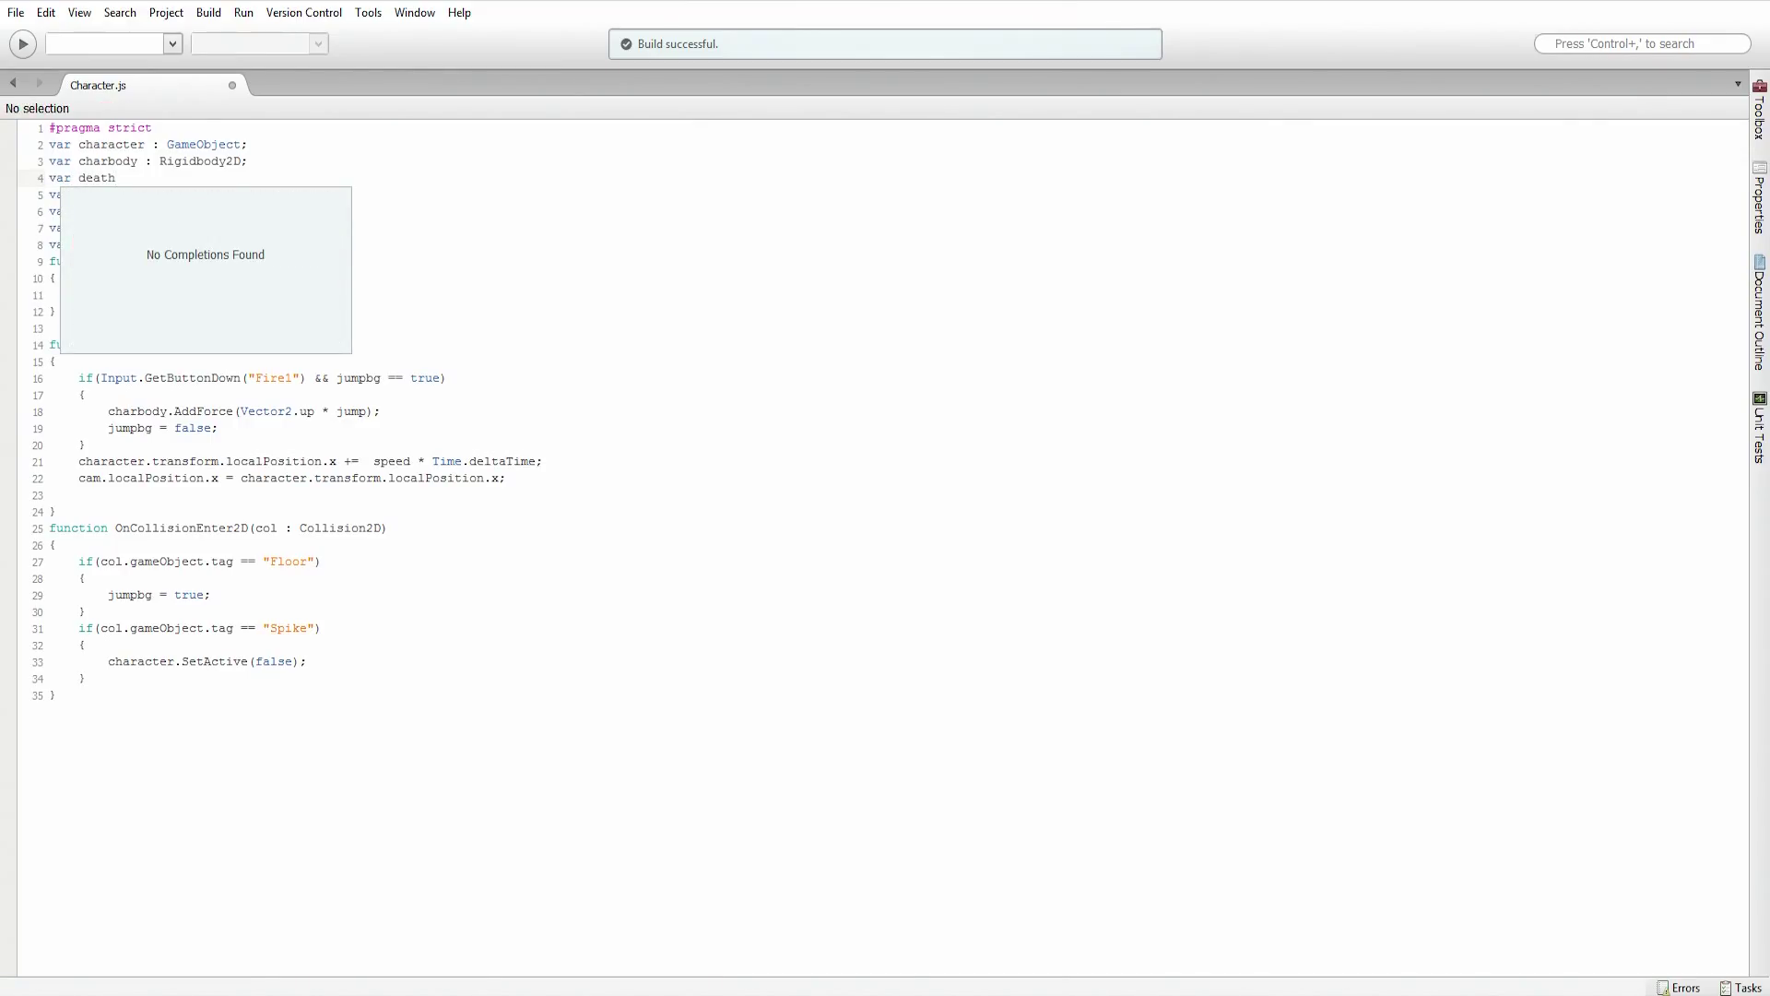
text(trigger :)
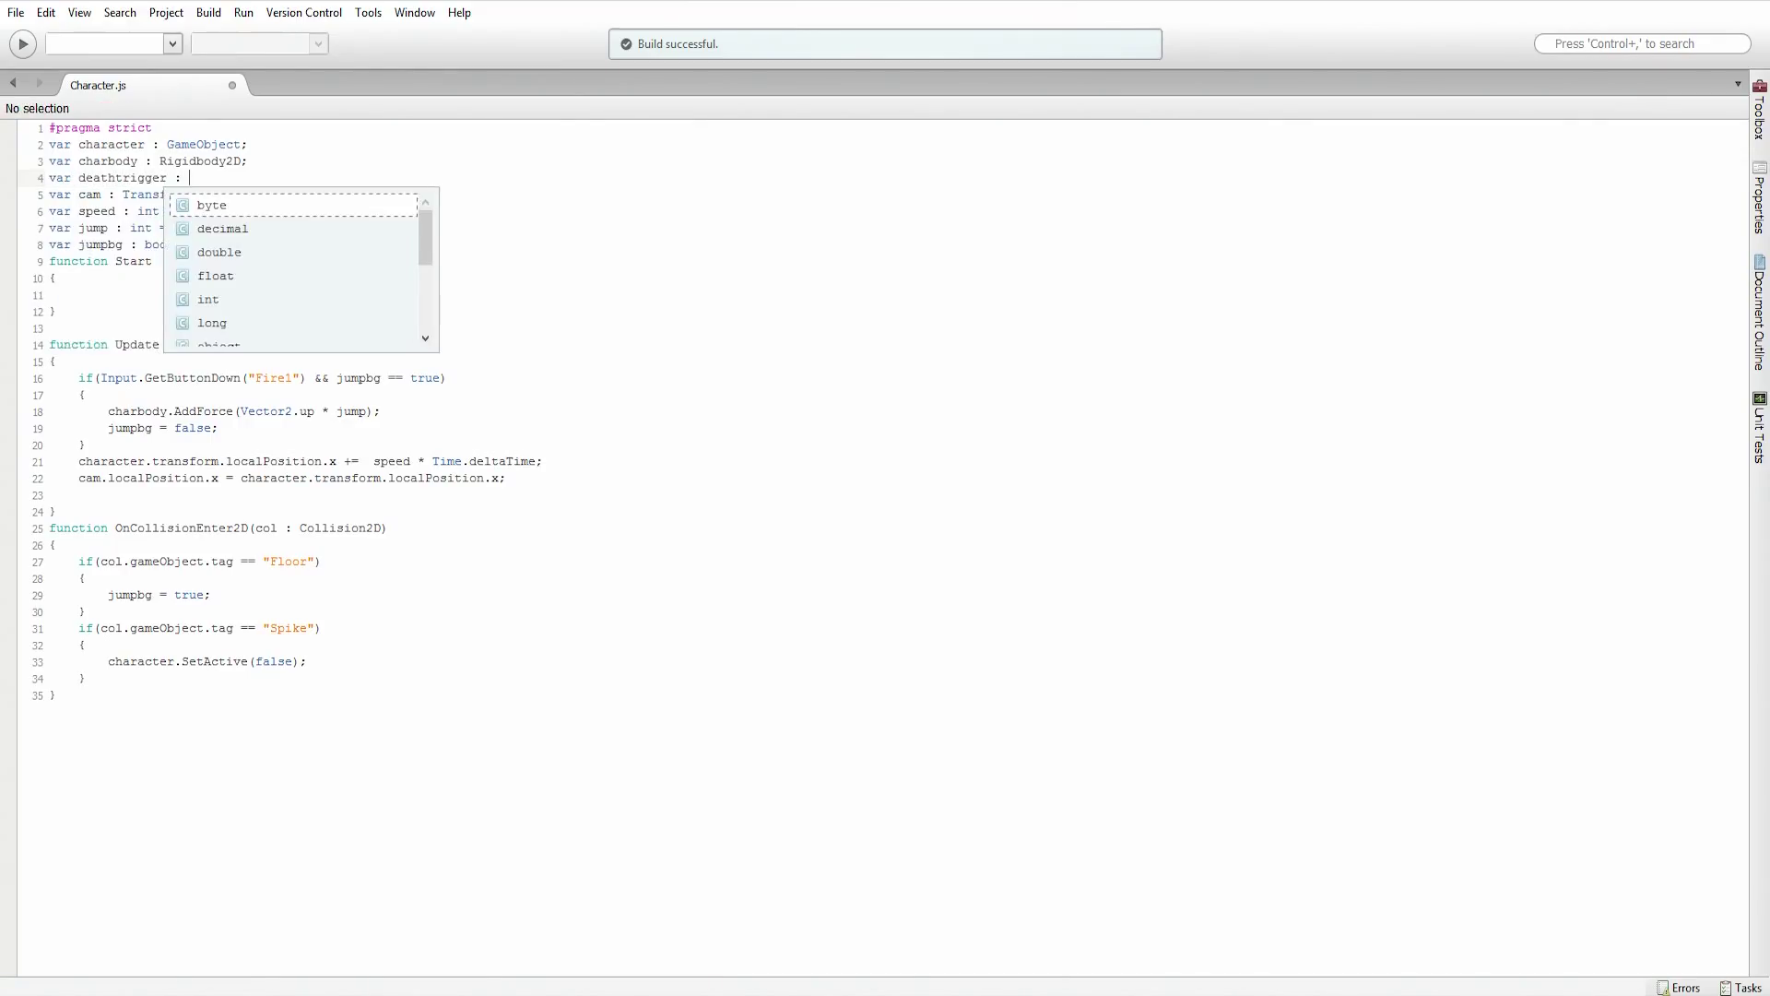
key(BackSpace)
key(BackSpace)
key(BackSpace)
key(BackSpace)
key(BackSpace)
key(BackSpace)
key(BackSpace)
key(BackSpace)
key(BackSpace)
key(BackSpace)
key(BackSpace)
key(BackSpace)
key(BackSpace)
key(BackSpace)
key(BackSpace)
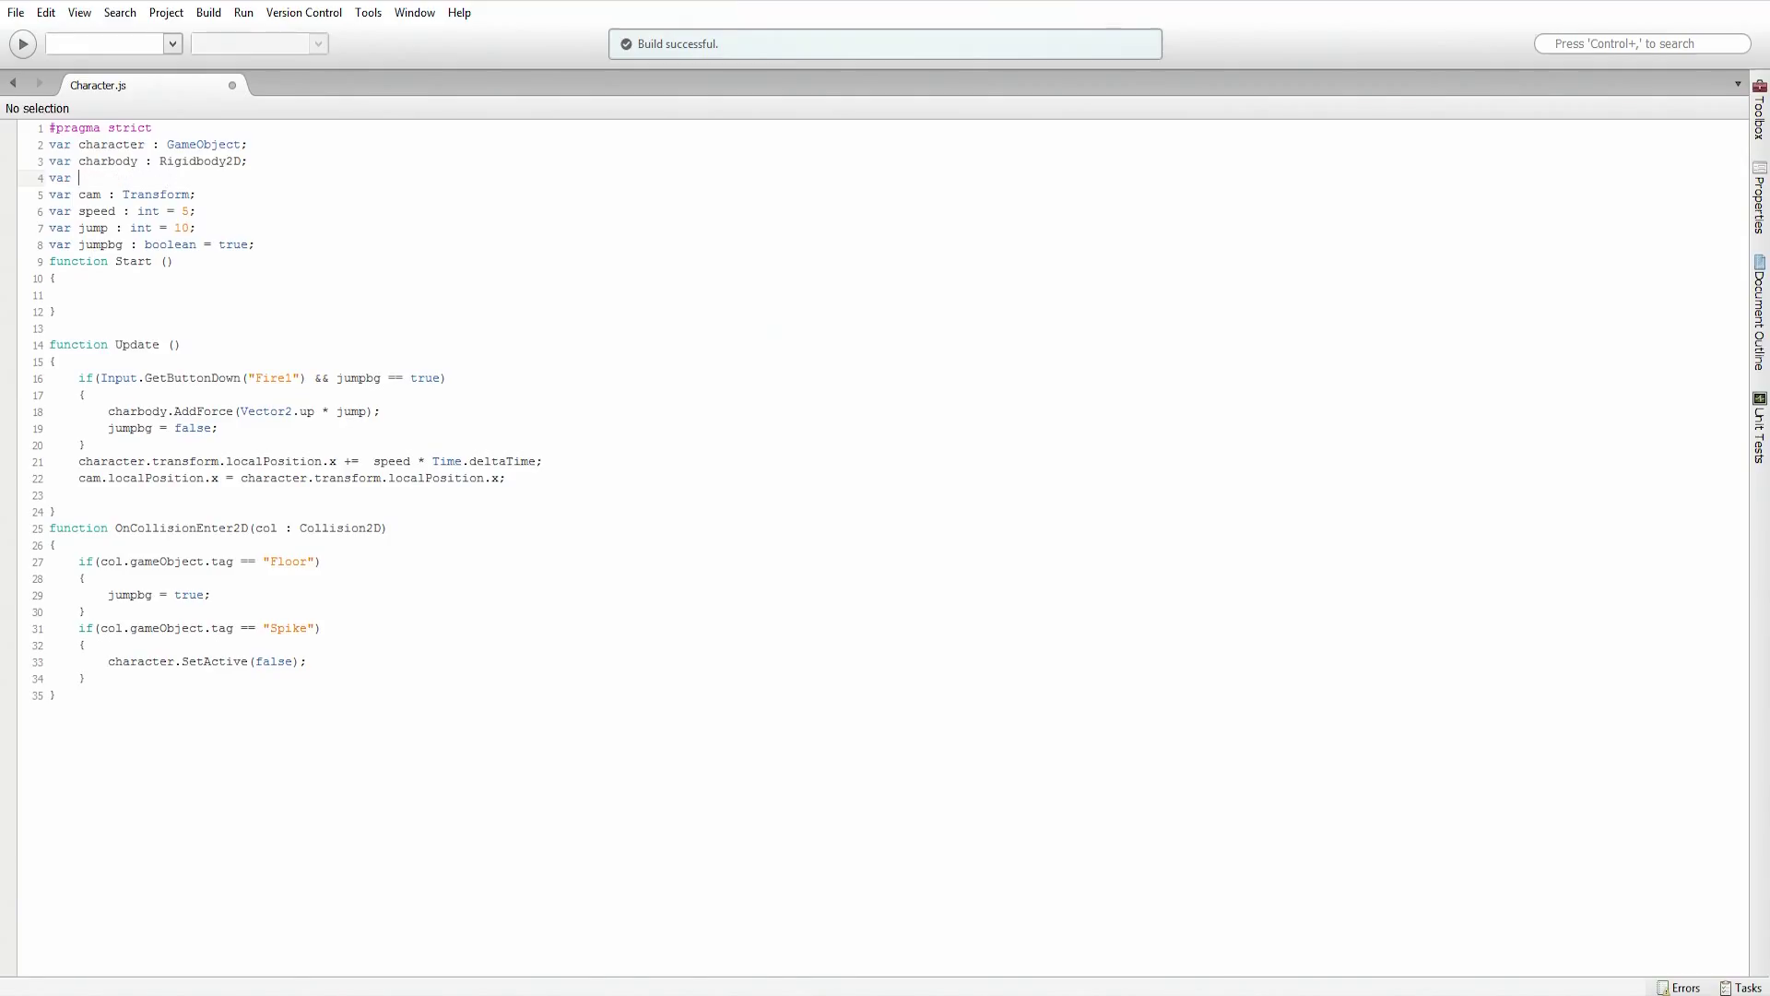
Step: Complete the new declaration with the variable name falltrigger and the type Transform
text(falltrigg)
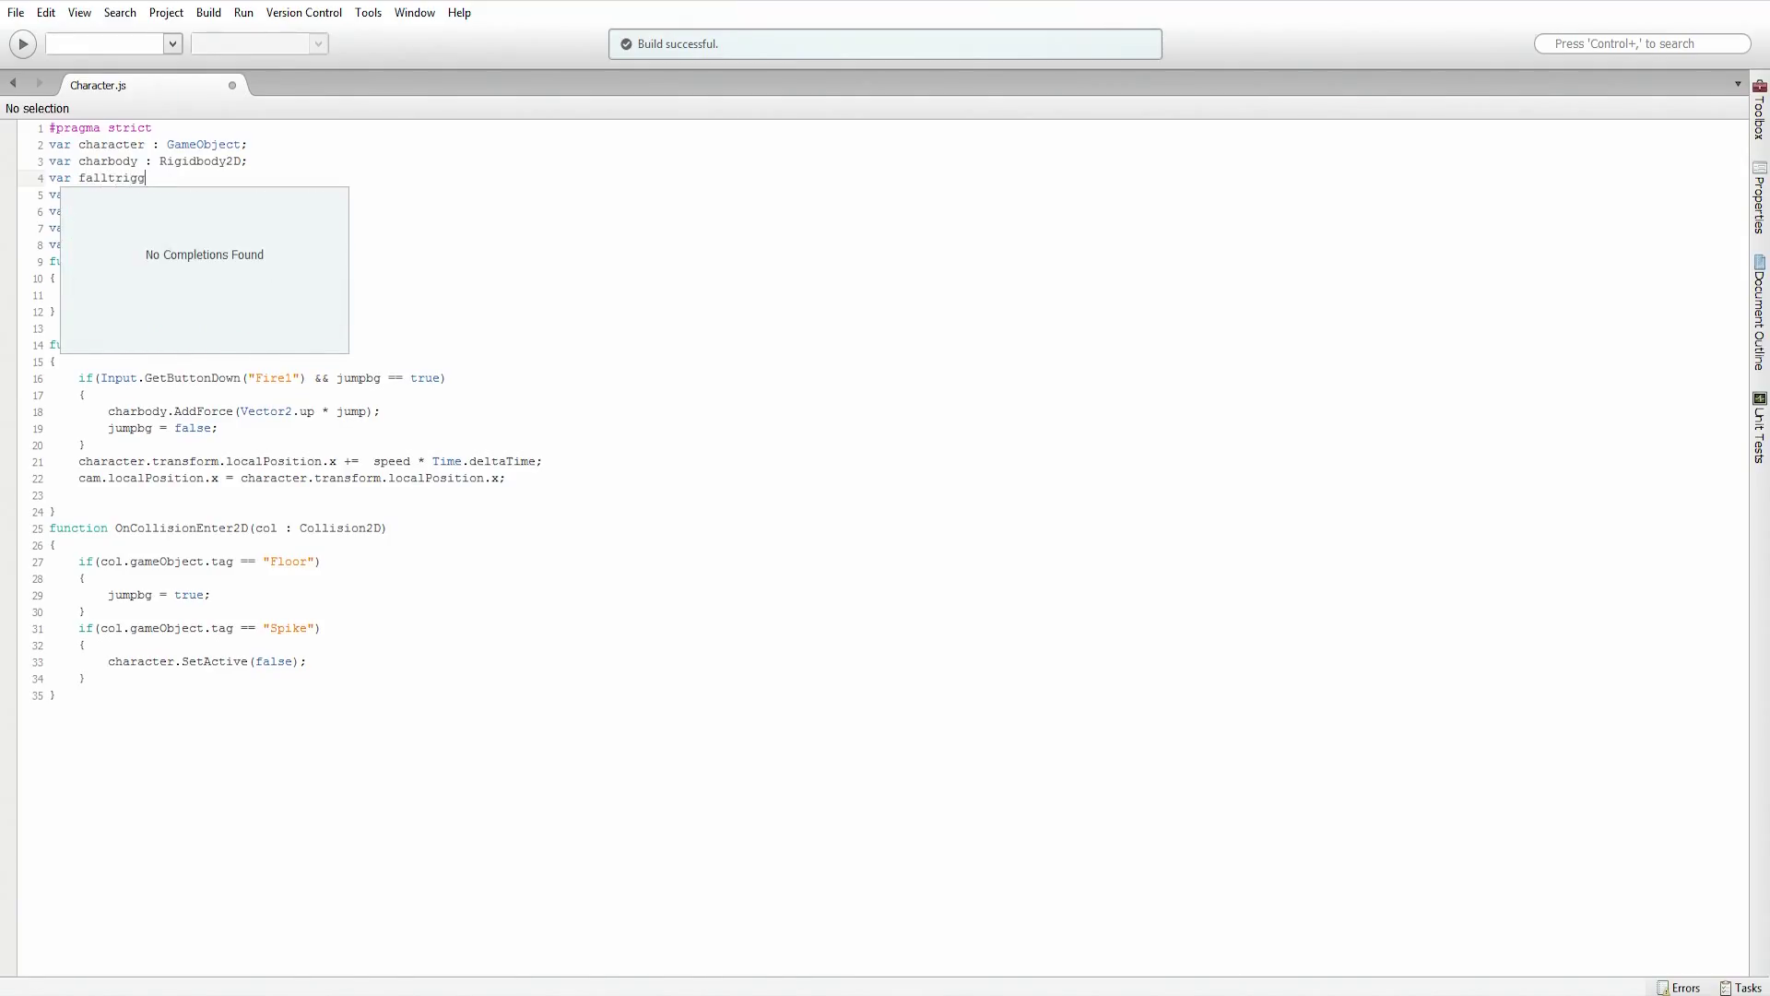
text(er : Game)
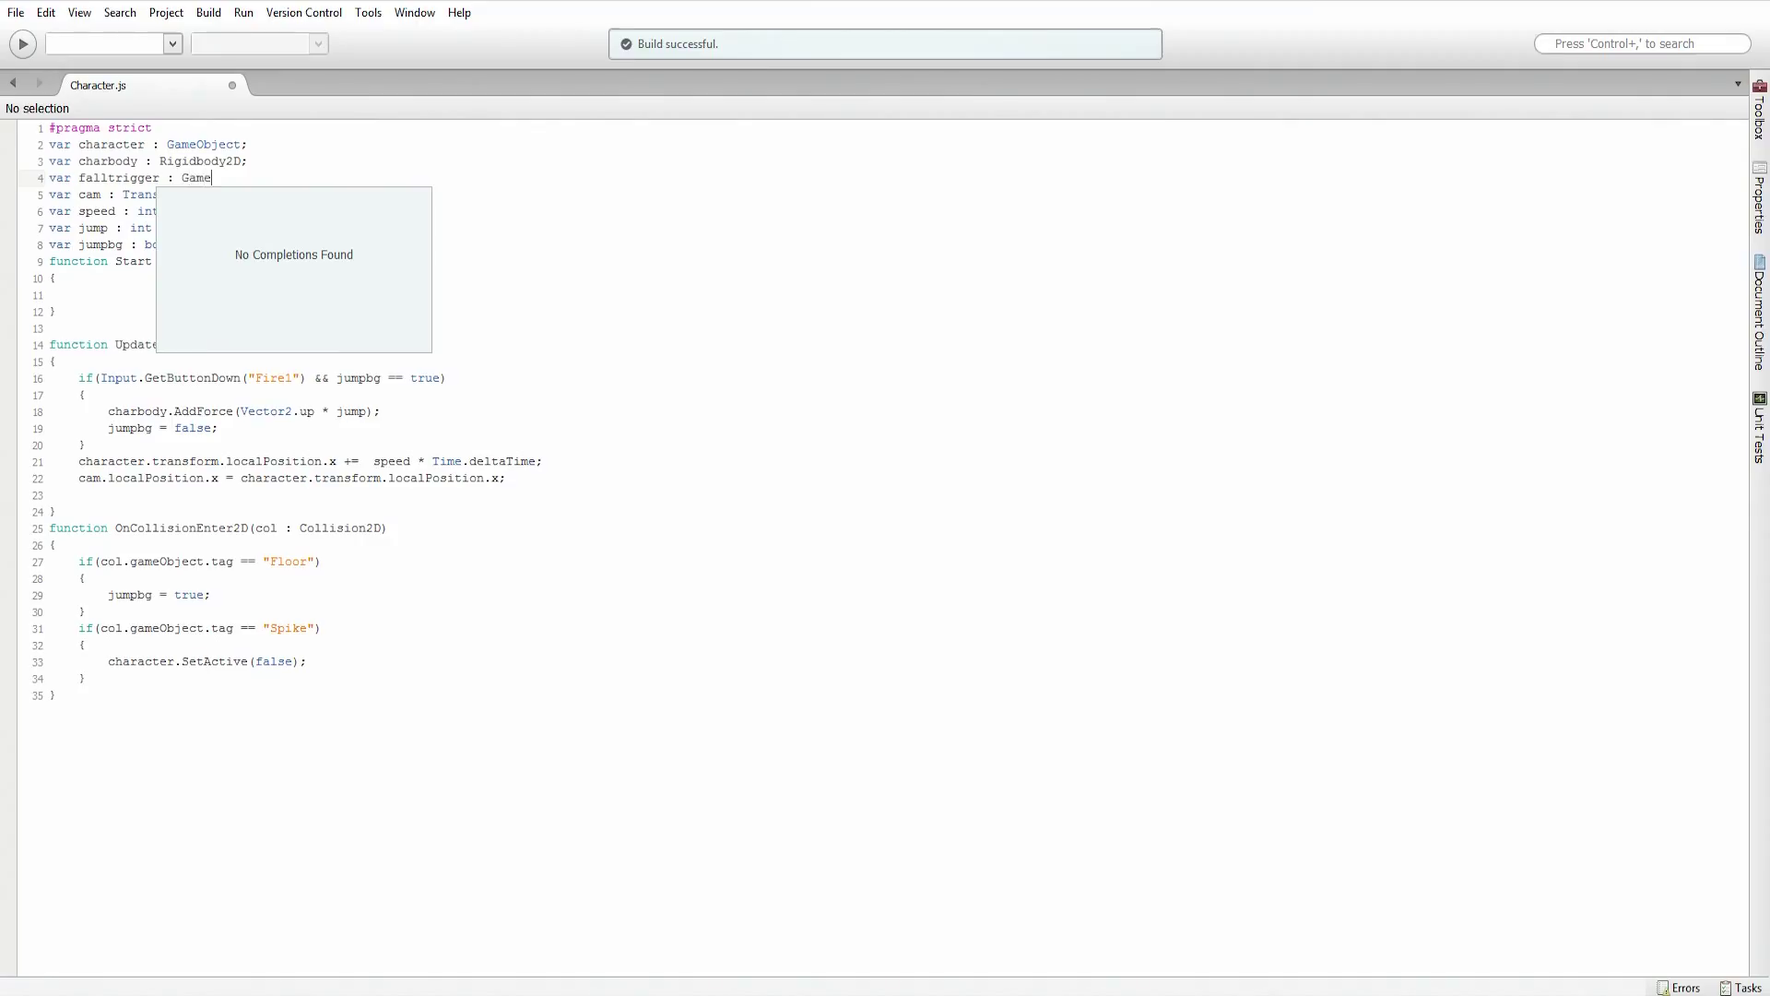
key(BackSpace)
key(BackSpace)
key(BackSpace)
key(BackSpace)
text(Transform;)
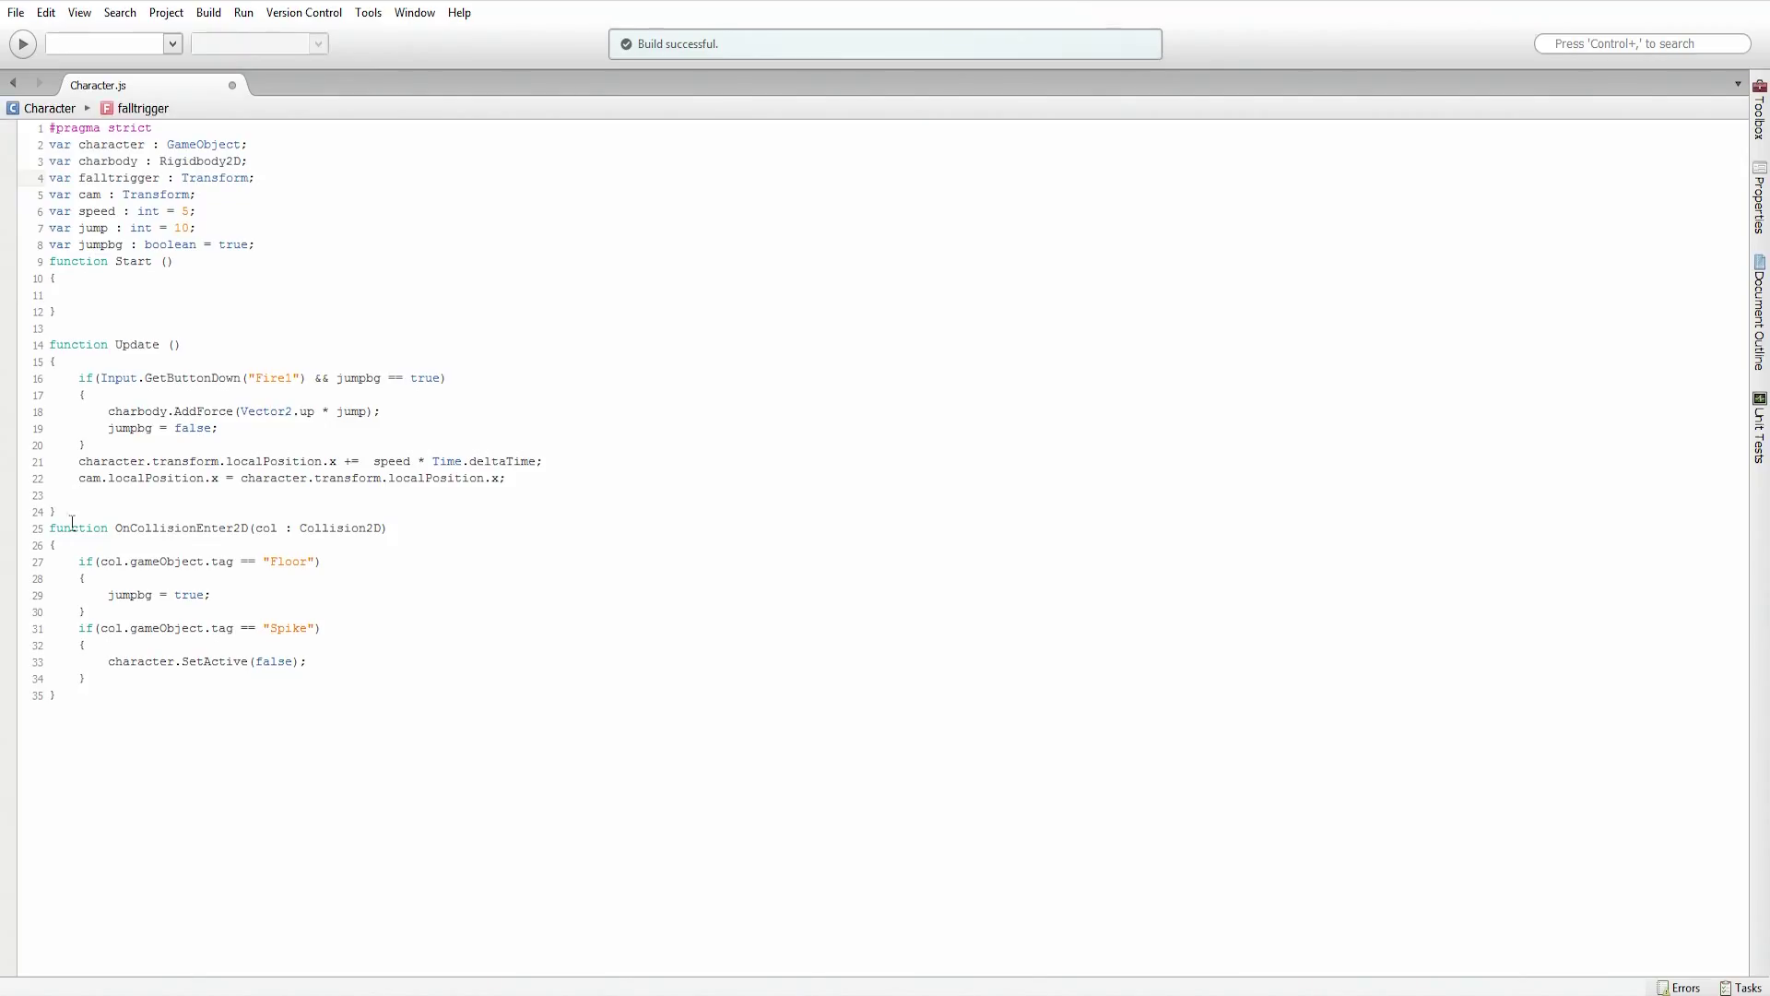
Step: Add falltrigger.localPosition.x = character.transform.localPosition.x; below the camera position line in the Update function
click(531, 482)
key(Return)
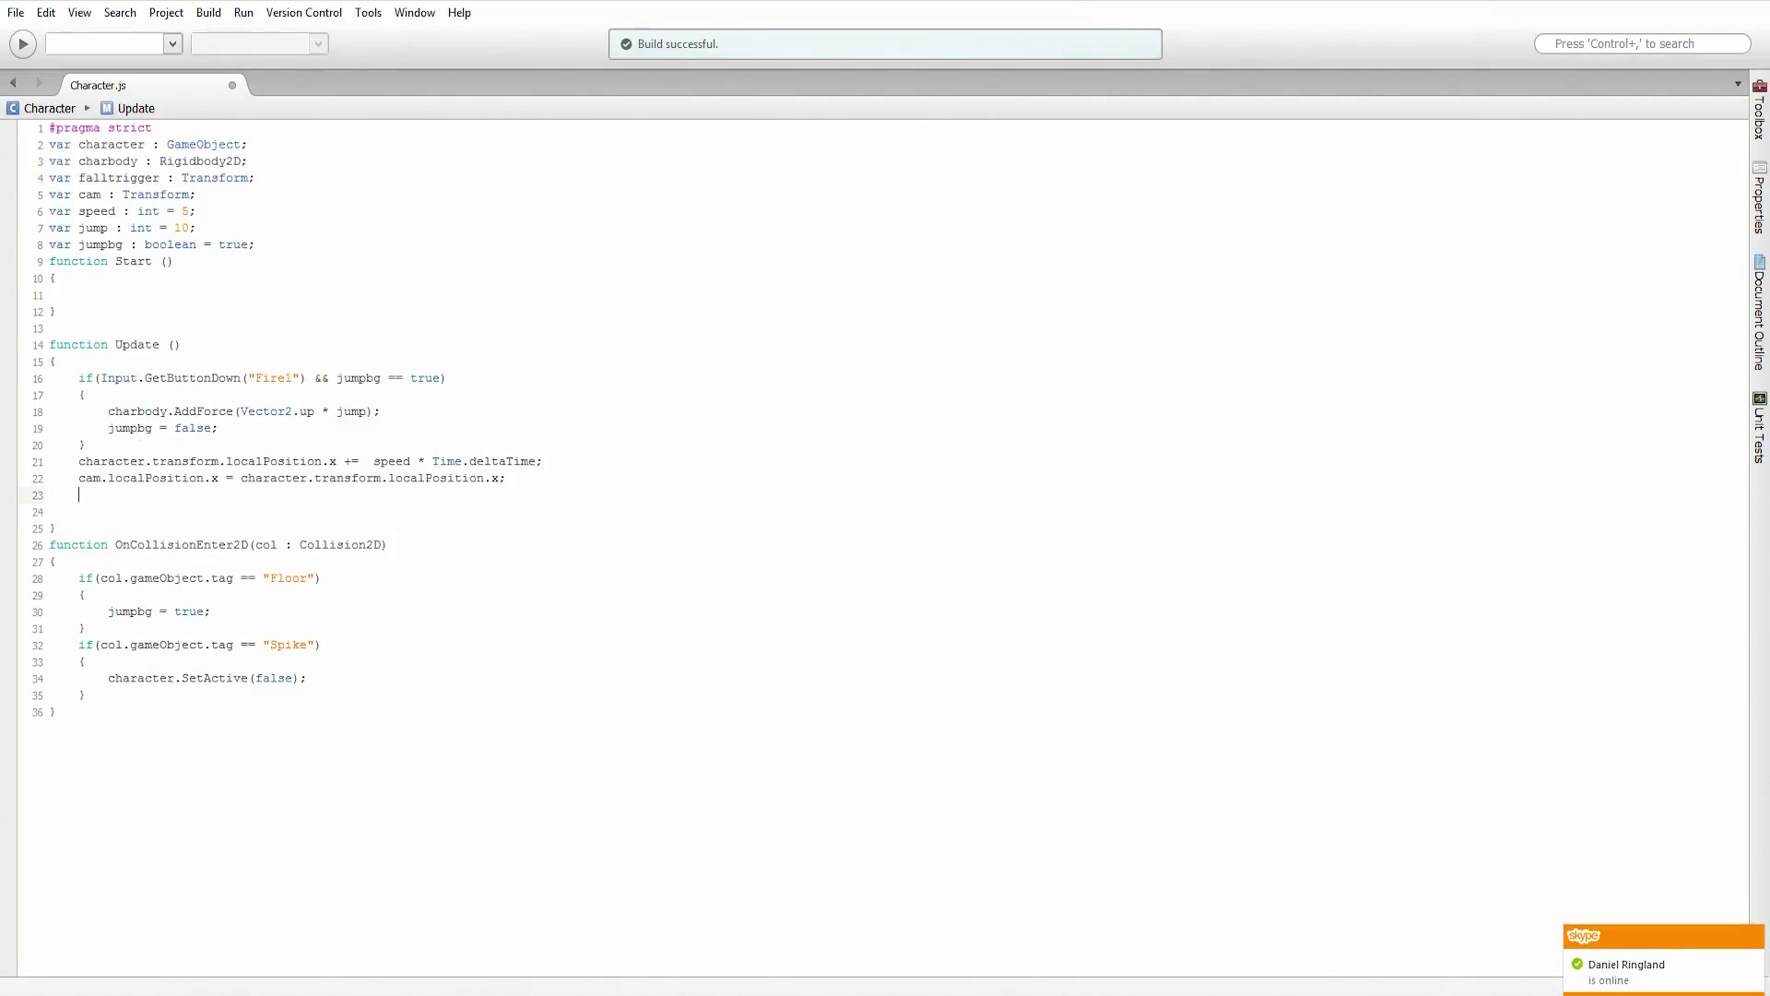
text(dea)
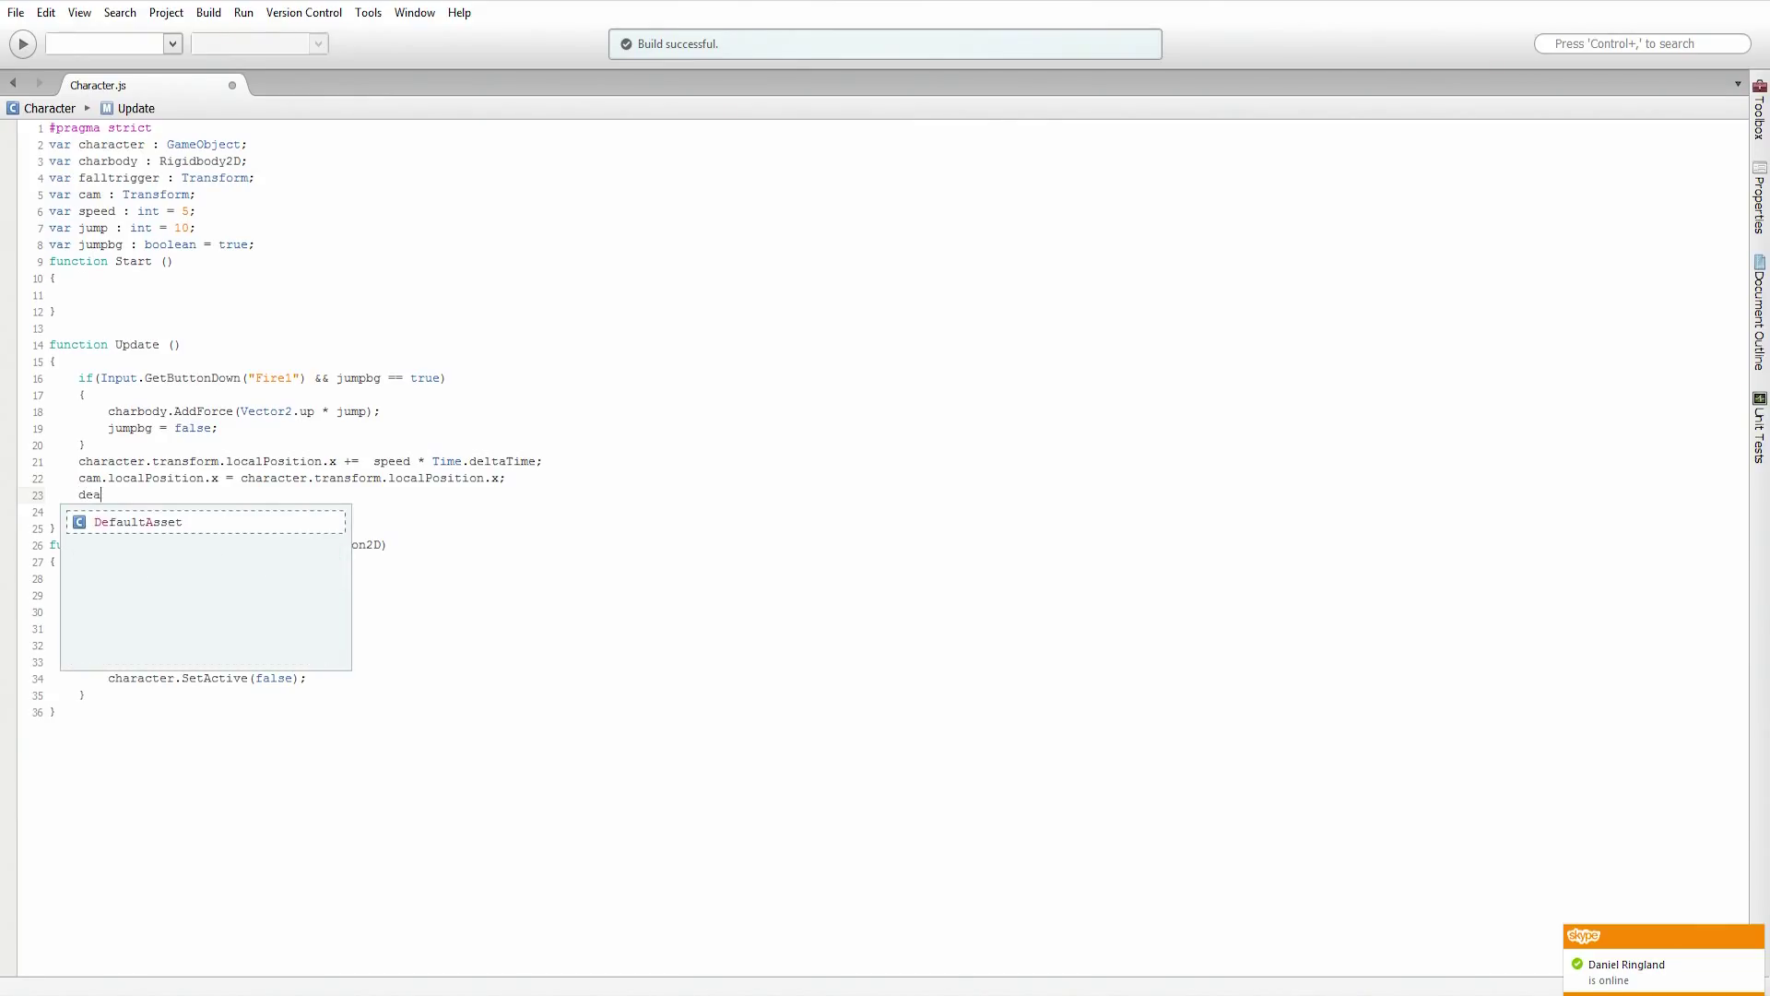
text(th)
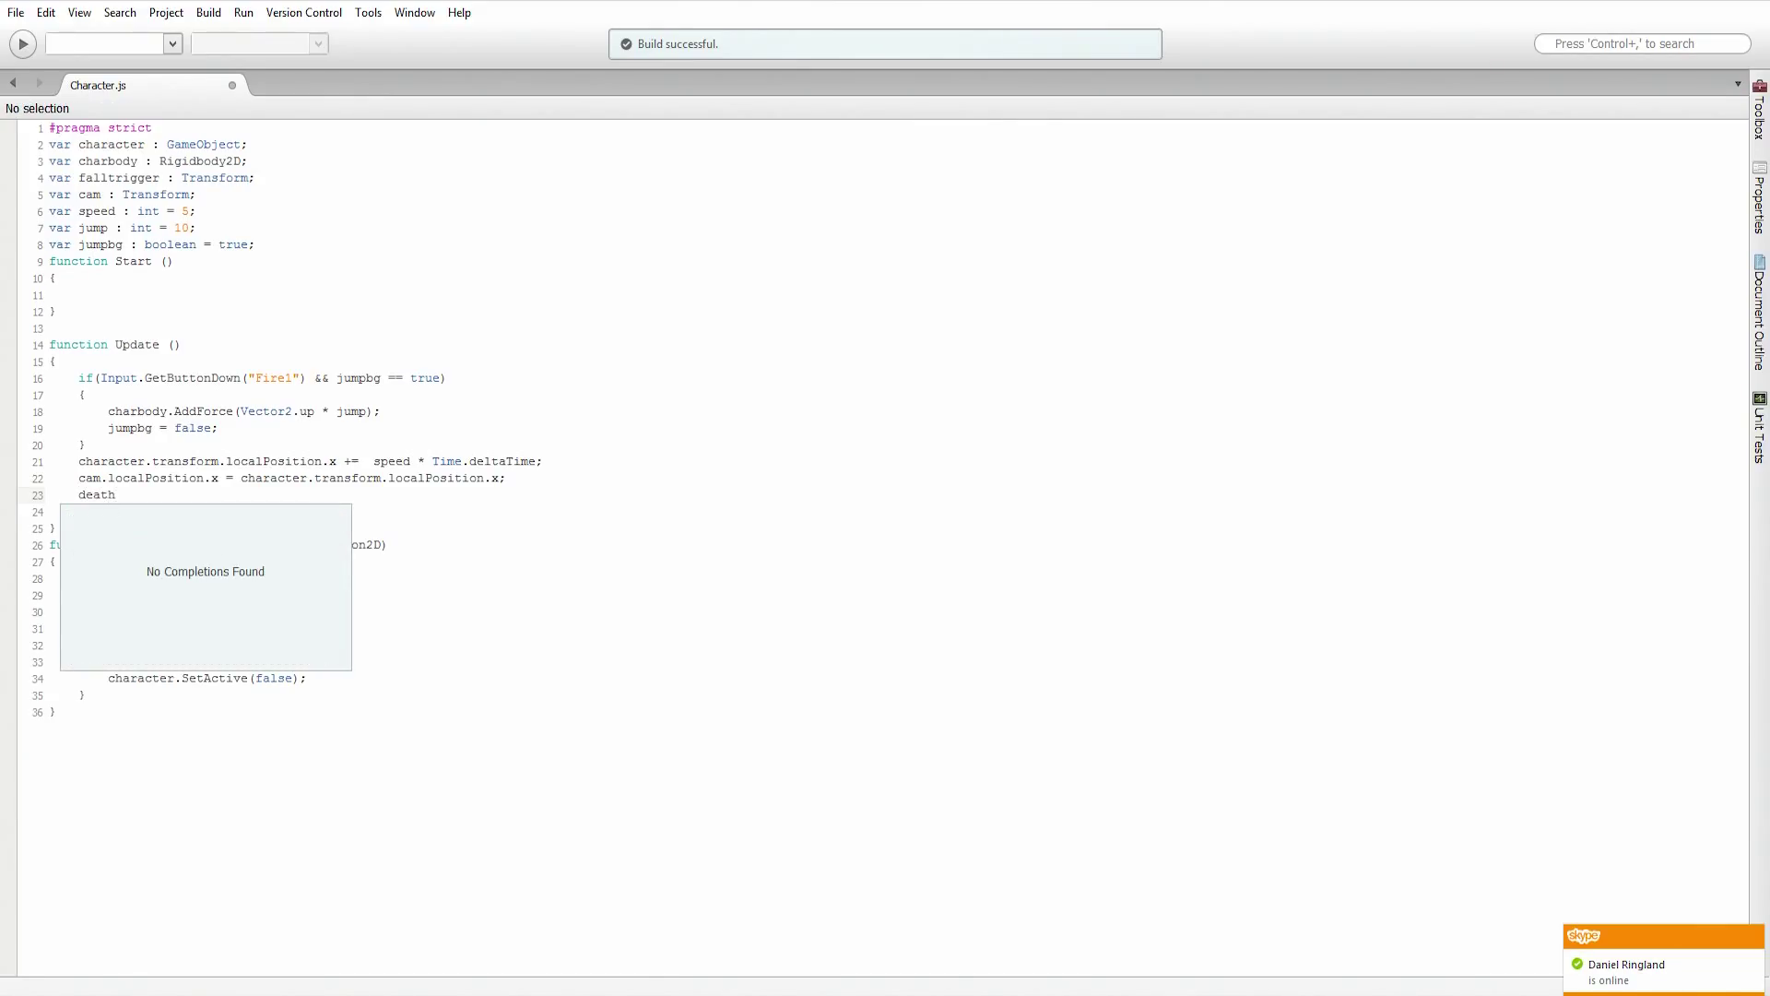
key(BackSpace)
key(BackSpace)
key(BackSpace)
key(BackSpace)
key(BackSpace)
text(falltri)
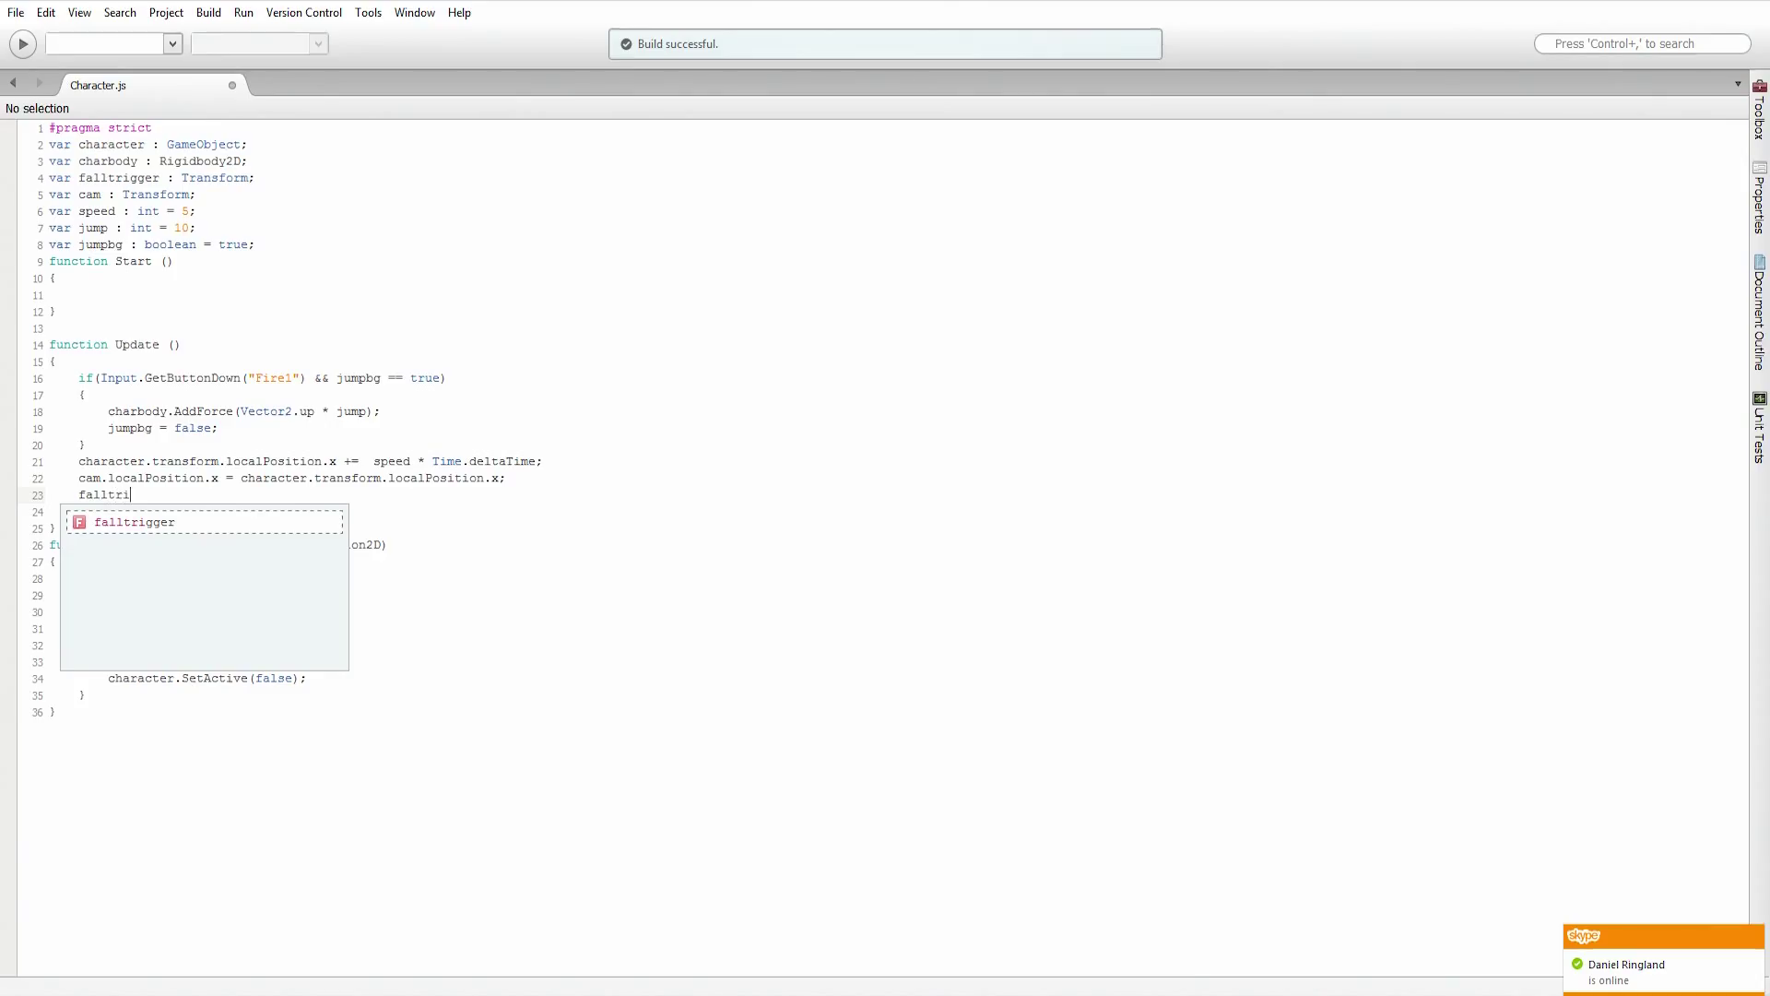
text(gger.loc)
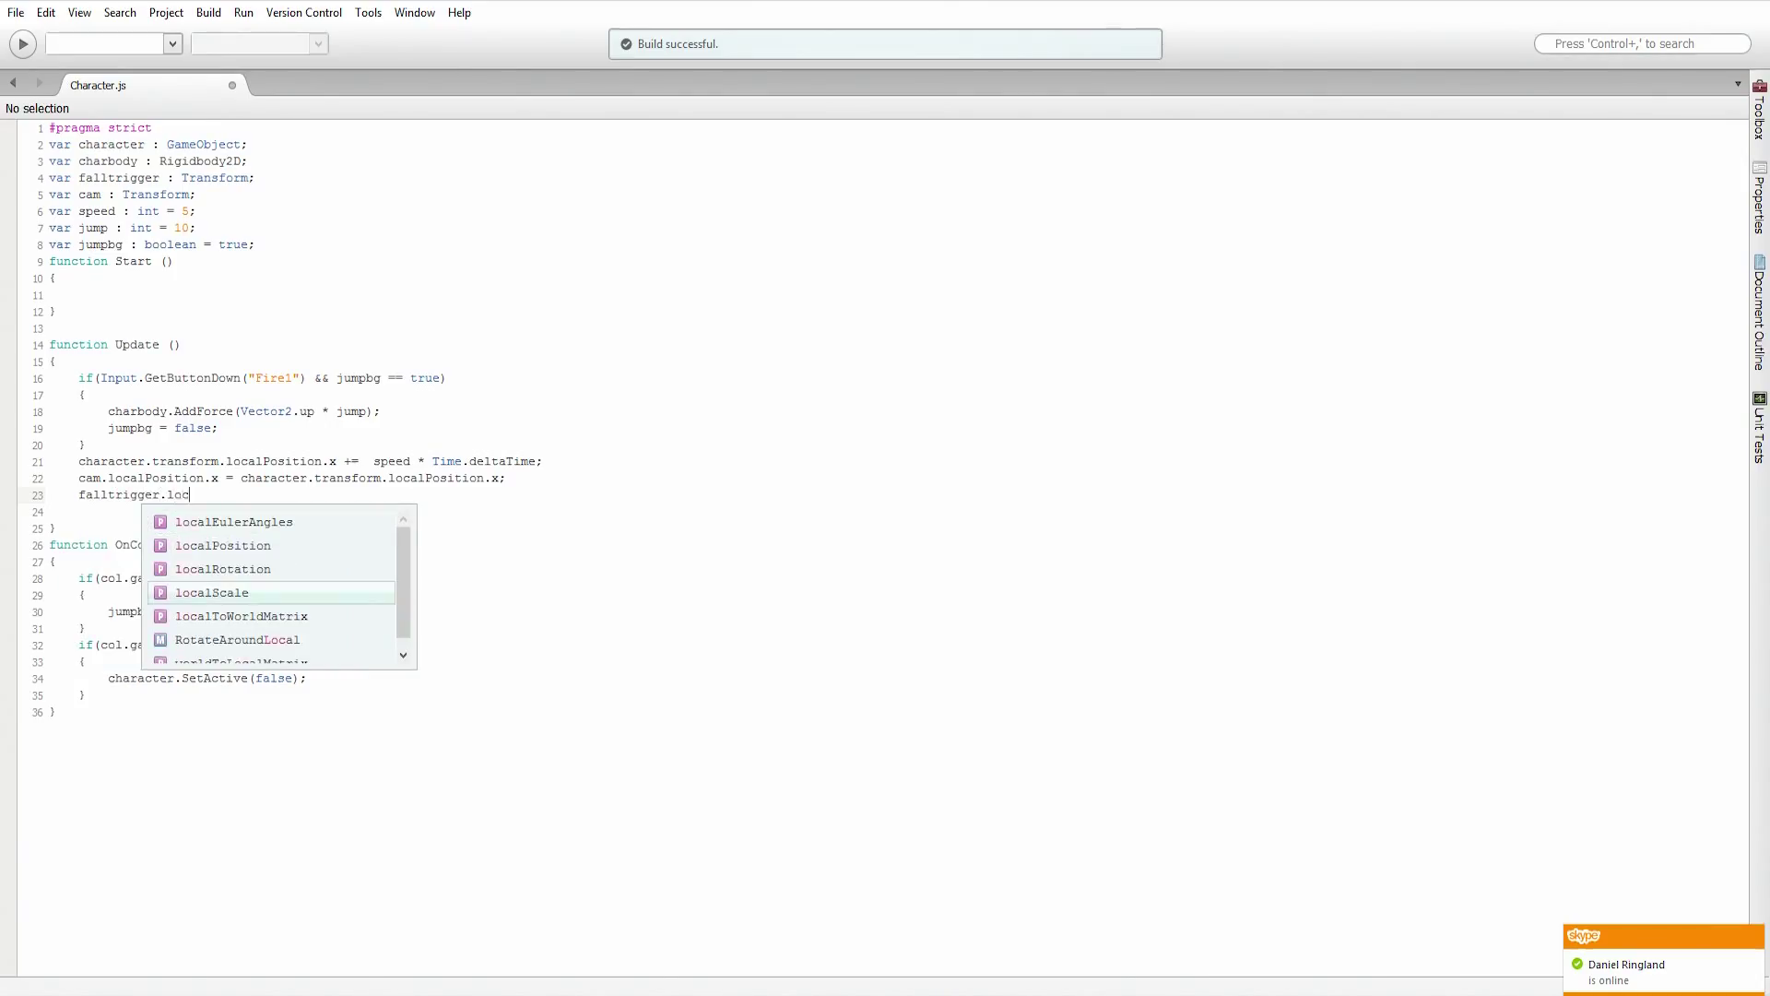
text(alPosition)
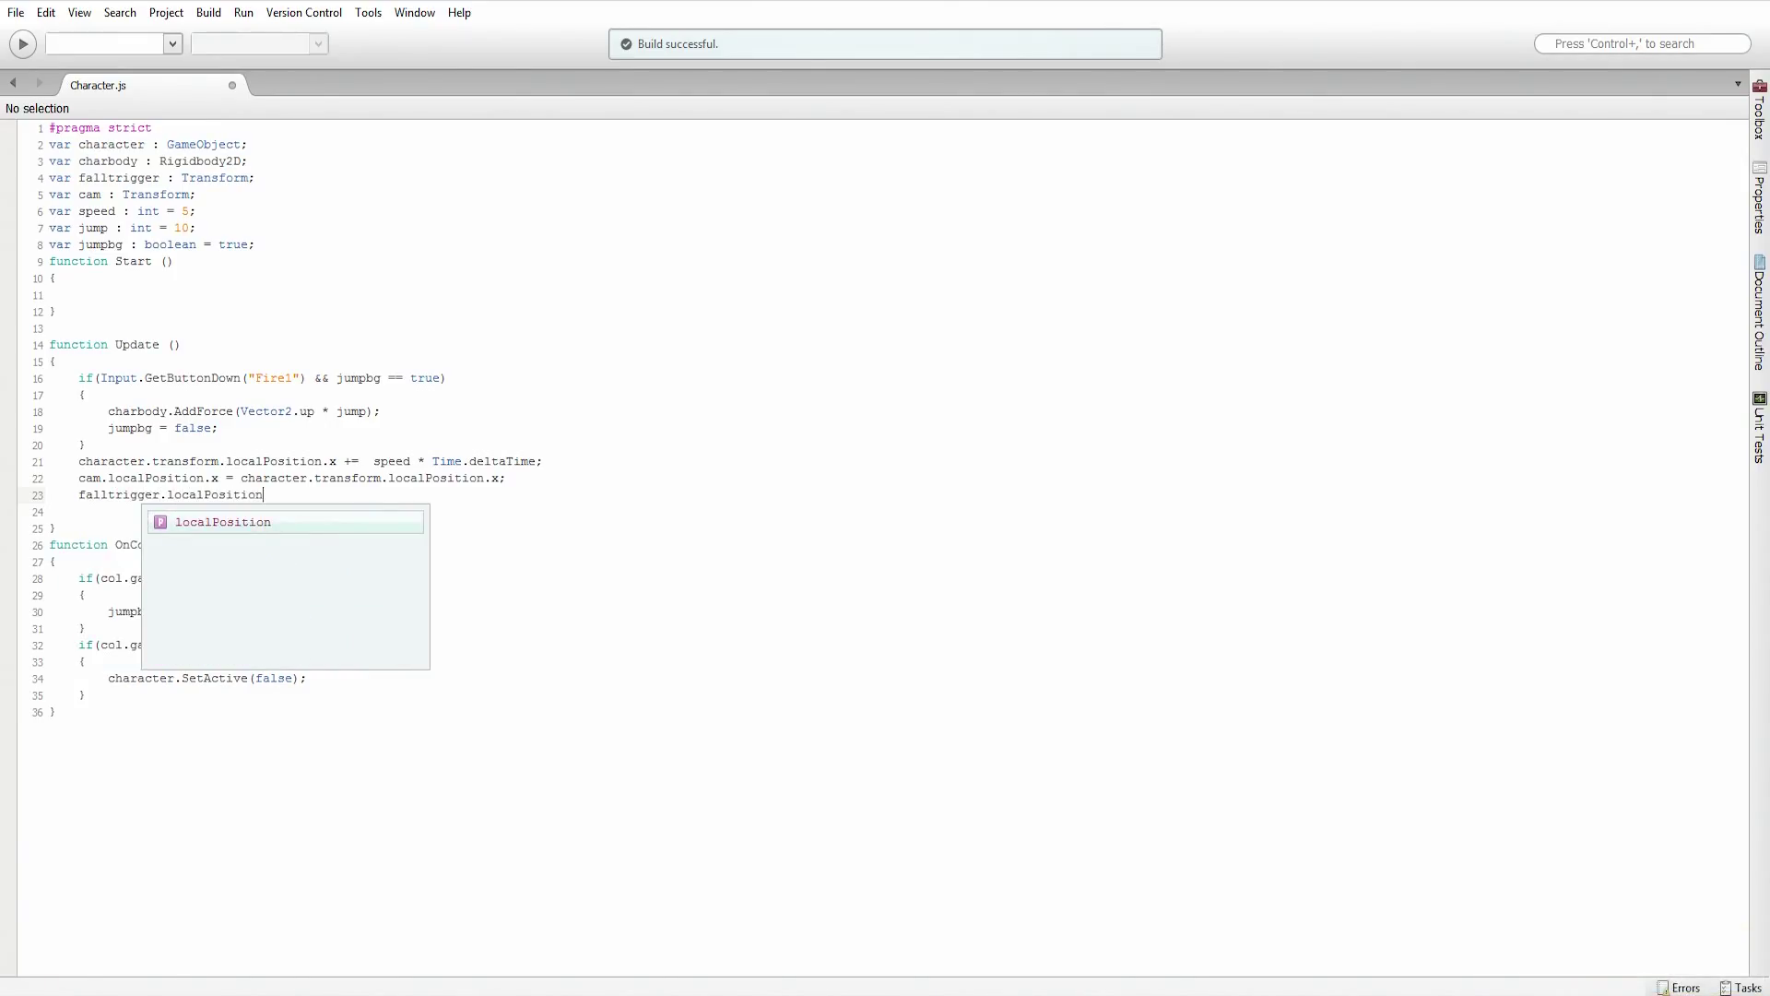
text(.x = char)
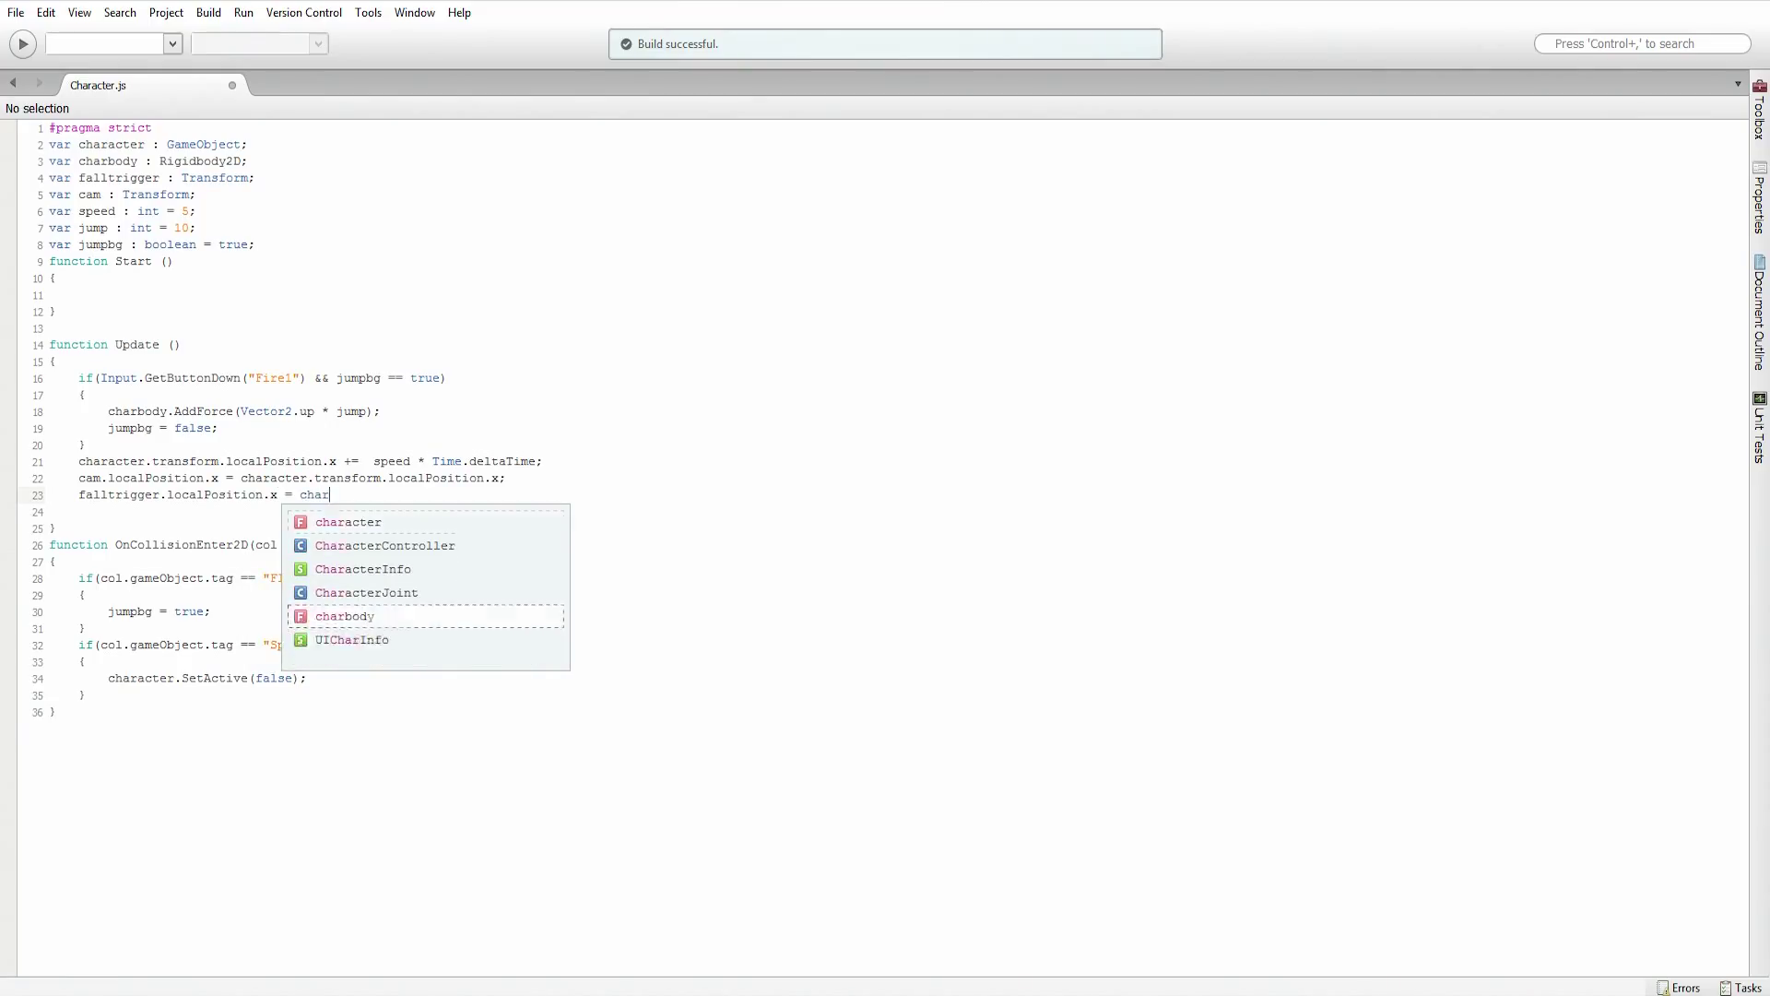
text(acter.transfo)
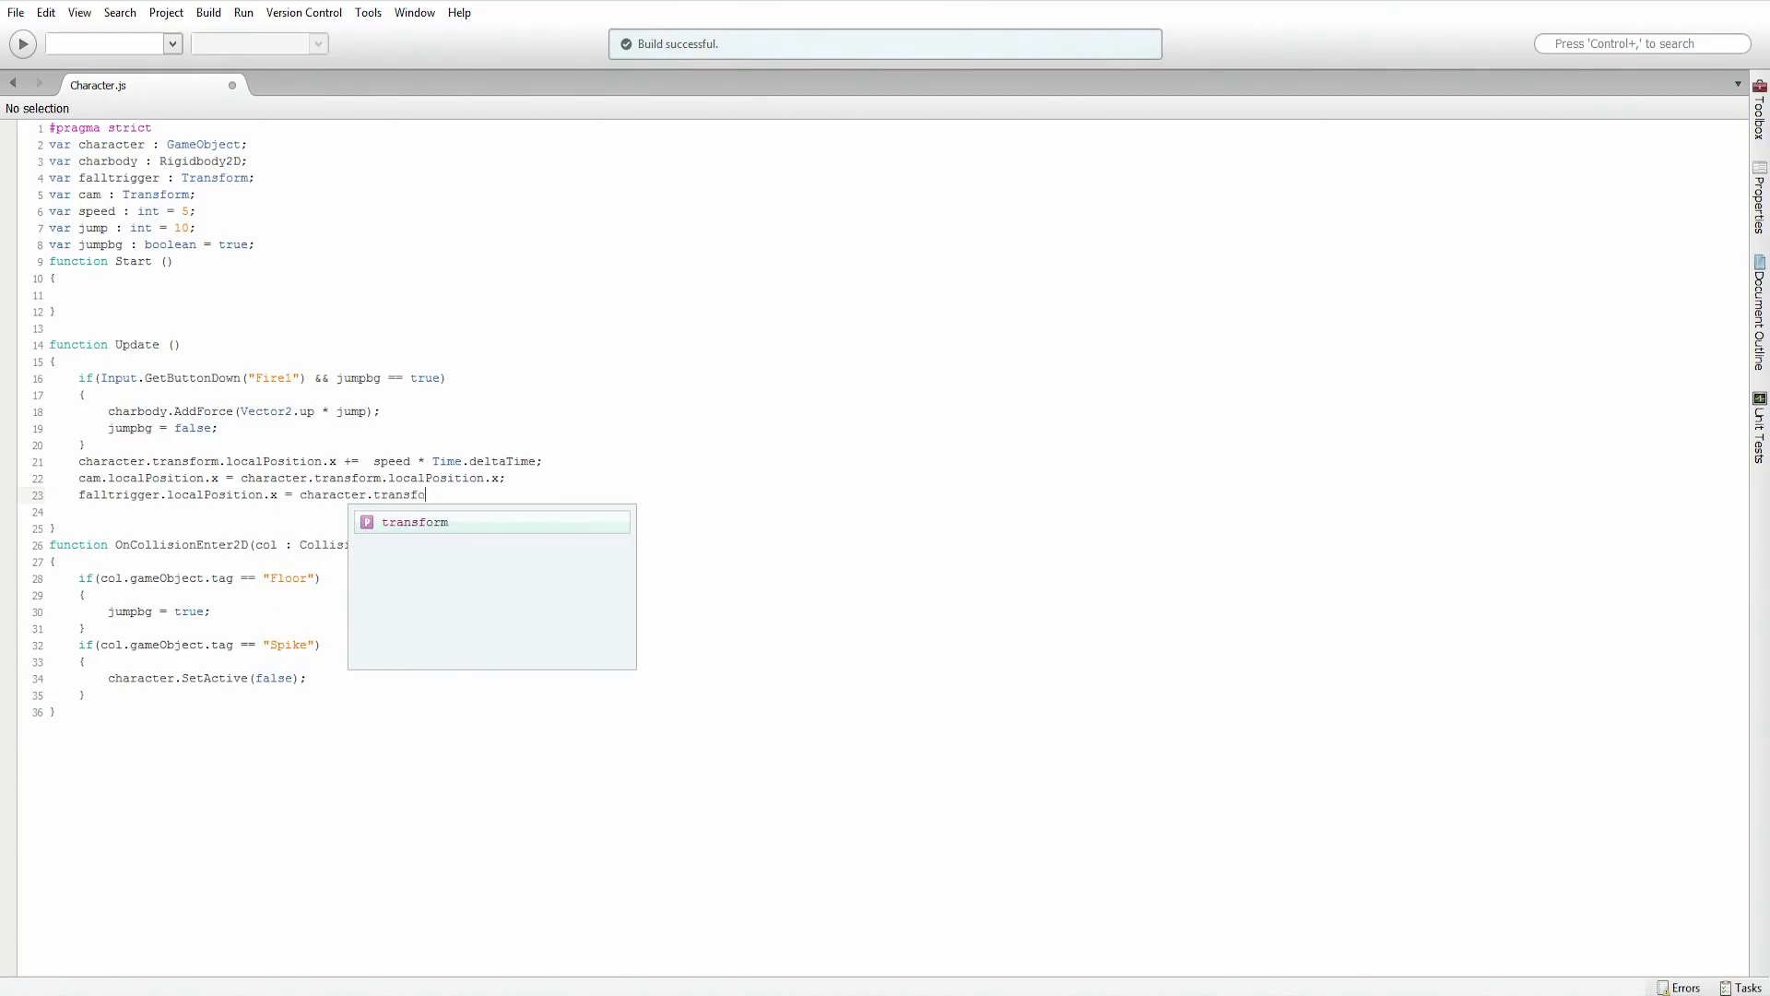
text(rm.localPos)
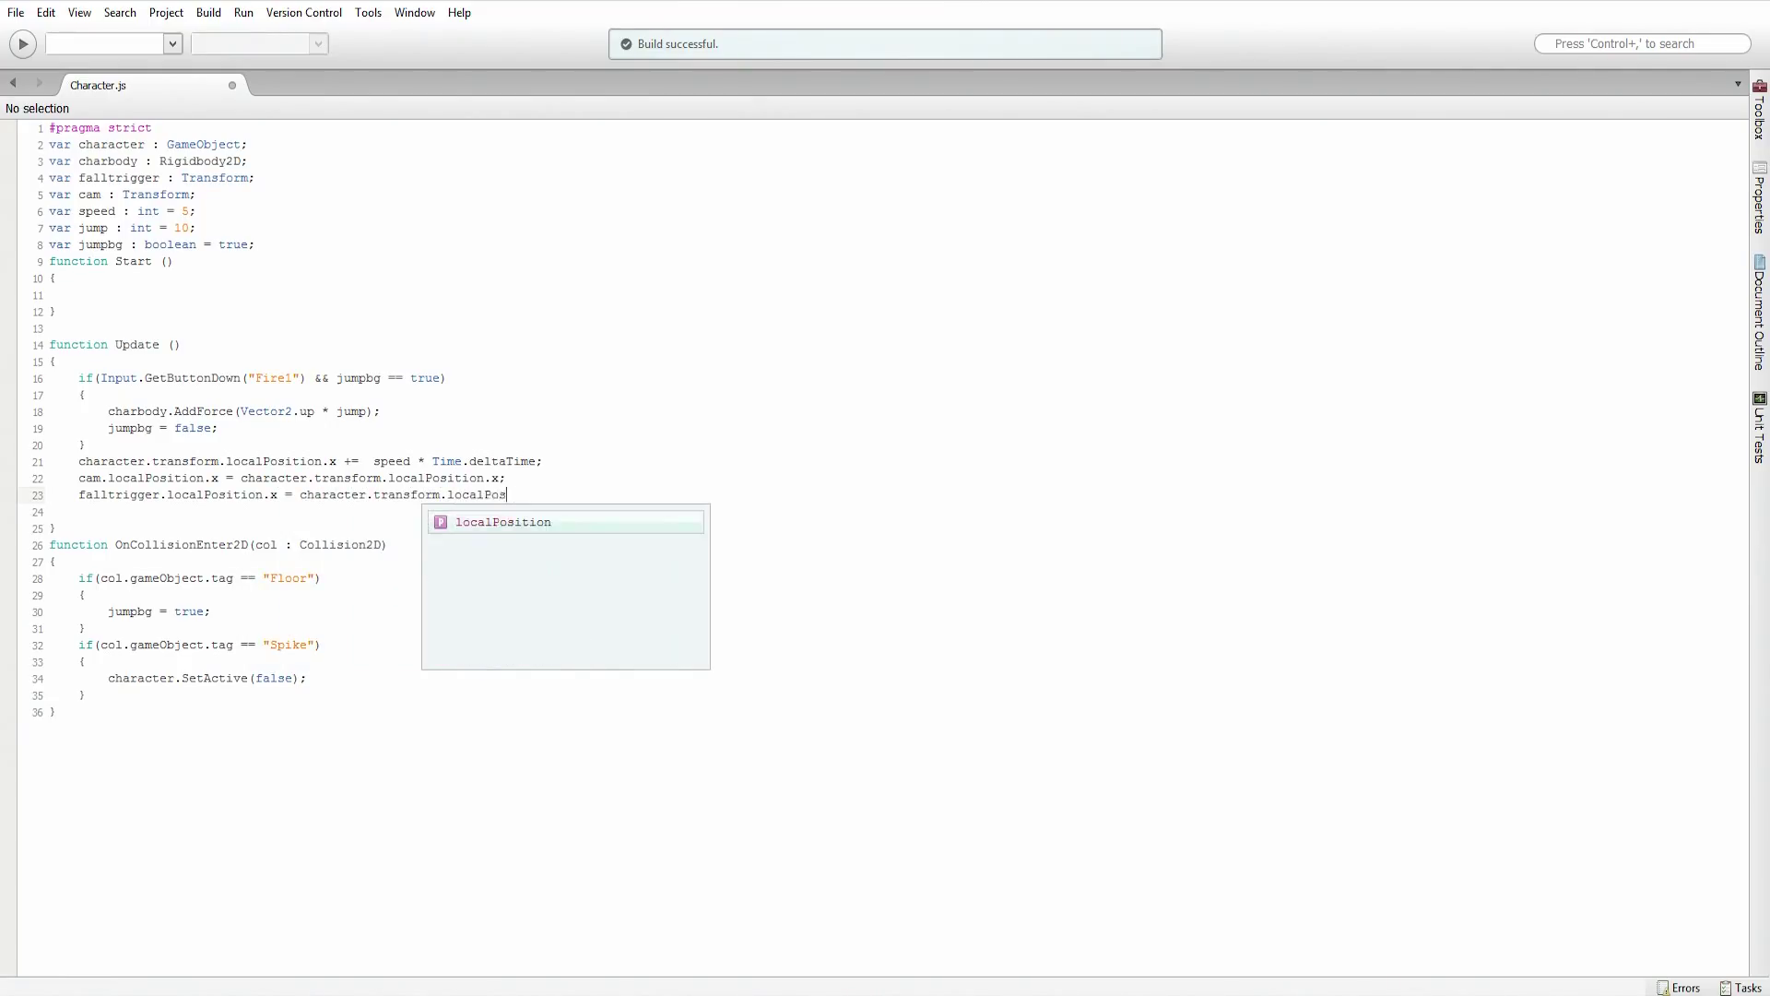
text(ition.x;)
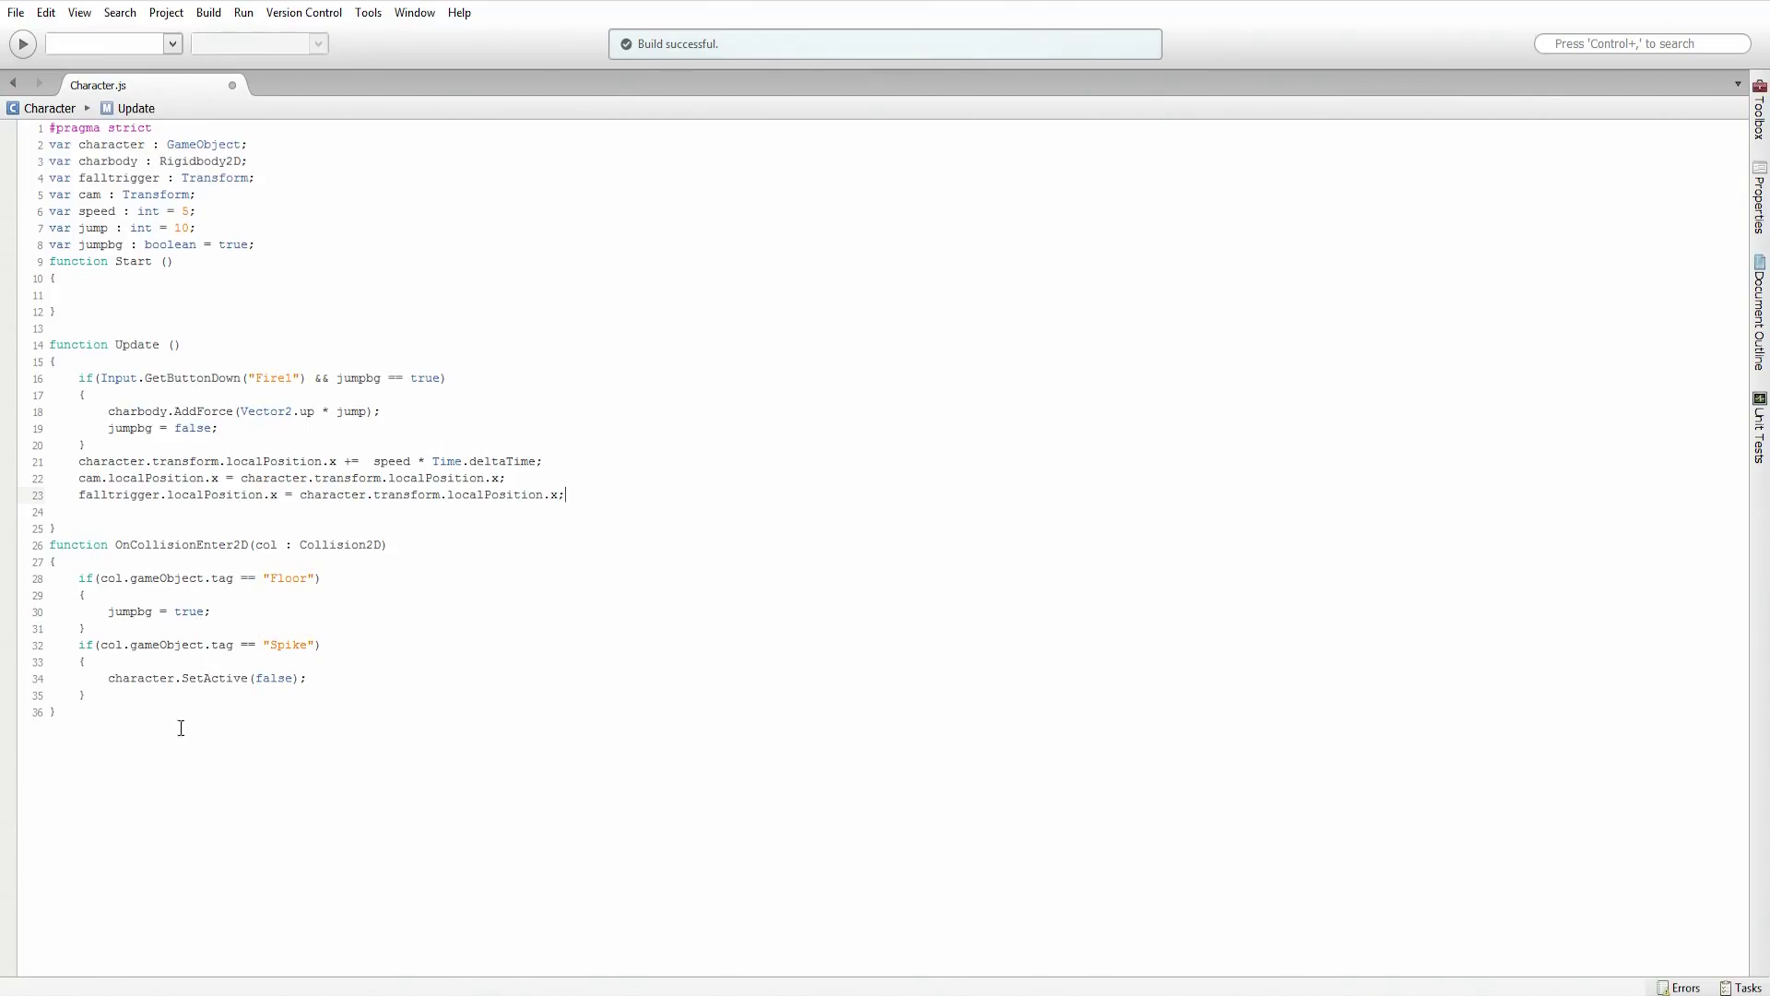
Step: Add an empty function OnTriggerEnter2D(other : Collider2D) with braces at the end of the script
click(105, 710)
key(Return)
text(fu)
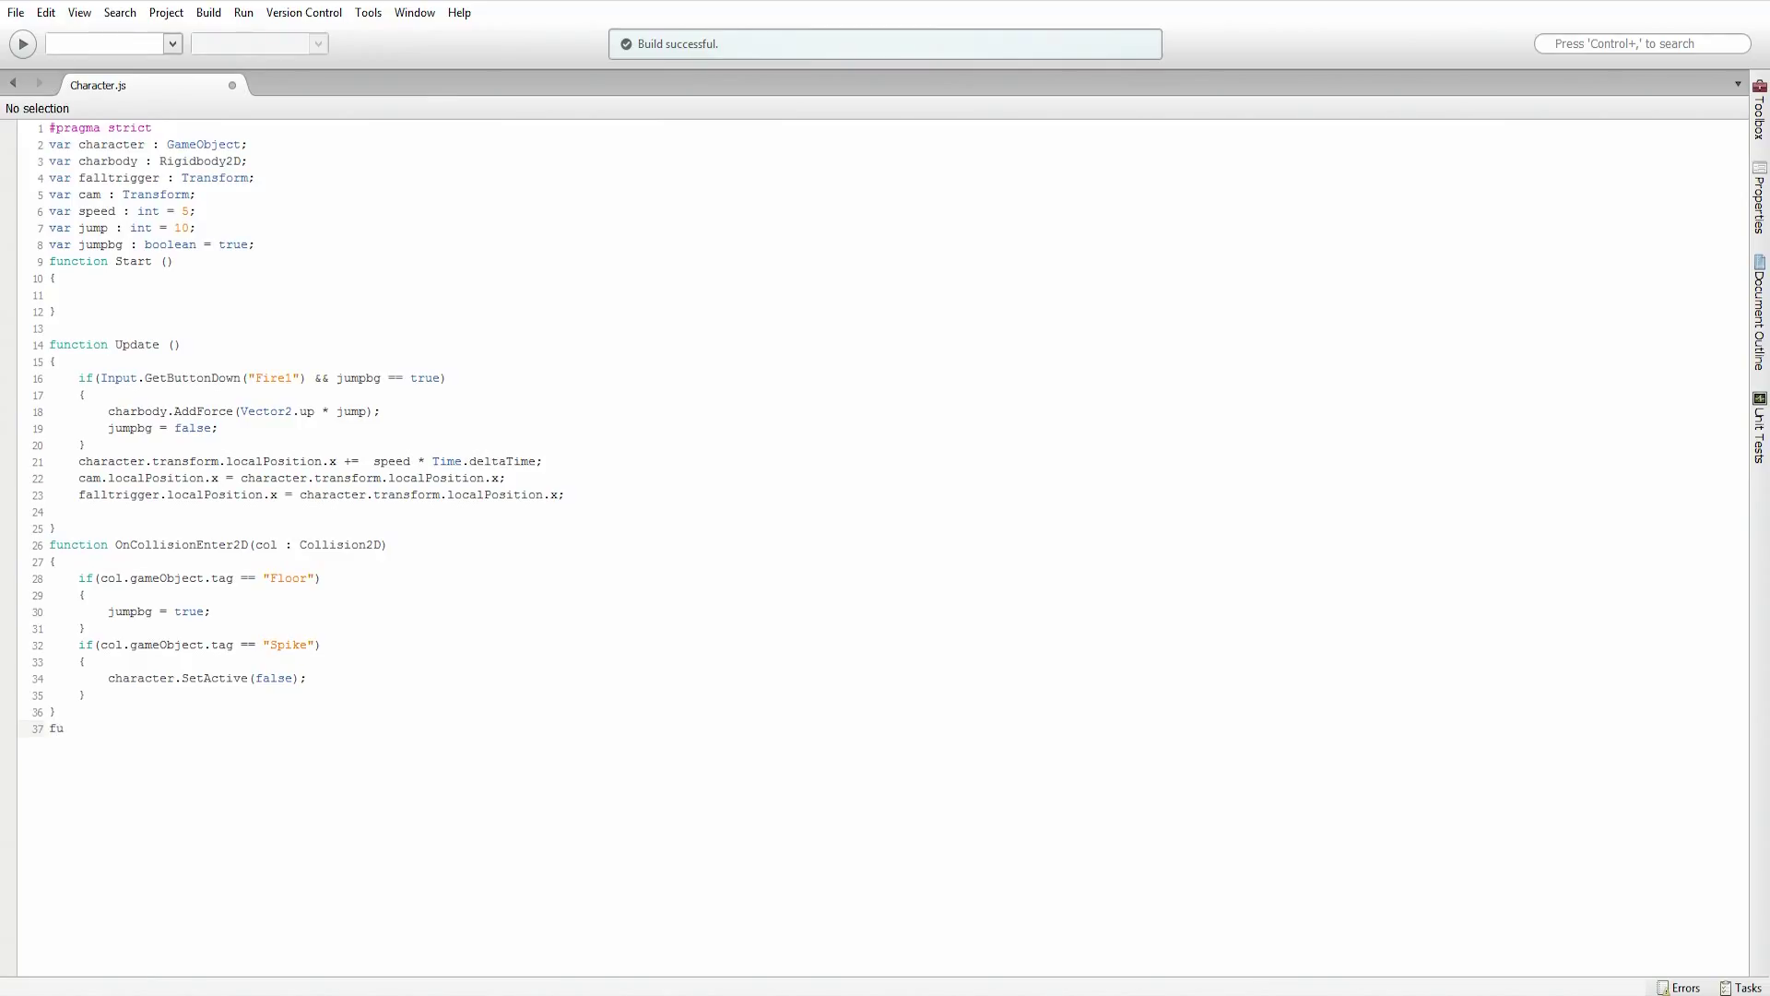
text(nction)
text(OnTriggerEnter2D(other : Collider2)
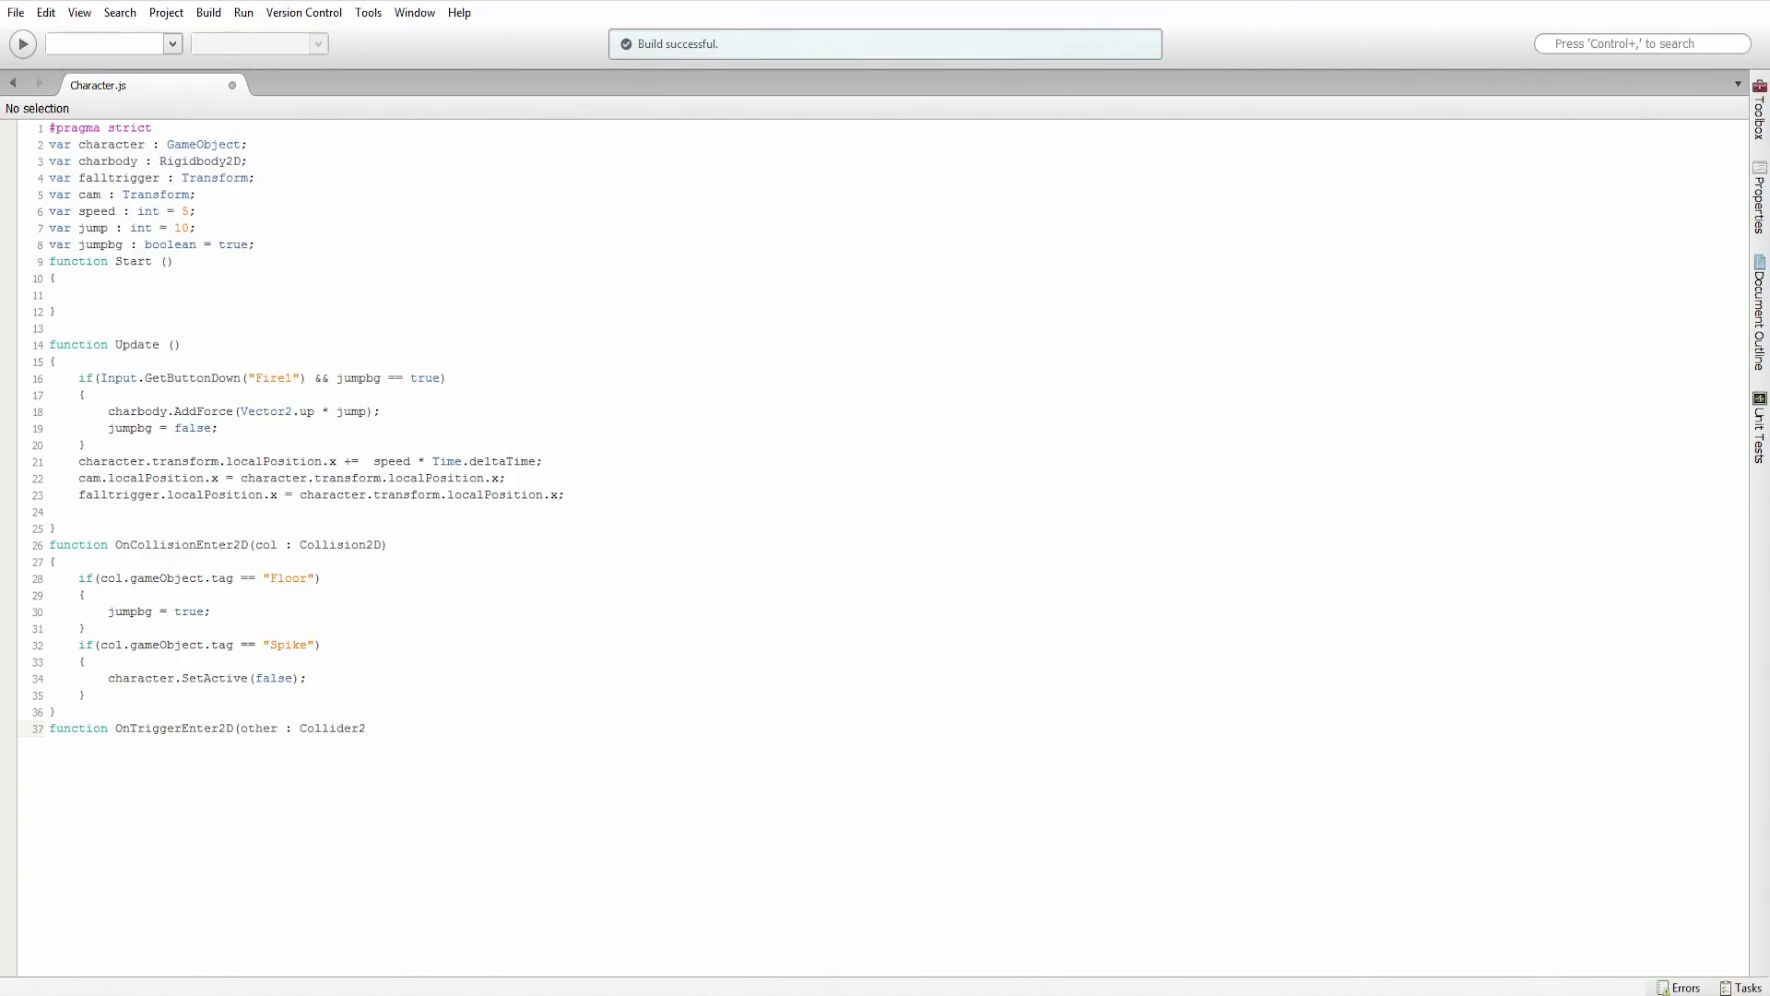
text(D))
key(Return)
text({)
key(Return)
key(Return)
text(})
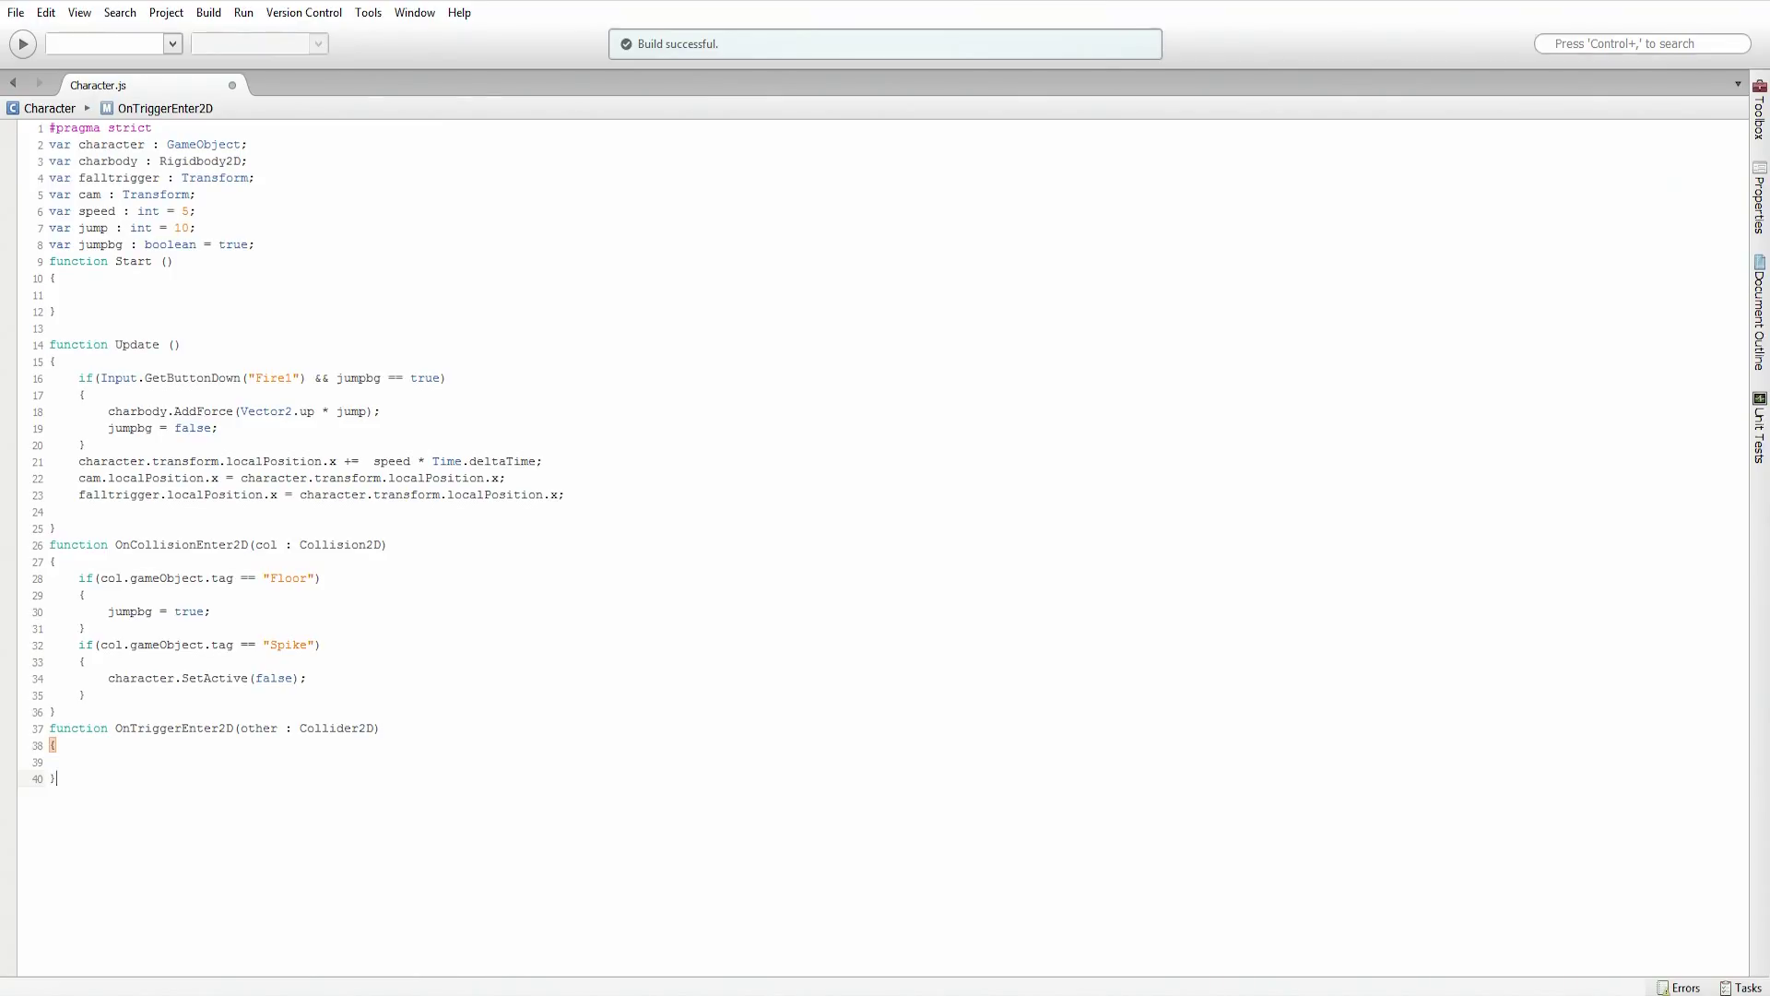
Step: Copy the "Floor" tag check block from OnCollisionEnter2D into the body of OnTriggerEnter2D
key(Up)
drag(79, 579, 179, 624)
key(ctrl+c)
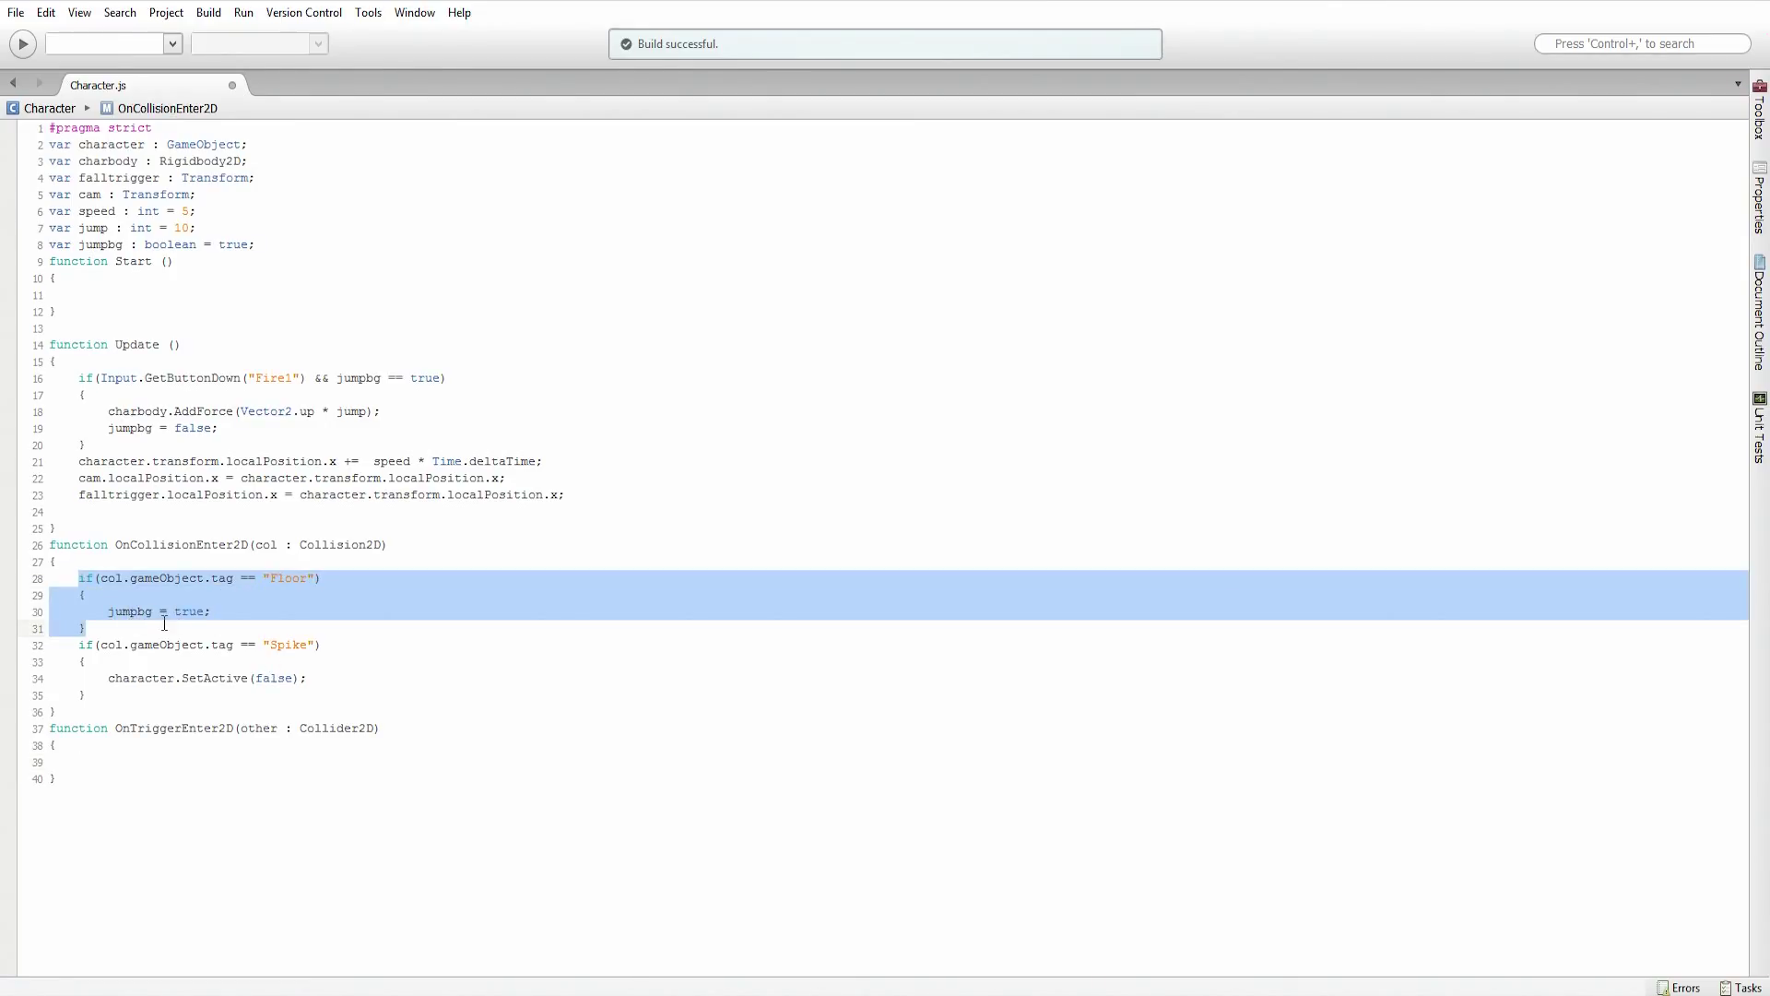
click(118, 763)
key(ctrl+v)
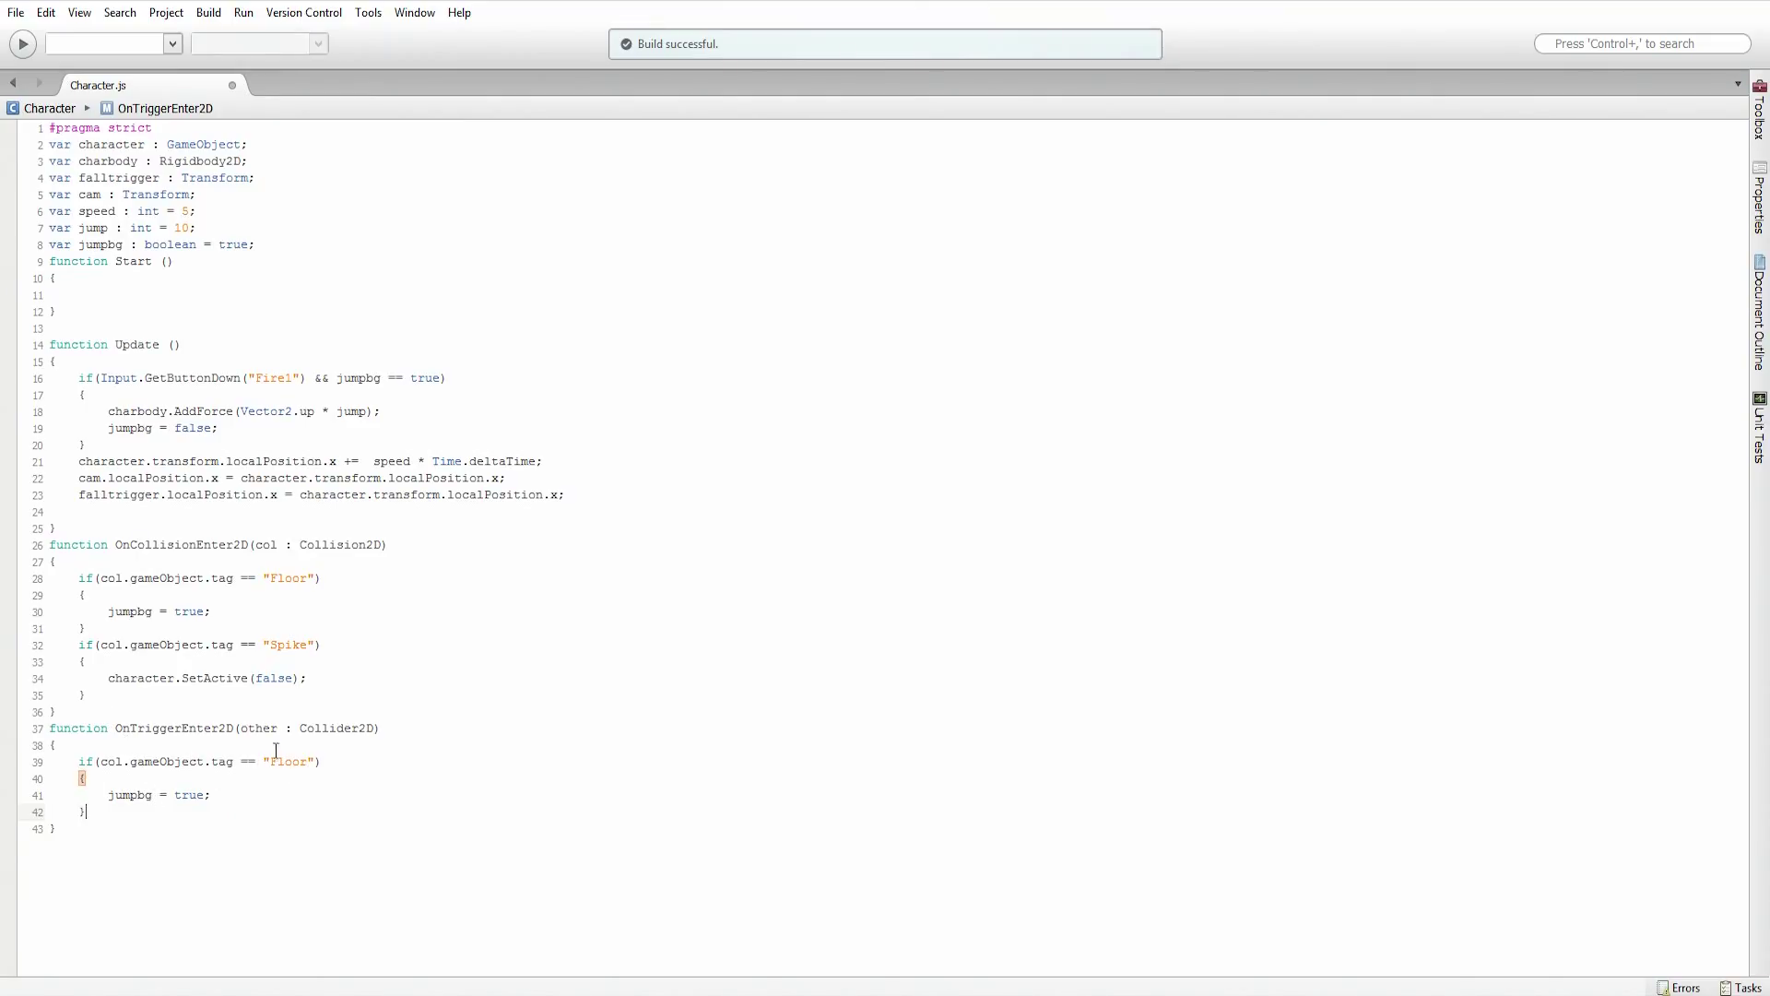
Step: Change the tag compared in the OnTriggerEnter2D condition to "Fall"
drag(311, 764, 269, 768)
click(296, 761)
key(Down)
click(309, 762)
key(BackSpace)
key(BackSpace)
key(BackSpace)
key(BackSpace)
text(all)
Step: Replace jumpbg = true; in the "Fall" check with a copy of character.SetActive(false); from the "Spike" check
drag(107, 678, 320, 673)
key(ctrl+c)
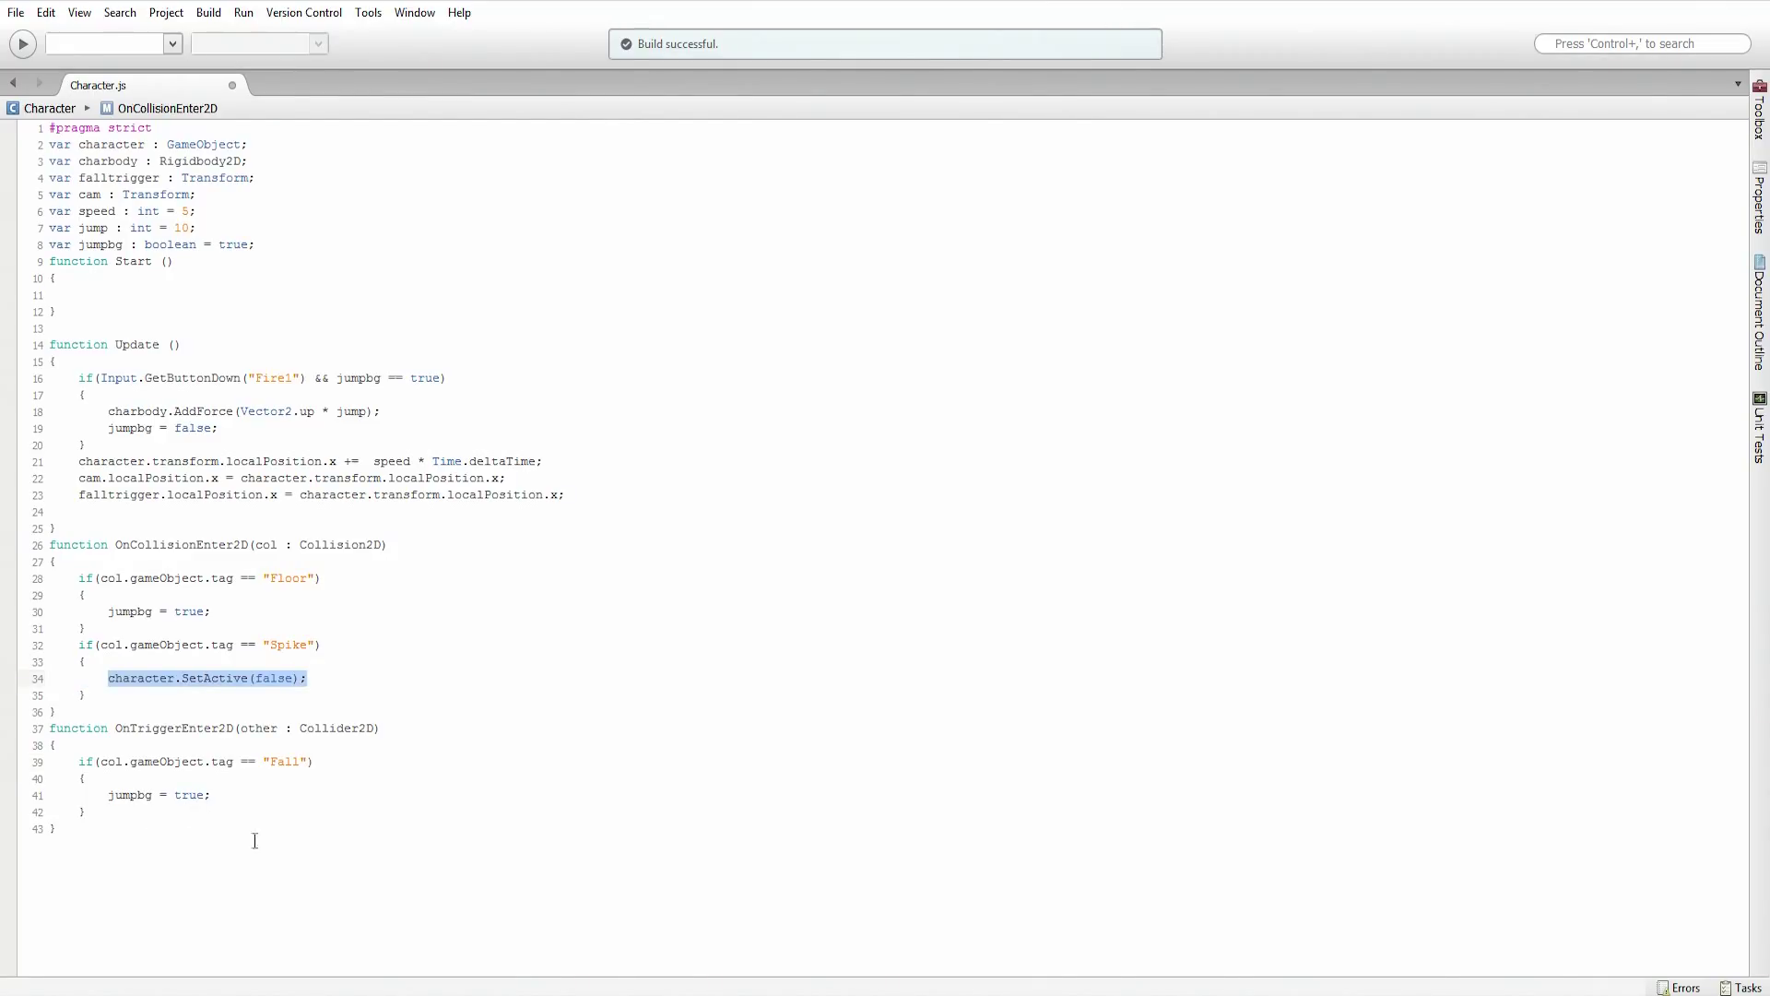
drag(213, 795, 108, 795)
key(ctrl+v)
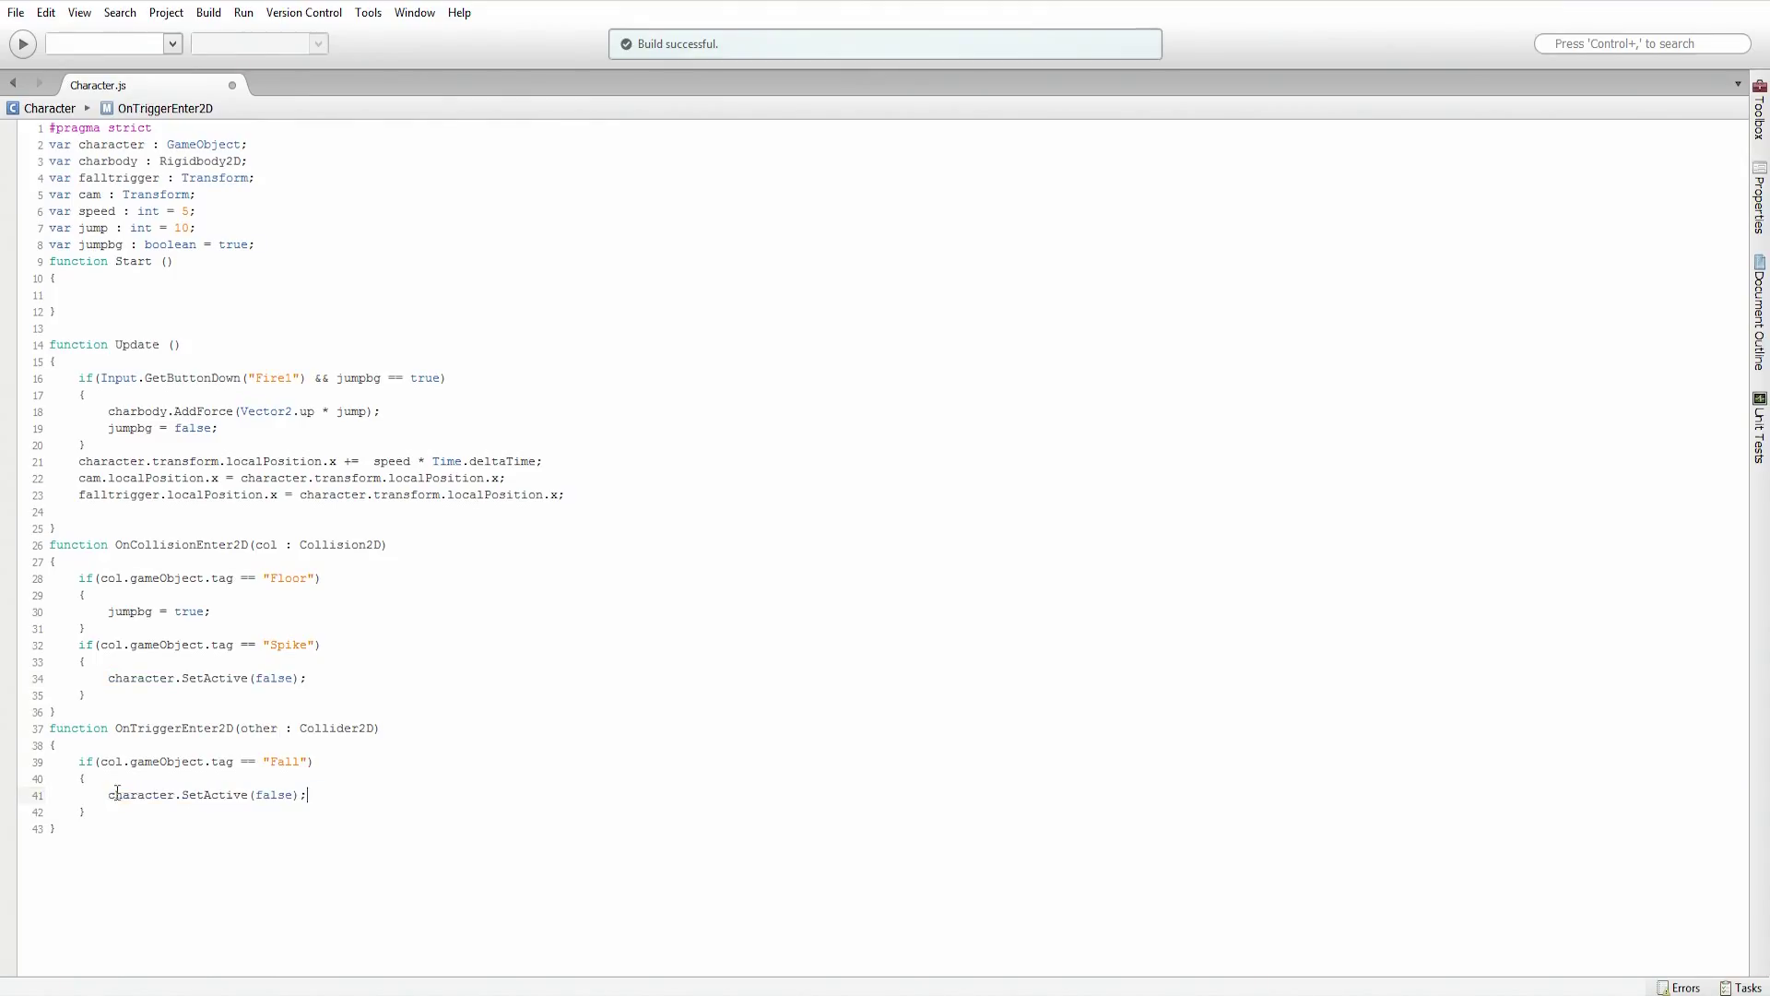
Step: Build all scripts, switch to Unity and check the Main Character's Character script component
click(202, 13)
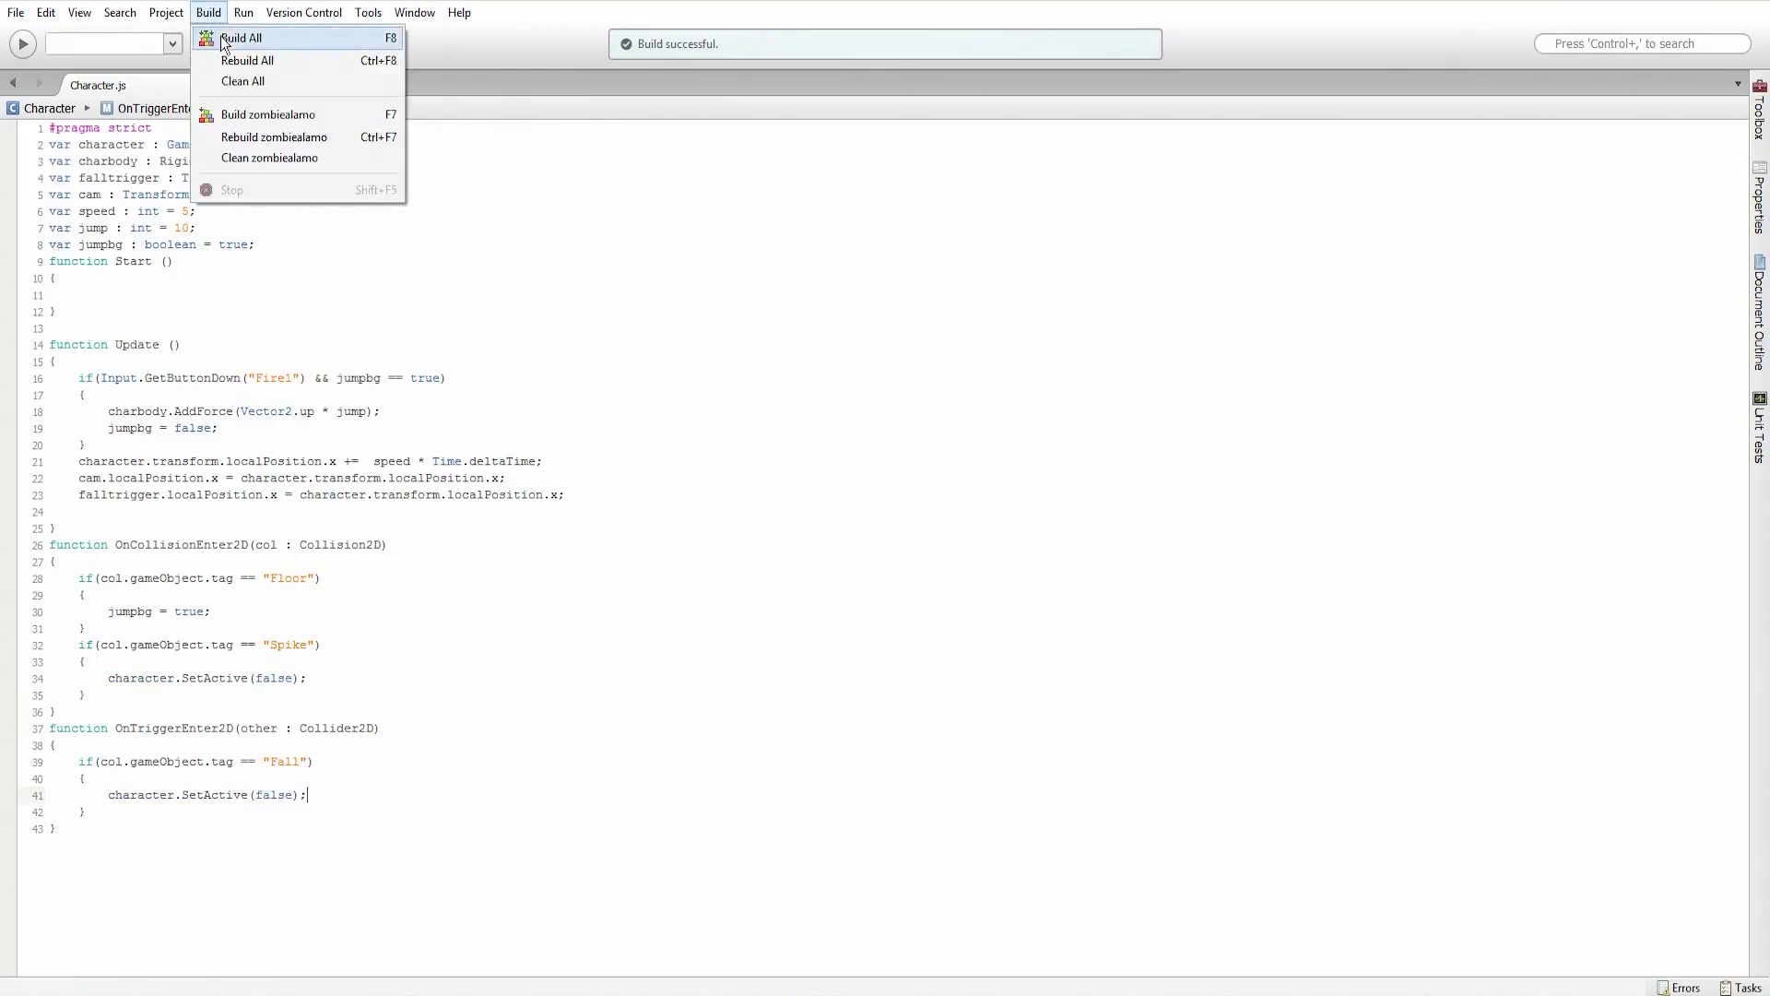
click(219, 36)
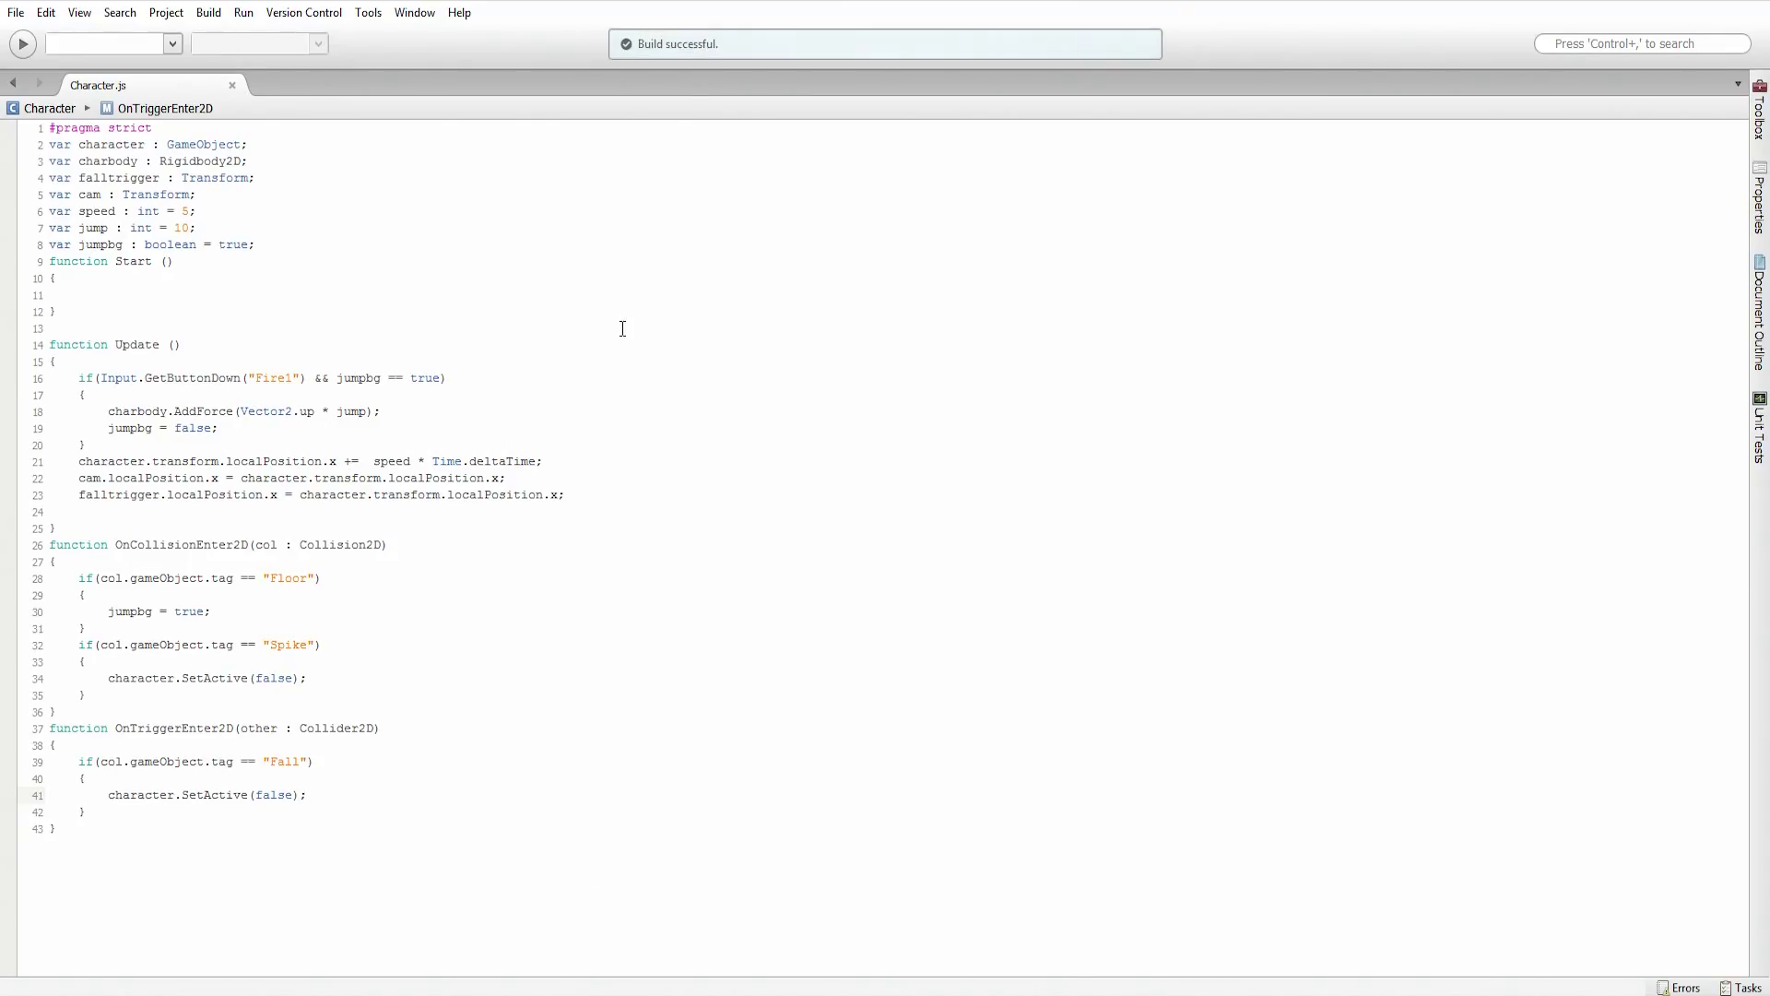
click(446, 979)
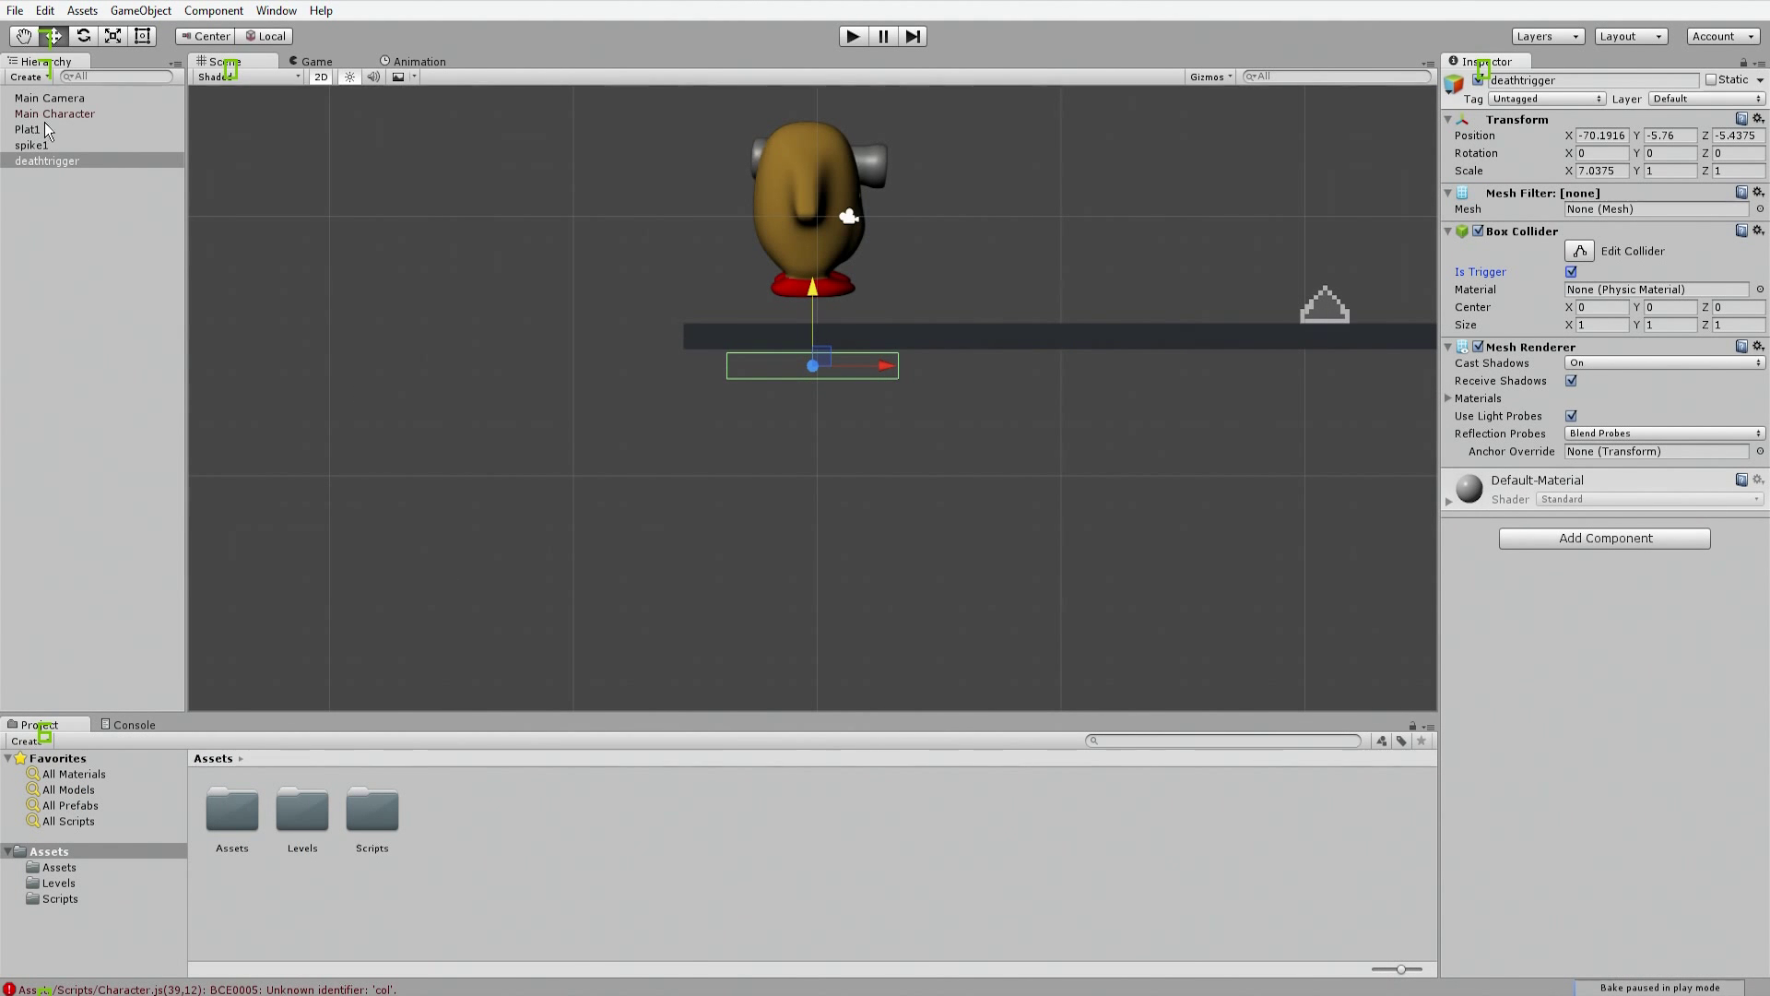
click(65, 110)
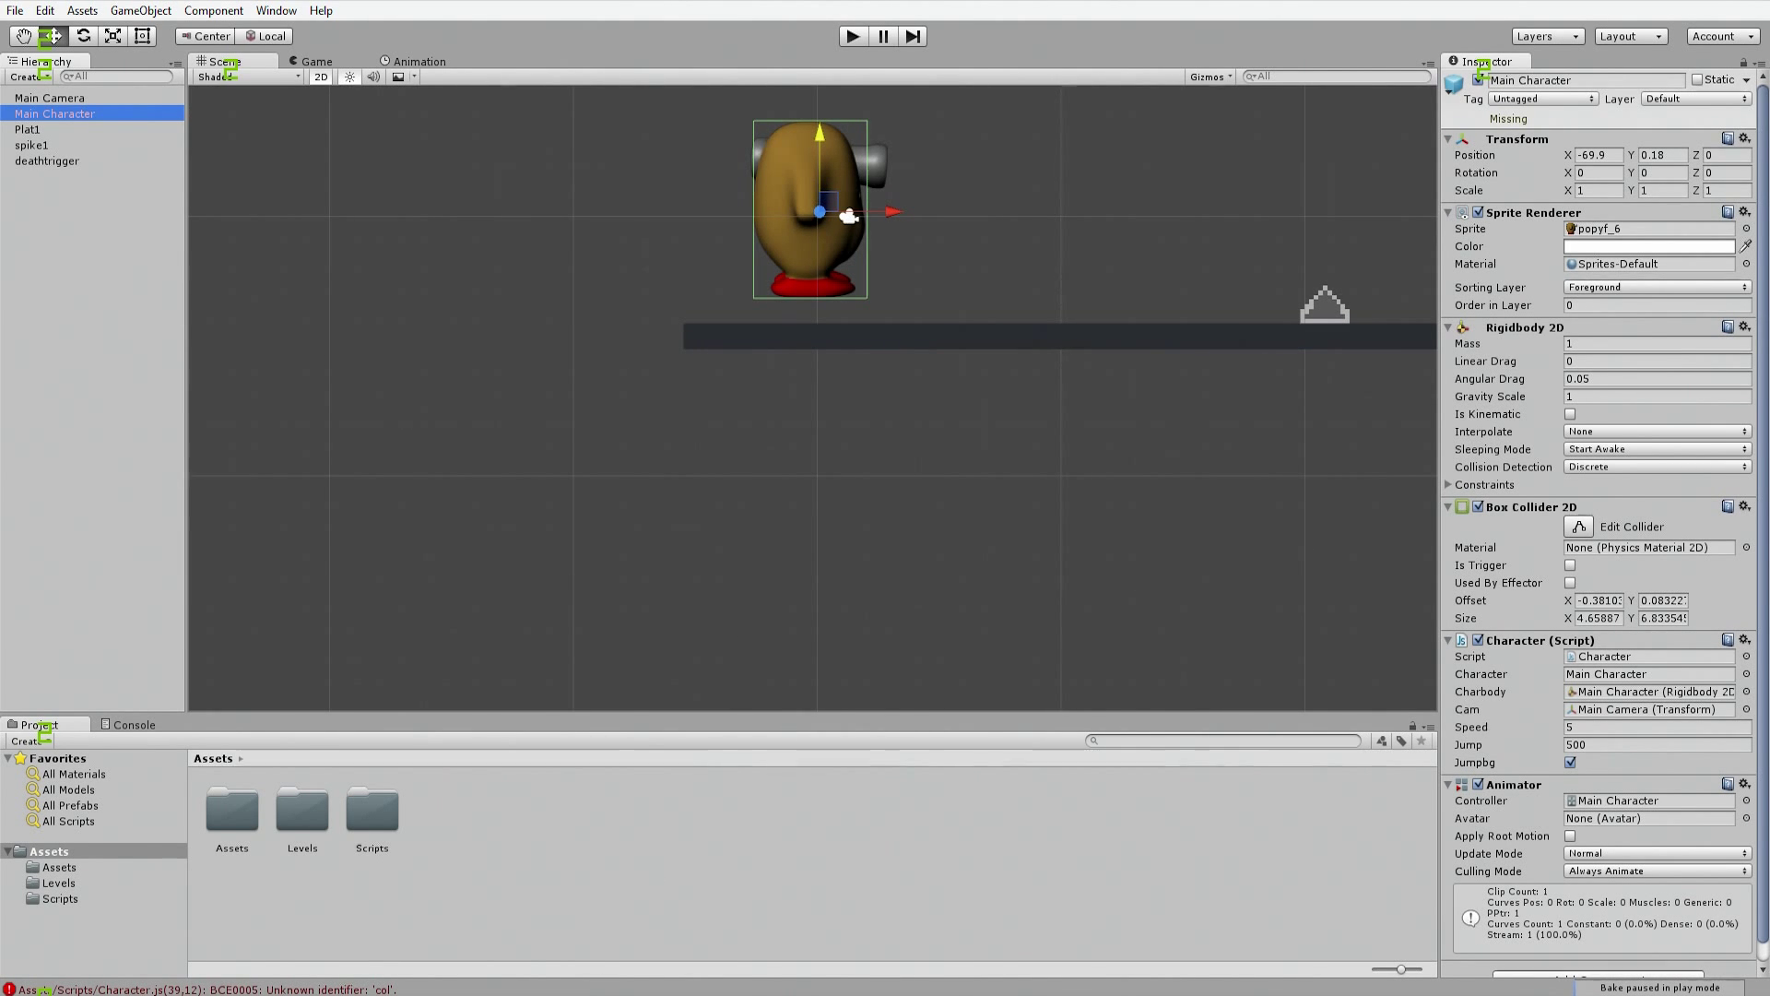
mouse_move(488, 937)
click(977, 819)
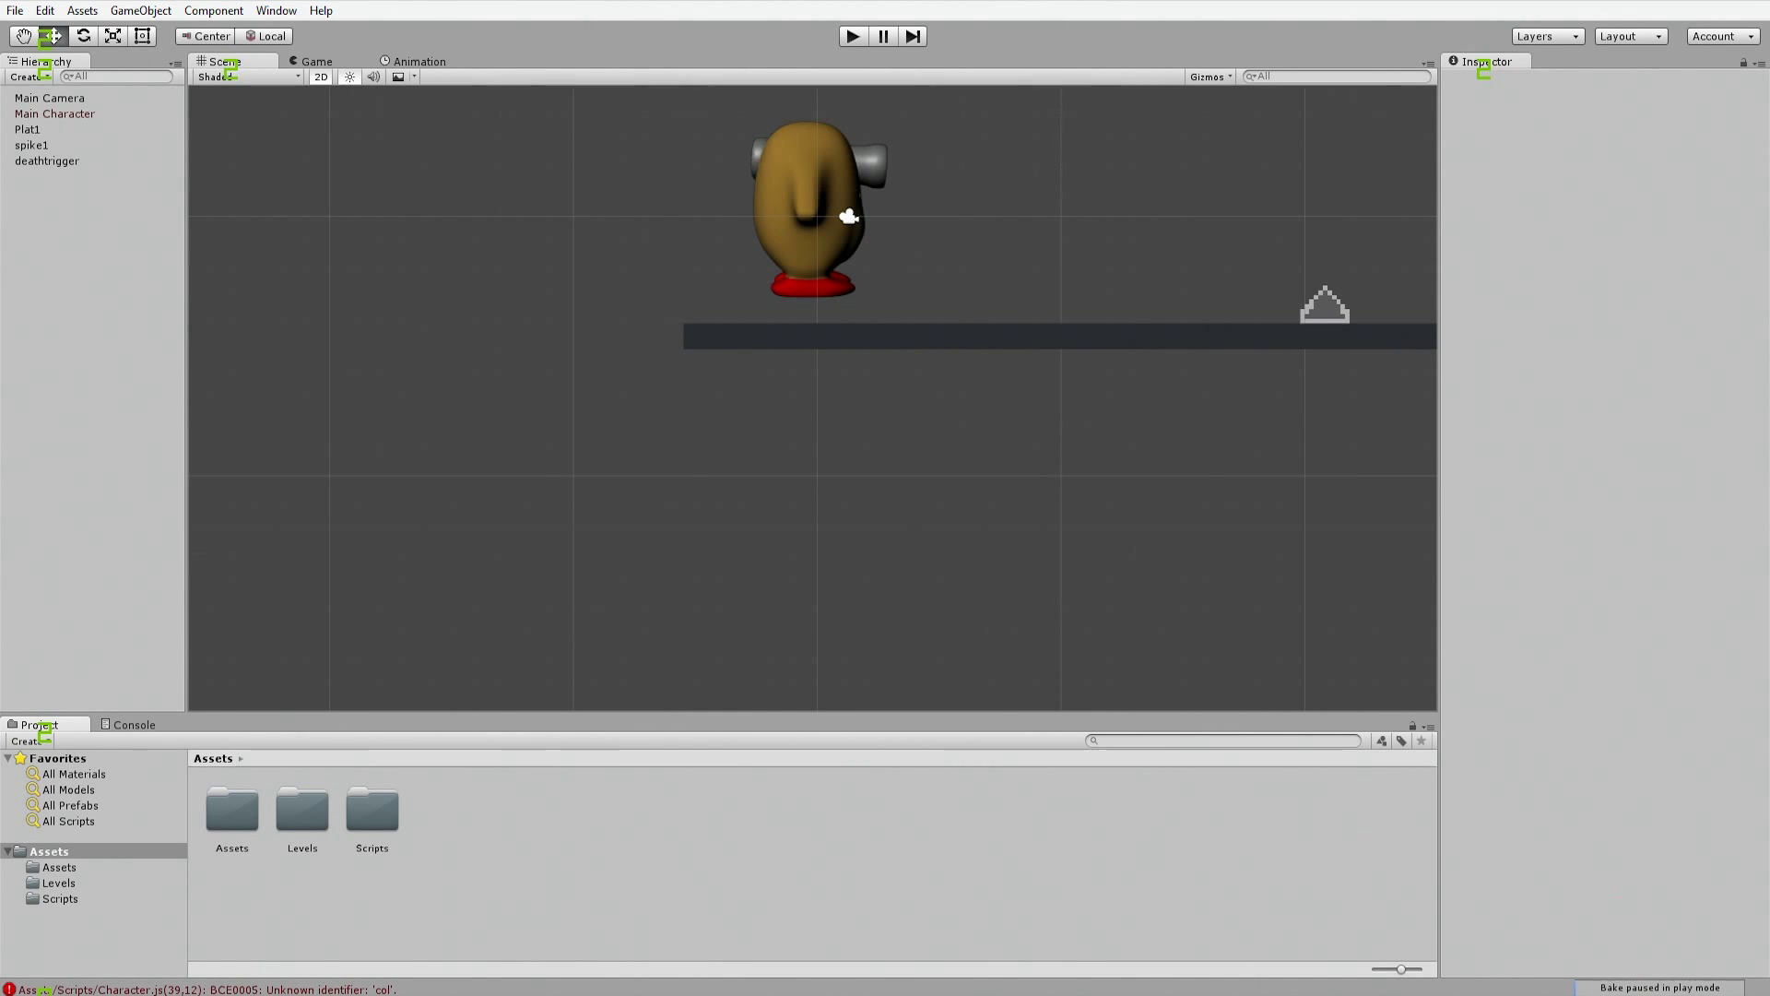
Step: Switch to the script editor and rename the OnTriggerEnter2D parameter to col
mouse_move(493, 991)
click(425, 906)
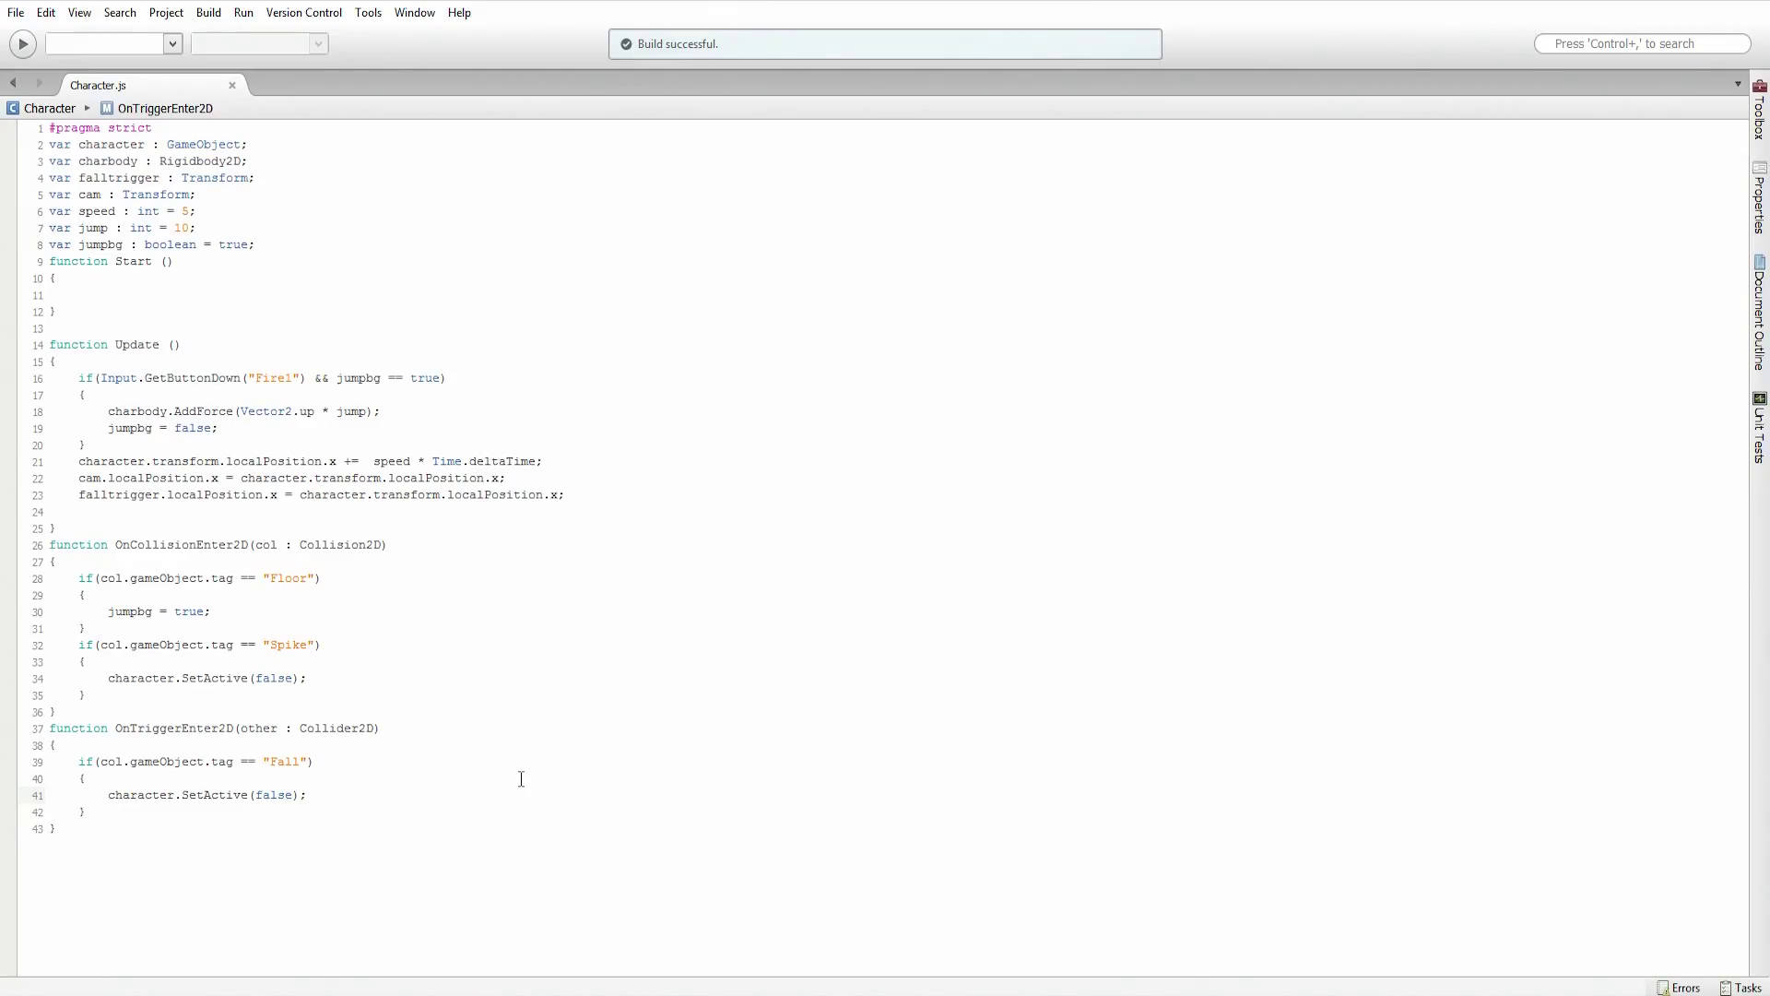
click(280, 728)
key(BackSpace)
key(BackSpace)
key(BackSpace)
key(BackSpace)
key(BackSpace)
text(col)
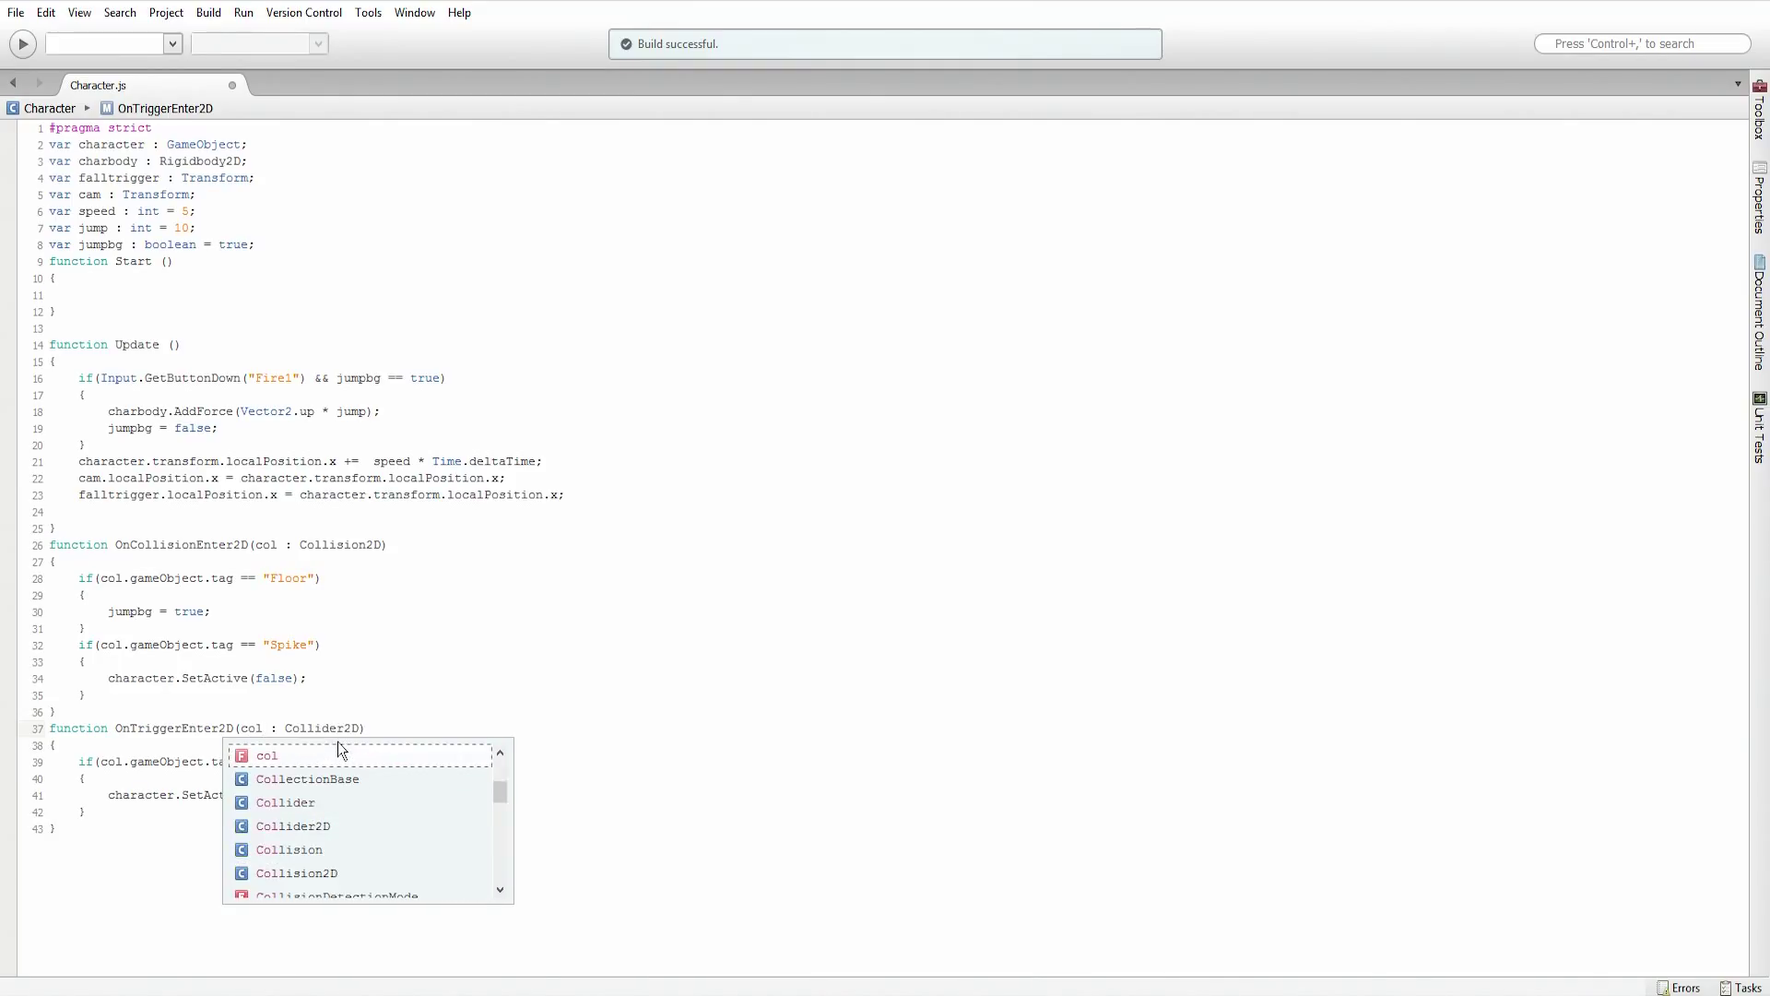
Step: Build all scripts again and switch back to Unity
click(211, 18)
click(238, 38)
click(715, 491)
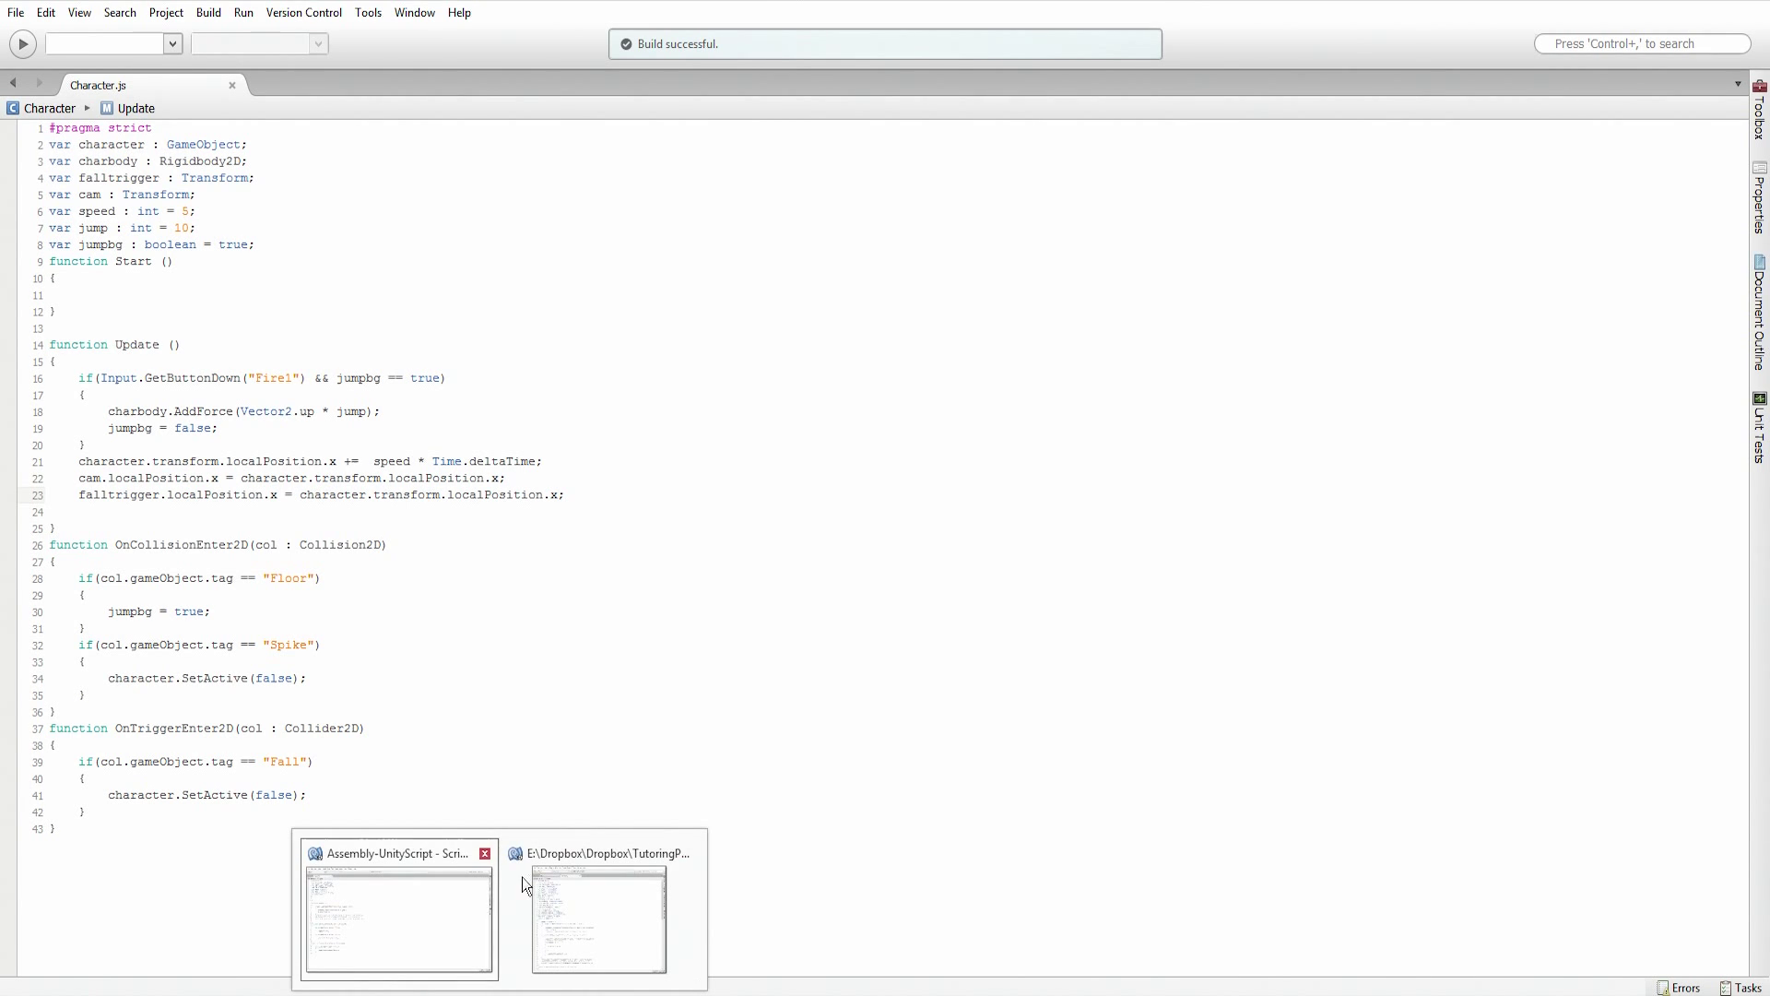
click(544, 885)
click(447, 908)
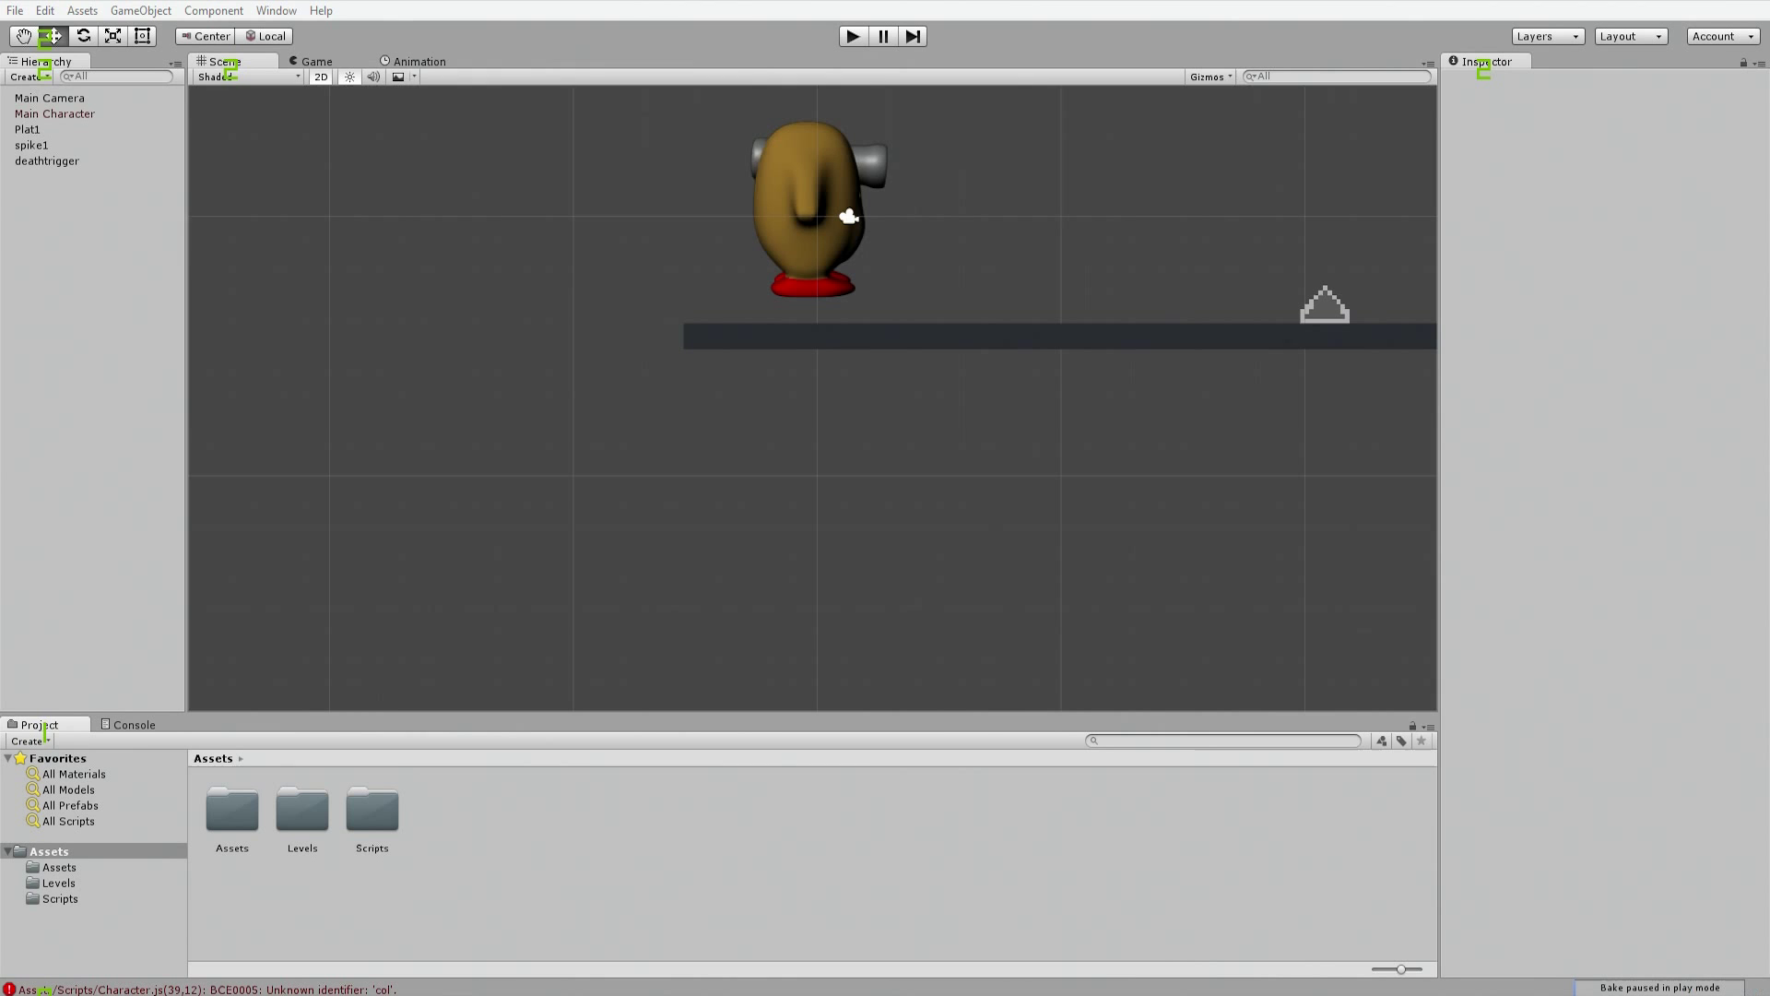
Step: Assign the deathtrigger object to the Falltrigger property of the Main Character's Character script
click(53, 129)
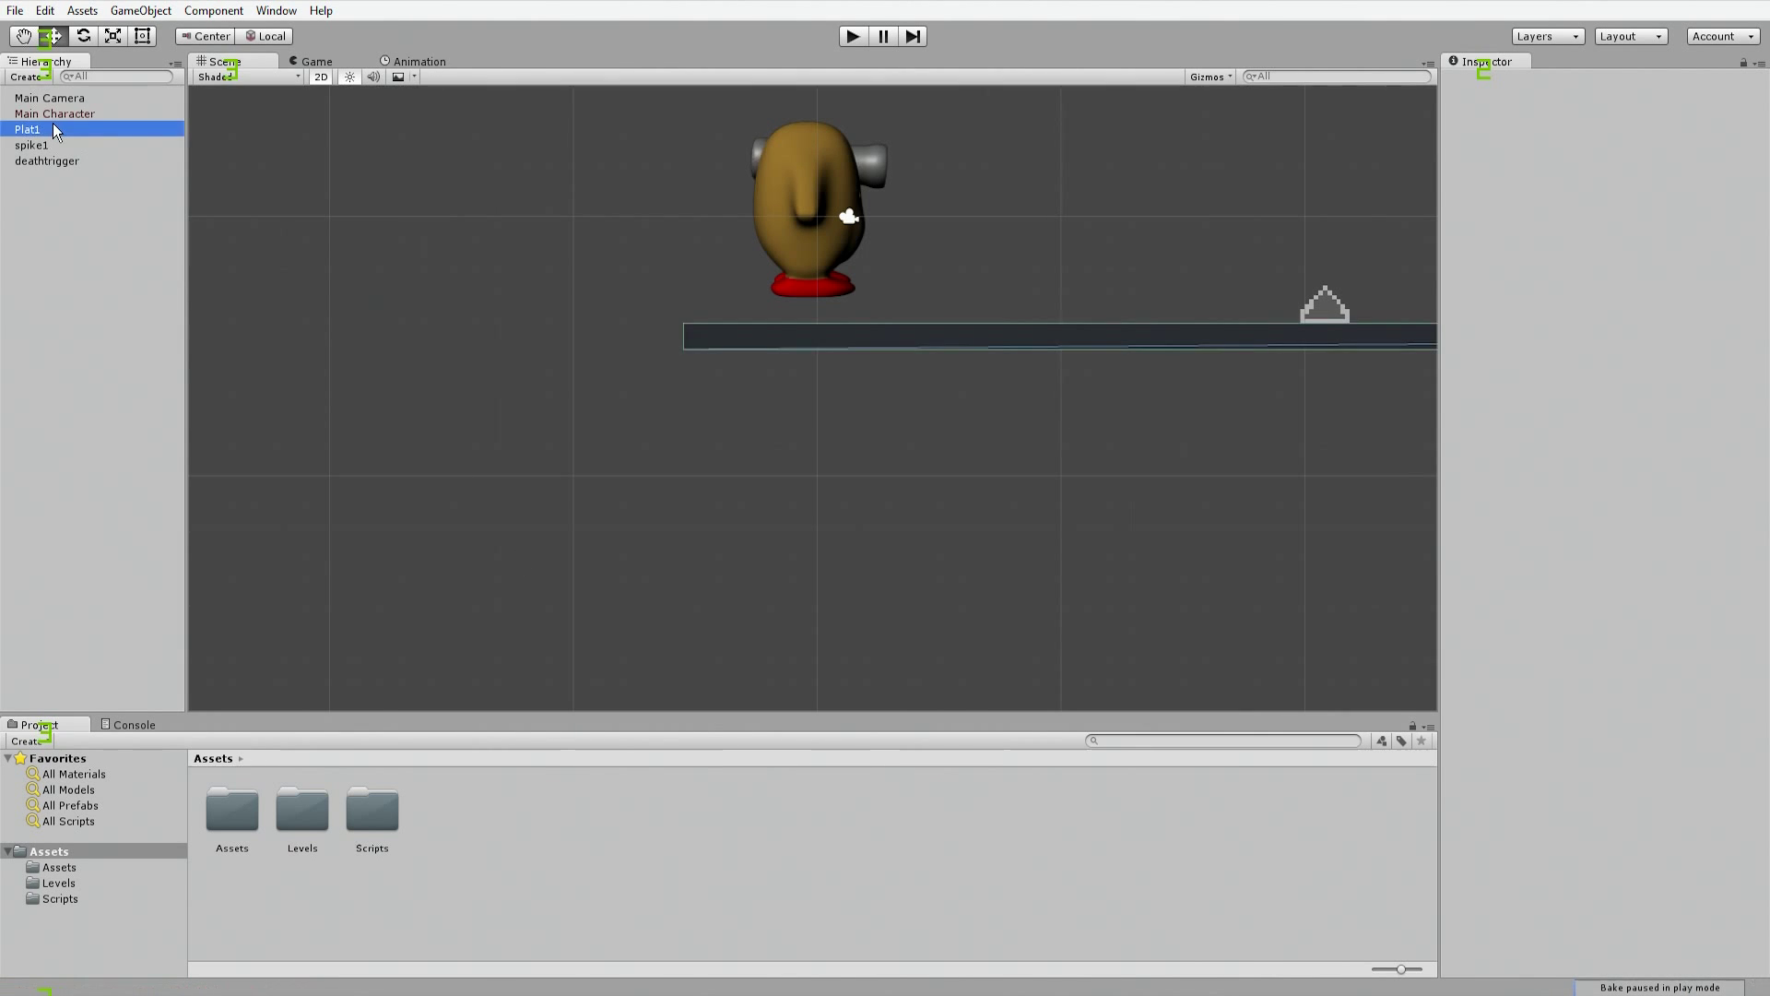
click(41, 113)
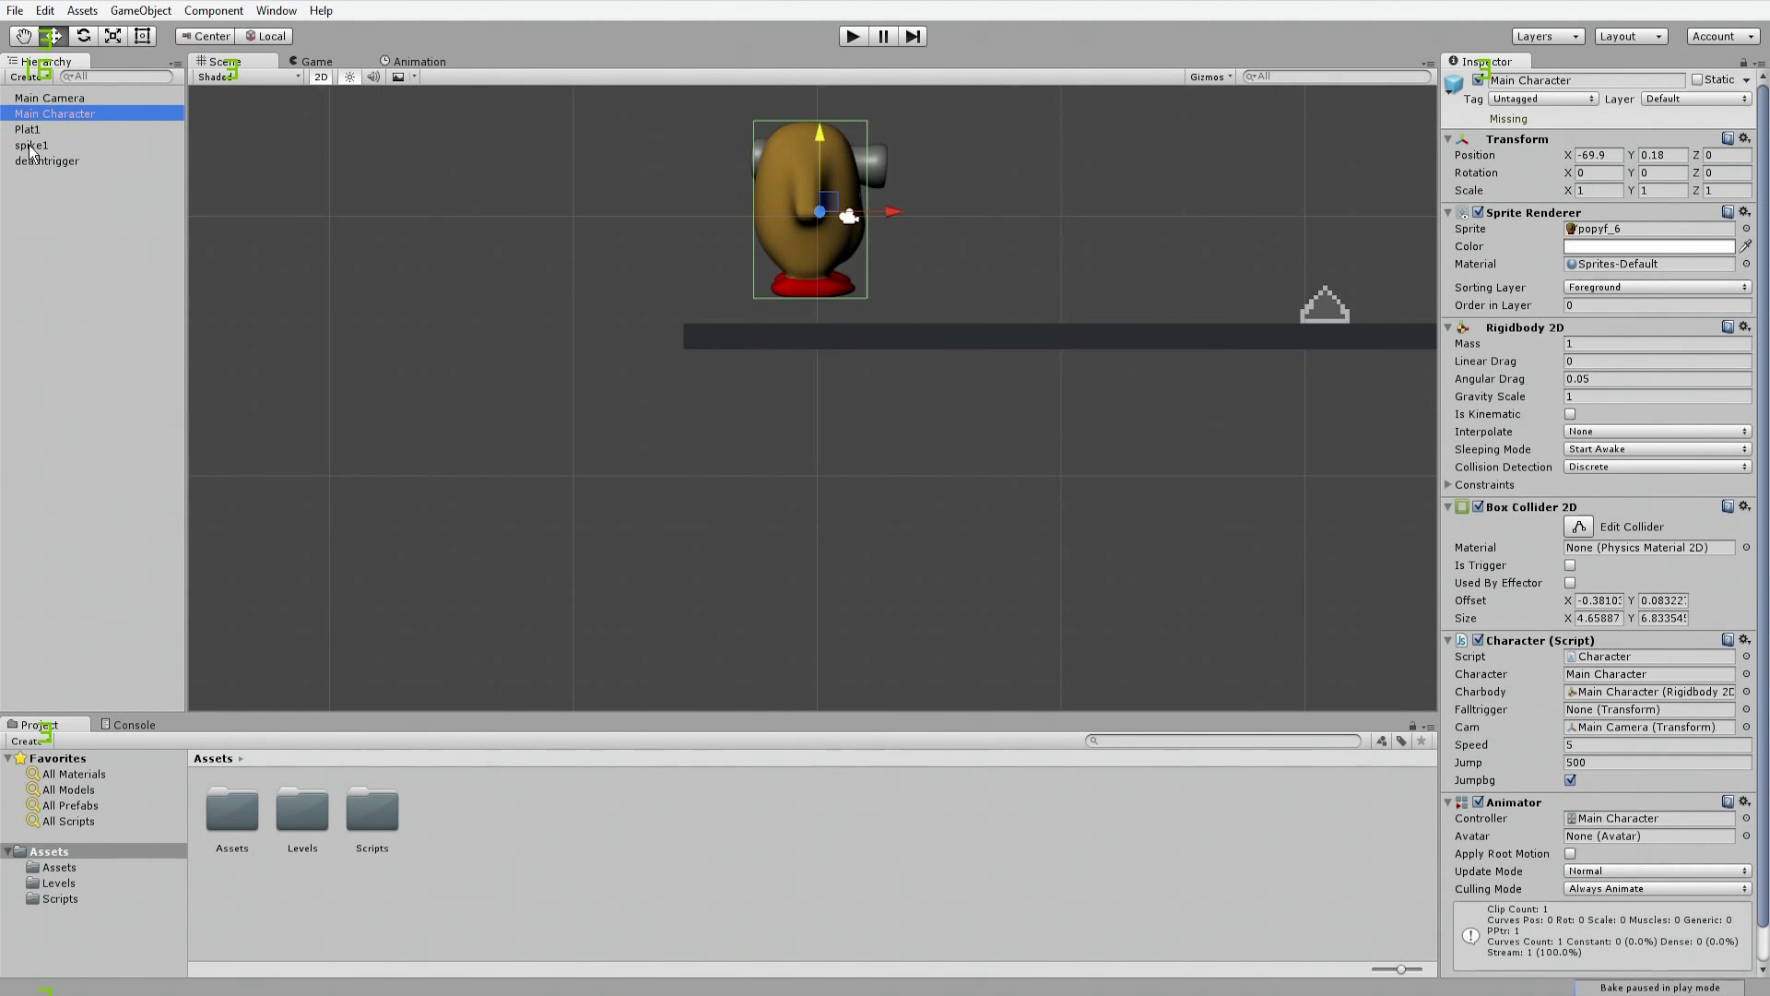
drag(36, 161, 1604, 709)
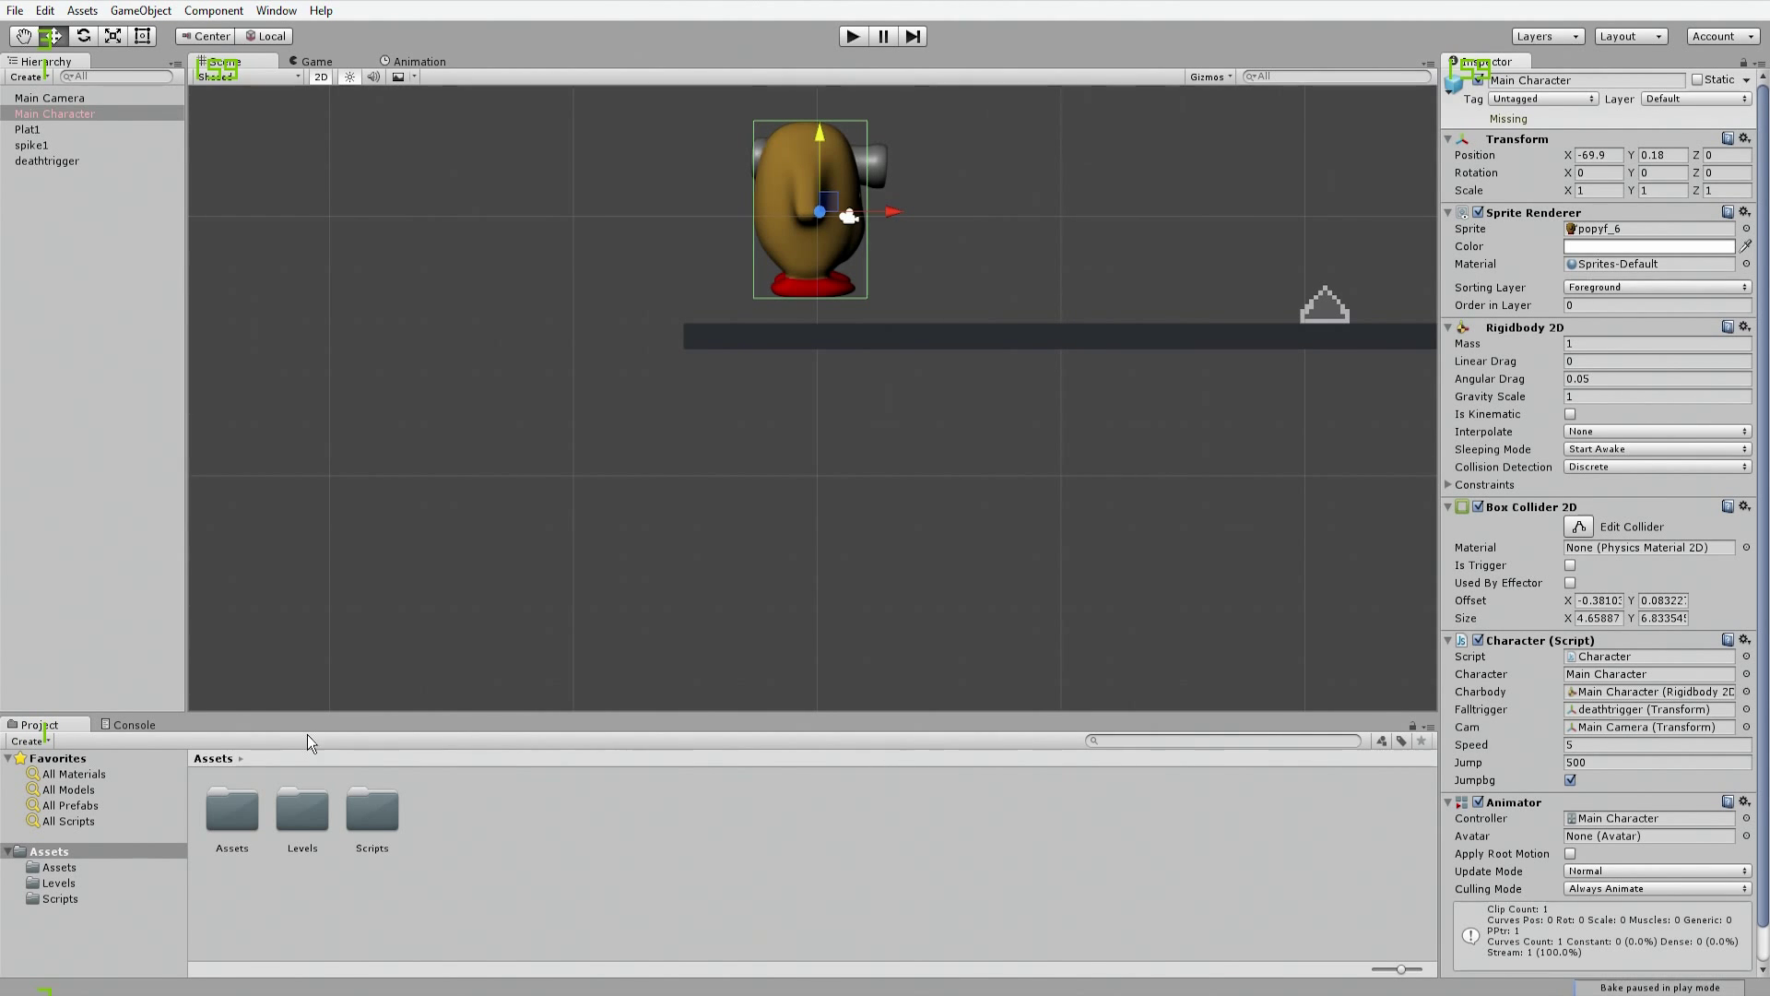
Step: Create a new tag named Fall in the project's tag list
click(101, 162)
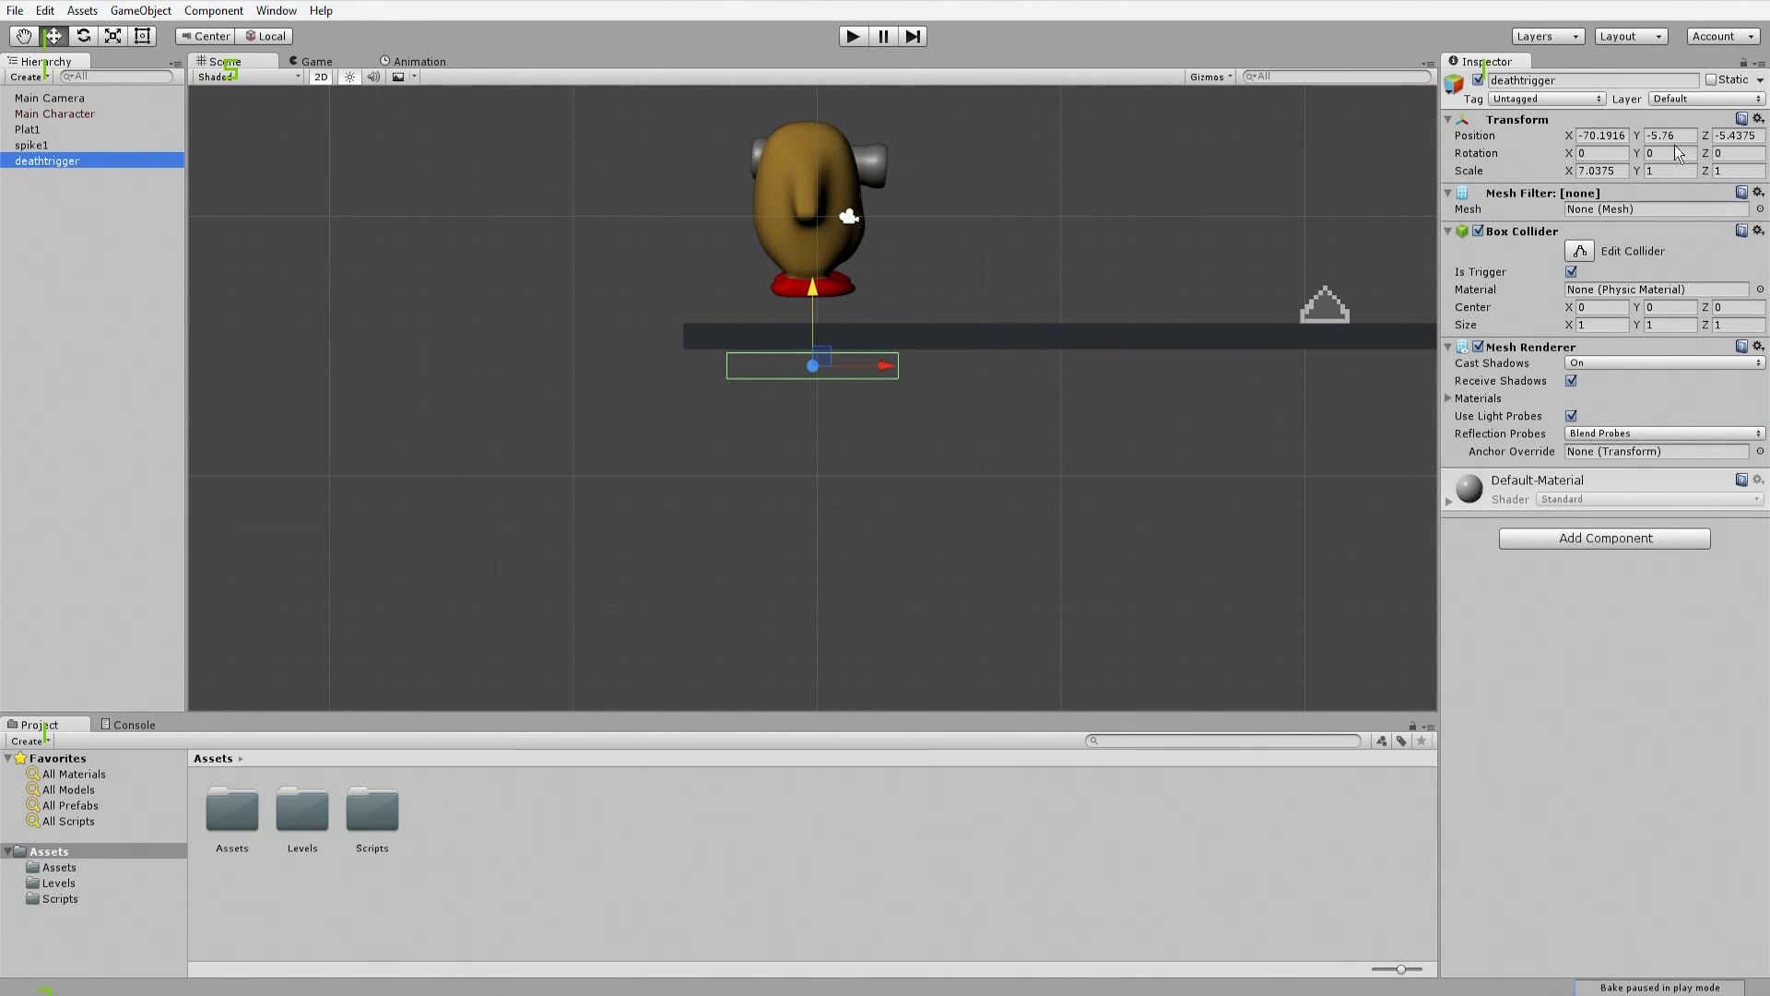
click(1535, 98)
click(1553, 319)
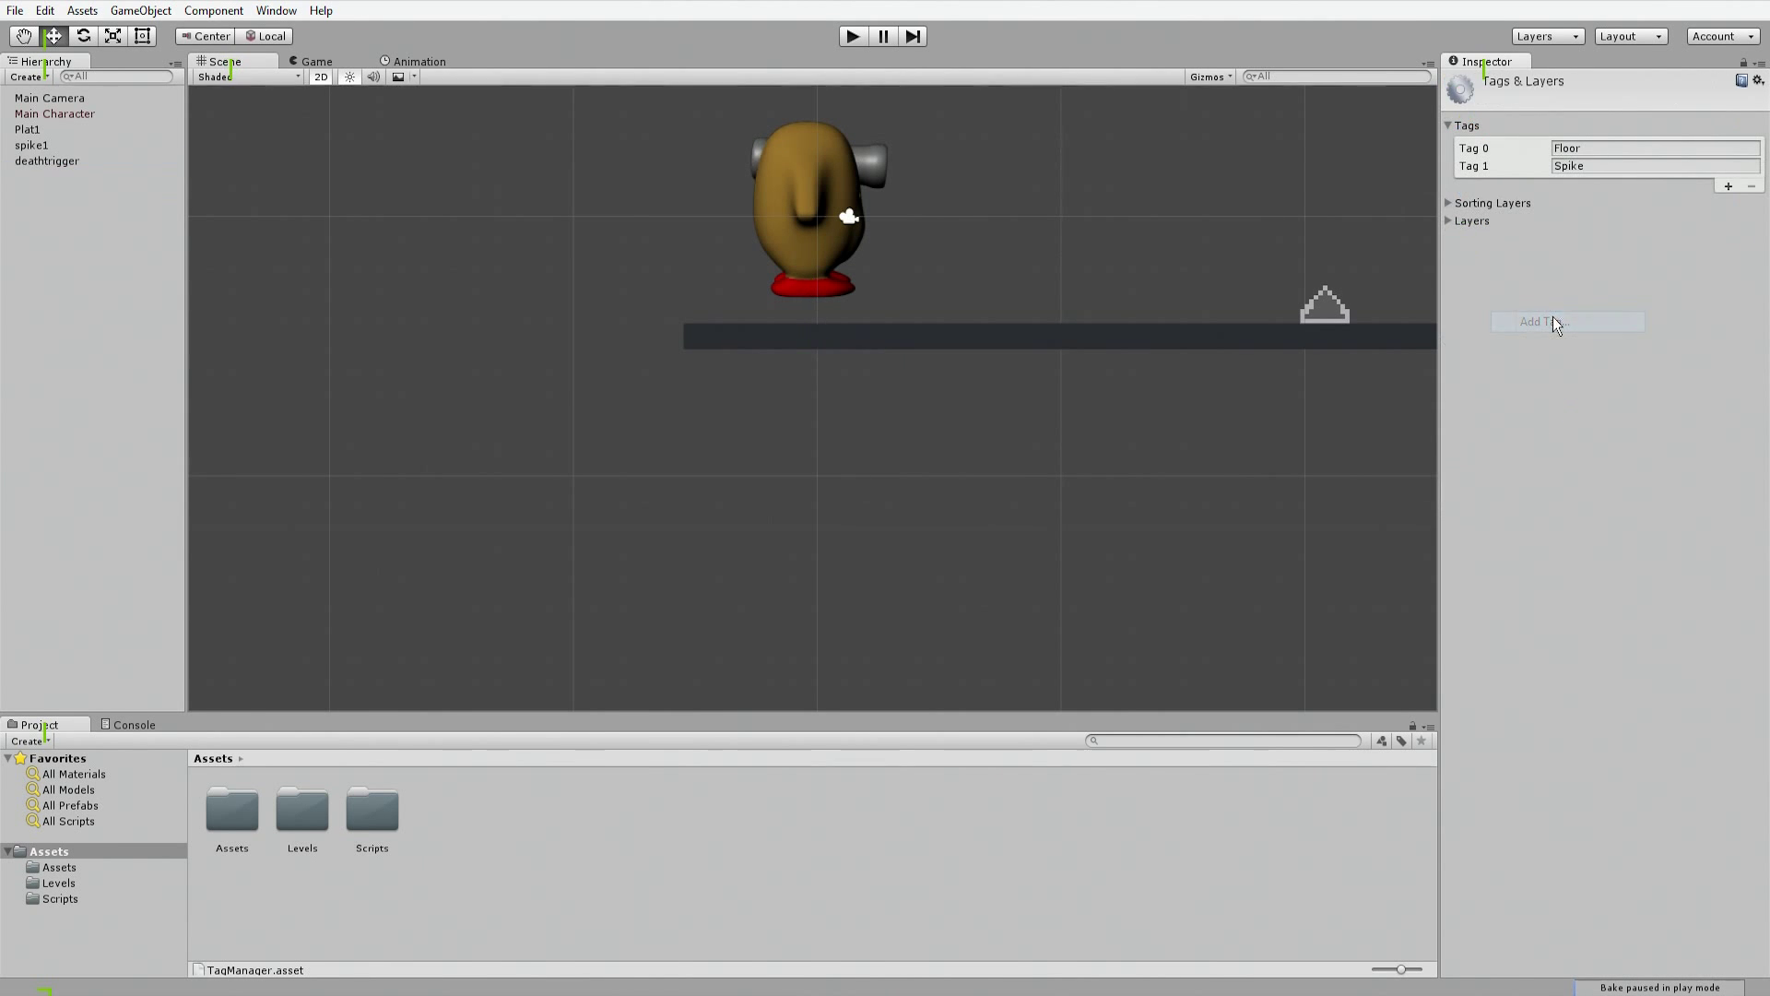
click(1729, 187)
click(1687, 184)
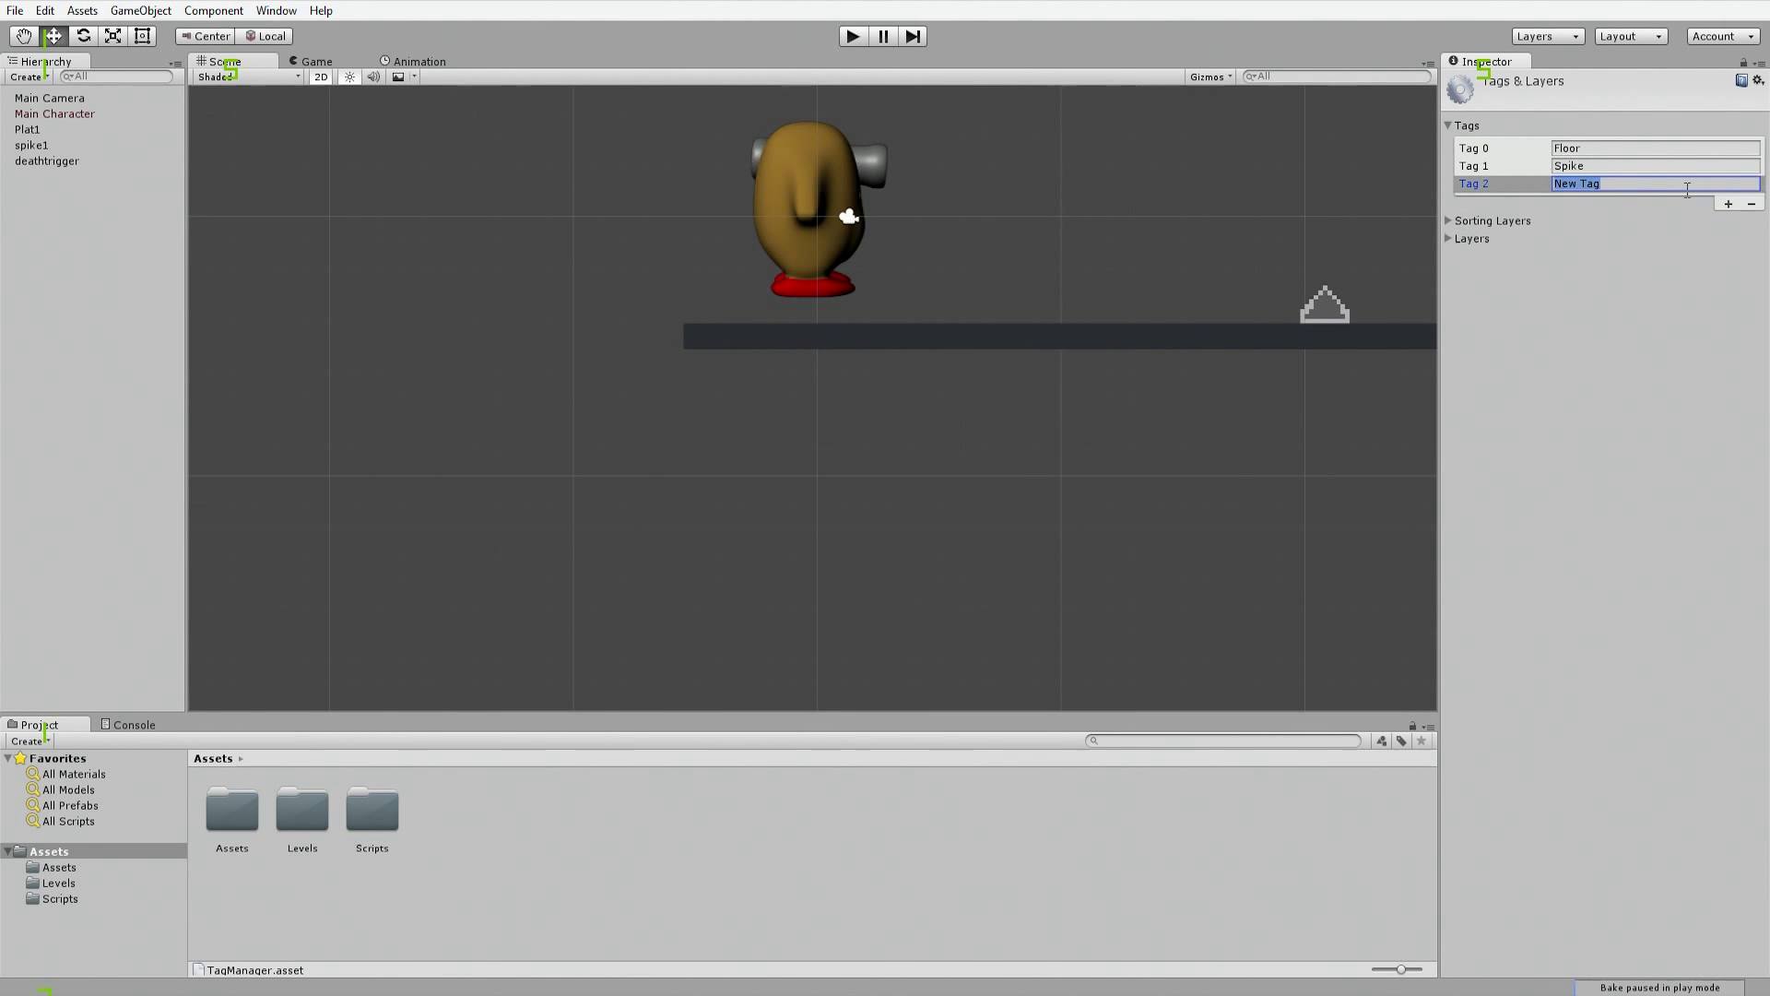
text(Fall)
click(1183, 537)
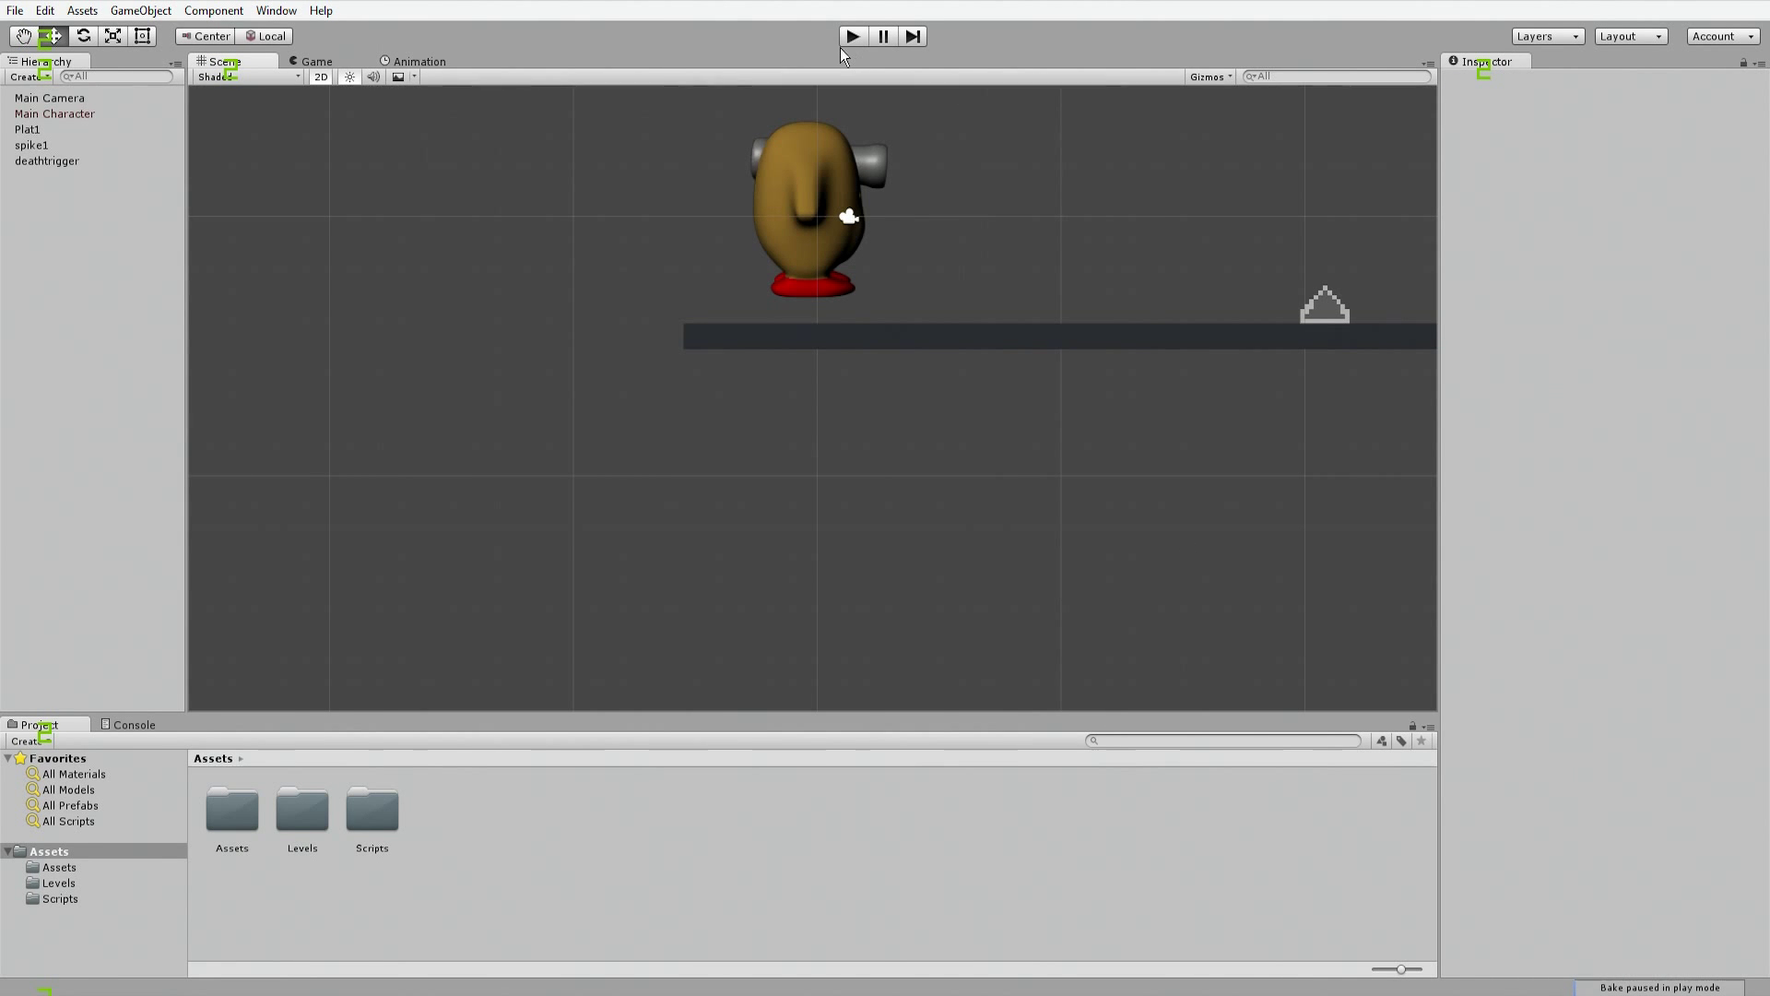
Step: Assign the Fall tag to the deathtrigger object and play-test the level briefly
click(69, 165)
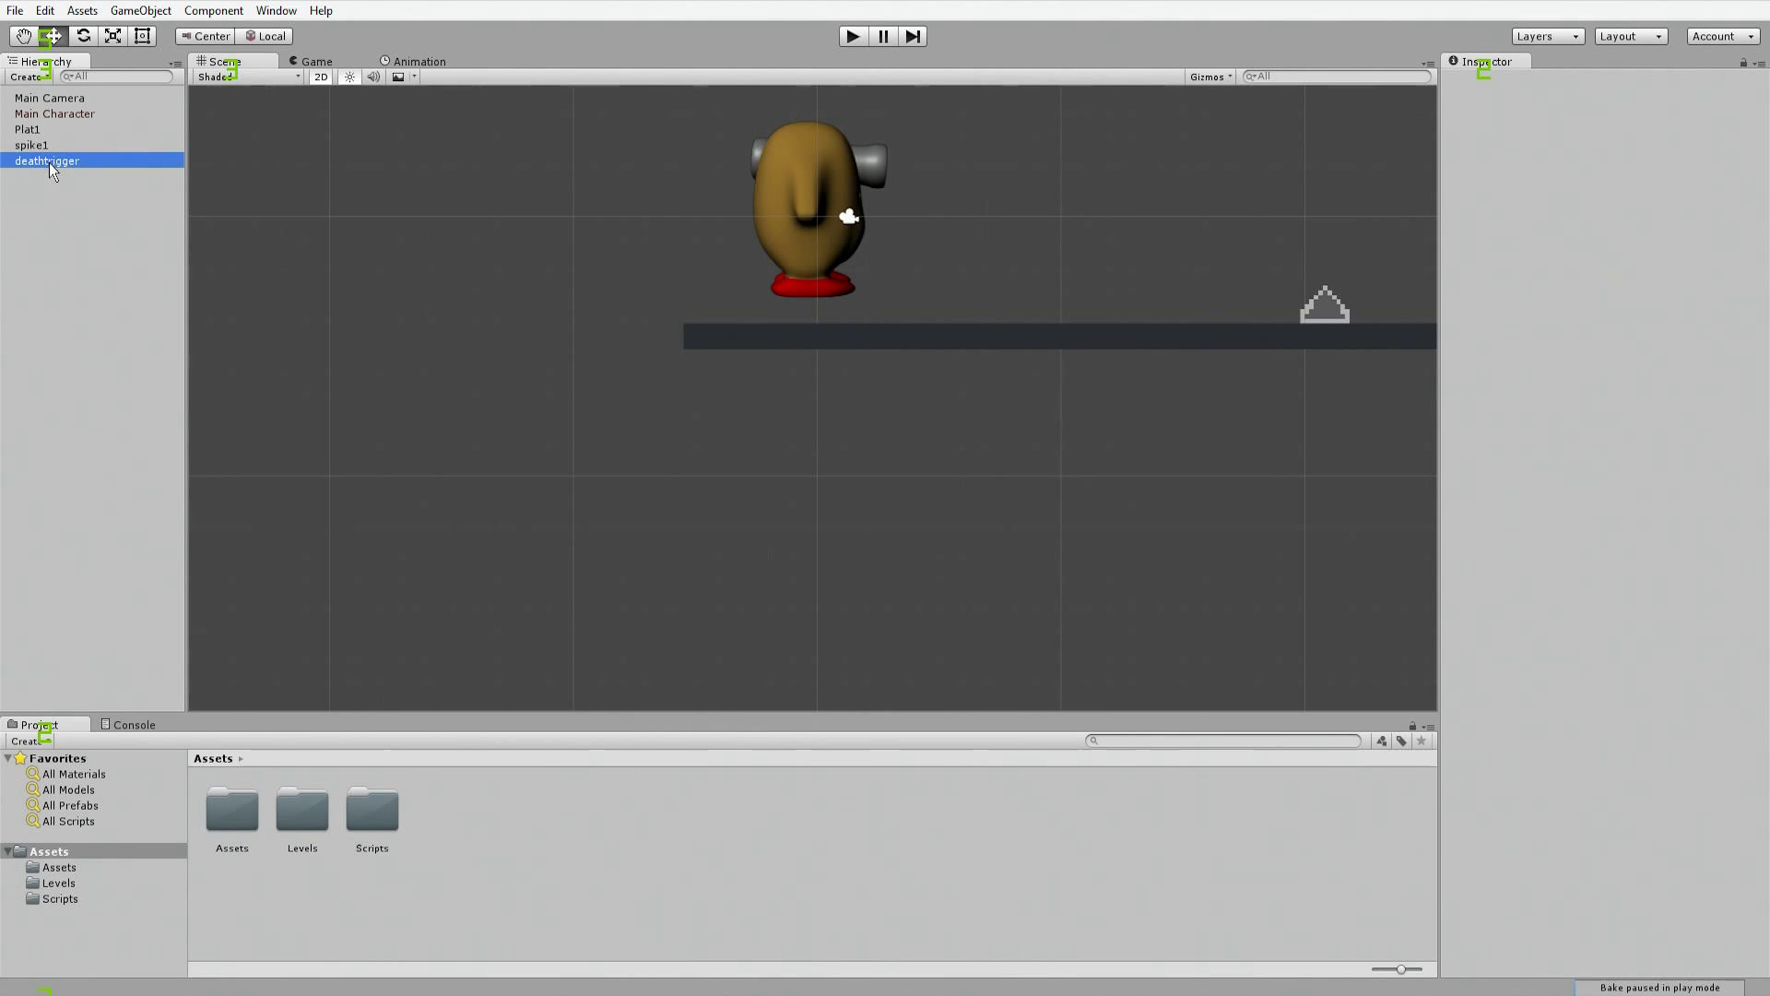
click(1533, 98)
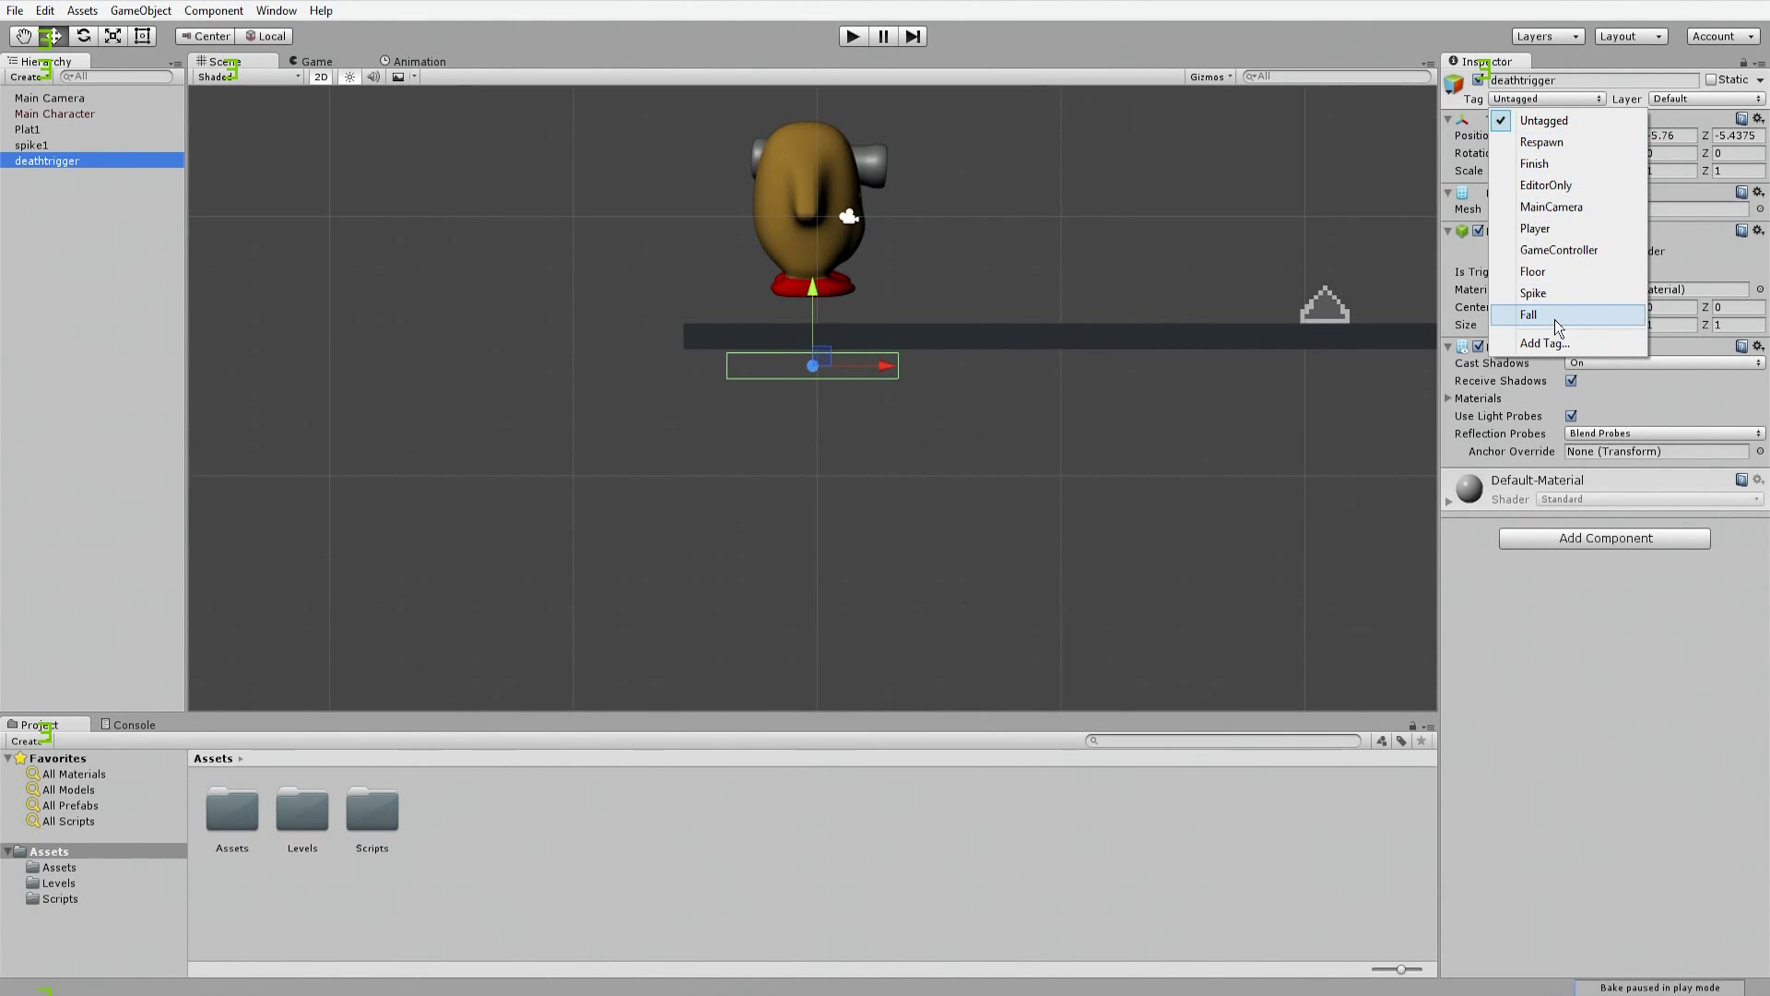
click(1554, 315)
click(852, 37)
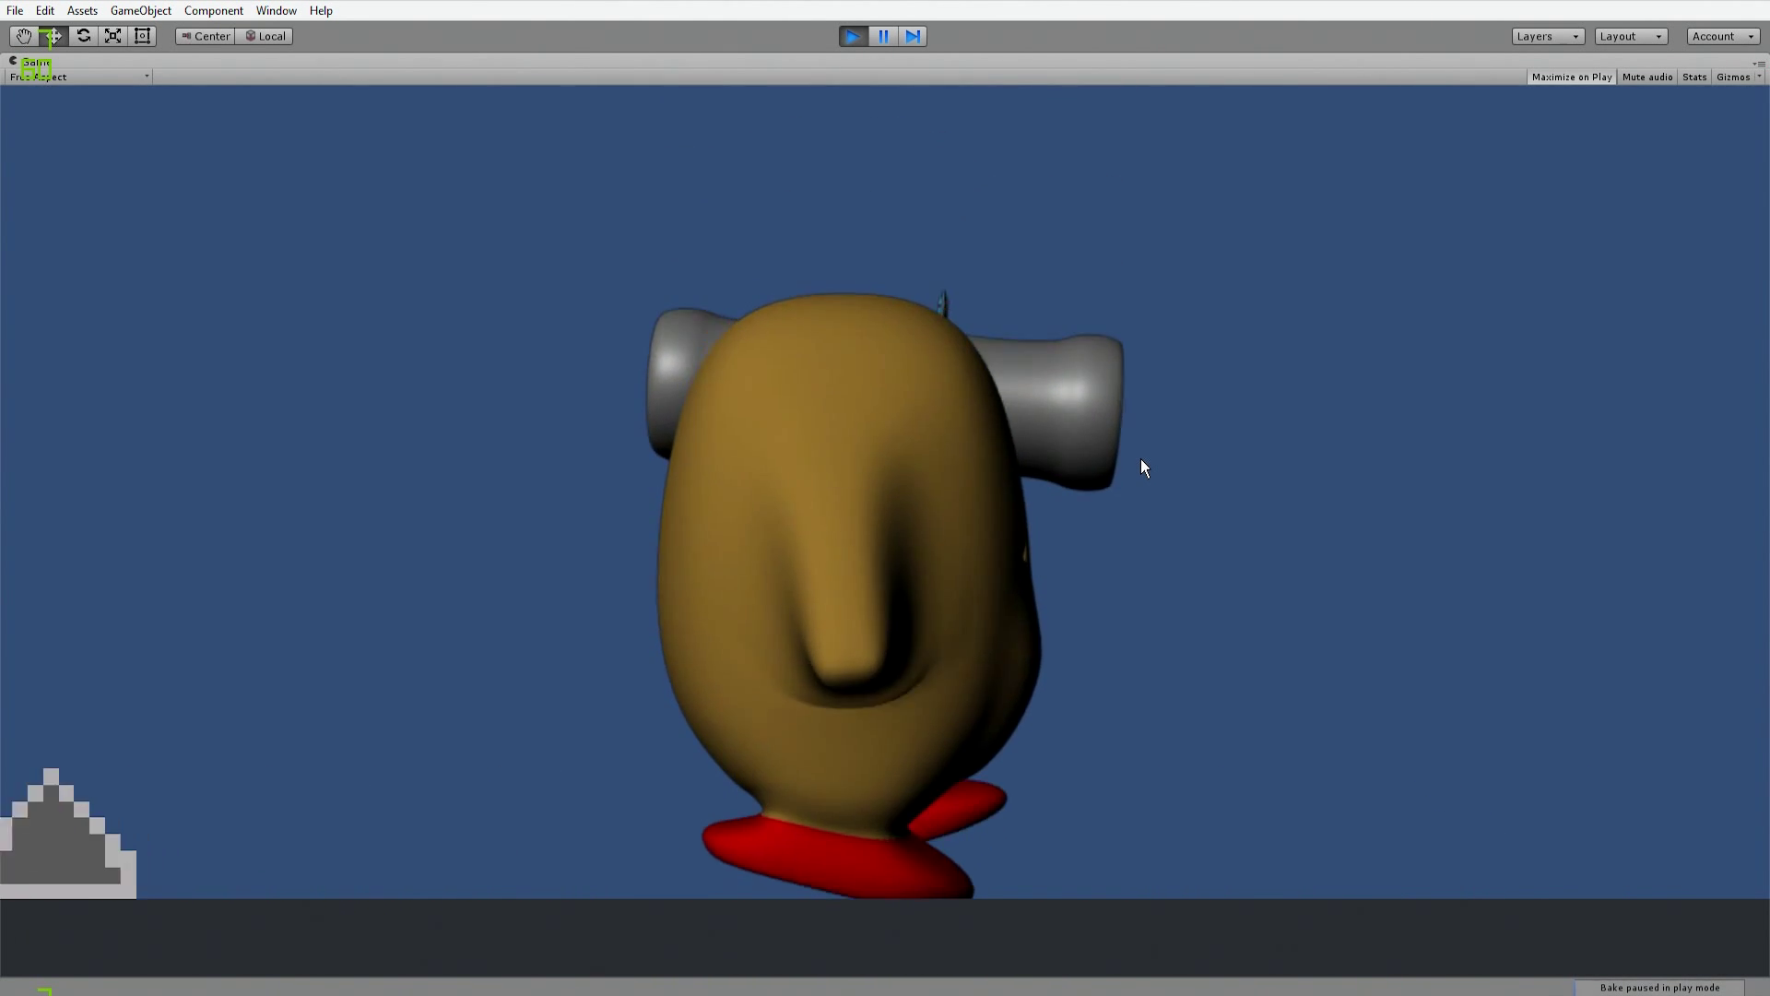
click(863, 44)
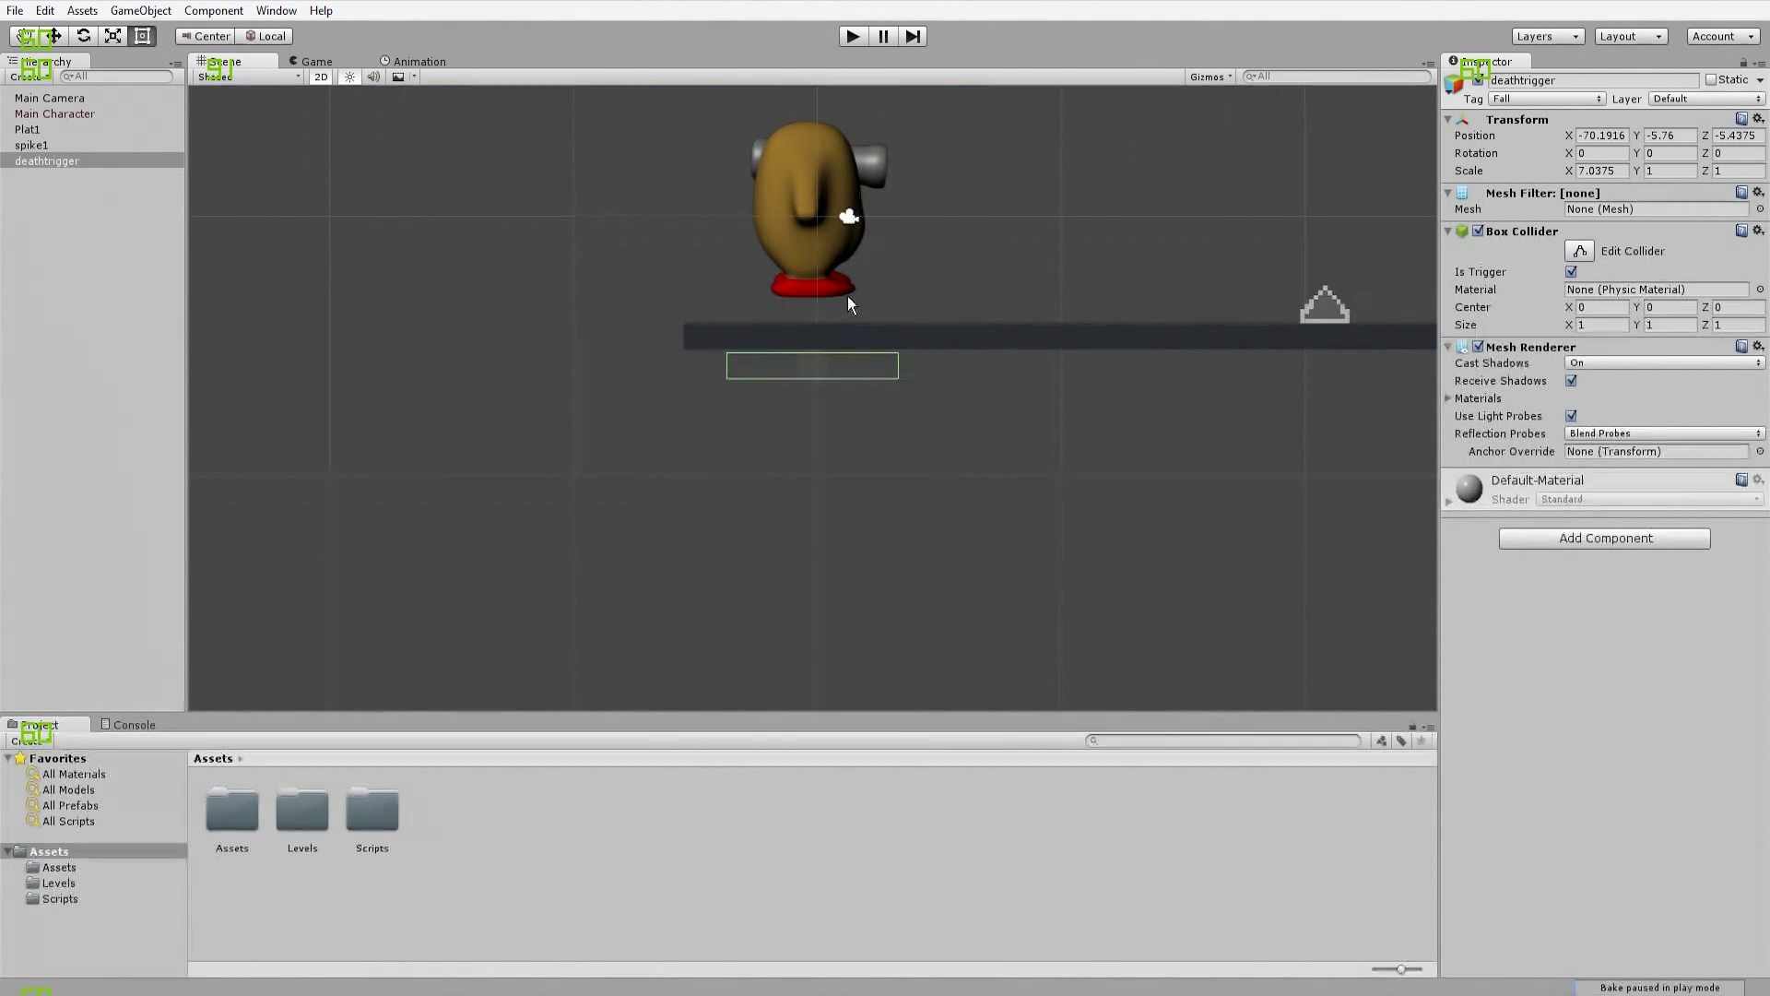
Step: Shorten Plat1 to an X scale of about 22.75 and move it under the character at about X -68.7
click(959, 328)
scroll(956, 334, down, 10)
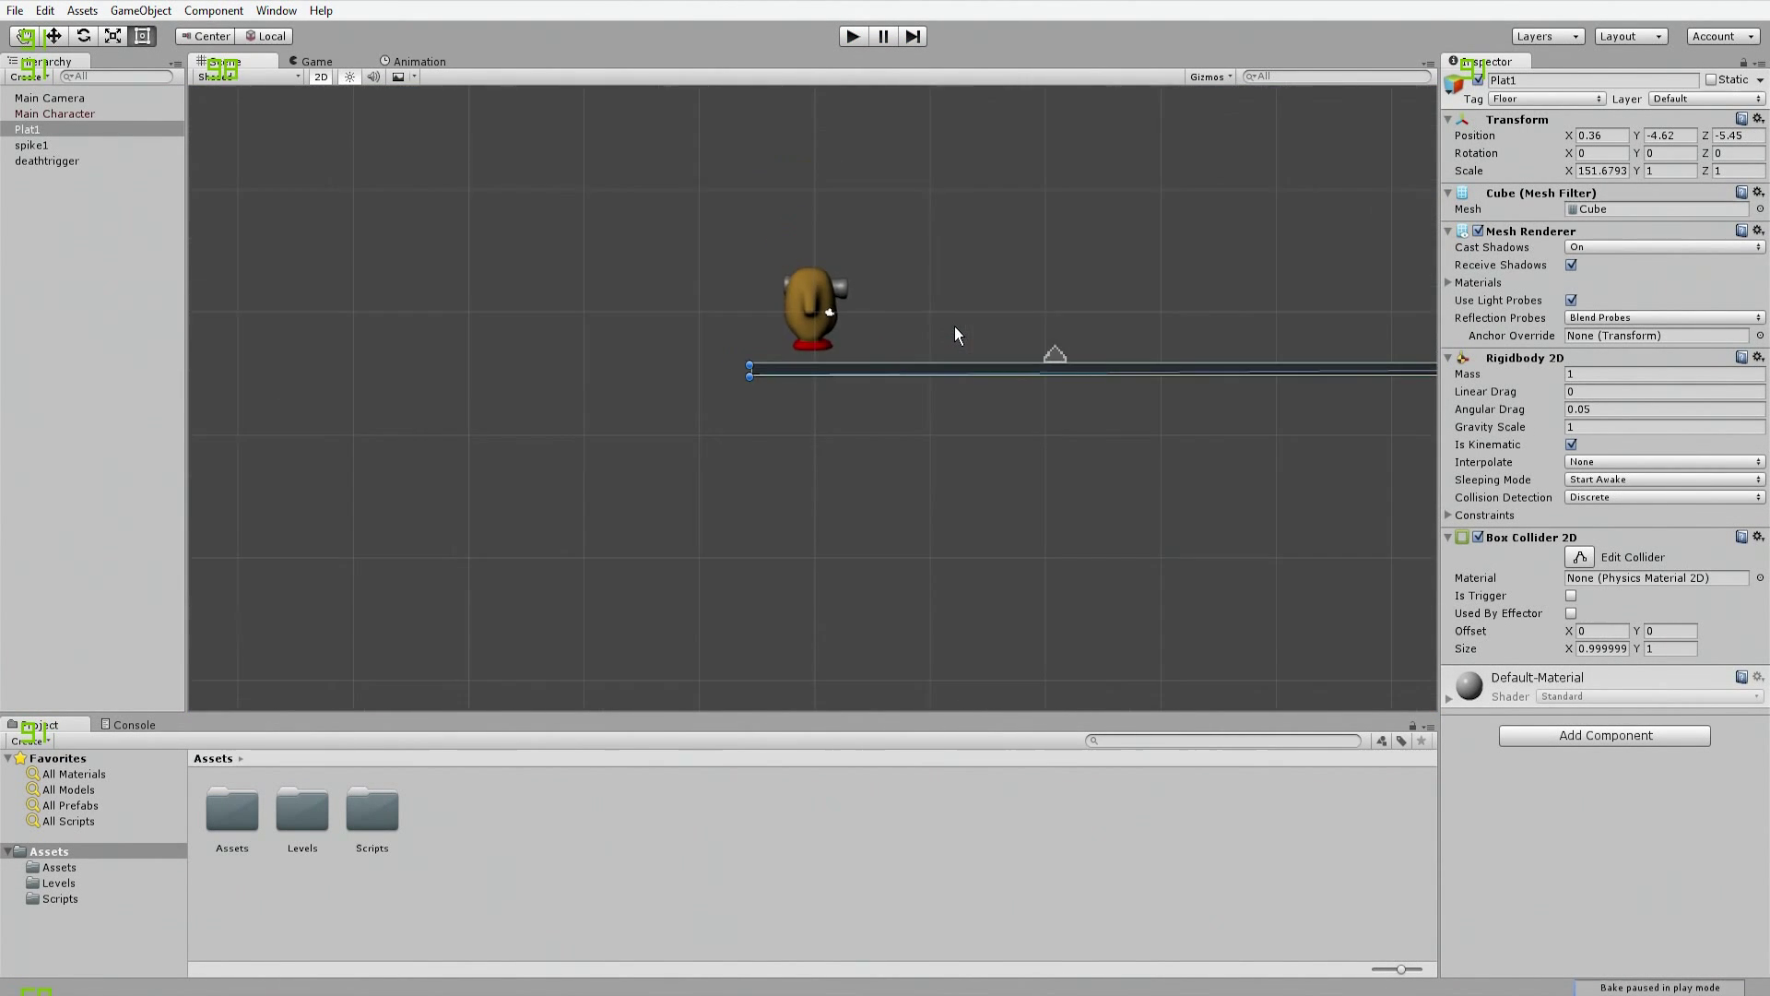
key(r)
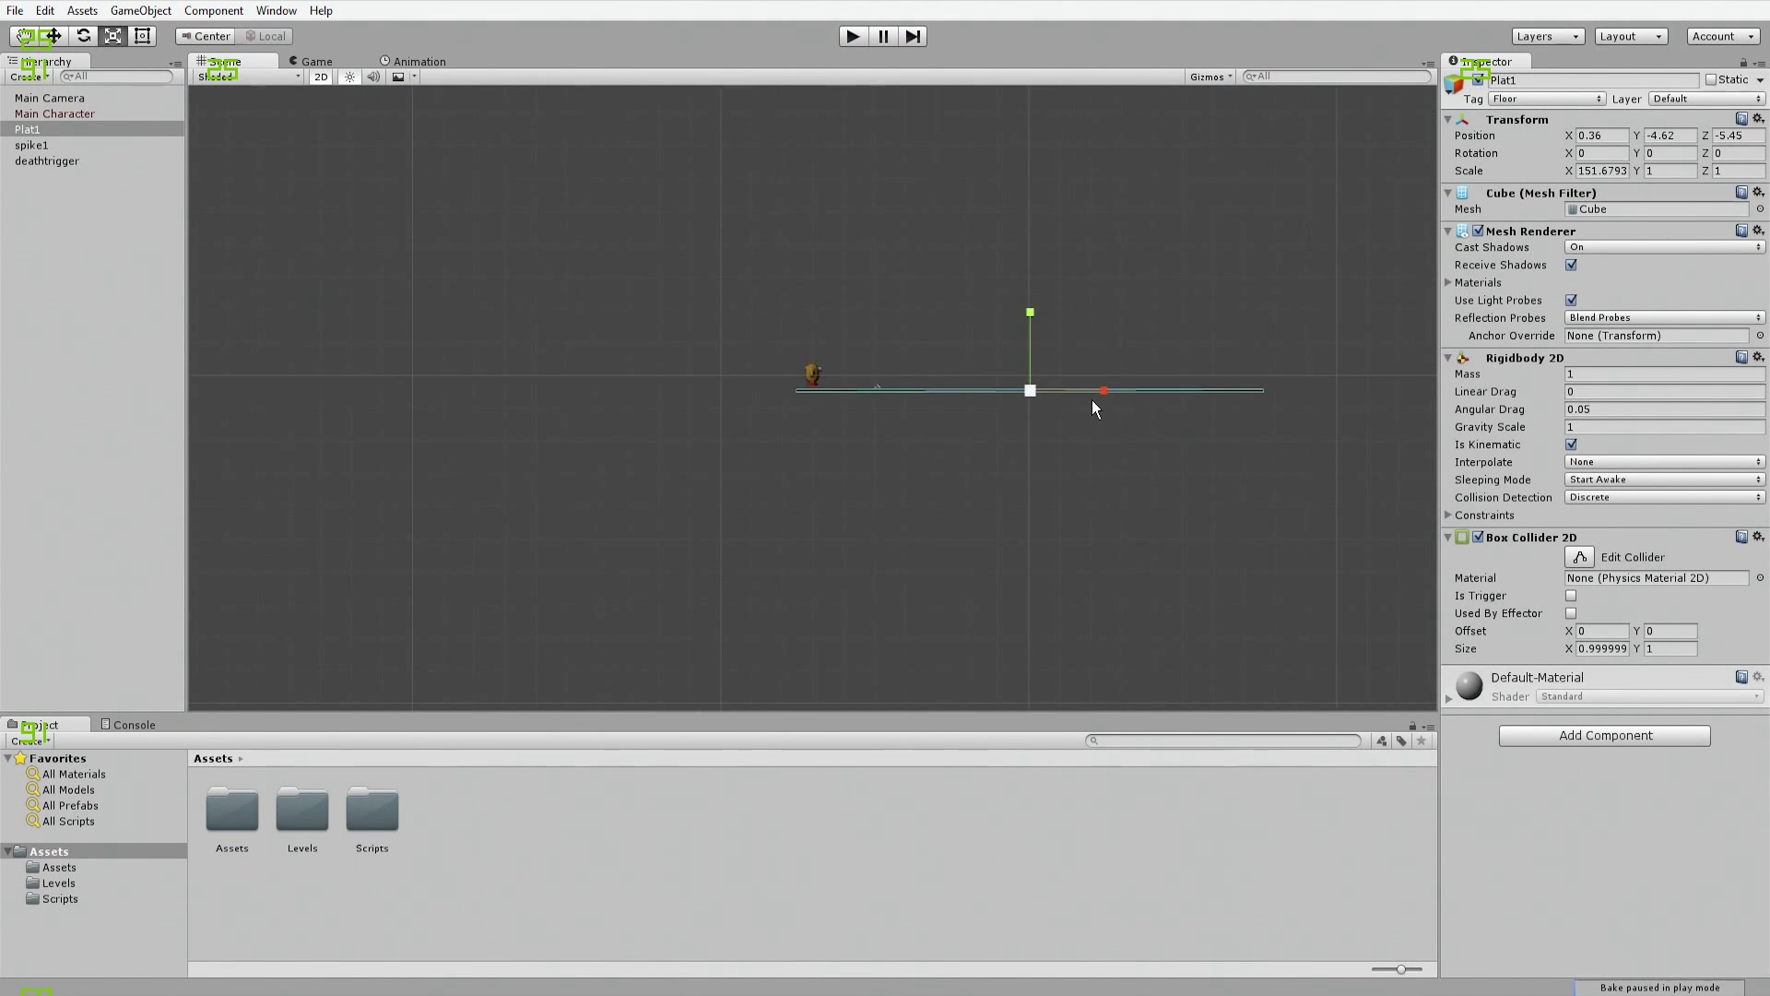
drag(1104, 394, 1021, 407)
key(ctrl+z)
key(w)
drag(1097, 391, 824, 412)
key(e)
key(r)
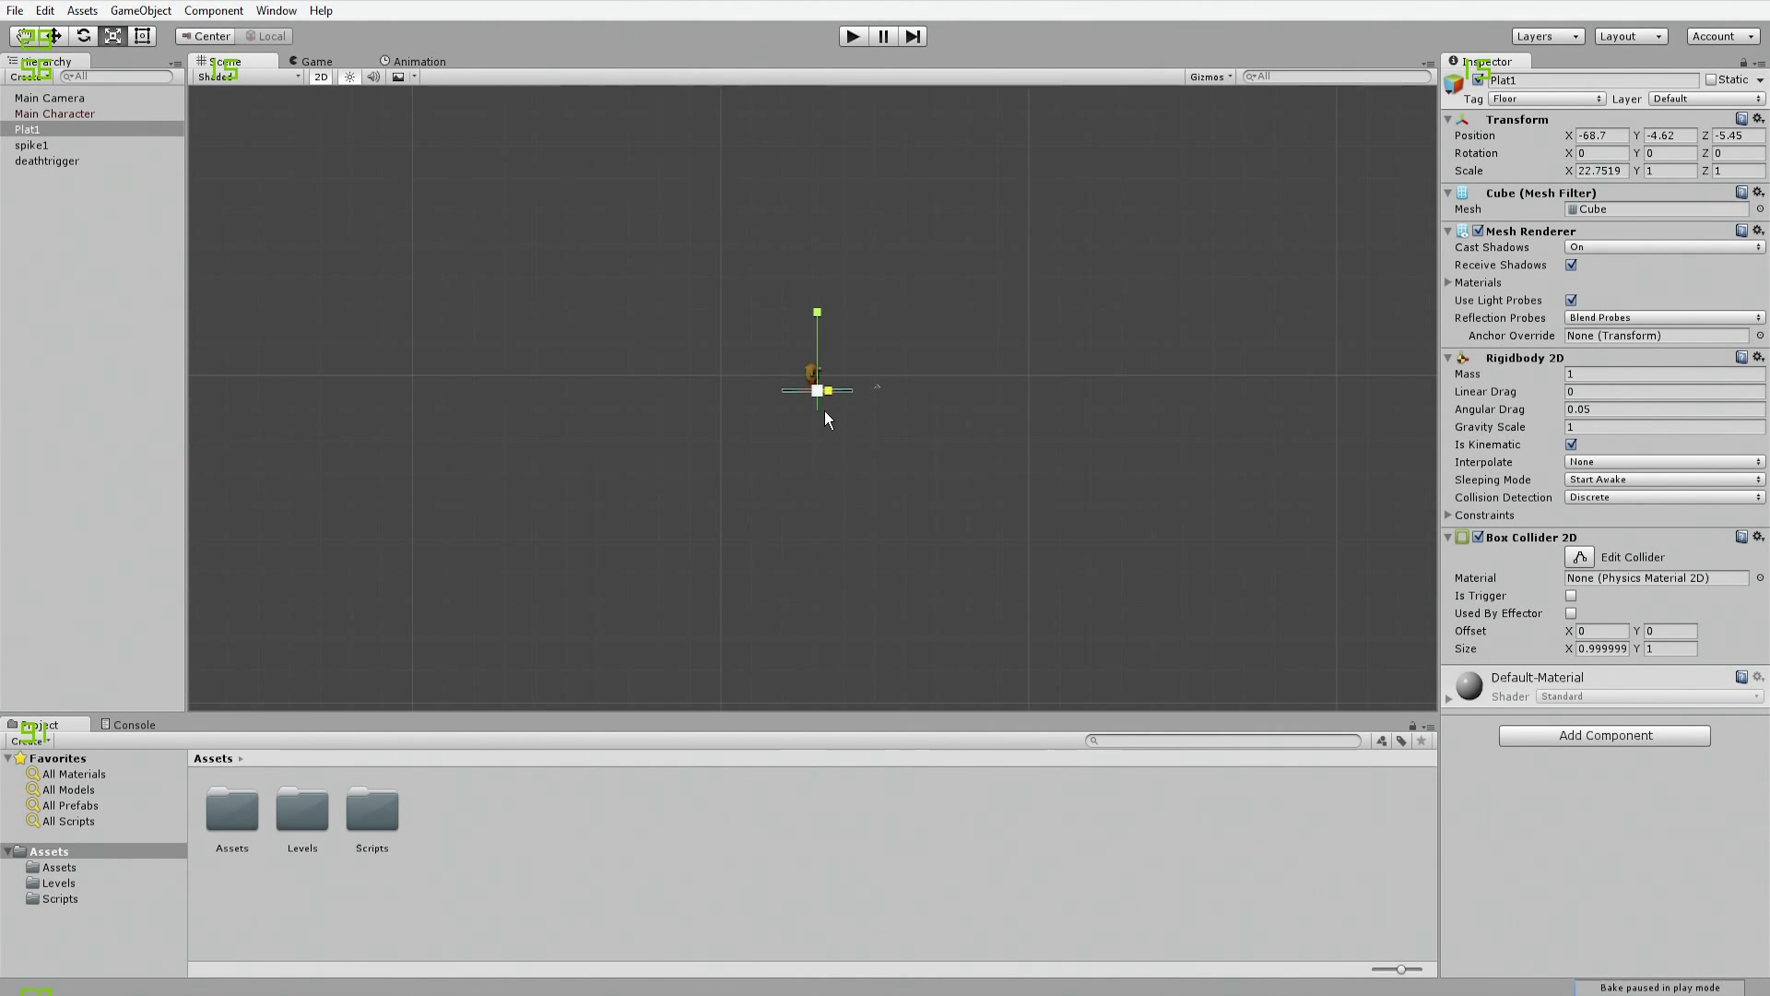
Step: Shorten Plat1 to an X scale of about 16.21 and play-test the character running off its end
click(845, 40)
drag(888, 383, 870, 400)
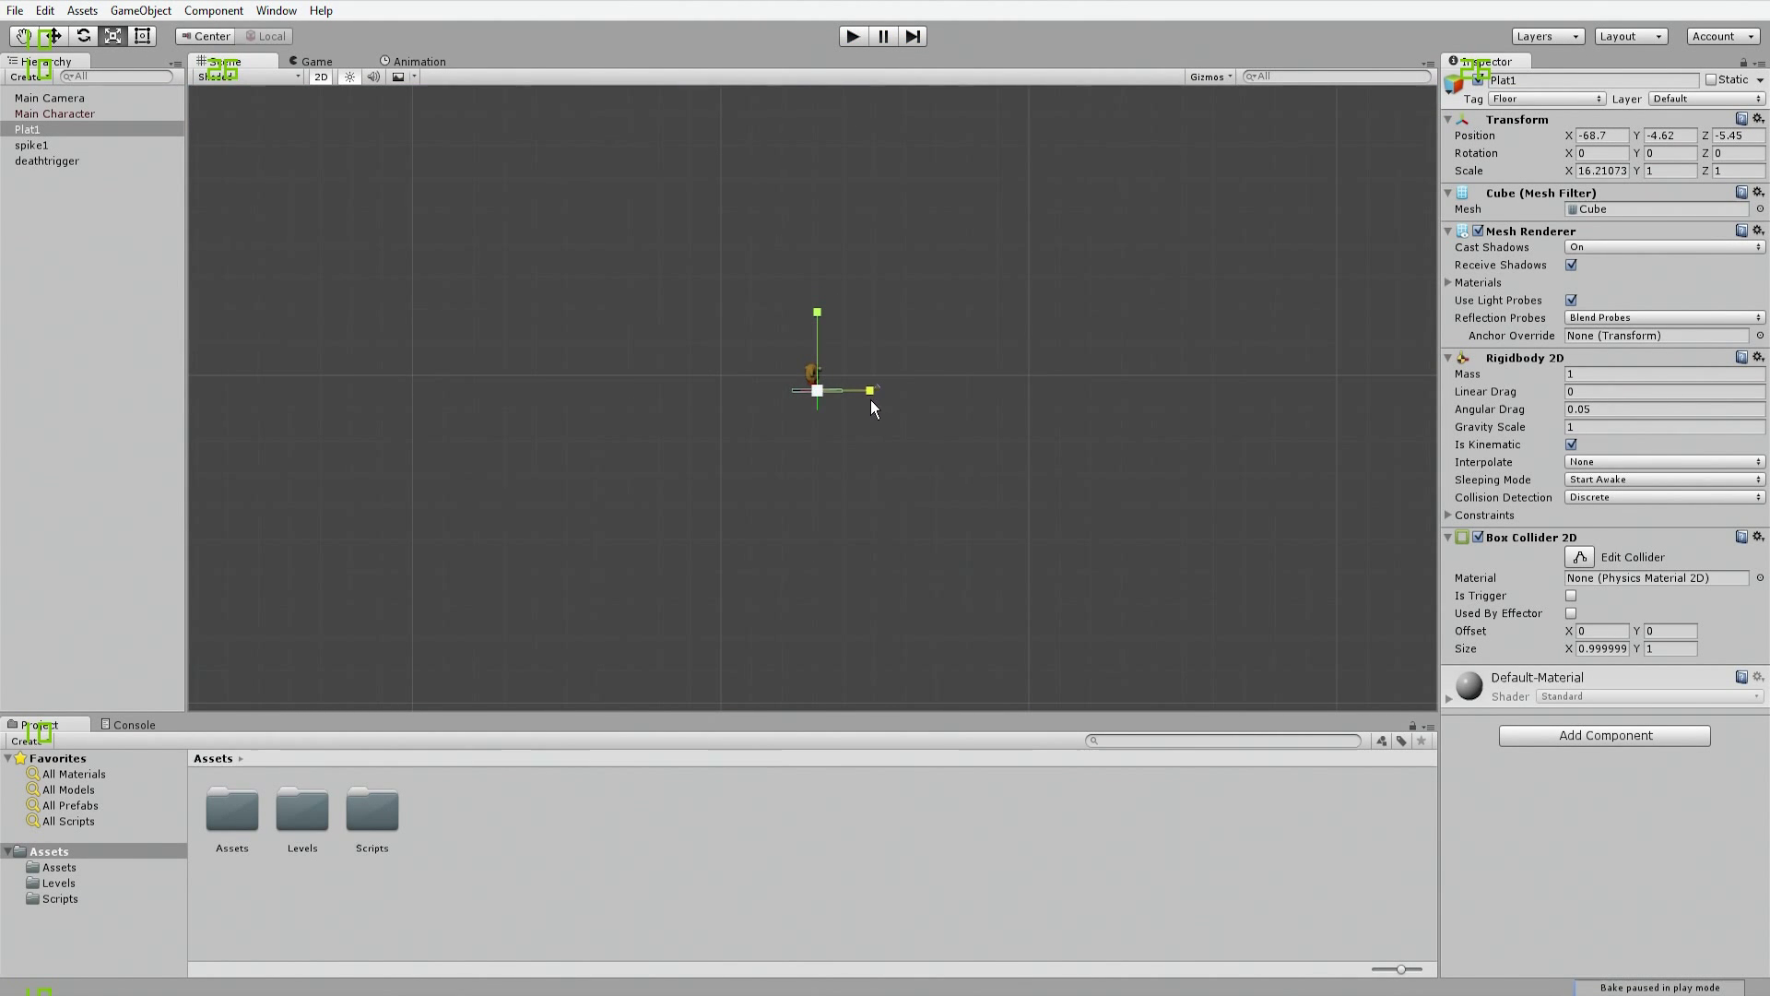
click(850, 37)
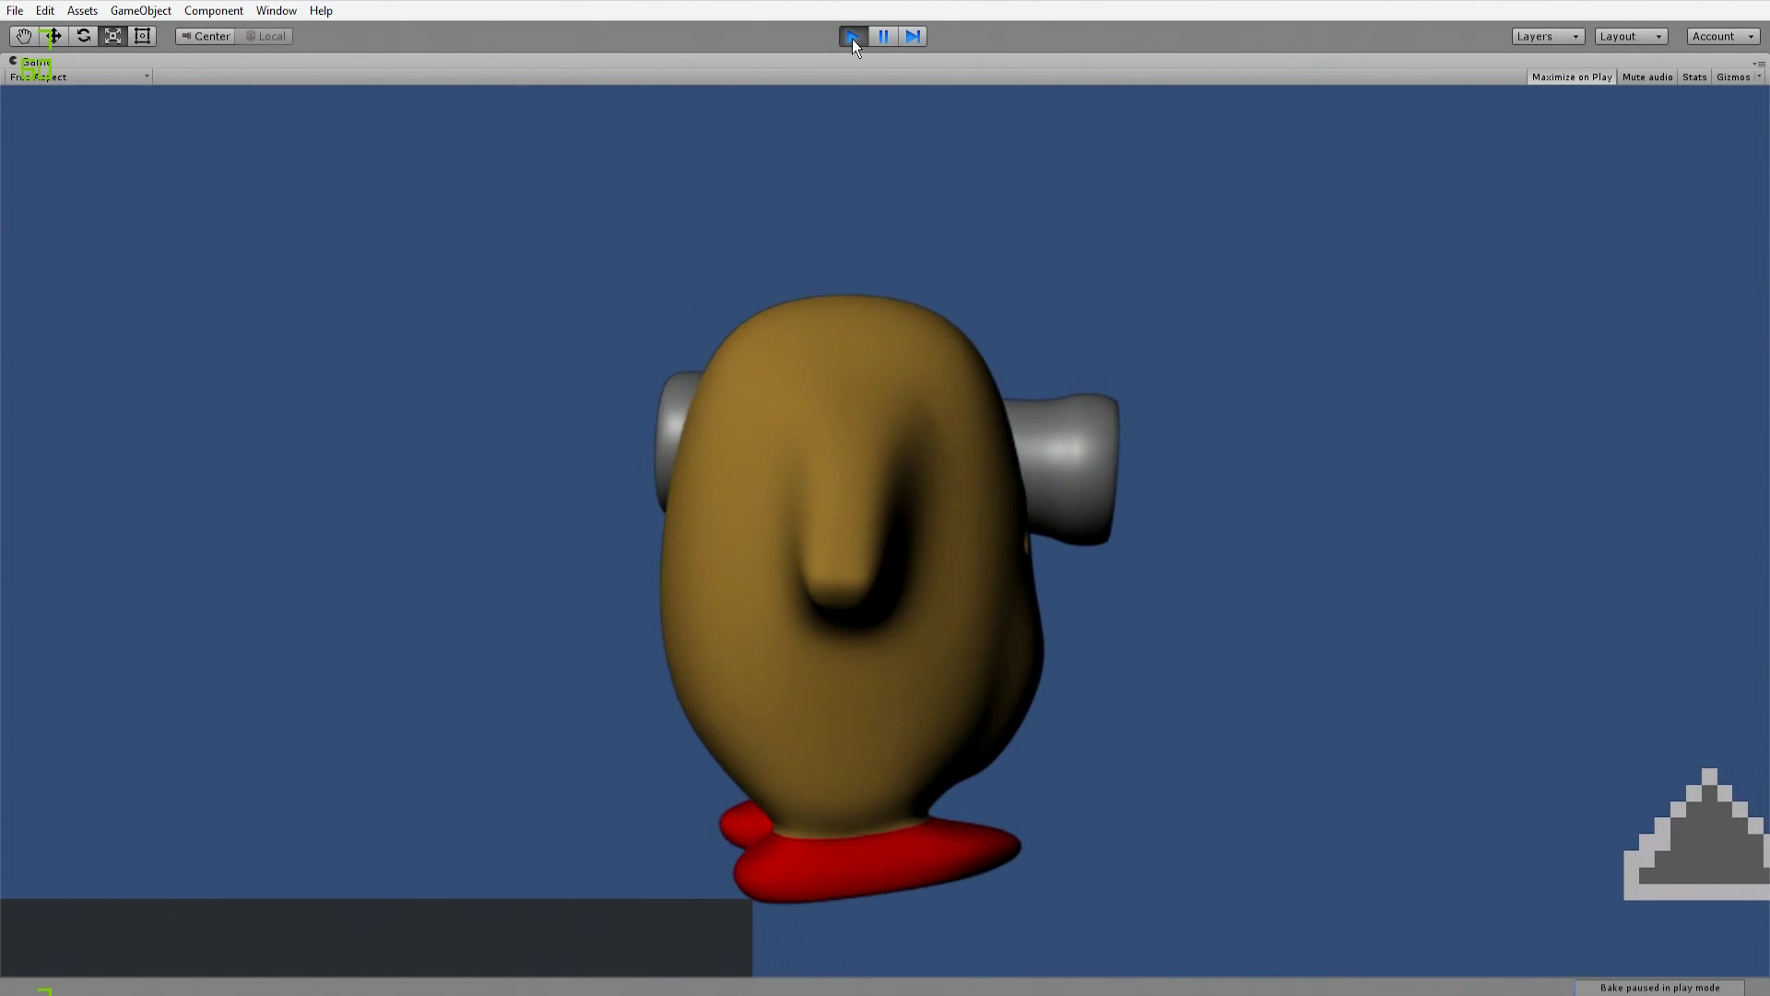
click(852, 39)
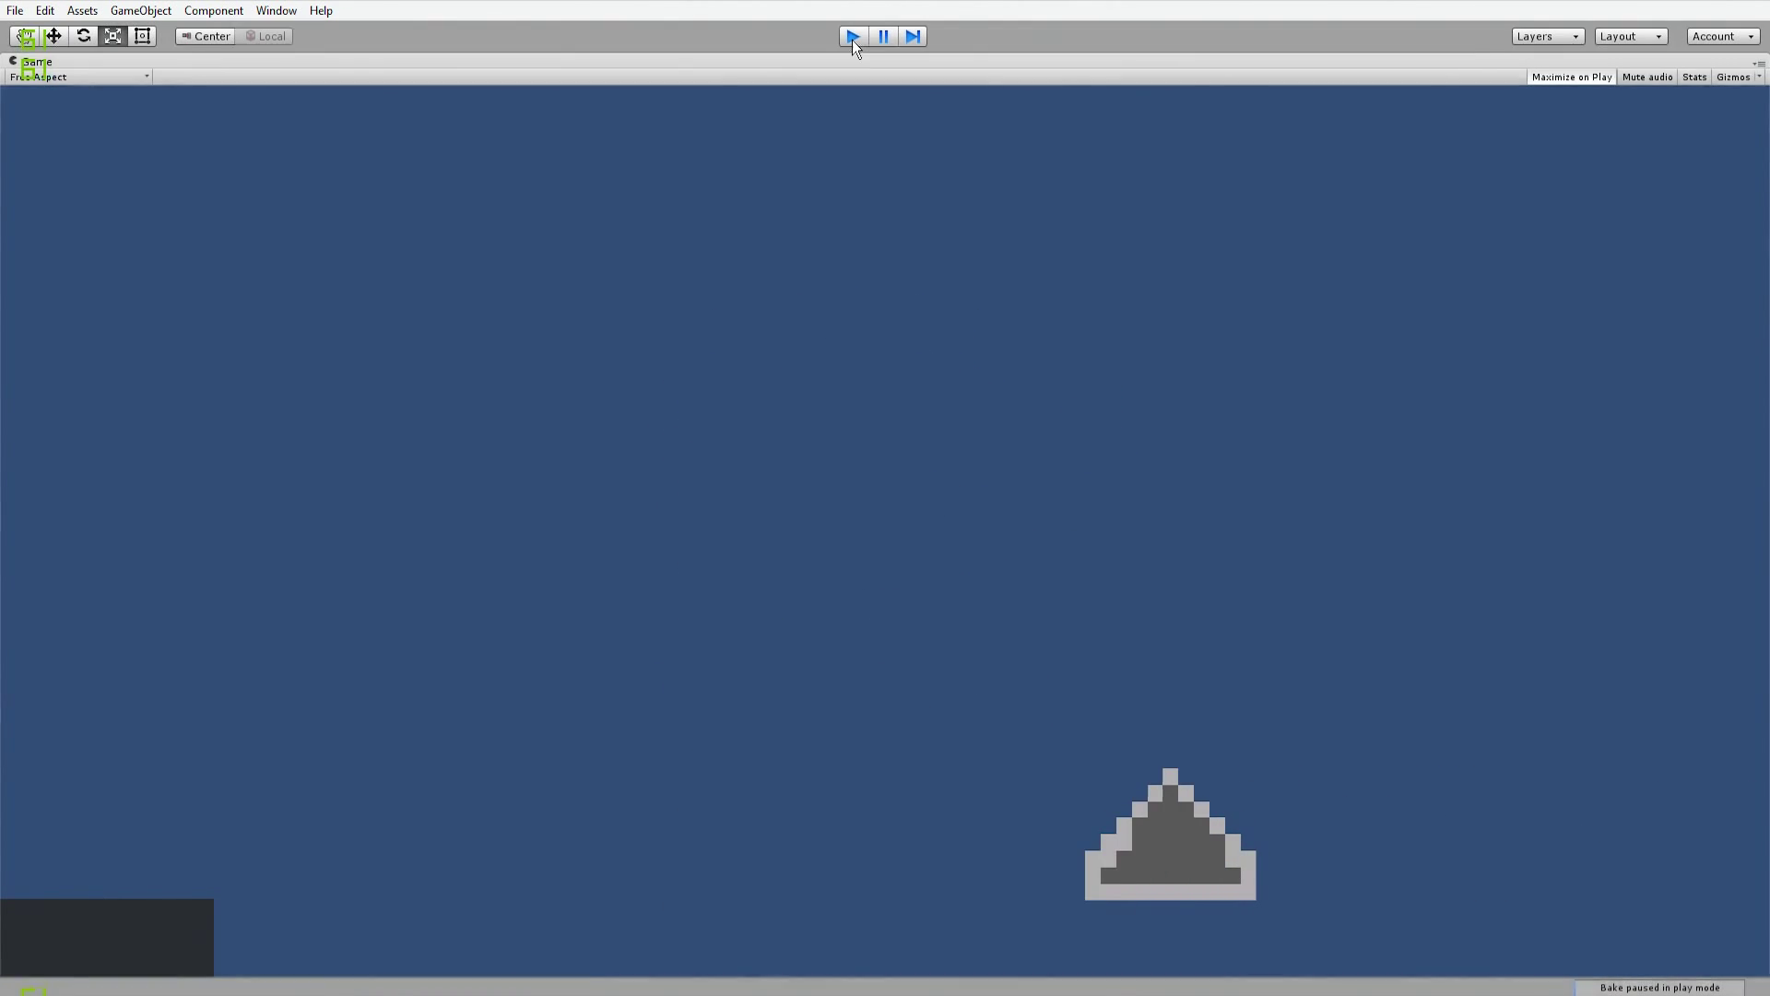
Step: Shorten Plat1 to an X scale of about 8.11 and play-test, pausing during the fall to inspect deathtrigger's position
drag(887, 391, 850, 406)
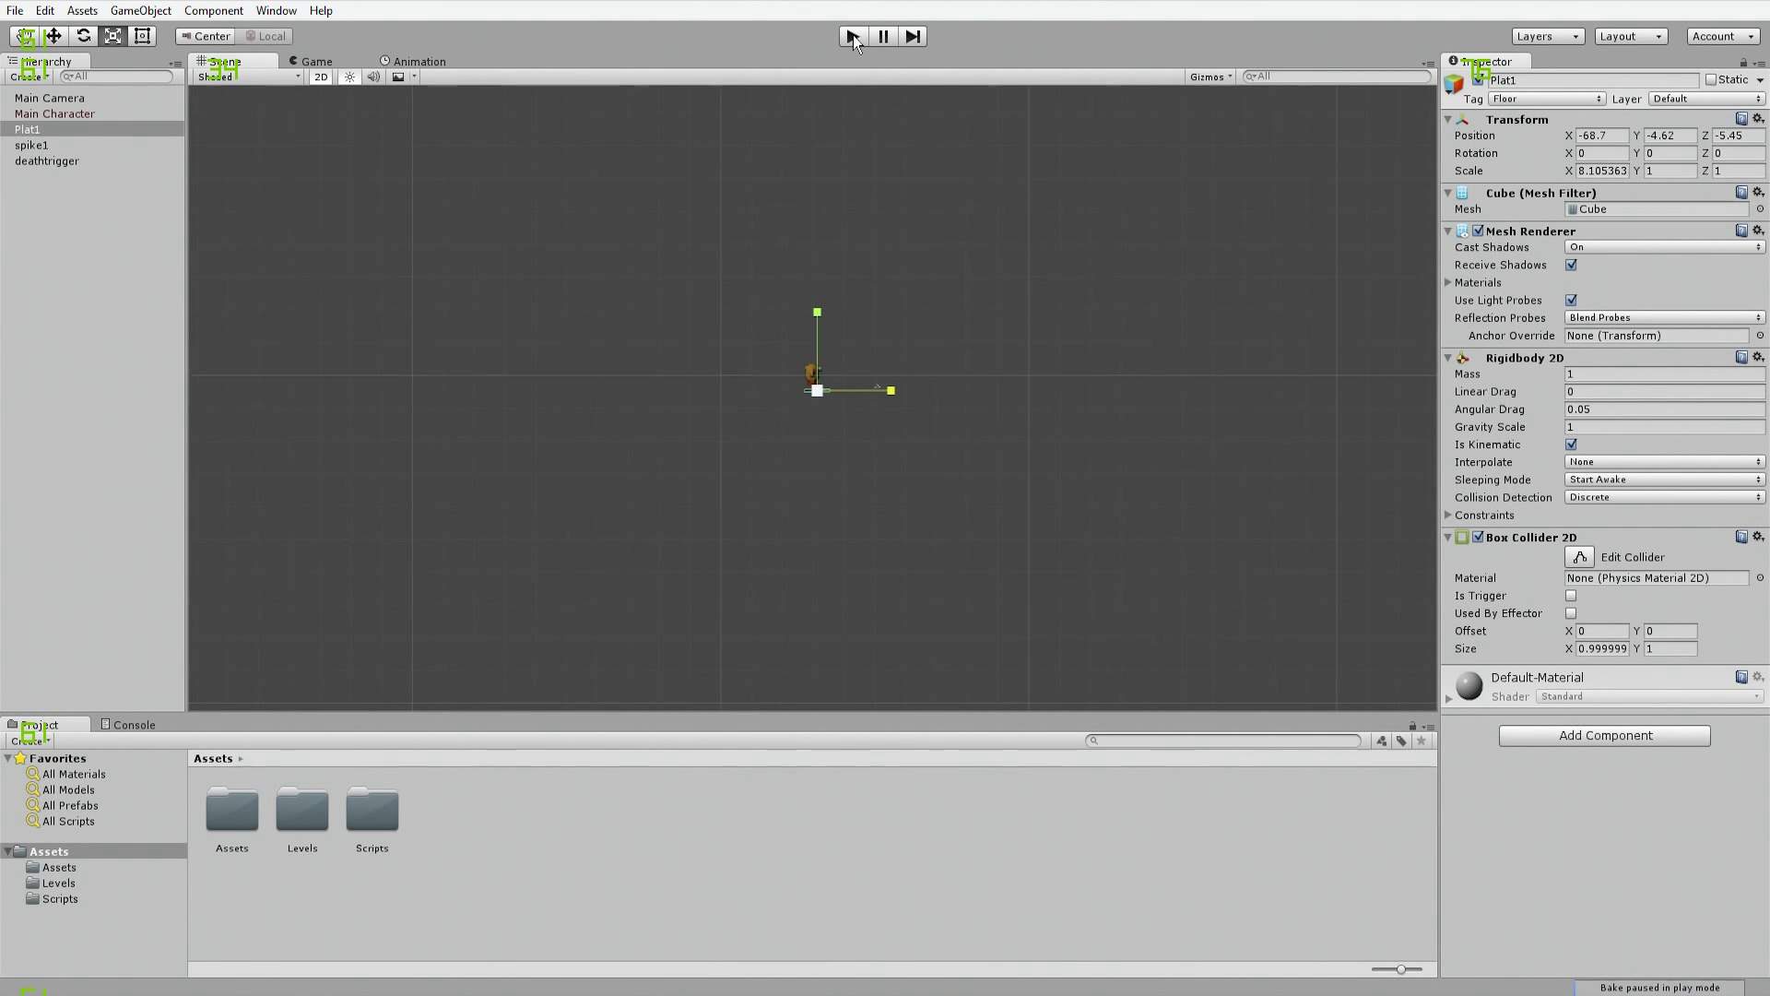
click(853, 36)
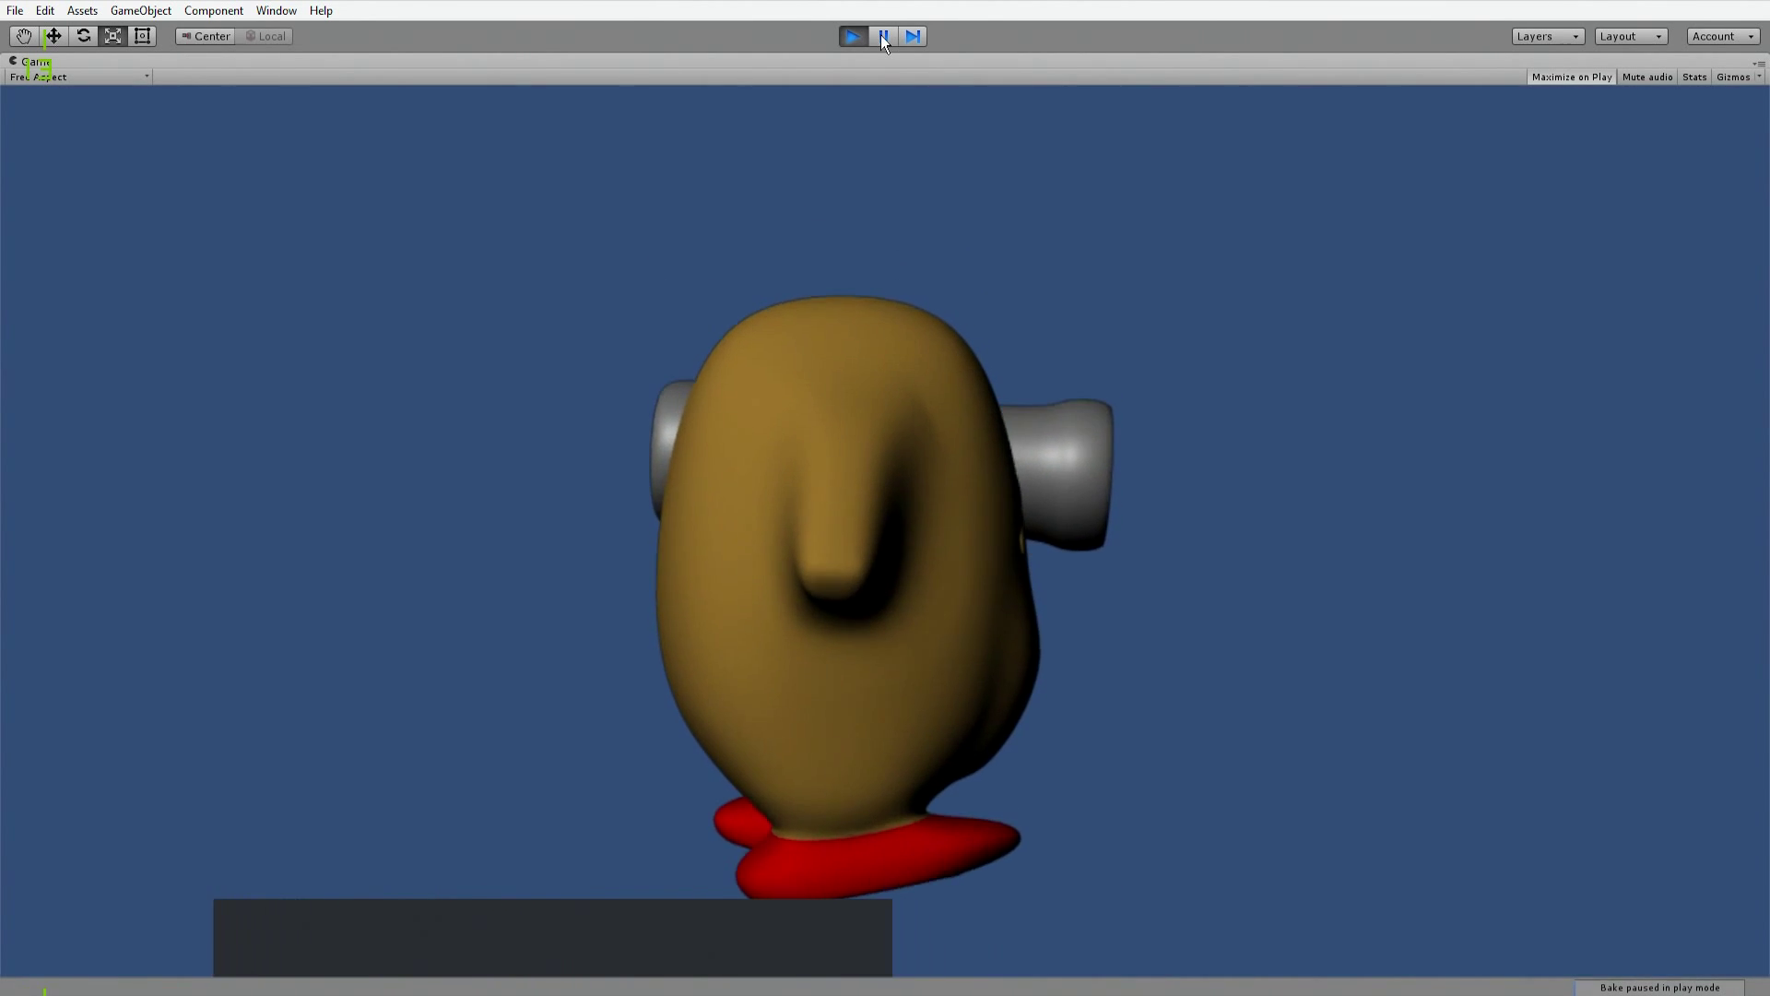
click(883, 36)
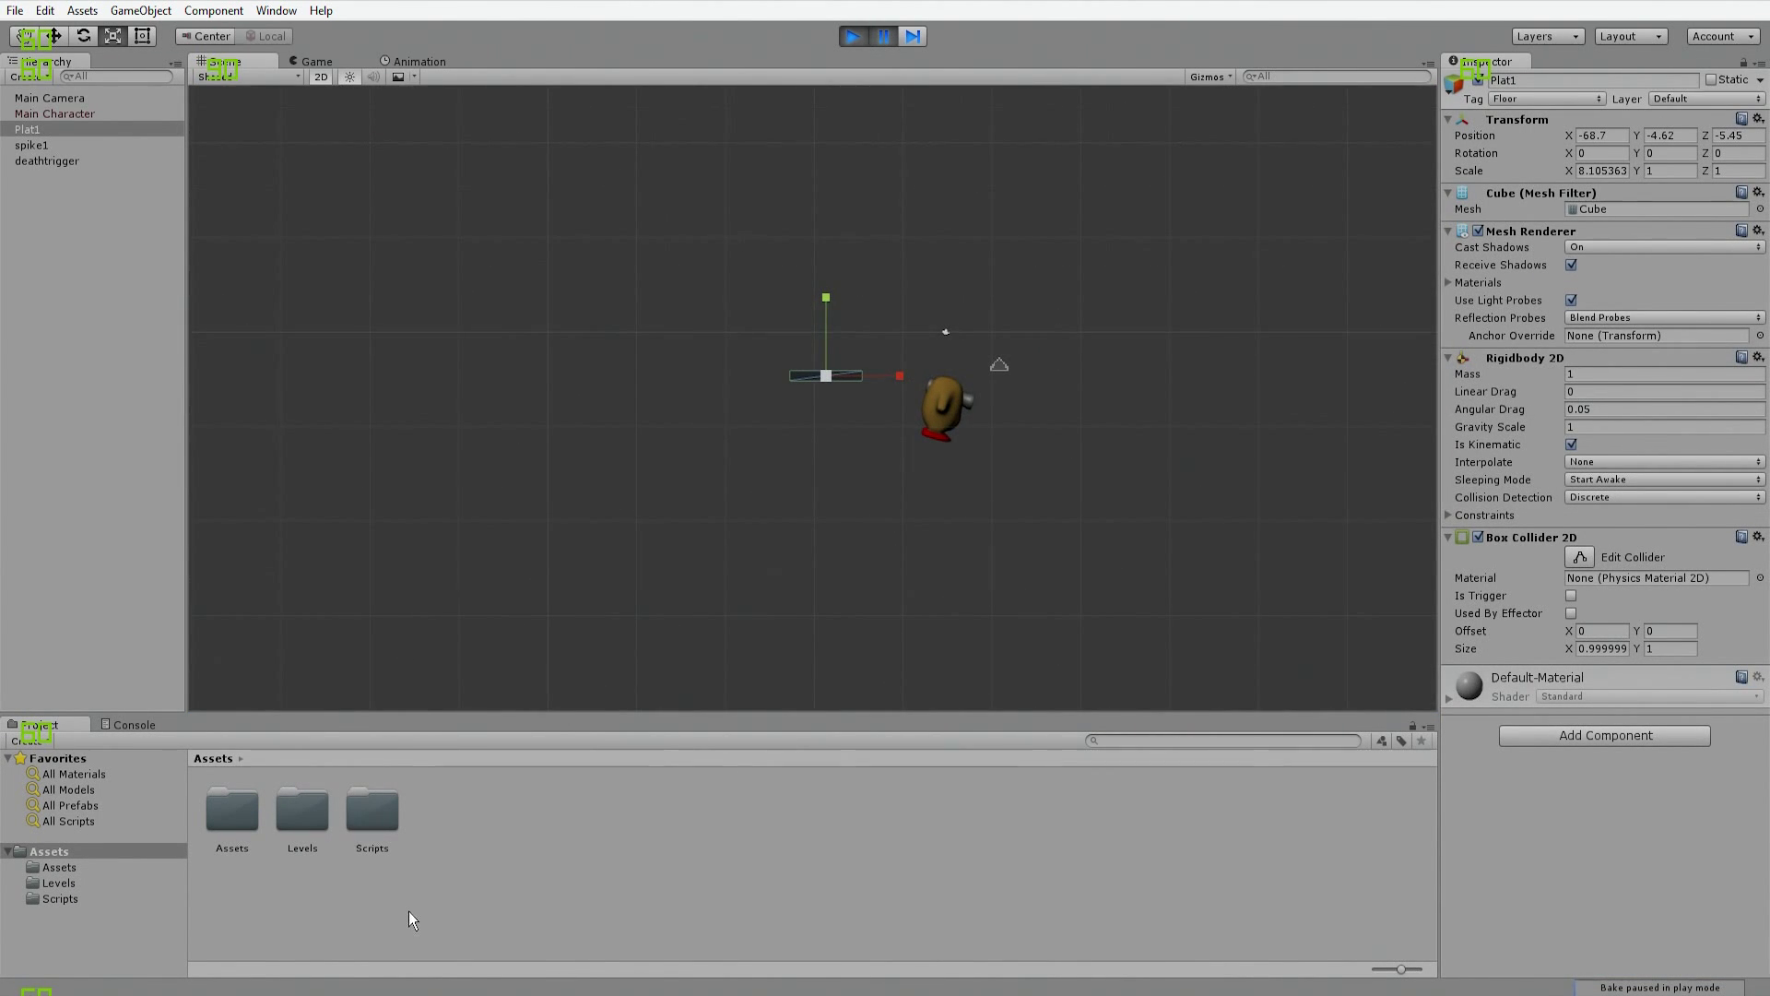
click(54, 162)
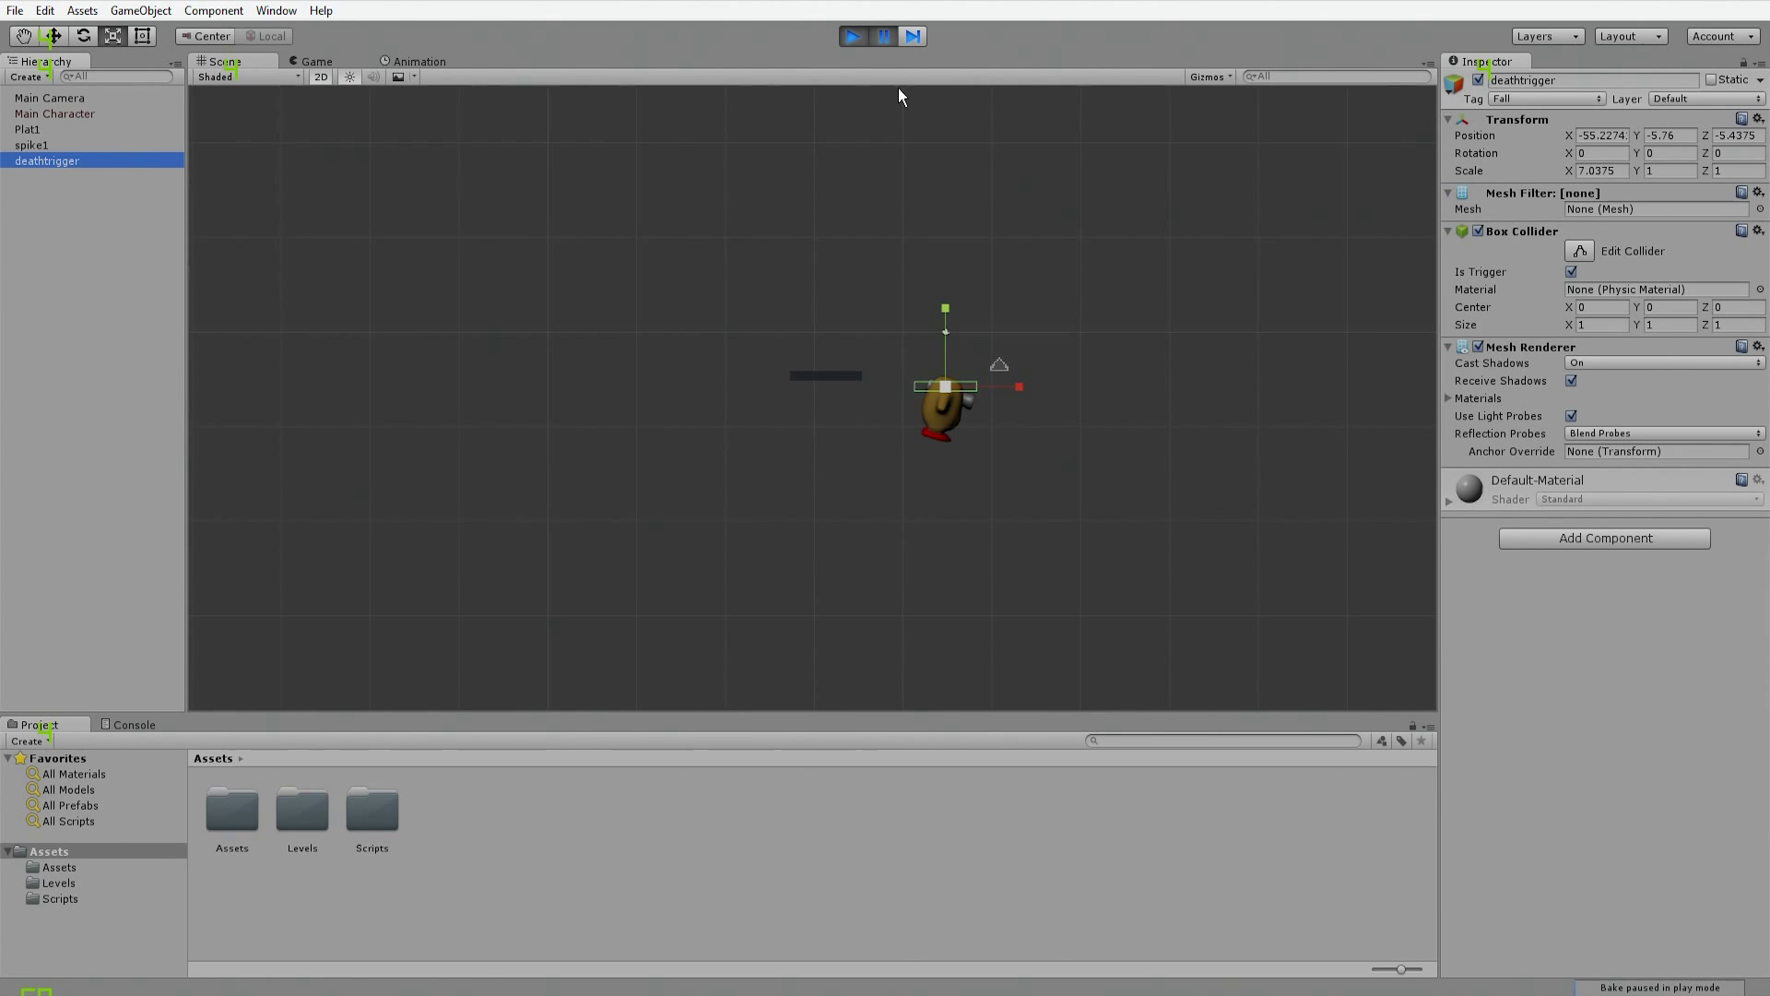
click(854, 37)
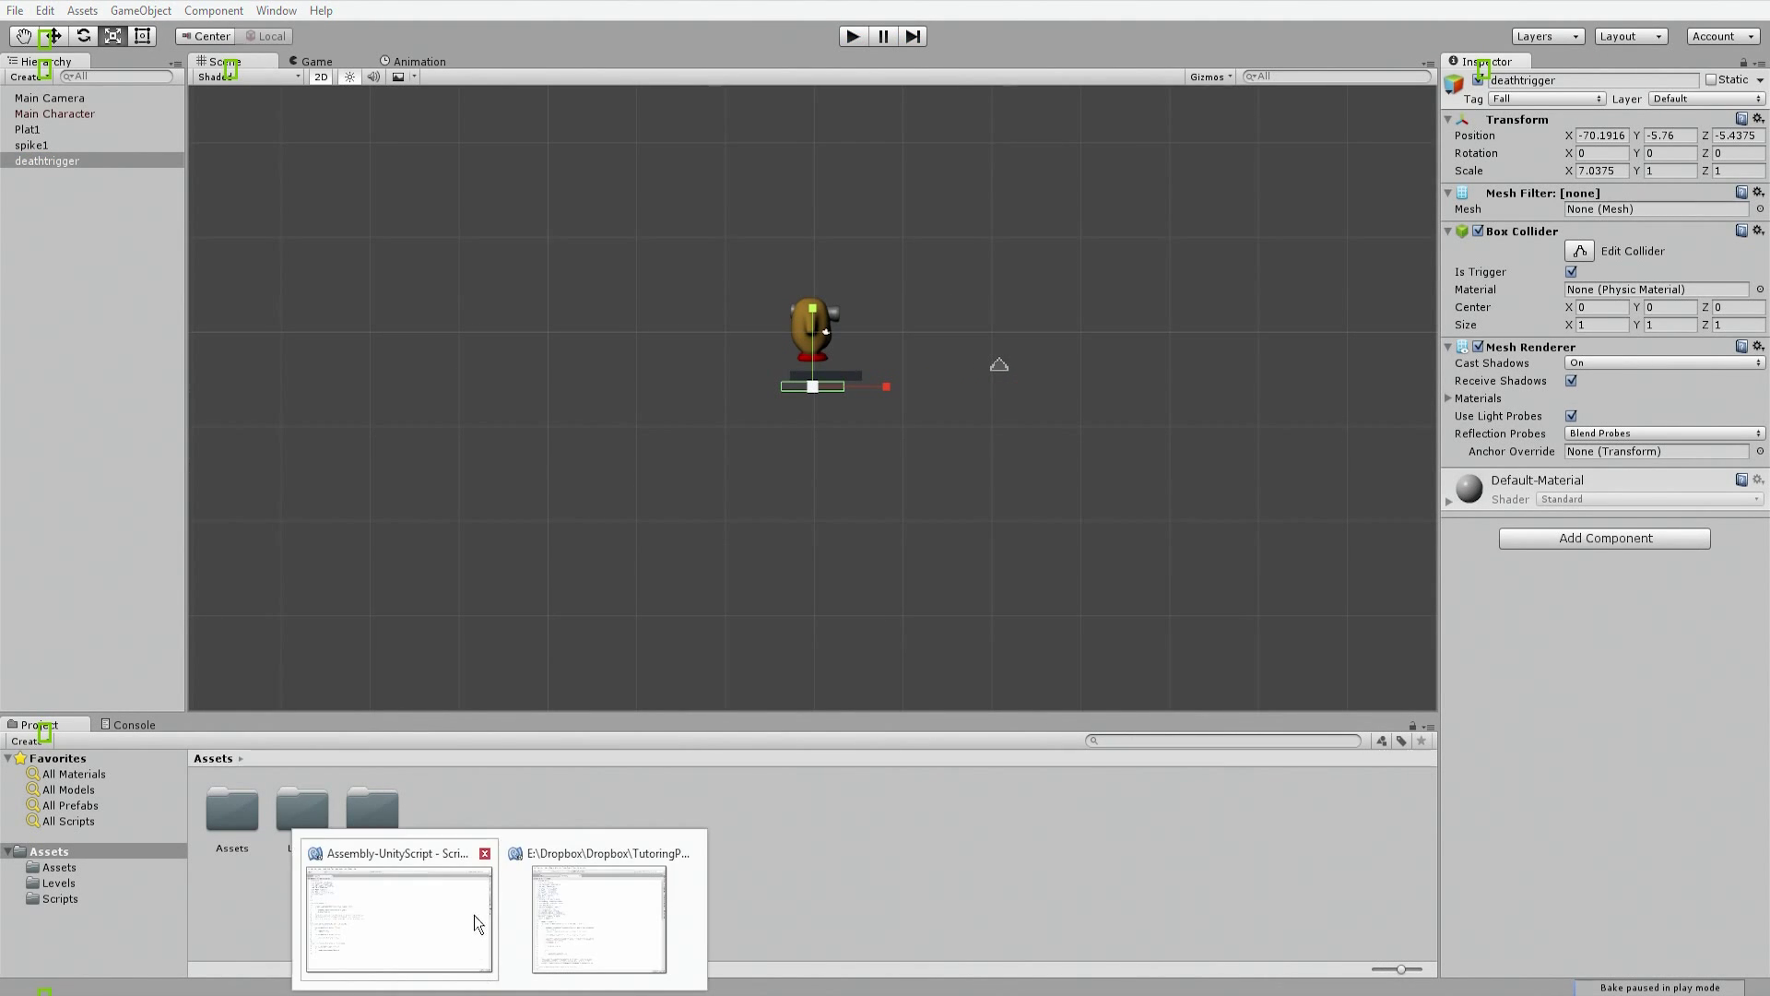
Step: Review the OnTriggerEnter2D function in the script editor, and return to Unity to examine deathtrigger's collider setup up close
click(474, 915)
click(235, 727)
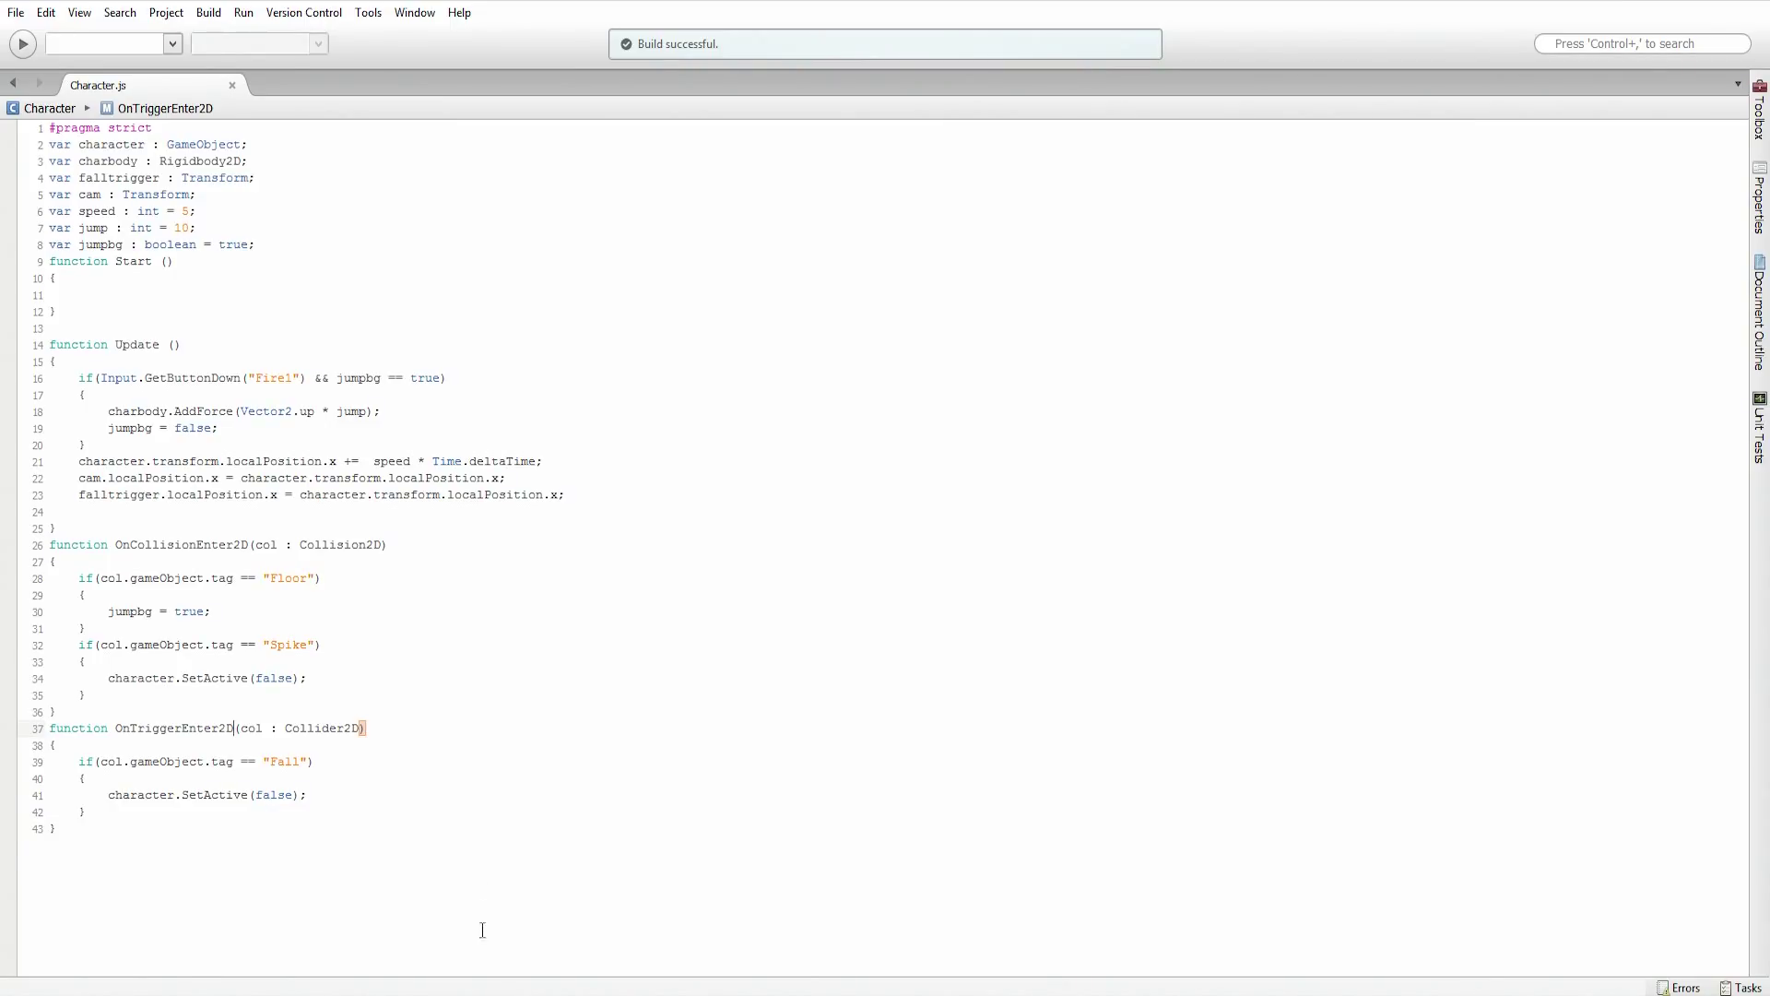
mouse_move(481, 989)
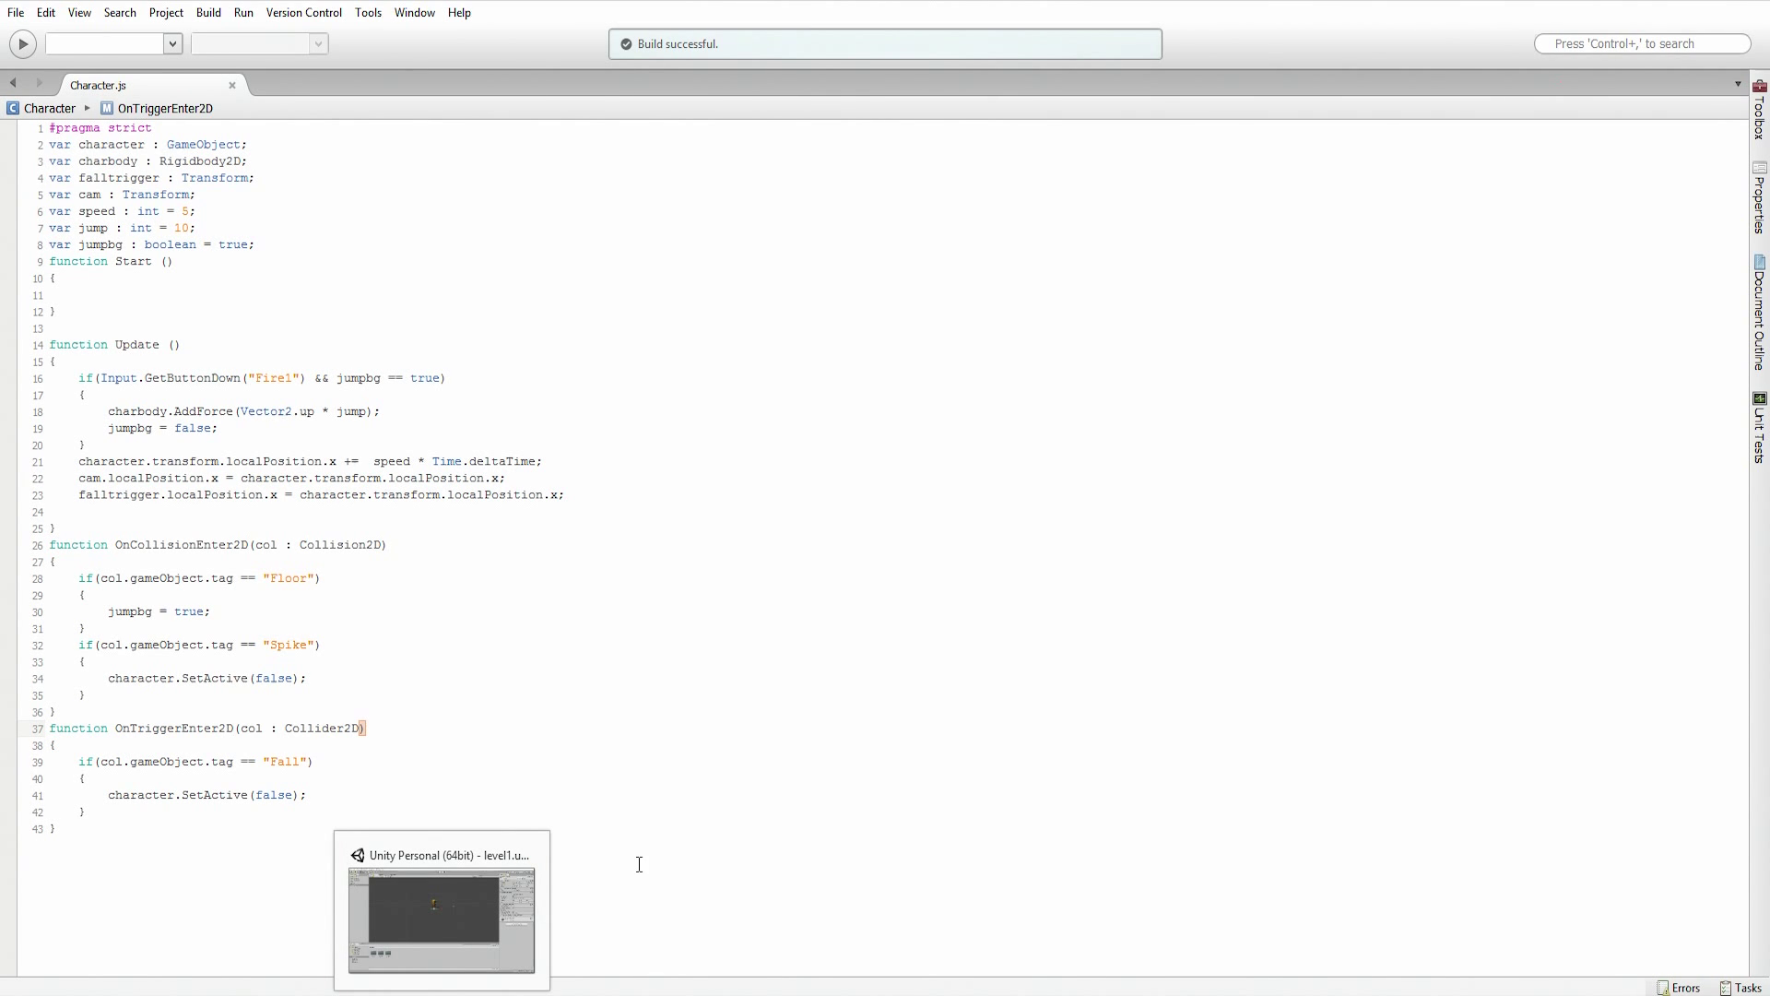
click(509, 874)
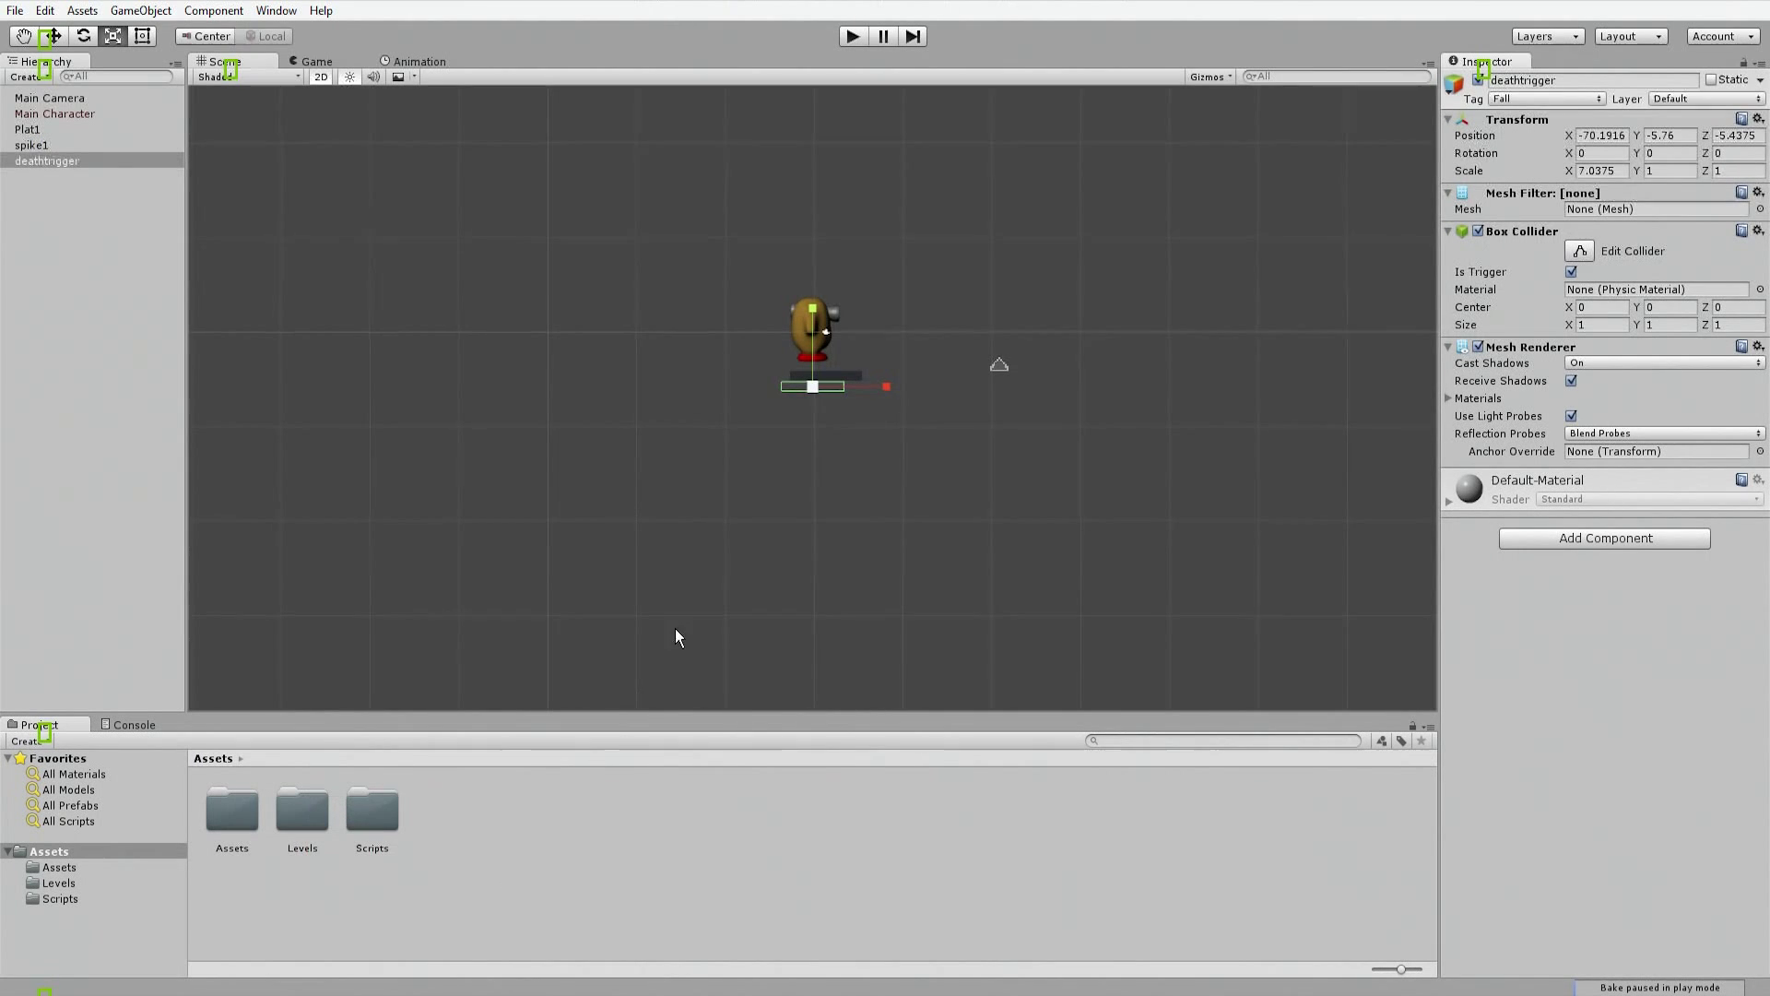
scroll(743, 501, up, 4)
scroll(746, 506, up, 5)
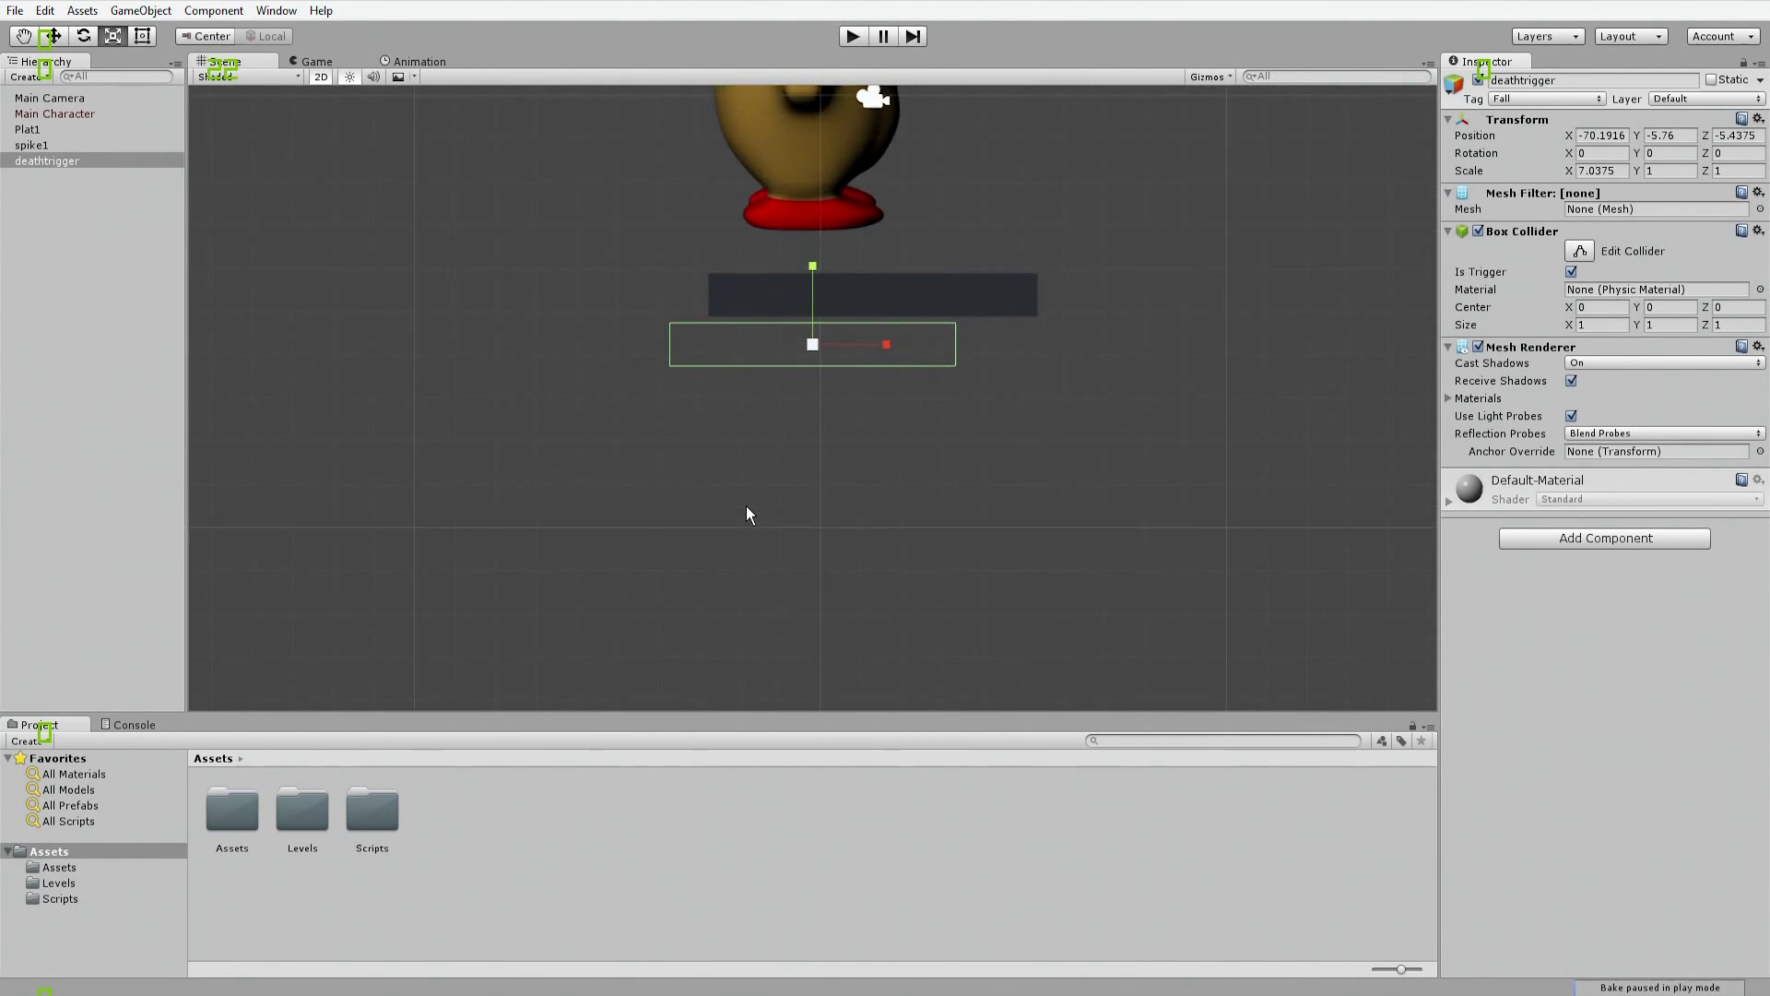
Step: Delete the existing deathtrigger object from the scene
click(762, 360)
click(58, 162)
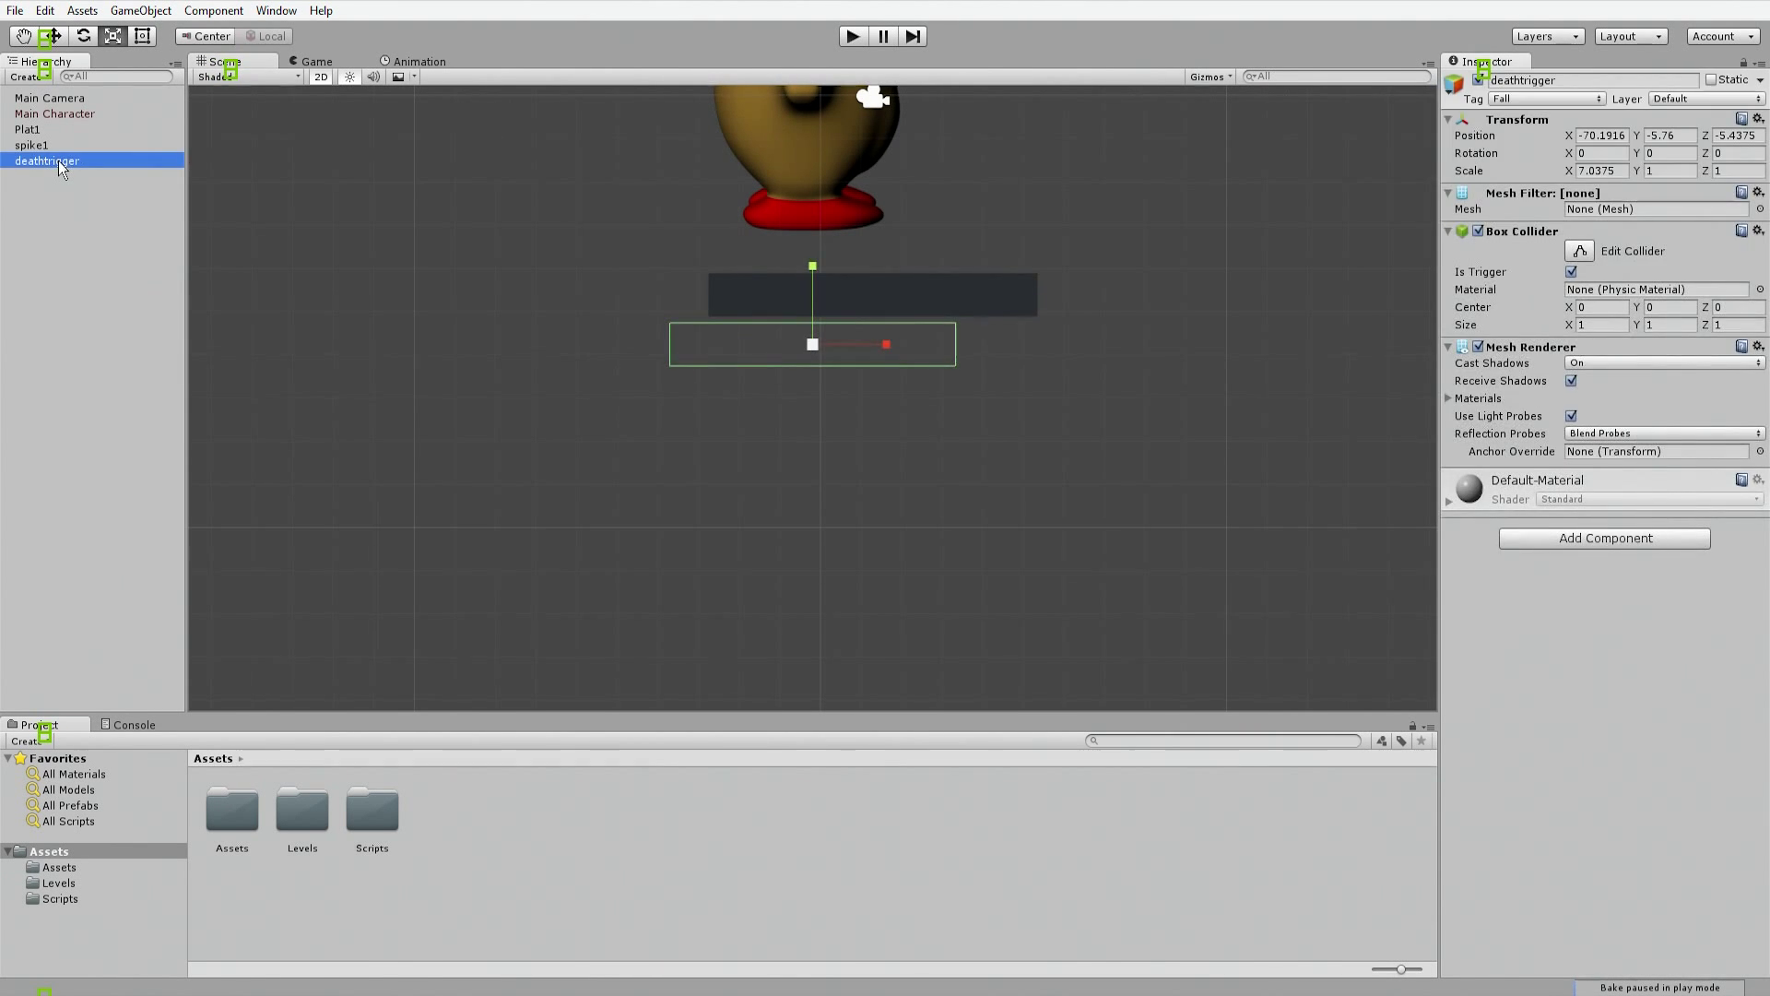
key(Delete)
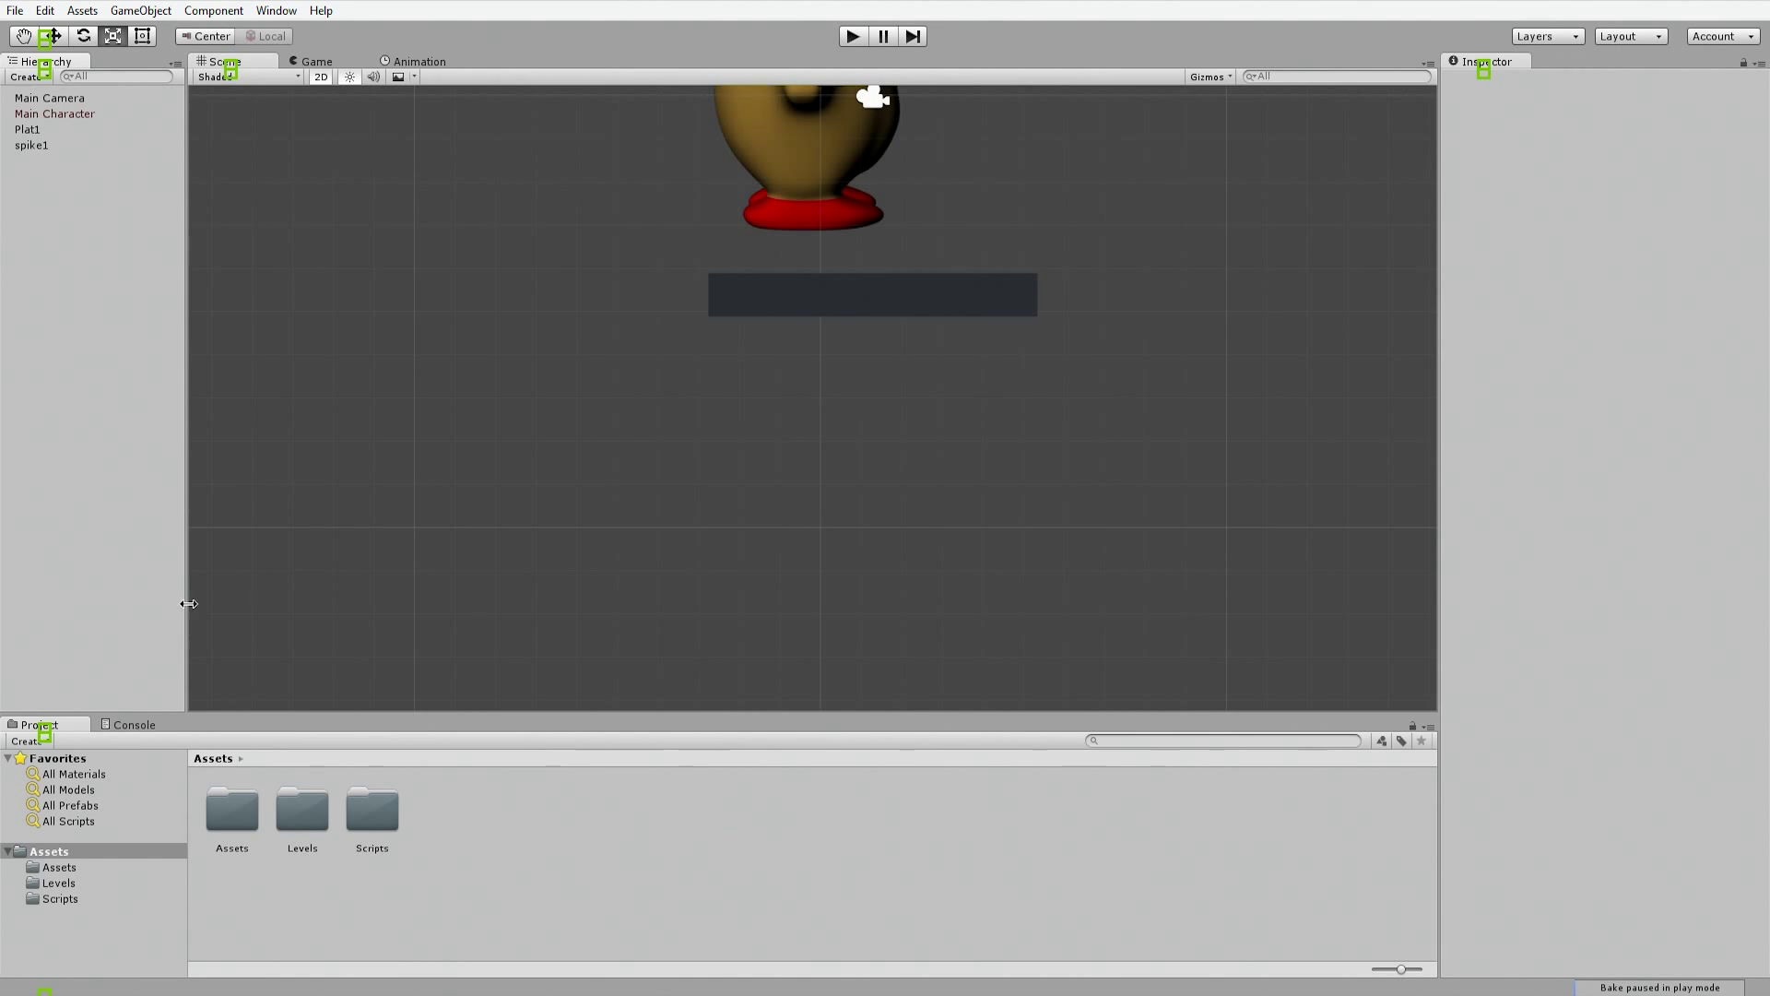
Step: Duplicate spike1 and move the copy below the platform under the character, to about X -70.42, Y -6.49
click(36, 148)
right_click(35, 147)
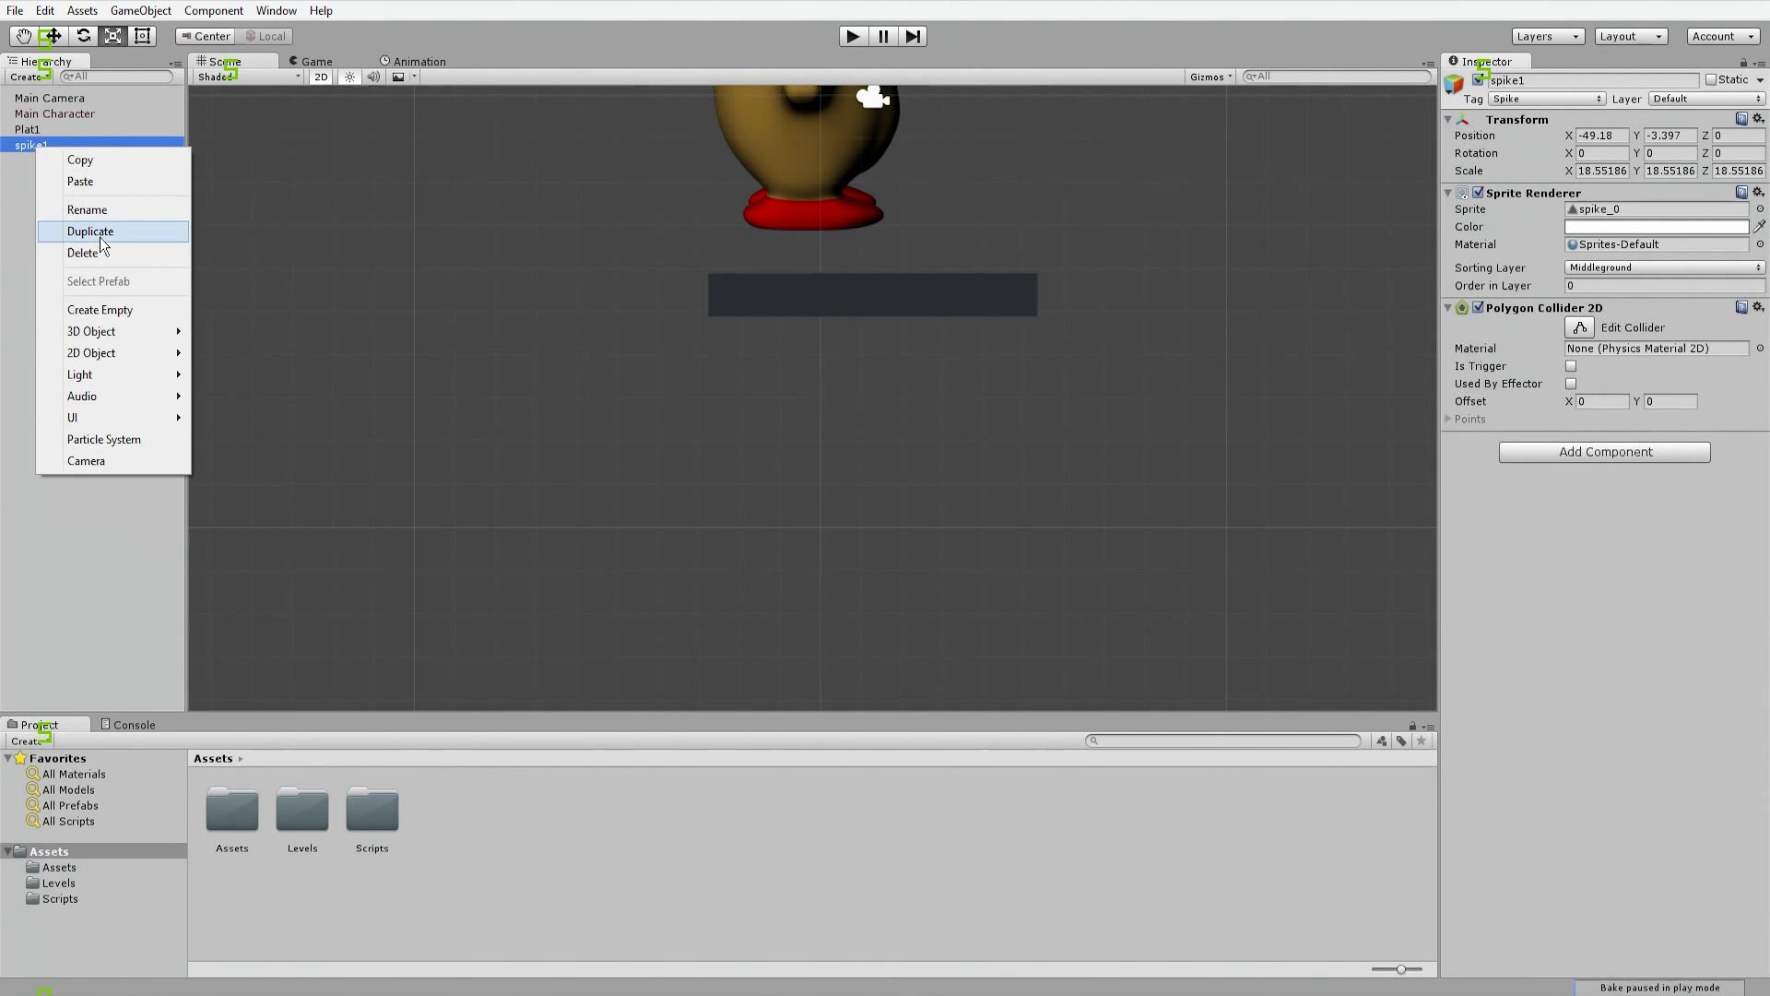
click(55, 232)
scroll(679, 418, down, 3)
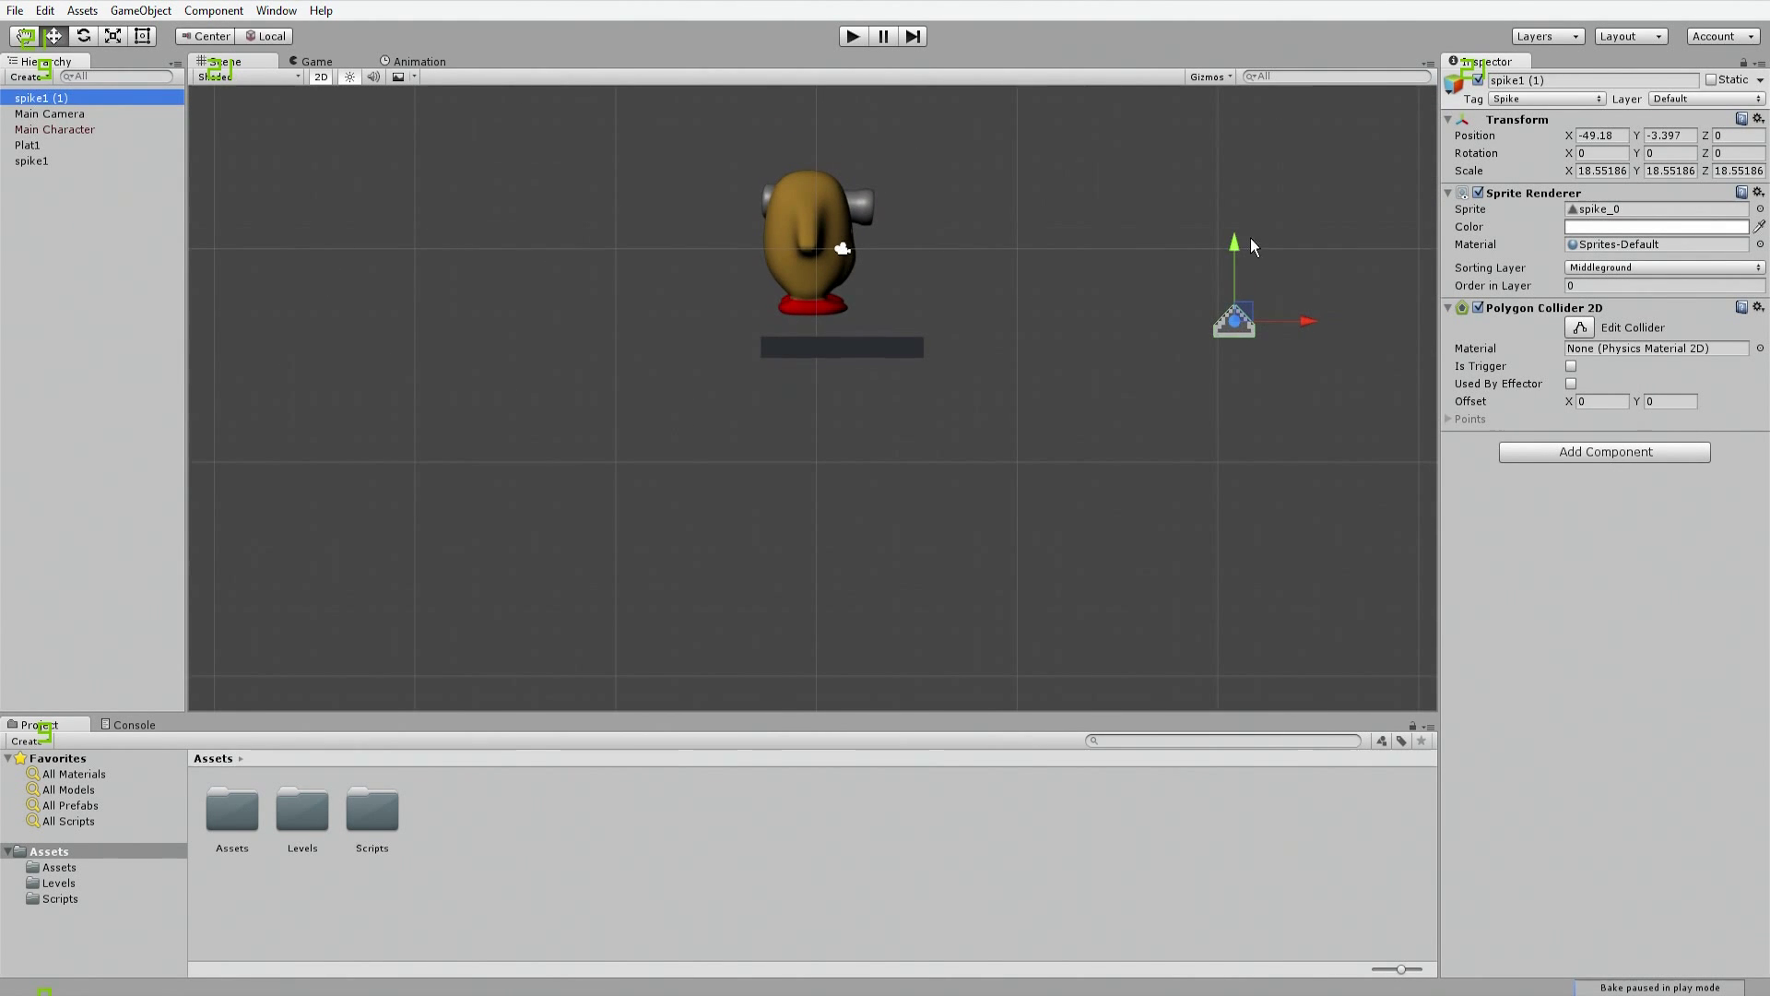
drag(1240, 324, 740, 308)
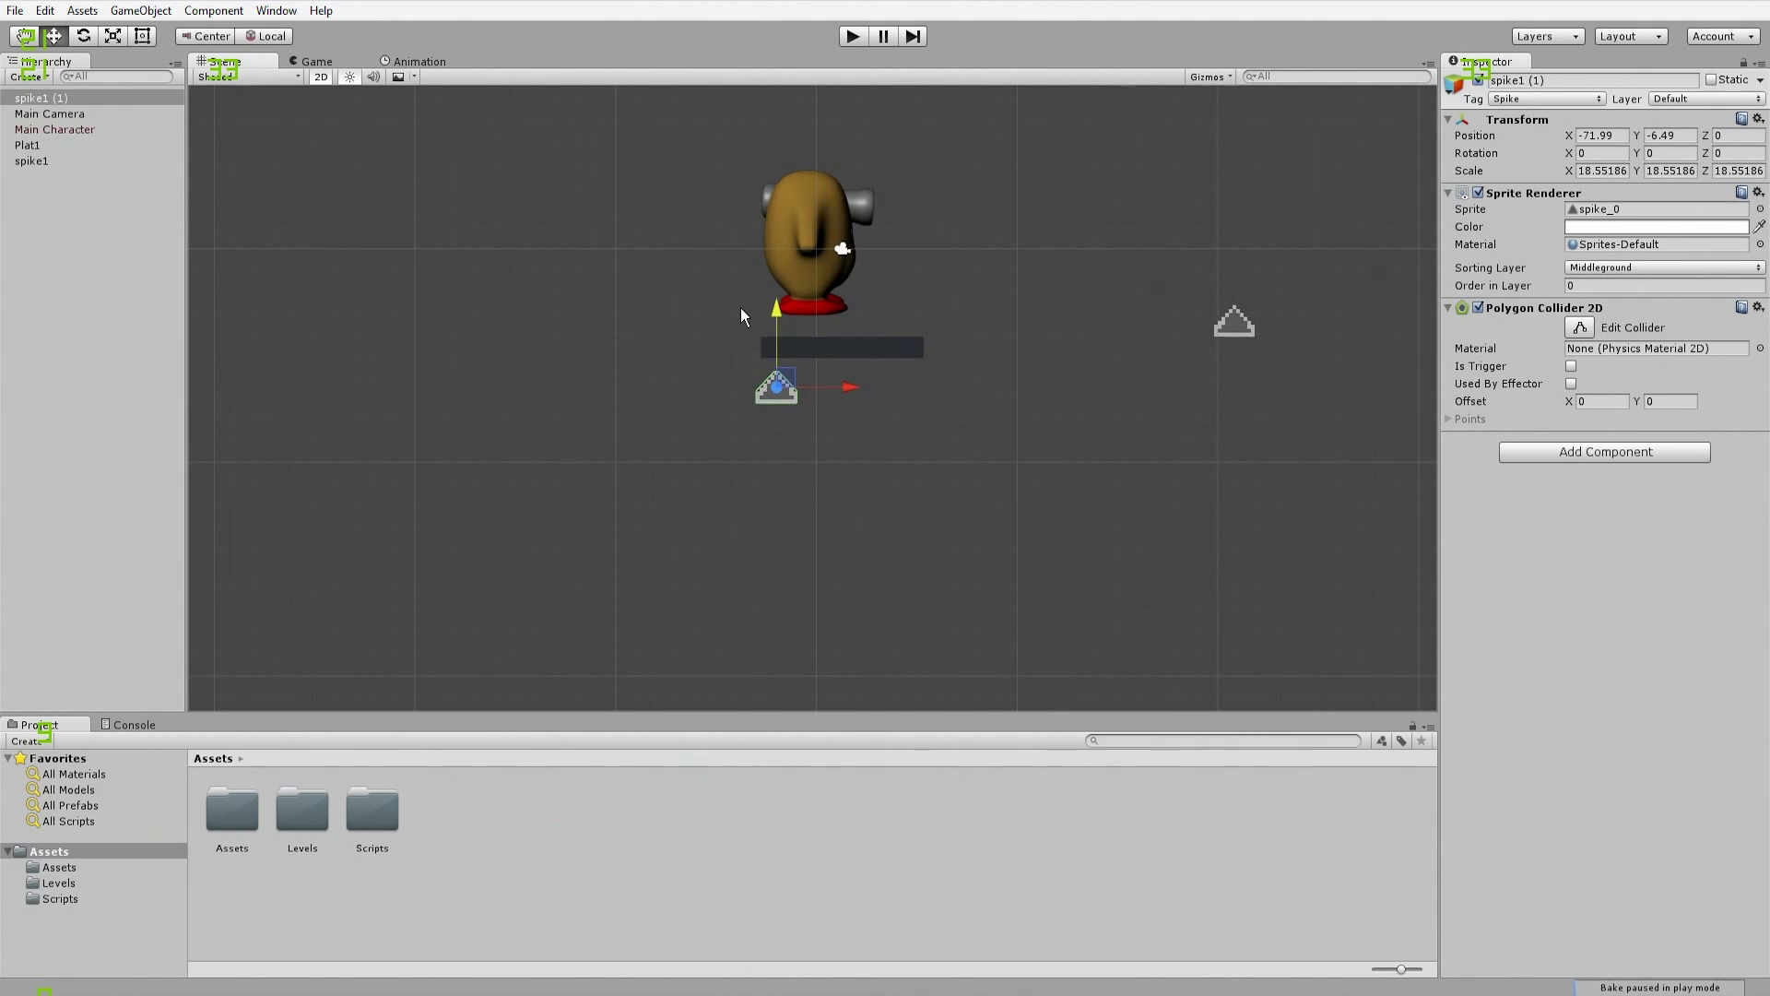
drag(851, 389, 881, 379)
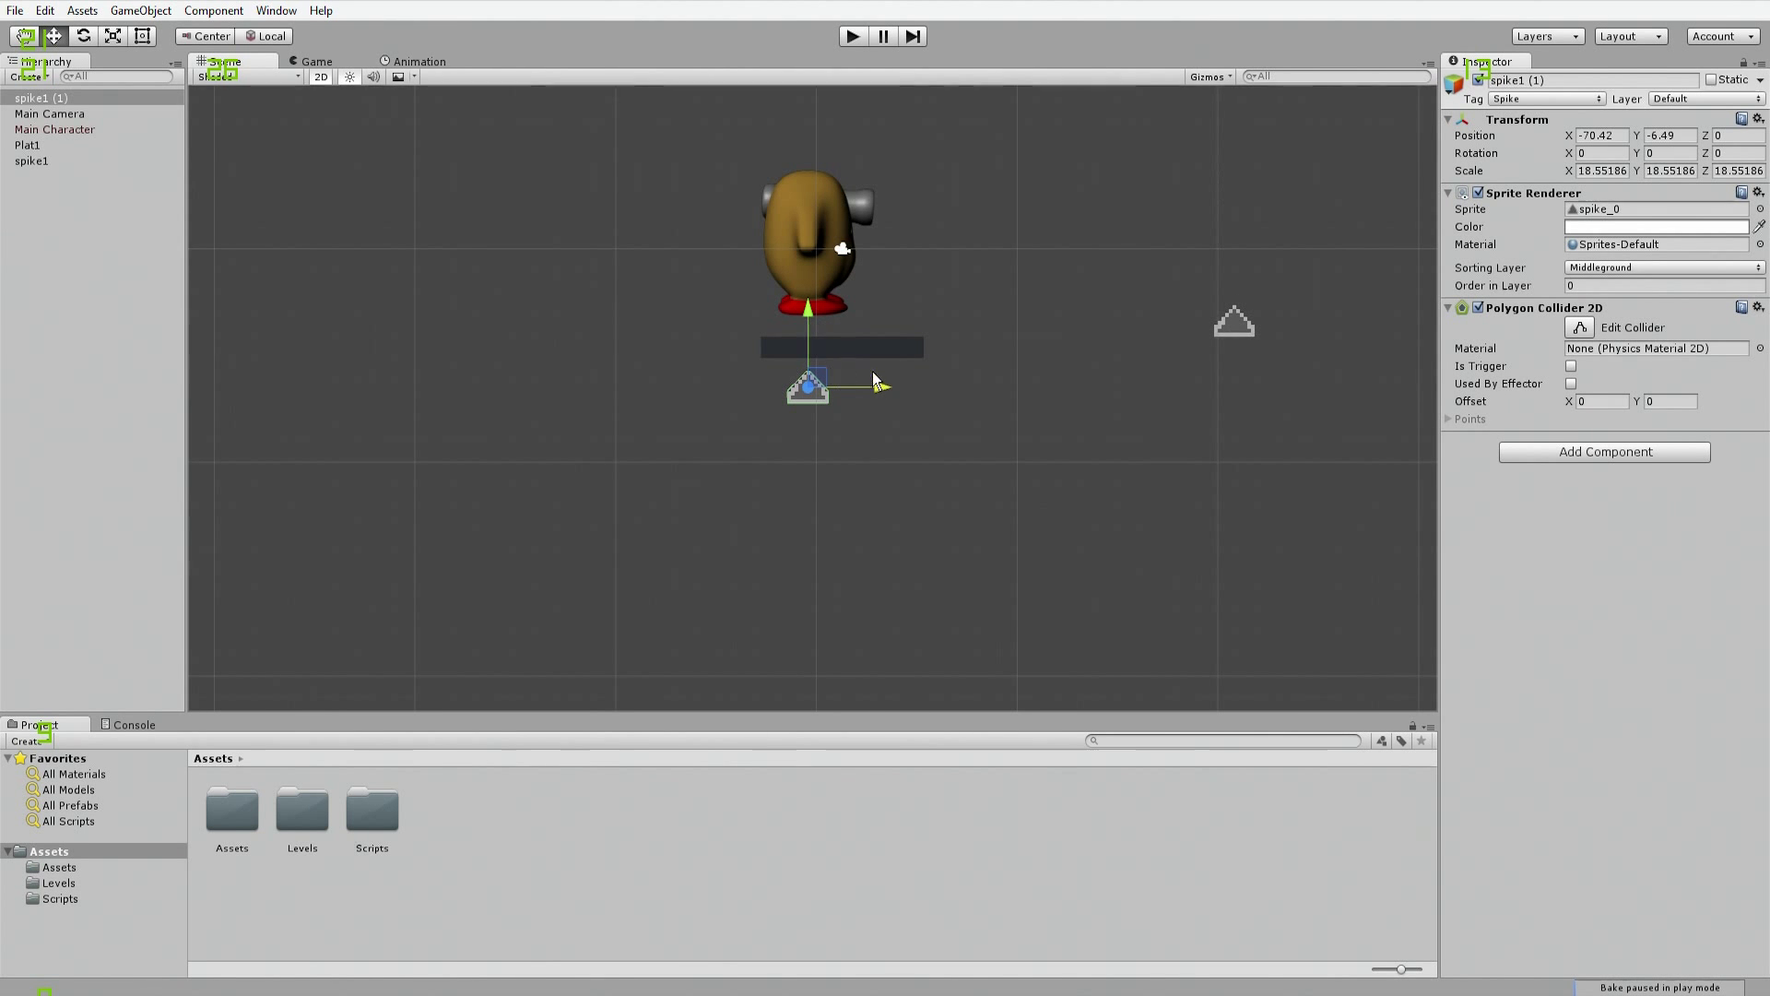
Step: Set the spike copy's sprite to None and make its Polygon Collider 2D a trigger
click(1760, 210)
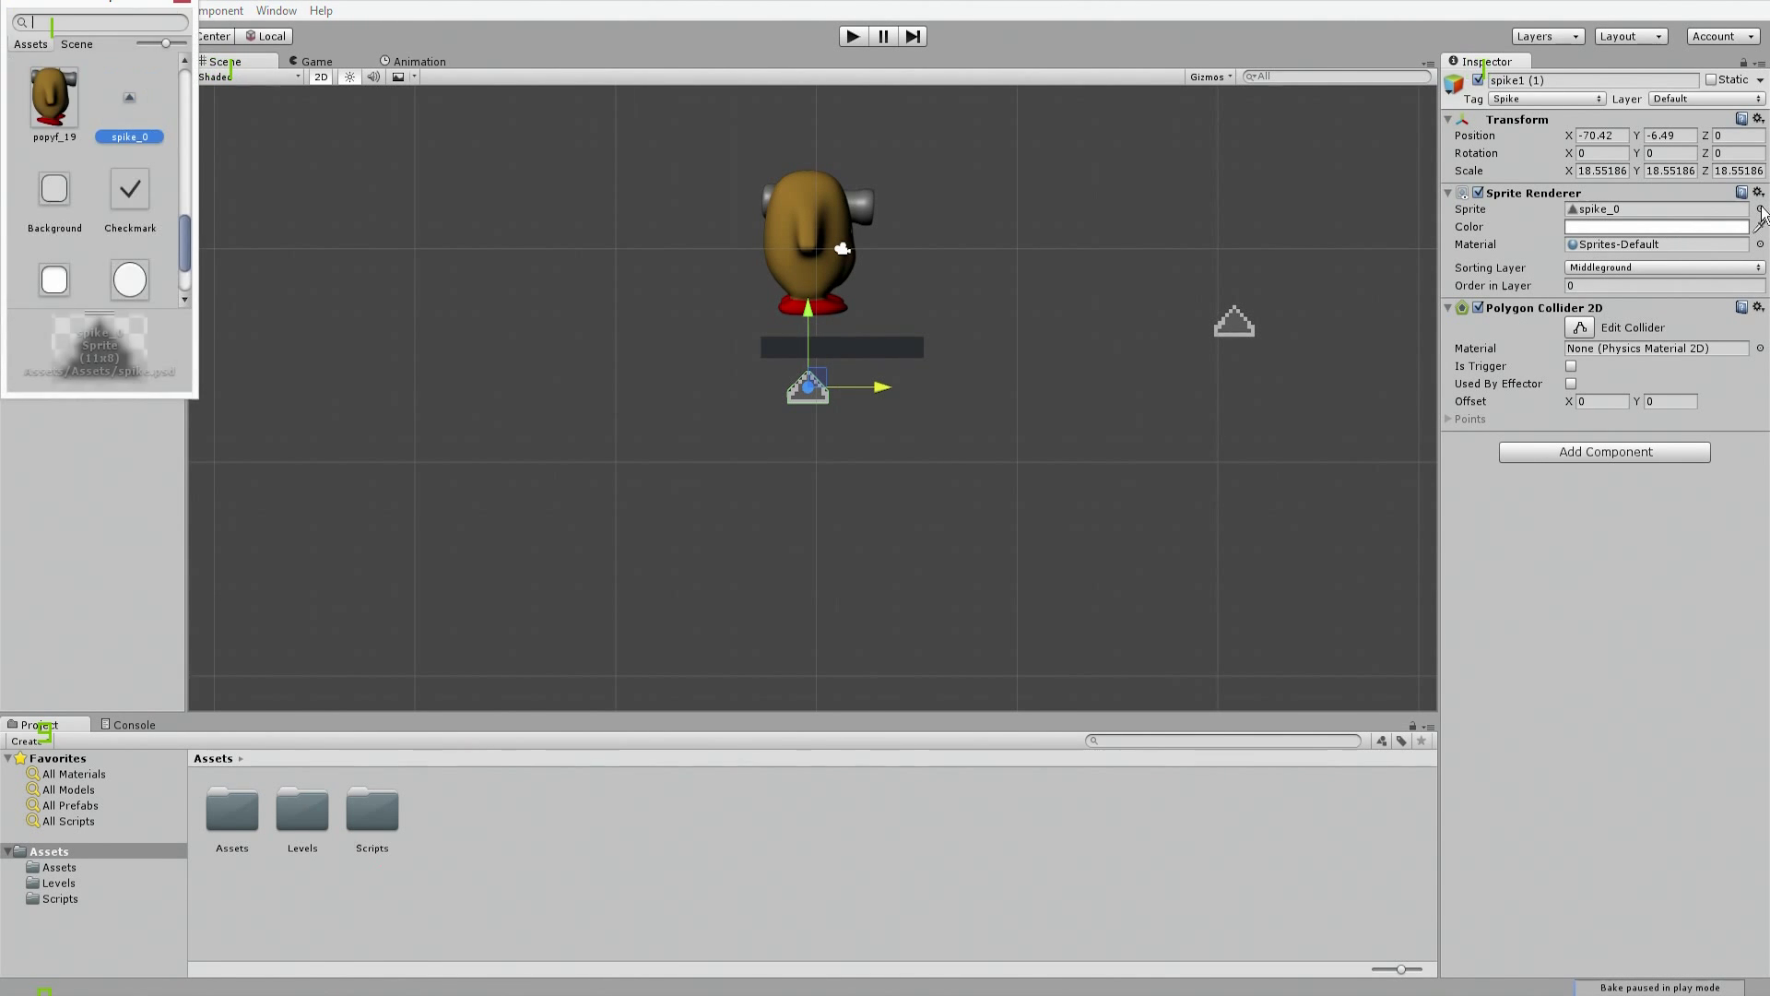
scroll(70, 236, down, 5)
scroll(70, 237, up, 5)
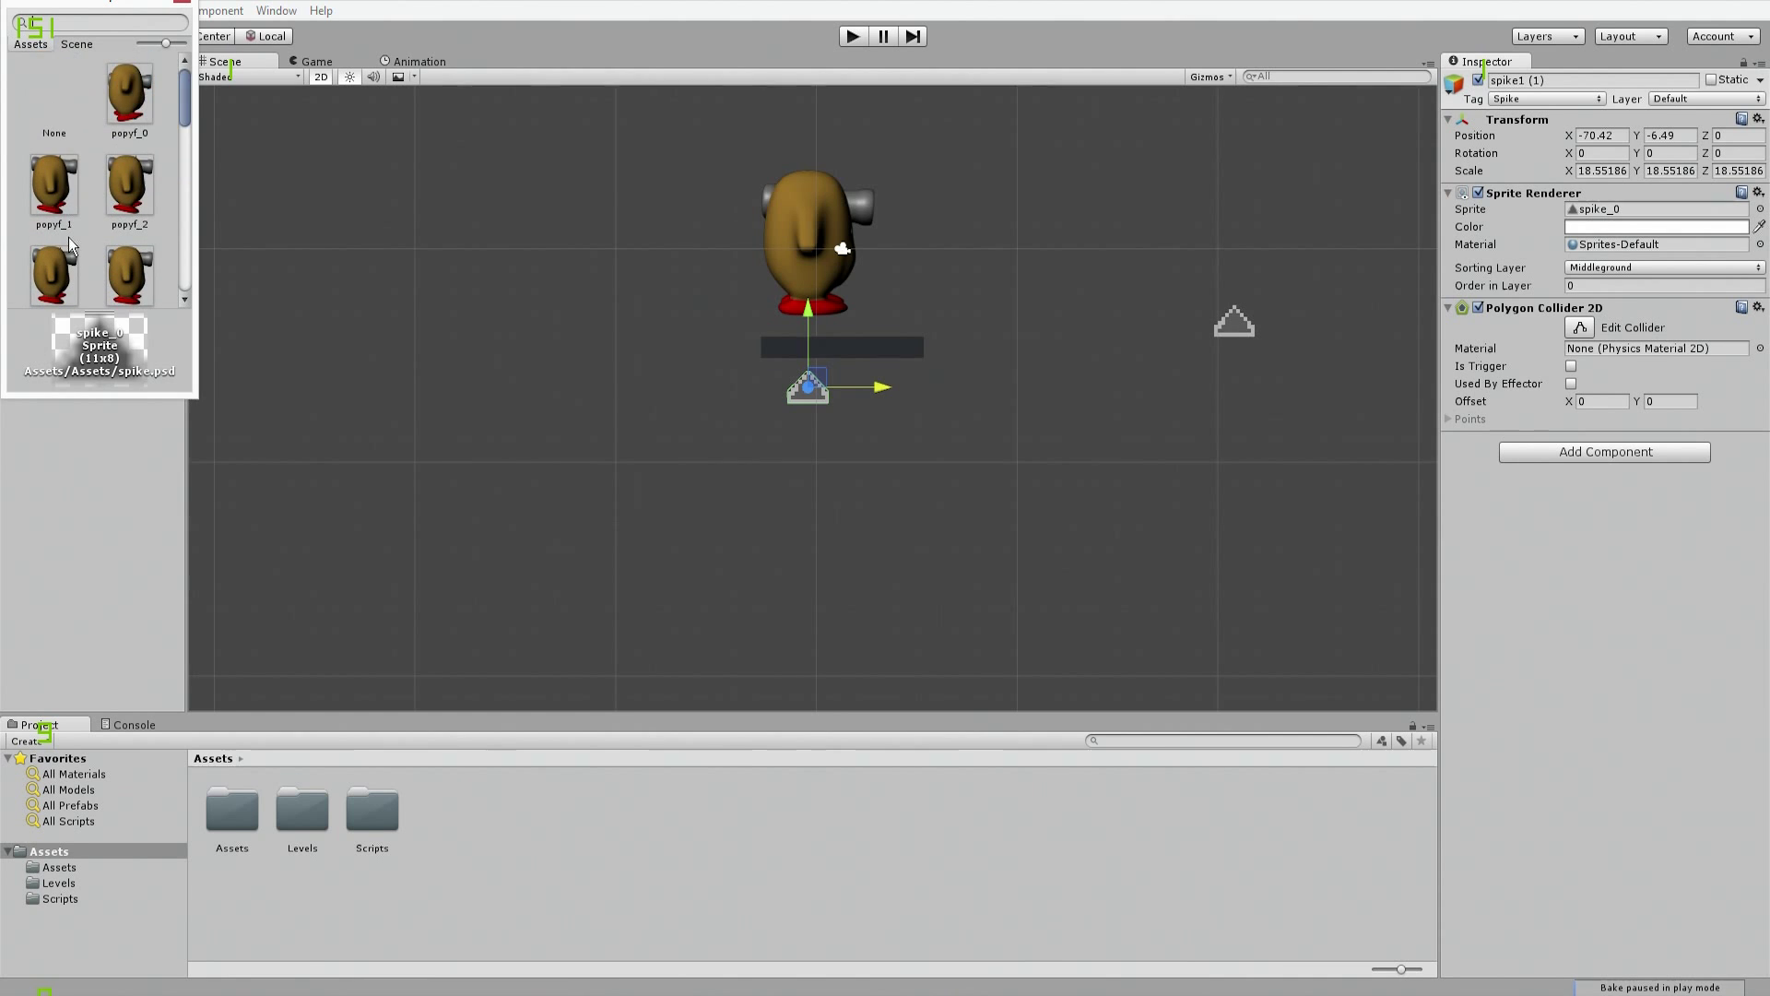
click(48, 141)
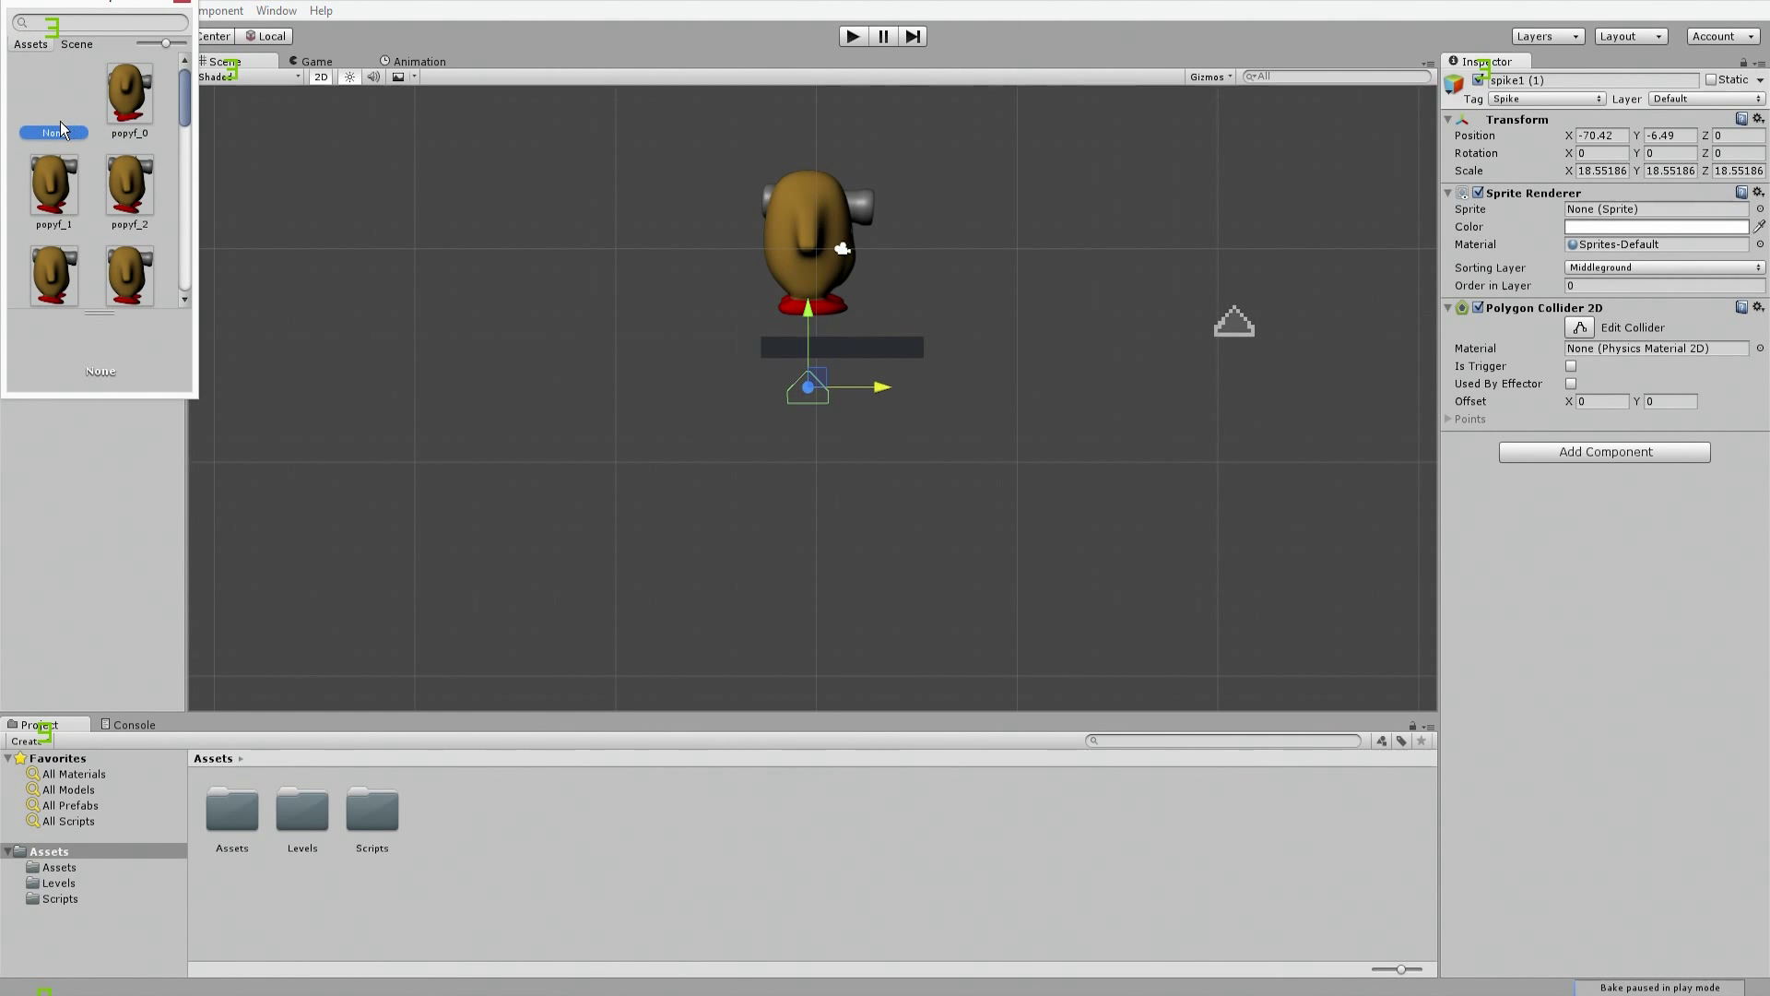
double_click(59, 122)
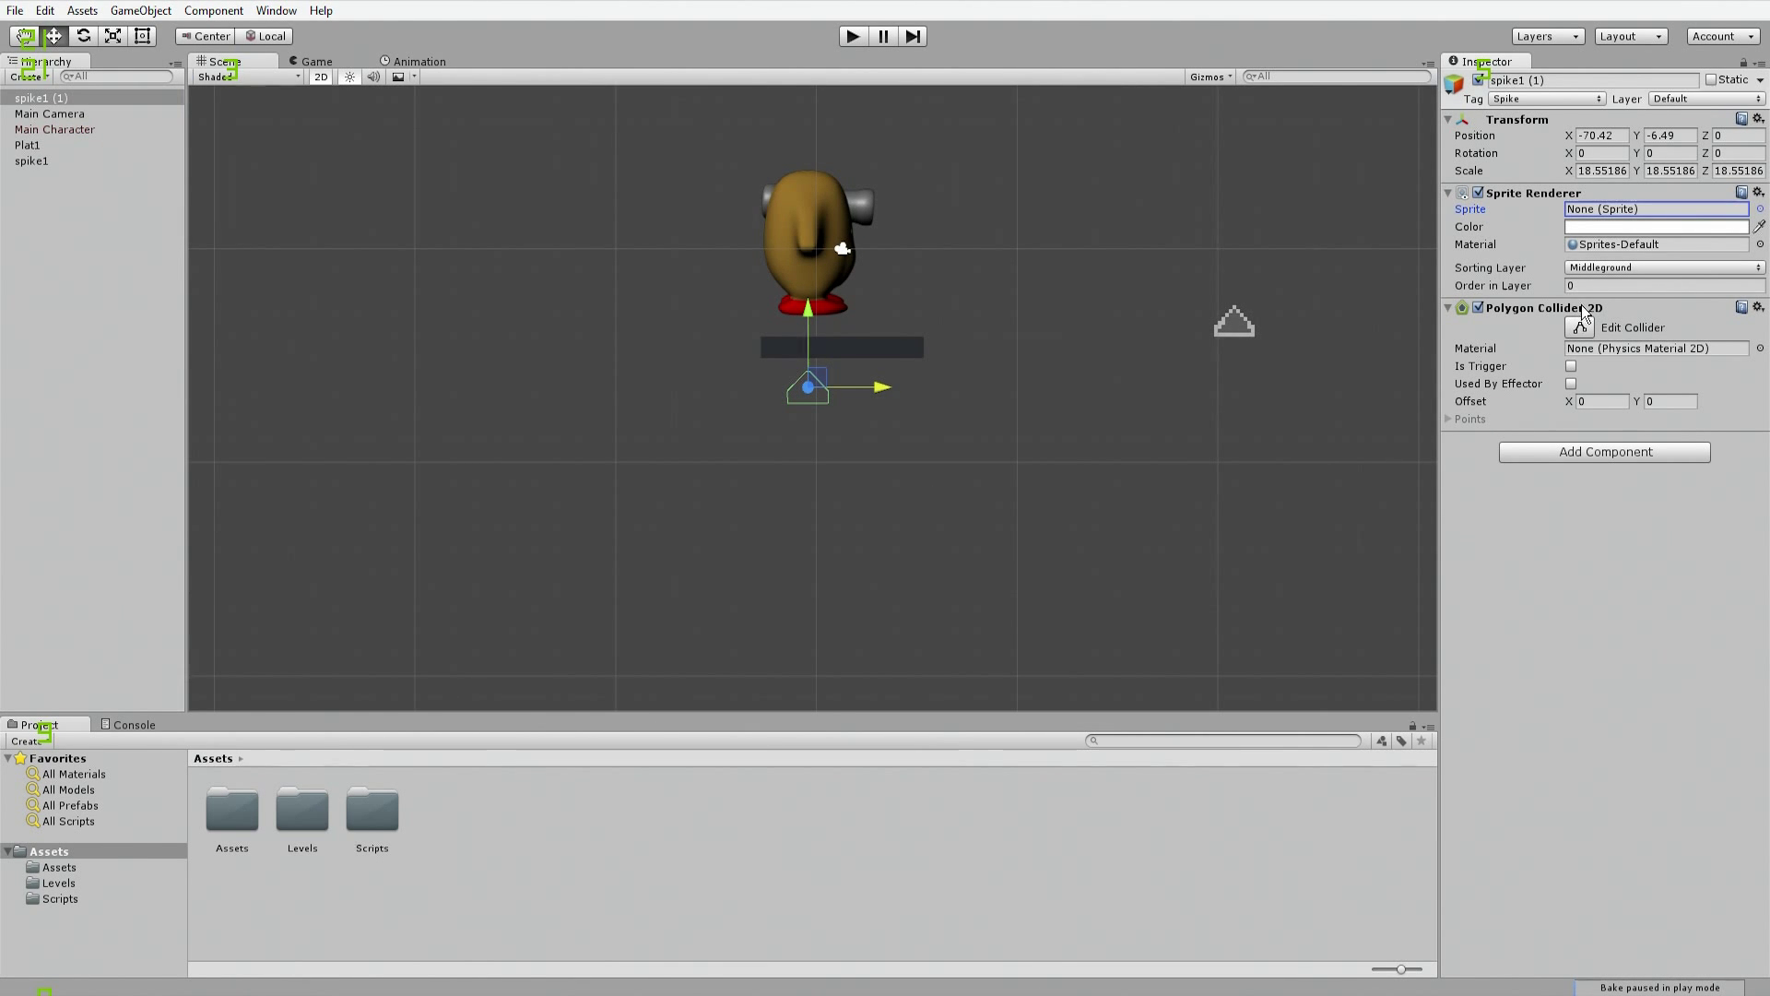
click(1571, 366)
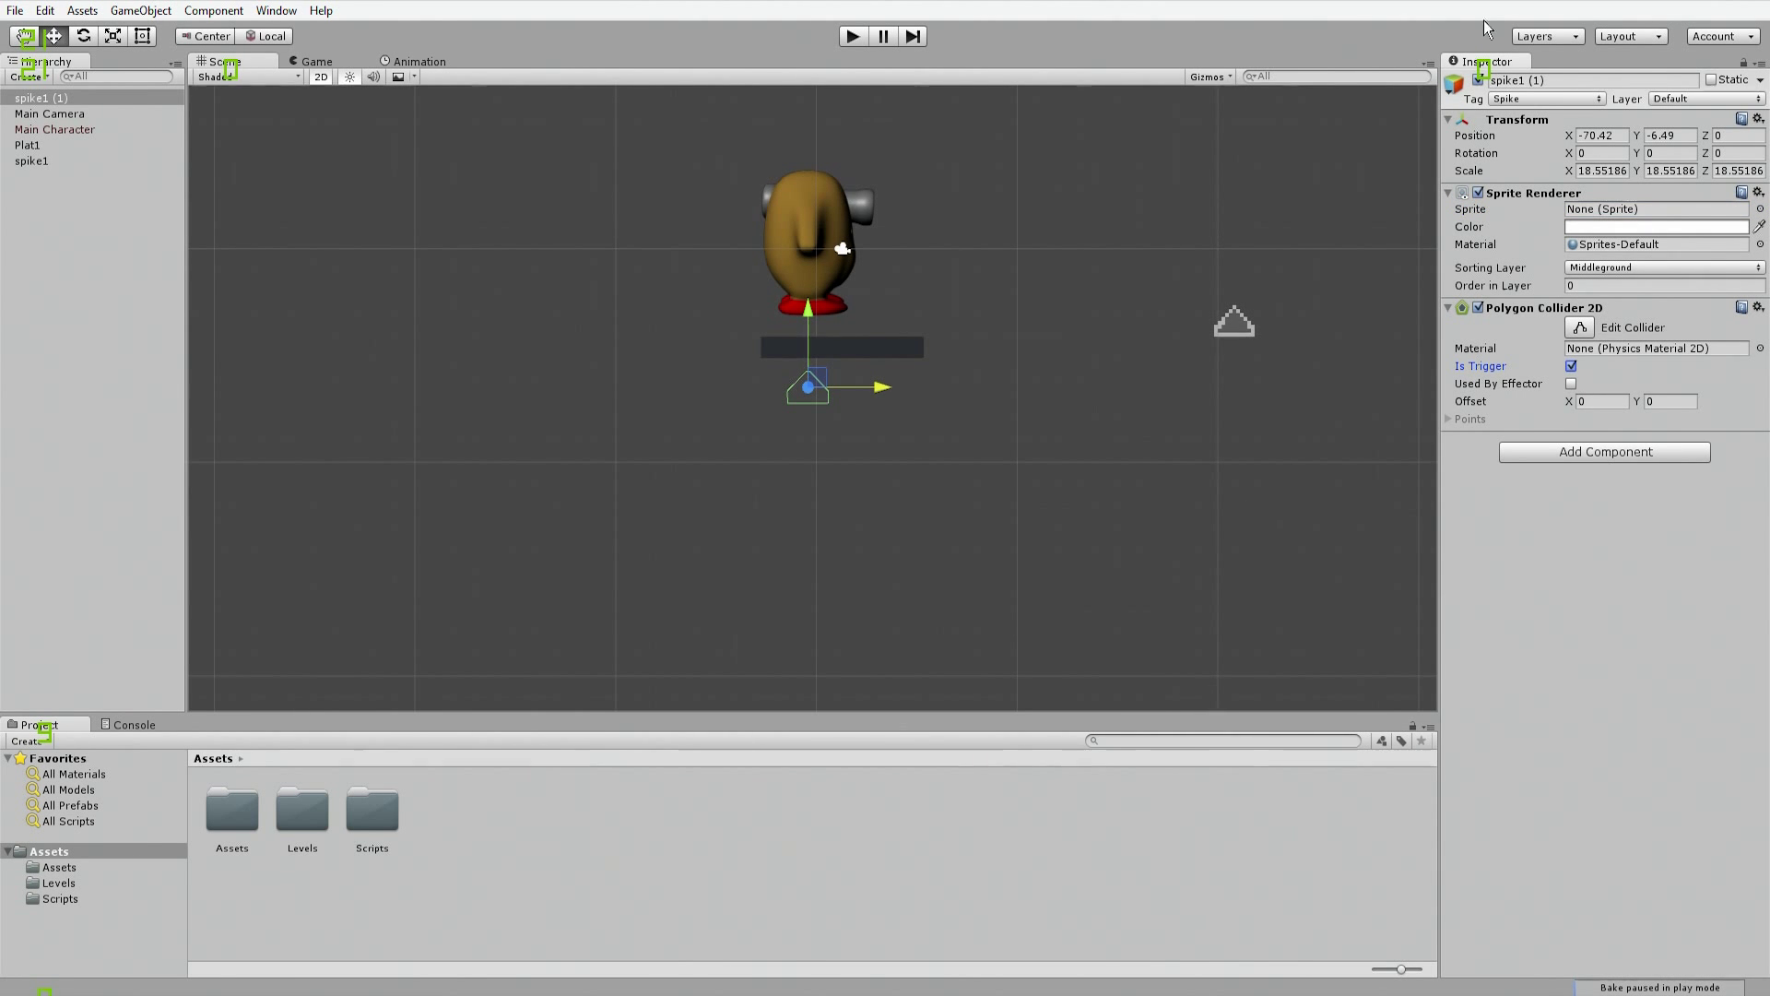
Step: Rename the spike copy as deathtrigger and give it the Fall tag
right_click(53, 99)
click(107, 165)
text(d)
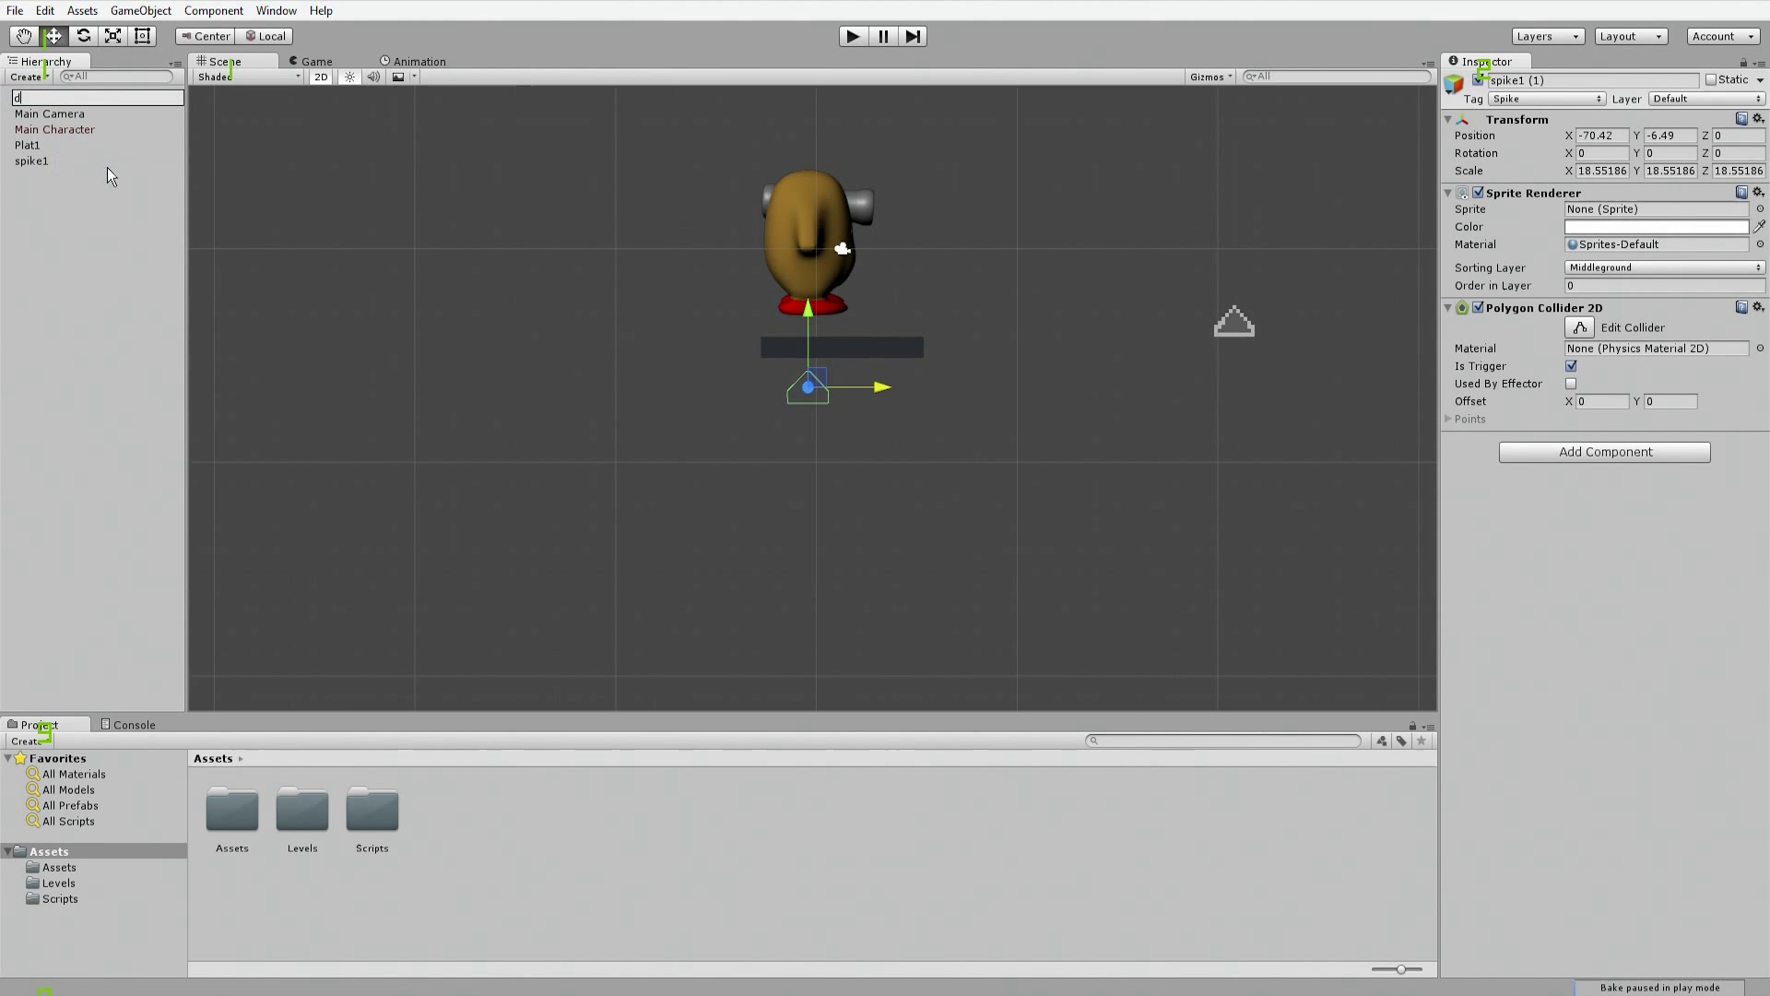
text(eathtrigger)
key(Return)
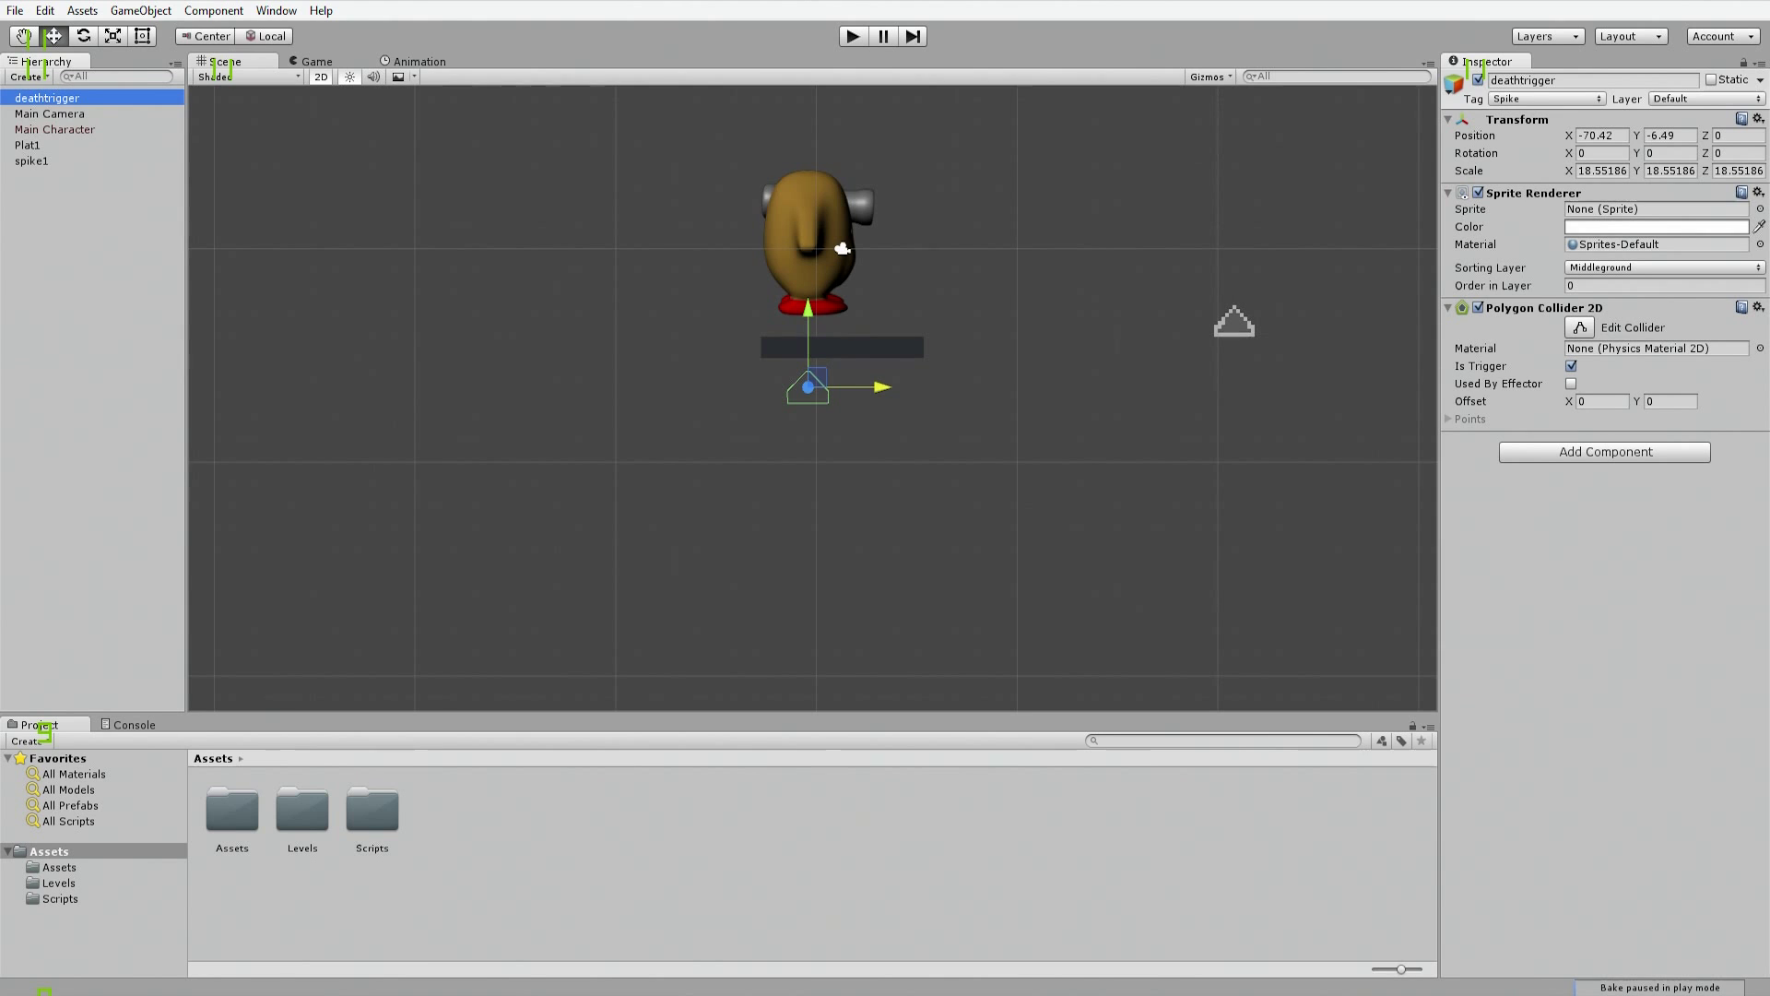
click(1518, 100)
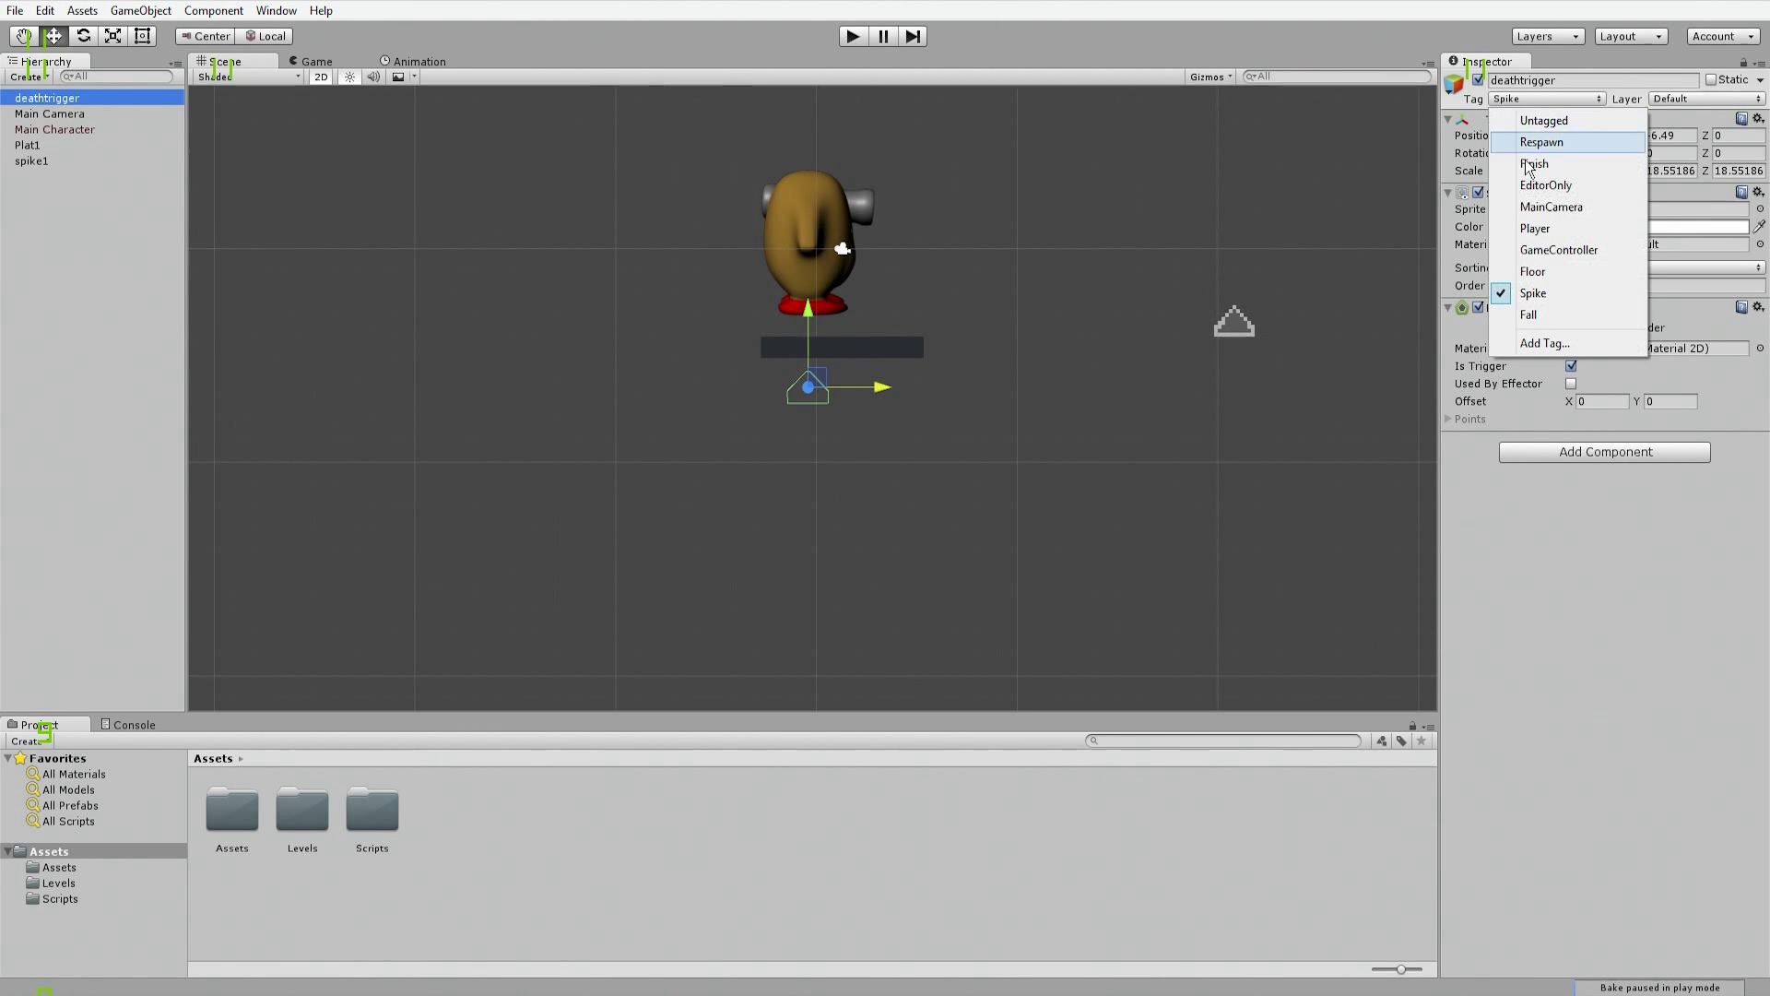
click(1535, 317)
Step: Play-test the character running off the platform, pausing during the run to inspect the new deathtrigger in the scene
click(852, 37)
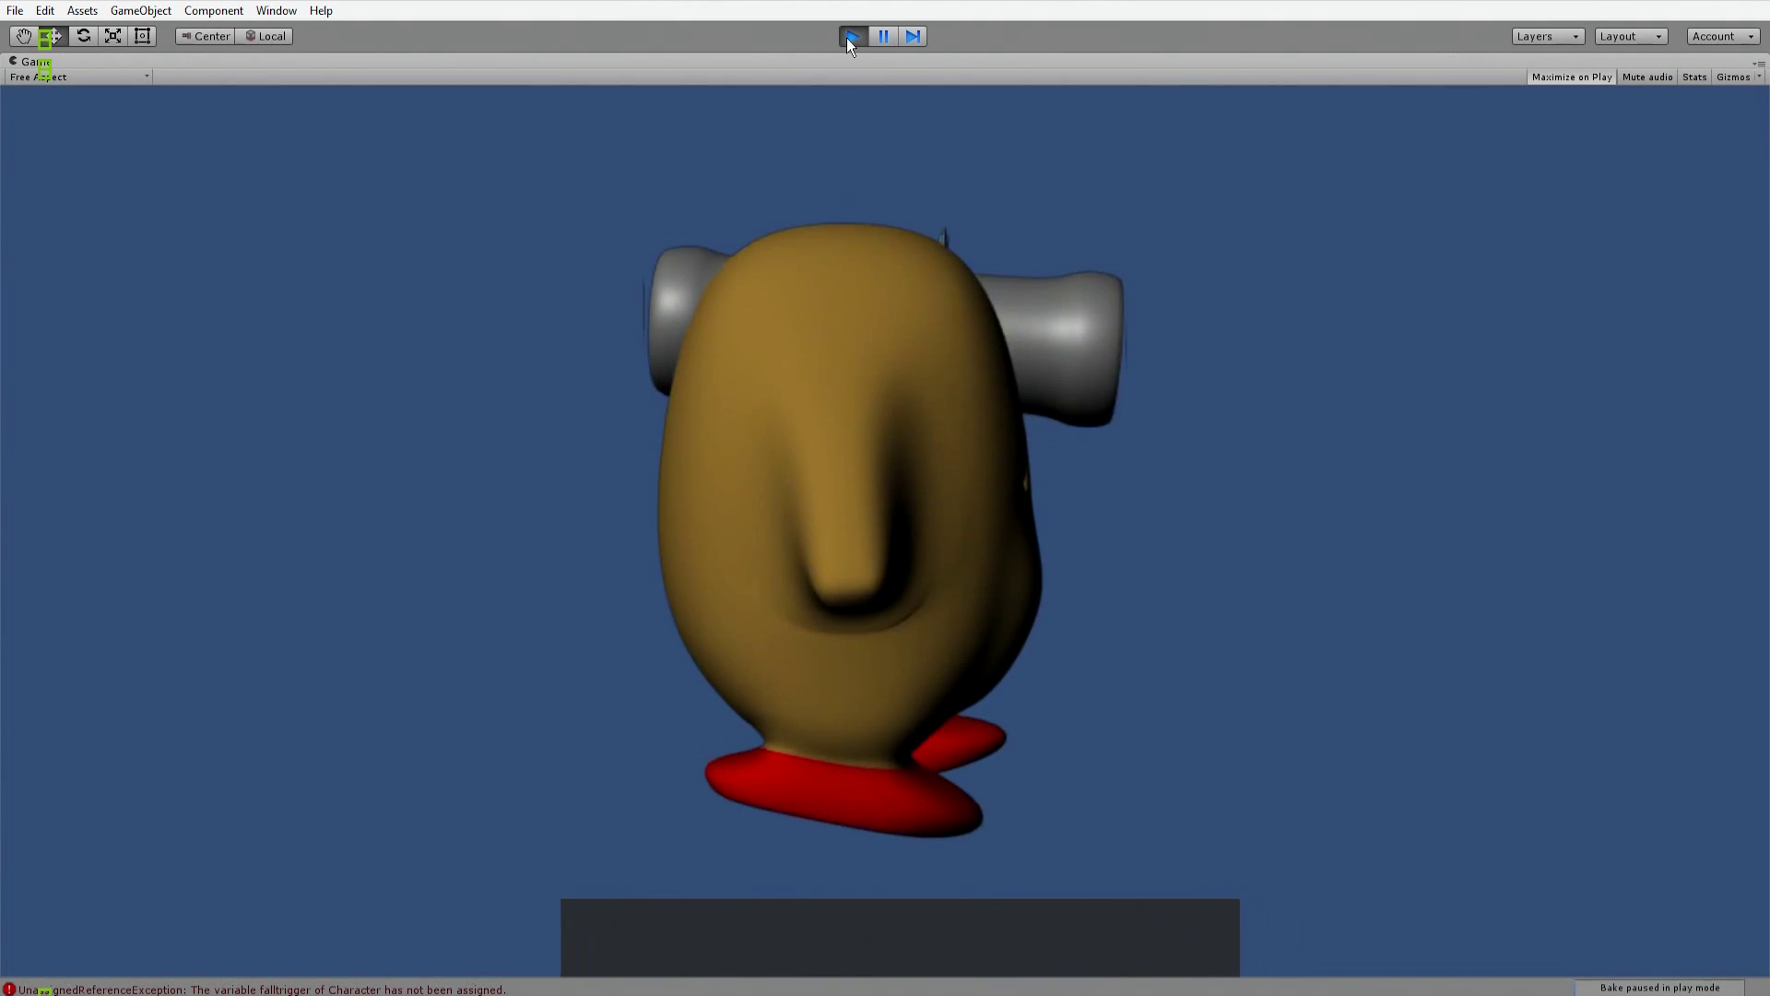
key(Right)
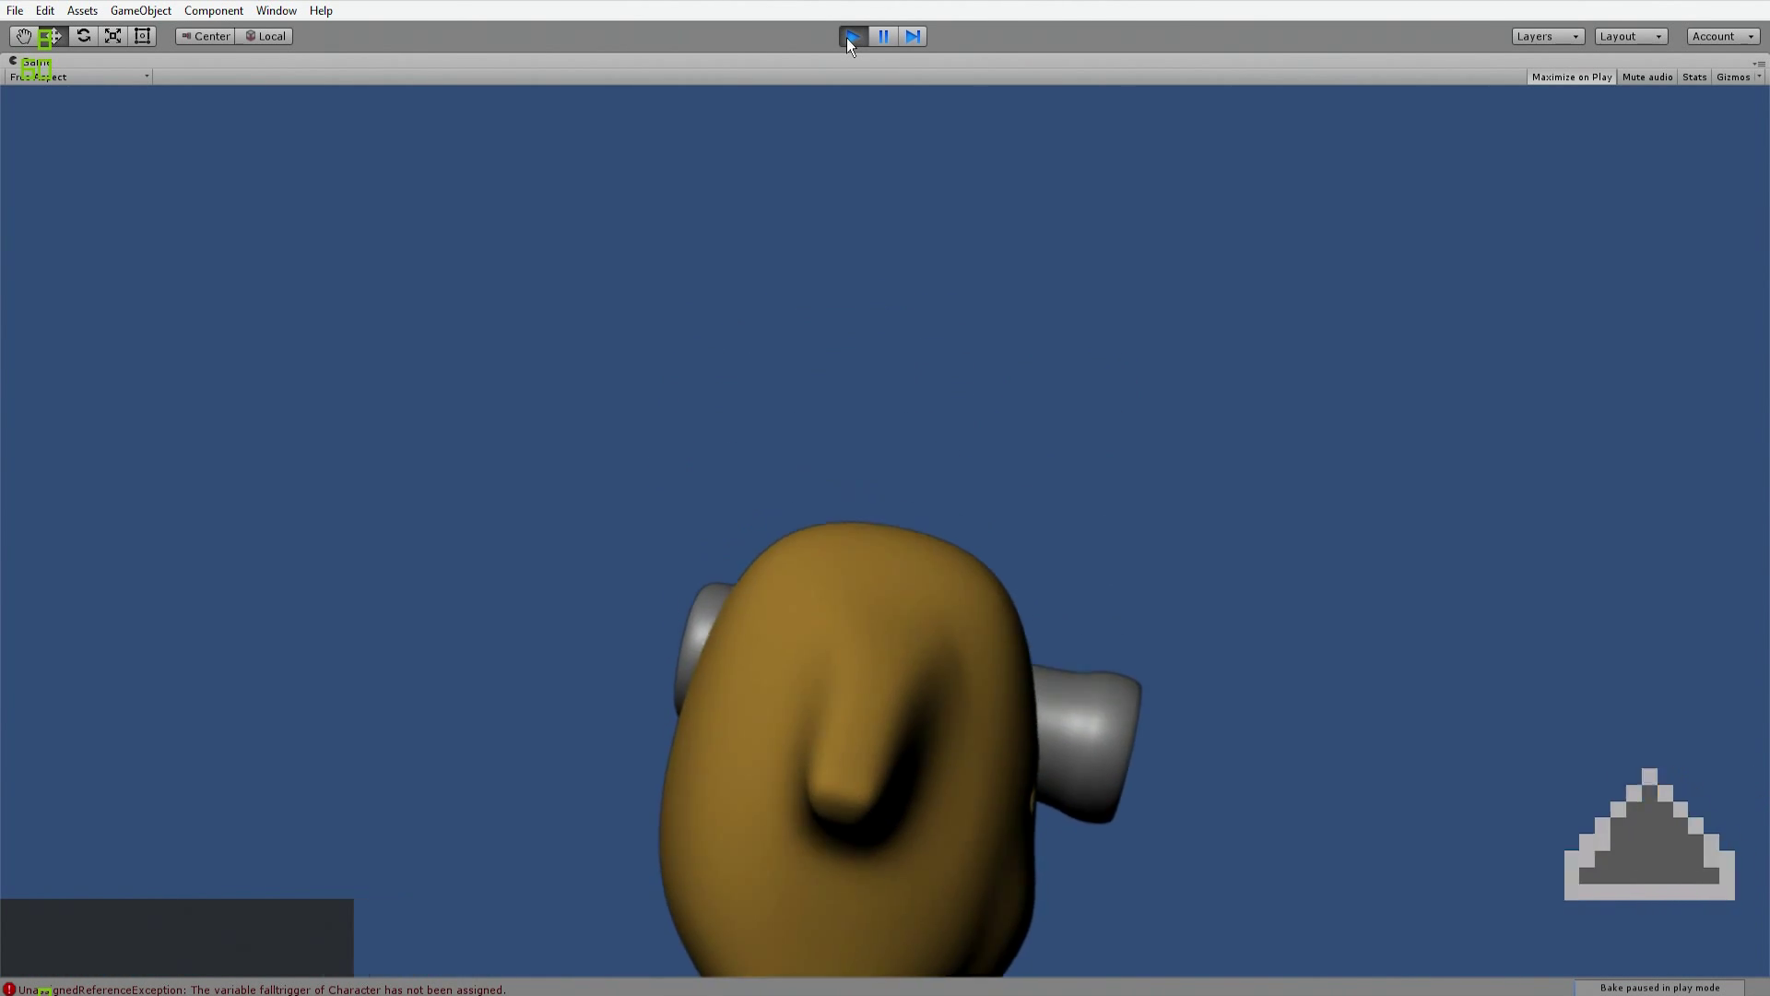
click(849, 41)
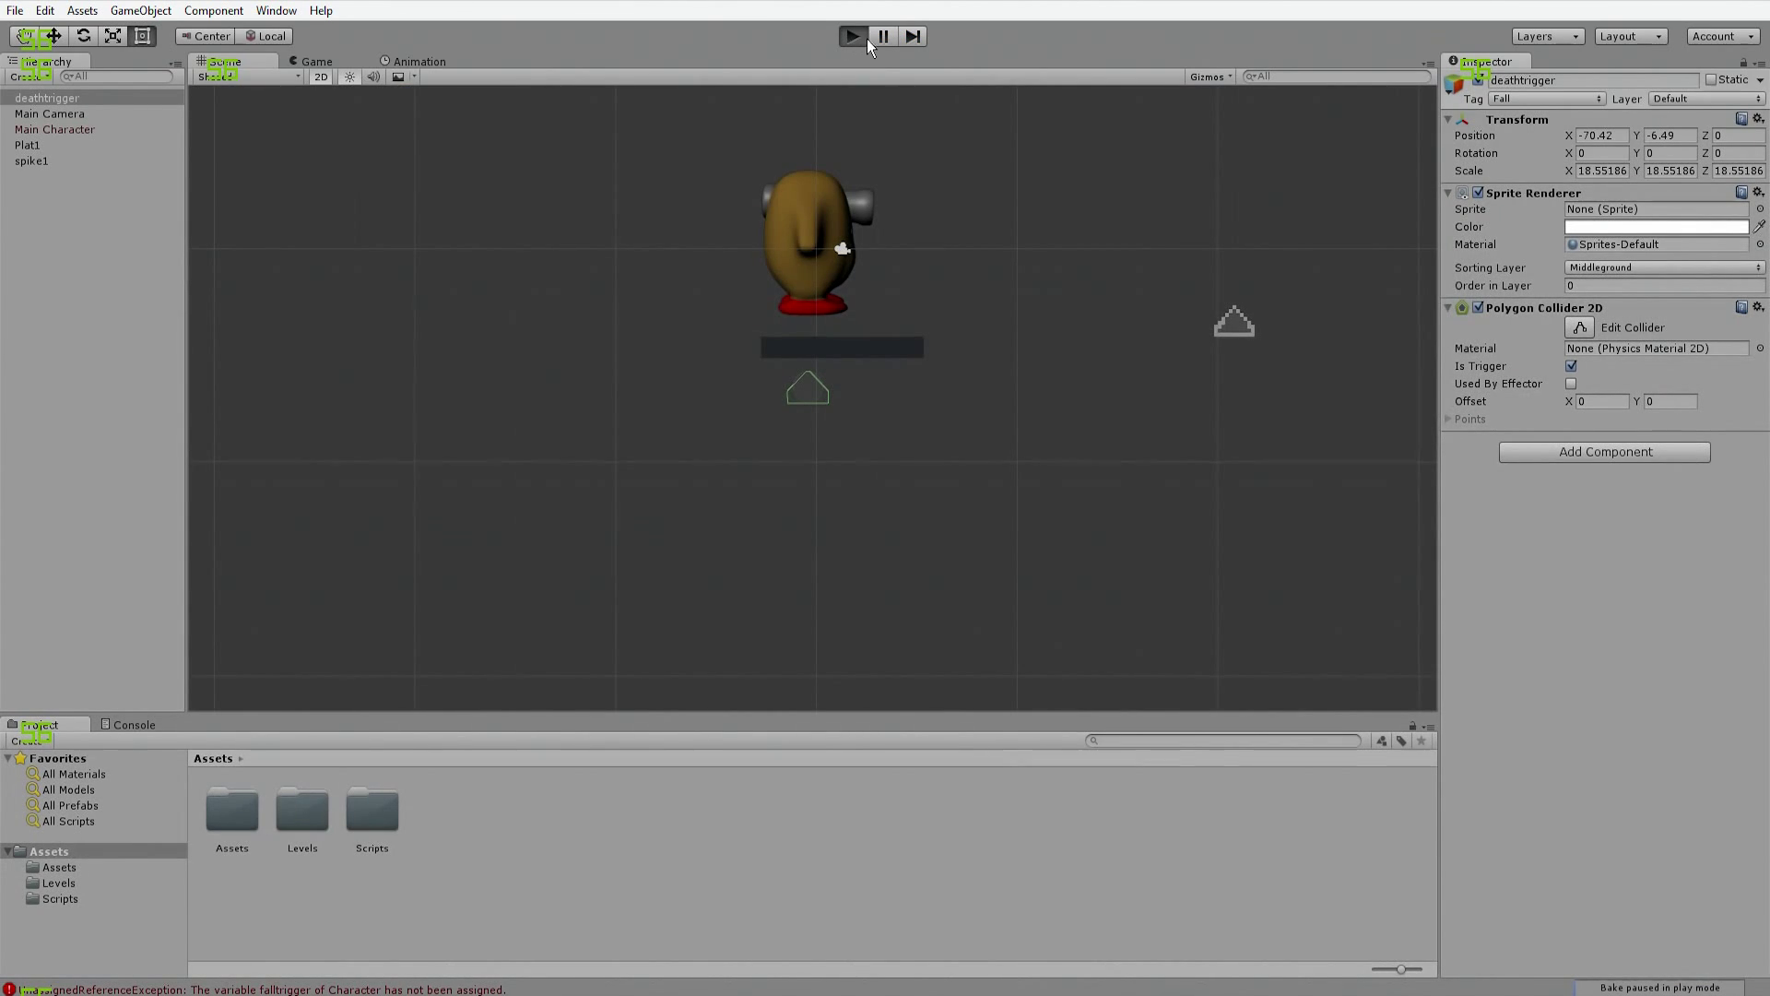
click(867, 38)
click(878, 43)
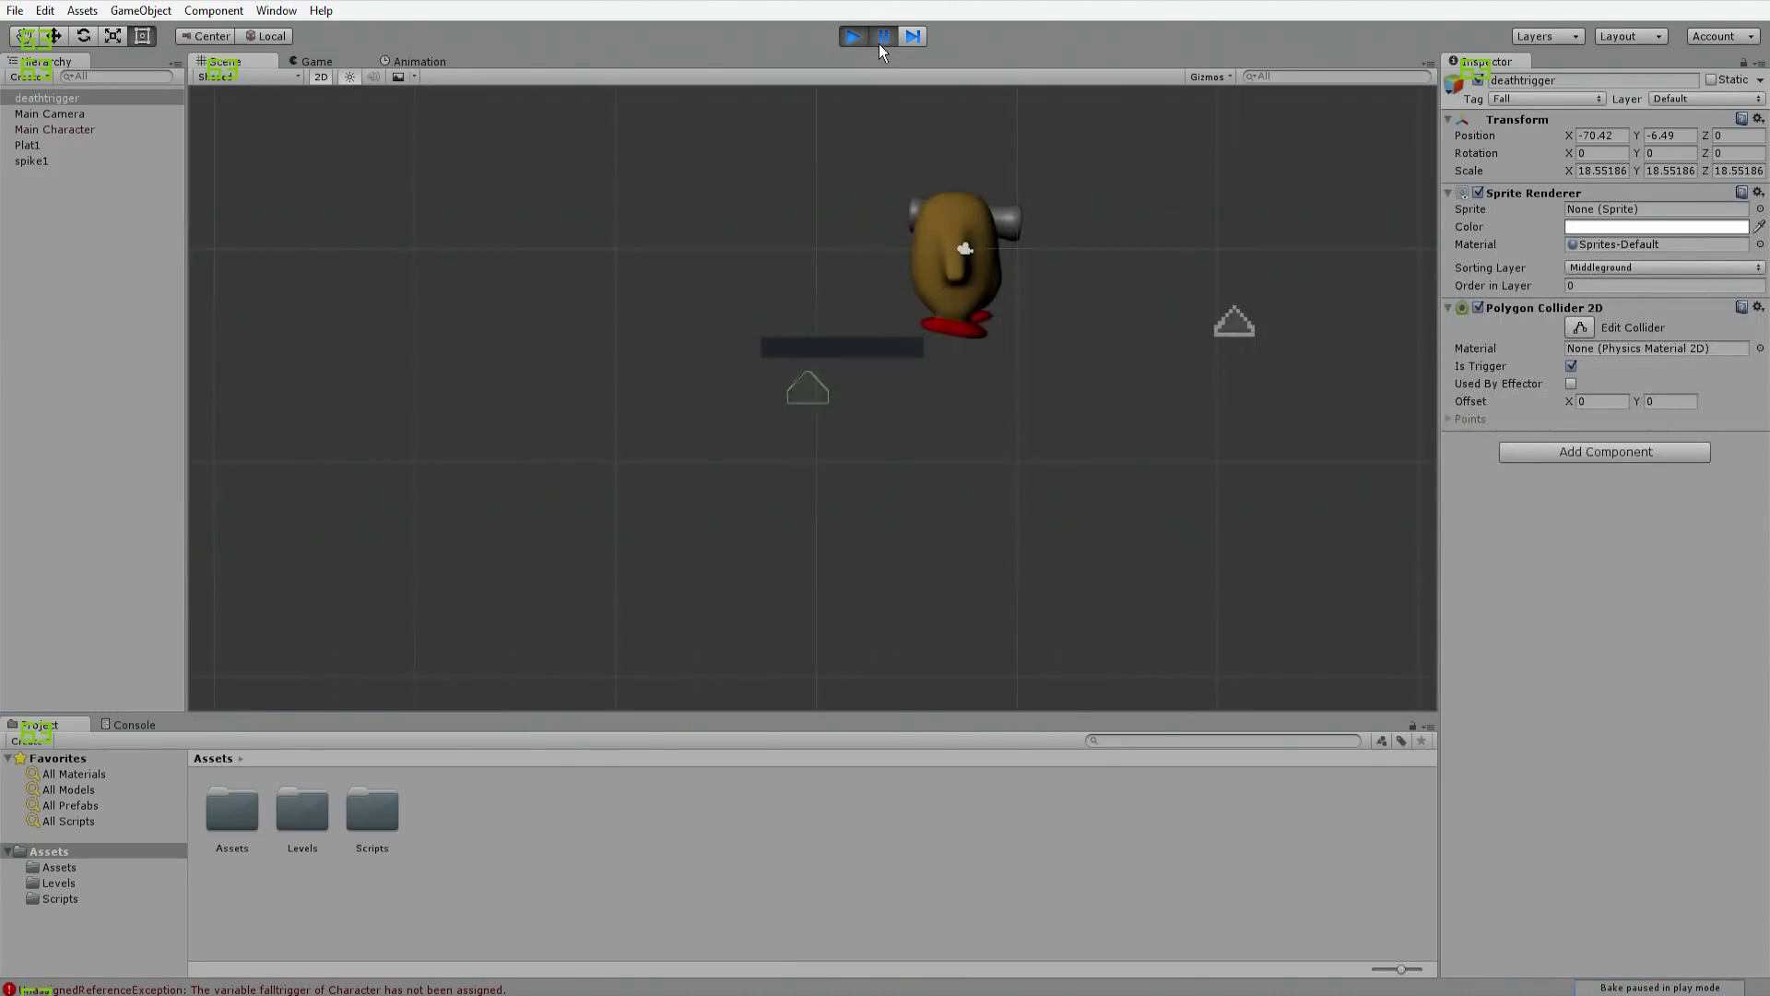
click(854, 37)
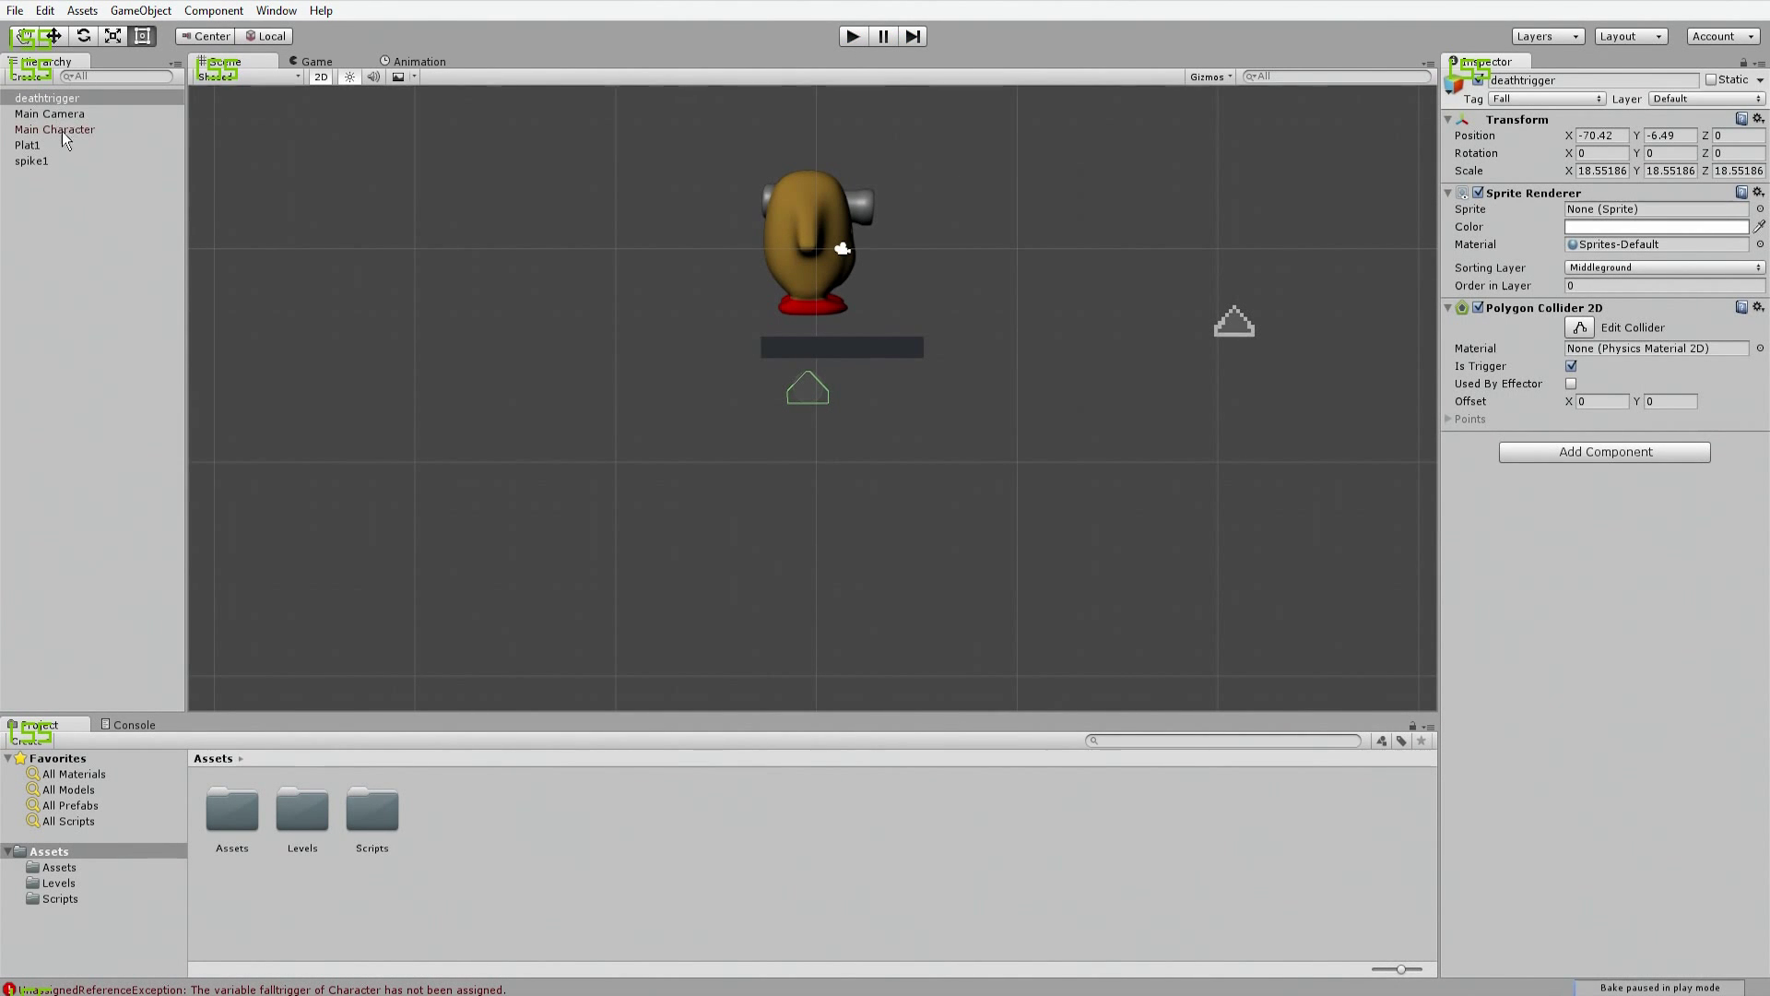
Step: Assign deathtrigger to the Falltrigger variable of Main Character's Character script and play-test the level
click(62, 131)
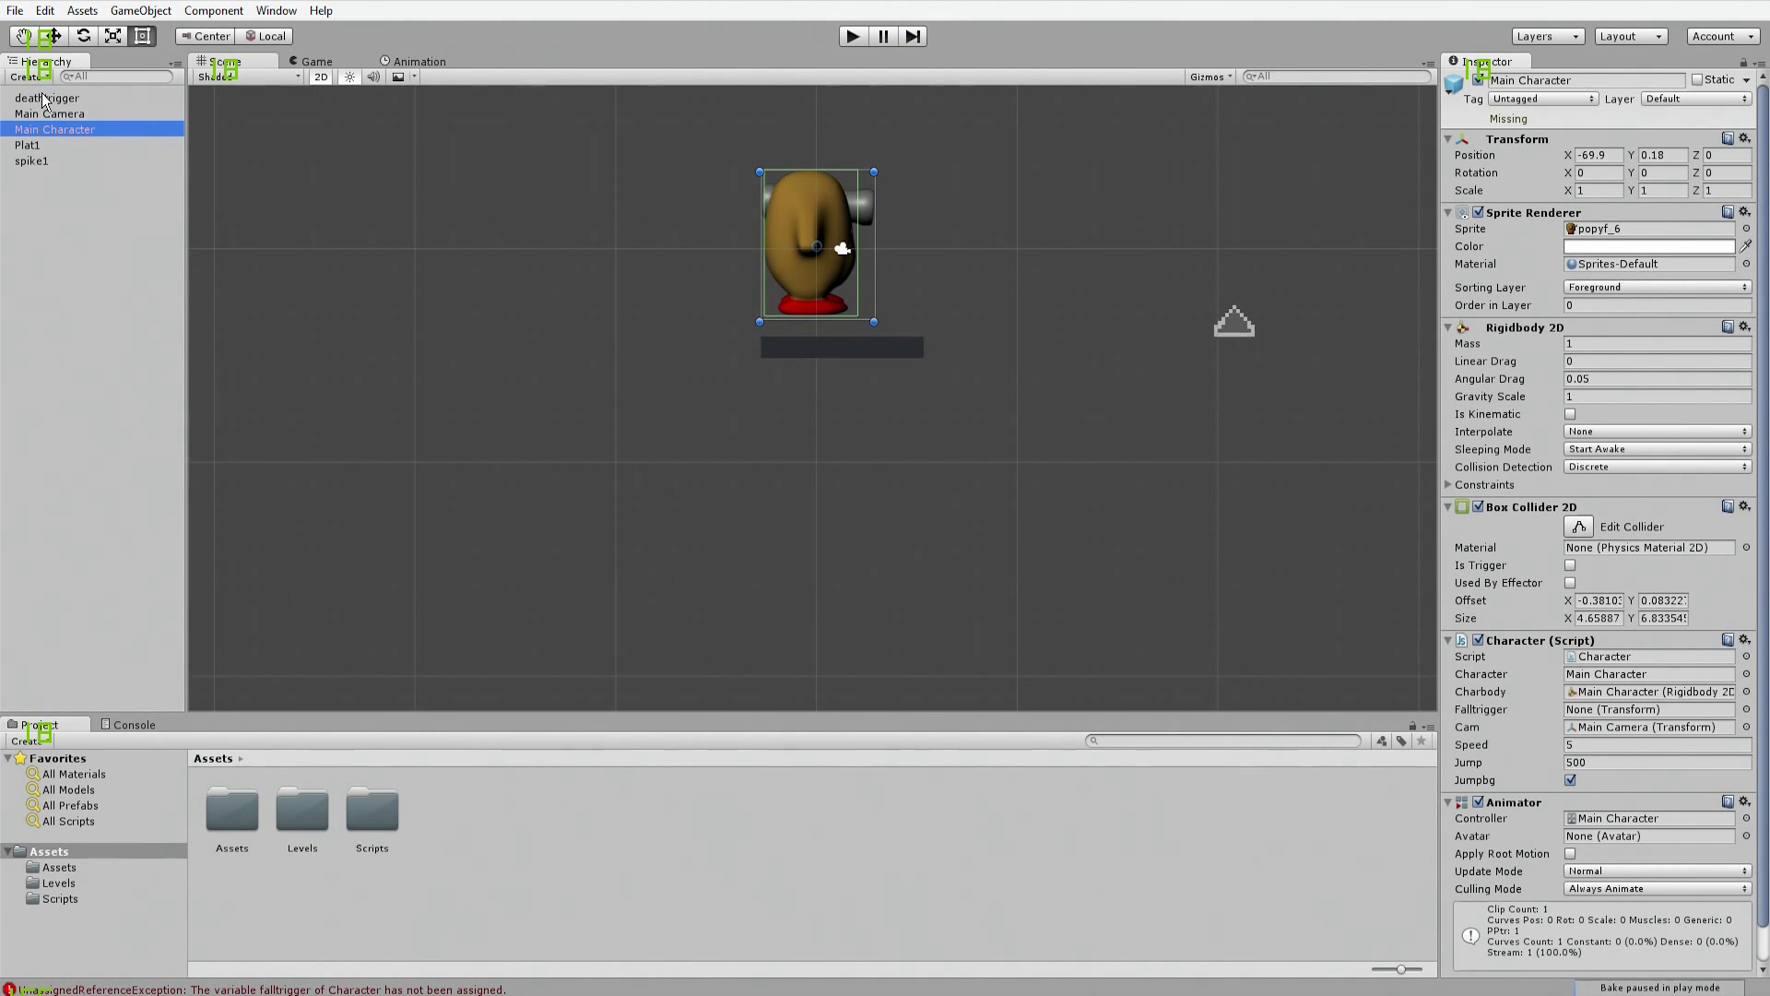
drag(42, 99, 1609, 711)
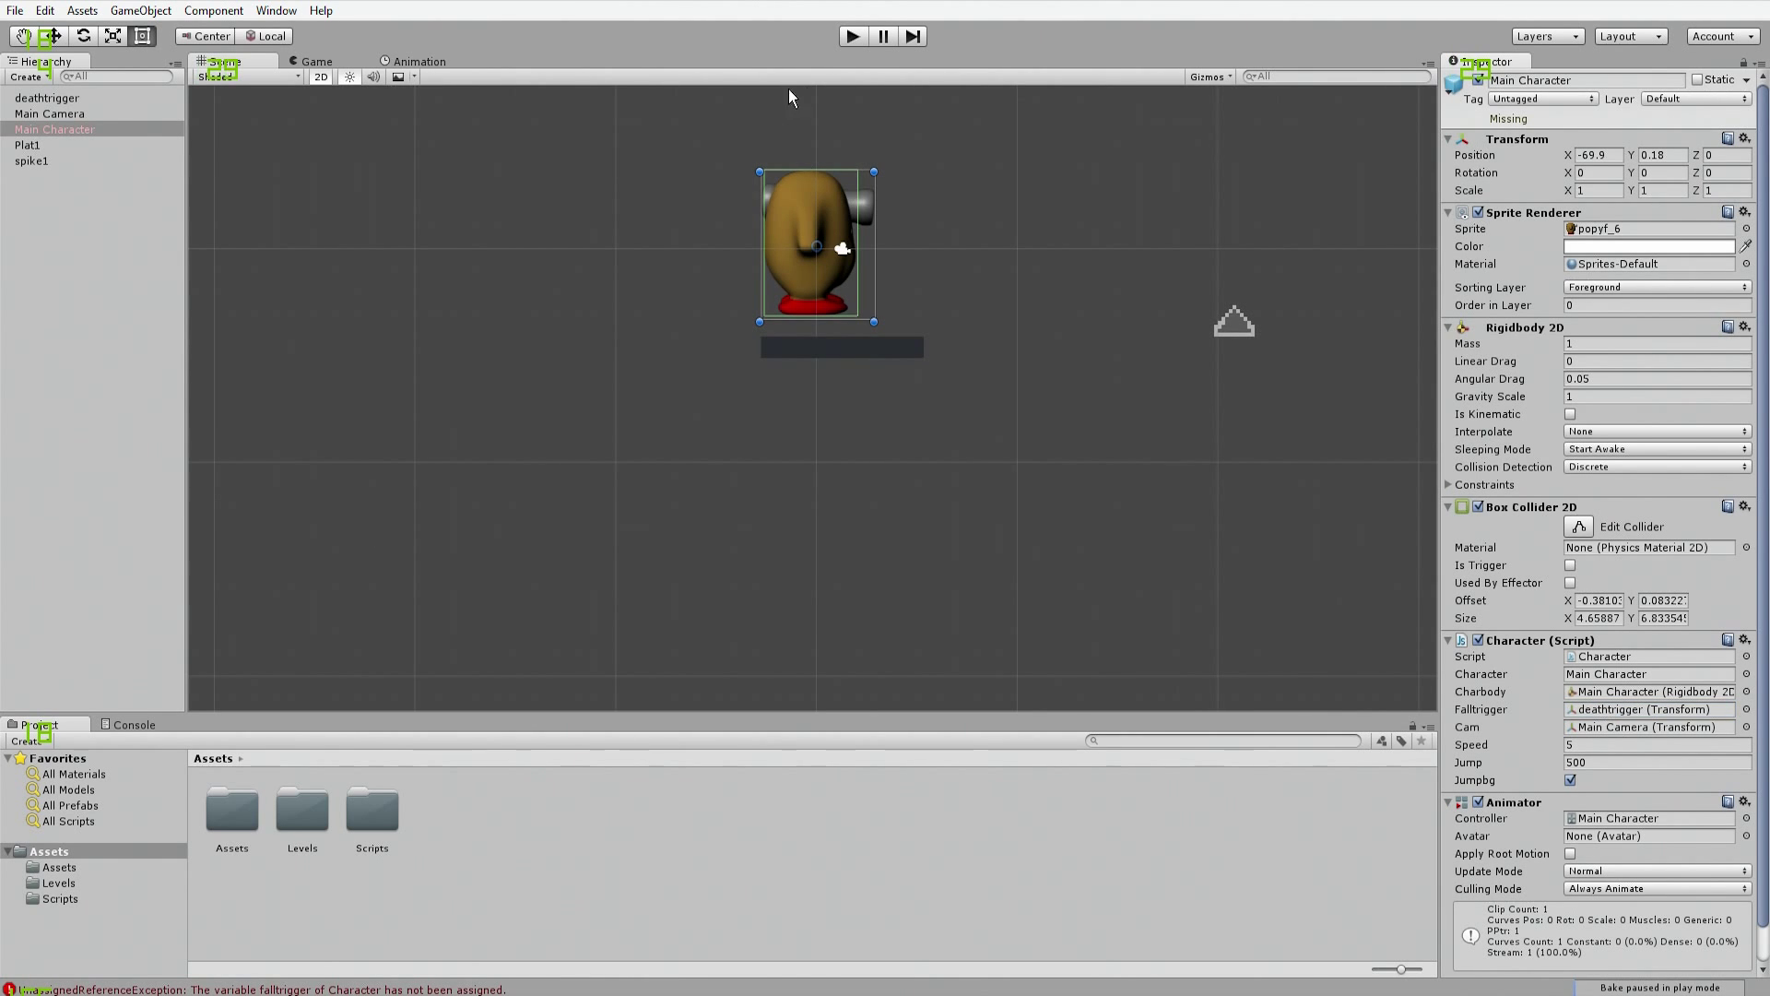
click(852, 38)
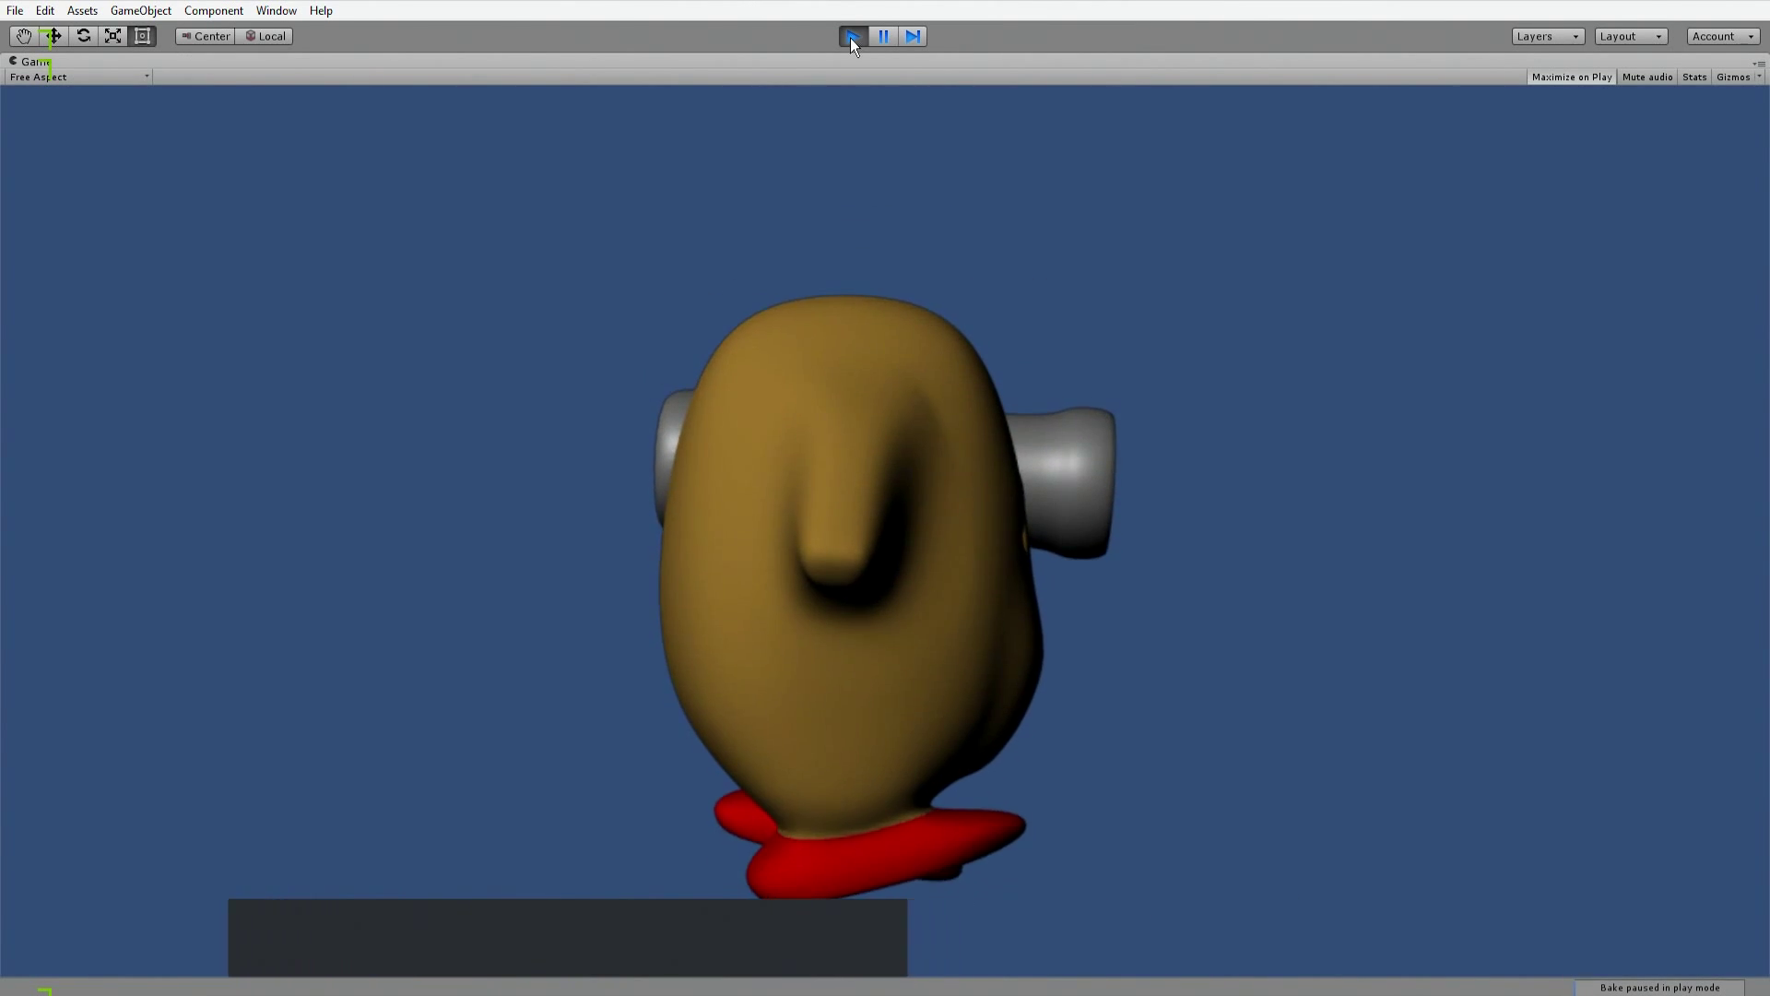
click(850, 37)
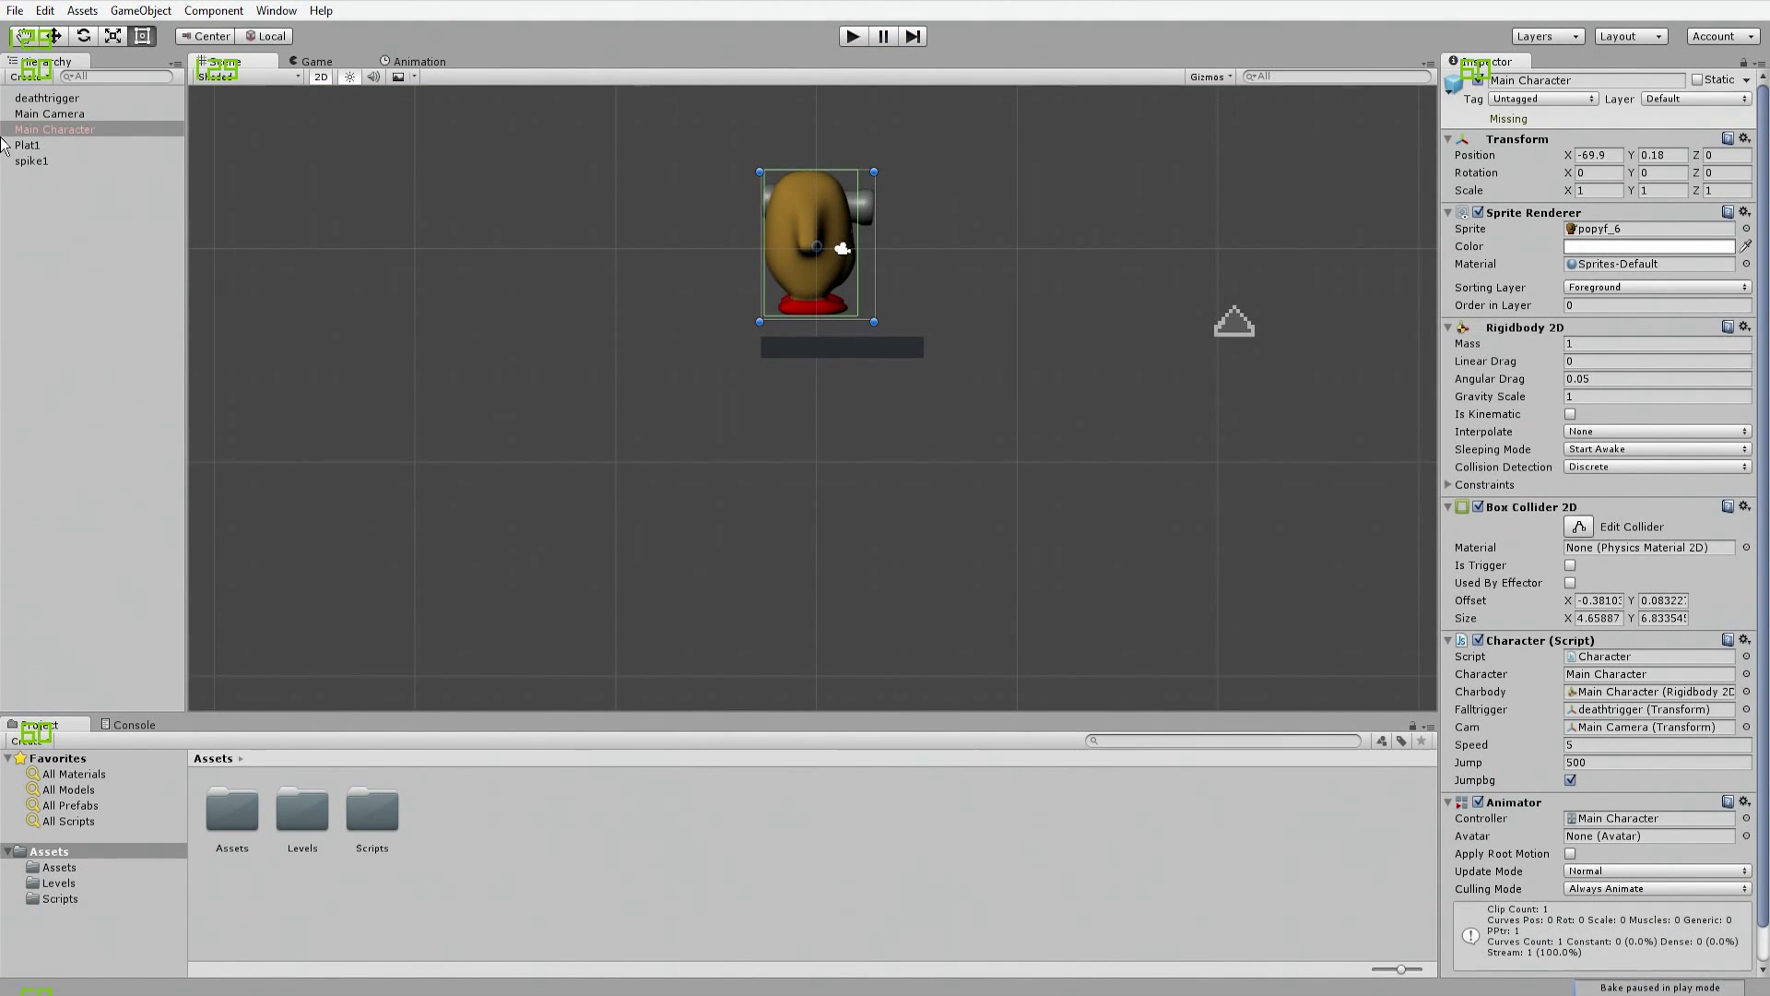
Step: Move deathtrigger lower and farther toward the spike, to about X -58.35, Y -13.49
click(58, 103)
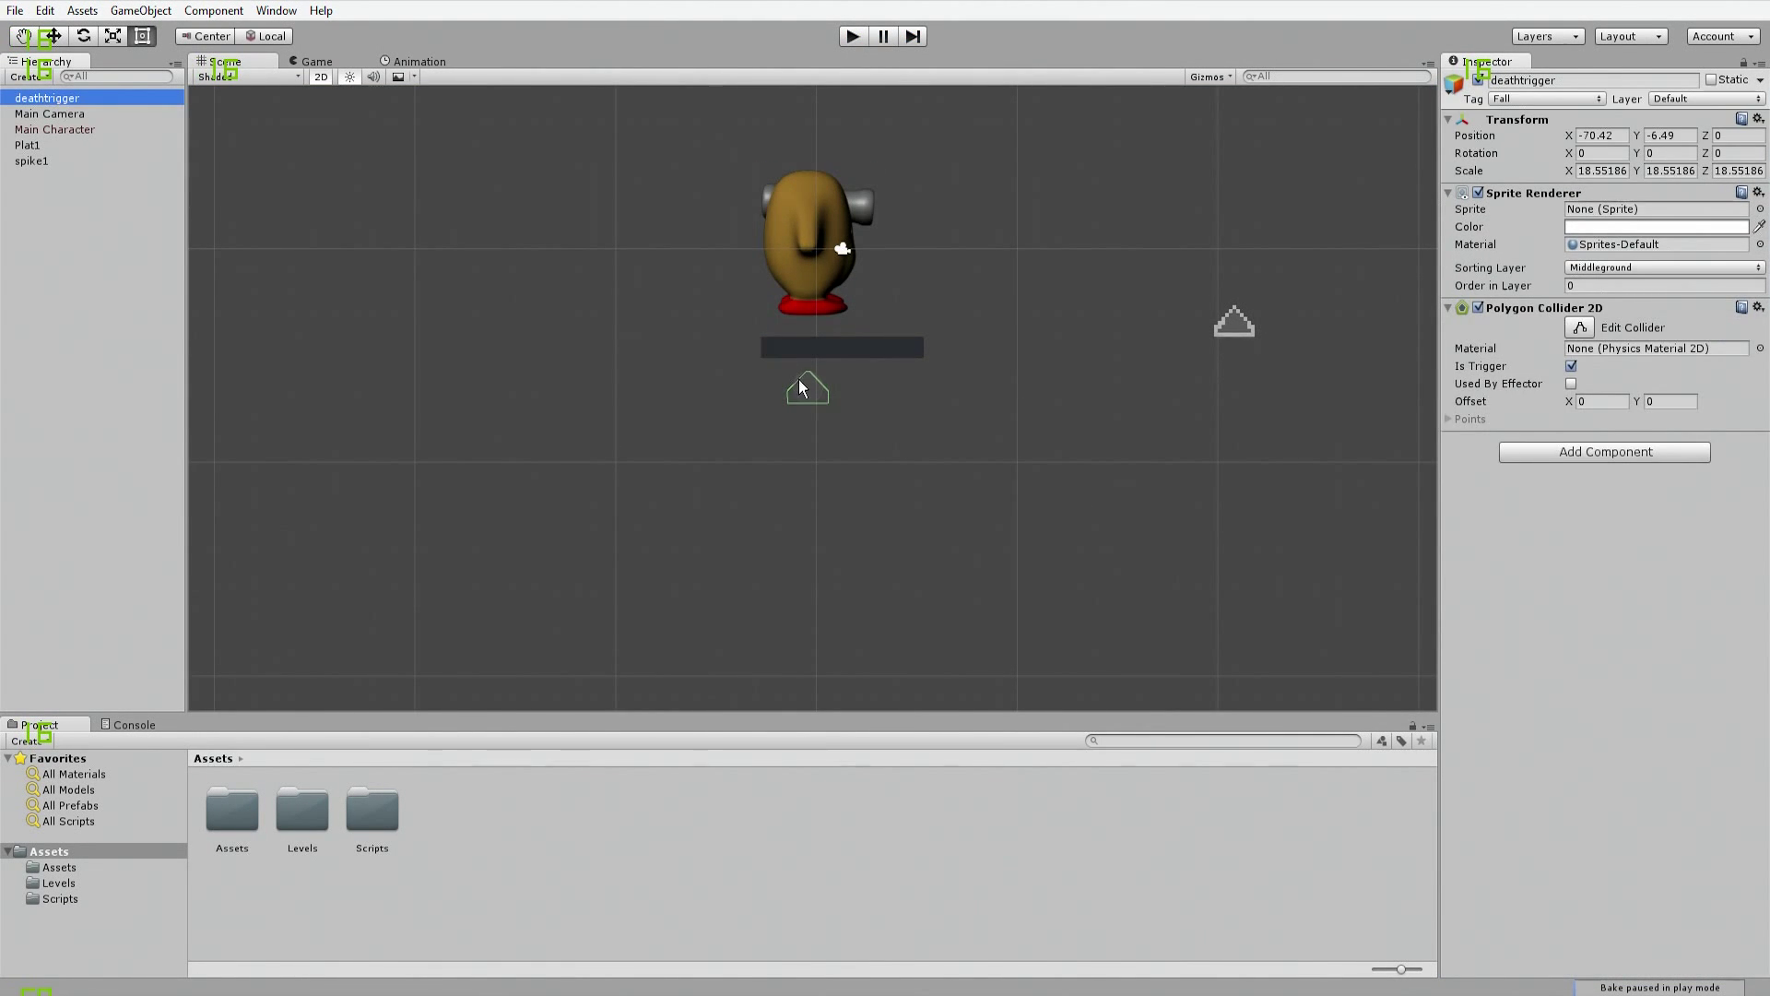
key(w)
drag(805, 316, 798, 461)
drag(860, 539, 1111, 555)
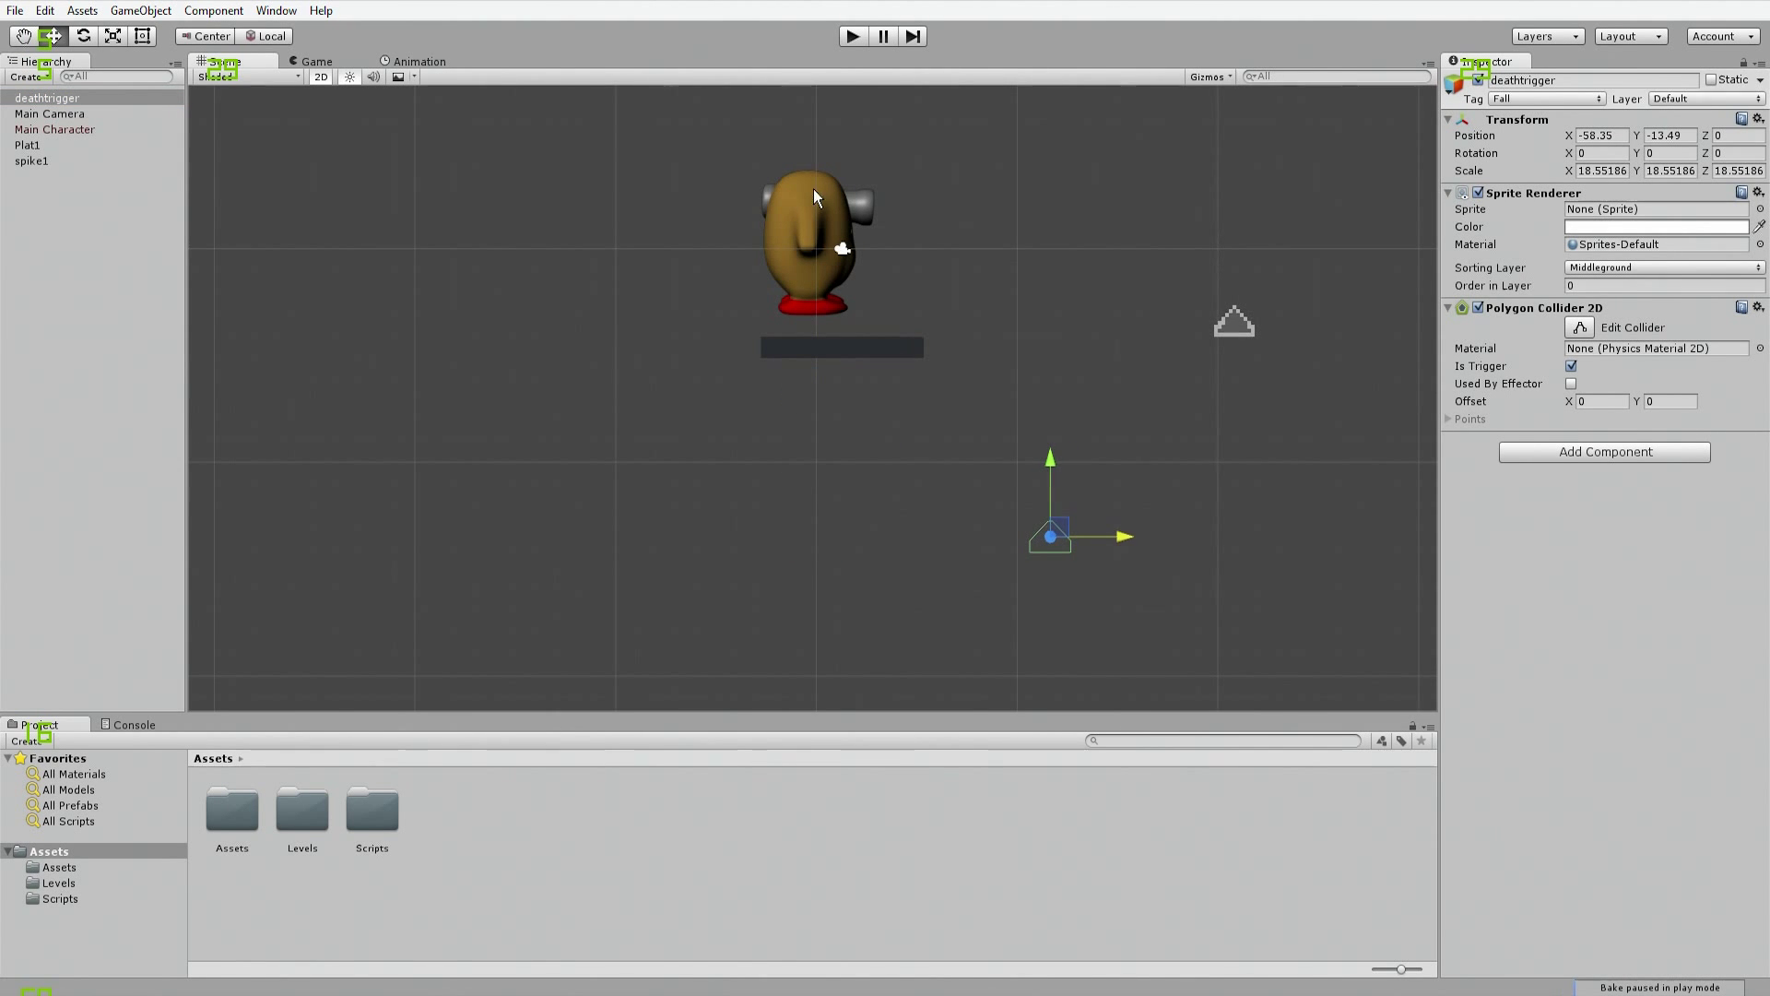
Step: Play-test the character falling off the platform, pausing to check deathtrigger and the character in the scene
click(849, 44)
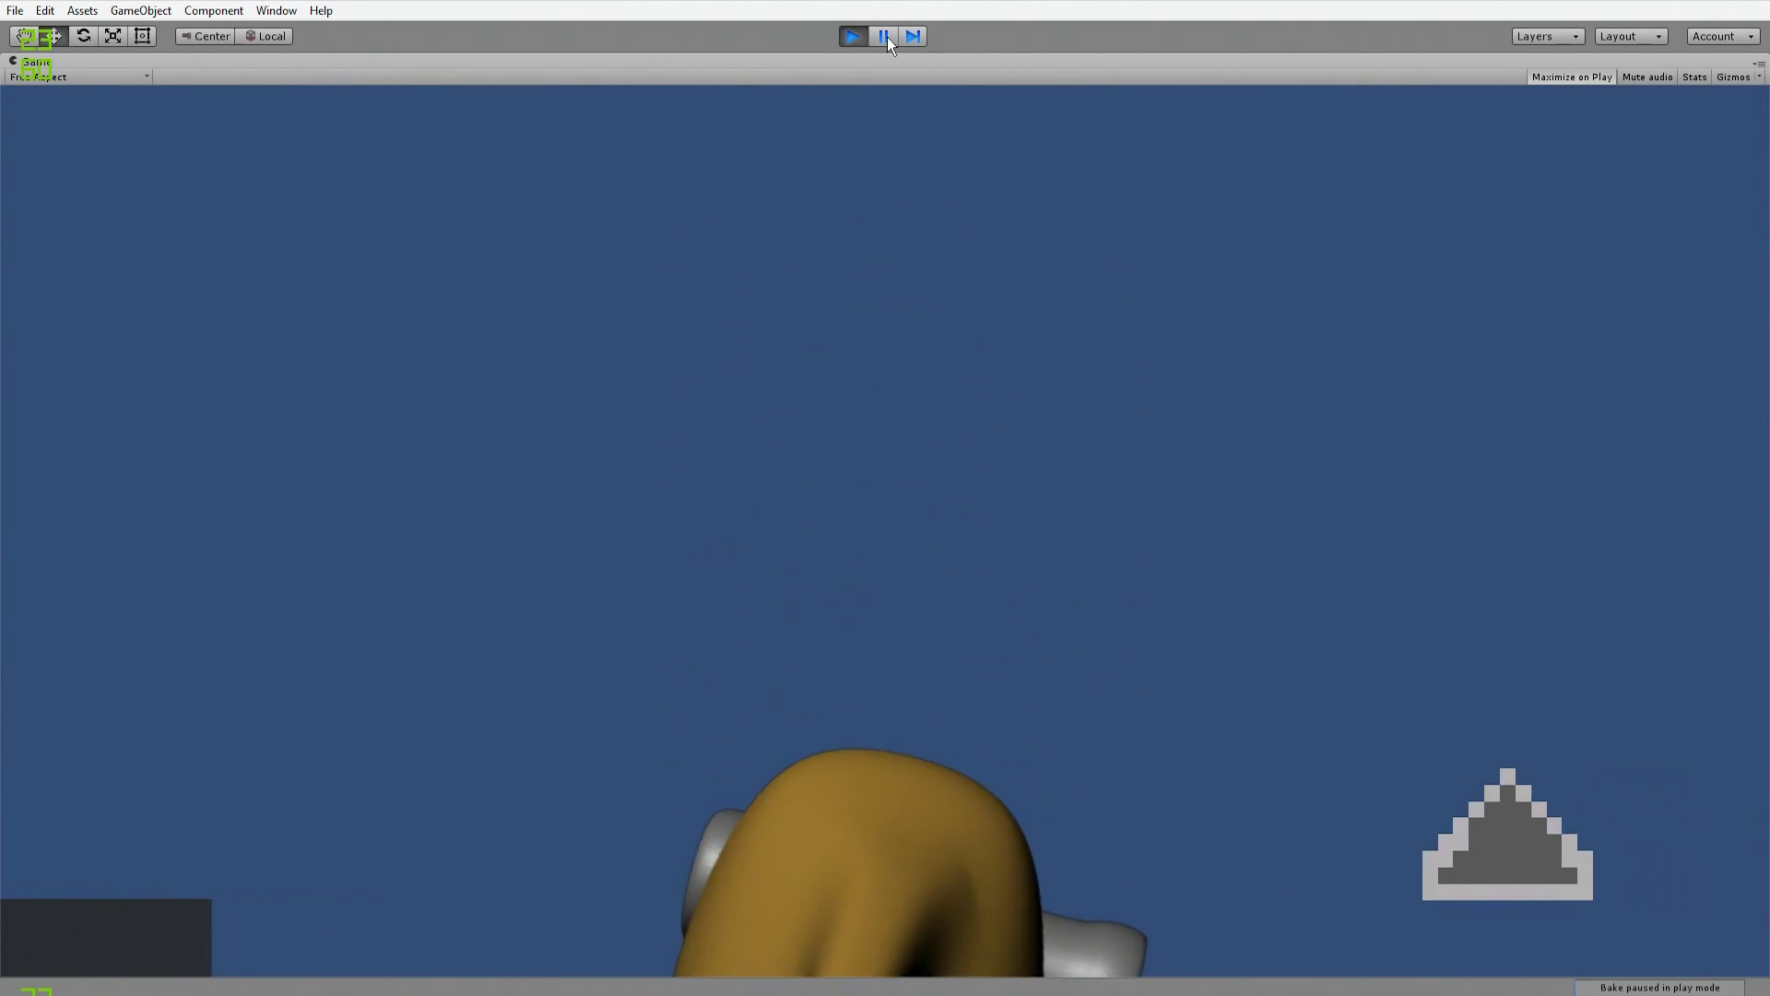
click(885, 36)
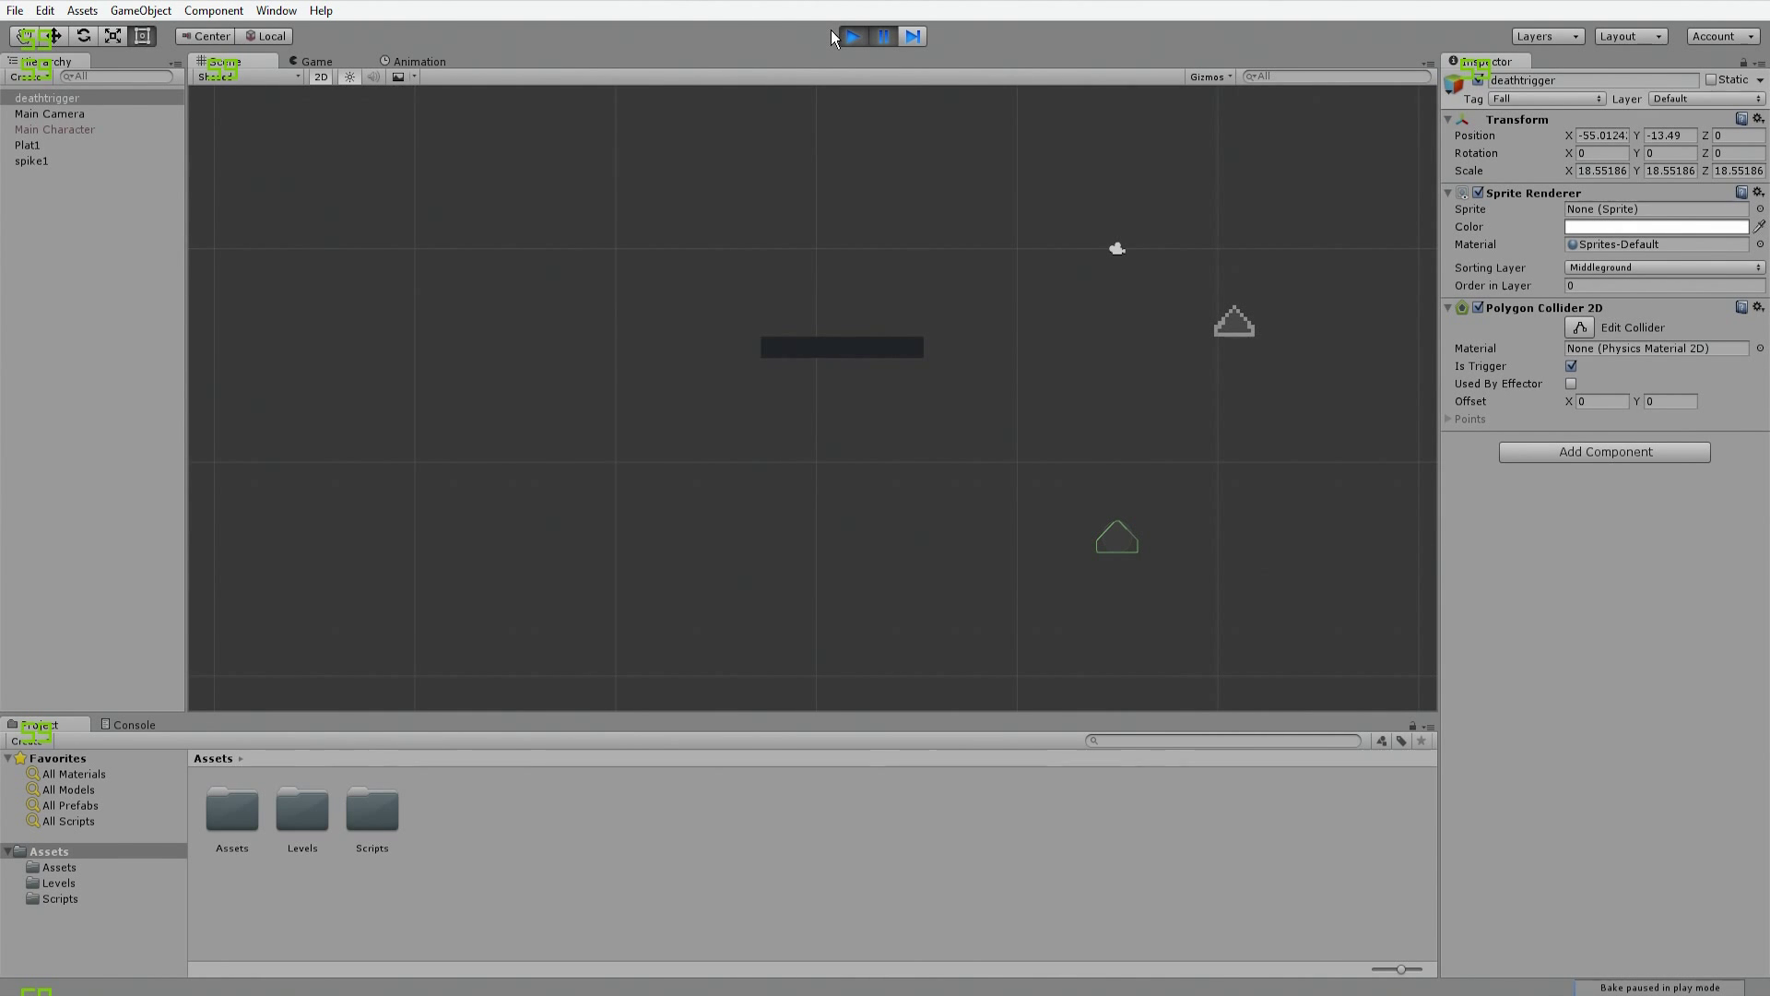
click(853, 37)
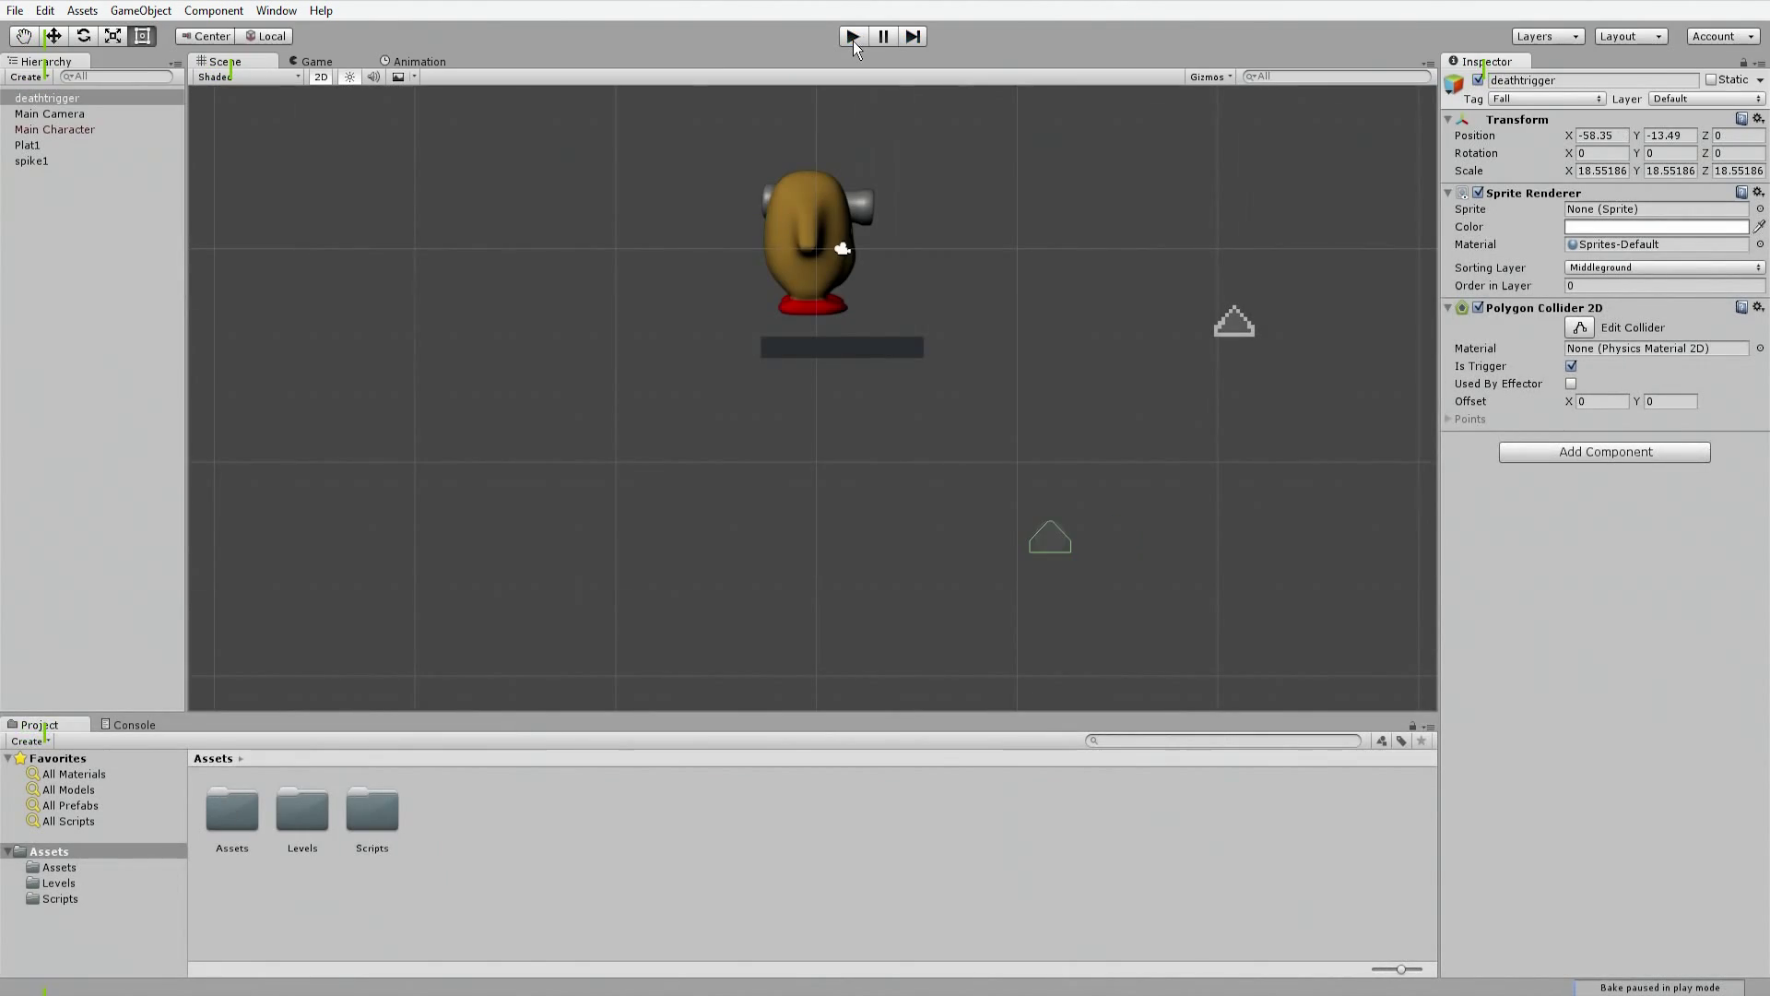